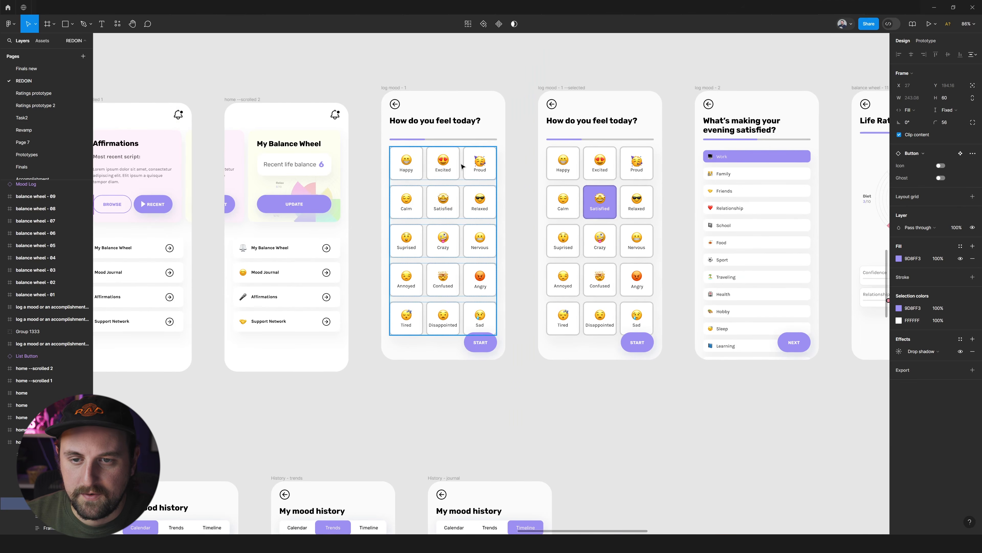
Look over the log mood screens and the rows of screens below, clear the selection, and return to the design properties.
{"action": "scroll", "coordinate": [469, 158], "scroll_direction": "right", "scroll_amount": 15}
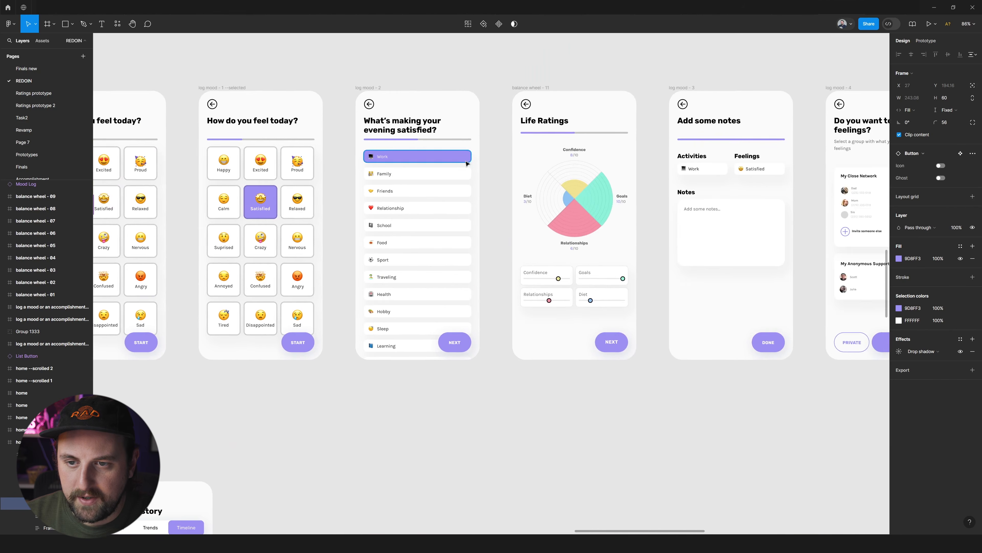
{"action": "scroll", "coordinate": [467, 164], "scroll_direction": "down", "scroll_amount": 5}
{"action": "scroll", "coordinate": [467, 163], "scroll_direction": "down", "scroll_amount": 5}
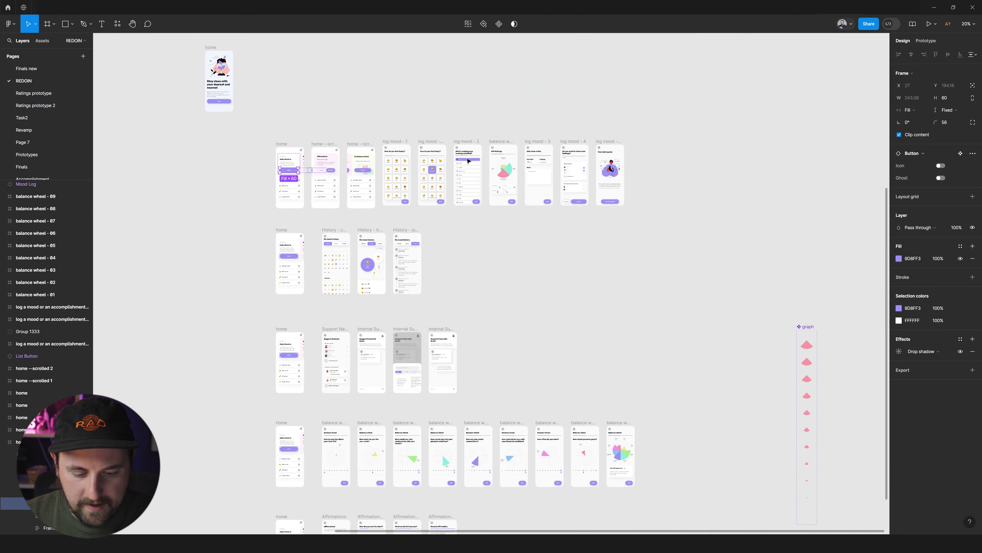
{"action": "key", "text": "shift+e"}
{"action": "scroll", "coordinate": [557, 210], "scroll_direction": "down", "scroll_amount": 2}
{"action": "left_click", "coordinate": [568, 210]}
{"action": "scroll", "coordinate": [569, 210], "scroll_direction": "down", "scroll_amount": 3}
{"action": "key", "text": "shift+e"}
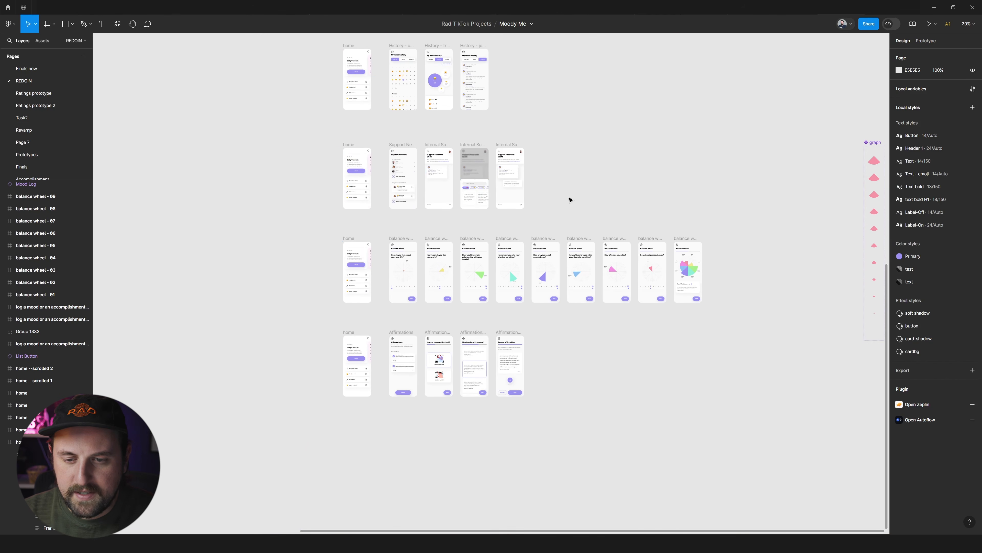
Display the prototype connections, review flows 1 to 5 across the canvas, and switch back to the design properties.
{"action": "scroll", "coordinate": [569, 199], "scroll_direction": "up", "scroll_amount": 3}
{"action": "scroll", "coordinate": [570, 199], "scroll_direction": "up", "scroll_amount": 2}
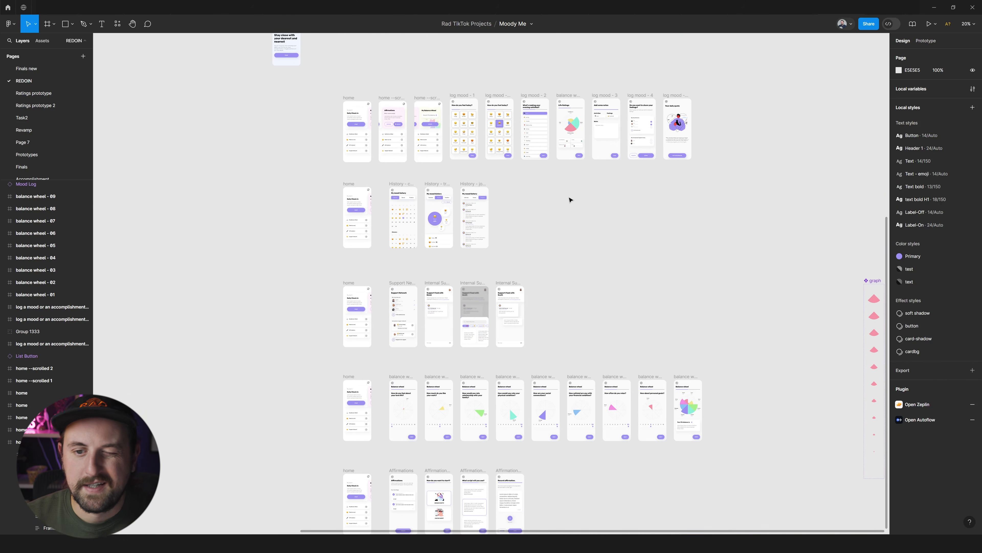
{"action": "key", "text": "shift+e"}
{"action": "scroll", "coordinate": [751, 210], "scroll_direction": "up", "scroll_amount": 2}
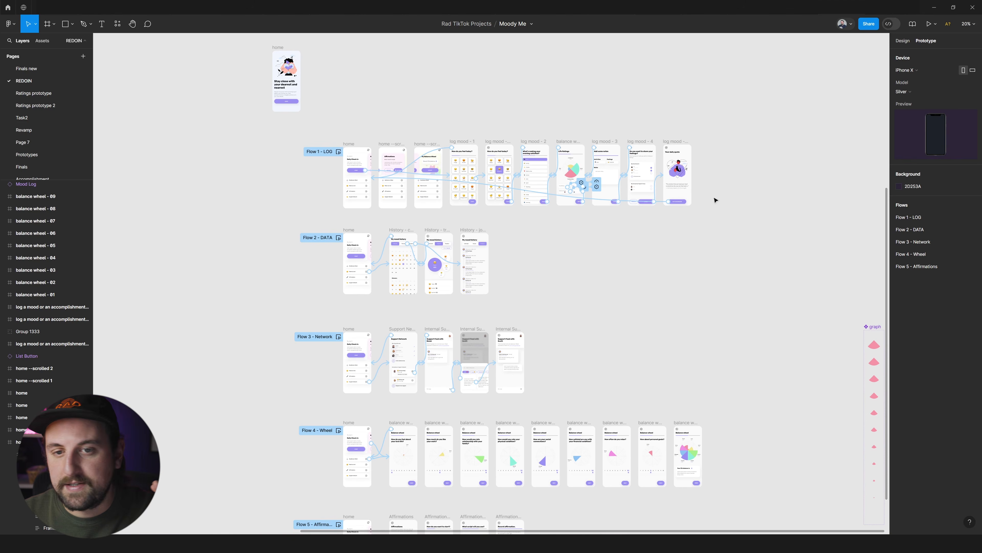
{"action": "scroll", "coordinate": [614, 257], "scroll_direction": "down", "scroll_amount": 2}
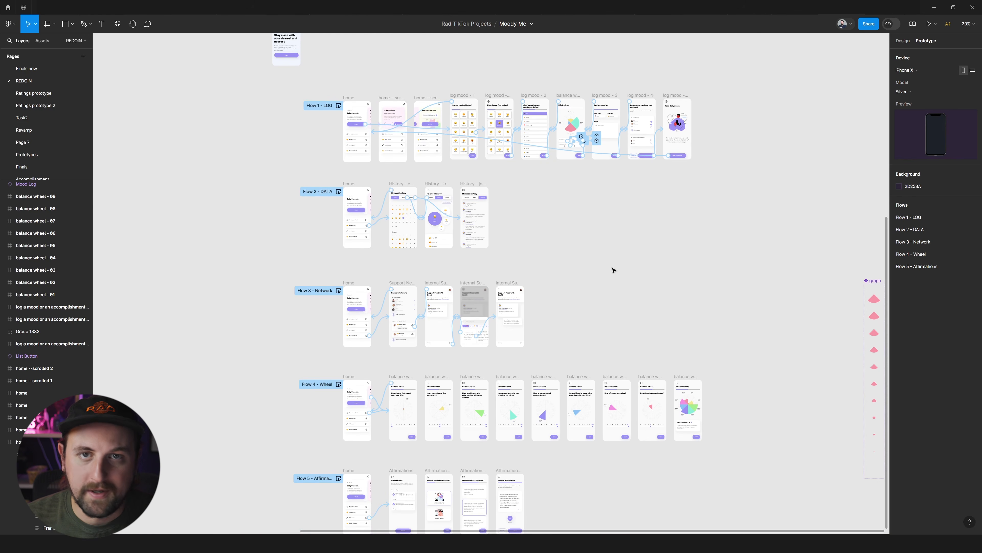
{"action": "key", "text": "shift+e"}
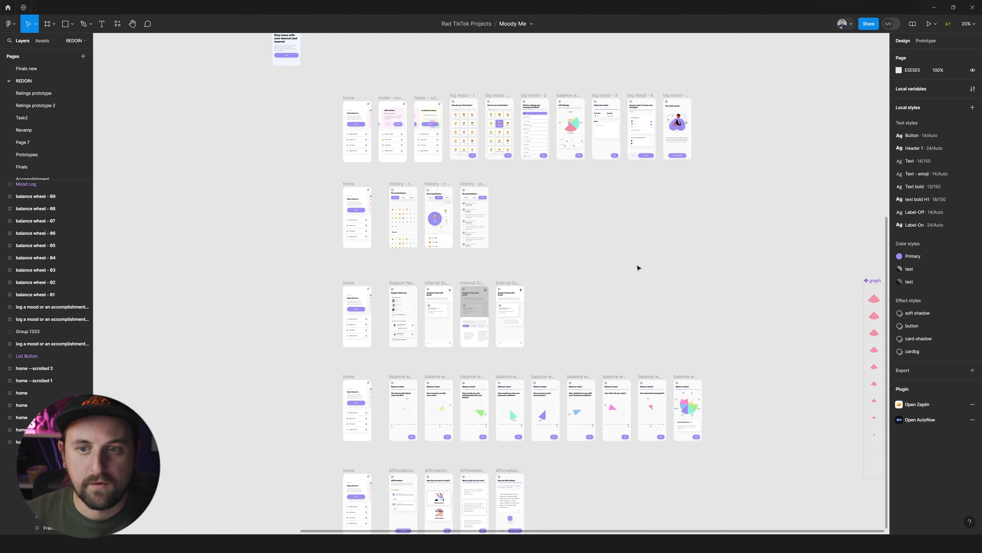
Examine the overall layout of the screen rows and the home screen that starts each row.
{"action": "scroll", "coordinate": [735, 86], "scroll_direction": "right", "scroll_amount": 3}
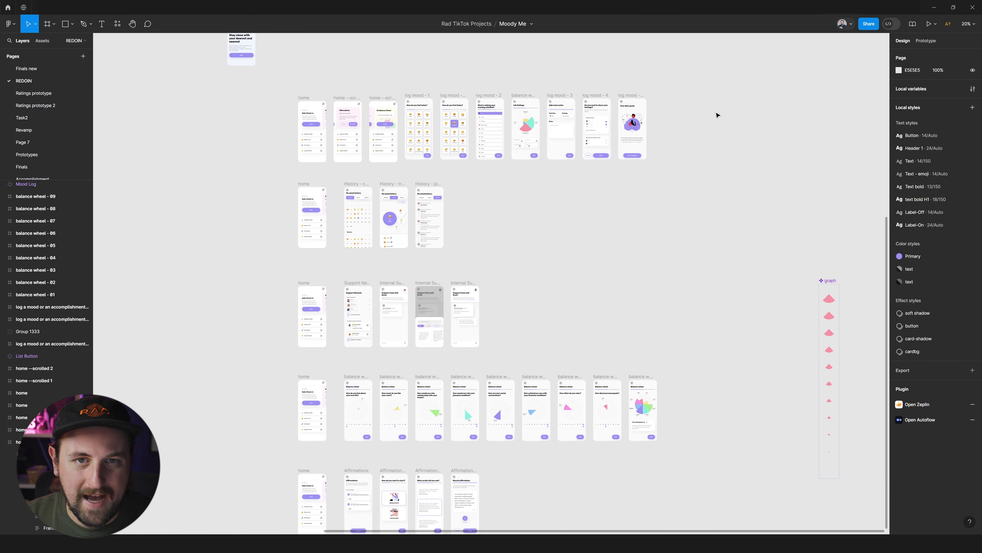
{"action": "scroll", "coordinate": [717, 115], "scroll_direction": "down", "scroll_amount": 5}
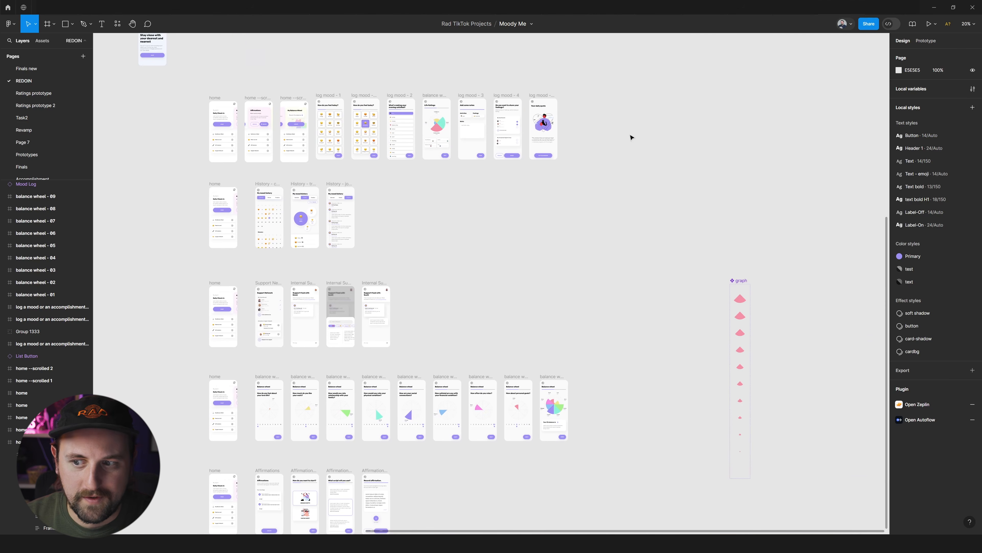
{"action": "scroll", "coordinate": [502, 162], "scroll_direction": "up", "scroll_amount": 3}
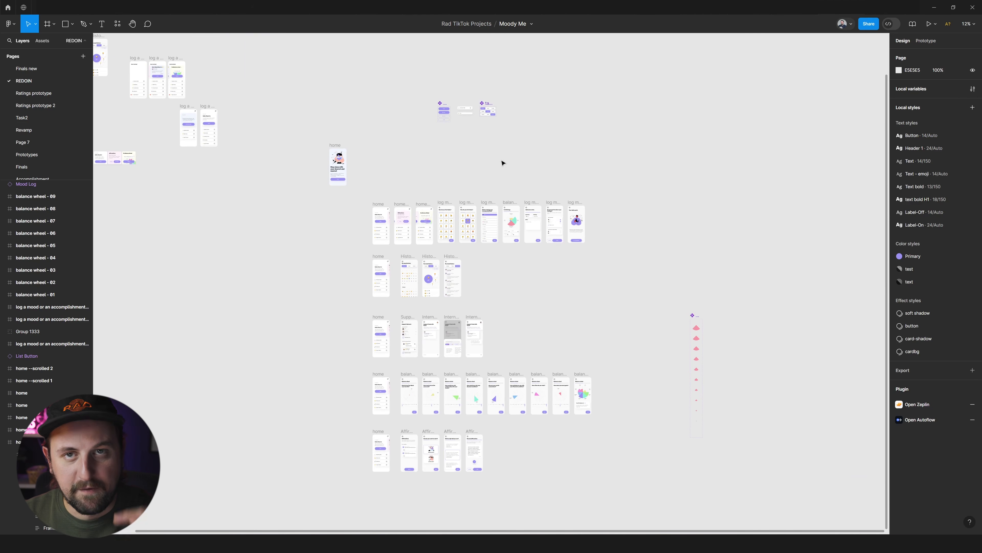
{"action": "scroll", "coordinate": [502, 162], "scroll_direction": "down", "scroll_amount": 3}
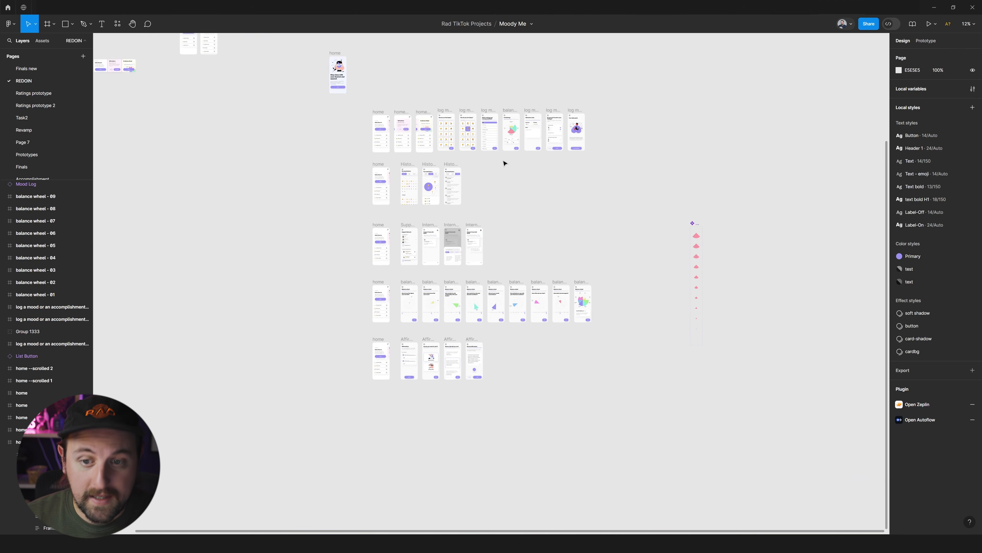
{"action": "scroll", "coordinate": [476, 192], "scroll_direction": "up", "scroll_amount": 2}
{"action": "scroll", "coordinate": [561, 185], "scroll_direction": "left", "scroll_amount": 1}
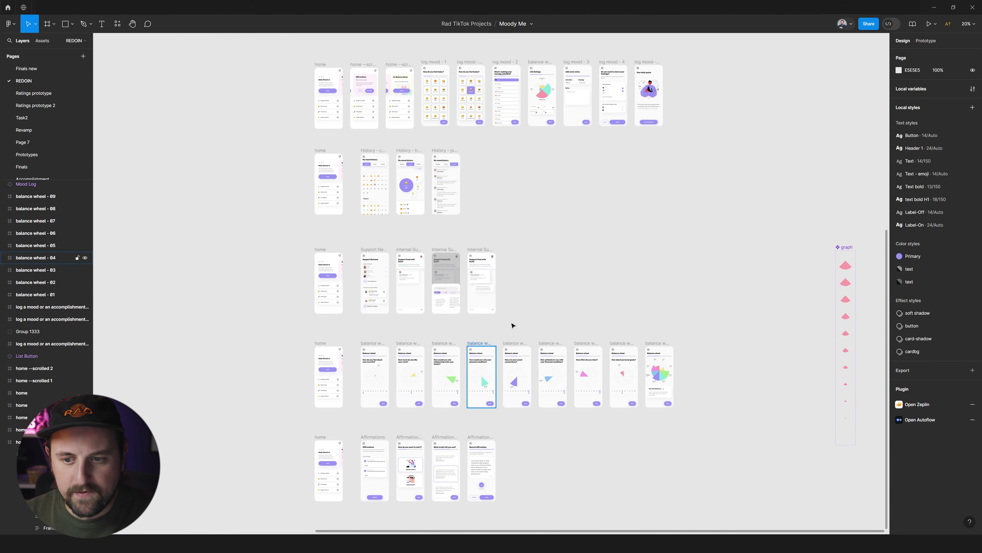
{"action": "scroll", "coordinate": [482, 84], "scroll_direction": "up", "scroll_amount": 2}
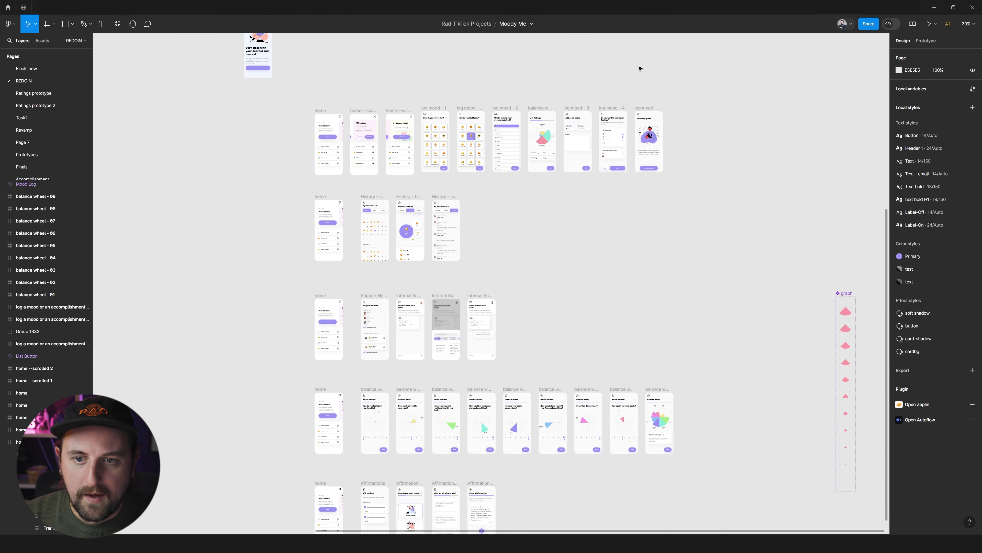
{"action": "scroll", "coordinate": [358, 116], "scroll_direction": "down", "scroll_amount": 2}
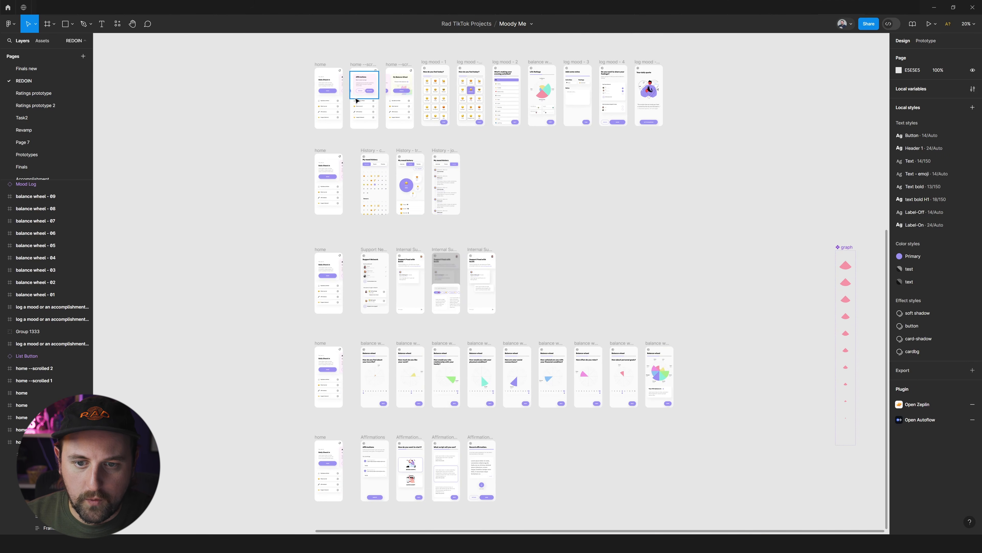
{"action": "scroll", "coordinate": [321, 125], "scroll_direction": "down", "scroll_amount": 3}
{"action": "scroll", "coordinate": [329, 276], "scroll_direction": "up", "scroll_amount": 2}
{"action": "scroll", "coordinate": [321, 283], "scroll_direction": "up", "scroll_amount": 5}
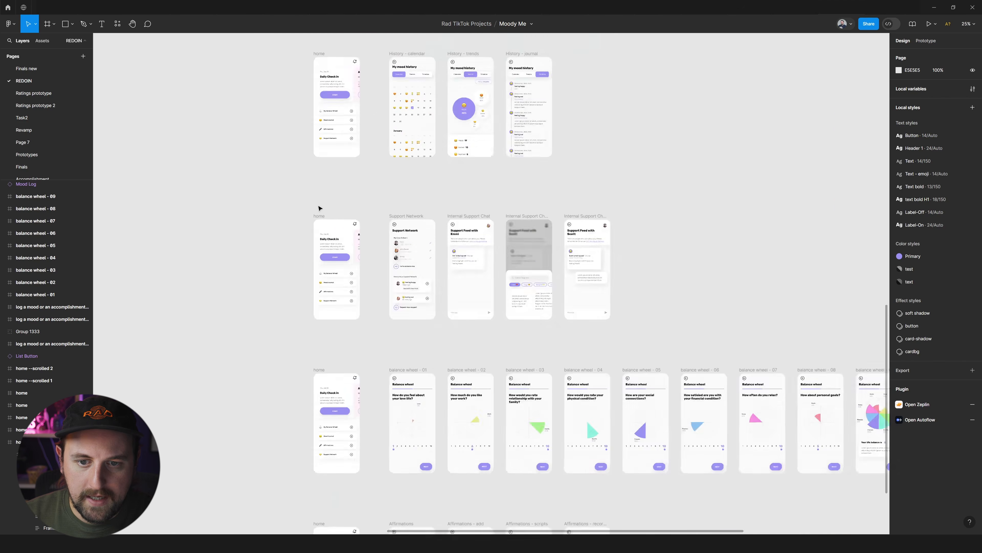
{"action": "scroll", "coordinate": [321, 285], "scroll_direction": "up", "scroll_amount": 4}
{"action": "scroll", "coordinate": [348, 247], "scroll_direction": "up", "scroll_amount": 15}
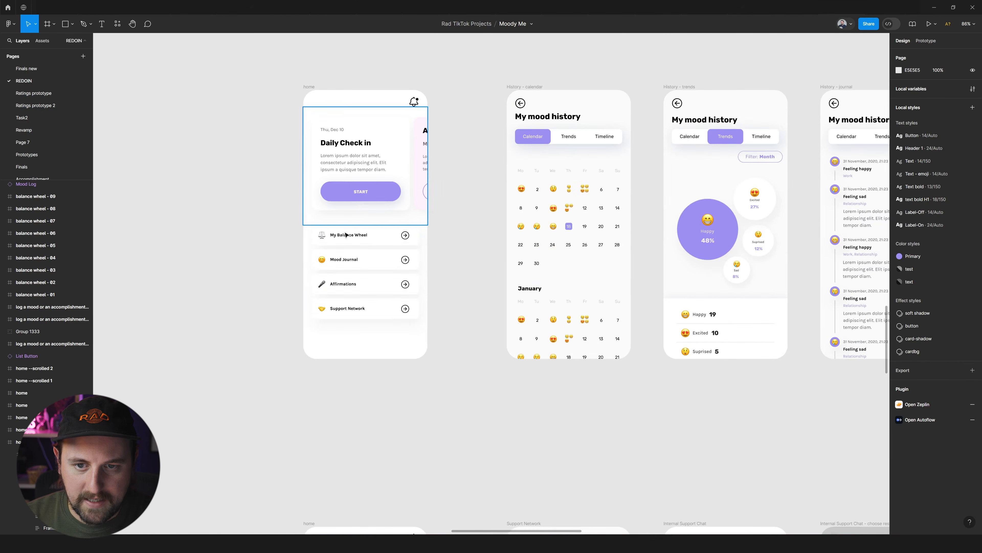
{"action": "scroll", "coordinate": [352, 199], "scroll_direction": "up", "scroll_amount": 5}
{"action": "scroll", "coordinate": [352, 197], "scroll_direction": "down", "scroll_amount": 12}
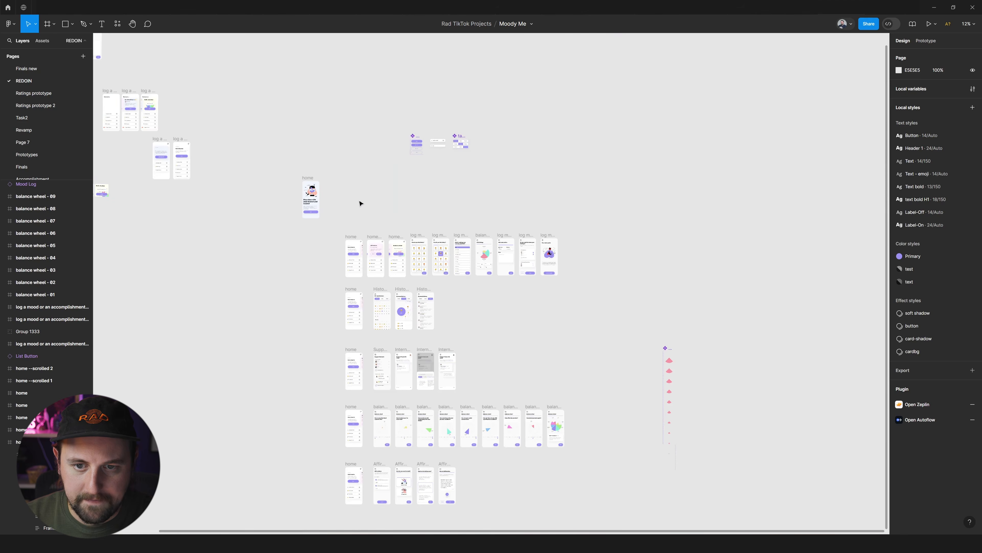
{"action": "scroll", "coordinate": [357, 234], "scroll_direction": "up", "scroll_amount": 2}
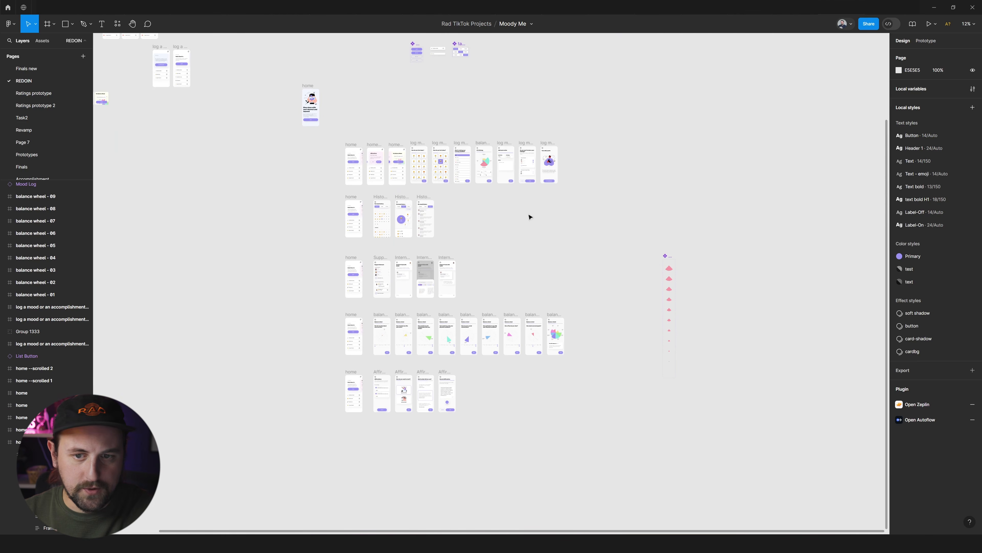
{"action": "scroll", "coordinate": [383, 227], "scroll_direction": "up", "scroll_amount": 4}
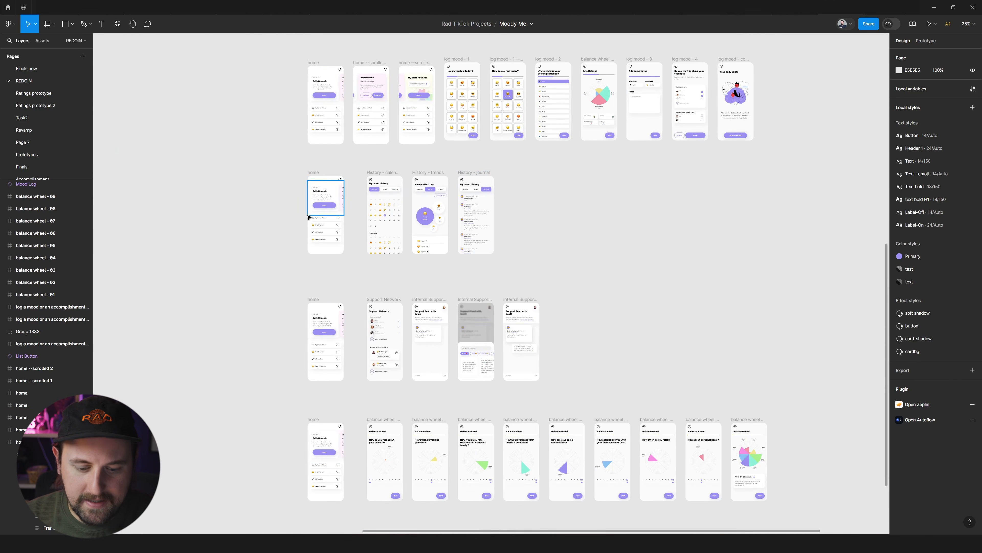
Display the prototype connections to inspect the history and support network flows, and switch back to the design properties.
{"action": "key", "text": "shift+e"}
{"action": "scroll", "coordinate": [313, 227], "scroll_direction": "up", "scroll_amount": 3}
{"action": "scroll", "coordinate": [432, 176], "scroll_direction": "down", "scroll_amount": 8}
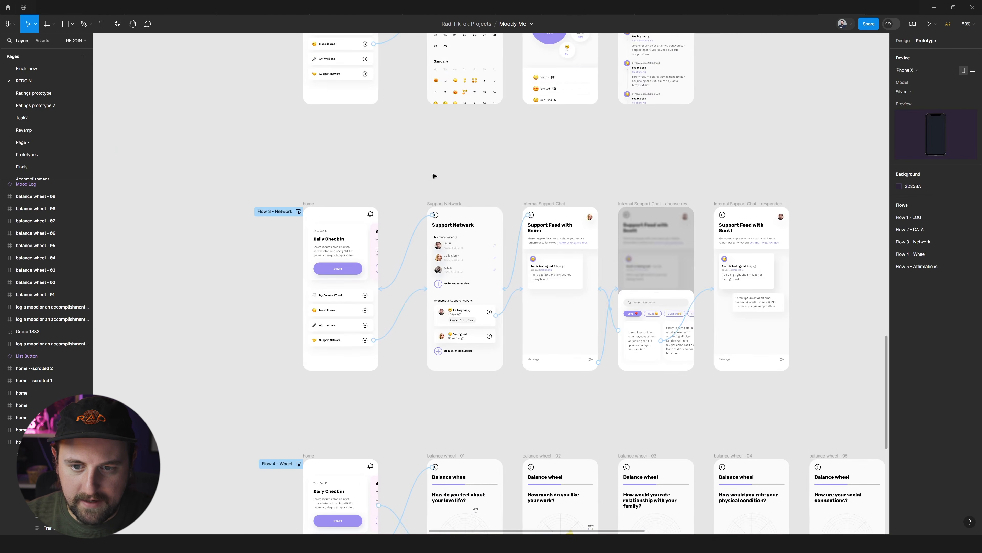
{"action": "scroll", "coordinate": [429, 192], "scroll_direction": "down", "scroll_amount": 5}
{"action": "key", "text": "shift+e"}
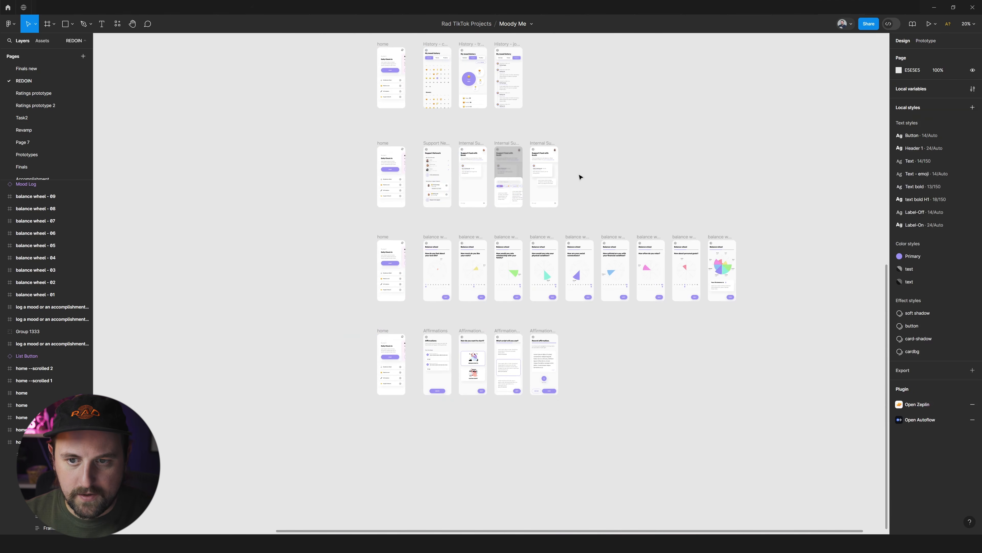
Review how the five rows of screens and the separate graph component are arranged on the REDOIN page.
{"action": "scroll", "coordinate": [579, 175], "scroll_direction": "up", "scroll_amount": 5}
{"action": "scroll", "coordinate": [579, 175], "scroll_direction": "right", "scroll_amount": 4}
{"action": "scroll", "coordinate": [579, 177], "scroll_direction": "right", "scroll_amount": 3}
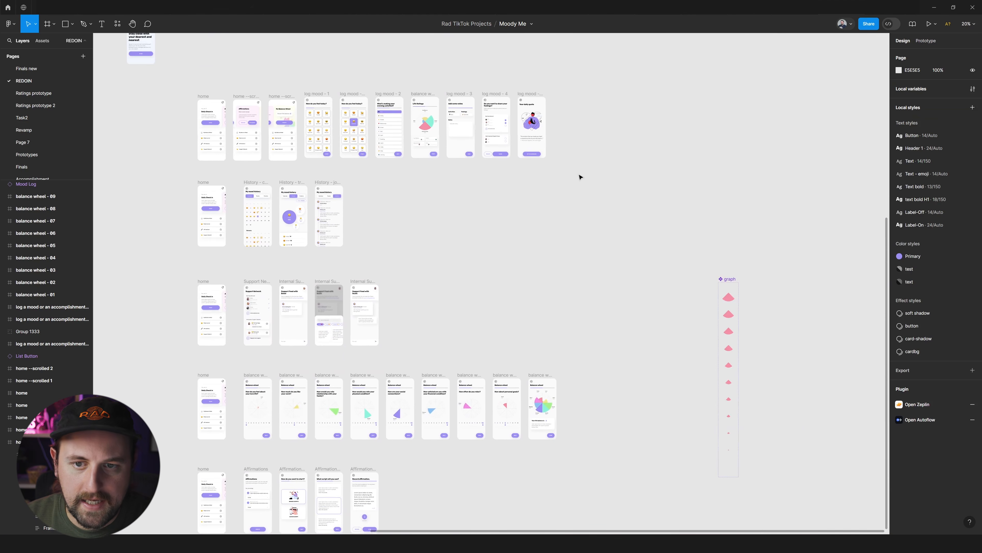
{"action": "scroll", "coordinate": [581, 176], "scroll_direction": "left", "scroll_amount": 4}
{"action": "scroll", "coordinate": [479, 194], "scroll_direction": "left", "scroll_amount": 3}
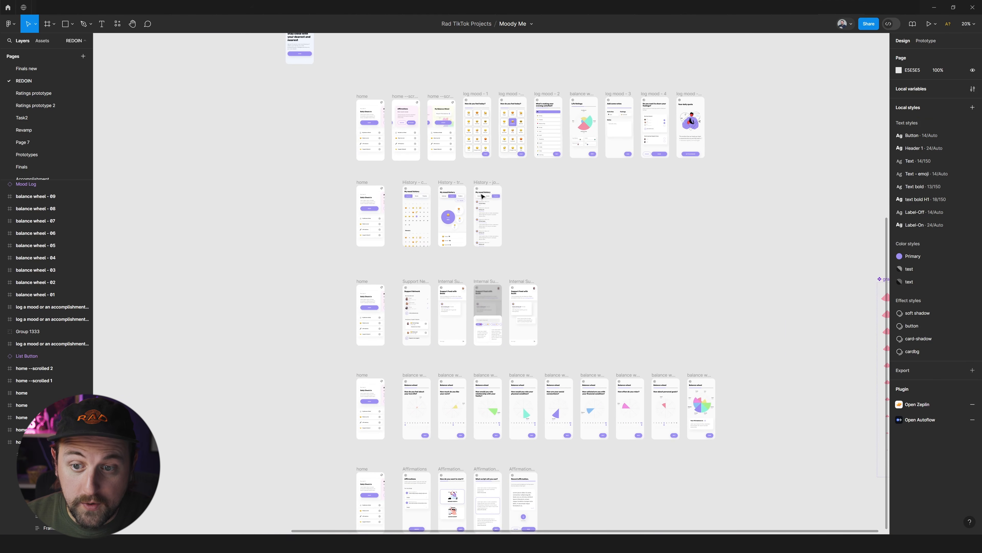
{"action": "scroll", "coordinate": [577, 202], "scroll_direction": "left", "scroll_amount": 1}
{"action": "scroll", "coordinate": [769, 78], "scroll_direction": "up", "scroll_amount": 2}
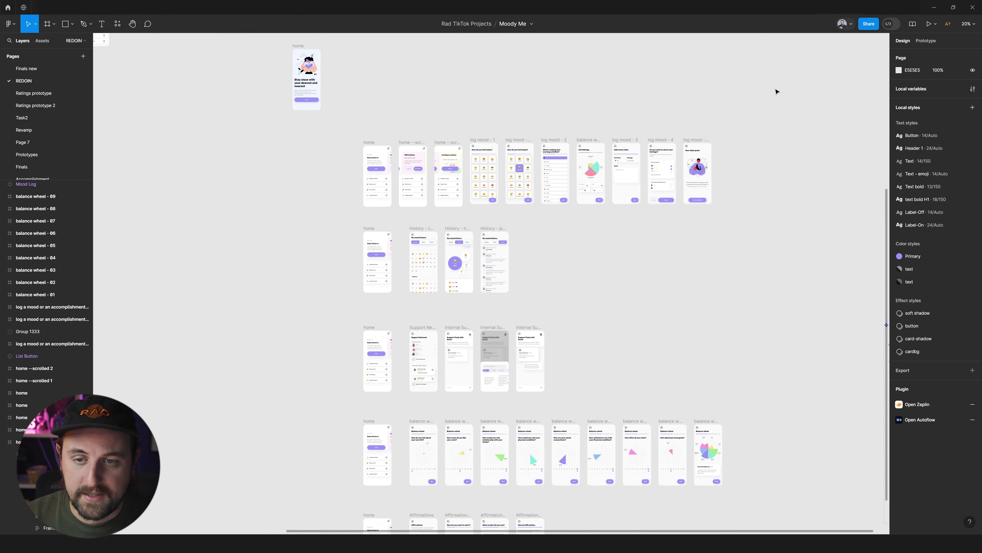
{"action": "left_click_drag", "start_coordinate": [797, 103], "coordinate": [750, 132]}
{"action": "scroll", "coordinate": [702, 224], "scroll_direction": "down", "scroll_amount": 4}
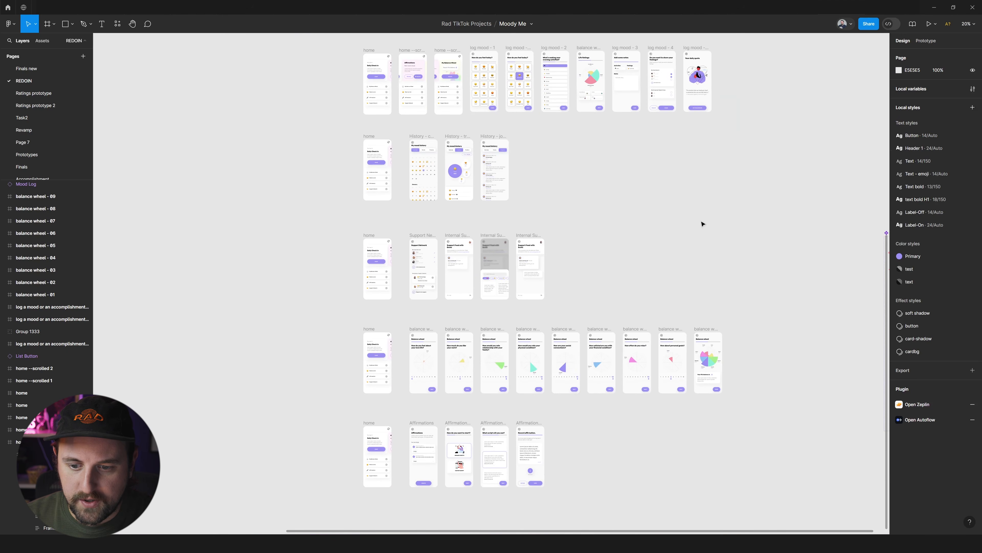
{"action": "scroll", "coordinate": [492, 356], "scroll_direction": "up", "scroll_amount": 4}
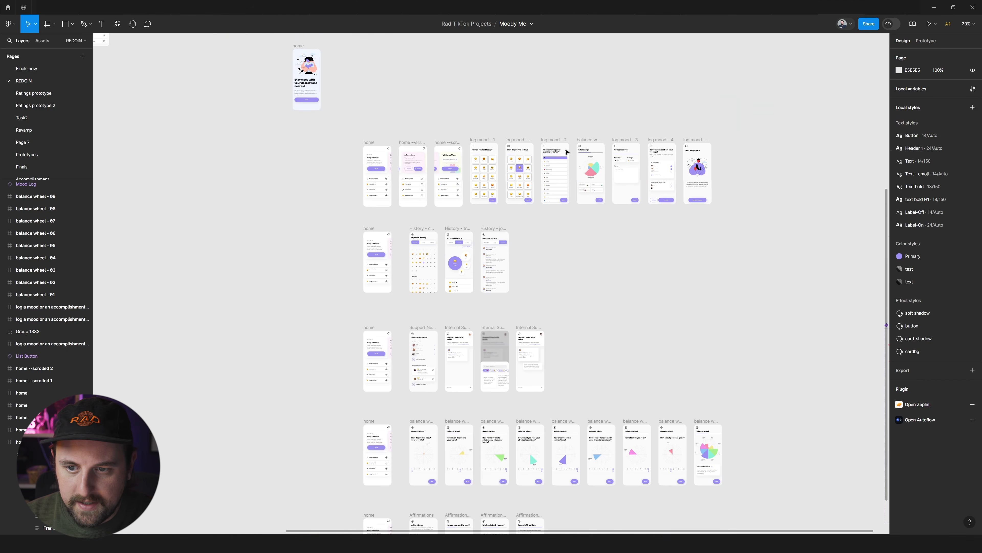
{"action": "scroll", "coordinate": [581, 136], "scroll_direction": "right", "scroll_amount": 1}
{"action": "scroll", "coordinate": [581, 136], "scroll_direction": "down", "scroll_amount": 6}
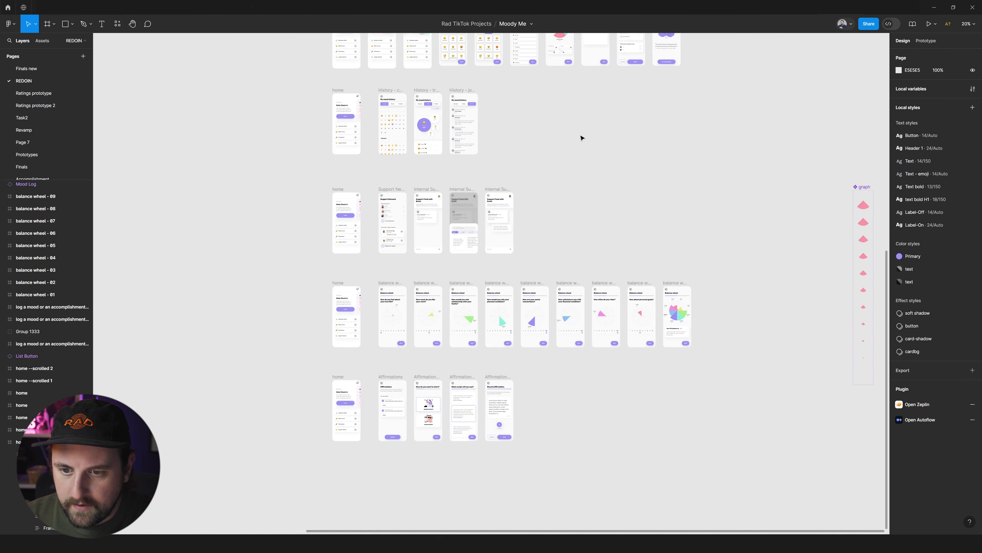
Move the first row's three home screens up to Y -3295 and shift the seven log mood screens left beneath them.
{"action": "scroll", "coordinate": [547, 168], "scroll_direction": "up", "scroll_amount": 4}
{"action": "scroll", "coordinate": [428, 112], "scroll_direction": "up", "scroll_amount": 4}
{"action": "mouse_move", "coordinate": [312, 161]}
{"action": "left_mouse_down"}
{"action": "mouse_move", "coordinate": [425, 259]}
{"action": "mouse_move", "coordinate": [425, 167]}
{"action": "left_mouse_up"}
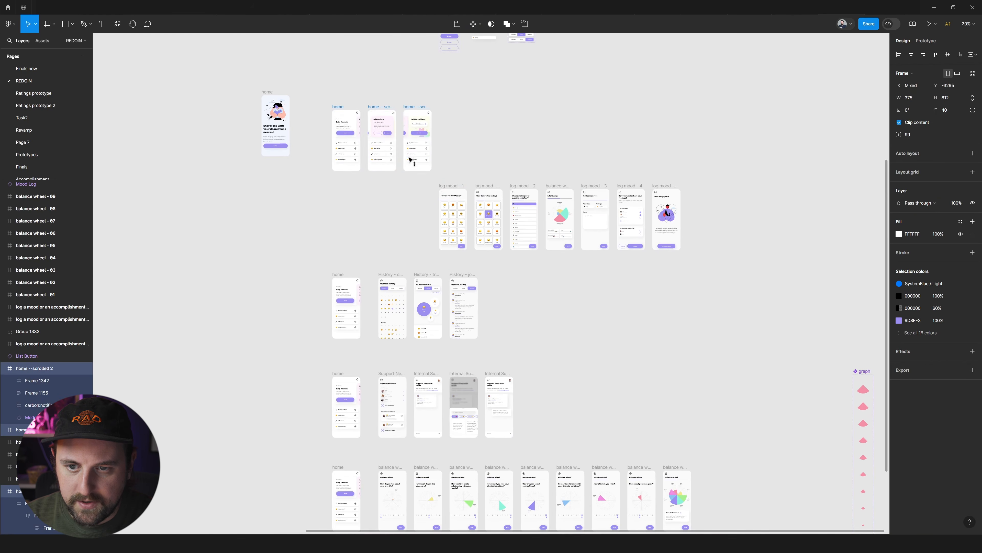
{"action": "left_click_drag", "start_coordinate": [697, 173], "coordinate": [423, 263]}
{"action": "left_click_drag", "start_coordinate": [505, 233], "coordinate": [436, 234]}
Compare the list buttons on the separated home screens with the home and mood history screens in the row below.
{"action": "scroll", "coordinate": [387, 309], "scroll_direction": "up", "scroll_amount": 6}
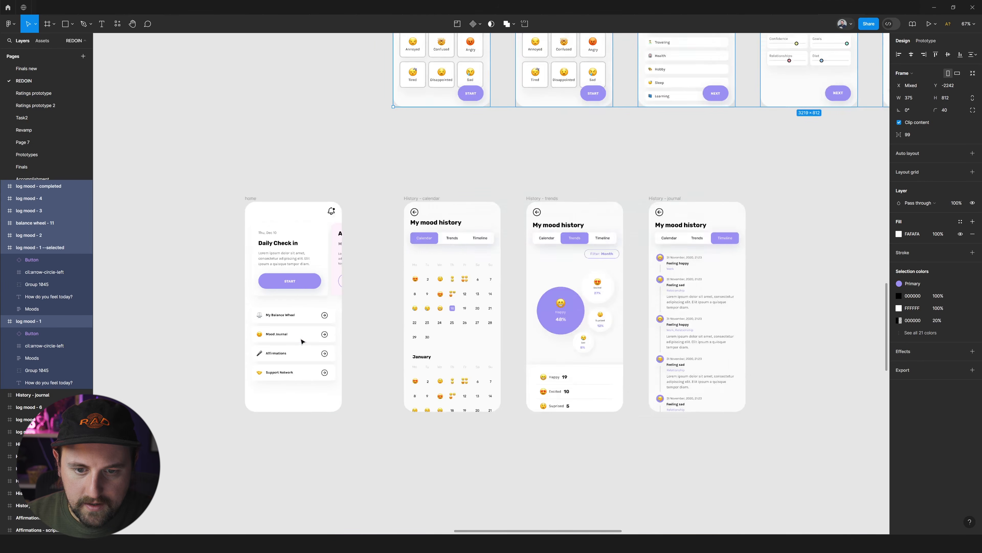
{"action": "scroll", "coordinate": [516, 247], "scroll_direction": "up", "scroll_amount": 3}
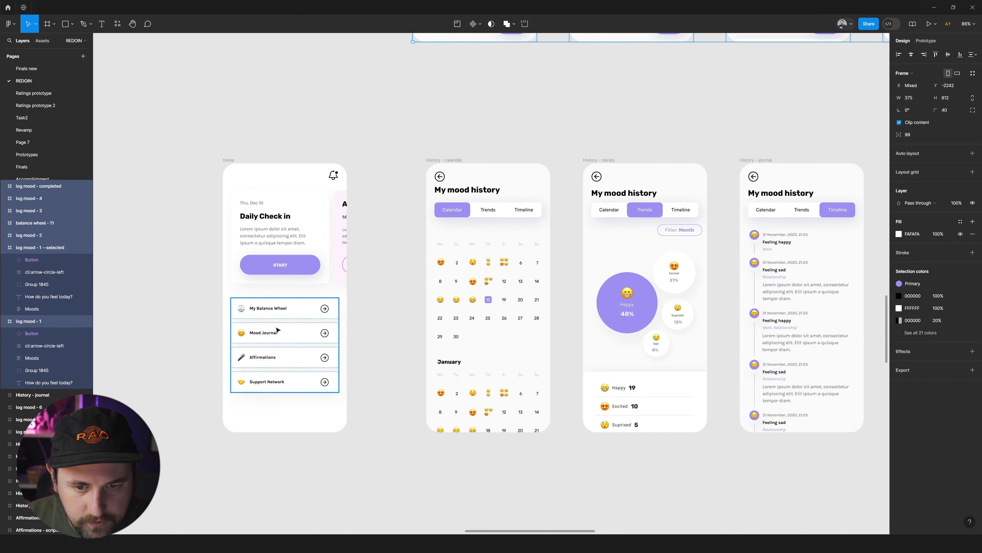
{"action": "scroll", "coordinate": [278, 329], "scroll_direction": "left", "scroll_amount": 4}
{"action": "scroll", "coordinate": [466, 333], "scroll_direction": "up", "scroll_amount": 1}
{"action": "scroll", "coordinate": [466, 333], "scroll_direction": "down", "scroll_amount": 3}
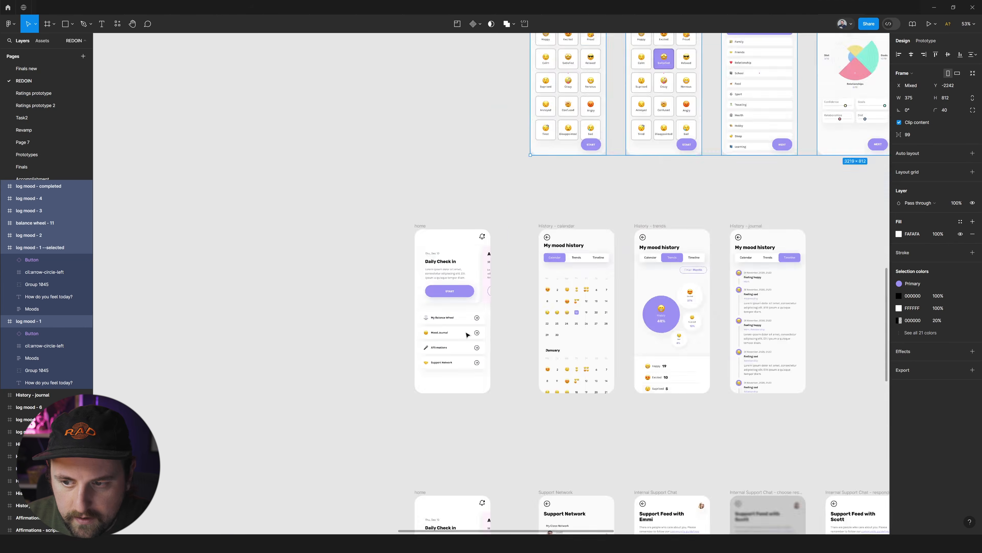
{"action": "scroll", "coordinate": [466, 334], "scroll_direction": "down", "scroll_amount": 1}
{"action": "scroll", "coordinate": [467, 334], "scroll_direction": "up", "scroll_amount": 5}
{"action": "scroll", "coordinate": [464, 271], "scroll_direction": "up", "scroll_amount": 4}
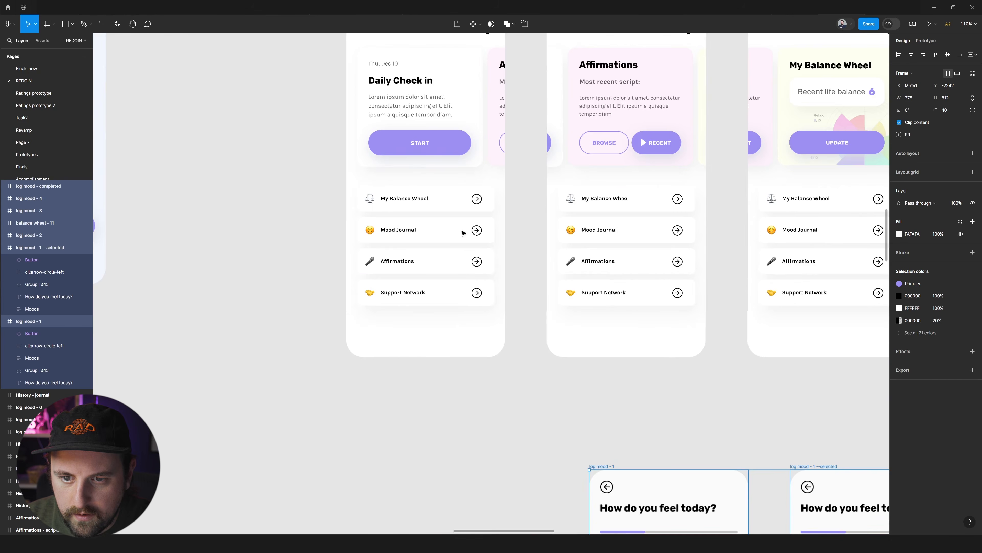
{"action": "scroll", "coordinate": [464, 233], "scroll_direction": "down", "scroll_amount": 4}
{"action": "scroll", "coordinate": [463, 233], "scroll_direction": "up", "scroll_amount": 1}
{"action": "scroll", "coordinate": [463, 233], "scroll_direction": "down", "scroll_amount": 8}
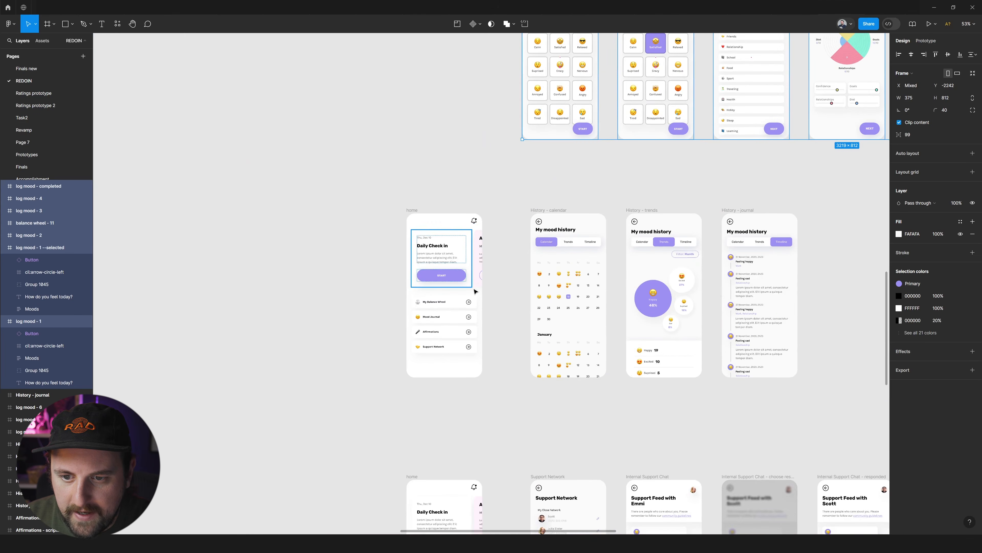
{"action": "scroll", "coordinate": [475, 291], "scroll_direction": "up", "scroll_amount": 4}
Select the Mood Journal list button on the history row's home screen and view the calendar, trends and journal screens.
{"action": "left_click", "coordinate": [453, 317], "text": "ctrl"}
{"action": "scroll", "coordinate": [423, 287], "scroll_direction": "right", "scroll_amount": 1}
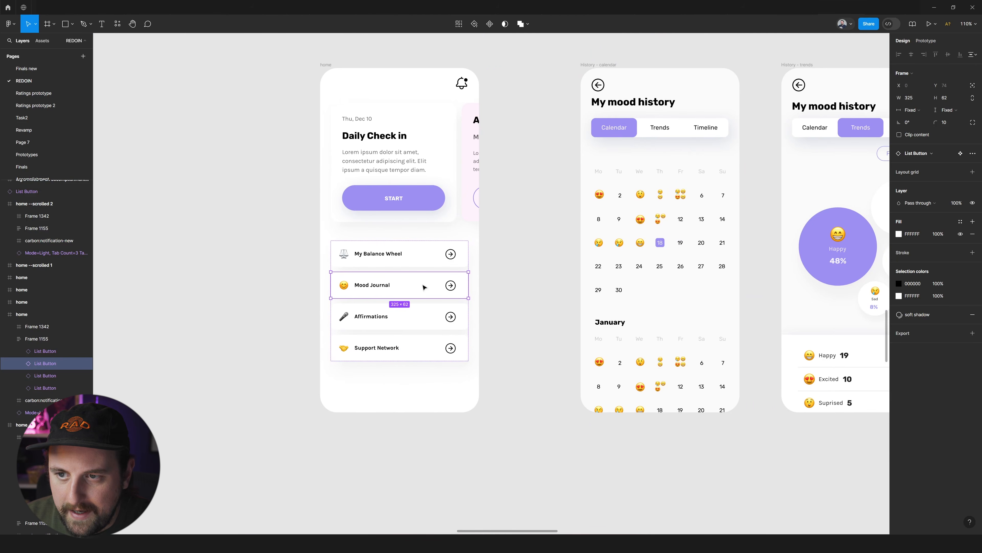
{"action": "scroll", "coordinate": [437, 283], "scroll_direction": "right", "scroll_amount": 10}
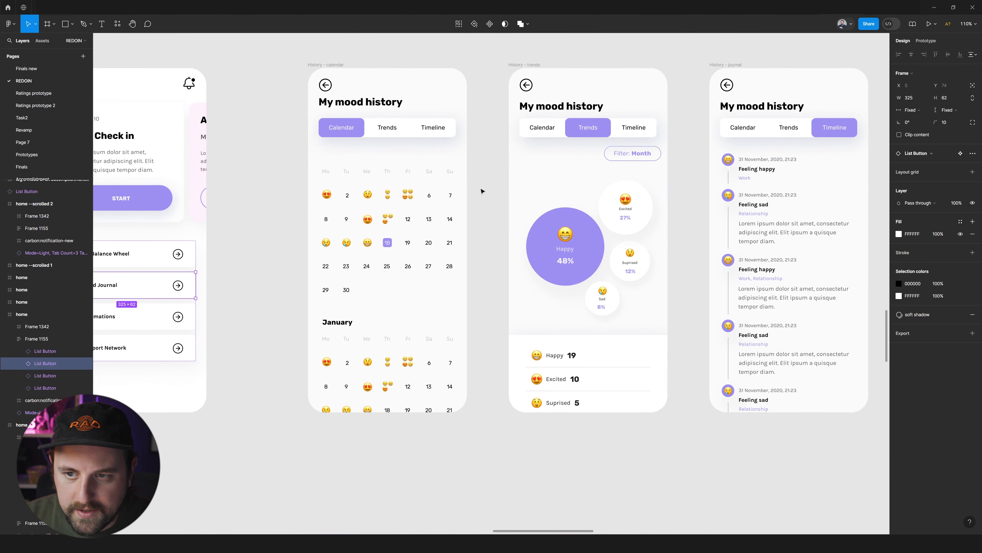
Inspect the mood history screens' tab bar and the Support Network list button on the support row's home screen.
{"action": "left_click", "coordinate": [401, 134]}
{"action": "scroll", "coordinate": [513, 131], "scroll_direction": "right", "scroll_amount": 4}
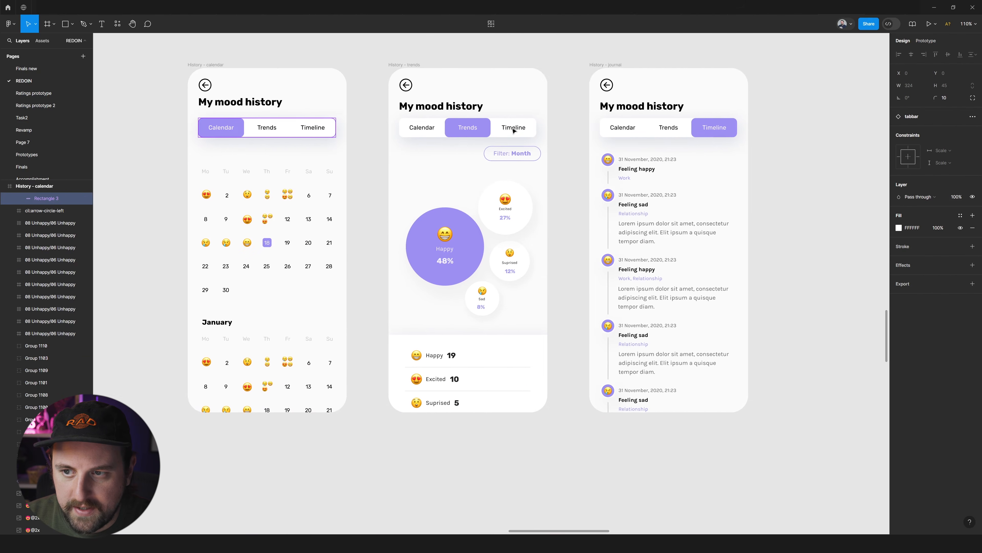
{"action": "scroll", "coordinate": [508, 125], "scroll_direction": "down", "scroll_amount": 6}
{"action": "scroll", "coordinate": [634, 224], "scroll_direction": "down", "scroll_amount": 4}
{"action": "scroll", "coordinate": [471, 298], "scroll_direction": "left", "scroll_amount": 1}
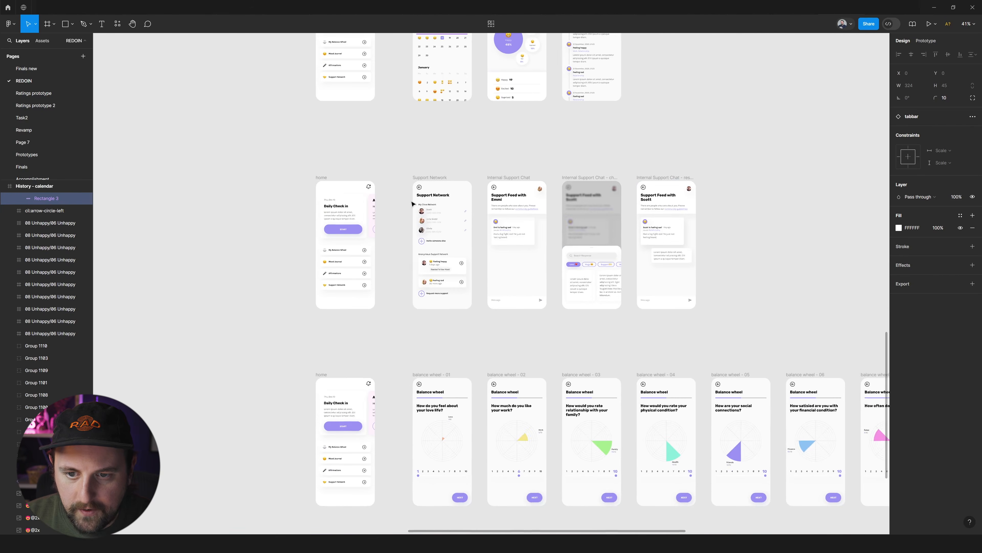
{"action": "scroll", "coordinate": [449, 254], "scroll_direction": "up", "scroll_amount": 5}
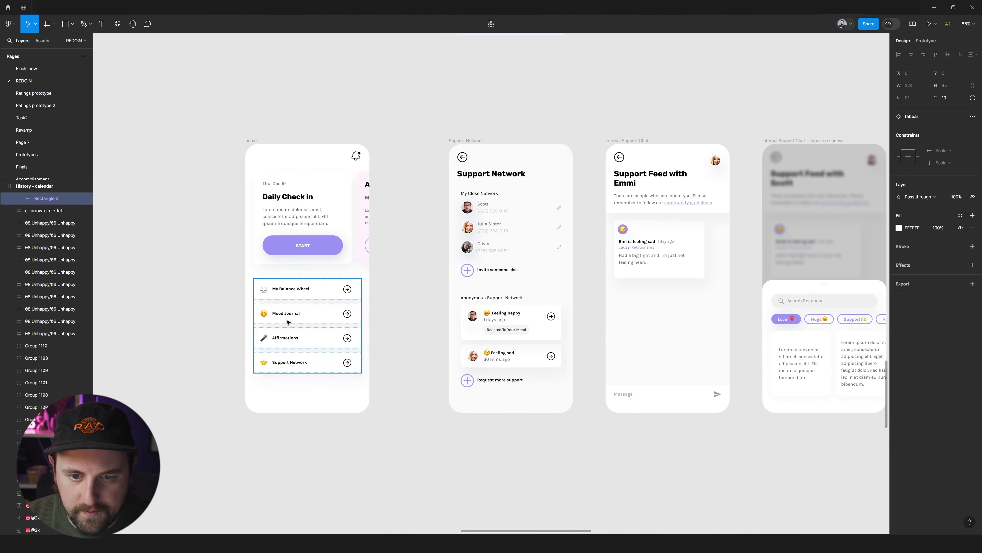
{"action": "left_click", "coordinate": [321, 362]}
{"action": "scroll", "coordinate": [320, 362], "scroll_direction": "down", "scroll_amount": 1}
{"action": "scroll", "coordinate": [321, 362], "scroll_direction": "down", "scroll_amount": 8}
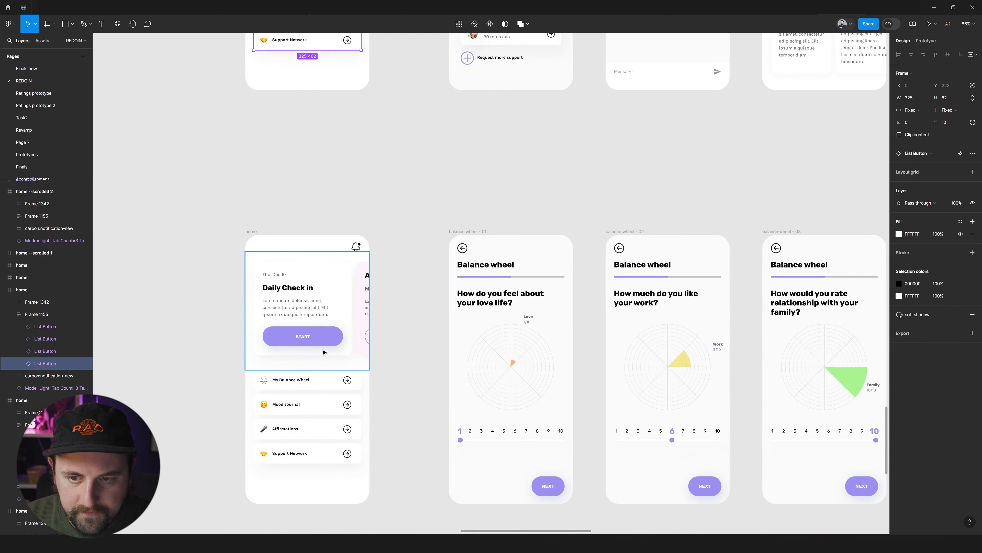
Check the My Balance Wheel and Affirmations list buttons on the home screens of their matching rows.
{"action": "left_click", "coordinate": [323, 292]}
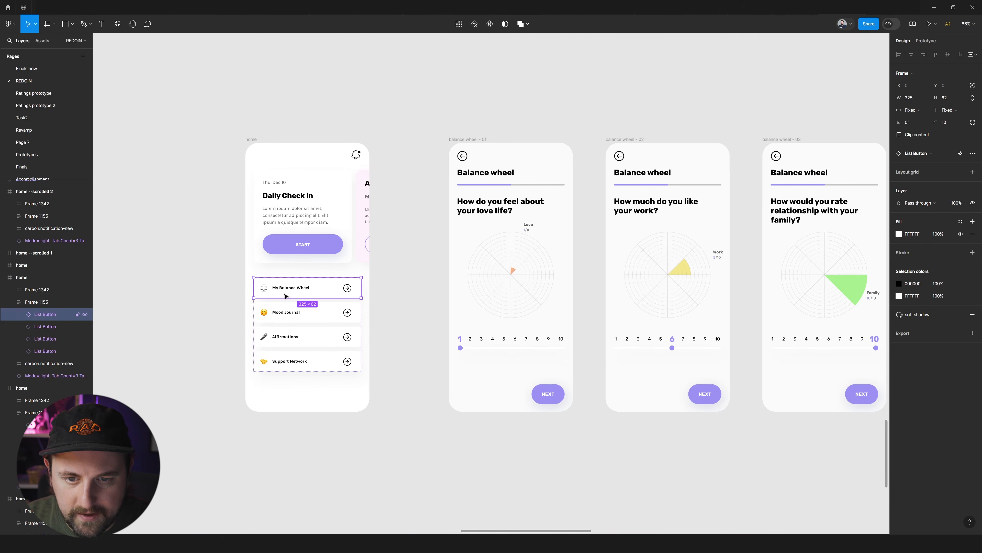
{"action": "scroll", "coordinate": [323, 292], "scroll_direction": "down", "scroll_amount": 8}
{"action": "scroll", "coordinate": [312, 388], "scroll_direction": "up", "scroll_amount": 5}
{"action": "scroll", "coordinate": [311, 392], "scroll_direction": "up", "scroll_amount": 3}
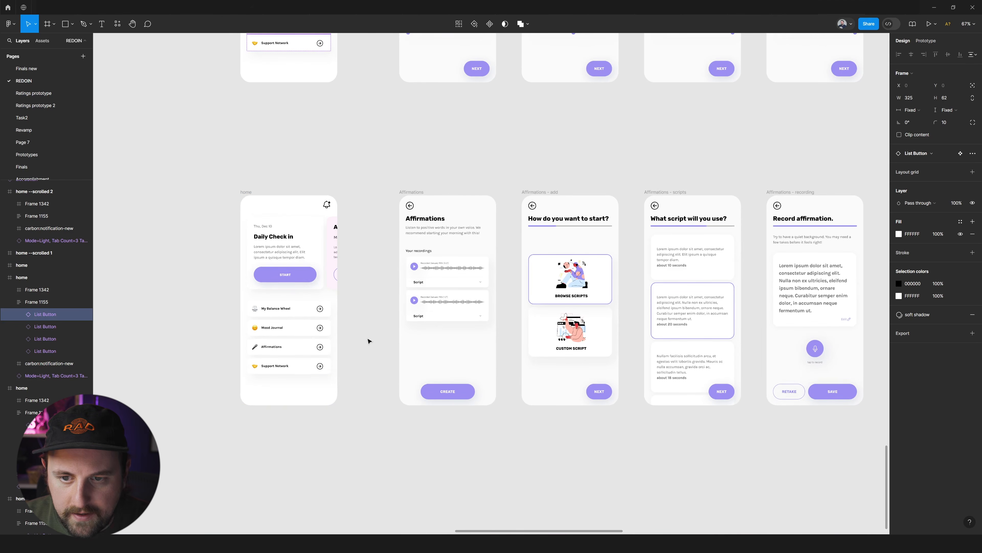
{"action": "left_click", "coordinate": [291, 353]}
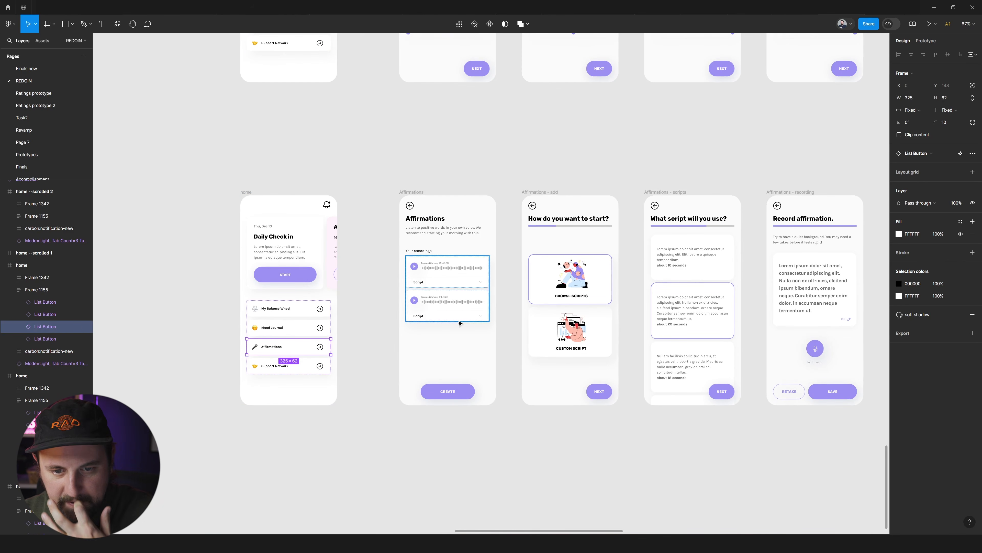
Move the graph component beside the leftover history and log mood screens and delete them all together.
{"action": "scroll", "coordinate": [366, 309], "scroll_direction": "down", "scroll_amount": 8}
{"action": "scroll", "coordinate": [368, 304], "scroll_direction": "up", "scroll_amount": 7}
{"action": "scroll", "coordinate": [387, 308], "scroll_direction": "down", "scroll_amount": 3}
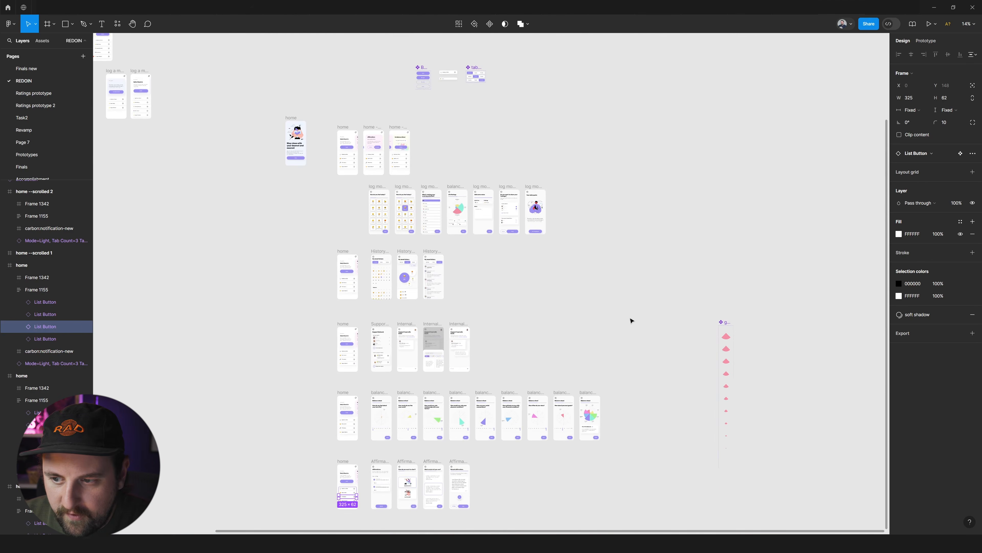
{"action": "left_click_drag", "start_coordinate": [726, 333], "coordinate": [234, 262]}
{"action": "scroll", "coordinate": [247, 263], "scroll_direction": "left", "scroll_amount": 6}
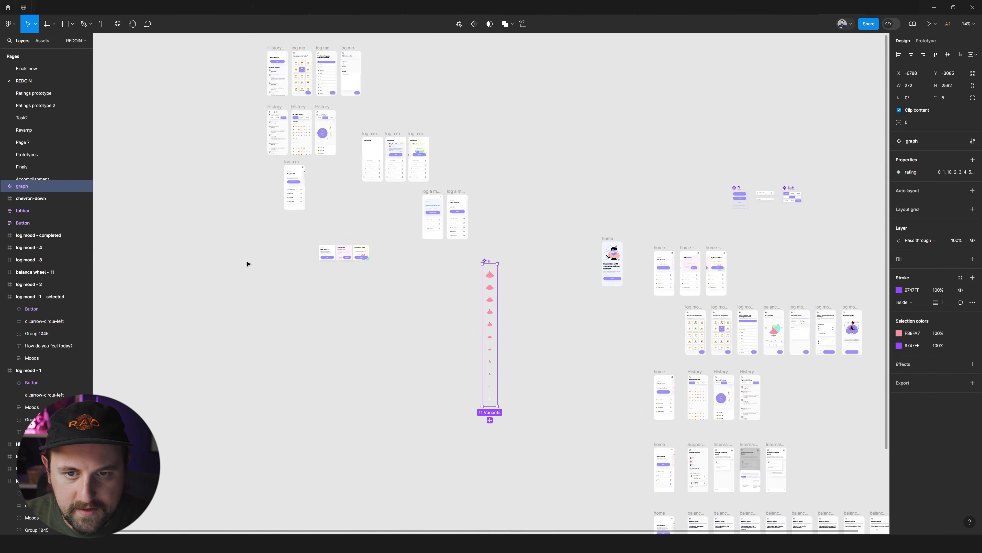
{"action": "scroll", "coordinate": [247, 264], "scroll_direction": "down", "scroll_amount": 3}
{"action": "left_click_drag", "start_coordinate": [192, 97], "coordinate": [419, 383]}
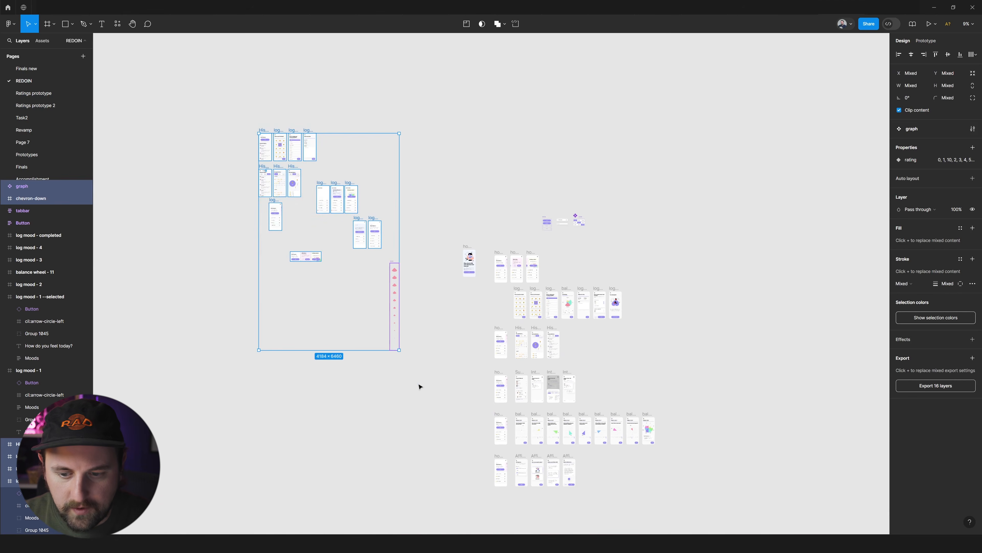
{"action": "key", "text": "Delete"}
Move the Button, list button and tabbar components together to a spot directly above the three home screens.
{"action": "scroll", "coordinate": [666, 406], "scroll_direction": "up", "scroll_amount": 5}
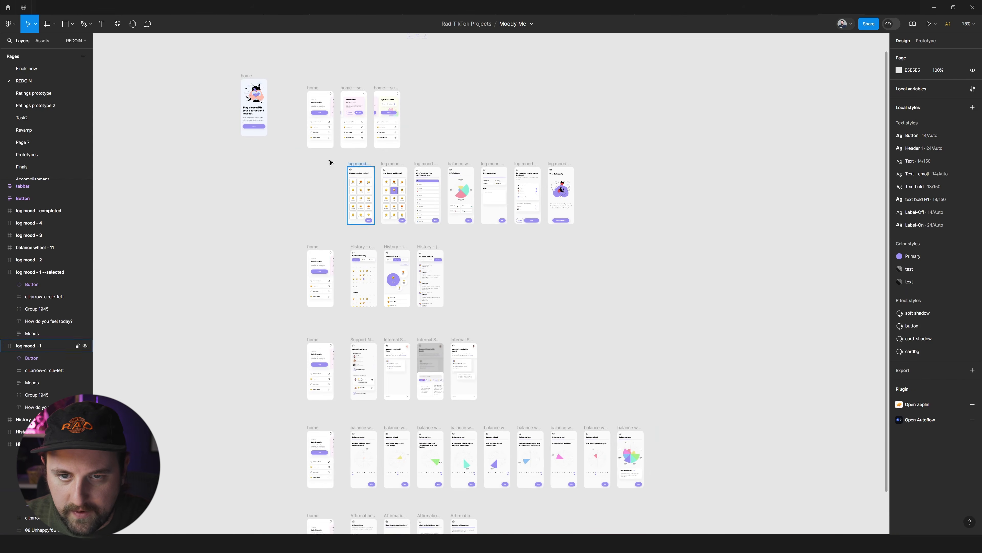
{"action": "scroll", "coordinate": [331, 169], "scroll_direction": "up", "scroll_amount": 3}
{"action": "scroll", "coordinate": [400, 193], "scroll_direction": "up", "scroll_amount": 5}
{"action": "left_click_drag", "start_coordinate": [695, 119], "coordinate": [449, 214]}
{"action": "left_click_drag", "start_coordinate": [546, 189], "coordinate": [382, 223]}
{"action": "left_click", "coordinate": [590, 265]}
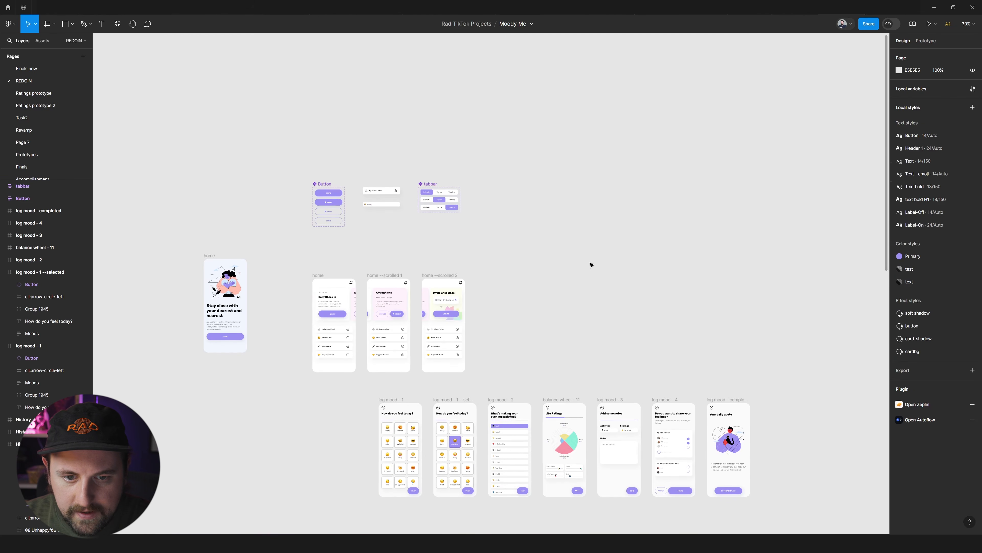
Move the illustrated "Stay close with your dearest and nearest" screen beside the first home screen and rename its frame Welcome.
{"action": "left_click_drag", "start_coordinate": [225, 255], "coordinate": [279, 275]}
{"action": "type", "text": "Welcome"}
{"action": "key", "text": "Return"}
{"action": "scroll", "coordinate": [279, 325], "scroll_direction": "up", "scroll_amount": 5}
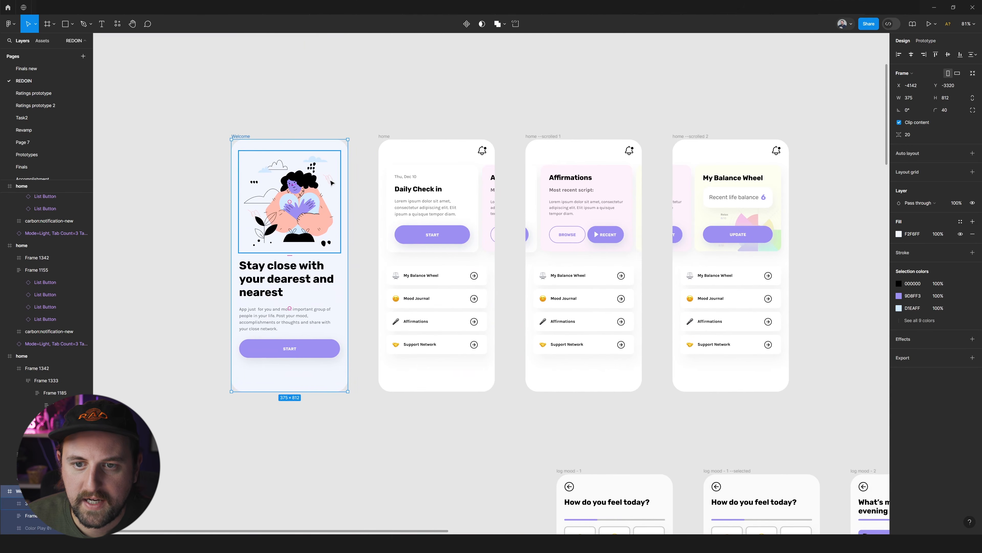
Move the Welcome screen and the three home screens together up to Y -3450, above the start of the log mood row.
{"action": "left_click_drag", "start_coordinate": [674, 104], "coordinate": [327, 250]}
{"action": "left_click_drag", "start_coordinate": [792, 116], "coordinate": [287, 347]}
{"action": "left_click_drag", "start_coordinate": [746, 114], "coordinate": [183, 384]}
{"action": "key", "text": "shift+2"}
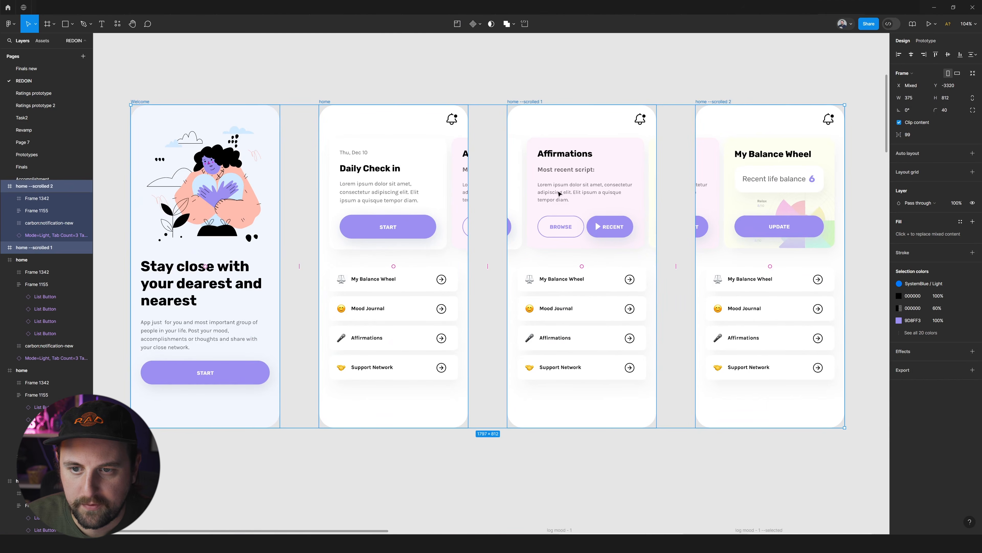
{"action": "scroll", "coordinate": [559, 193], "scroll_direction": "right", "scroll_amount": 5}
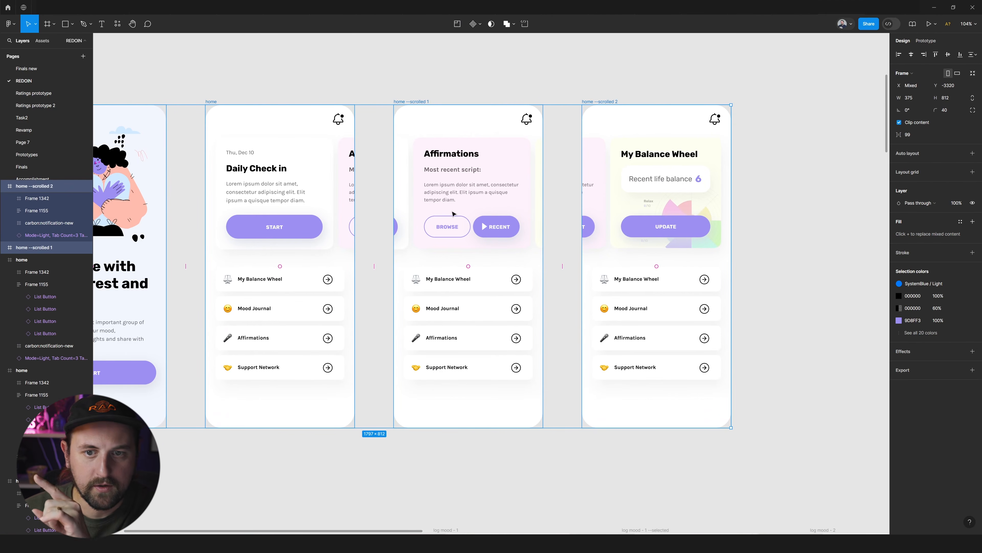
{"action": "scroll", "coordinate": [454, 213], "scroll_direction": "right", "scroll_amount": 2}
{"action": "scroll", "coordinate": [454, 209], "scroll_direction": "right", "scroll_amount": 5}
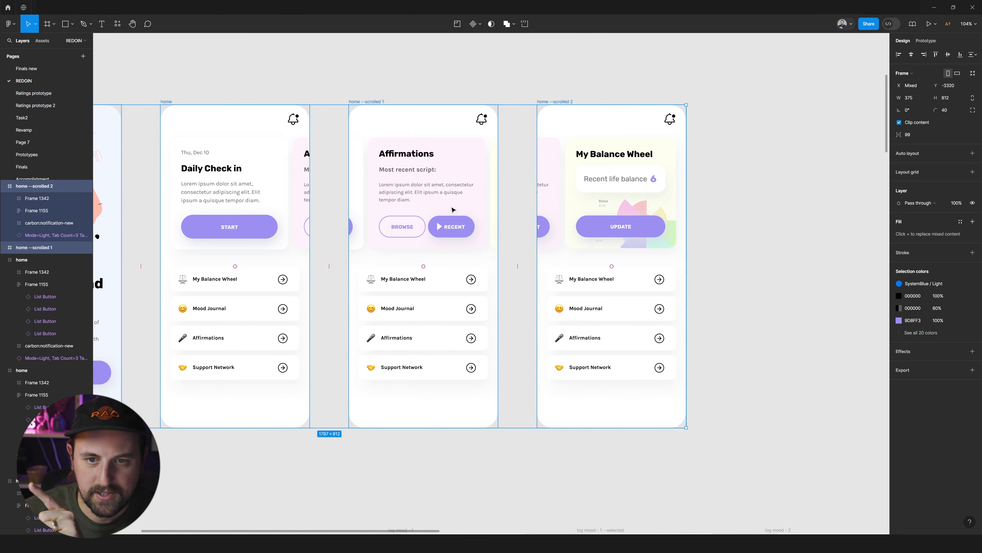
{"action": "scroll", "coordinate": [503, 201], "scroll_direction": "down", "scroll_amount": 6}
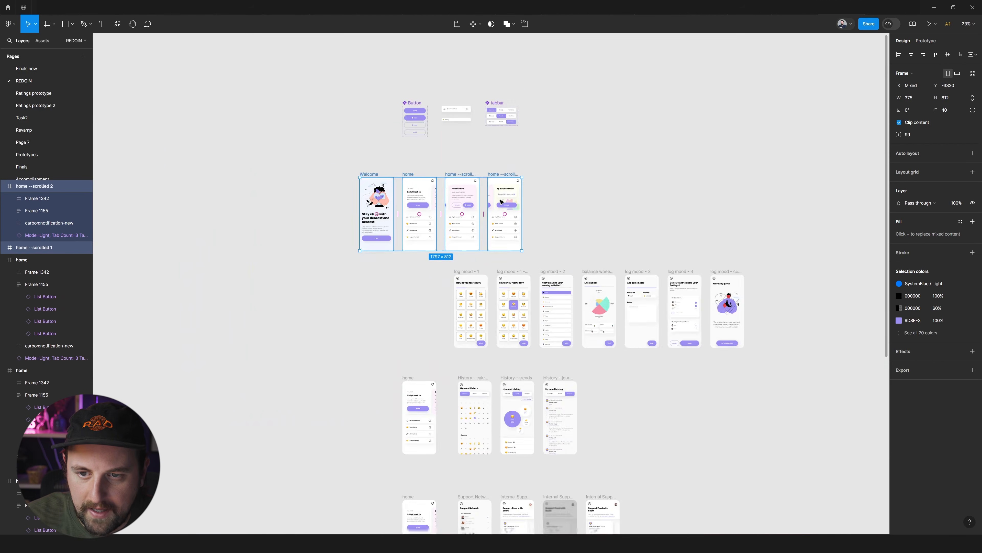
{"action": "scroll", "coordinate": [491, 201], "scroll_direction": "up", "scroll_amount": 2}
{"action": "left_click_drag", "start_coordinate": [427, 186], "coordinate": [533, 165]}
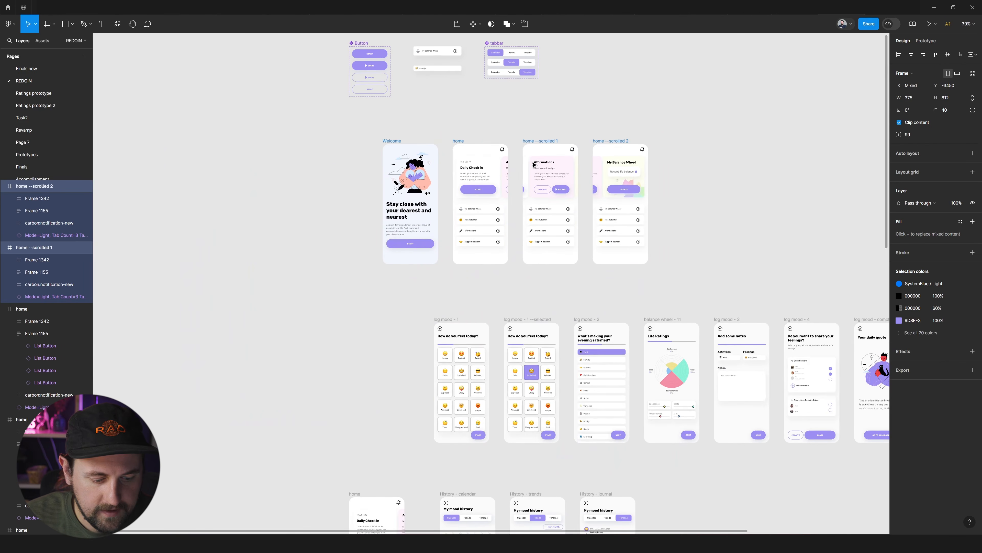
Move the Button, list button and tabbar components farther up and away from the Welcome and home row.
{"action": "scroll", "coordinate": [556, 167], "scroll_direction": "right", "scroll_amount": 2}
{"action": "scroll", "coordinate": [676, 186], "scroll_direction": "up", "scroll_amount": 5}
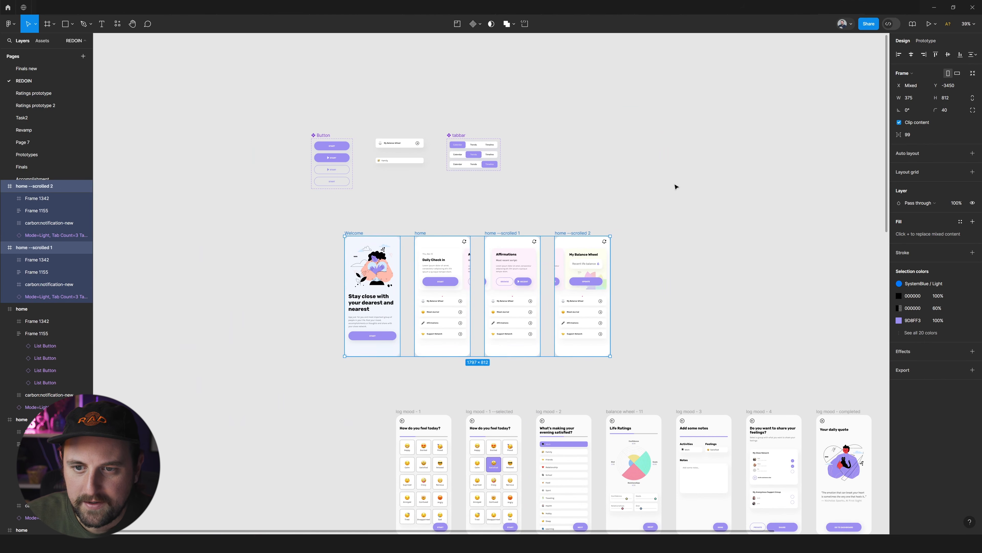
{"action": "left_click", "coordinate": [675, 187]}
{"action": "left_click_drag", "start_coordinate": [627, 97], "coordinate": [259, 214]}
{"action": "left_click_drag", "start_coordinate": [395, 167], "coordinate": [254, 22]}
Place the Welcome screen above the first home screen with their edges aligned, and nudge the three home screens up slightly.
{"action": "scroll", "coordinate": [684, 237], "scroll_direction": "down", "scroll_amount": 5}
{"action": "scroll", "coordinate": [675, 232], "scroll_direction": "right", "scroll_amount": 1}
{"action": "scroll", "coordinate": [712, 193], "scroll_direction": "right", "scroll_amount": 5}
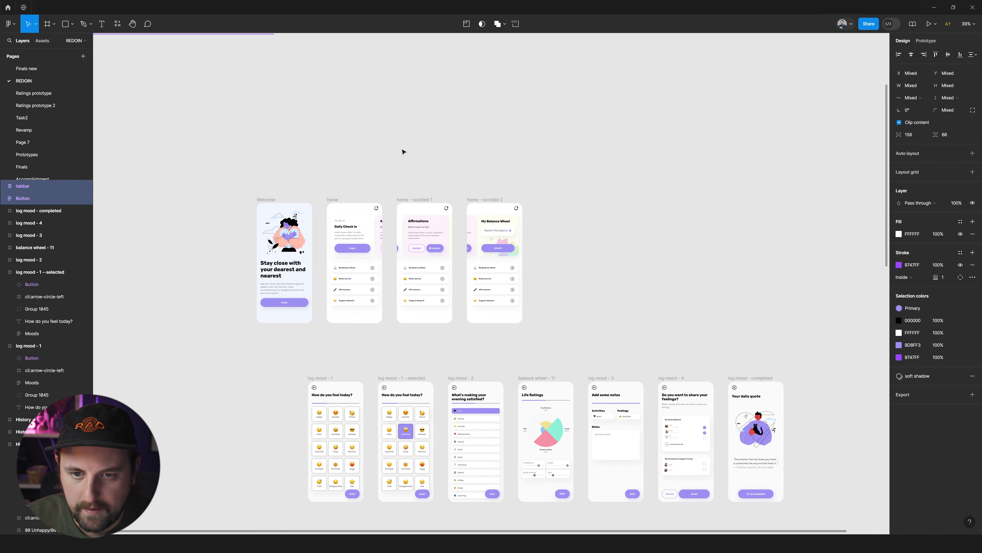
{"action": "left_click_drag", "start_coordinate": [271, 199], "coordinate": [341, 71]}
{"action": "left_click_drag", "start_coordinate": [556, 228], "coordinate": [267, 421]}
{"action": "left_click_drag", "start_coordinate": [367, 312], "coordinate": [367, 311]}
{"action": "left_click", "coordinate": [400, 211]}
Place a copy of the first home screen's "Daily Check in" heading on the canvas above that screen.
{"action": "left_click", "coordinate": [356, 286]}
{"action": "double_click", "coordinate": [354, 287]}
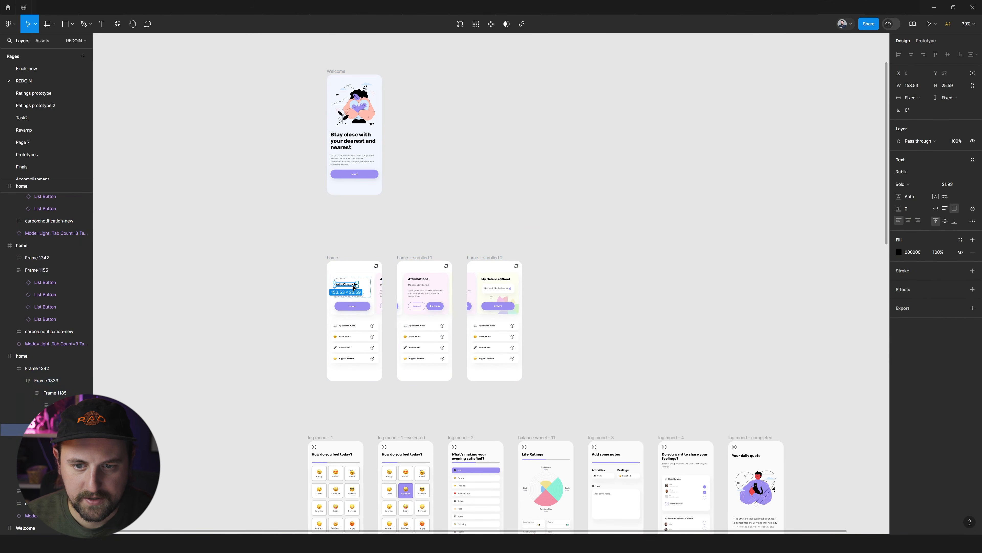
{"action": "left_click_drag", "start_coordinate": [355, 264], "coordinate": [350, 228]}
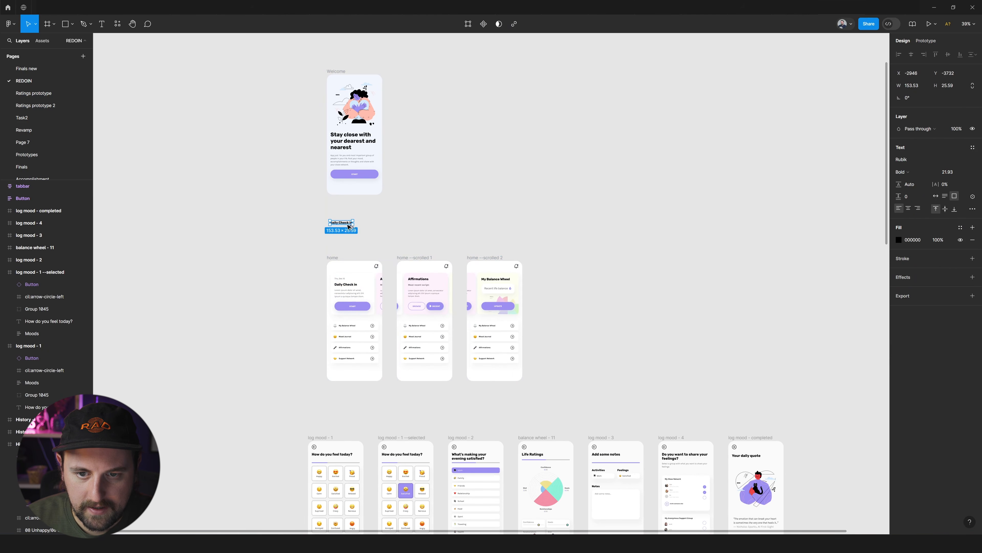
Enlarge the copied heading to font size 58.93 and set its text box to auto width.
{"action": "key", "text": "ctrl+shift+period"}
{"action": "key", "text": "ctrl+shift+period"}
{"action": "key", "text": "ctrl+shift+period"}
{"action": "key", "text": "ctrl+shift+period"}
{"action": "key", "text": "ctrl+shift+period"}
{"action": "key", "text": "ctrl+shift+period"}
{"action": "key", "text": "ctrl+shift+period"}
{"action": "key", "text": "ctrl+shift+period"}
{"action": "key", "text": "ctrl+shift+period"}
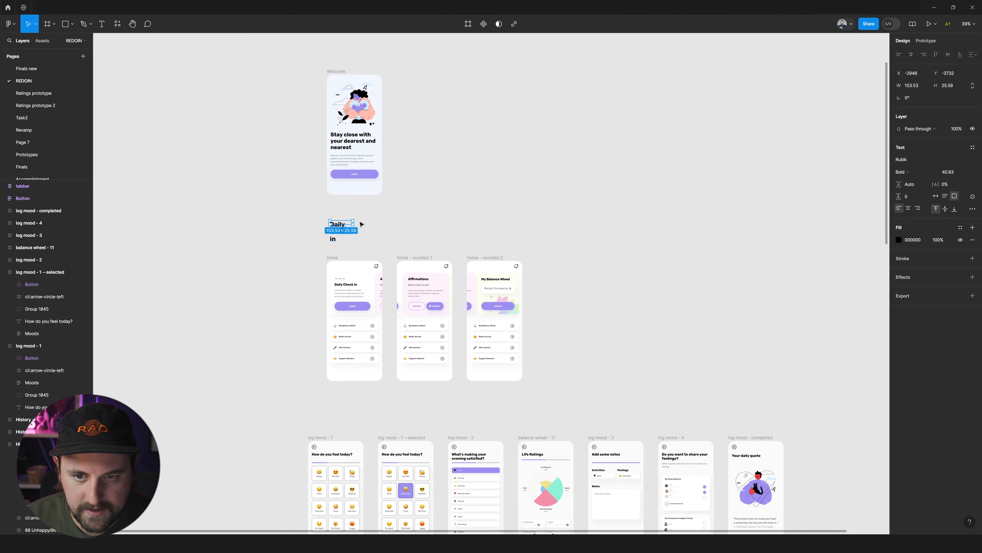
{"action": "key", "text": "ctrl+shift+period"}
{"action": "key", "text": "ctrl+shift+period"}
{"action": "key", "text": "ctrl+shift+period"}
{"action": "key", "text": "ctrl+shift+period"}
{"action": "key", "text": "ctrl+shift+period"}
{"action": "key", "text": "ctrl+shift+period"}
{"action": "key", "text": "ctrl+shift+period"}
{"action": "key", "text": "ctrl+shift+period"}
{"action": "key", "text": "ctrl+shift+period"}
{"action": "key", "text": "ctrl+shift+period"}
{"action": "key", "text": "ctrl+shift+period"}
{"action": "key", "text": "ctrl+shift+period"}
{"action": "key", "text": "ctrl+shift+period"}
{"action": "left_click", "coordinate": [936, 197]}
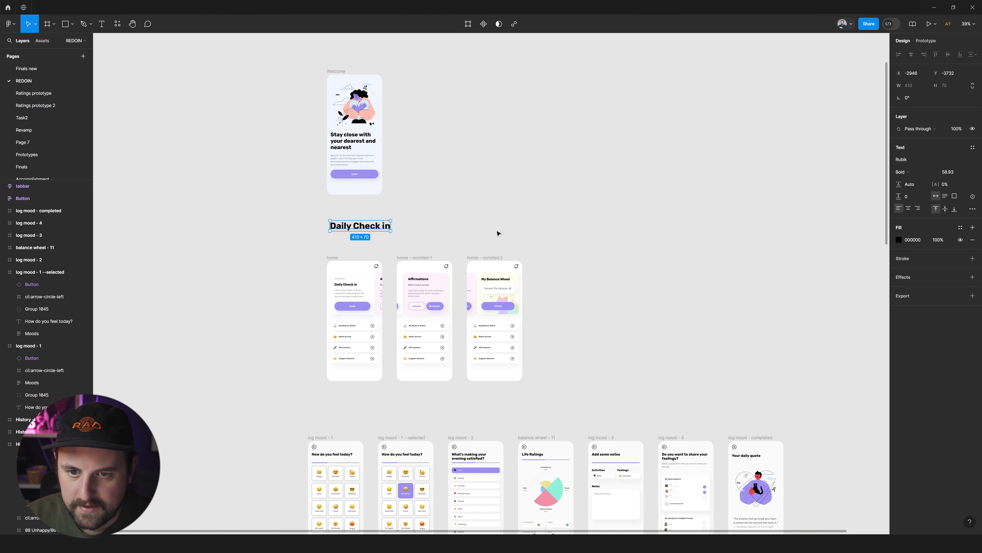
Align the large heading with the first home screen's edge, just above it, and change its text to Dashboard.
{"action": "left_click_drag", "start_coordinate": [382, 231], "coordinate": [379, 250]}
{"action": "type", "text": "Dashb"}
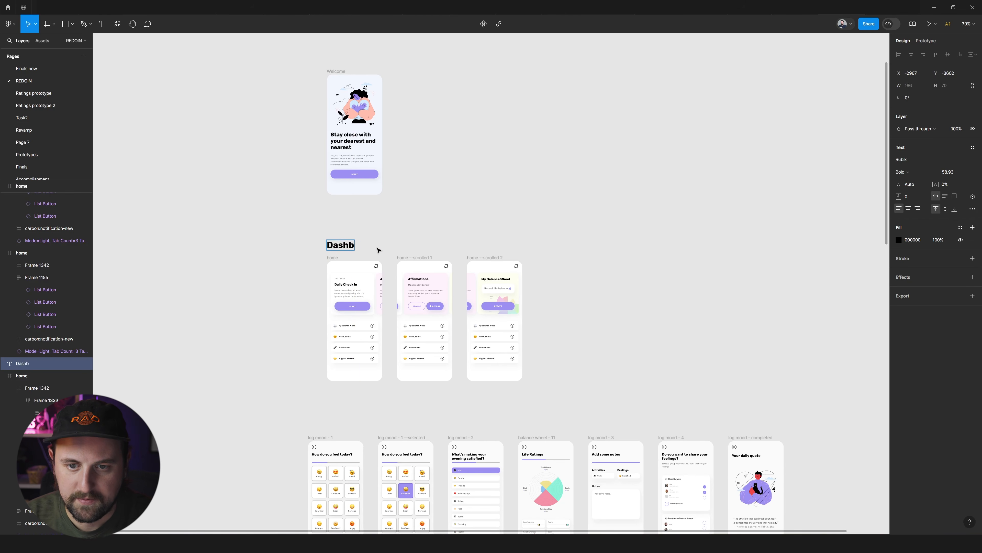
{"action": "left_click", "coordinate": [576, 210]}
Copy the Dashboard title to Y -2361 above the log mood screens and change its text to Mood Log.
{"action": "scroll", "coordinate": [575, 209], "scroll_direction": "down", "scroll_amount": 3}
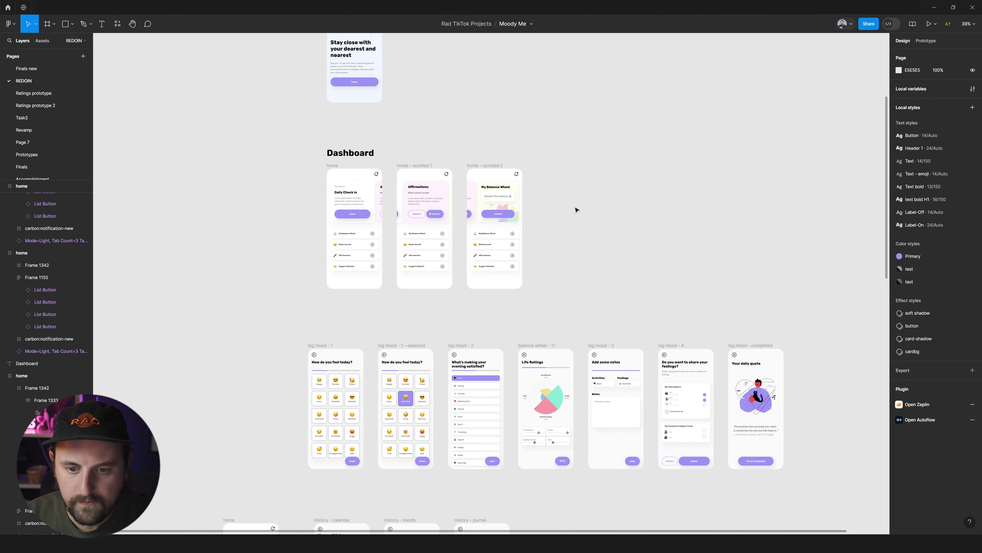
{"action": "left_click_drag", "start_coordinate": [352, 148], "coordinate": [353, 331]}
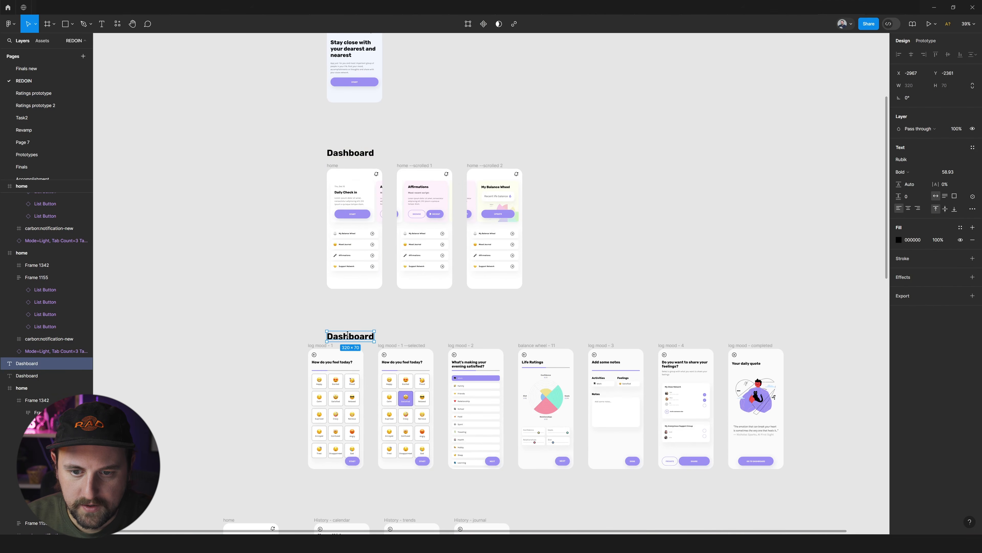
{"action": "type", "text": "Mood"}
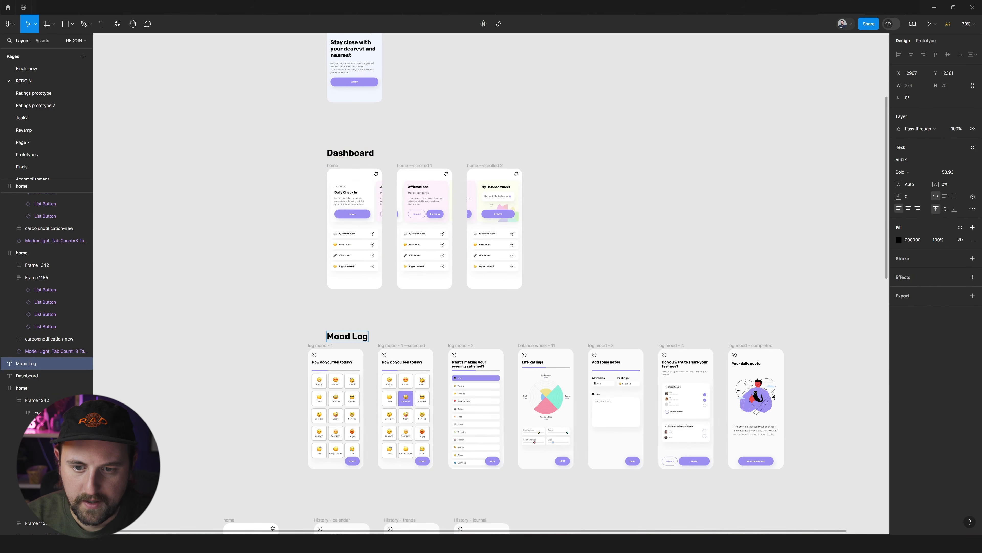
{"action": "type", "text": " Log"}
{"action": "left_click", "coordinate": [511, 264]}
Delete the two scrolled home screens from the Dashboard row, keeping the main home screen.
{"action": "scroll", "coordinate": [512, 264], "scroll_direction": "up", "scroll_amount": 5}
{"action": "scroll", "coordinate": [545, 303], "scroll_direction": "down", "scroll_amount": 2}
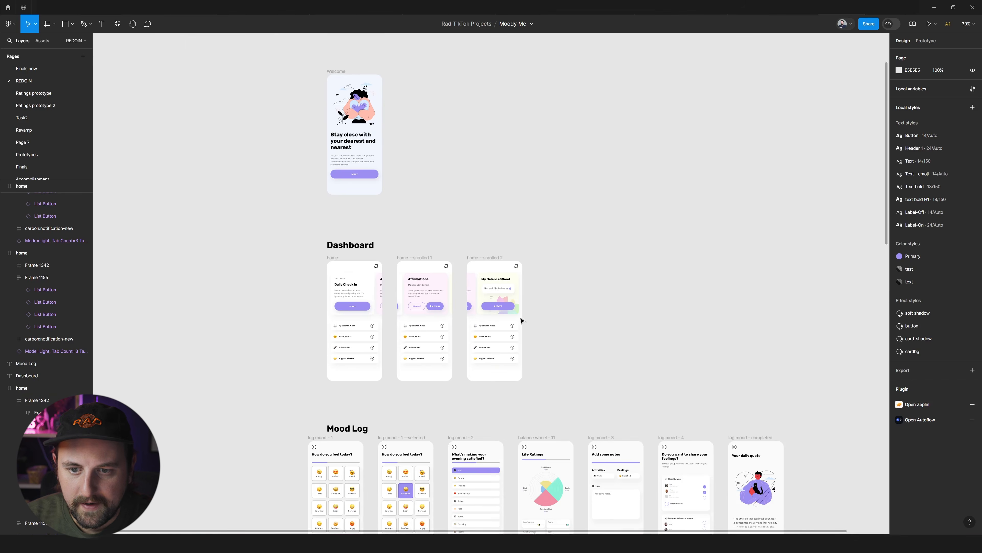
{"action": "scroll", "coordinate": [603, 217], "scroll_direction": "up", "scroll_amount": 2}
{"action": "left_click_drag", "start_coordinate": [607, 200], "coordinate": [356, 421]}
{"action": "key", "text": "Delete"}
Place a copy of the home screen's strip of three cards on the canvas beside that screen.
{"action": "double_click", "coordinate": [299, 279]}
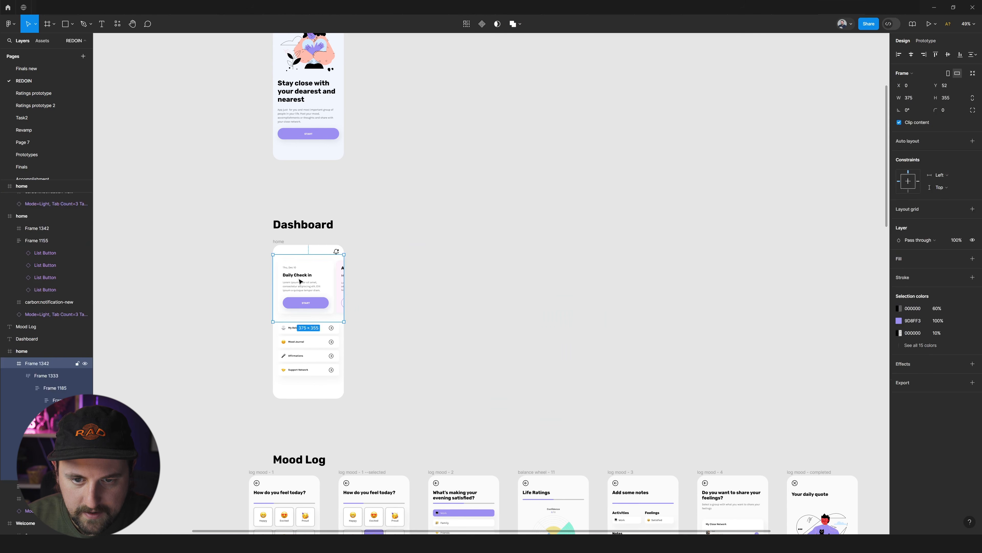
{"action": "left_click_drag", "start_coordinate": [307, 284], "coordinate": [393, 285], "text": "alt"}
{"action": "key", "text": "Escape"}
{"action": "scroll", "coordinate": [353, 318], "scroll_direction": "up", "scroll_amount": 1}
{"action": "scroll", "coordinate": [349, 334], "scroll_direction": "down", "scroll_amount": 3}
{"action": "scroll", "coordinate": [323, 233], "scroll_direction": "up", "scroll_amount": 5, "text": "ctrl"}
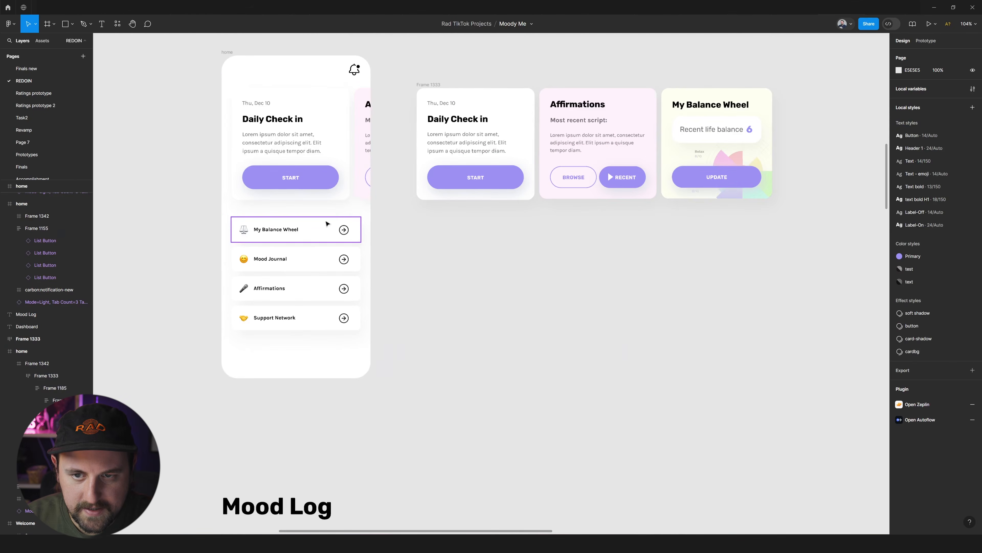
{"action": "scroll", "coordinate": [383, 167], "scroll_direction": "up", "scroll_amount": 2}
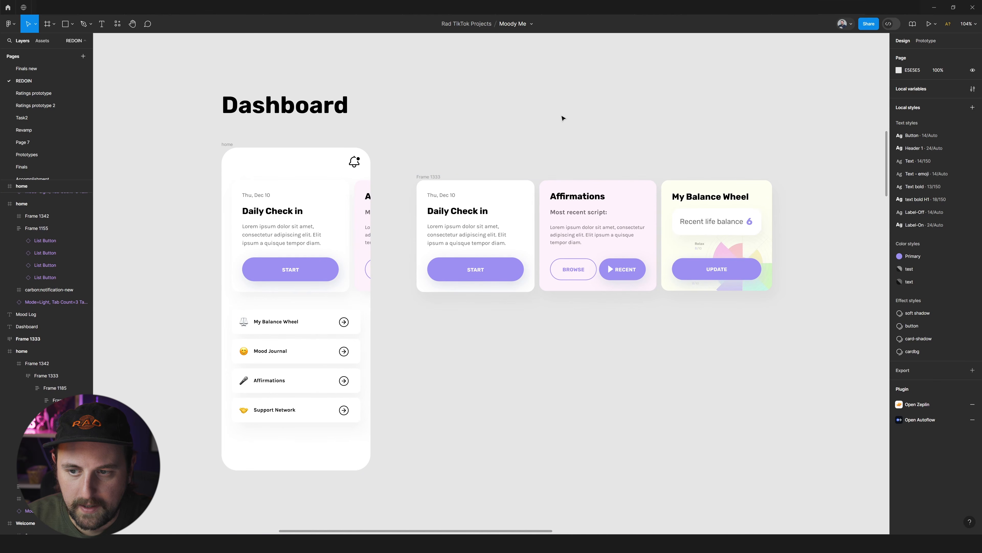
Space the card strip slightly farther from the home screen, and try sliding it over the screen before undoing that slide.
{"action": "left_click_drag", "start_coordinate": [436, 178], "coordinate": [479, 178]}
{"action": "left_click_drag", "start_coordinate": [674, 228], "coordinate": [504, 229]}
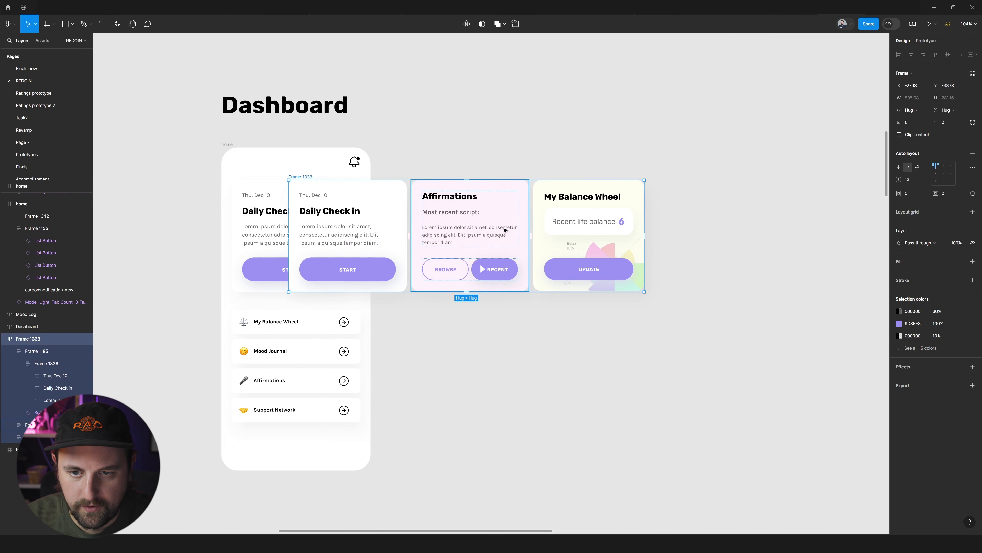
{"action": "key", "text": "ctrl+z"}
{"action": "left_click", "coordinate": [439, 159]}
{"action": "scroll", "coordinate": [439, 158], "scroll_direction": "down", "scroll_amount": 8, "text": "ctrl"}
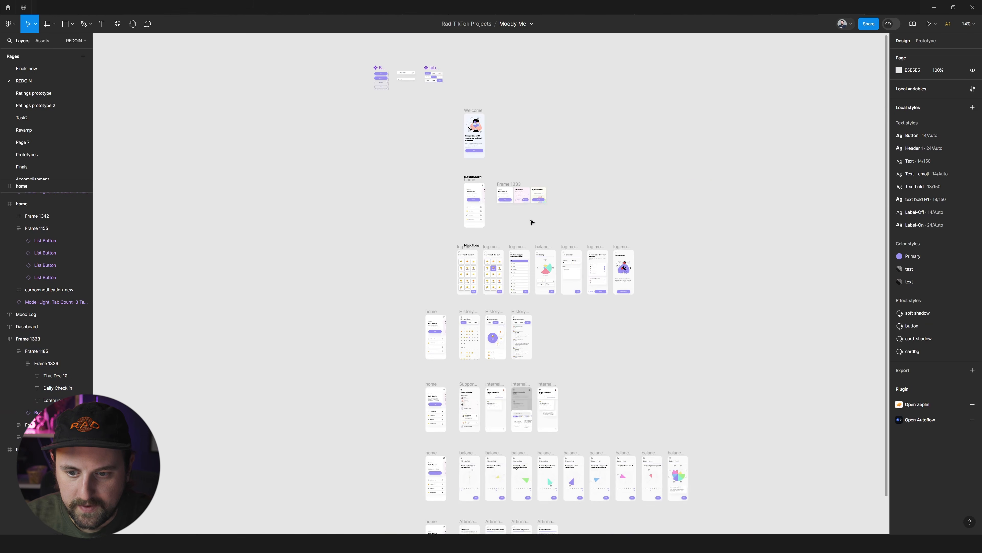
{"action": "scroll", "coordinate": [531, 220], "scroll_direction": "down", "scroll_amount": 5}
{"action": "scroll", "coordinate": [566, 233], "scroll_direction": "up", "scroll_amount": 7}
{"action": "scroll", "coordinate": [566, 235], "scroll_direction": "up", "scroll_amount": 8, "text": "ctrl"}
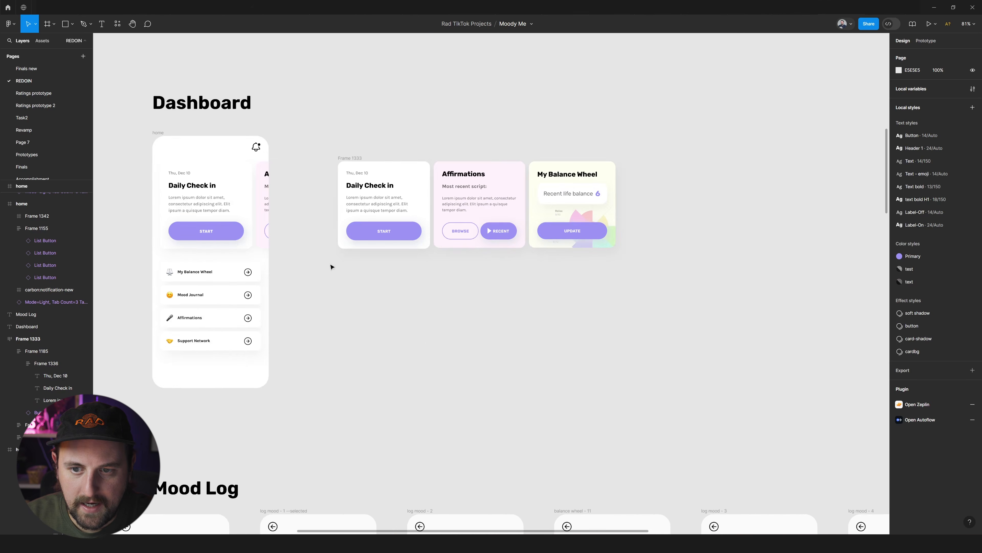
{"action": "scroll", "coordinate": [331, 266], "scroll_direction": "left", "scroll_amount": 3}
{"action": "key", "text": "c"}
{"action": "scroll", "coordinate": [535, 149], "scroll_direction": "up", "scroll_amount": 3}
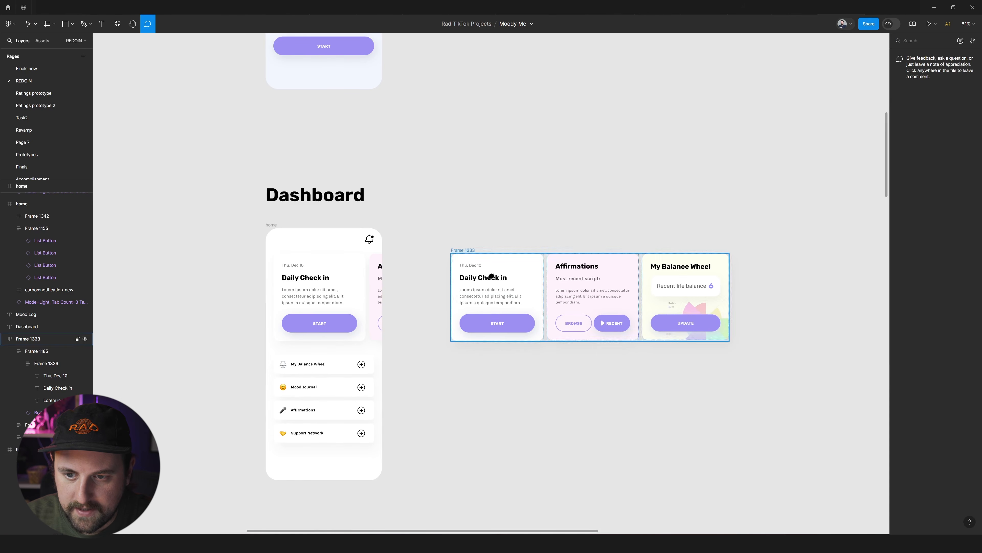
{"action": "left_click_drag", "start_coordinate": [432, 244], "coordinate": [761, 361]}
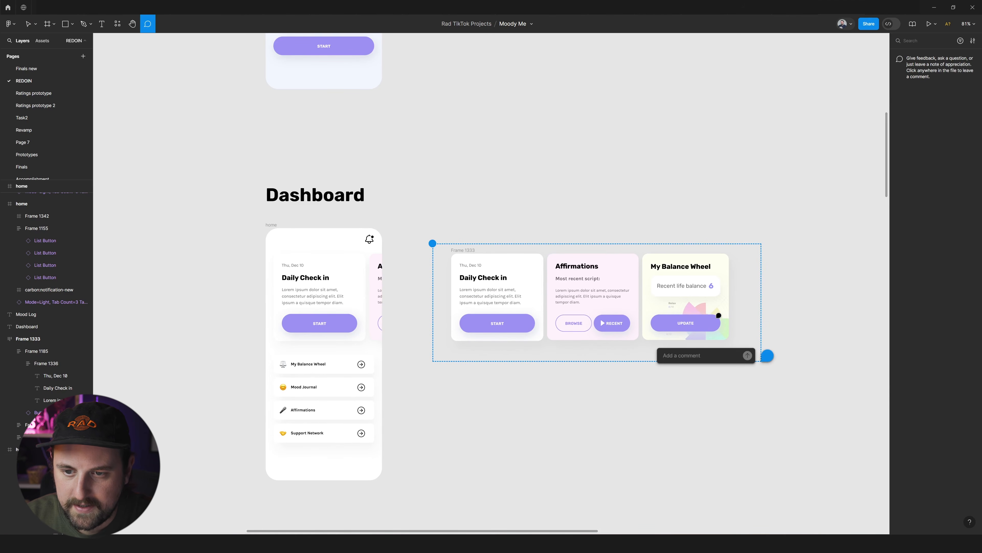
{"action": "key", "text": "Escape"}
{"action": "left_click_drag", "start_coordinate": [434, 235], "coordinate": [775, 354]}
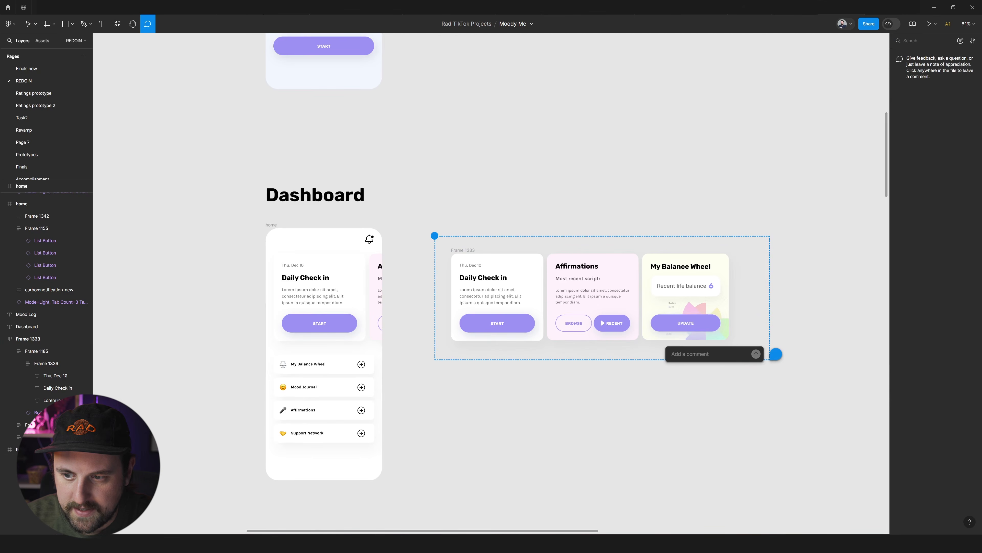
{"action": "scroll", "coordinate": [622, 262], "scroll_direction": "right", "scroll_amount": 1}
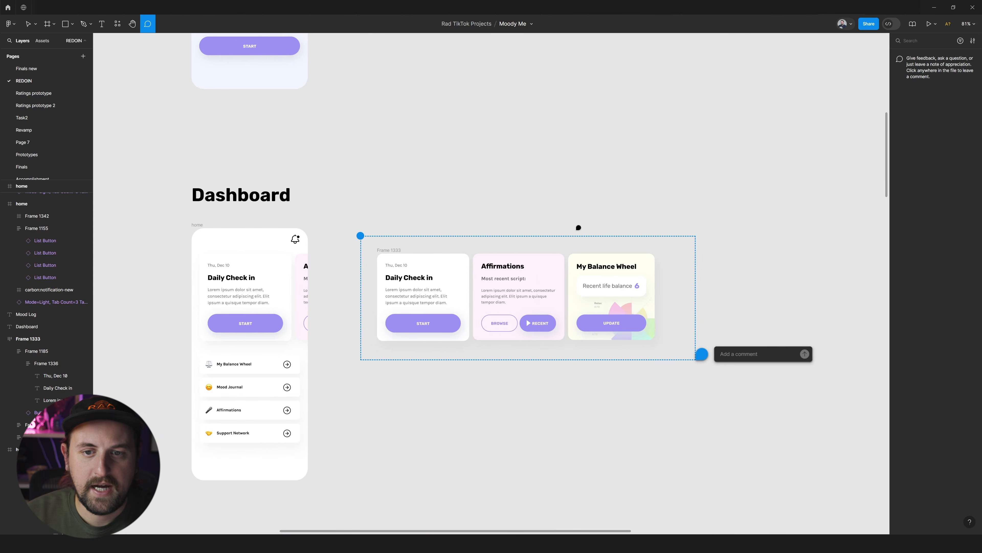
{"action": "key", "text": "Escape"}
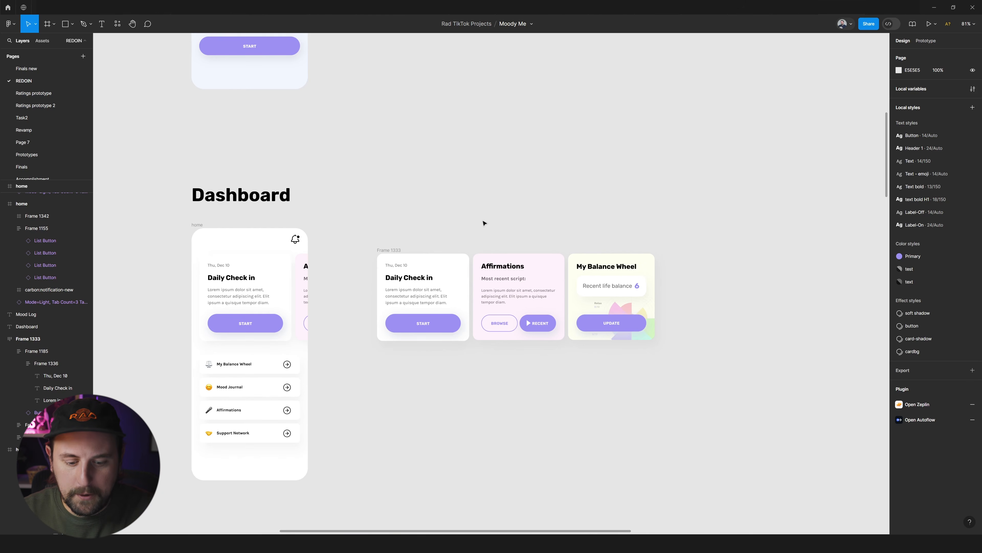
{"action": "key", "text": "c"}
{"action": "left_click_drag", "start_coordinate": [359, 235], "coordinate": [672, 360]}
{"action": "key", "text": "Escape"}
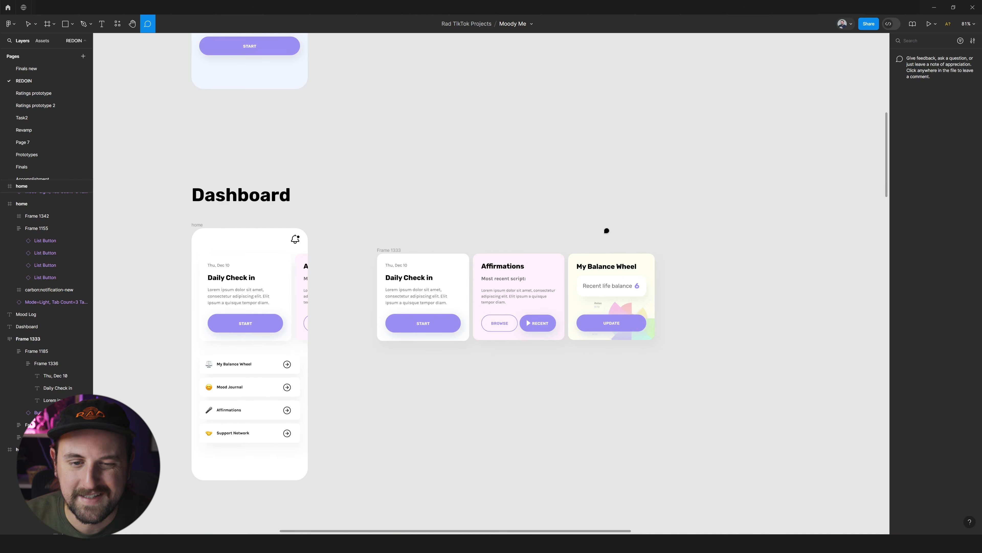
Add a text reading "This is a card slider" above the strip of three cards in the Dashboard row.
{"action": "scroll", "coordinate": [344, 224], "scroll_direction": "down", "scroll_amount": 1}
{"action": "scroll", "coordinate": [358, 232], "scroll_direction": "up", "scroll_amount": 2}
{"action": "key", "text": "t"}
{"action": "left_click", "coordinate": [383, 261]}
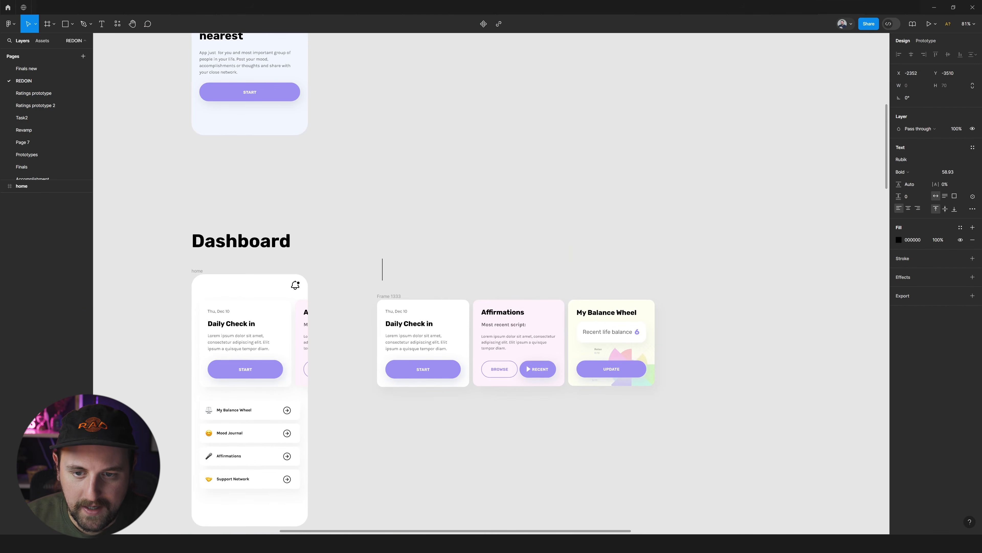
{"action": "type", "text": "fadsa"}
{"action": "key", "text": "BackSpace"}
{"action": "key", "text": "BackSpace"}
{"action": "key", "text": "BackSpace"}
{"action": "key", "text": "BackSpace"}
{"action": "key", "text": "BackSpace"}
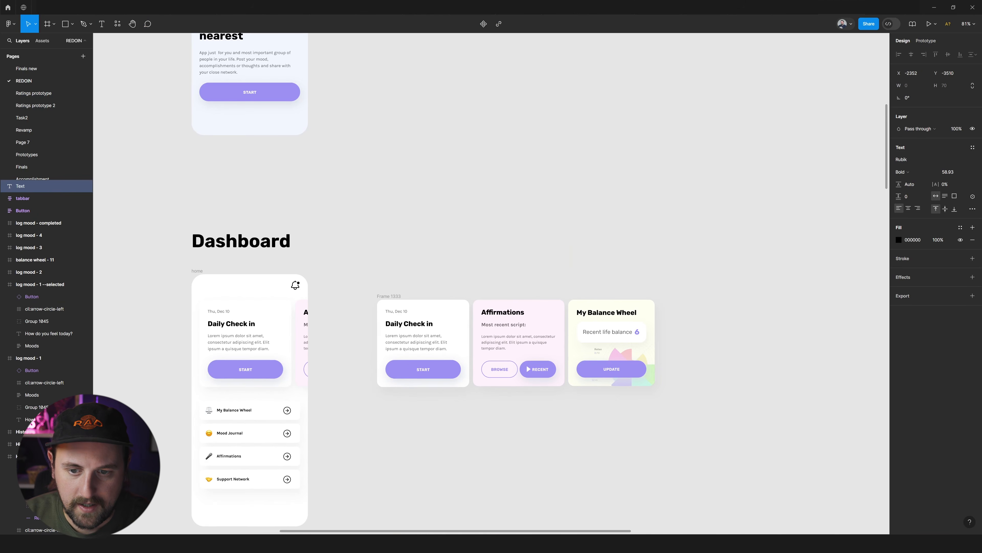
{"action": "type", "text": "This is a"}
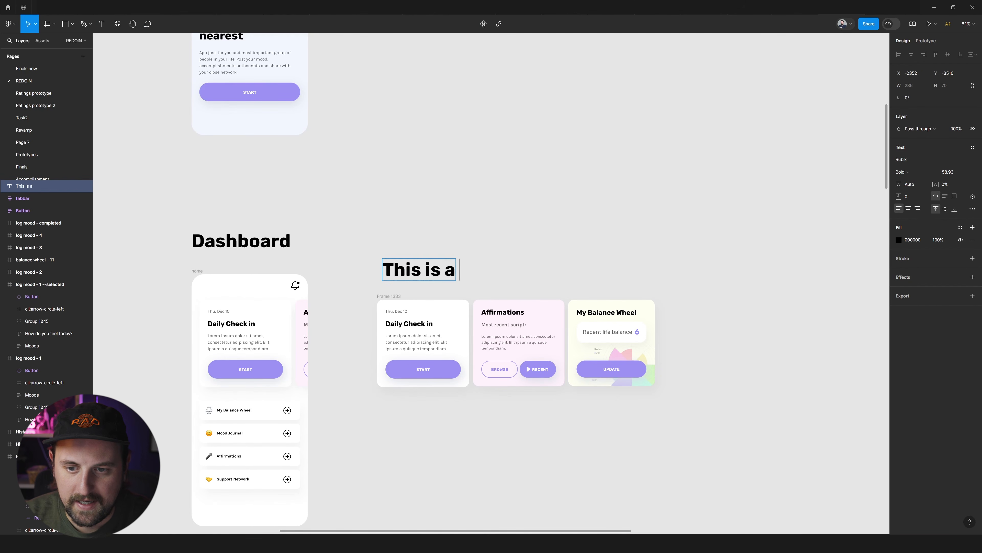
{"action": "type", "text": " card slider"}
{"action": "key", "text": "Escape"}
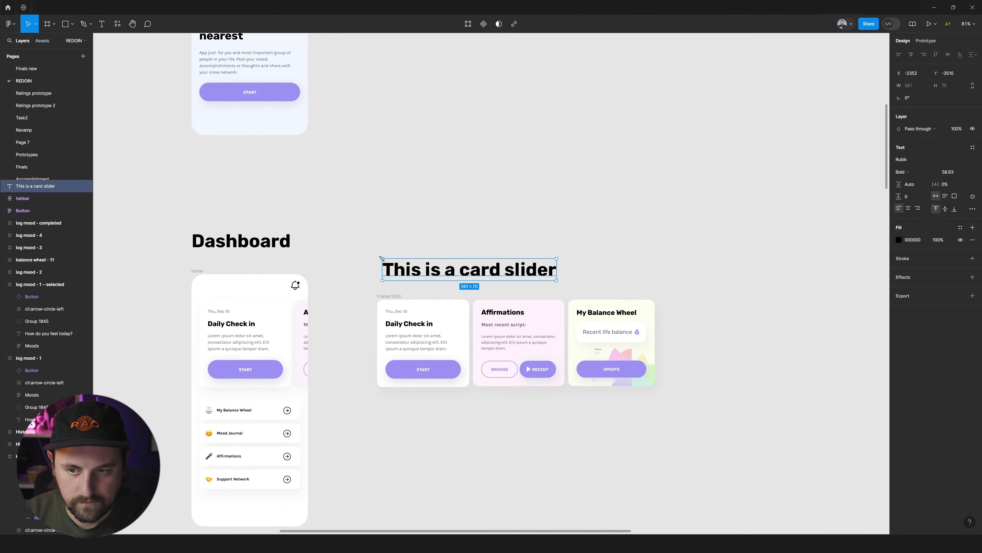
Reduce the "This is a card slider" text to size 14.93 and move it closer to the card strip.
{"action": "key", "text": "ctrl+shift+comma"}
{"action": "key", "text": "ctrl+shift+comma"}
{"action": "key", "text": "ctrl+shift+comma"}
{"action": "key", "text": "ctrl+shift+comma"}
{"action": "key", "text": "ctrl+shift+comma"}
{"action": "key", "text": "ctrl+shift+comma"}
{"action": "key", "text": "ctrl+shift+comma"}
{"action": "key", "text": "ctrl+shift+comma"}
{"action": "key", "text": "ctrl+shift+comma"}
{"action": "key", "text": "ctrl+shift+comma"}
{"action": "key", "text": "ctrl+shift+comma"}
{"action": "key", "text": "ctrl+shift+comma"}
{"action": "key", "text": "ctrl+shift+comma"}
{"action": "key", "text": "ctrl+shift+comma"}
{"action": "key", "text": "ctrl+shift+comma"}
{"action": "key", "text": "ctrl+shift+comma"}
{"action": "key", "text": "ctrl+shift+comma"}
{"action": "key", "text": "ctrl+shift+comma"}
{"action": "key", "text": "ctrl+shift+comma"}
{"action": "key", "text": "ctrl+shift+comma"}
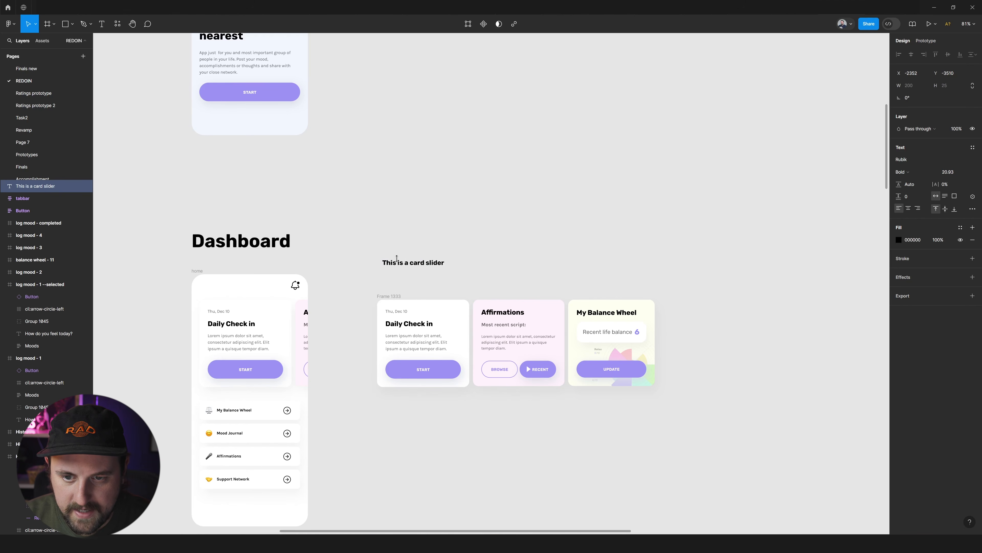
{"action": "left_click_drag", "start_coordinate": [398, 265], "coordinate": [398, 275]}
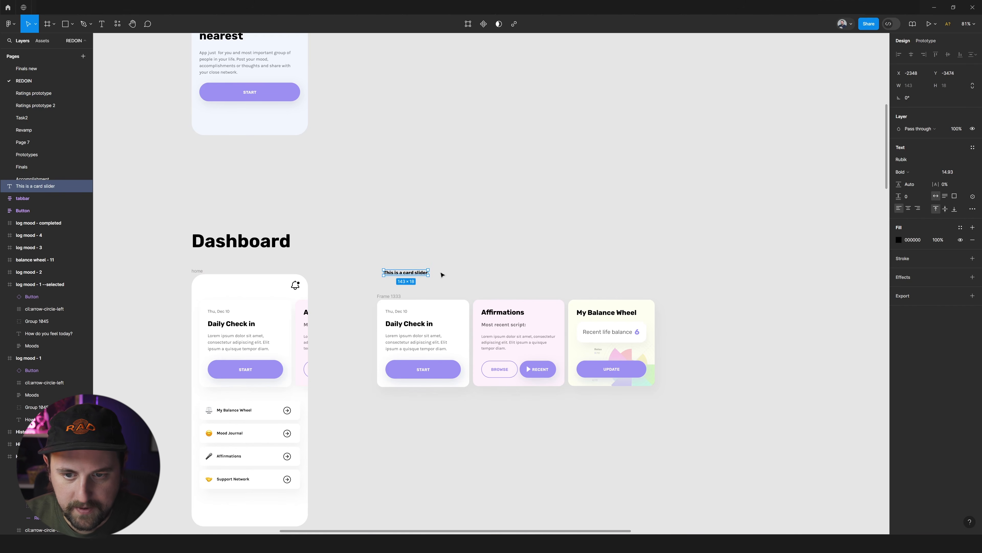
Wrap the text in an auto layout frame with 18 horizontal and 20 vertical padding and a yellow FFF59E fill.
{"action": "key", "text": "shift+a"}
{"action": "left_click_drag", "start_coordinate": [936, 193], "coordinate": [905, 193]}
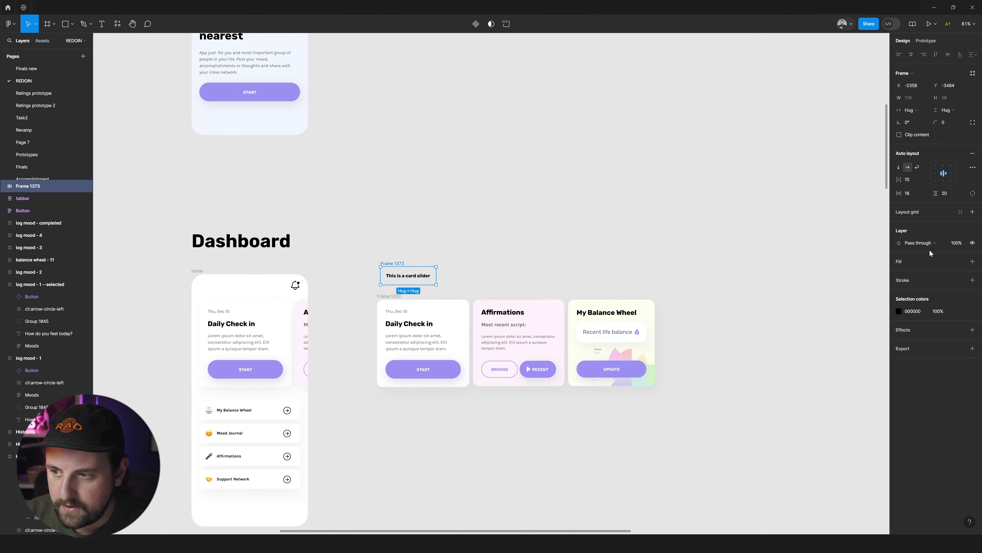
{"action": "left_click", "coordinate": [972, 261]}
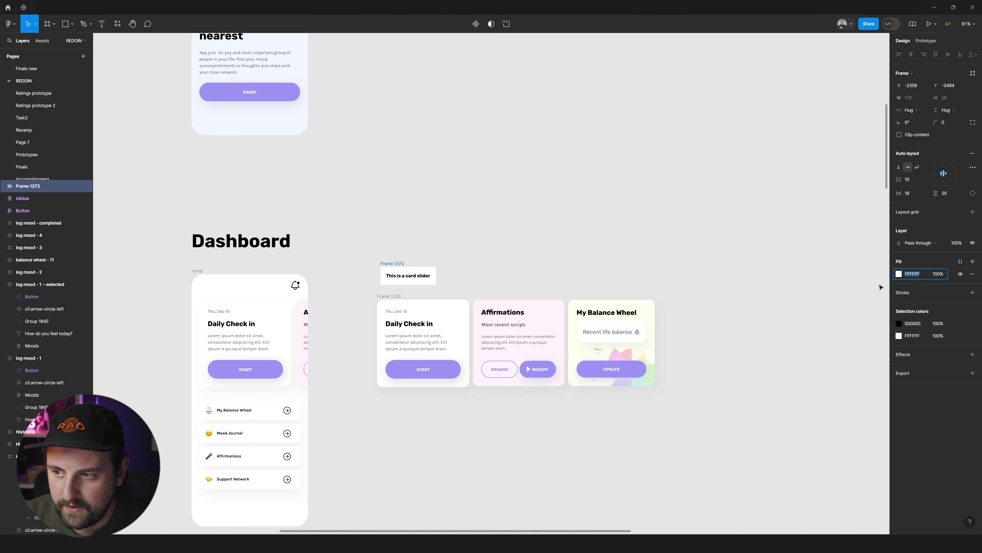
{"action": "left_click", "coordinate": [899, 274]}
{"action": "left_click_drag", "start_coordinate": [835, 308], "coordinate": [833, 292]}
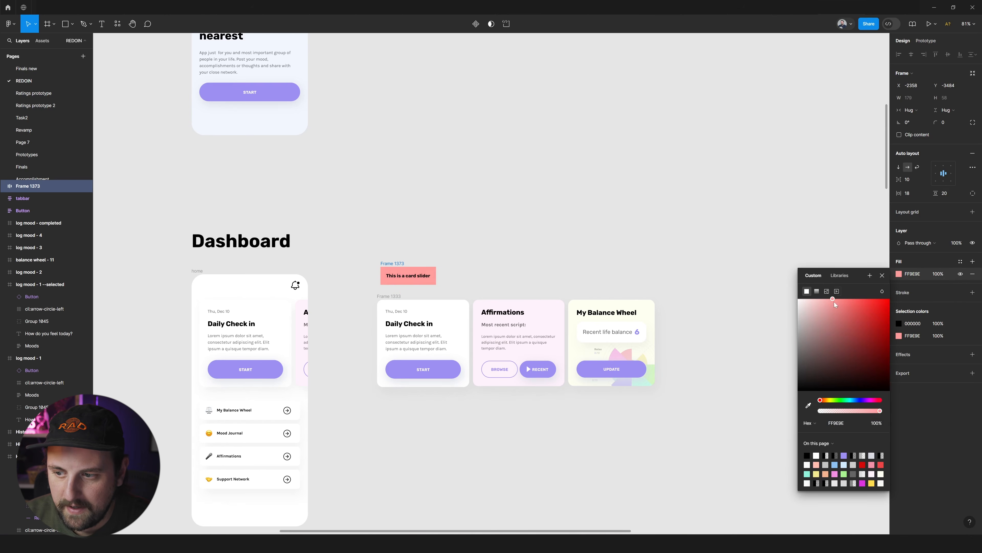
{"action": "left_click", "coordinate": [830, 402]}
{"action": "left_click", "coordinate": [924, 407]}
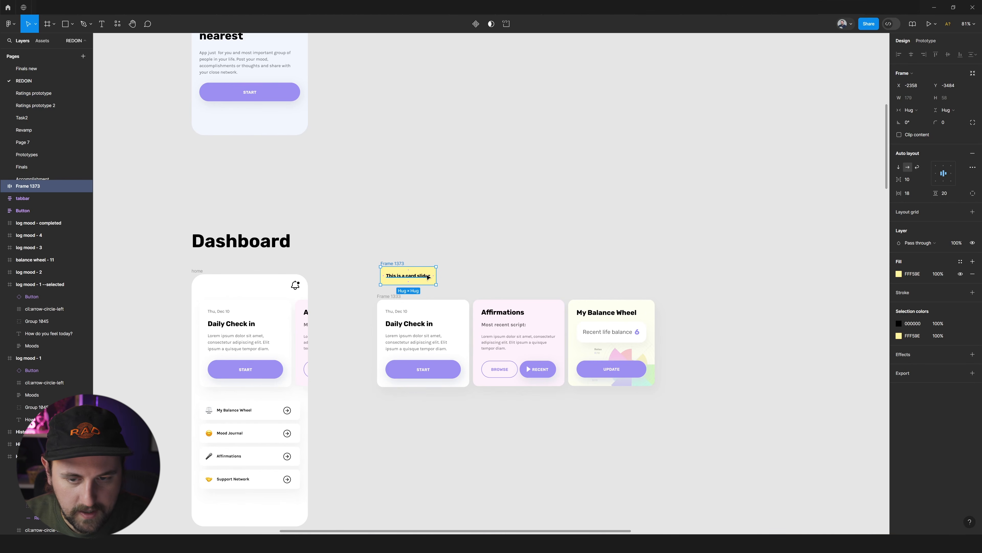
Turn the yellow frame into a component, shift it slightly, and rename it Note.
{"action": "key", "text": "ctrl+alt+k"}
{"action": "left_click_drag", "start_coordinate": [392, 266], "coordinate": [402, 265]}
{"action": "double_click", "coordinate": [401, 264]}
{"action": "type", "text": "Note"}
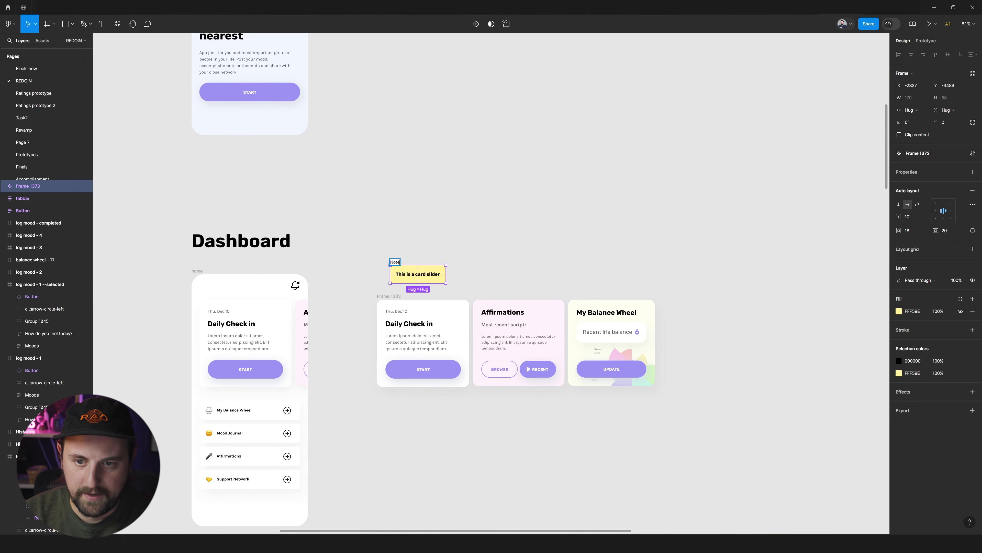
{"action": "key", "text": "Return"}
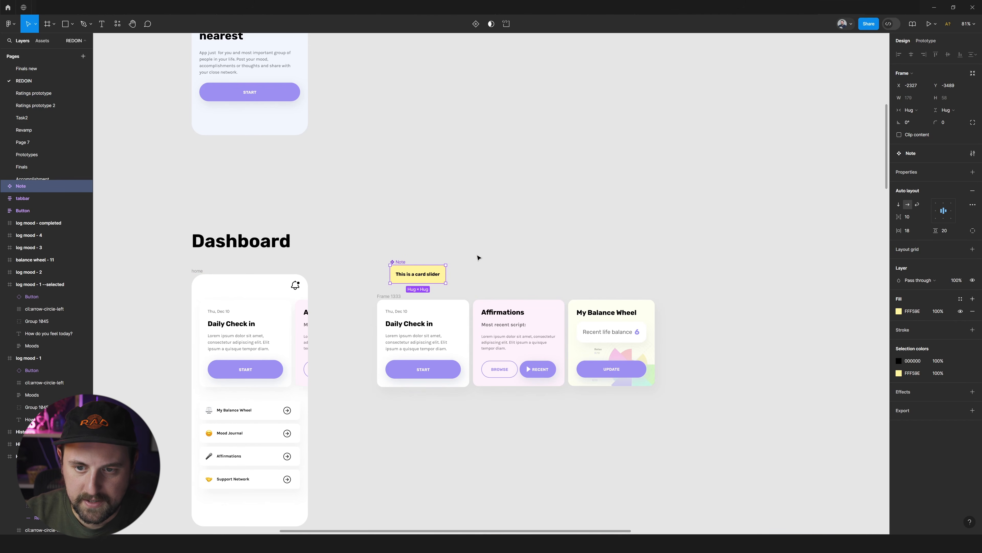
Give the Note component a fixed width of 247 and make its text fill that width.
{"action": "left_click_drag", "start_coordinate": [443, 276], "coordinate": [479, 275]}
{"action": "double_click", "coordinate": [447, 277]}
{"action": "left_click", "coordinate": [442, 265]}
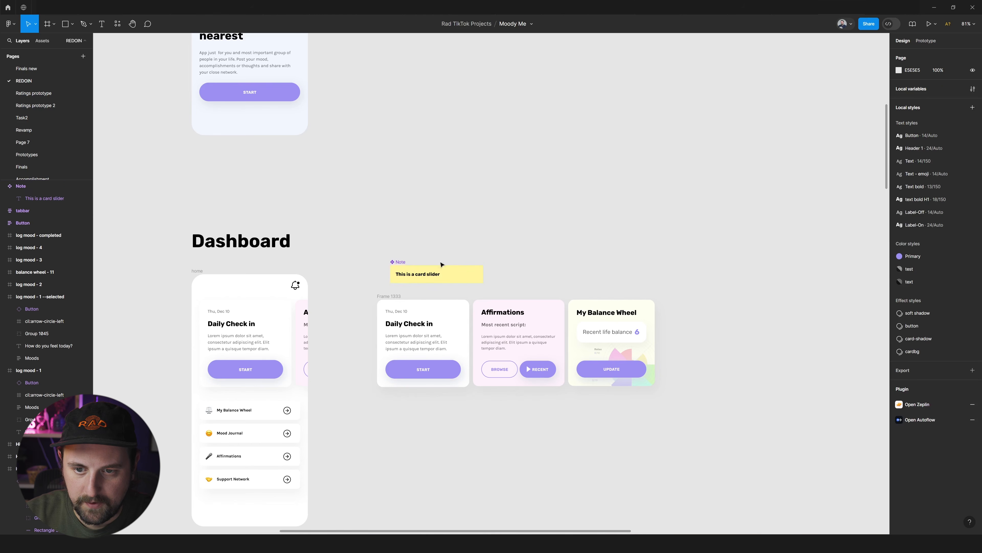
{"action": "left_click", "coordinate": [412, 264]}
{"action": "mouse_move", "coordinate": [481, 269]}
{"action": "left_mouse_down"}
{"action": "mouse_move", "coordinate": [416, 272]}
{"action": "mouse_move", "coordinate": [468, 272]}
{"action": "left_mouse_up"}
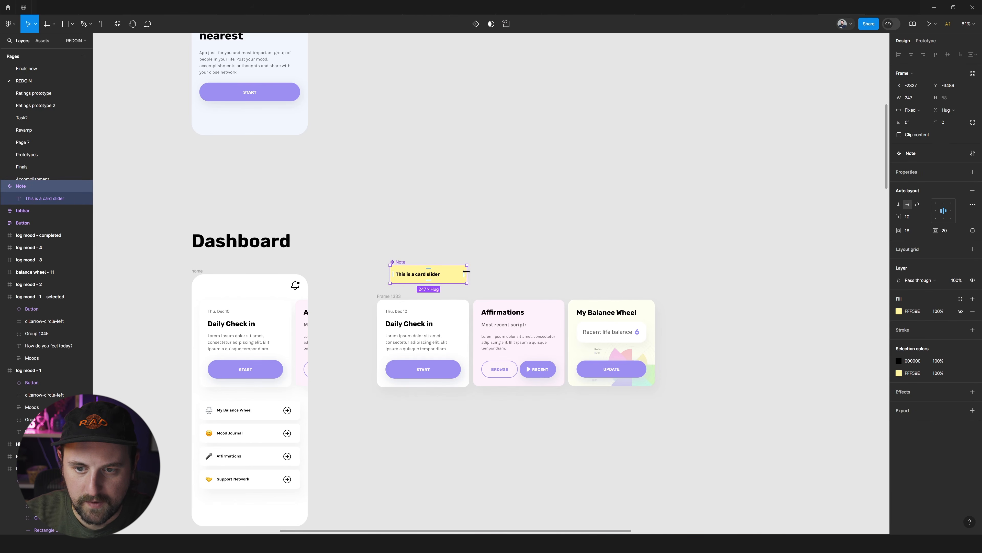
Move the Note component away from the Dashboard row to the empty canvas area far beyond the button components.
{"action": "scroll", "coordinate": [468, 272], "scroll_direction": "down", "scroll_amount": 5}
{"action": "scroll", "coordinate": [468, 272], "scroll_direction": "left", "scroll_amount": 3}
{"action": "left_click_drag", "start_coordinate": [552, 267], "coordinate": [212, 125]}
{"action": "scroll", "coordinate": [213, 125], "scroll_direction": "left", "scroll_amount": 3}
{"action": "scroll", "coordinate": [314, 137], "scroll_direction": "down", "scroll_amount": 5}
{"action": "scroll", "coordinate": [313, 137], "scroll_direction": "up", "scroll_amount": 8}
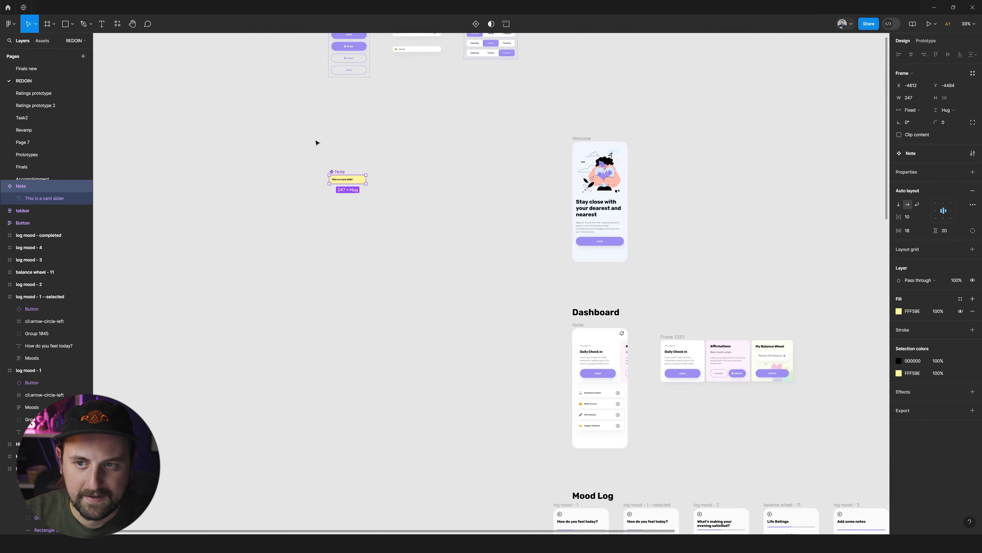
{"action": "scroll", "coordinate": [317, 143], "scroll_direction": "down", "scroll_amount": 5}
{"action": "scroll", "coordinate": [331, 235], "scroll_direction": "up", "scroll_amount": 5}
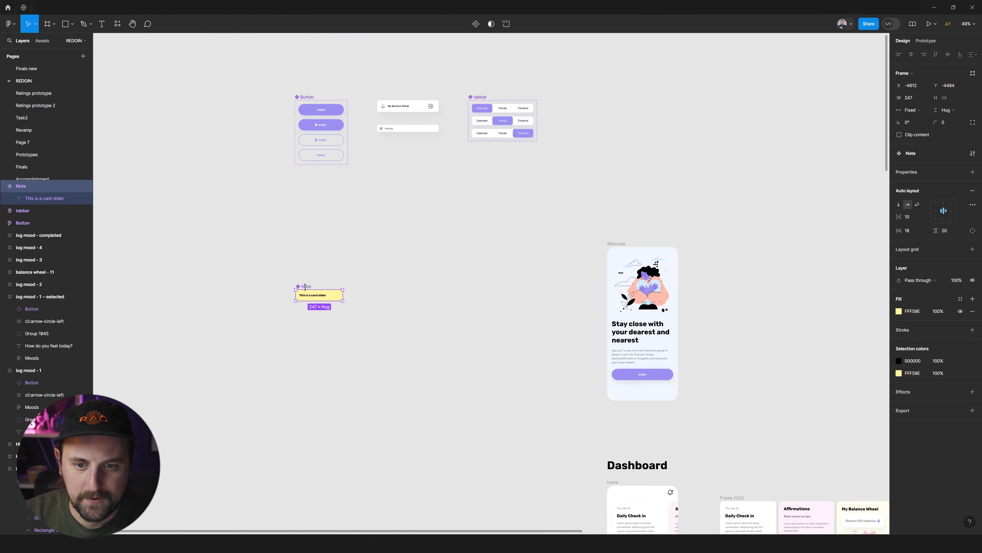
{"action": "left_click_drag", "start_coordinate": [305, 286], "coordinate": [146, 147]}
{"action": "scroll", "coordinate": [399, 162], "scroll_direction": "down", "scroll_amount": 5}
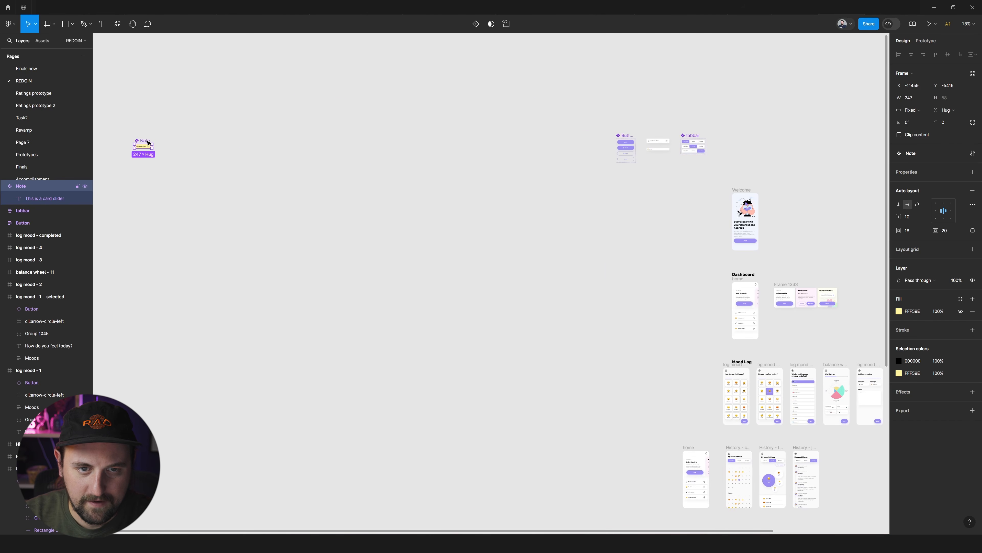
Transfer the Note component to the Finals new page and place it in the empty area near the loose card strip.
{"action": "left_click_drag", "start_coordinate": [214, 147], "coordinate": [232, 157]}
{"action": "left_click", "coordinate": [26, 68]}
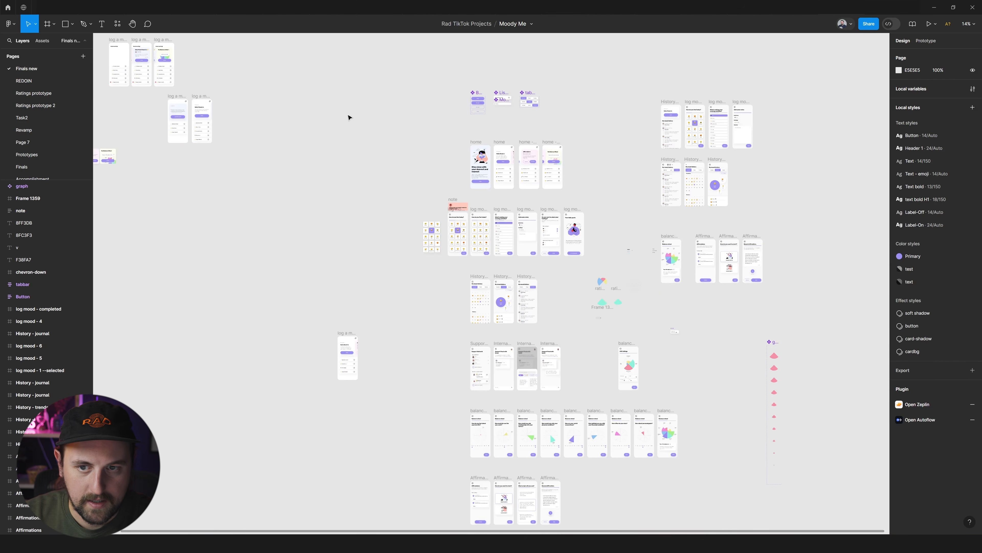
{"action": "scroll", "coordinate": [360, 143], "scroll_direction": "left", "scroll_amount": 4}
{"action": "key", "text": "ctrl+v"}
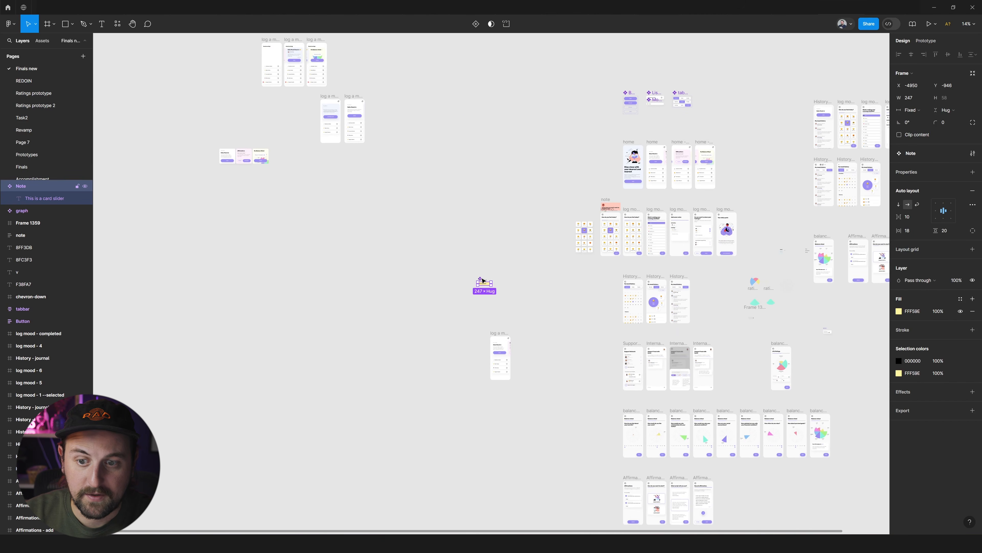
{"action": "left_click_drag", "start_coordinate": [484, 281], "coordinate": [221, 168]}
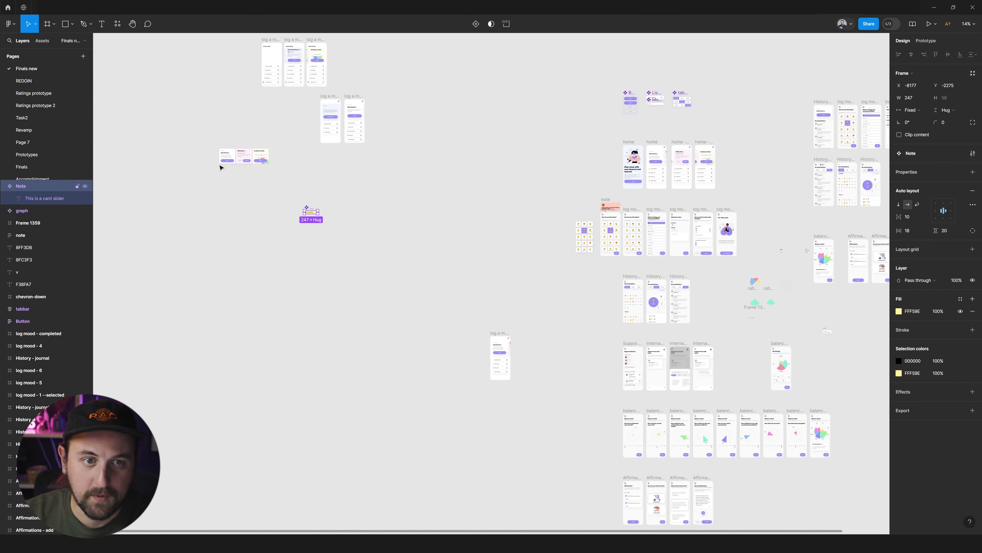
Paste an instance of Note on the REDOIN page and place it directly below the Daily Check in card of the strip.
{"action": "left_click", "coordinate": [39, 81]}
{"action": "scroll", "coordinate": [384, 181], "scroll_direction": "right", "scroll_amount": 8}
{"action": "key", "text": "ctrl+v"}
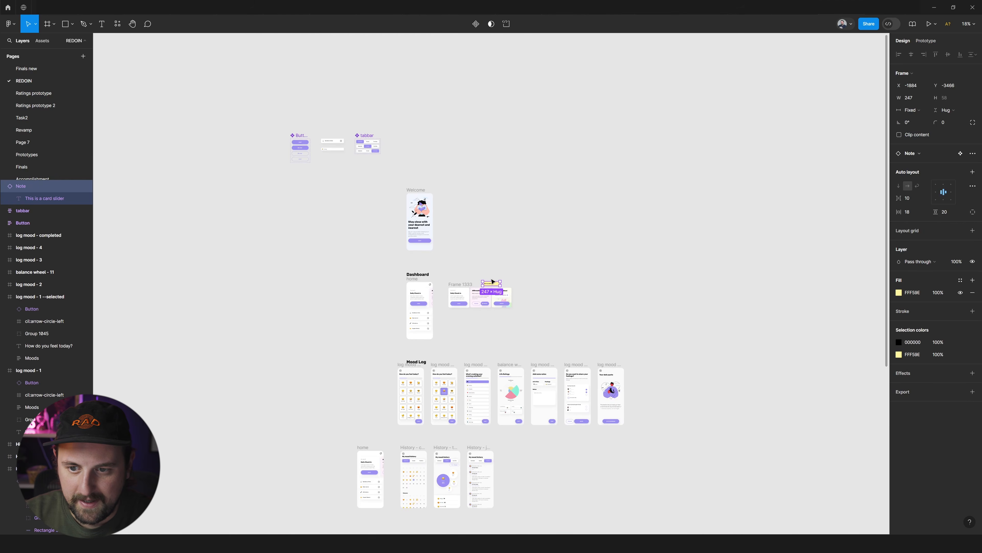
{"action": "scroll", "coordinate": [493, 282], "scroll_direction": "up", "scroll_amount": 8}
{"action": "left_click_drag", "start_coordinate": [492, 257], "coordinate": [349, 366]}
Append to the note's text: ". Daily Checkin should only show until you actually complete your mood log for the day.".
{"action": "double_click", "coordinate": [350, 374]}
{"action": "double_click", "coordinate": [352, 376]}
{"action": "key", "text": "Right"}
{"action": "type", "text": ". "}
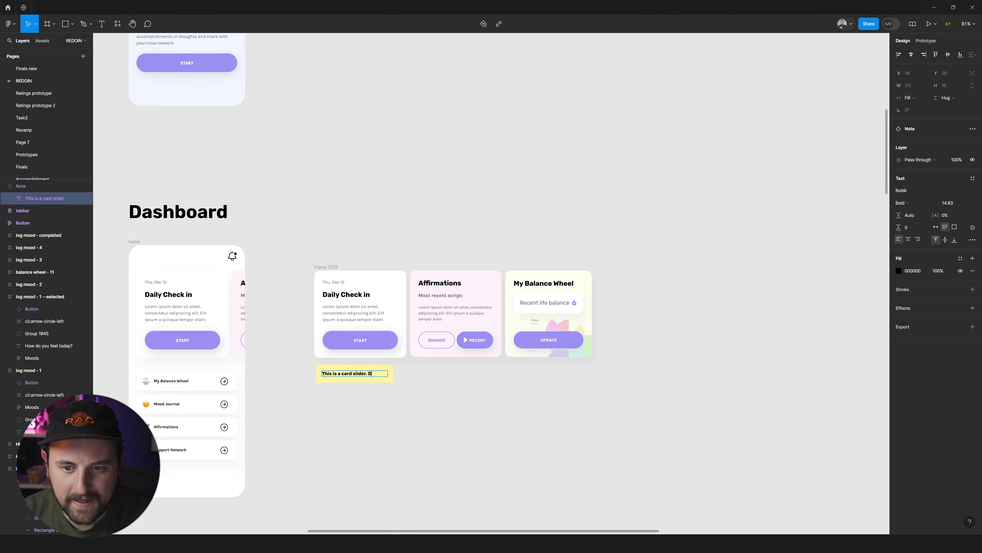
{"action": "type", "text": "Daily Check"}
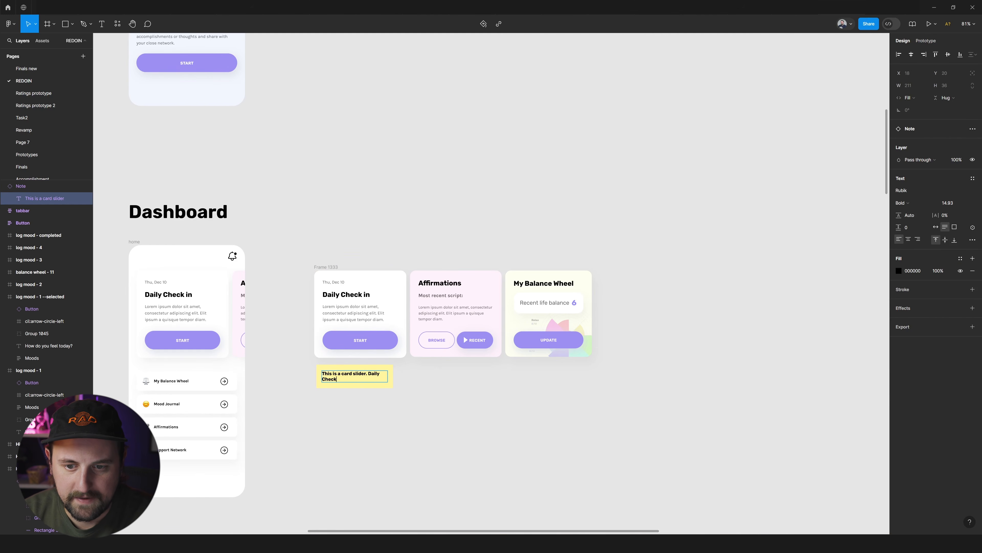
{"action": "type", "text": "in should only show until you actually"}
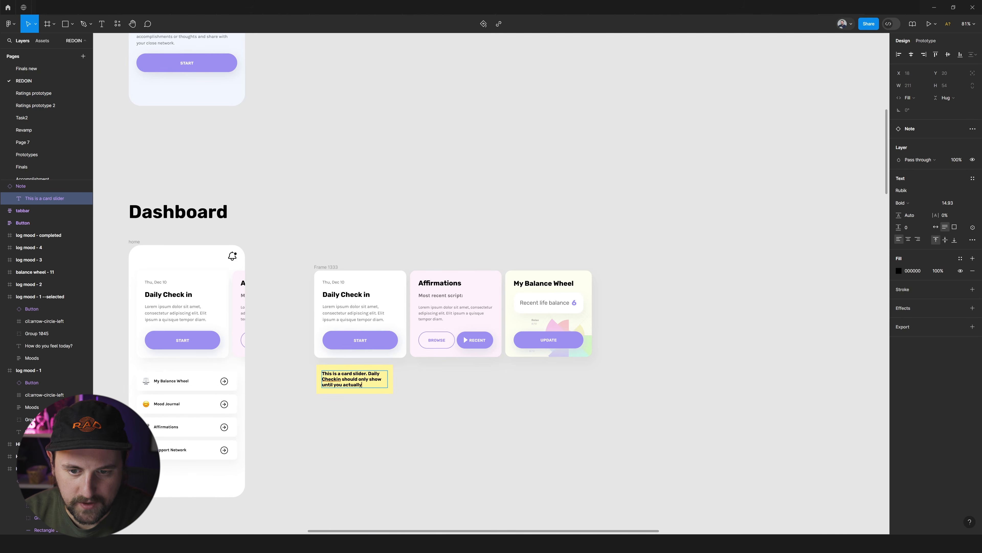
{"action": "type", "text": " complete your c"}
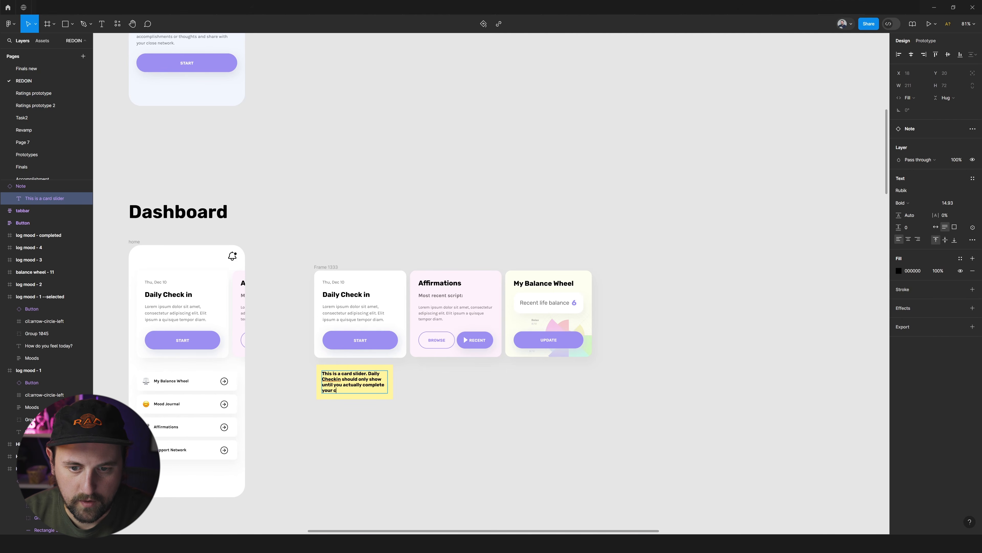
{"action": "type", "text": "ur mood log for t"}
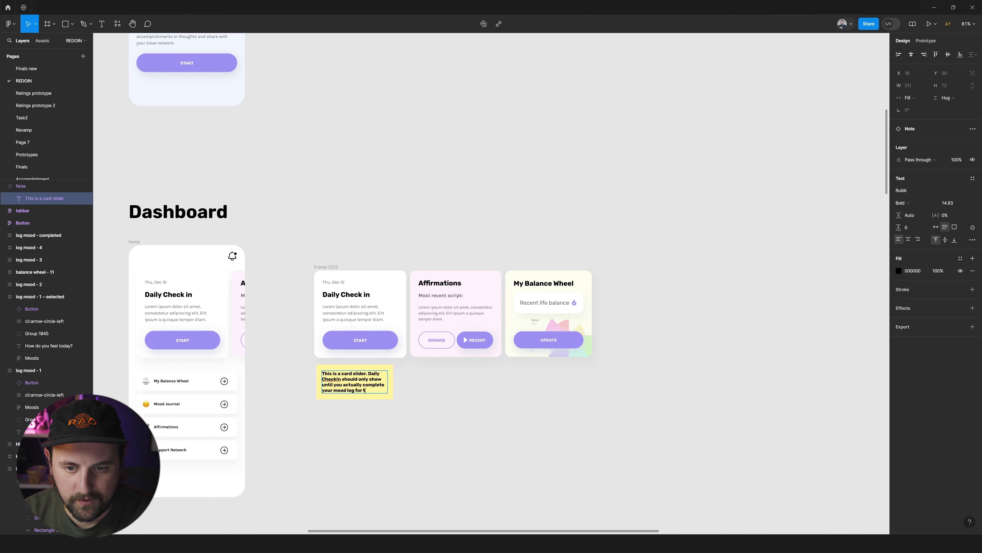
{"action": "type", "text": "he day."}
Add a paragraph to the note: "Otherwise, it goes to the end of the card list (you can still add additional moods throughout the day if you want)".
{"action": "key", "text": "Return"}
{"action": "key", "text": "Return"}
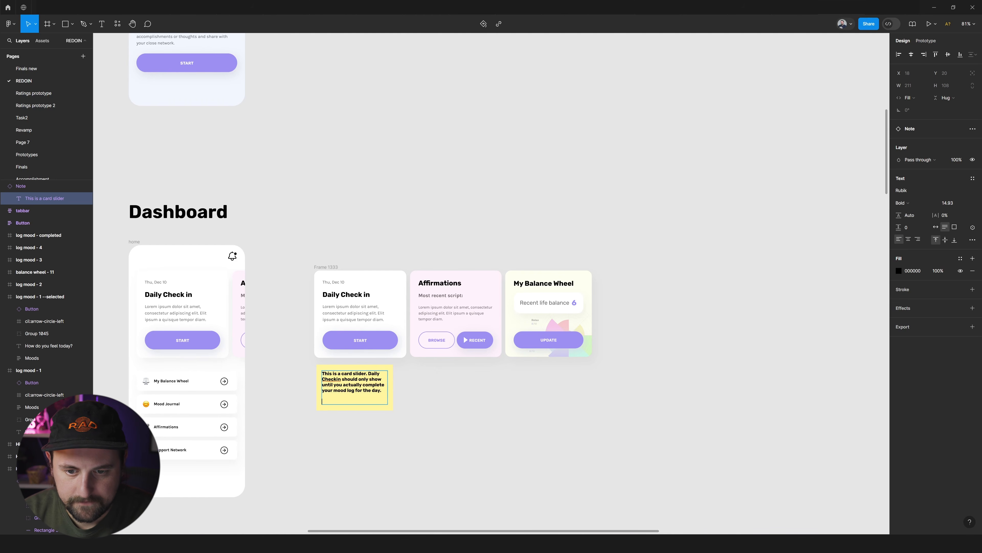
{"action": "type", "text": "Other wise, it goes to the end of the card list (you can st"}
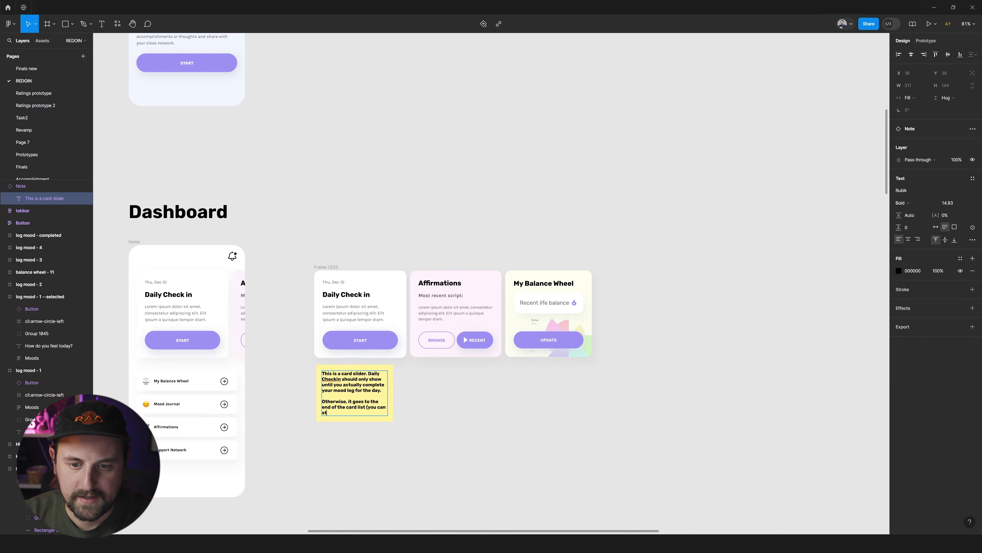
{"action": "type", "text": "ill add additional"}
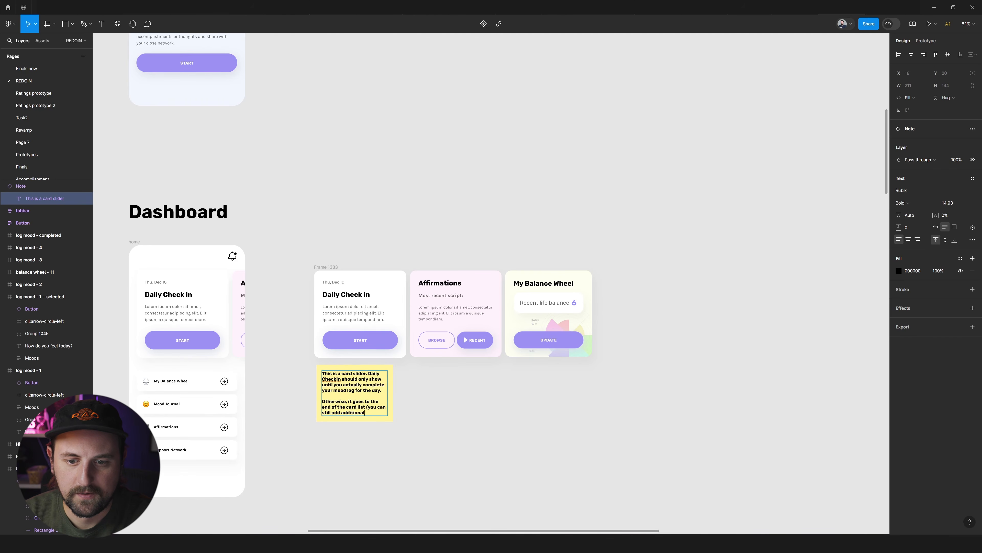
{"action": "type", "text": " moods throughout the day"}
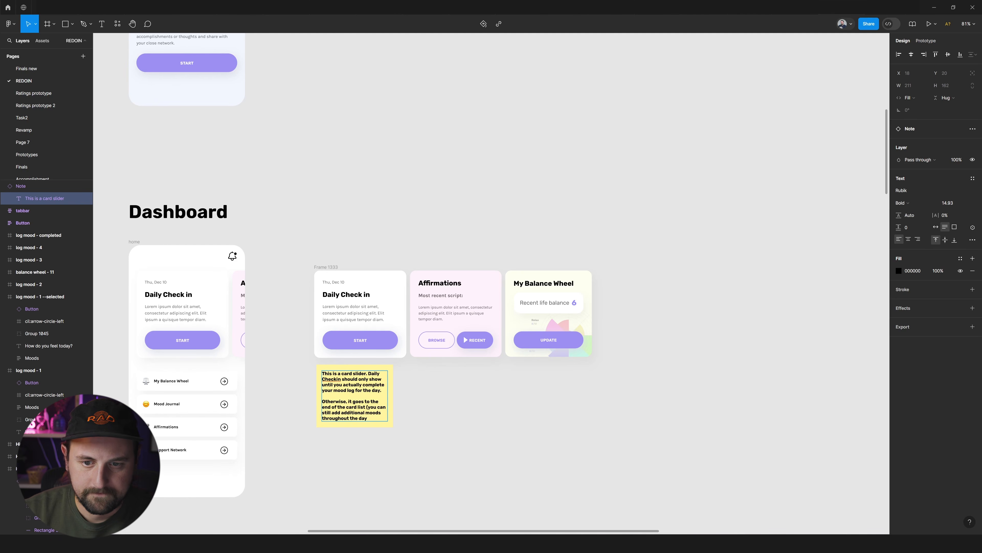
{"action": "scroll", "coordinate": [331, 423], "scroll_direction": "up", "scroll_amount": 3}
{"action": "scroll", "coordinate": [331, 423], "scroll_direction": "down", "scroll_amount": 2}
{"action": "scroll", "coordinate": [347, 419], "scroll_direction": "down", "scroll_amount": 3}
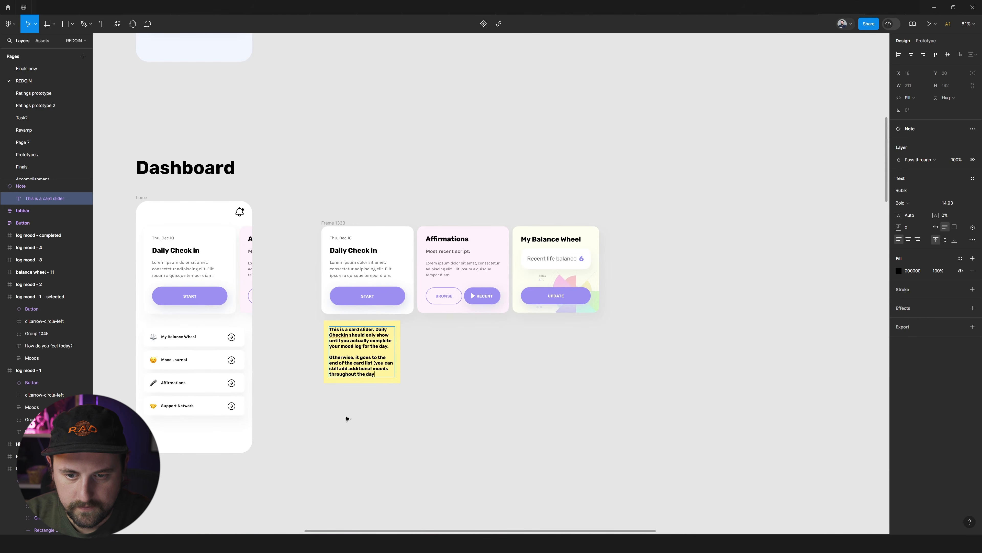
{"action": "type", "text": "you wna"}
{"action": "type", "text": "t"}
{"action": "key", "text": "BackSpace"}
{"action": "key", "text": "BackSpace"}
{"action": "key", "text": "BackSpace"}
{"action": "type", "text": "ant)"}
{"action": "key", "text": "Escape"}
{"action": "key", "text": "Escape"}
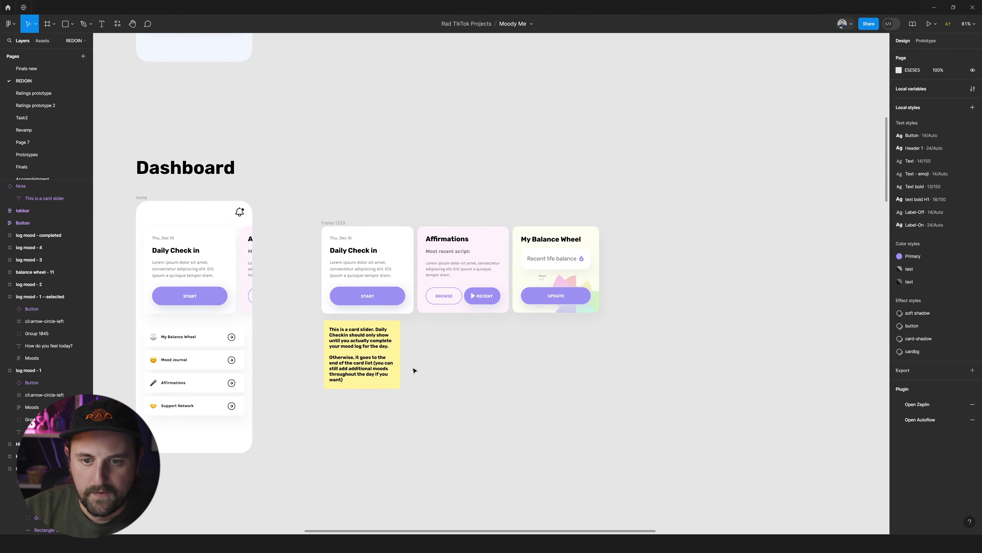
Duplicate the Dashboard's home screen and place the copy in the same row, beyond the loose card strip.
{"action": "left_click", "coordinate": [390, 351]}
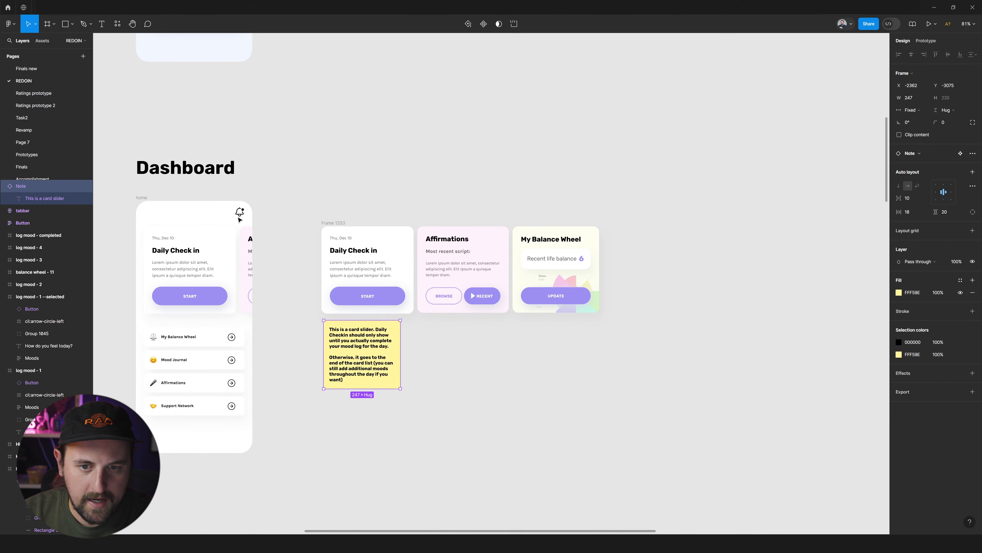
{"action": "left_click", "coordinate": [139, 198]}
{"action": "left_click_drag", "start_coordinate": [161, 218], "coordinate": [685, 241]}
{"action": "scroll", "coordinate": [682, 243], "scroll_direction": "right", "scroll_amount": 2}
{"action": "scroll", "coordinate": [634, 254], "scroll_direction": "left", "scroll_amount": 1}
{"action": "scroll", "coordinate": [625, 267], "scroll_direction": "right", "scroll_amount": 1}
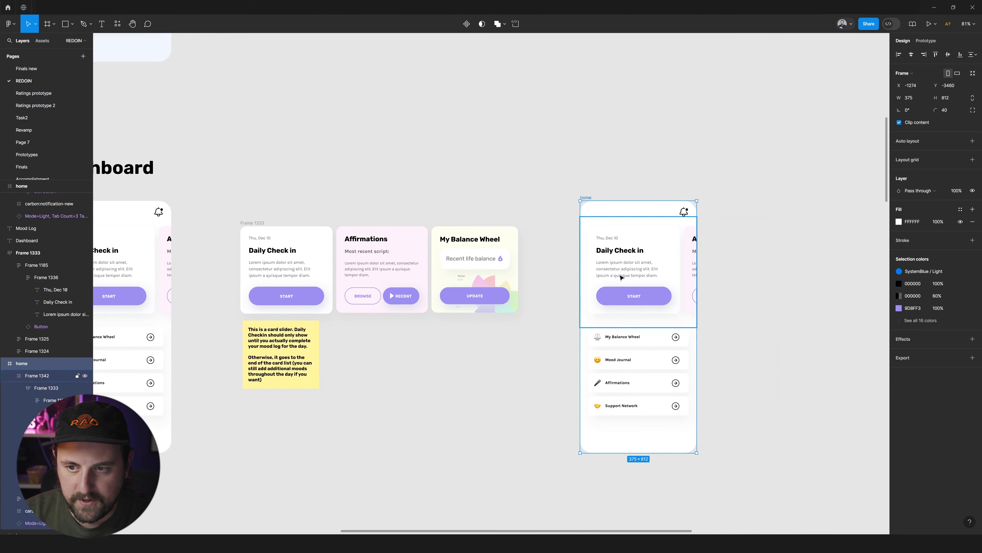
Reorder the cards in the copied home screen so that Daily Check in comes last, after My Balance Wheel.
{"action": "double_click", "coordinate": [621, 277]}
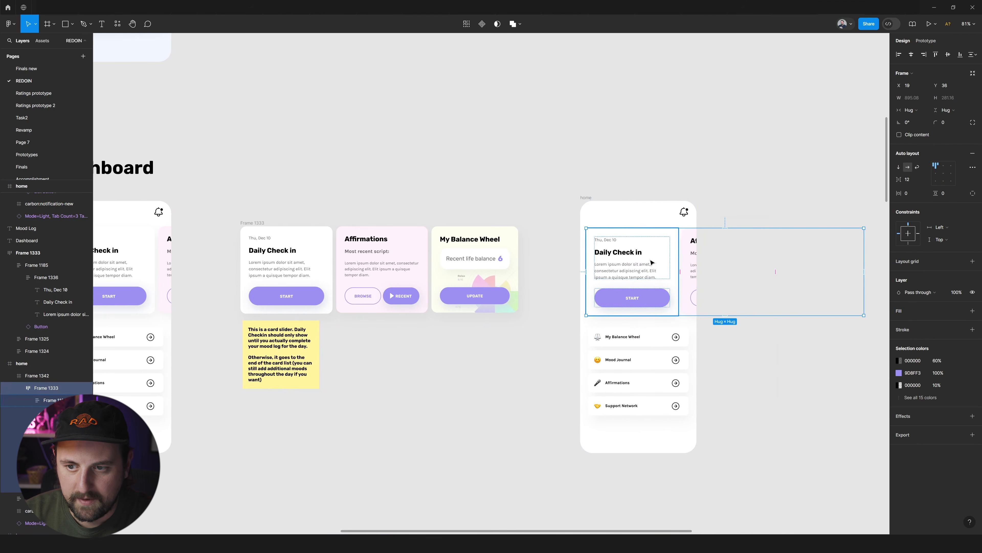
{"action": "double_click", "coordinate": [653, 274]}
{"action": "left_click_drag", "start_coordinate": [652, 274], "coordinate": [652, 151]}
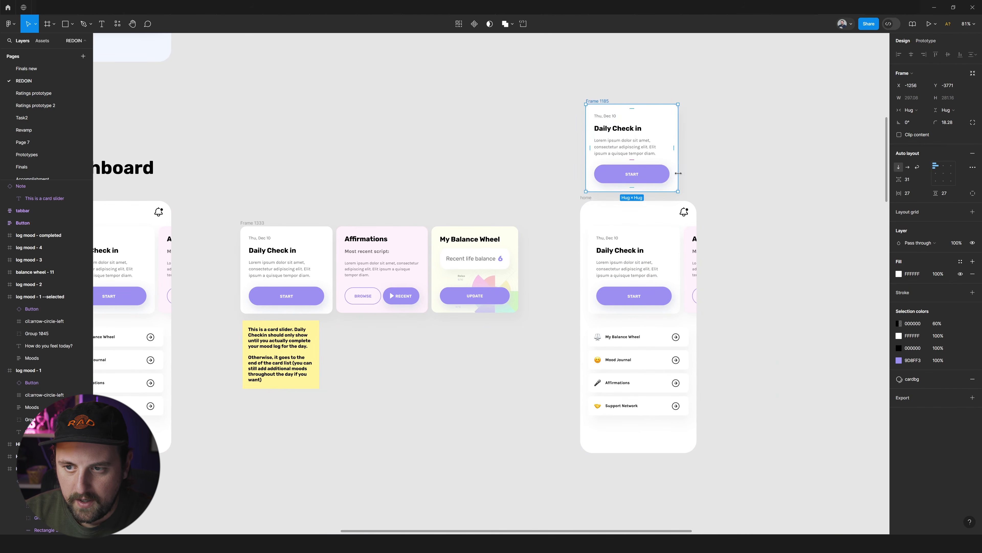
{"action": "key", "text": "ctrl+z"}
{"action": "key", "text": "Right"}
{"action": "key", "text": "Right"}
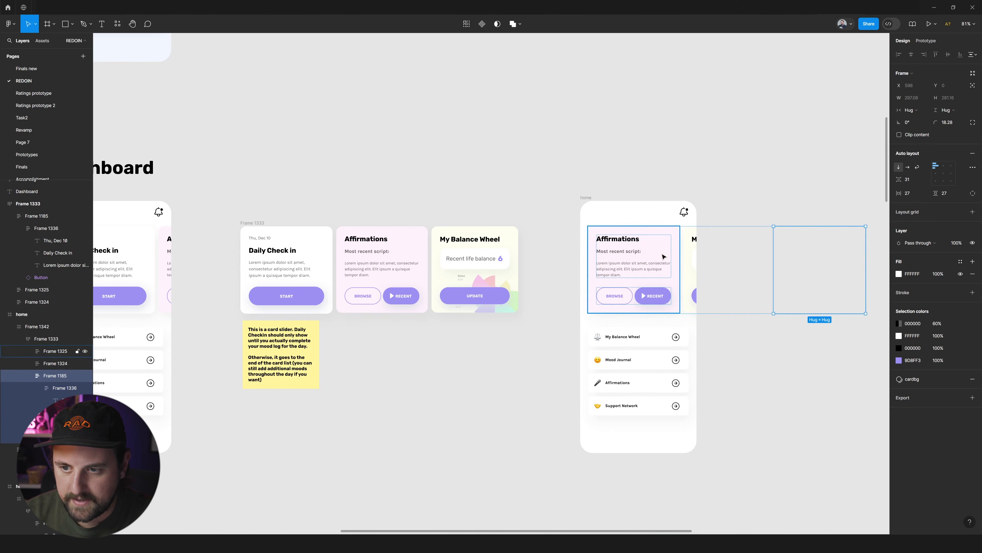
Duplicate the card slider note and place the copy directly above the copied home screen.
{"action": "left_click", "coordinate": [668, 120]}
{"action": "scroll", "coordinate": [664, 124], "scroll_direction": "right", "scroll_amount": 1}
{"action": "left_click_drag", "start_coordinate": [276, 338], "coordinate": [618, 131]}
Remove the copied note's first paragraph and replace "Otherwise, it" with: When you complete a mood log, the first "log your mood" card.
{"action": "double_click", "coordinate": [582, 156]}
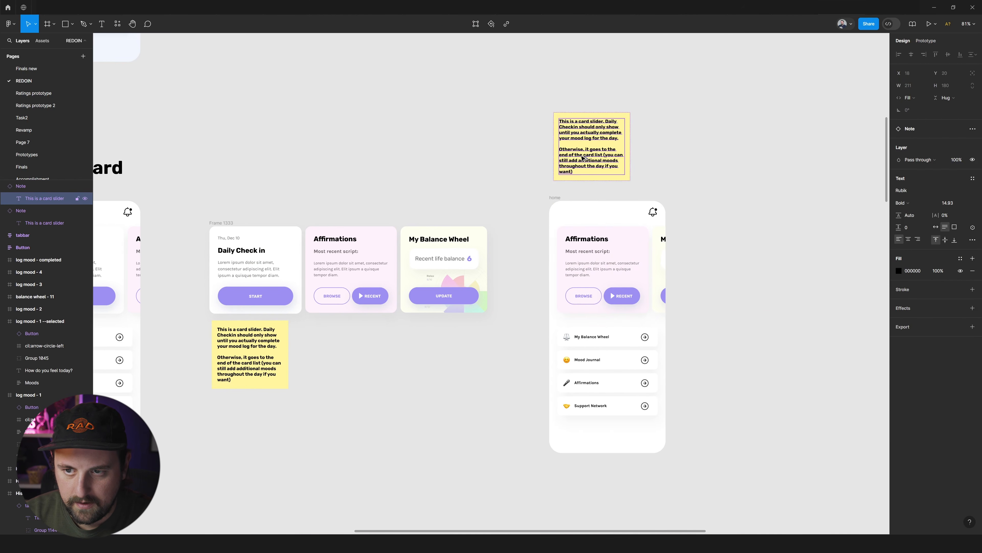
{"action": "scroll", "coordinate": [594, 150], "scroll_direction": "right", "scroll_amount": 1}
{"action": "triple_click", "coordinate": [595, 151]}
{"action": "left_click", "coordinate": [576, 155]}
{"action": "key", "text": "ctrl+shift+Home"}
{"action": "key", "text": "BackSpace"}
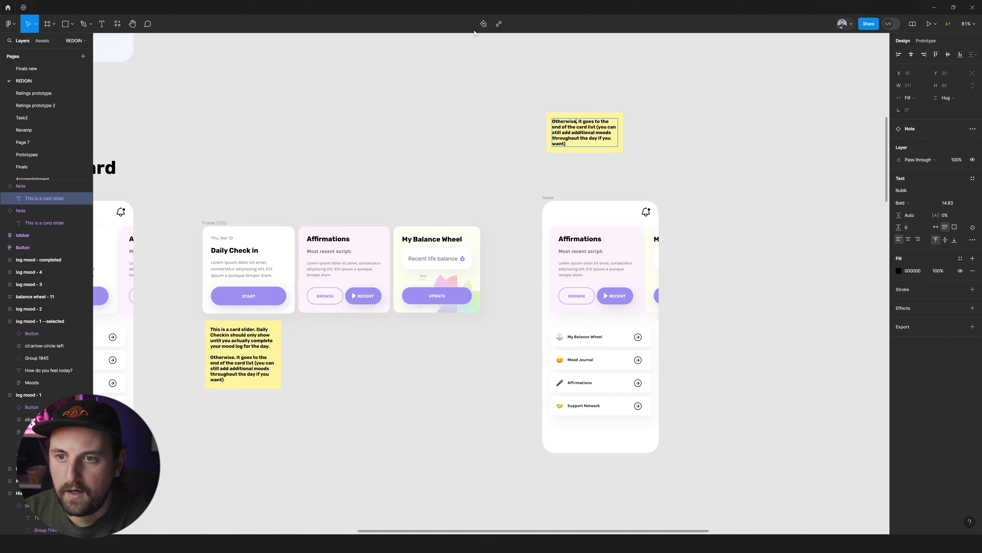
{"action": "key", "text": "ctrl+BackSpace"}
{"action": "type", "text": "When you"}
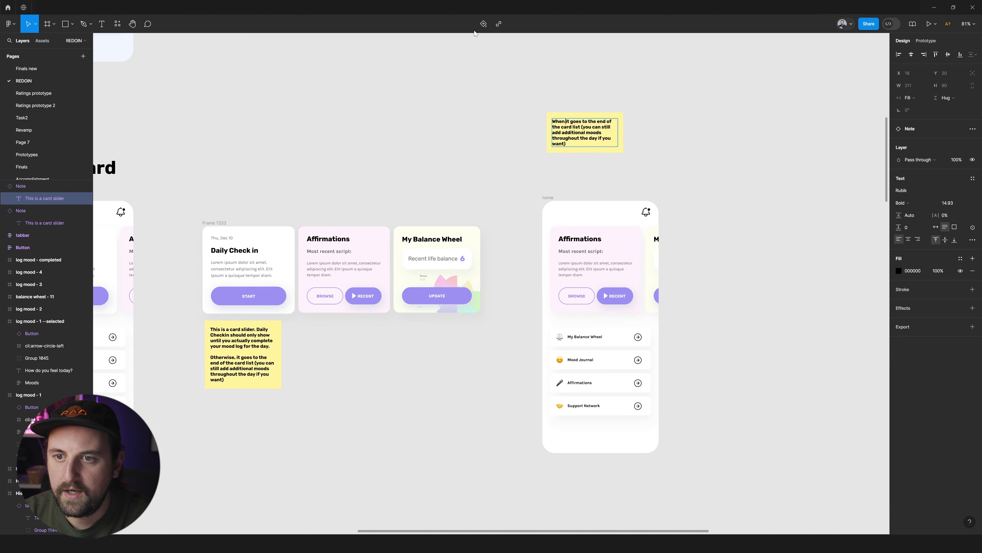
{"action": "type", "text": " complete a mood "}
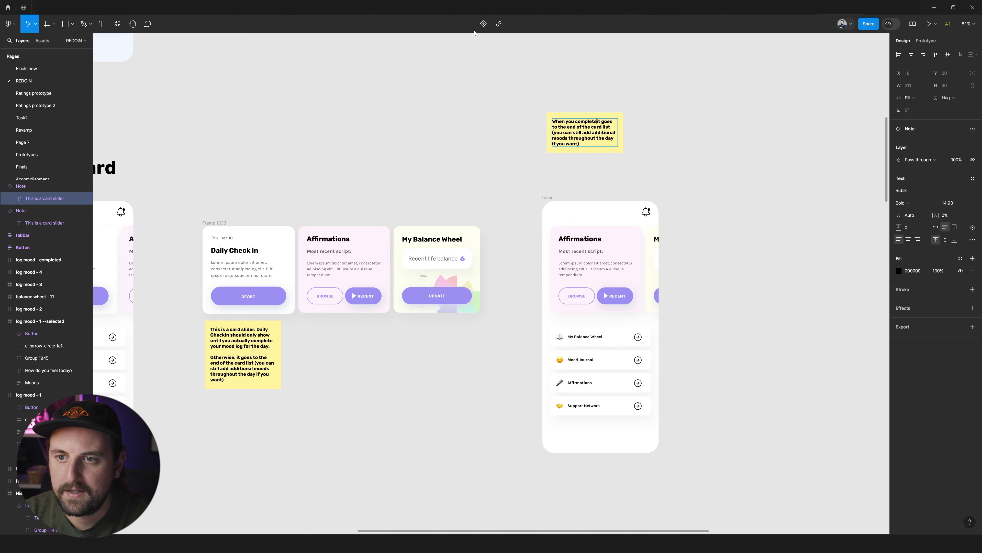
{"action": "type", "text": "log, "}
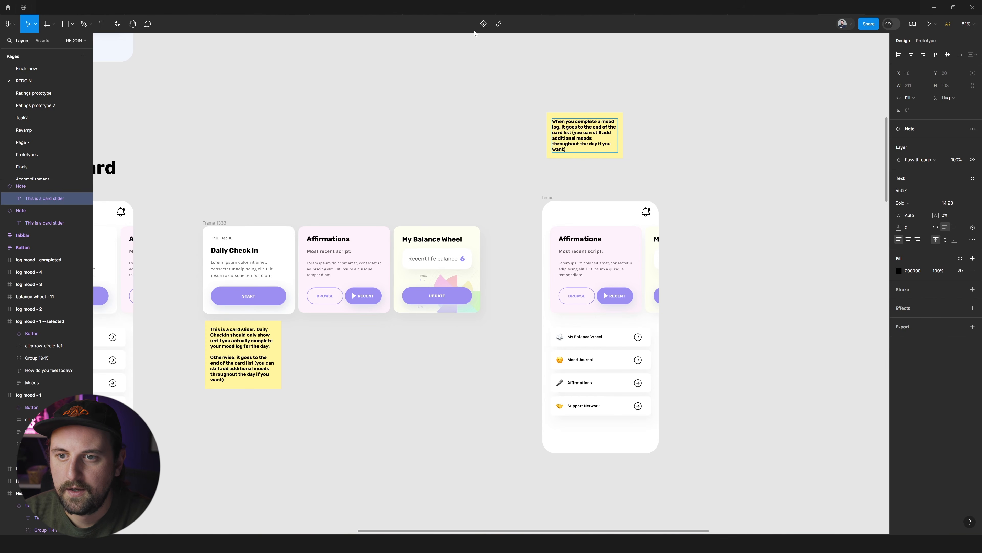
{"action": "type", "text": "the first \"log"}
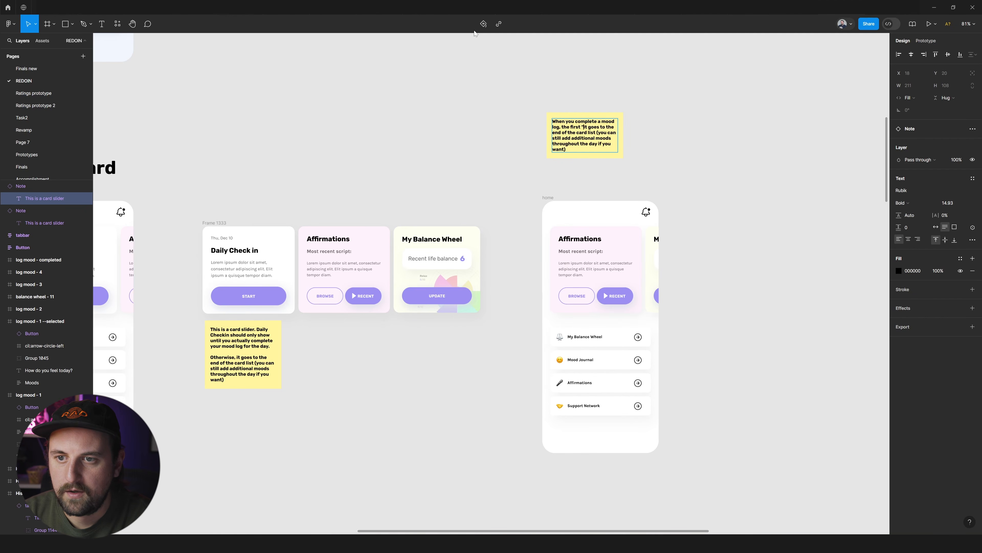
{"action": "type", "text": " your mood\""}
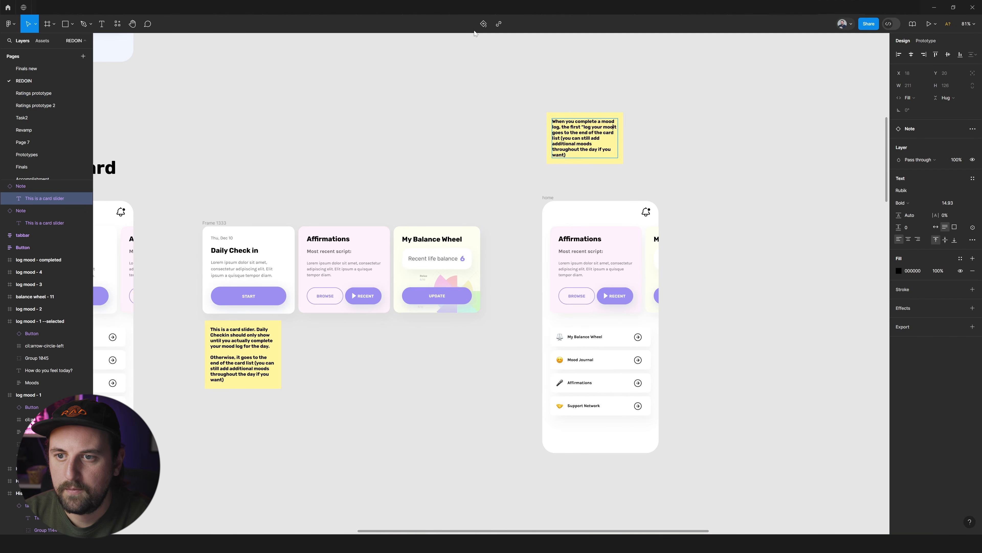
{"action": "type", "text": " cardit"}
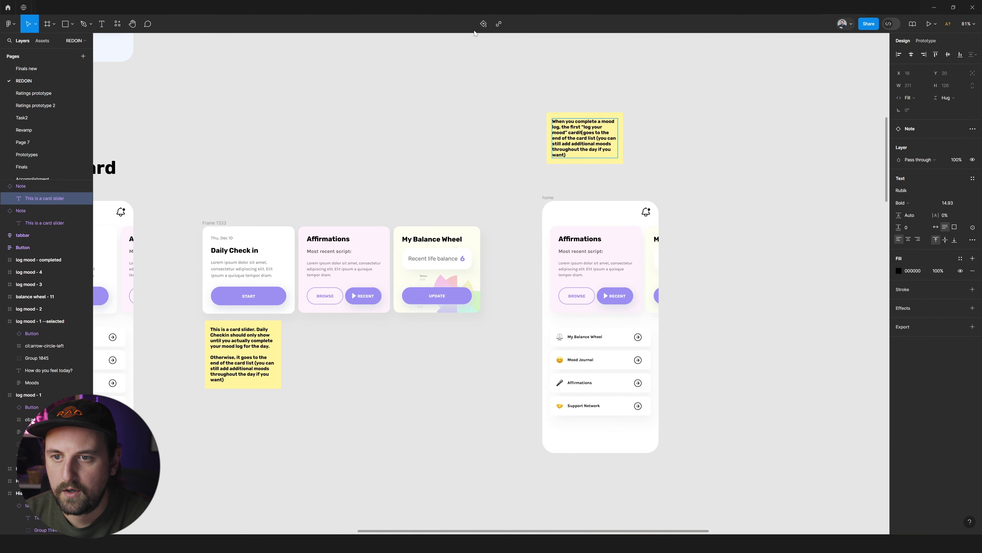
{"action": "key", "text": "Delete"}
{"action": "key", "text": "Delete"}
{"action": "key", "text": "Escape"}
Widen the mood log note to 429 and set it just above the copied home screen.
{"action": "left_click_drag", "start_coordinate": [612, 134], "coordinate": [678, 155]}
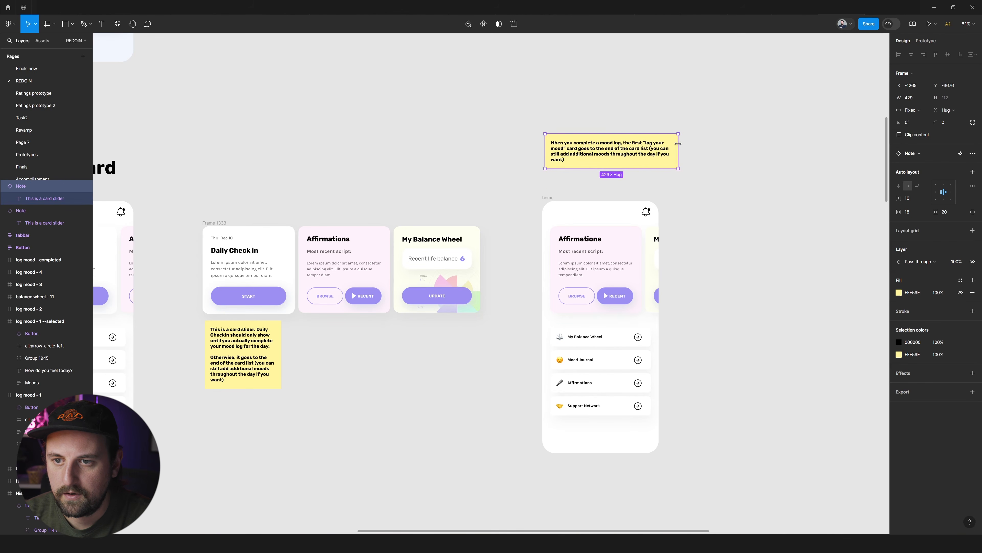
{"action": "scroll", "coordinate": [556, 187], "scroll_direction": "right", "scroll_amount": 3}
{"action": "scroll", "coordinate": [556, 187], "scroll_direction": "left", "scroll_amount": 2}
{"action": "double_click", "coordinate": [591, 154]}
{"action": "double_click", "coordinate": [561, 154]}
{"action": "left_click", "coordinate": [561, 154]}
{"action": "left_click", "coordinate": [235, 252]}
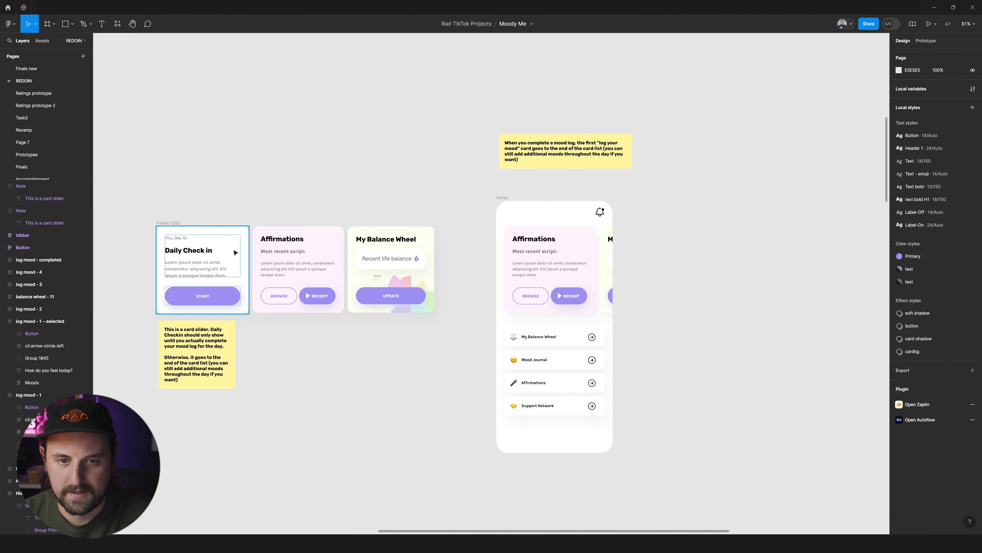
Copy the reordered card strip out of the second home screen and align it beside that screen, level with its cards.
{"action": "left_click", "coordinate": [176, 220]}
{"action": "left_click", "coordinate": [543, 245]}
{"action": "double_click", "coordinate": [542, 244]}
{"action": "left_click_drag", "start_coordinate": [543, 251], "coordinate": [650, 224]}
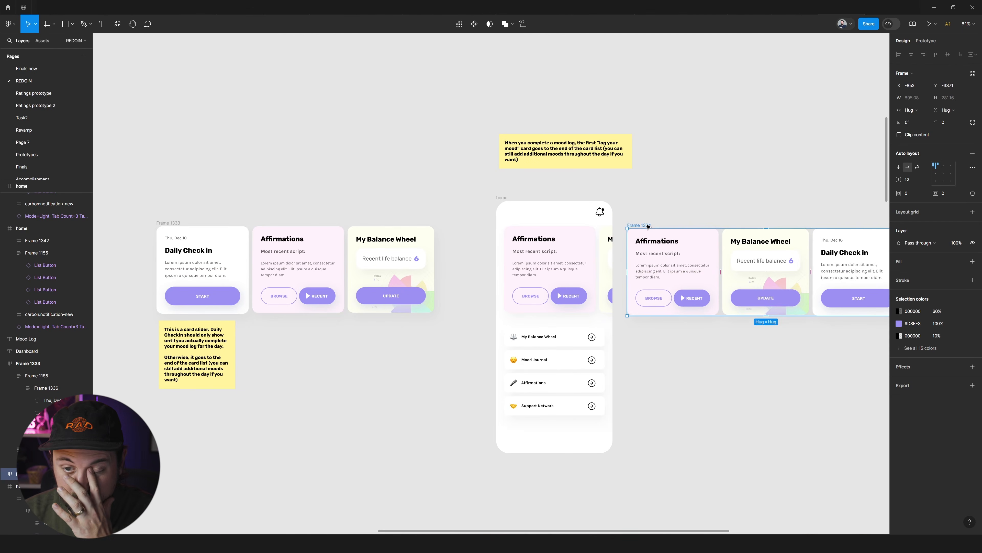
{"action": "scroll", "coordinate": [546, 234], "scroll_direction": "right", "scroll_amount": 5}
{"action": "left_click_drag", "start_coordinate": [486, 227], "coordinate": [483, 225]}
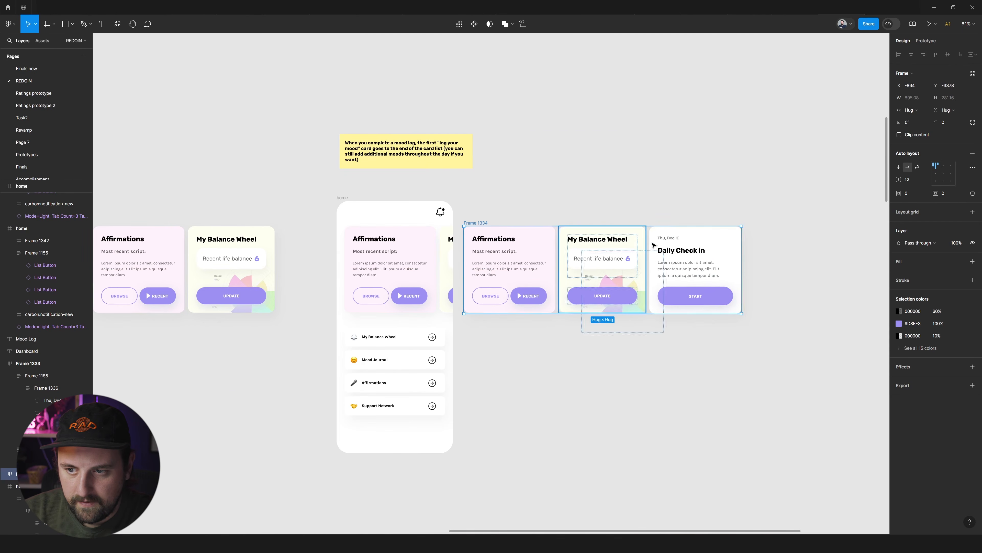
Change the Daily Check in heading on the last card of the new strip to "You've logged".
{"action": "double_click", "coordinate": [677, 247]}
{"action": "scroll", "coordinate": [634, 238], "scroll_direction": "right", "scroll_amount": 3}
{"action": "scroll", "coordinate": [630, 271], "scroll_direction": "up", "scroll_amount": 1}
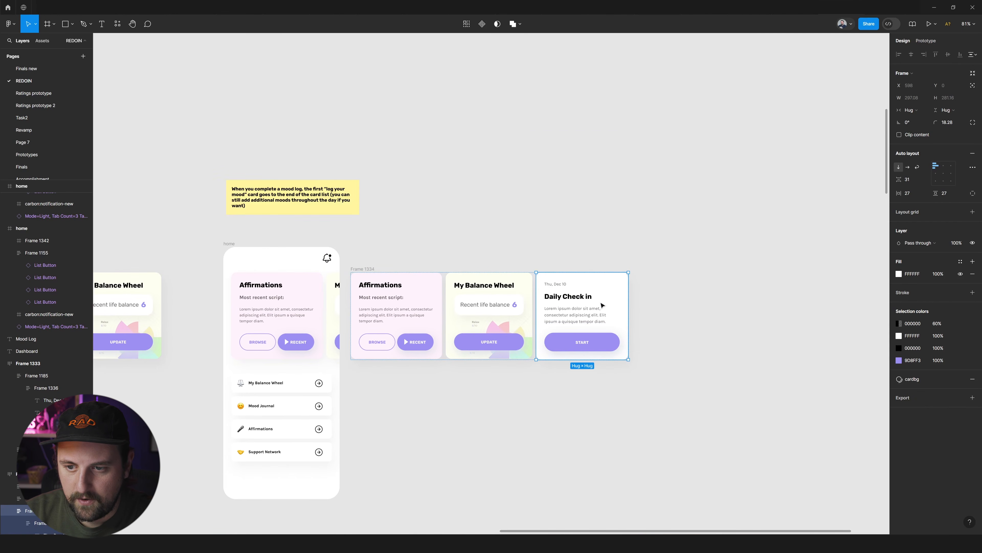
{"action": "scroll", "coordinate": [600, 305], "scroll_direction": "up", "scroll_amount": 5}
{"action": "double_click", "coordinate": [561, 285], "text": "ctrl"}
{"action": "type", "text": "Yo"}
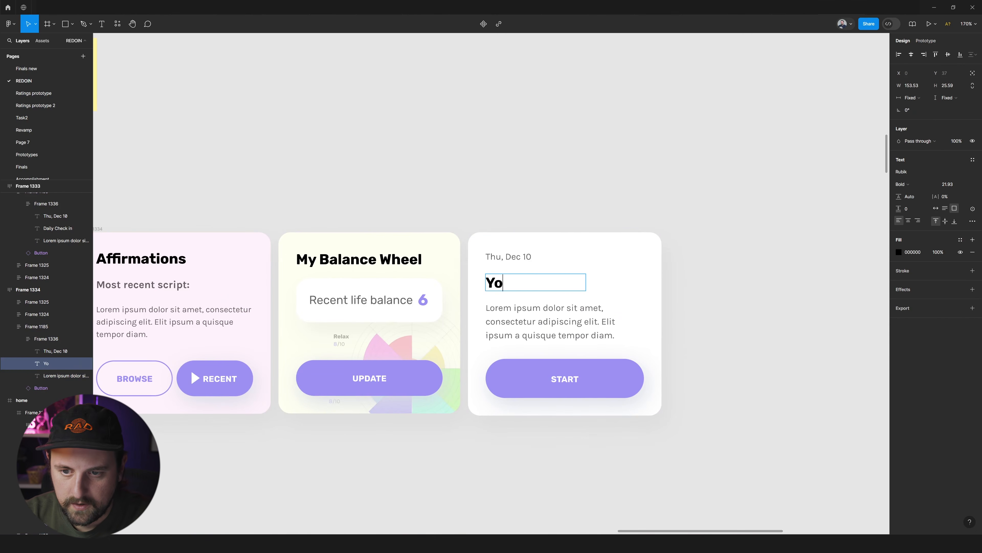
{"action": "type", "text": "u've logged"}
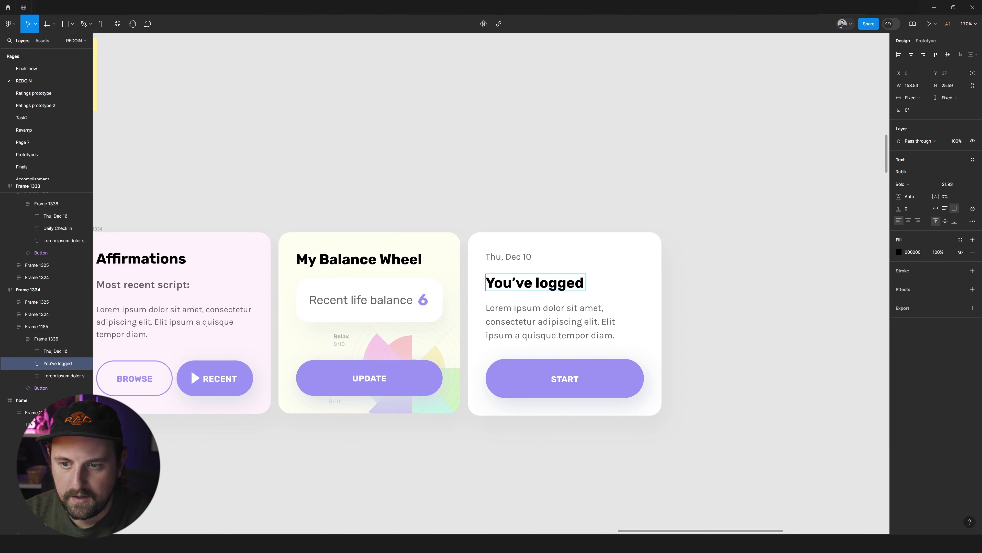
{"action": "key", "text": "Escape"}
Copy the Excited mood tile from the Mood Log's mood selection screen and paste it below the last card's heading.
{"action": "scroll", "coordinate": [662, 283], "scroll_direction": "down", "scroll_amount": 13}
{"action": "double_click", "coordinate": [348, 413], "text": "ctrl"}
{"action": "key", "text": "Escape"}
{"action": "scroll", "coordinate": [645, 308], "scroll_direction": "up", "scroll_amount": 8}
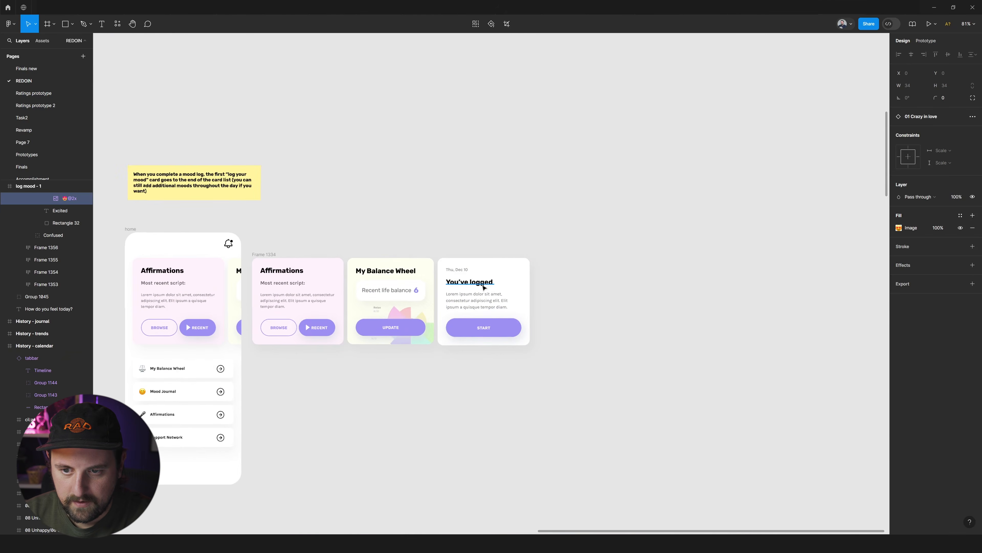
{"action": "left_click", "coordinate": [485, 288]}
{"action": "scroll", "coordinate": [561, 285], "scroll_direction": "down", "scroll_amount": 5}
{"action": "scroll", "coordinate": [256, 379], "scroll_direction": "down", "scroll_amount": 3}
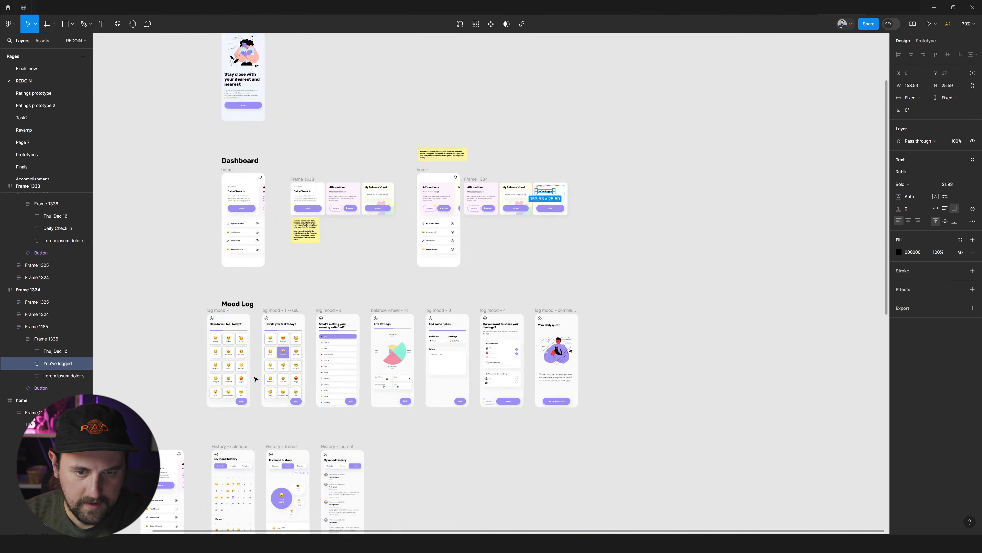
{"action": "scroll", "coordinate": [255, 379], "scroll_direction": "left", "scroll_amount": 3}
{"action": "left_click", "coordinate": [373, 341]}
{"action": "double_click", "coordinate": [373, 341]}
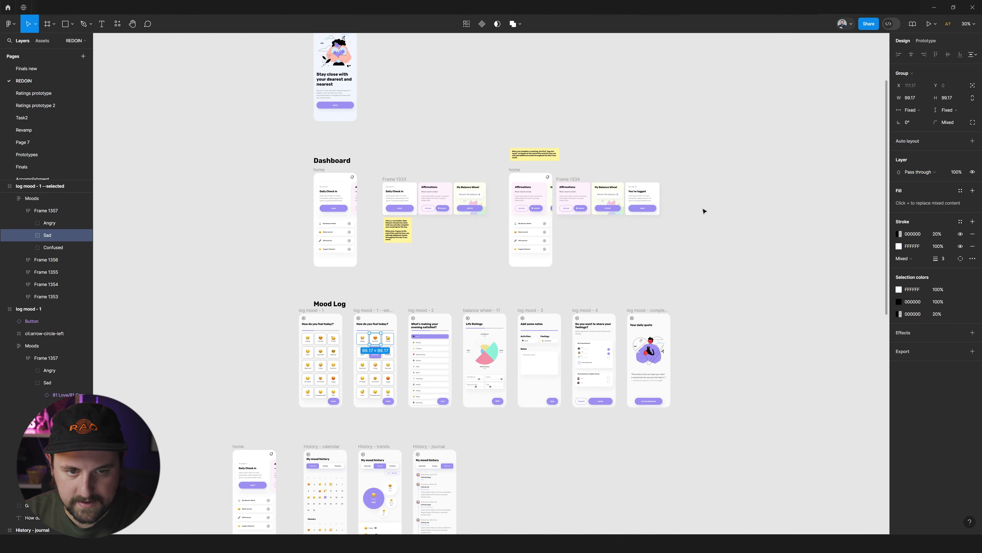
{"action": "scroll", "coordinate": [704, 211], "scroll_direction": "up", "scroll_amount": 6}
{"action": "left_click", "coordinate": [492, 233]}
{"action": "key", "text": "ctrl+v"}
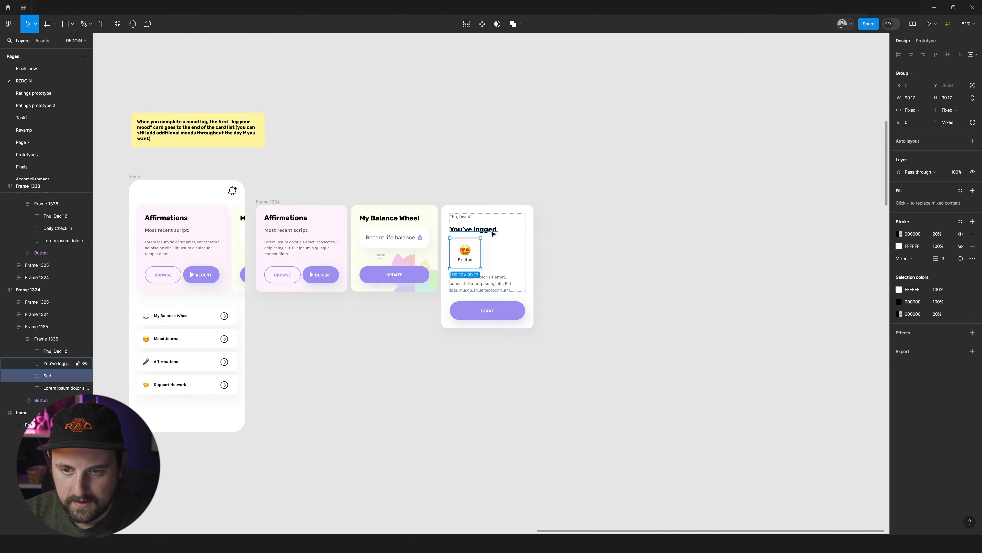
Change the heading above the Excited tile to "You made your log today!".
{"action": "scroll", "coordinate": [493, 234], "scroll_direction": "up", "scroll_amount": 2}
{"action": "double_click", "coordinate": [491, 229]}
{"action": "type", "text": "You made your log today"}
{"action": "key", "text": "Escape"}
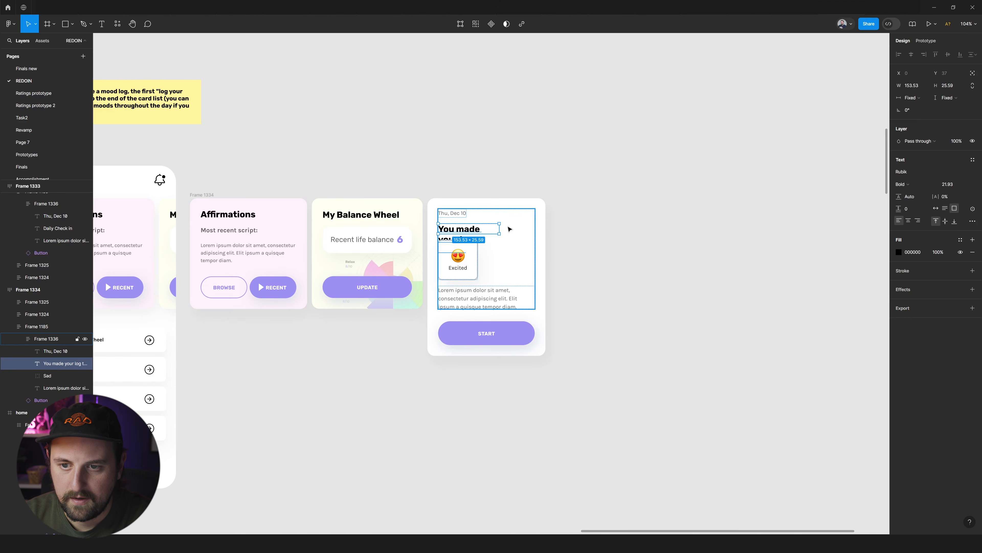
Widen the heading's text box and delete the placeholder paragraph below the Excited tile.
{"action": "double_click", "coordinate": [499, 228], "text": "alt"}
{"action": "left_click", "coordinate": [476, 293]}
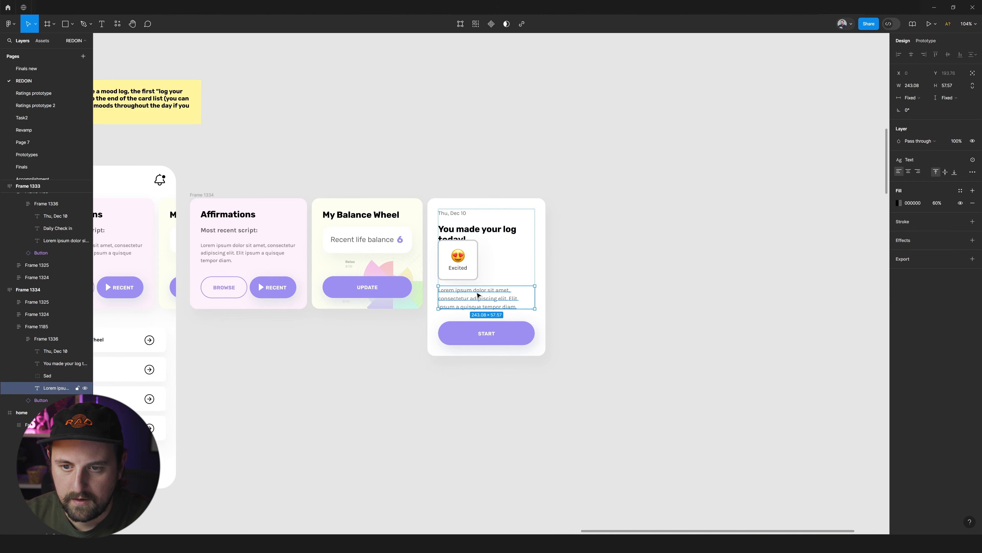
{"action": "key", "text": "Delete"}
Give the log card a fixed width of 279 and widen its heading's text box to span the card's content.
{"action": "left_click", "coordinate": [463, 226]}
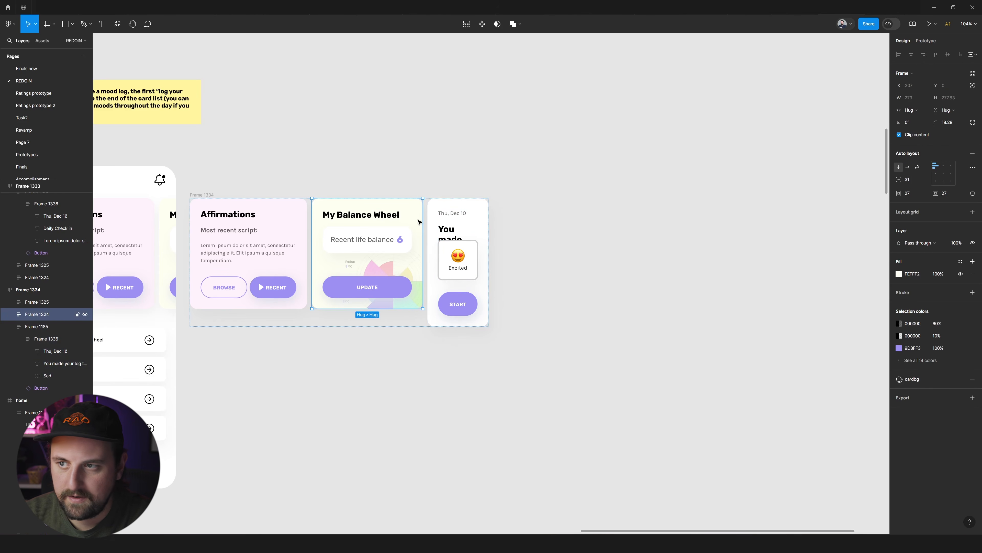
{"action": "left_click", "coordinate": [910, 110]}
{"action": "left_click", "coordinate": [917, 102]}
{"action": "left_click", "coordinate": [917, 98]}
{"action": "type", "text": "279"}
{"action": "key", "text": "Return"}
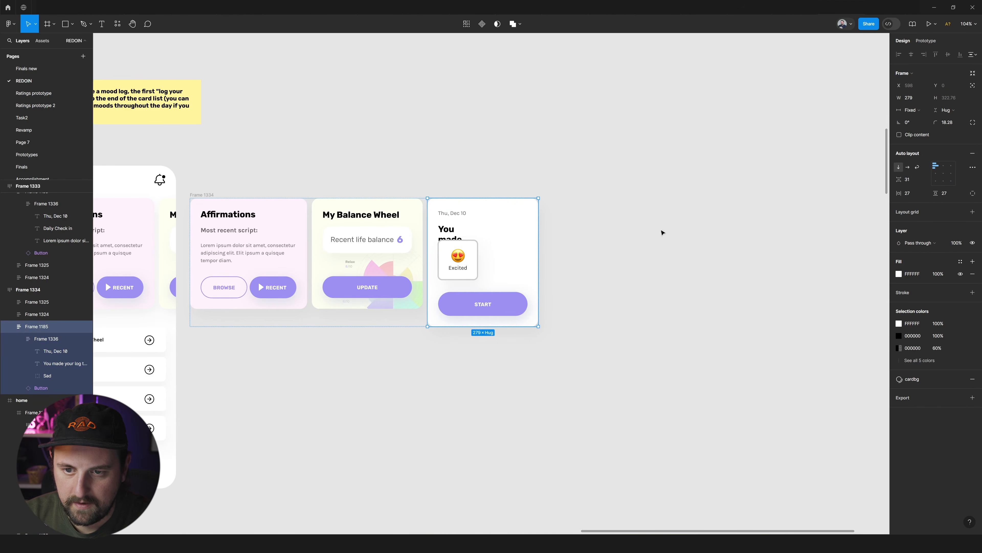
{"action": "left_click", "coordinate": [454, 237]}
{"action": "left_click_drag", "start_coordinate": [476, 223], "coordinate": [528, 223]}
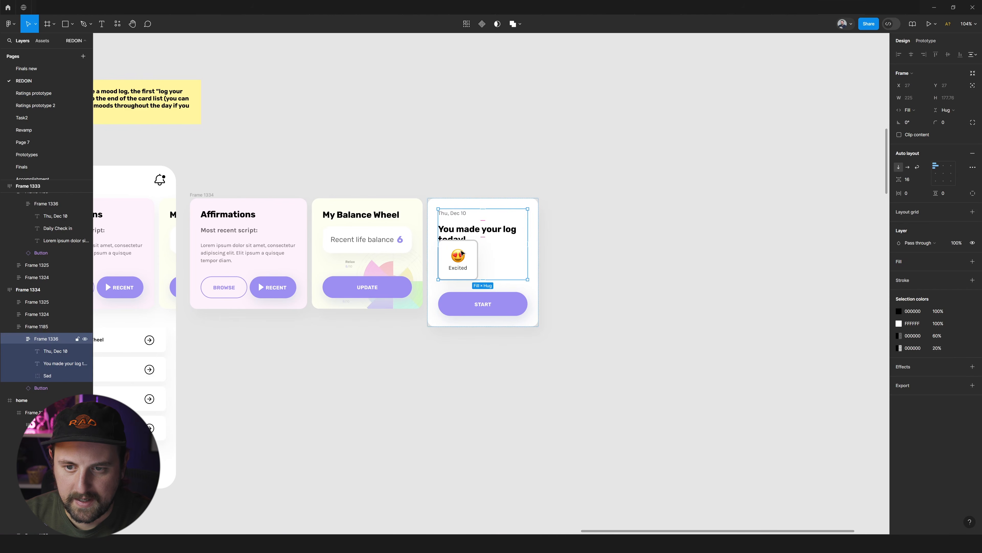
Set the "You made your log today!" text box to auto height so that the whole heading fits.
{"action": "left_click", "coordinate": [483, 236]}
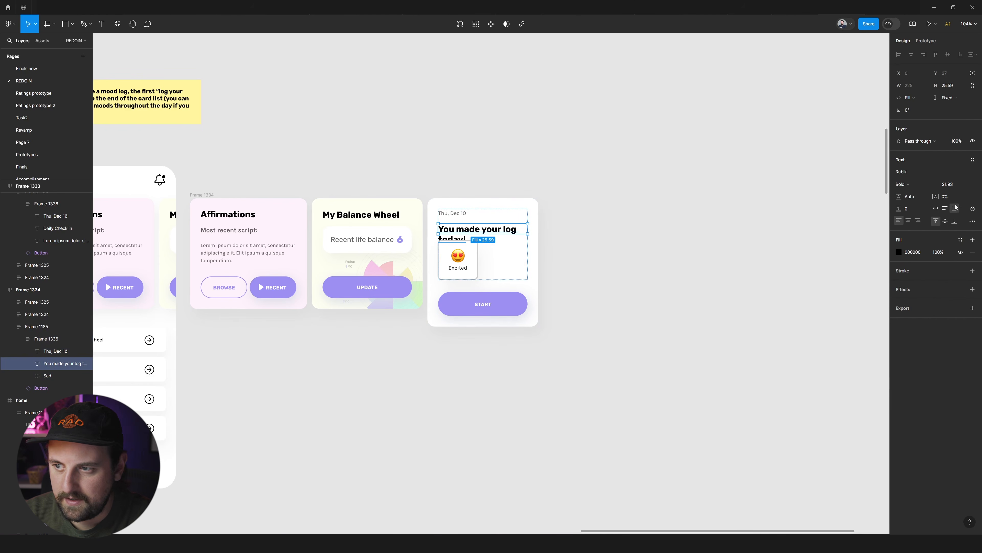
{"action": "left_click", "coordinate": [945, 209]}
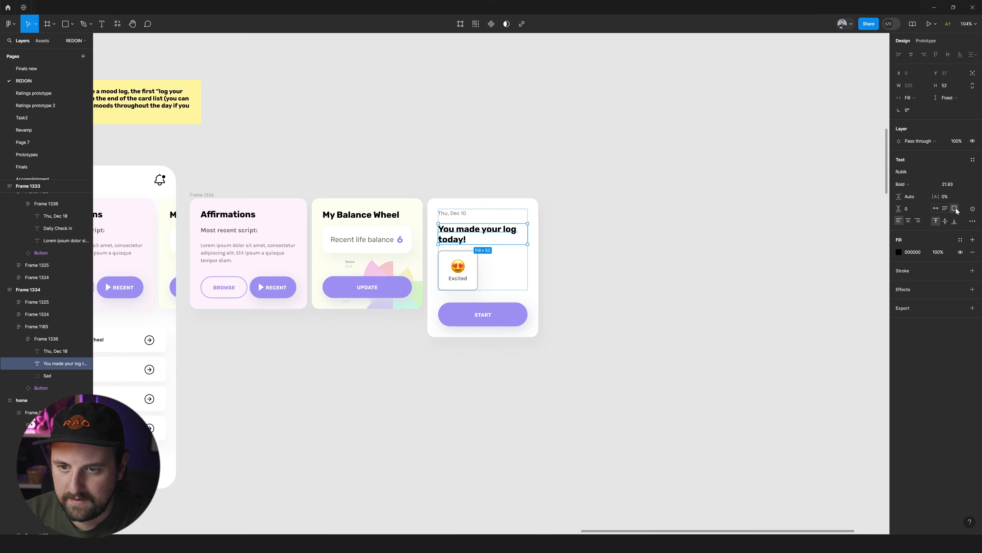
{"action": "left_click_drag", "start_coordinate": [508, 244], "coordinate": [511, 231]}
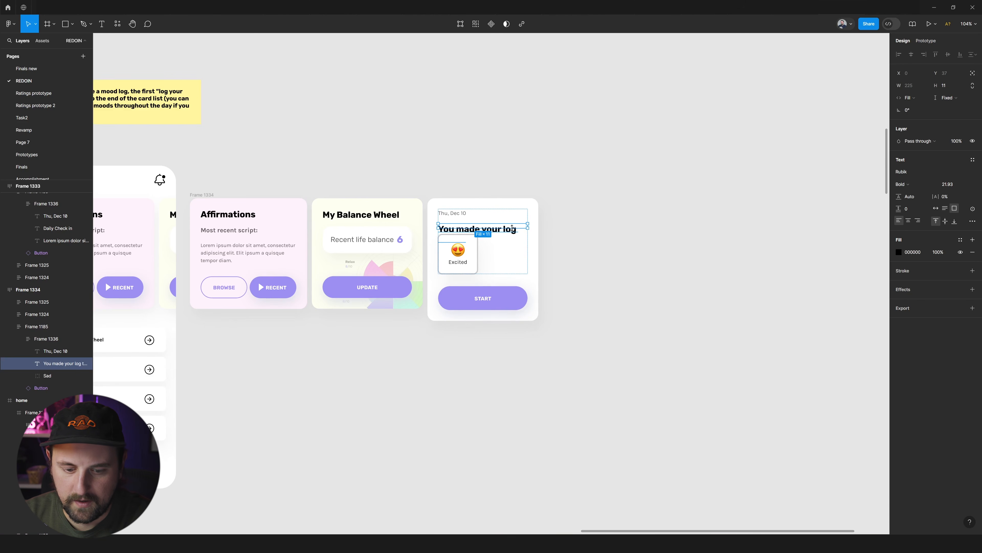
{"action": "key", "text": "ctrl+z"}
{"action": "left_click", "coordinate": [587, 239]}
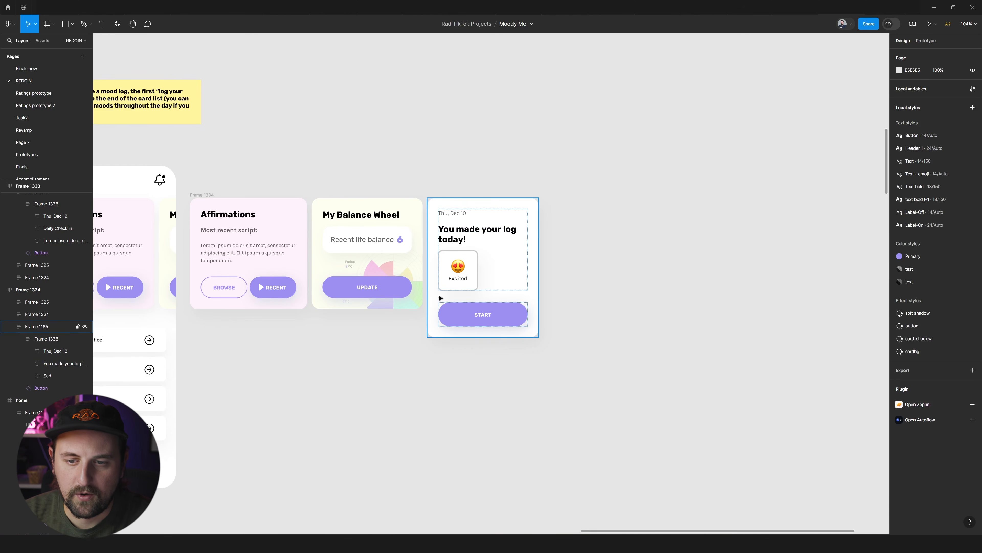
Delete the date line above the heading in the log card.
{"action": "scroll", "coordinate": [453, 318], "scroll_direction": "left", "scroll_amount": 3}
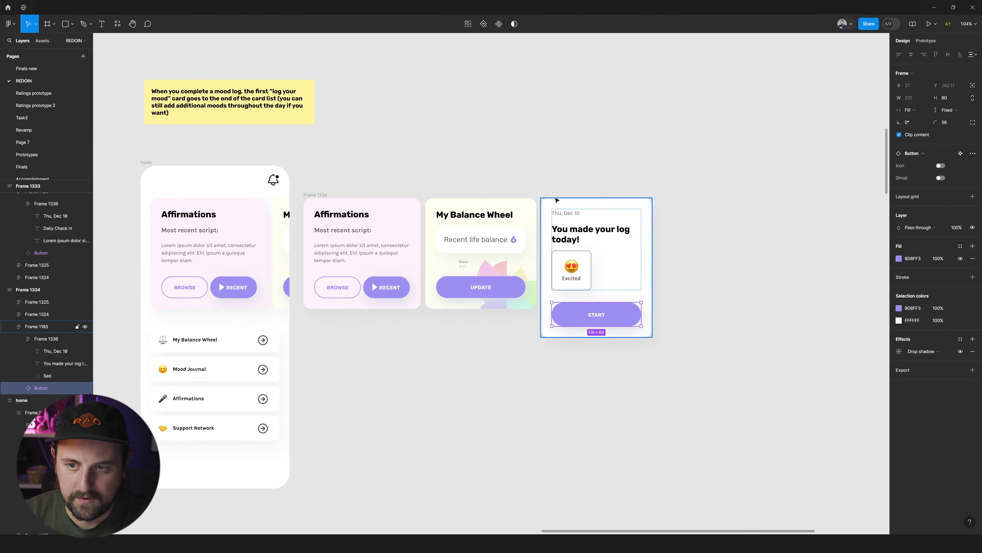
{"action": "left_click", "coordinate": [563, 216]}
{"action": "left_click", "coordinate": [563, 216]}
{"action": "key", "text": "Delete"}
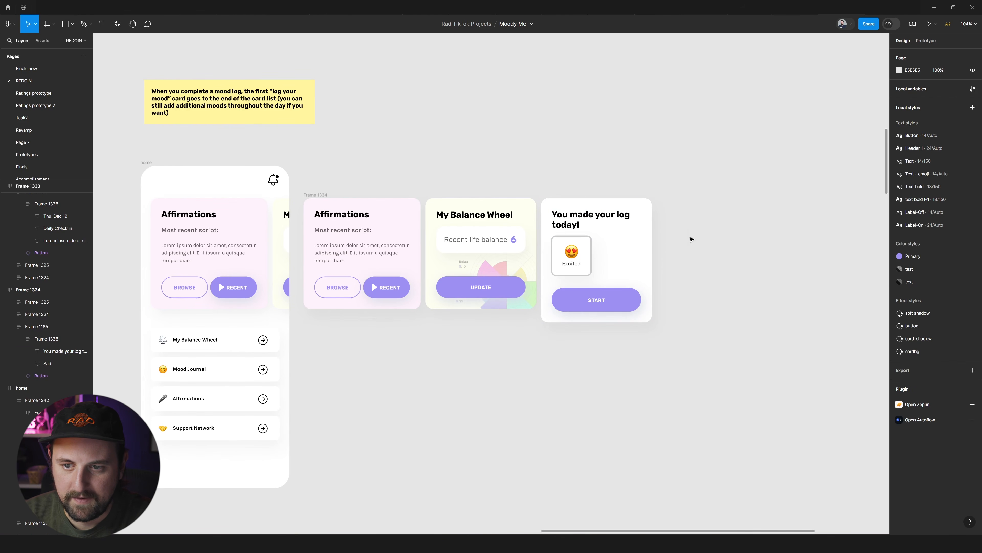
Move the Excited tile above the "You made your log today!" heading in the log card.
{"action": "scroll", "coordinate": [658, 248], "scroll_direction": "right", "scroll_amount": 1}
{"action": "scroll", "coordinate": [656, 248], "scroll_direction": "up", "scroll_amount": 5}
{"action": "left_click", "coordinate": [552, 228]}
{"action": "left_click", "coordinate": [559, 222]}
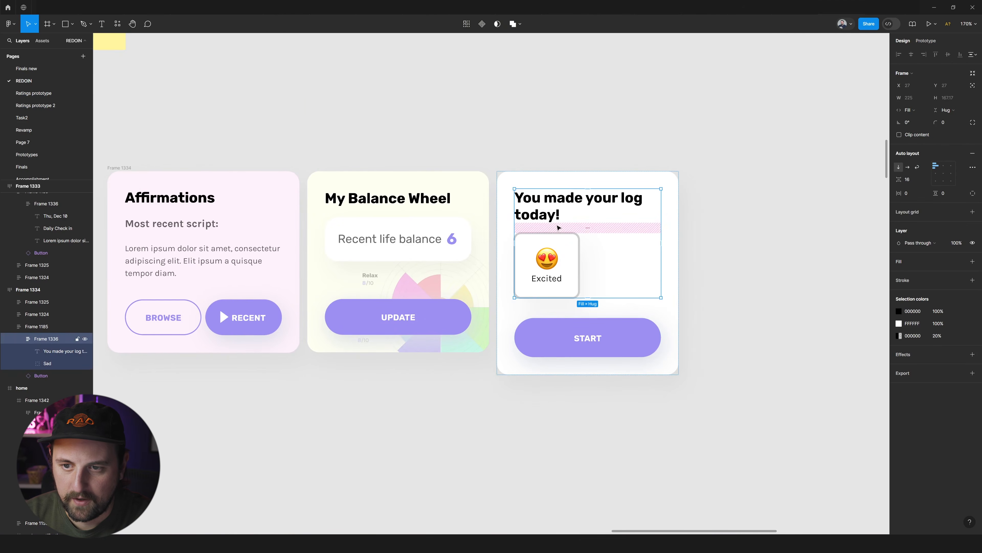
{"action": "left_click", "coordinate": [572, 248]}
{"action": "left_click_drag", "start_coordinate": [572, 248], "coordinate": [572, 204]}
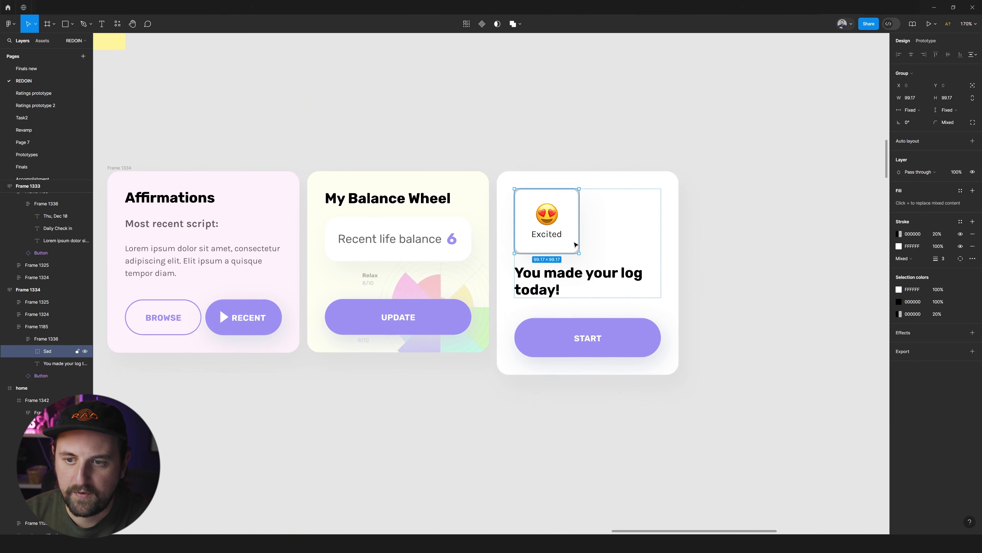
Set the log card's auto layout spacing between its content and the START button to 20.
{"action": "scroll", "coordinate": [668, 216], "scroll_direction": "down", "scroll_amount": 5}
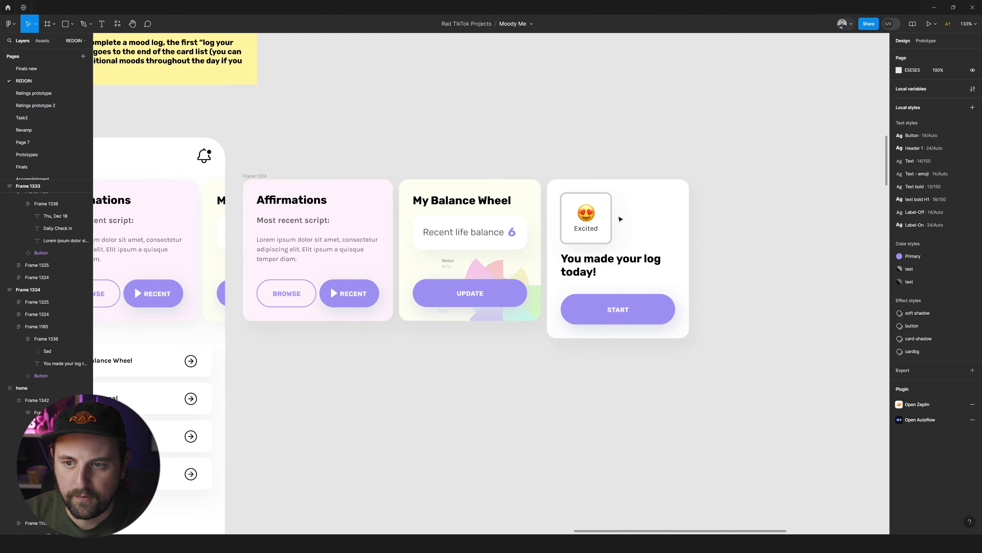
{"action": "scroll", "coordinate": [619, 219], "scroll_direction": "up", "scroll_amount": 2}
{"action": "left_click", "coordinate": [623, 310]}
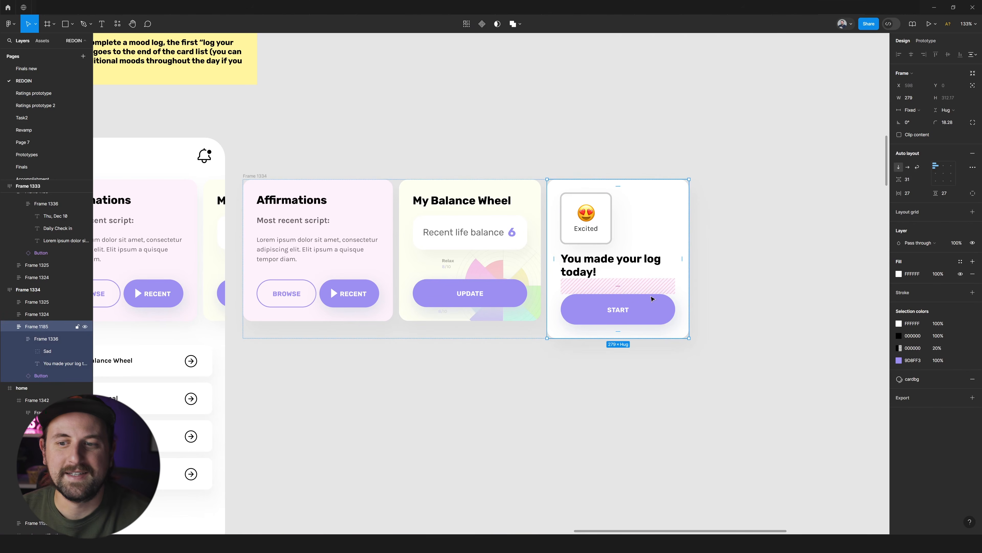
{"action": "left_click", "coordinate": [652, 296]}
{"action": "key", "text": "Escape"}
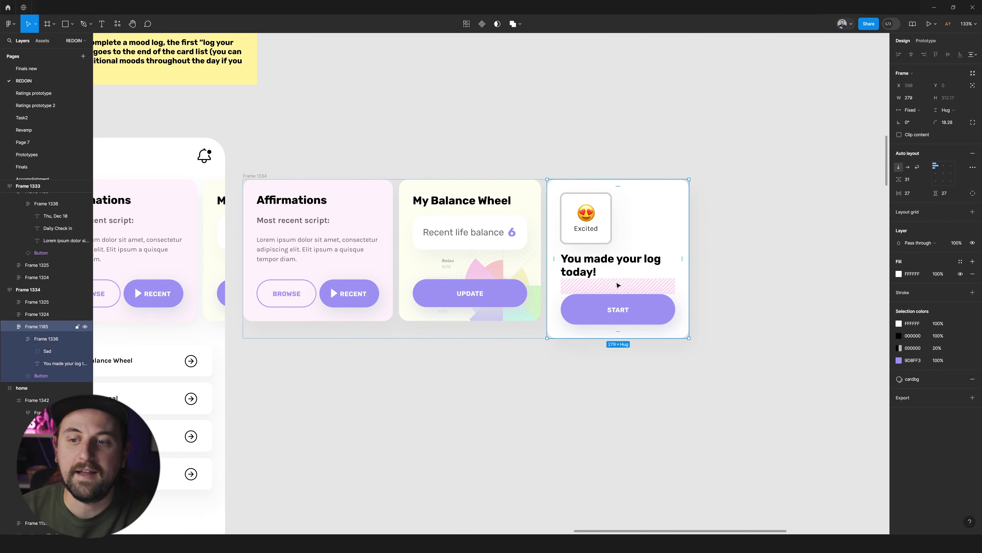
{"action": "left_click_drag", "start_coordinate": [899, 179], "coordinate": [895, 179]}
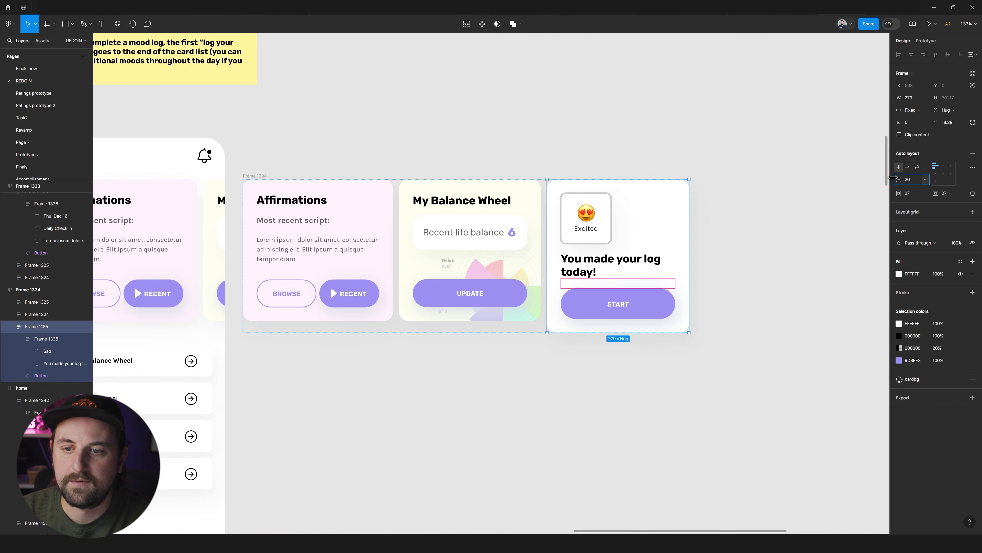
Copy the text style of "Most recent script:" on the Affirmations card and paste it onto the log card's heading.
{"action": "left_click", "coordinate": [610, 269]}
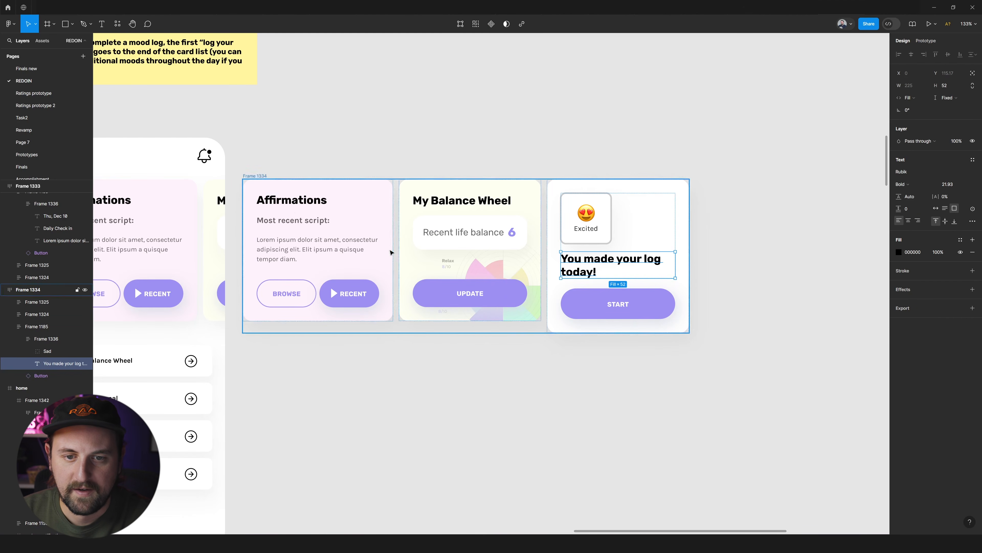
{"action": "left_click", "coordinate": [290, 220]}
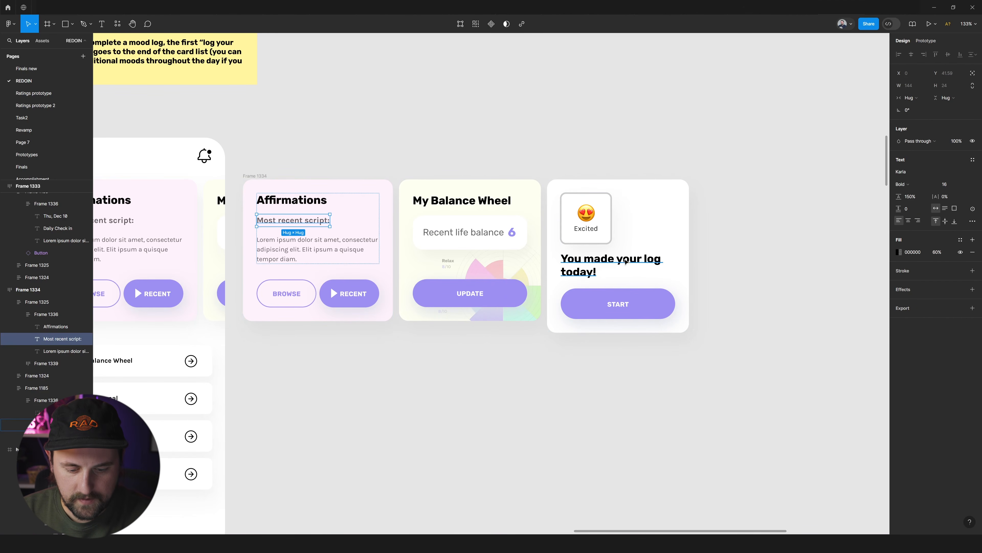
{"action": "key", "text": "alt"}
{"action": "left_click", "coordinate": [586, 264]}
{"action": "key", "text": "ctrl+alt+v"}
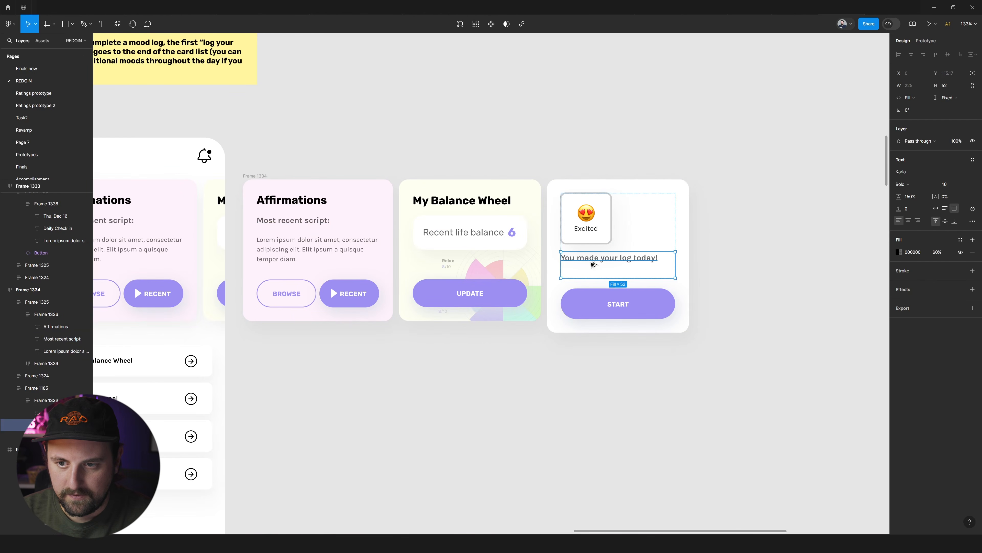
Move the heading above the Excited tile and set its text box to auto height.
{"action": "key", "text": "Up"}
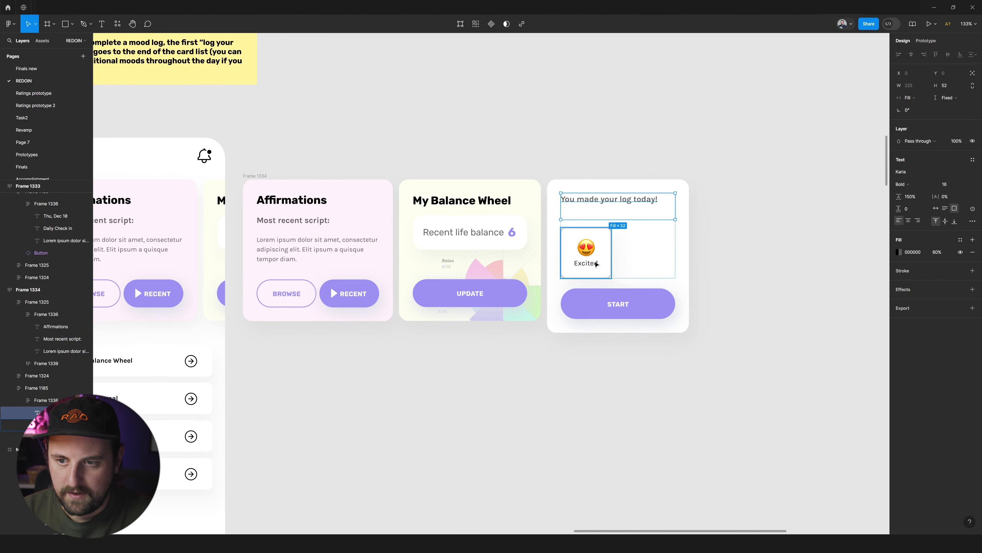
{"action": "left_click", "coordinate": [945, 209]}
{"action": "left_click", "coordinate": [701, 228]}
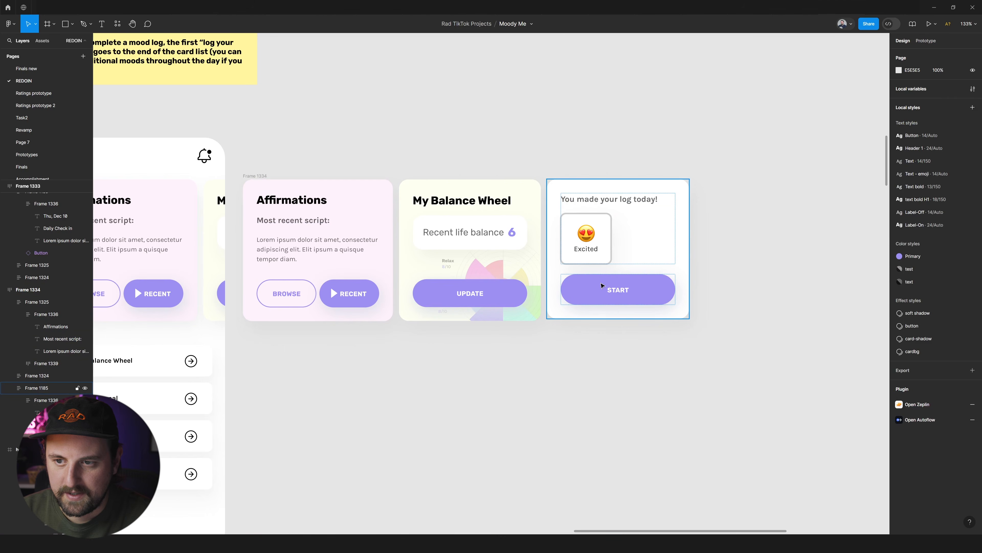
Make the log card fill the container's height and spread its content and button to the card's upper and lower padding.
{"action": "left_click", "coordinate": [552, 267]}
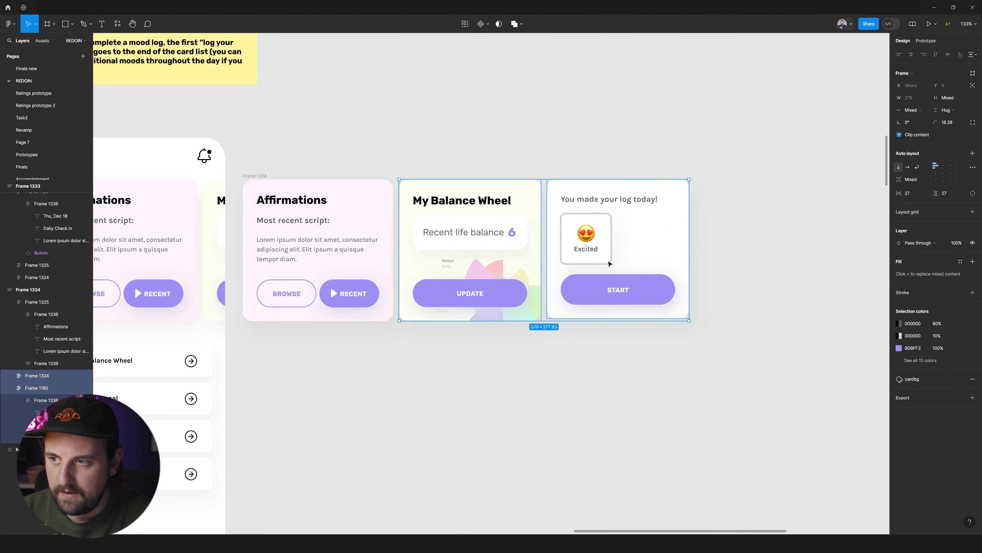
{"action": "left_click", "coordinate": [957, 110]}
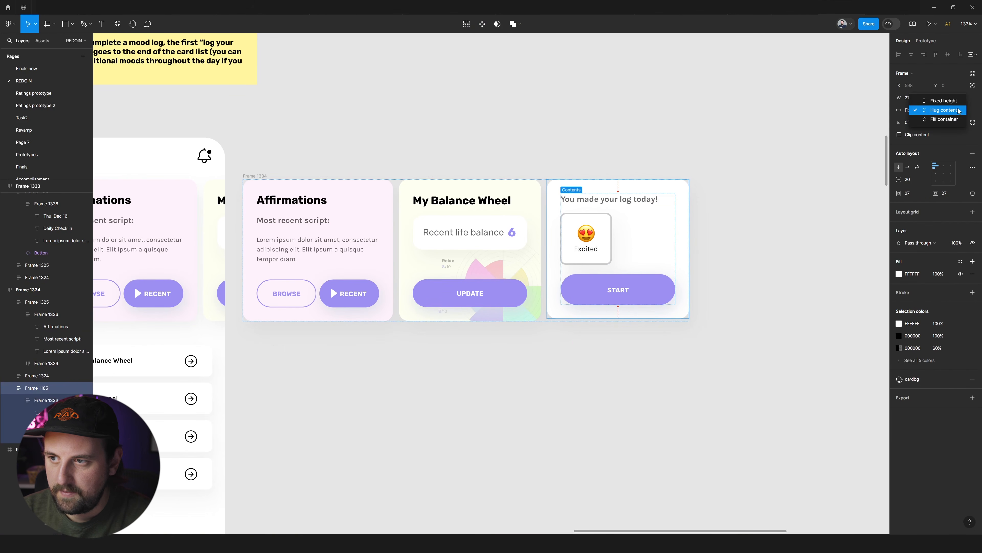
{"action": "left_click", "coordinate": [948, 118]}
{"action": "left_click", "coordinate": [945, 174]}
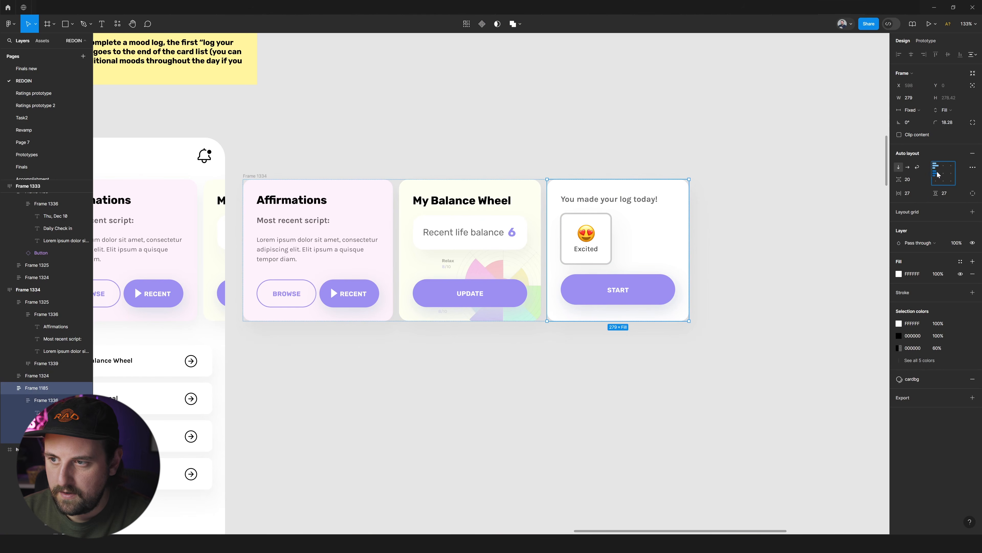
Change the log card's START button label to "LOG AGAIN!".
{"action": "double_click", "coordinate": [610, 293]}
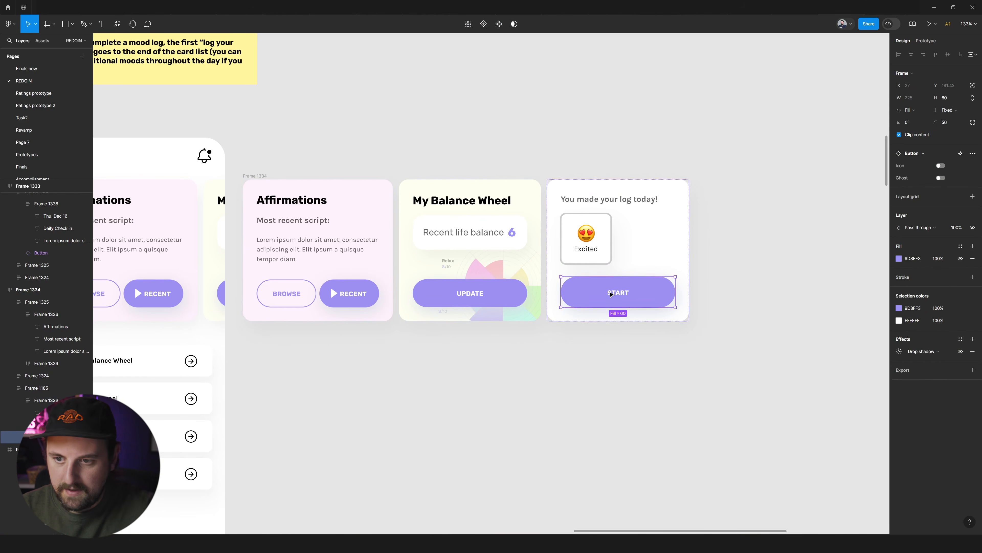
{"action": "double_click", "coordinate": [610, 293]}
{"action": "double_click", "coordinate": [610, 293]}
{"action": "type", "text": "LOG AGAIN!"}
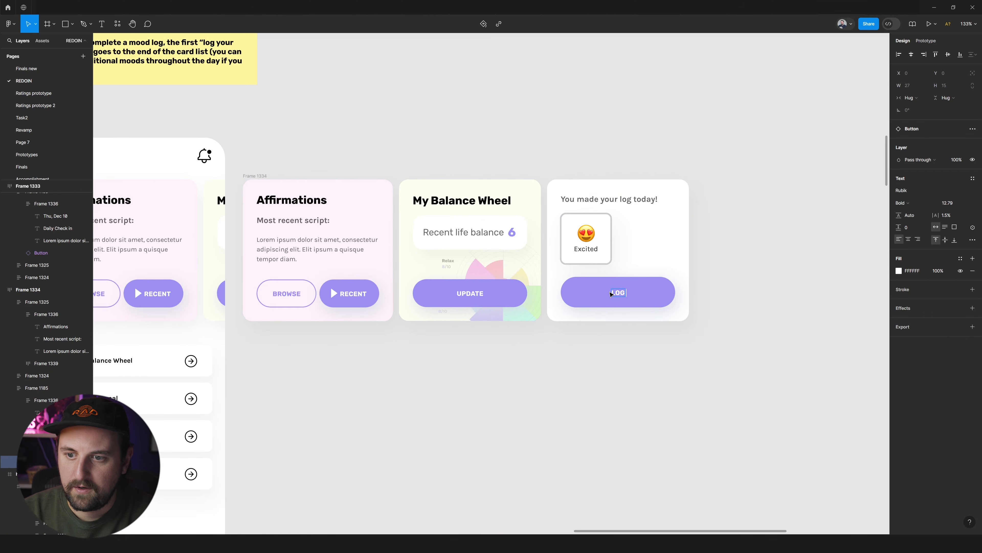
{"action": "key", "text": "Escape"}
{"action": "key", "text": "Escape"}
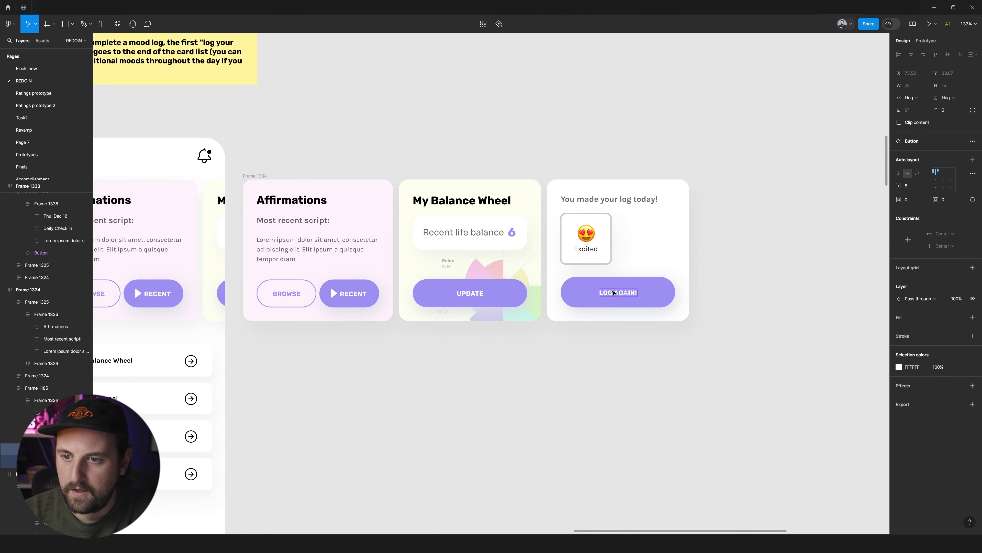
Switch the "LOG AGAIN!" button to the Ghost variant.
{"action": "left_click", "coordinate": [941, 178]}
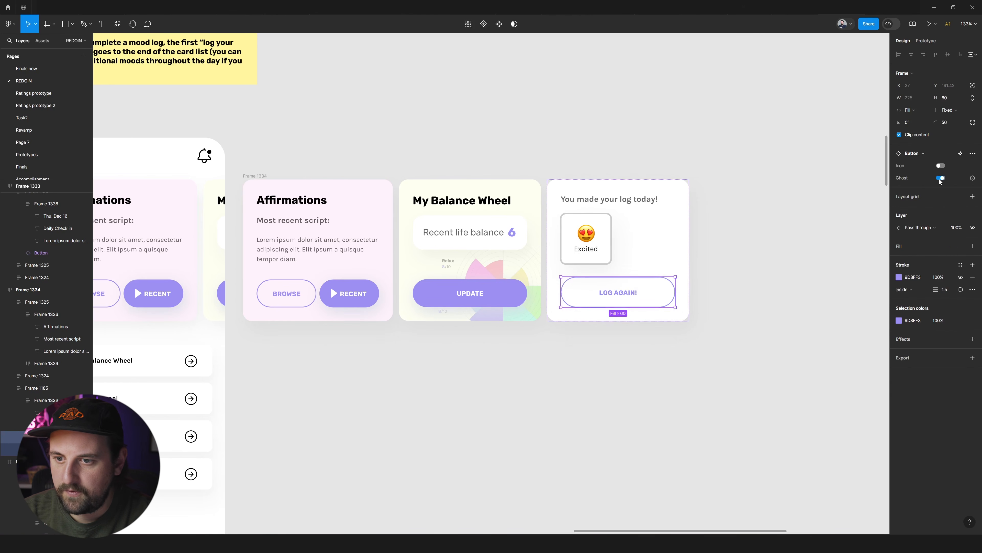
{"action": "left_click", "coordinate": [685, 266]}
{"action": "left_click", "coordinate": [784, 147]}
Try centring the heading and Excited tile inside the log card, and undo the alignment change.
{"action": "scroll", "coordinate": [784, 147], "scroll_direction": "down", "scroll_amount": 4}
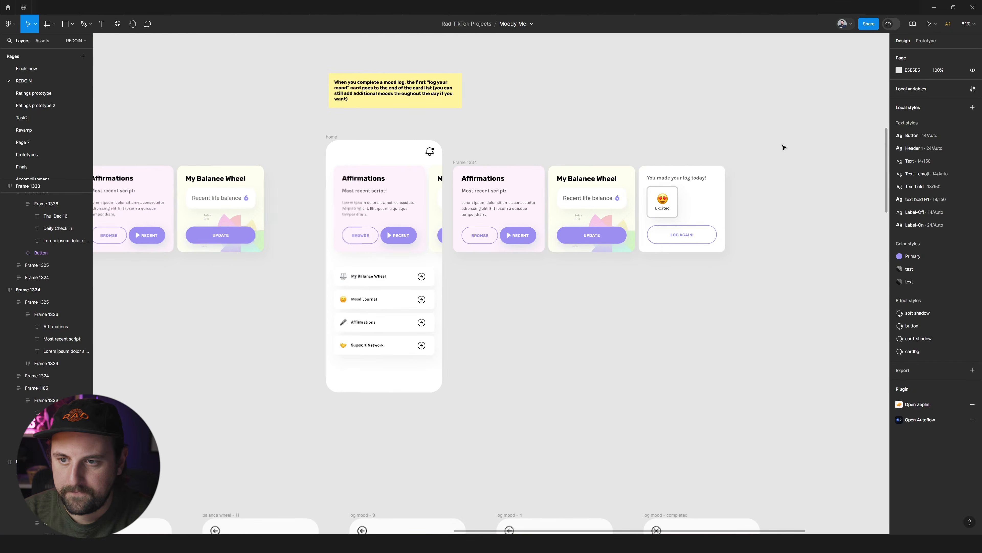
{"action": "double_click", "coordinate": [658, 188]}
{"action": "left_click", "coordinate": [944, 173]}
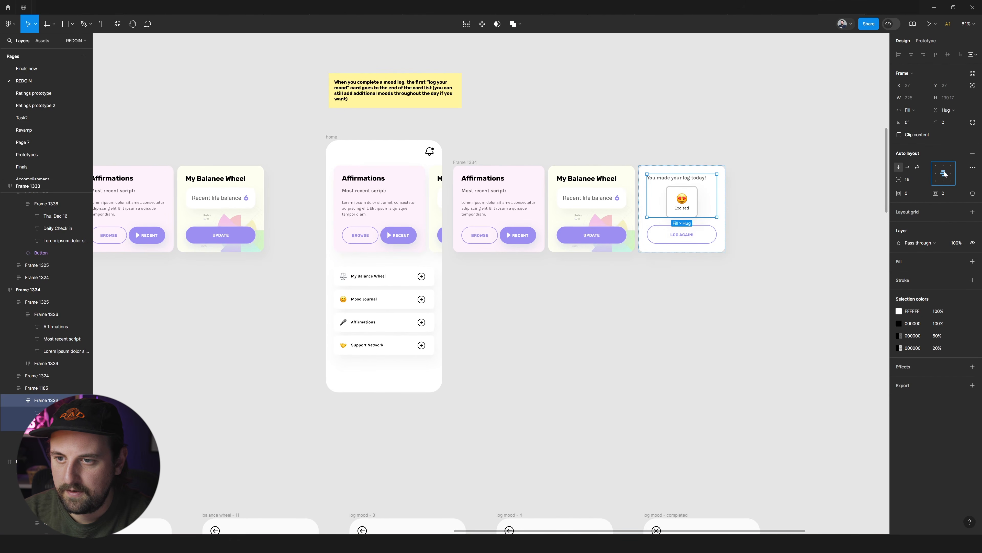
{"action": "scroll", "coordinate": [740, 232], "scroll_direction": "up", "scroll_amount": 4}
{"action": "key", "text": "ctrl+z"}
{"action": "key", "text": "ctrl+z"}
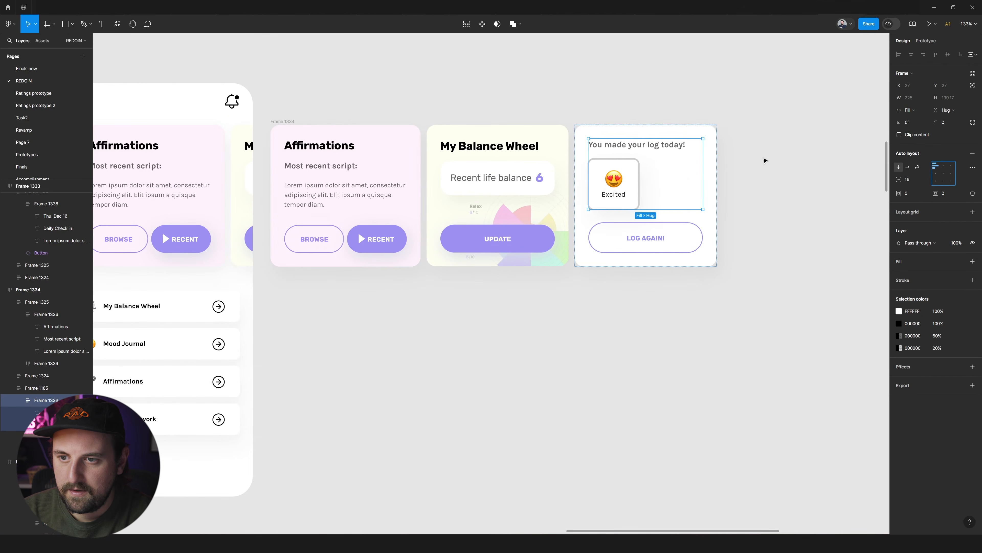
{"action": "left_click", "coordinate": [763, 160]}
Add auto layout to the Excited tile and arrange its emoji and label horizontally.
{"action": "double_click", "coordinate": [635, 174]}
{"action": "double_click", "coordinate": [636, 177]}
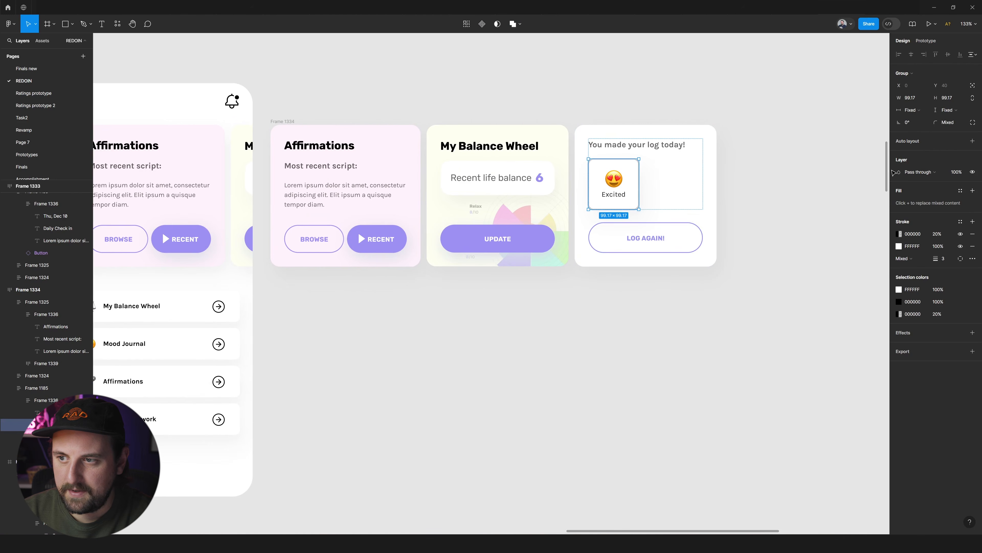
{"action": "double_click", "coordinate": [615, 180]}
{"action": "left_click", "coordinate": [620, 174]}
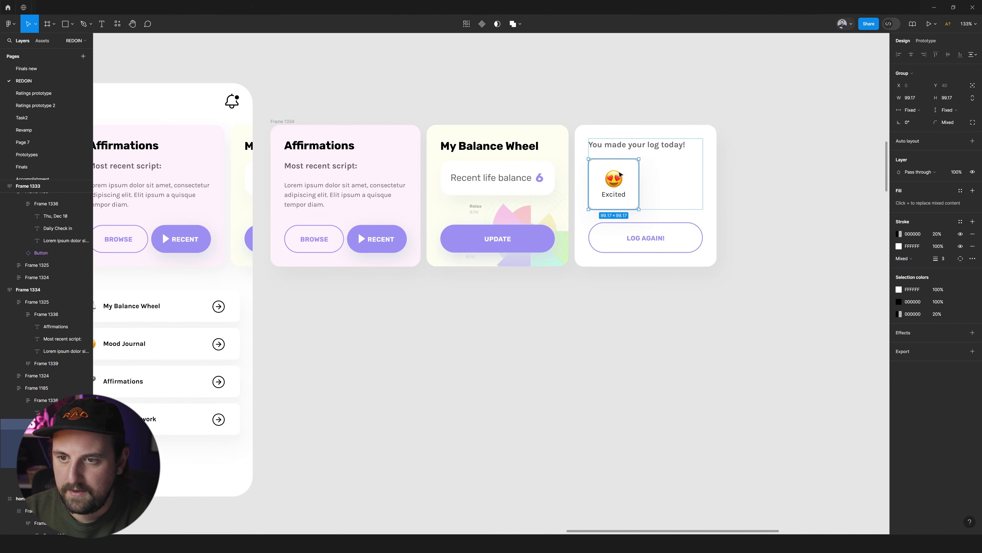
{"action": "double_click", "coordinate": [617, 196]}
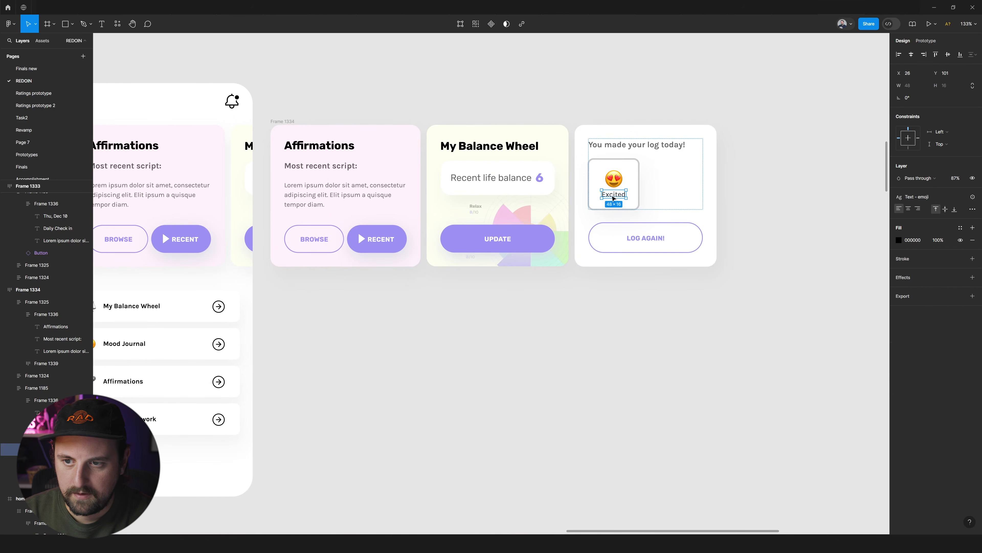
{"action": "key", "text": "Escape"}
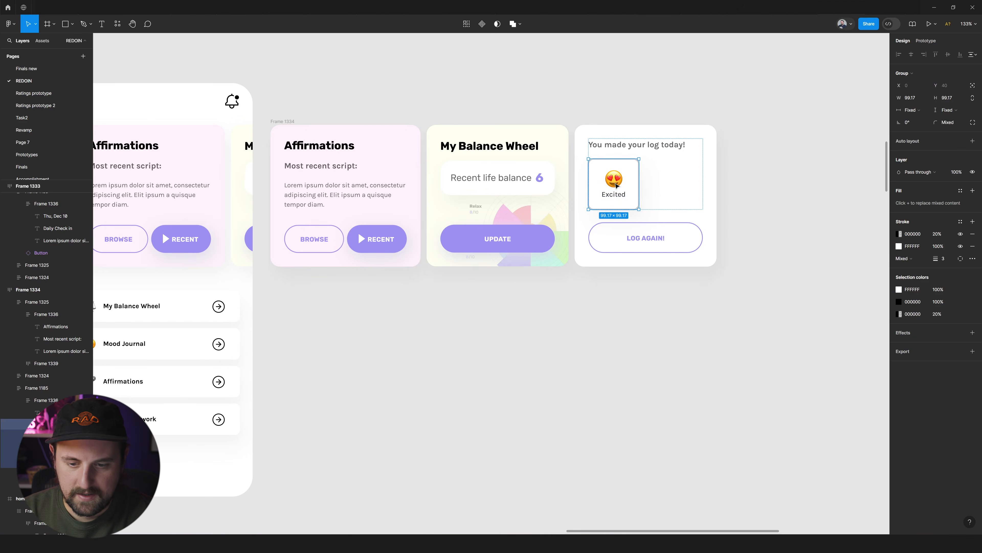
{"action": "key", "text": "shift+a"}
{"action": "left_click", "coordinate": [907, 167]}
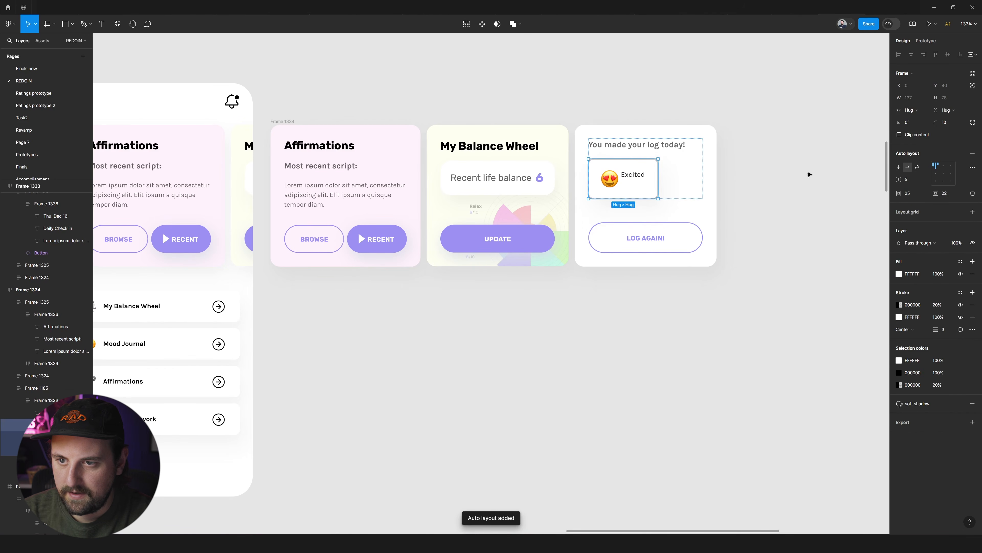
{"action": "left_click", "coordinate": [780, 167]}
Apply the Affirmations card heading's text style to the Excited label in the log card.
{"action": "scroll", "coordinate": [748, 167], "scroll_direction": "up", "scroll_amount": 2}
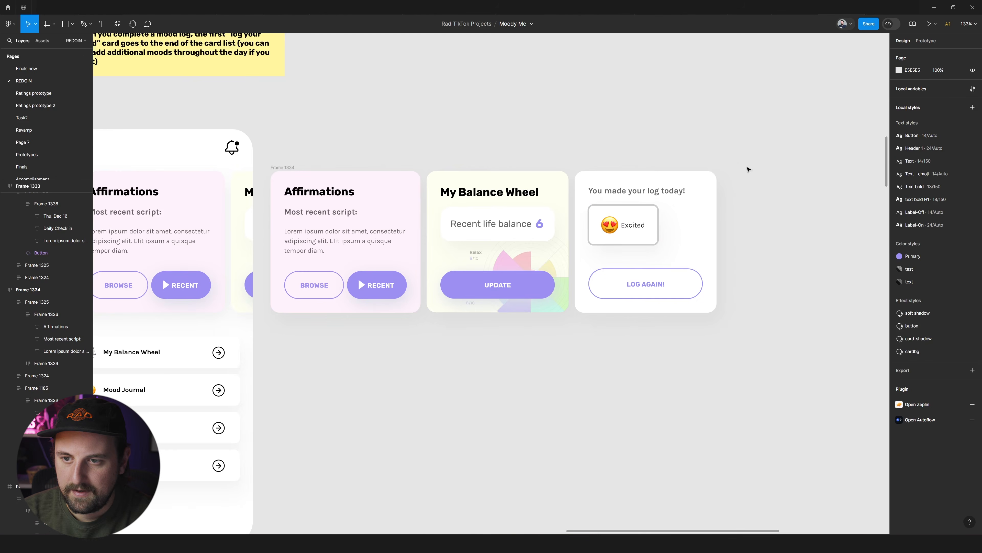
{"action": "scroll", "coordinate": [663, 195], "scroll_direction": "up", "scroll_amount": 3}
{"action": "scroll", "coordinate": [657, 189], "scroll_direction": "right", "scroll_amount": 2}
{"action": "left_click", "coordinate": [552, 248]}
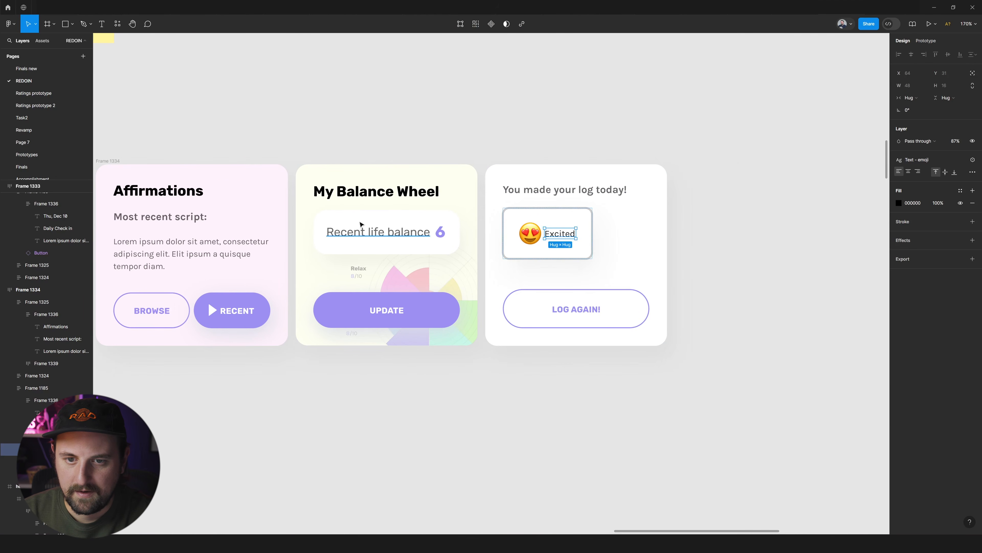
{"action": "left_click", "coordinate": [187, 195]}
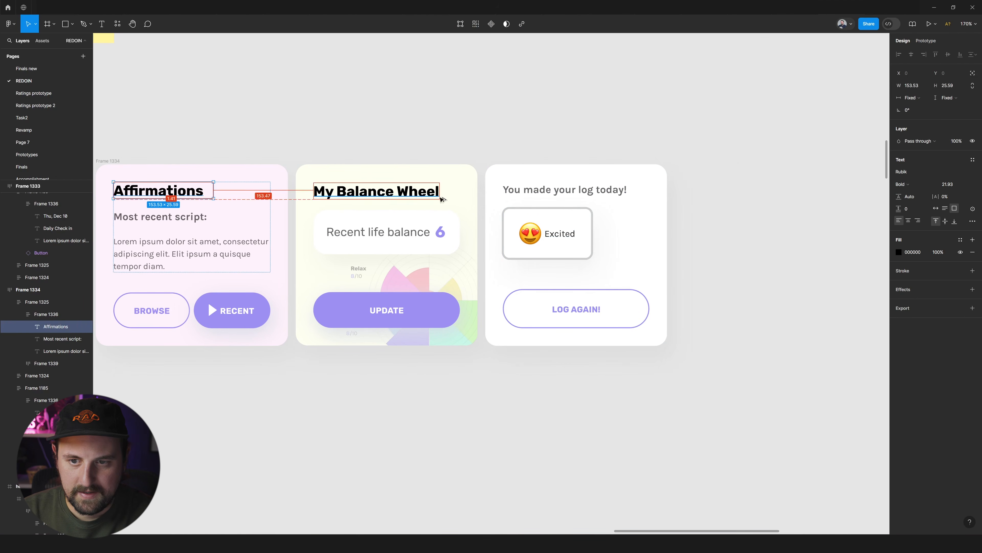
{"action": "left_click", "coordinate": [567, 233]}
{"action": "key", "text": "ctrl+alt+v"}
{"action": "left_click", "coordinate": [747, 228]}
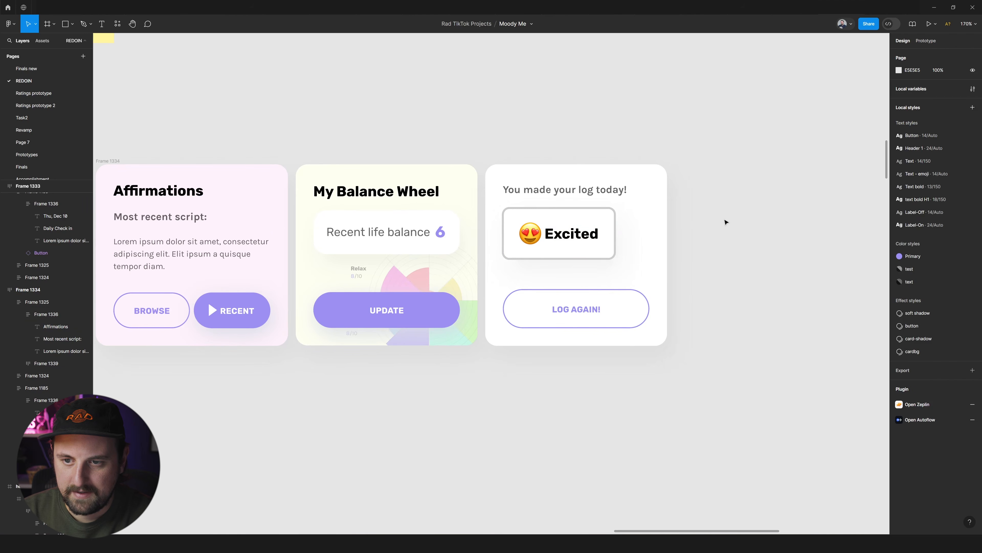
Examine the log card's content alongside the mood log screens and the mood history timeline.
{"action": "scroll", "coordinate": [712, 219], "scroll_direction": "down", "scroll_amount": 3}
{"action": "left_click", "coordinate": [639, 236]}
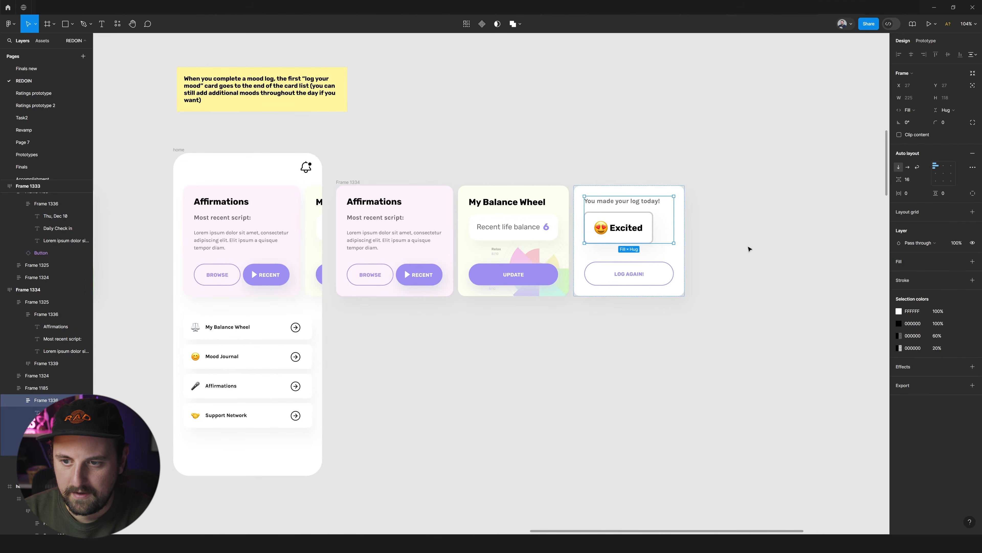
{"action": "left_click", "coordinate": [649, 270]}
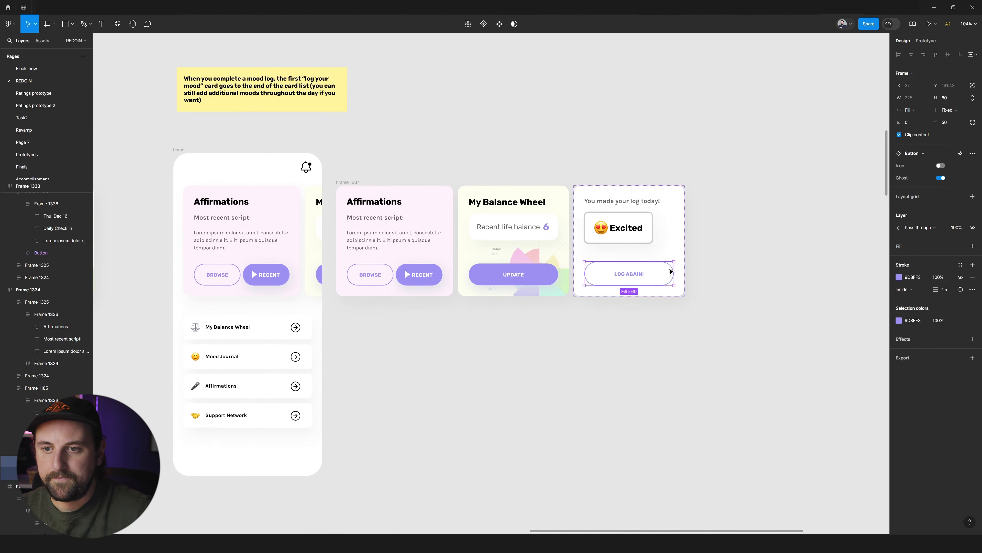
{"action": "scroll", "coordinate": [671, 271], "scroll_direction": "down", "scroll_amount": 2}
{"action": "scroll", "coordinate": [603, 240], "scroll_direction": "down", "scroll_amount": 20}
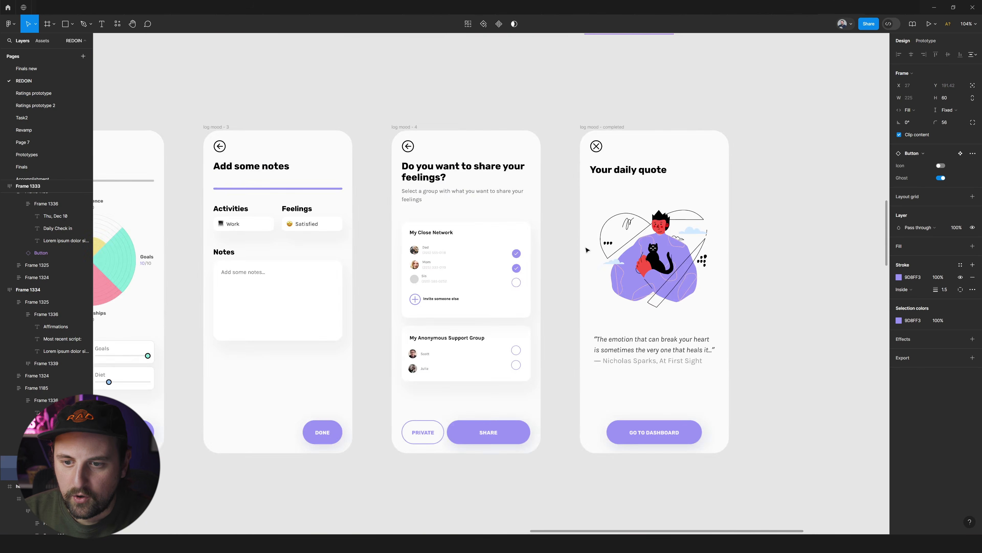
{"action": "scroll", "coordinate": [645, 239], "scroll_direction": "down", "scroll_amount": 5}
{"action": "scroll", "coordinate": [260, 368], "scroll_direction": "up", "scroll_amount": 5}
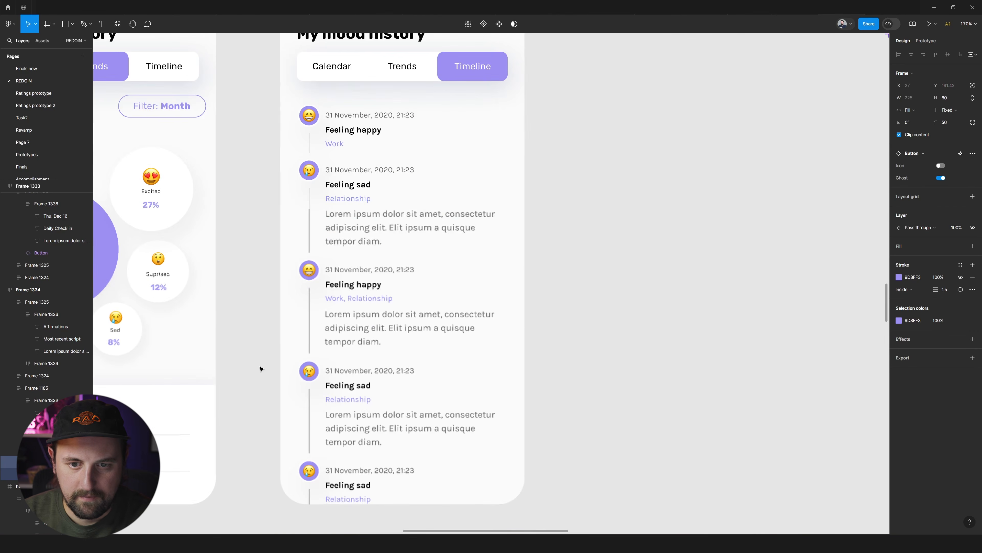
{"action": "scroll", "coordinate": [318, 249], "scroll_direction": "down", "scroll_amount": 4}
{"action": "scroll", "coordinate": [572, 133], "scroll_direction": "up", "scroll_amount": 10}
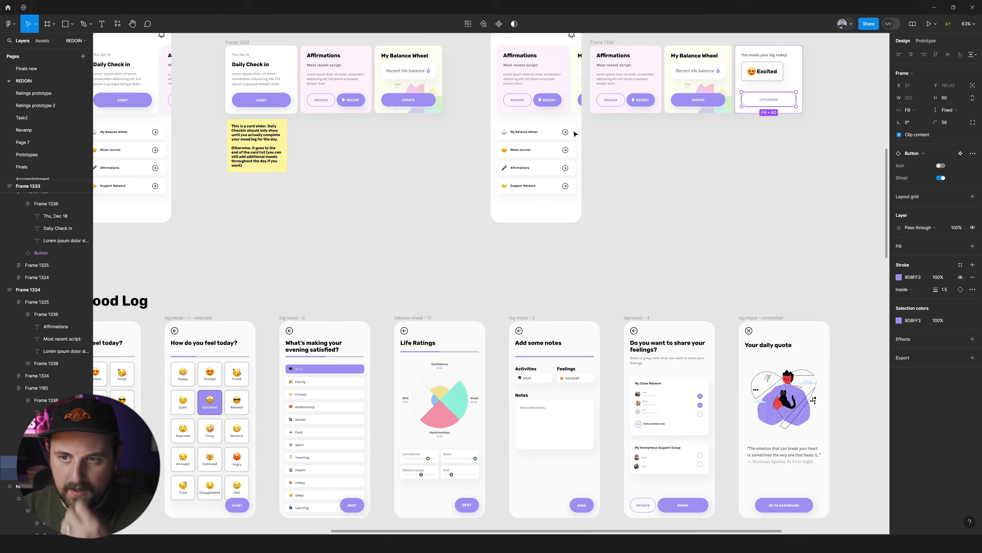
Replace the log card's single "LOG AGAIN!" button with a copy of the Affirmations card's BROWSE and RECENT button pair.
{"action": "scroll", "coordinate": [558, 98], "scroll_direction": "up", "scroll_amount": 5}
{"action": "left_click", "coordinate": [402, 134]}
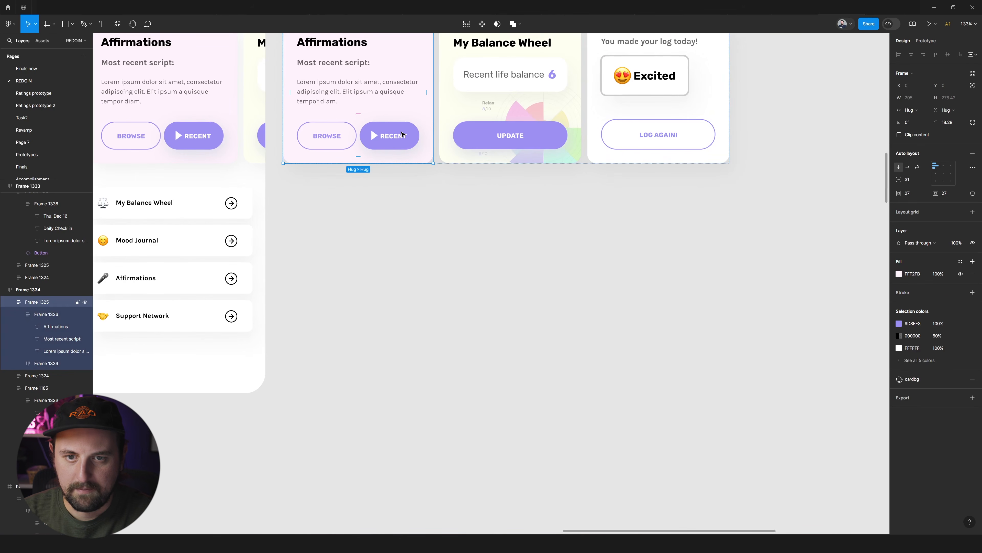
{"action": "scroll", "coordinate": [688, 107], "scroll_direction": "up", "scroll_amount": 2}
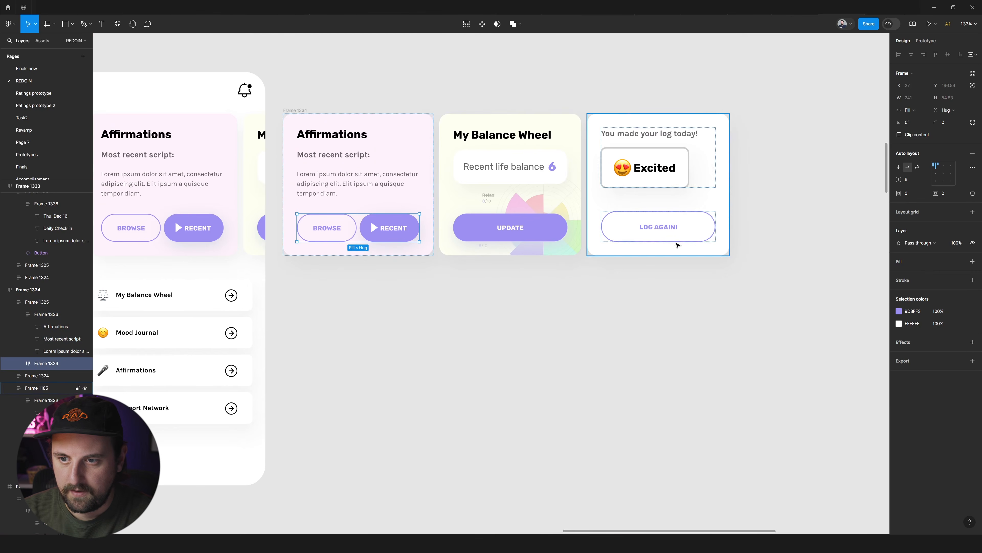
{"action": "left_click", "coordinate": [678, 242]}
{"action": "key", "text": "ctrl+v"}
{"action": "left_click", "coordinate": [673, 201]}
{"action": "key", "text": "Delete"}
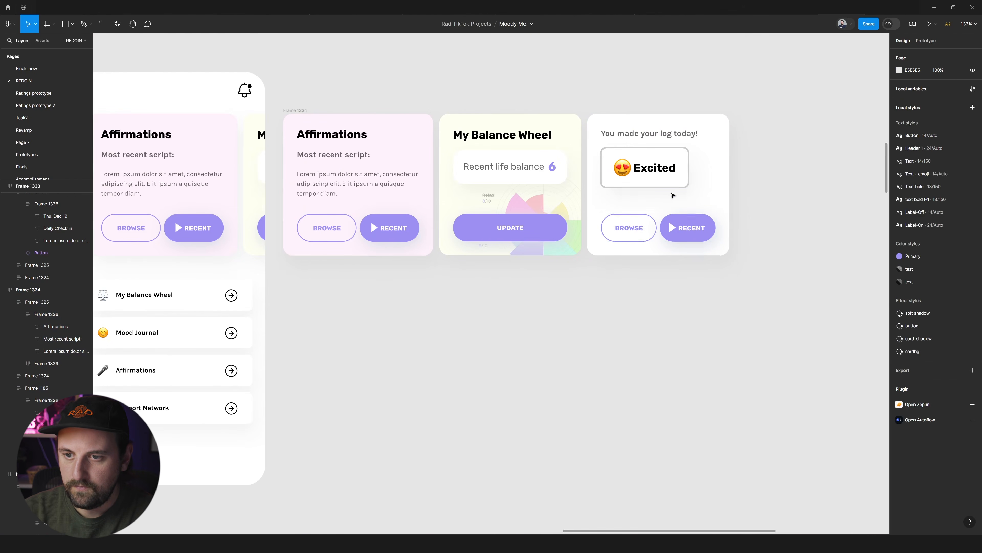
Relabel the log card's BROWSE button as "LOG AGAIN" and its RECENT button as "VIEW".
{"action": "double_click", "coordinate": [629, 228]}
{"action": "double_click", "coordinate": [628, 228]}
{"action": "type", "text": "LOG AGAIN"}
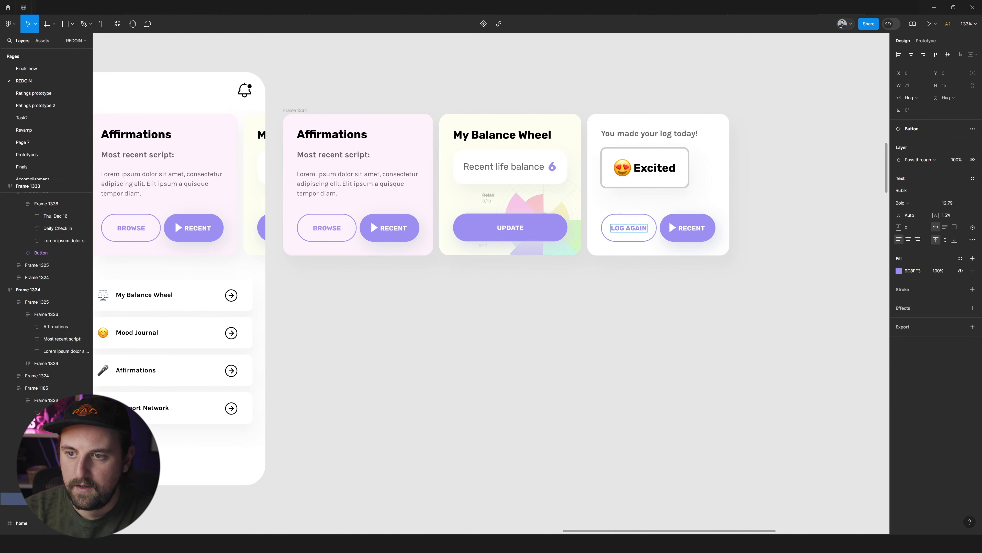
{"action": "double_click", "coordinate": [692, 228]}
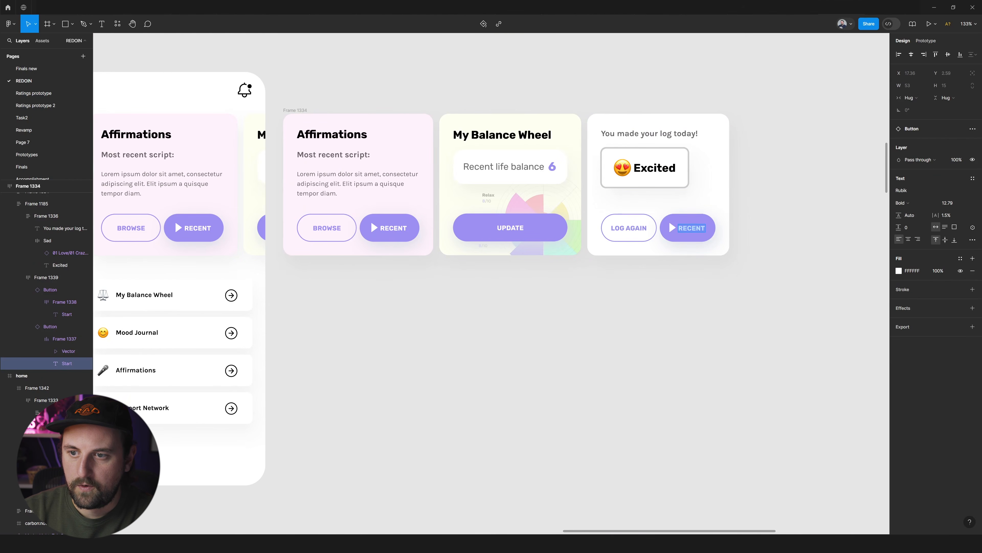
{"action": "type", "text": "VIEW"}
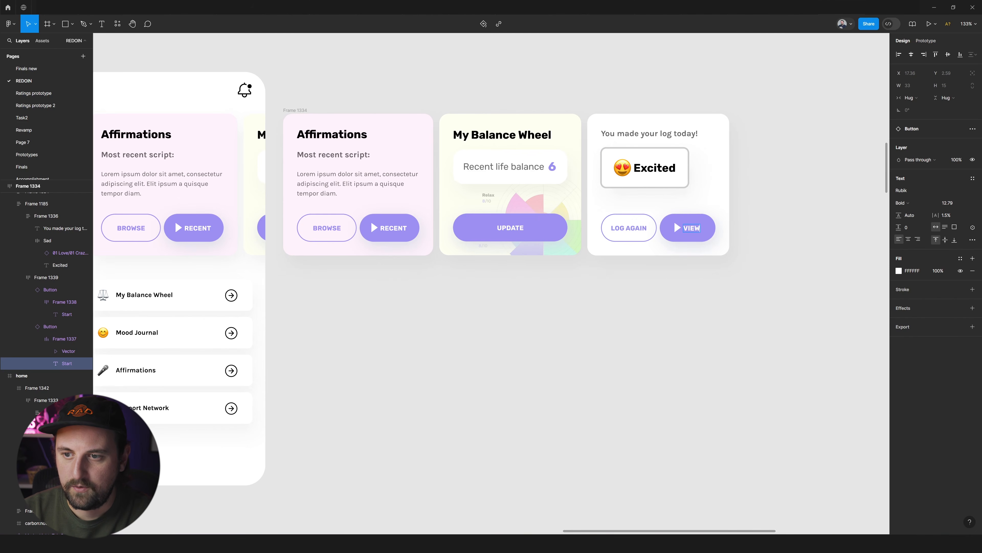
Remove the play icon from the log card's VIEW button.
{"action": "left_click", "coordinate": [683, 232]}
{"action": "double_click", "coordinate": [679, 229]}
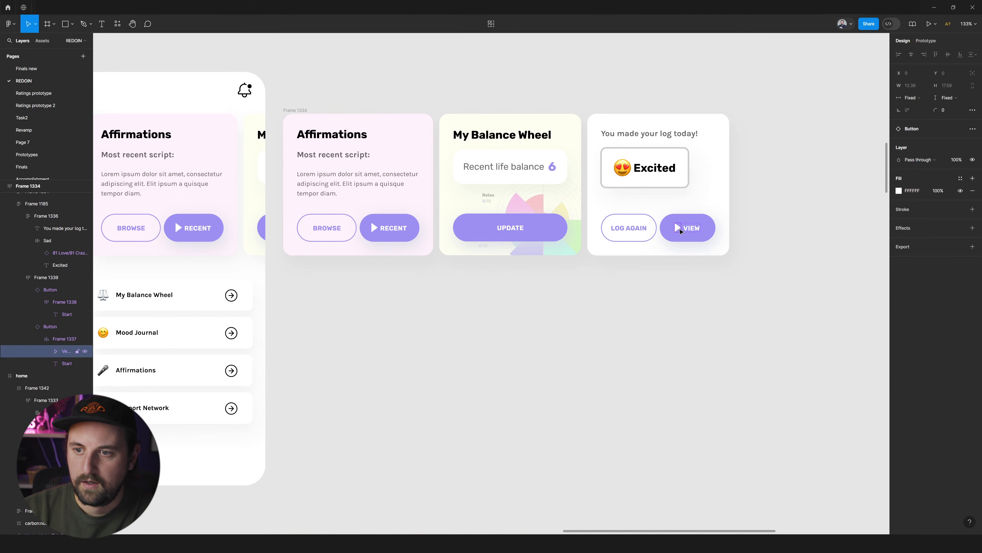
{"action": "key", "text": "Delete"}
Increase the auto layout spacing between the "You made your log today!" heading and the Excited tile.
{"action": "scroll", "coordinate": [804, 205], "scroll_direction": "up", "scroll_amount": 2}
{"action": "scroll", "coordinate": [634, 220], "scroll_direction": "up", "scroll_amount": 2}
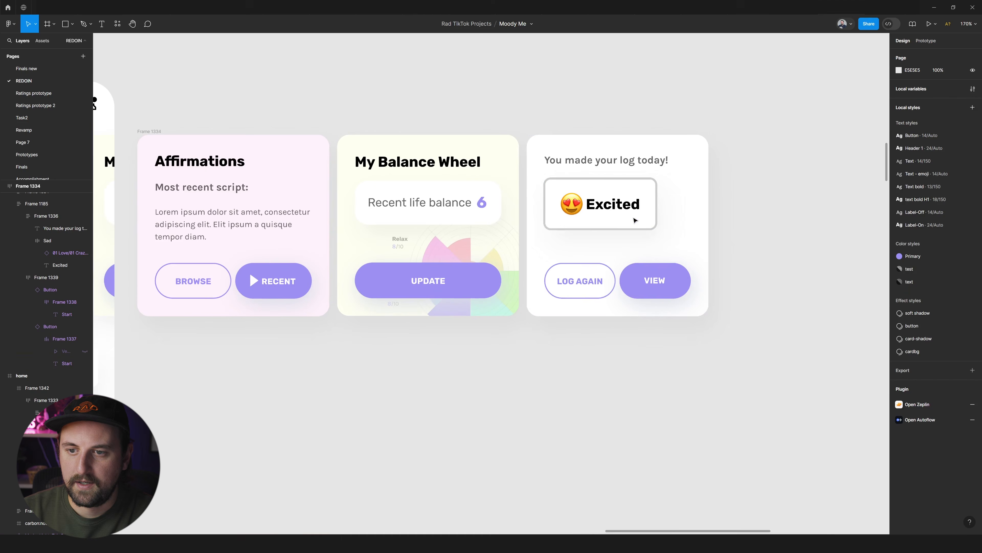
{"action": "left_click", "coordinate": [579, 282]}
{"action": "left_click", "coordinate": [604, 200]}
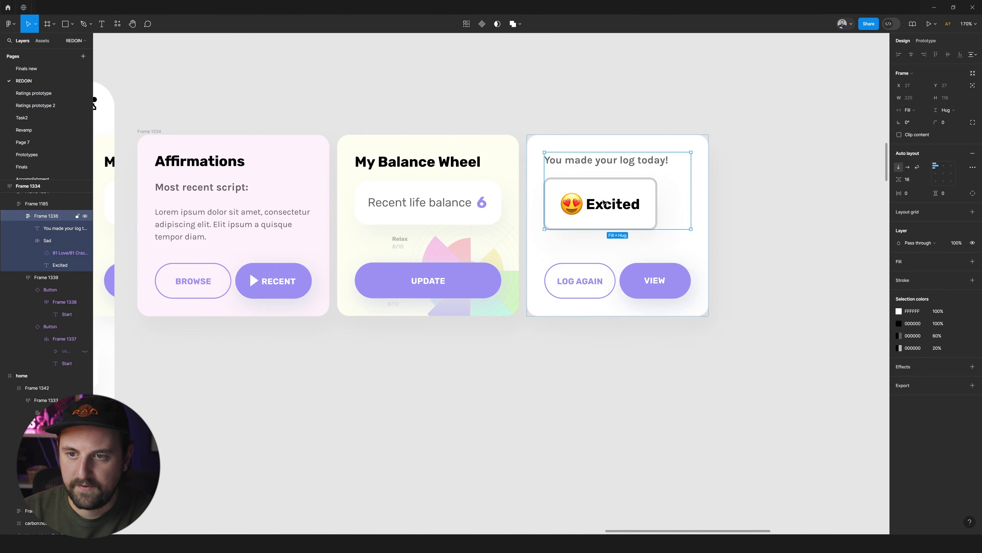
{"action": "left_click_drag", "start_coordinate": [899, 179], "coordinate": [907, 178]}
{"action": "left_click", "coordinate": [763, 164]}
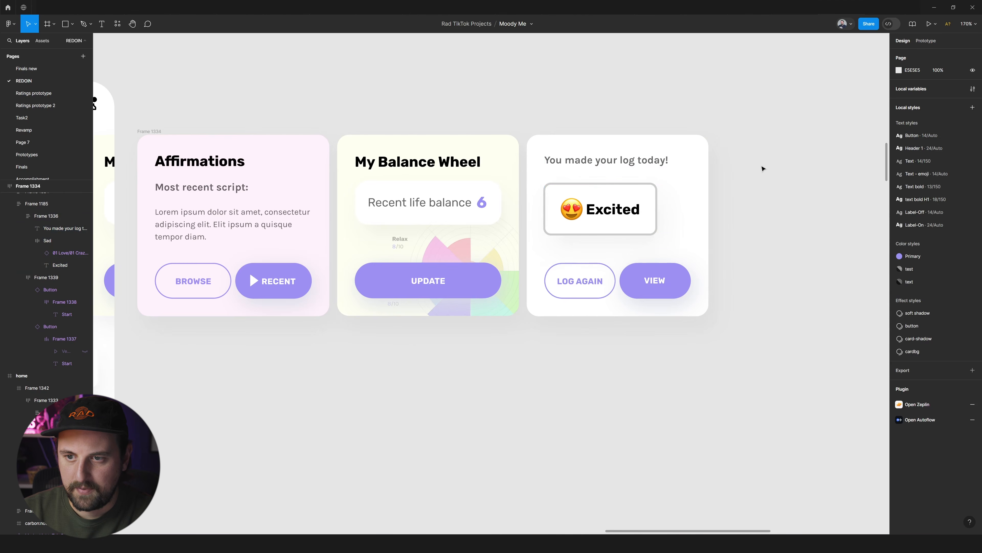
Move the first Dashboard card slider, Frame 1333, and the note below it closer to the first home screen.
{"action": "scroll", "coordinate": [761, 164], "scroll_direction": "down", "scroll_amount": 5}
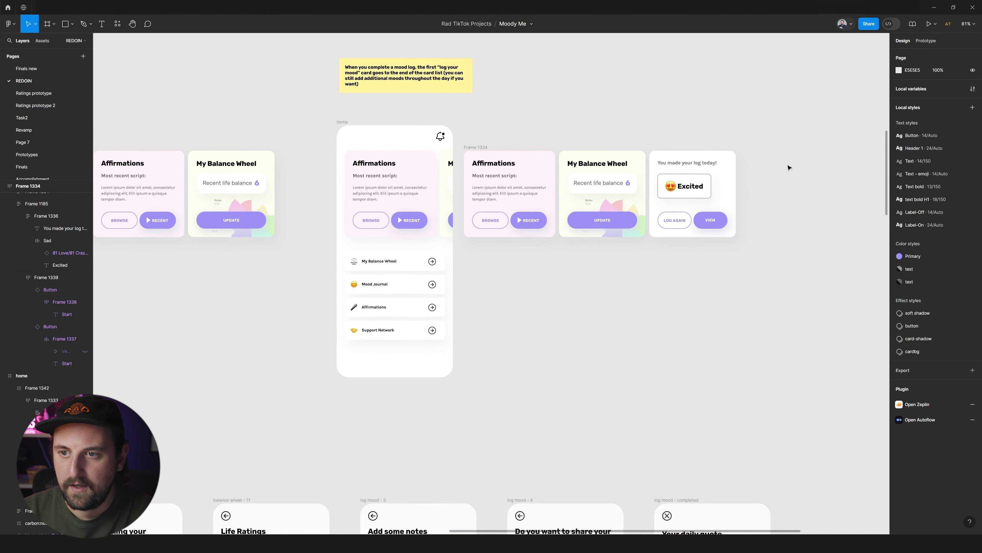
{"action": "scroll", "coordinate": [619, 190], "scroll_direction": "left", "scroll_amount": 2}
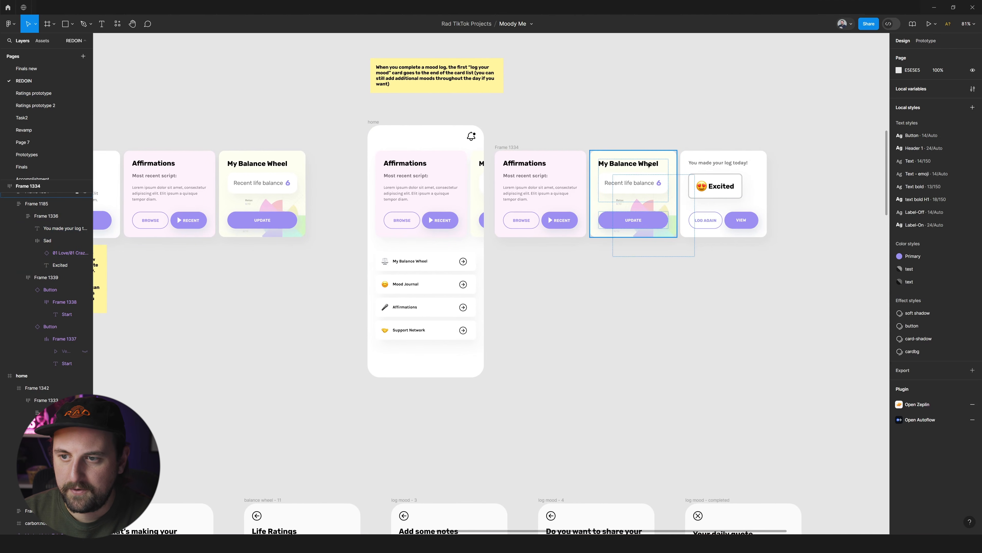
{"action": "left_click", "coordinate": [725, 224]}
{"action": "left_click", "coordinate": [805, 217]}
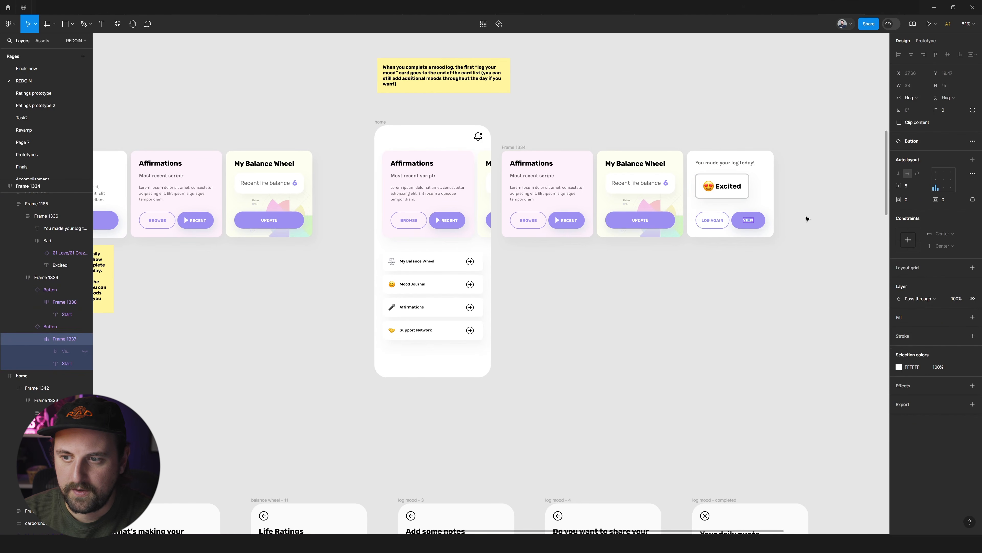
{"action": "scroll", "coordinate": [739, 197], "scroll_direction": "left", "scroll_amount": 5}
{"action": "scroll", "coordinate": [585, 180], "scroll_direction": "down", "scroll_amount": 5}
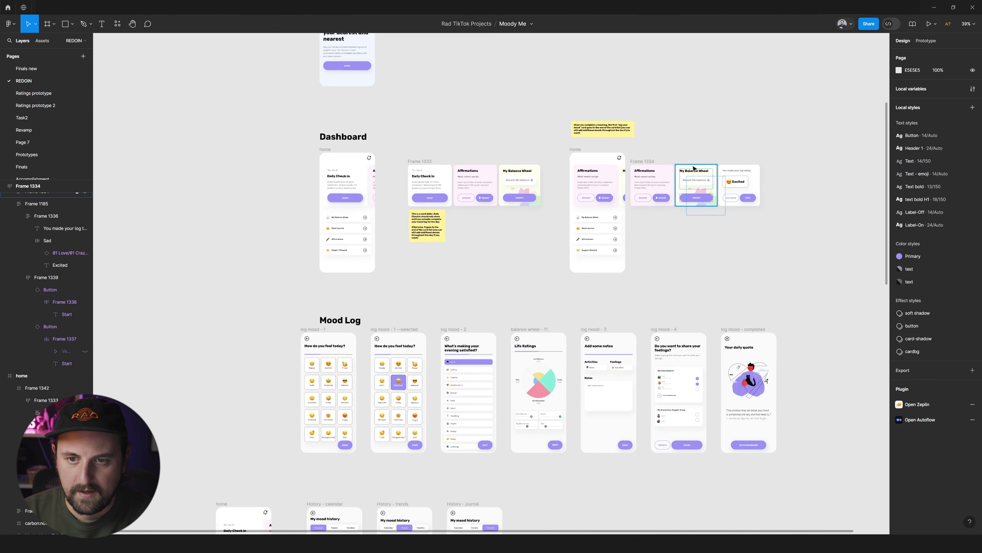
{"action": "scroll", "coordinate": [677, 175], "scroll_direction": "right", "scroll_amount": 2}
{"action": "left_click_drag", "start_coordinate": [309, 237], "coordinate": [324, 250]}
{"action": "left_click_drag", "start_coordinate": [387, 200], "coordinate": [364, 201]}
Delete the second paragraph of the card slider note, keeping only the text about the Daily Checkin showing until the log is complete.
{"action": "scroll", "coordinate": [323, 221], "scroll_direction": "up", "scroll_amount": 5}
{"action": "double_click", "coordinate": [336, 223]}
{"action": "left_click", "coordinate": [336, 223]}
{"action": "left_click_drag", "start_coordinate": [393, 224], "coordinate": [398, 310]}
{"action": "key", "text": "BackSpace"}
{"action": "left_click", "coordinate": [477, 314]}
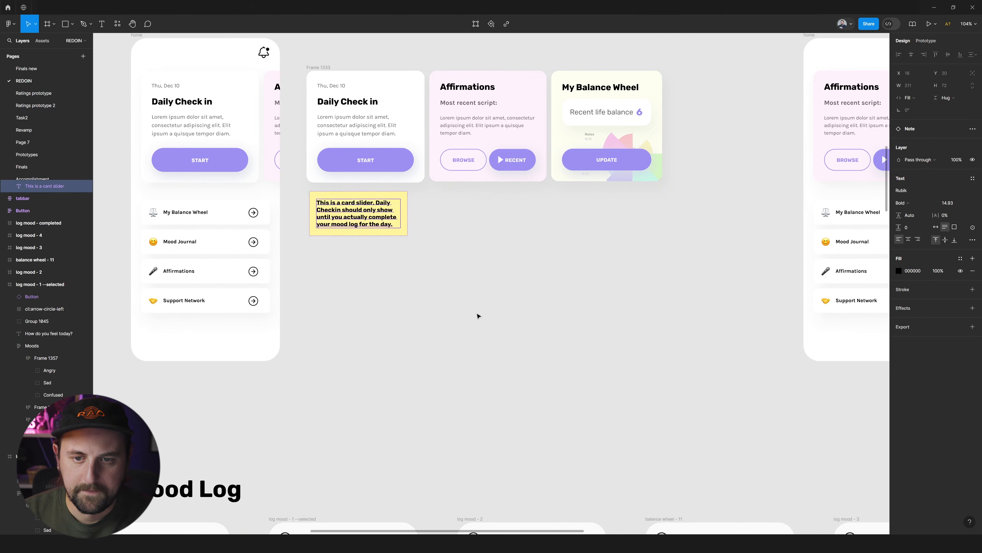
{"action": "left_click", "coordinate": [477, 307]}
Duplicate the second Dashboard home screen and place the copy beyond Frame 1334 in the same row.
{"action": "scroll", "coordinate": [473, 233], "scroll_direction": "down", "scroll_amount": 2}
{"action": "scroll", "coordinate": [473, 236], "scroll_direction": "down", "scroll_amount": 2}
{"action": "scroll", "coordinate": [472, 235], "scroll_direction": "right", "scroll_amount": 10}
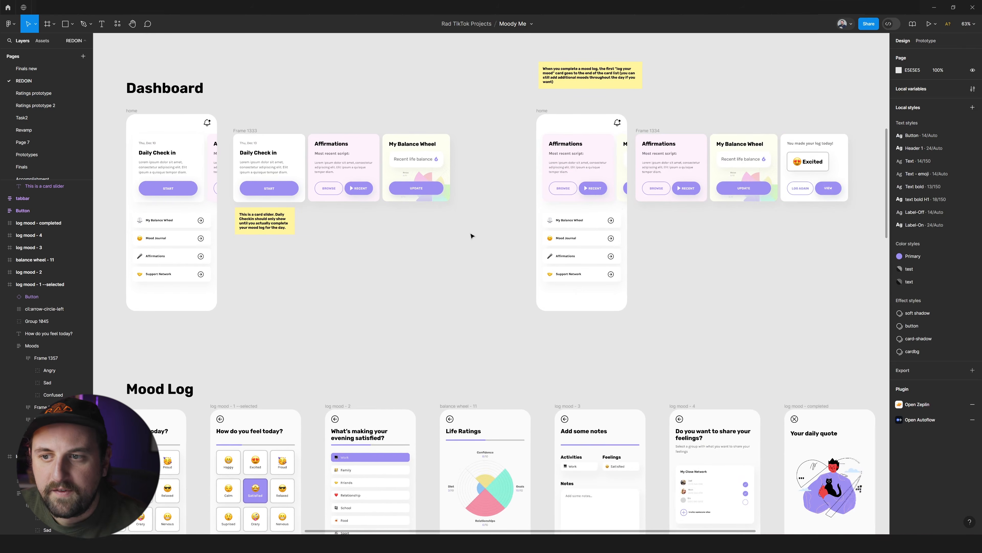
{"action": "scroll", "coordinate": [377, 263], "scroll_direction": "up", "scroll_amount": 4}
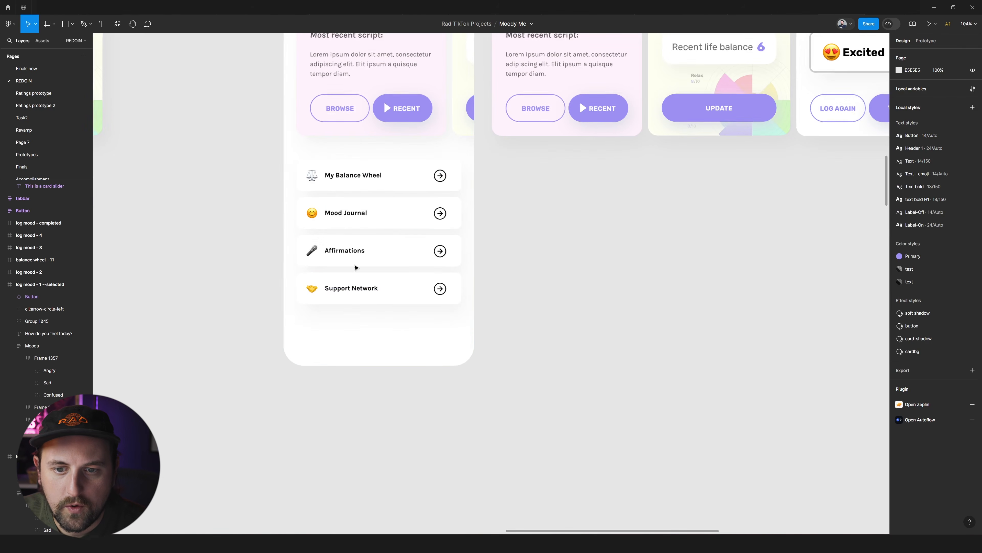
{"action": "scroll", "coordinate": [354, 282], "scroll_direction": "down", "scroll_amount": 5}
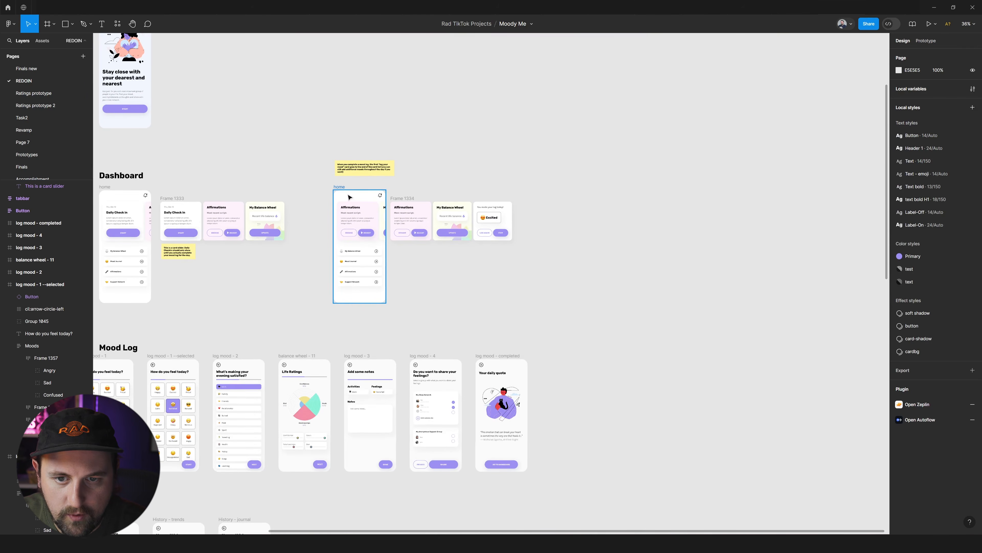
{"action": "left_click", "coordinate": [339, 188]}
{"action": "left_click_drag", "start_coordinate": [344, 196], "coordinate": [575, 205]}
{"action": "left_click", "coordinate": [339, 188]}
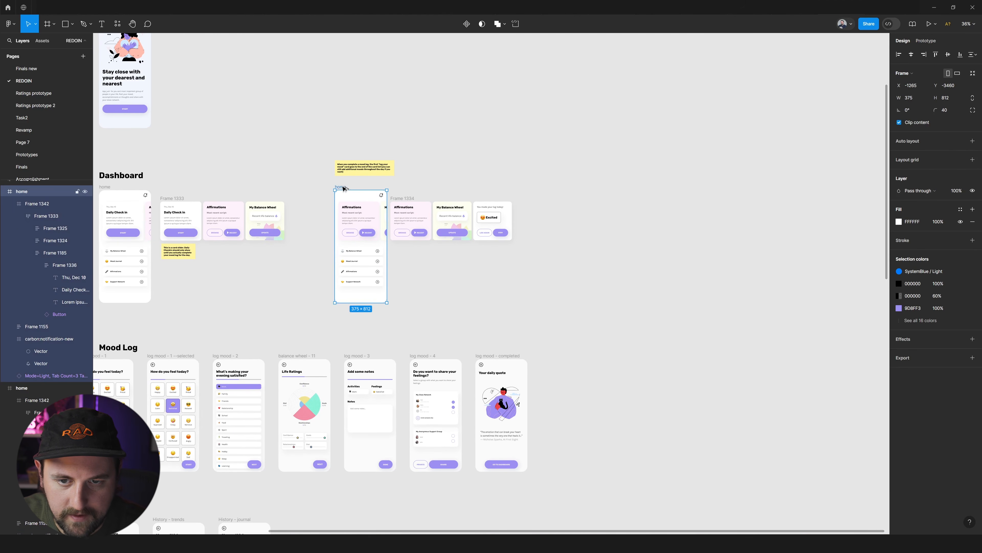
{"action": "left_click_drag", "start_coordinate": [413, 187], "coordinate": [544, 188]}
Duplicate the mood log note and place the copy above the new home screen.
{"action": "left_click_drag", "start_coordinate": [366, 168], "coordinate": [497, 174]}
{"action": "left_click", "coordinate": [378, 157]}
{"action": "left_click_drag", "start_coordinate": [358, 161], "coordinate": [560, 169]}
Rewrite the copied note as "When someone from the support network has sent a message, this is the state!" and place it, 298 wide, beside Support Network.
{"action": "scroll", "coordinate": [591, 173], "scroll_direction": "up", "scroll_amount": 5}
{"action": "double_click", "coordinate": [558, 175]}
{"action": "type", "text": "Whe"}
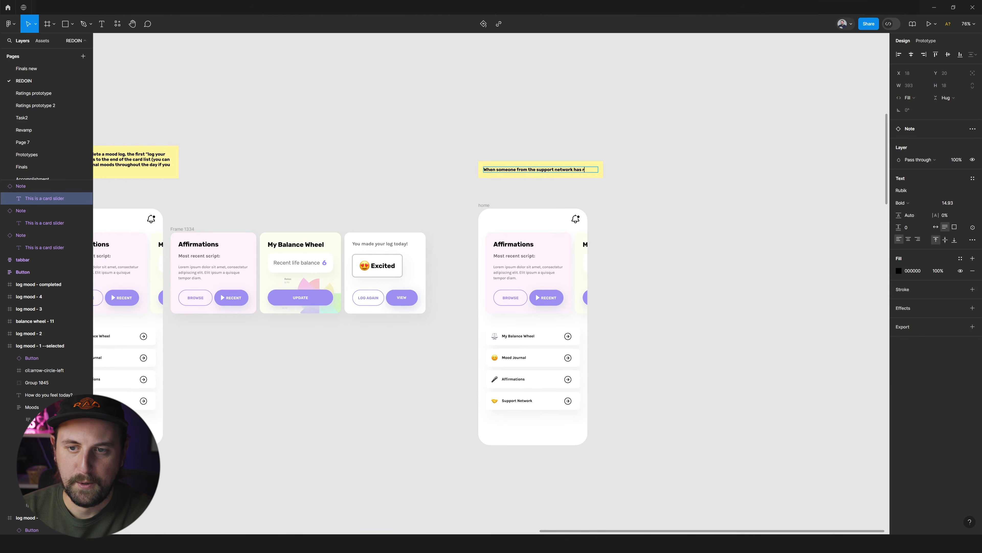
{"action": "type", "text": "a message, this is the stae"}
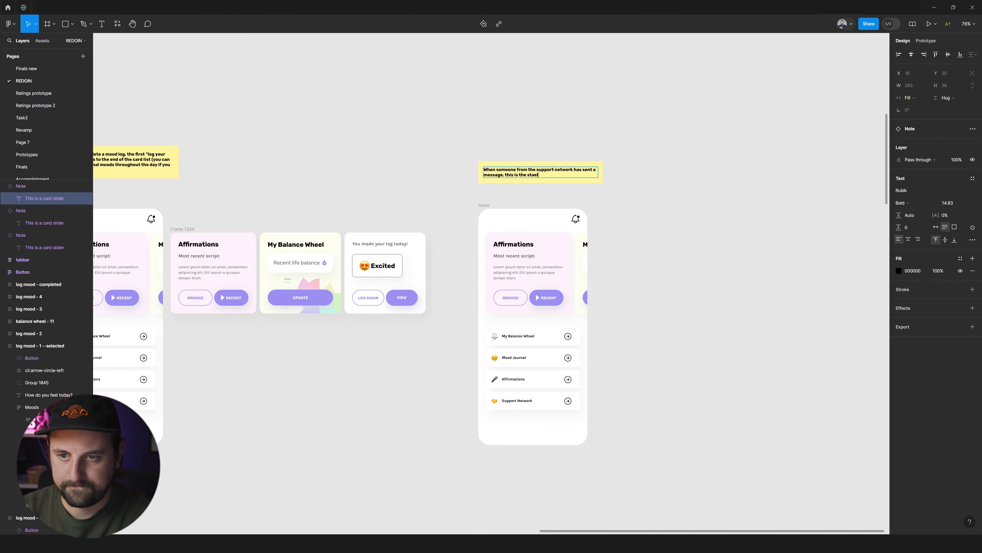
{"action": "key", "text": "Escape"}
{"action": "key", "text": "Escape"}
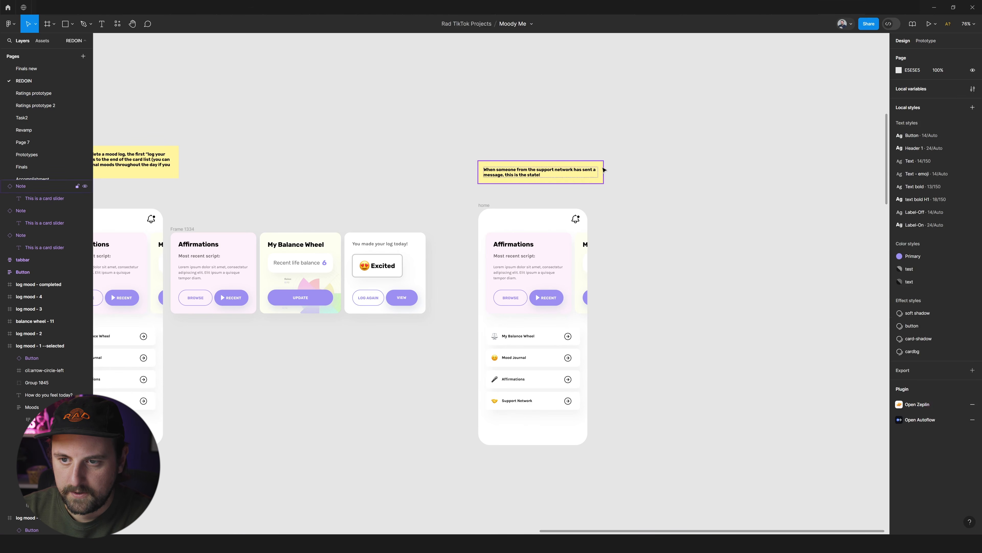
{"action": "left_click_drag", "start_coordinate": [603, 170], "coordinate": [627, 410]}
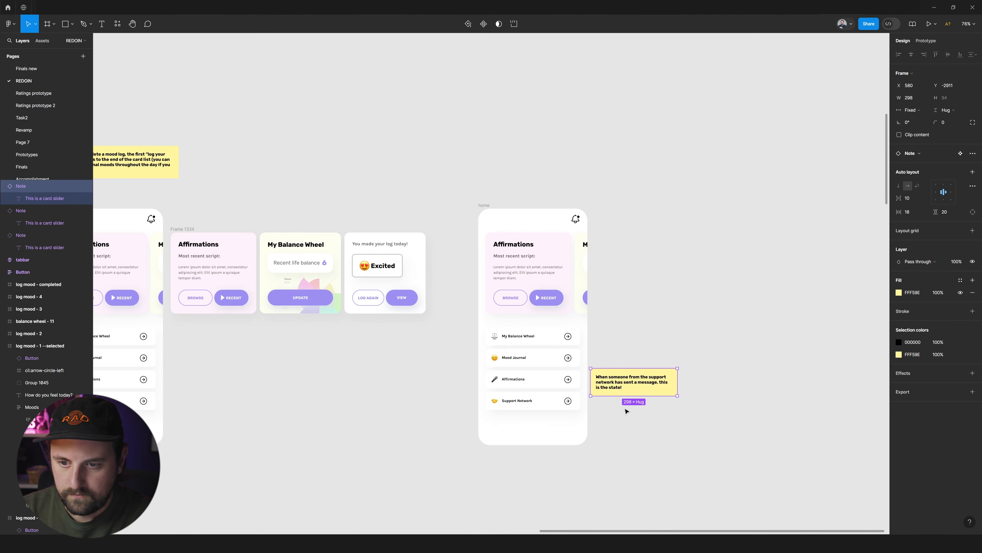
Open the main component of the Support Network list button on the new home screen.
{"action": "scroll", "coordinate": [565, 390], "scroll_direction": "up", "scroll_amount": 5}
{"action": "left_click", "coordinate": [491, 392]}
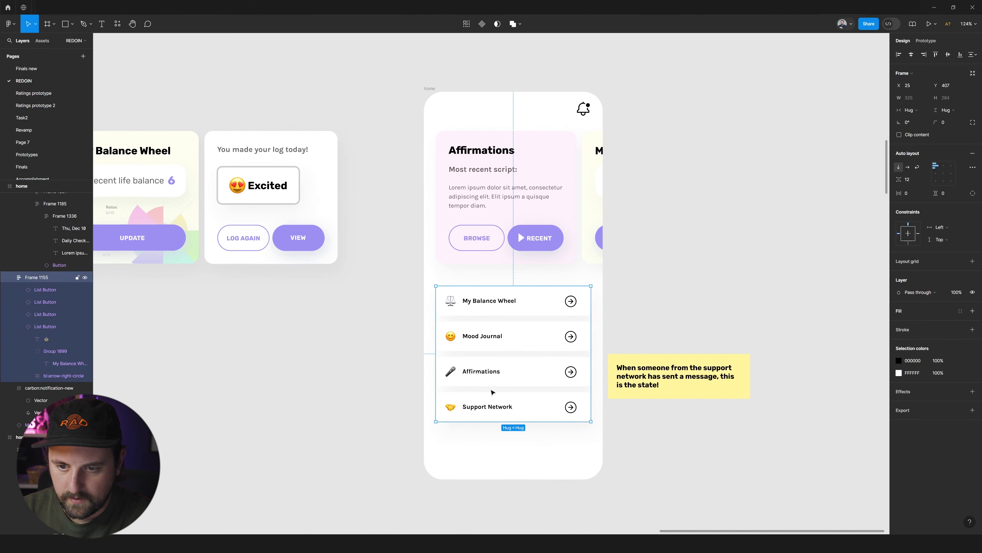
{"action": "left_click", "coordinate": [494, 403]}
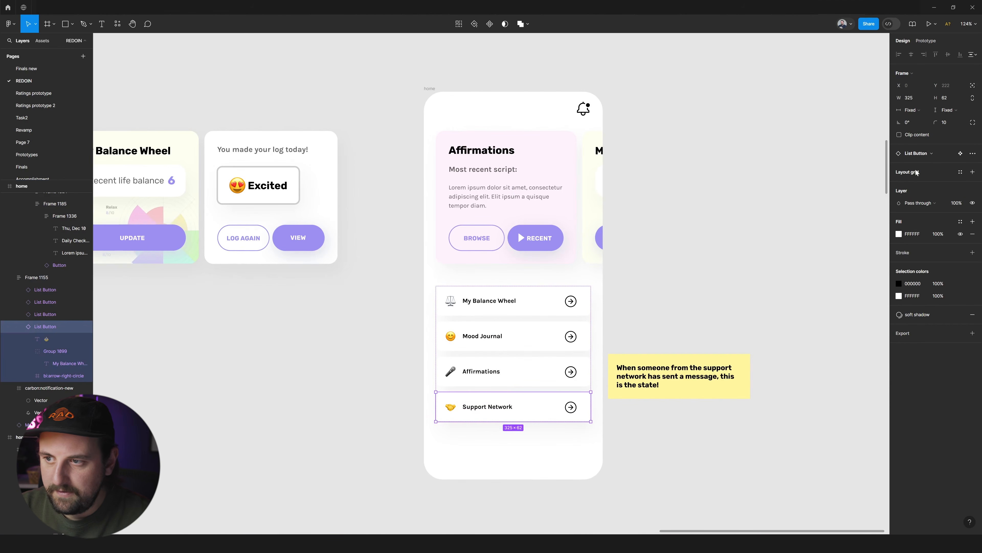
{"action": "left_click", "coordinate": [960, 154]}
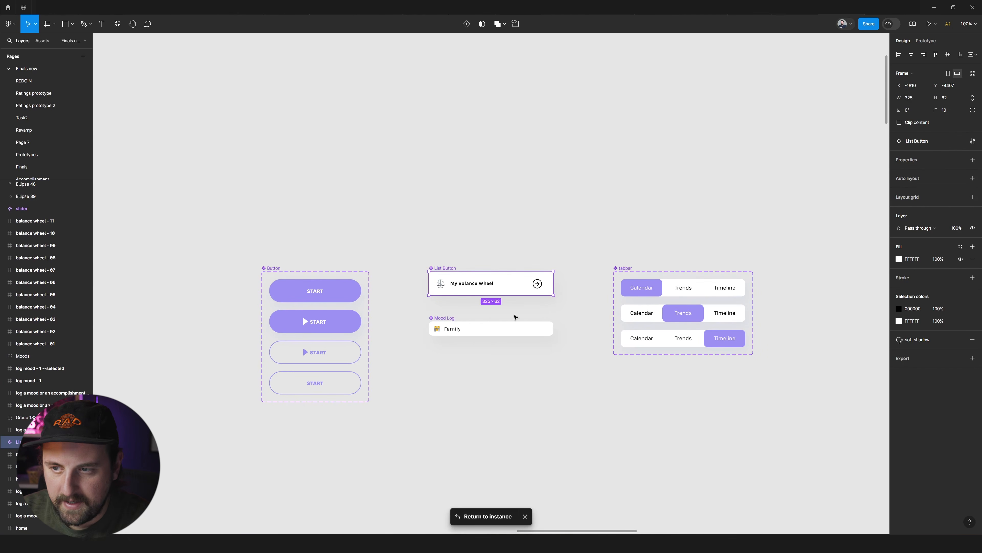
Add a variant property to the List Button component and name it Notification.
{"action": "scroll", "coordinate": [514, 316], "scroll_direction": "up", "scroll_amount": 5}
{"action": "left_click", "coordinate": [972, 160]}
{"action": "left_click", "coordinate": [922, 186]}
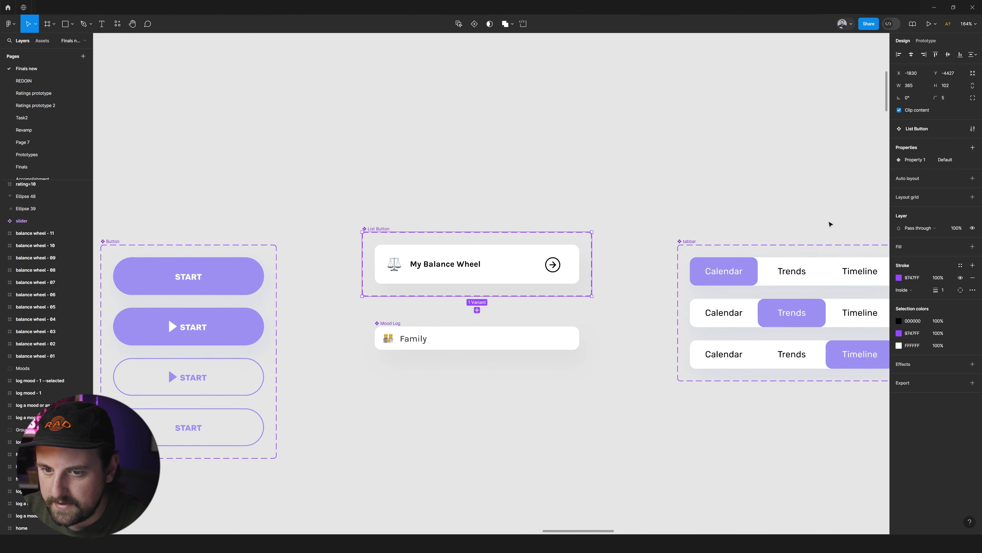
{"action": "double_click", "coordinate": [928, 159]}
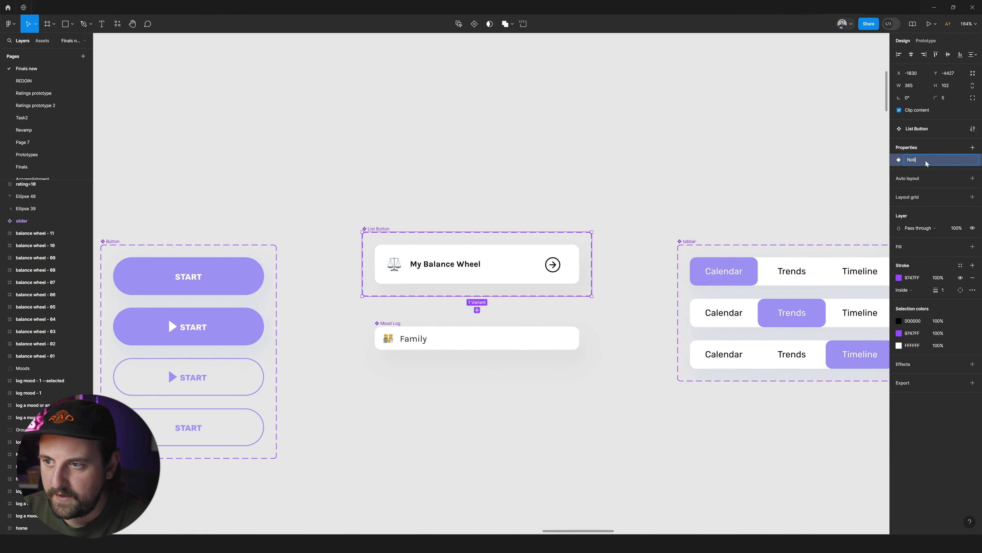
{"action": "type", "text": "Notification"}
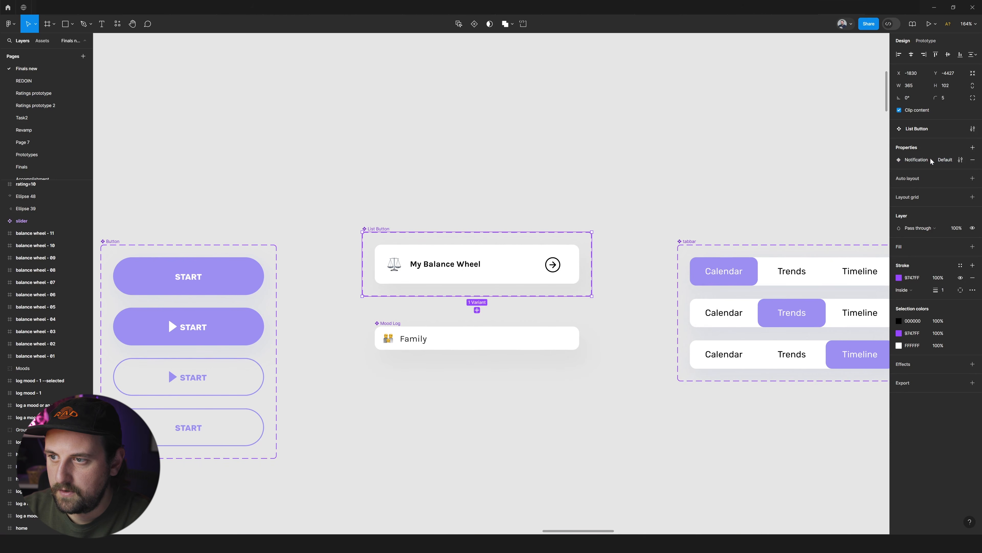
{"action": "key", "text": "Return"}
Set the existing List Button variant's Notification value to False and duplicate it as a Notification=True variant.
{"action": "left_click", "coordinate": [562, 251]}
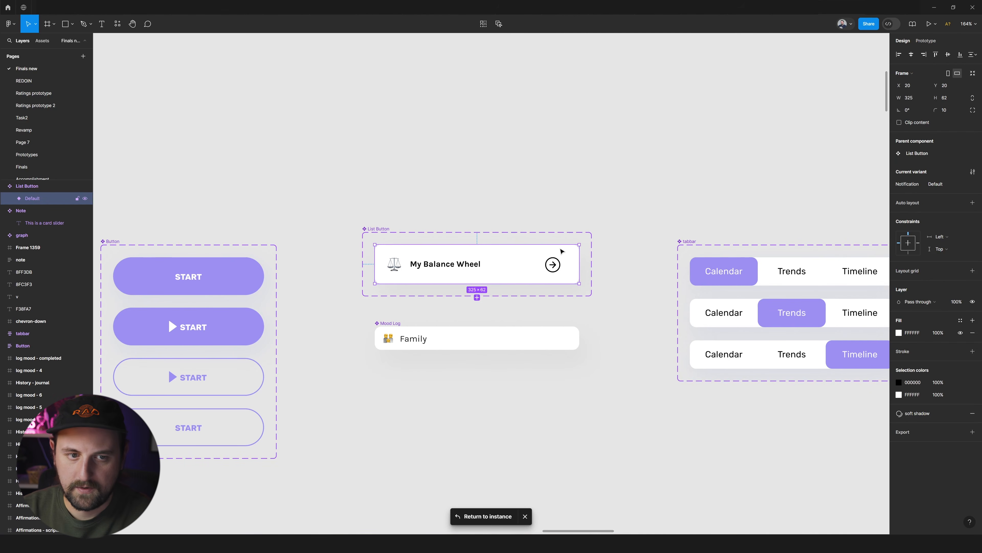
{"action": "key", "text": "ctrl+r"}
{"action": "type", "text": "Notification="}
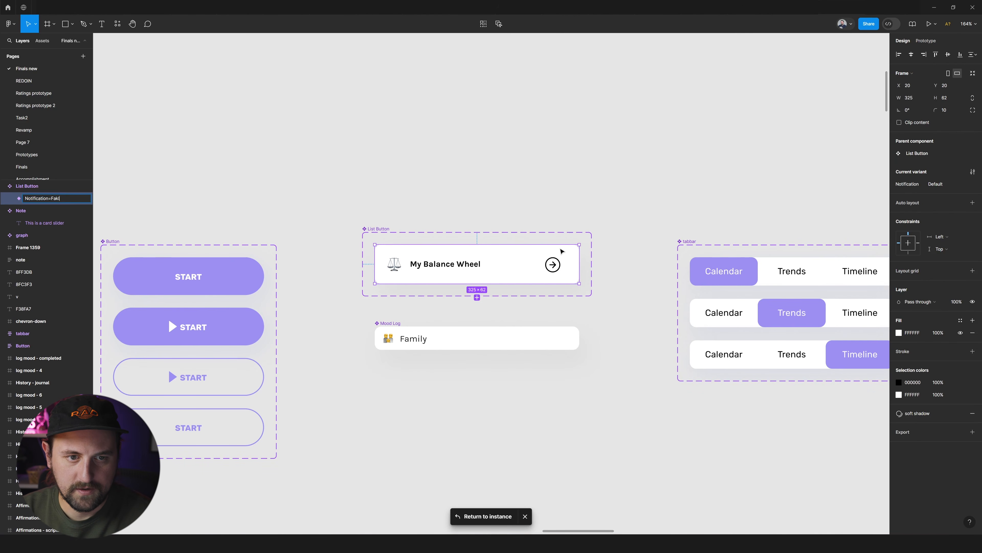
{"action": "key", "text": "Return"}
{"action": "key", "text": "ctrl+d"}
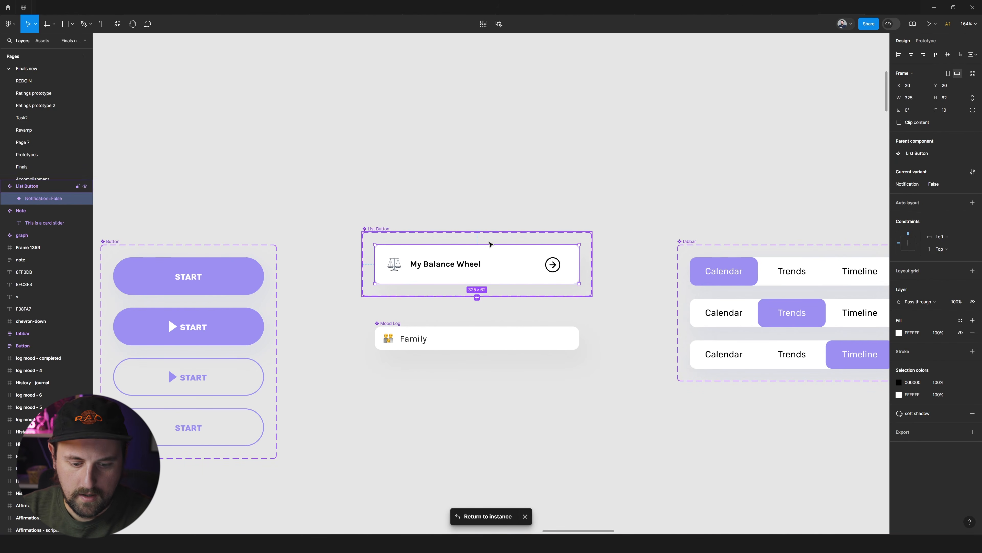
{"action": "type", "text": "True"}
{"action": "key", "text": "Return"}
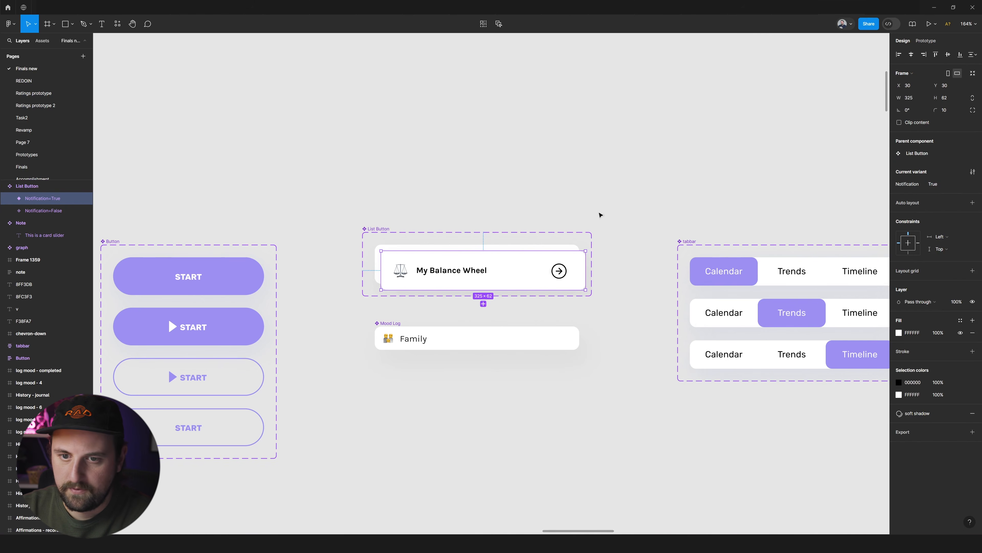
Apply vertical auto layout with a spacing of 17 to the List Button set and move it clear above Mood Log.
{"action": "left_click", "coordinate": [373, 228]}
{"action": "key", "text": "shift+a"}
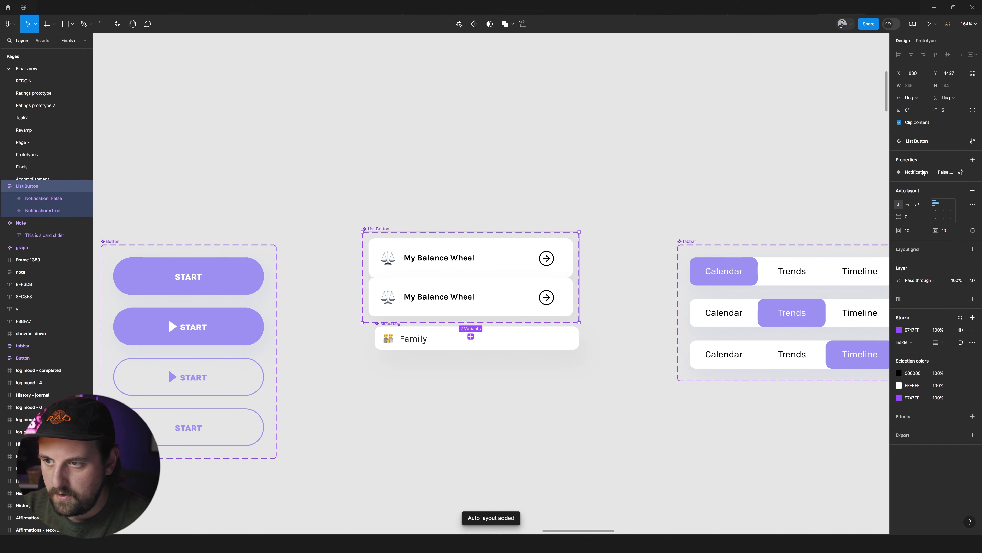
{"action": "left_click_drag", "start_coordinate": [898, 217], "coordinate": [905, 216]}
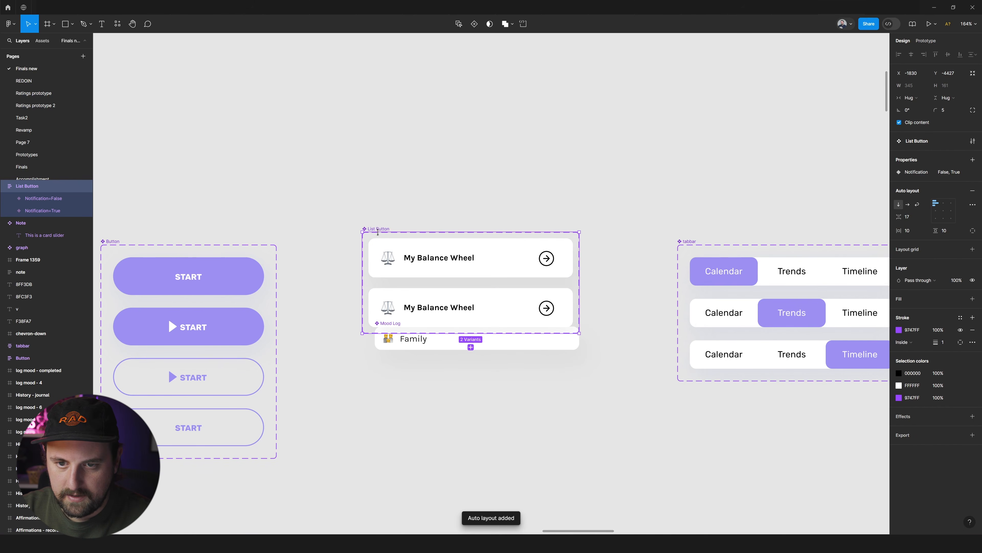
{"action": "left_click_drag", "start_coordinate": [381, 229], "coordinate": [394, 191]}
Draw a 9 by 9 square on the Notification=True variant's left edge, centred vertically, with X at -5.
{"action": "left_click", "coordinate": [387, 274]}
{"action": "scroll", "coordinate": [369, 264], "scroll_direction": "up", "scroll_amount": 4}
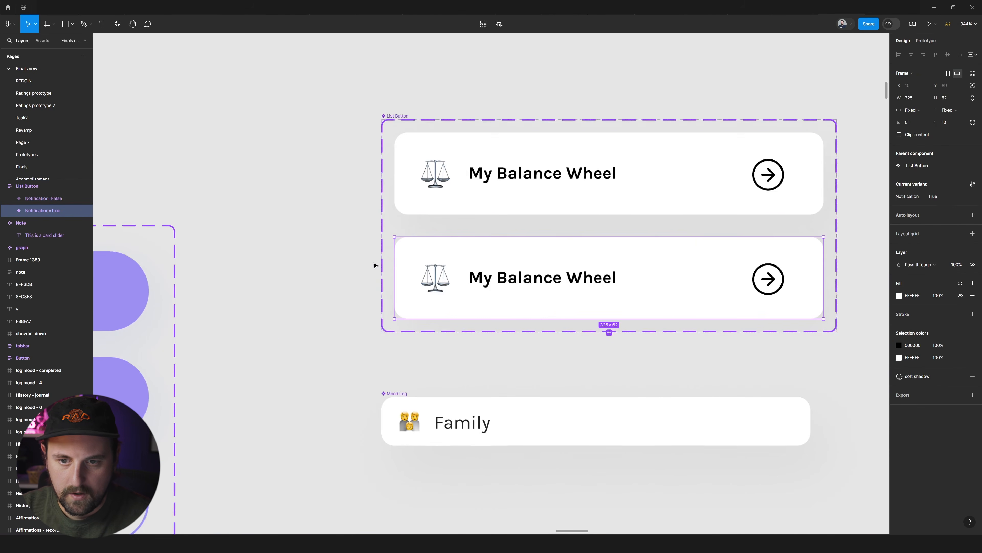
{"action": "scroll", "coordinate": [409, 263], "scroll_direction": "up", "scroll_amount": 3}
{"action": "key", "text": "r"}
{"action": "left_click_drag", "start_coordinate": [405, 253], "coordinate": [386, 272]}
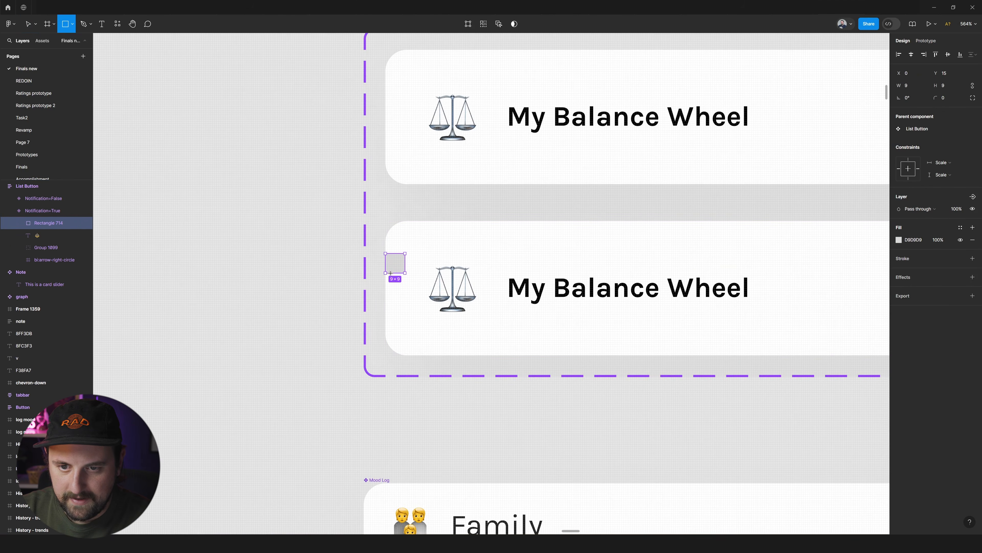
{"action": "left_click", "coordinate": [948, 55]}
{"action": "left_click_drag", "start_coordinate": [891, 73], "coordinate": [895, 73]}
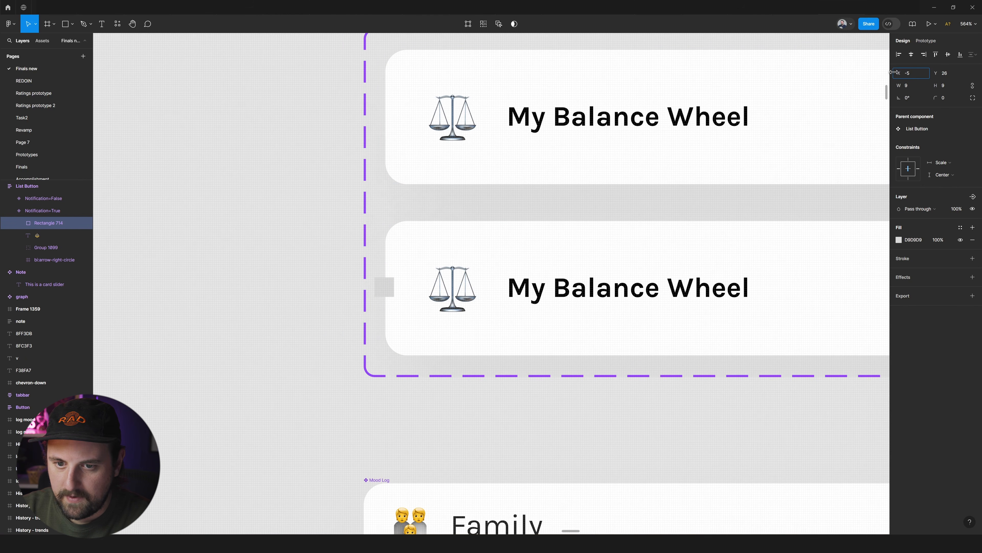
Turn the square into a red FF0000 dot with corner radius 49 and a stroke, shifted to X -4.
{"action": "left_click", "coordinate": [915, 240]}
{"action": "type", "text": "red"}
{"action": "key", "text": "Return"}
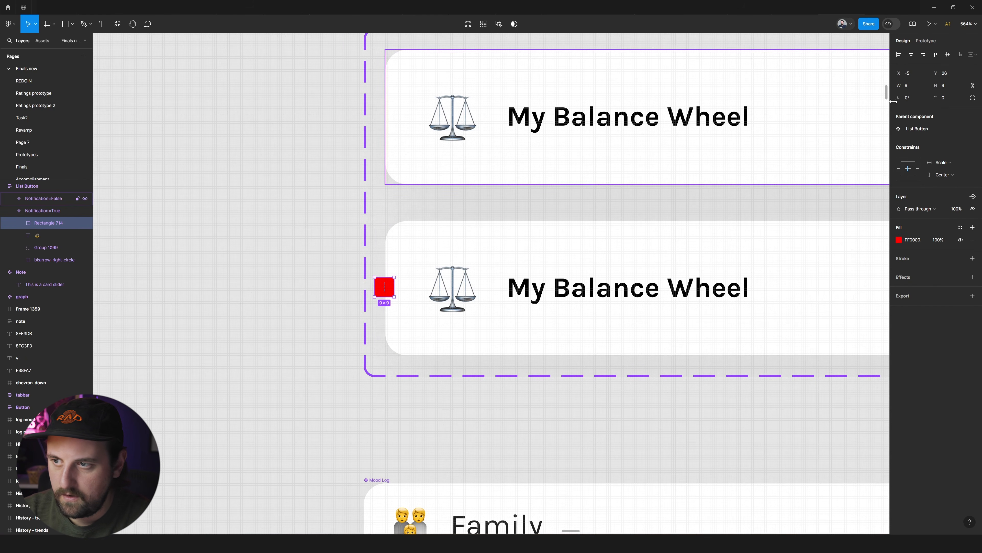
{"action": "left_click_drag", "start_coordinate": [936, 98], "coordinate": [955, 98]}
{"action": "left_click", "coordinate": [973, 258]}
{"action": "key", "text": "Right"}
Try the purple Primary colour style on the red dot's stroke, and undo it.
{"action": "scroll", "coordinate": [722, 220], "scroll_direction": "down", "scroll_amount": 5}
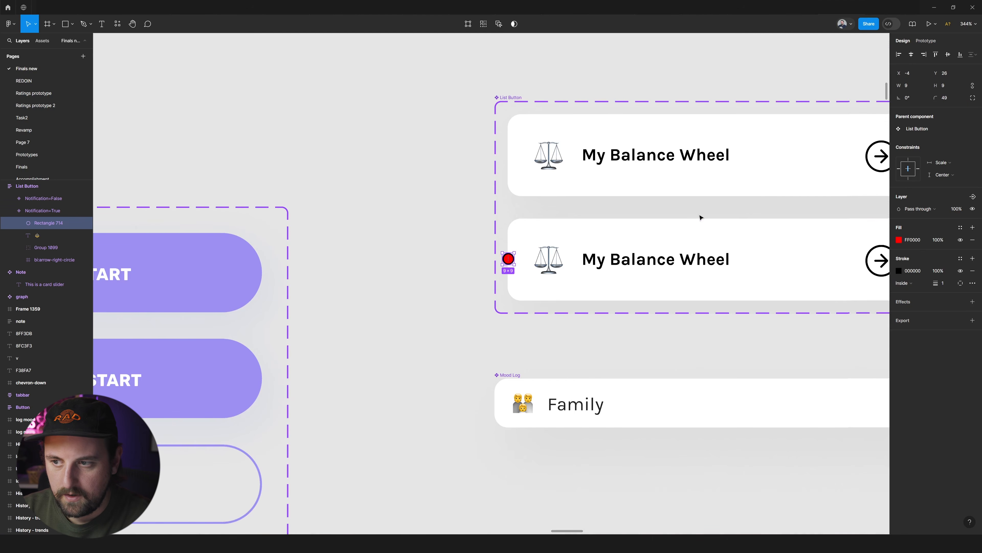
{"action": "left_click", "coordinate": [960, 259]}
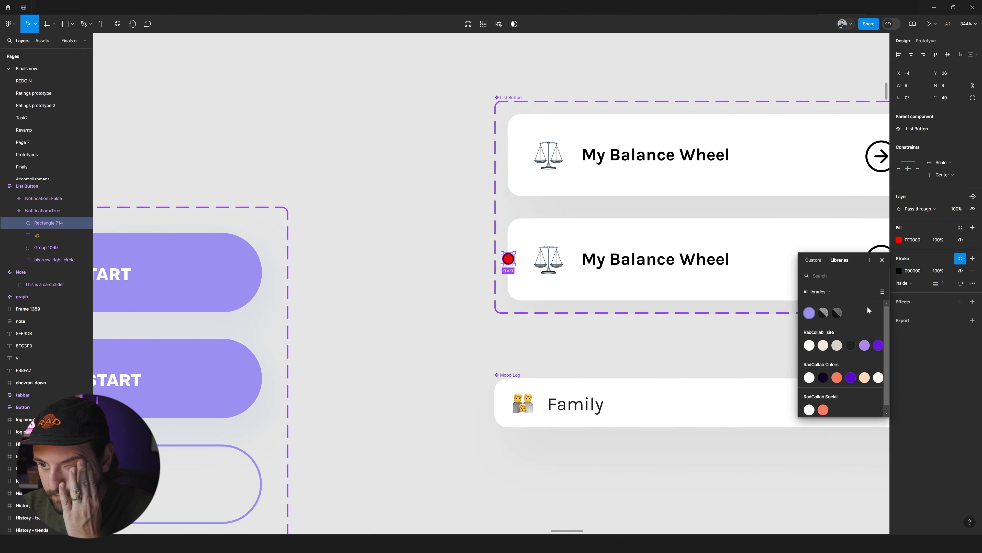
{"action": "left_click", "coordinate": [809, 313]}
{"action": "scroll", "coordinate": [719, 309], "scroll_direction": "down", "scroll_amount": 4}
{"action": "key", "text": "ctrl+z"}
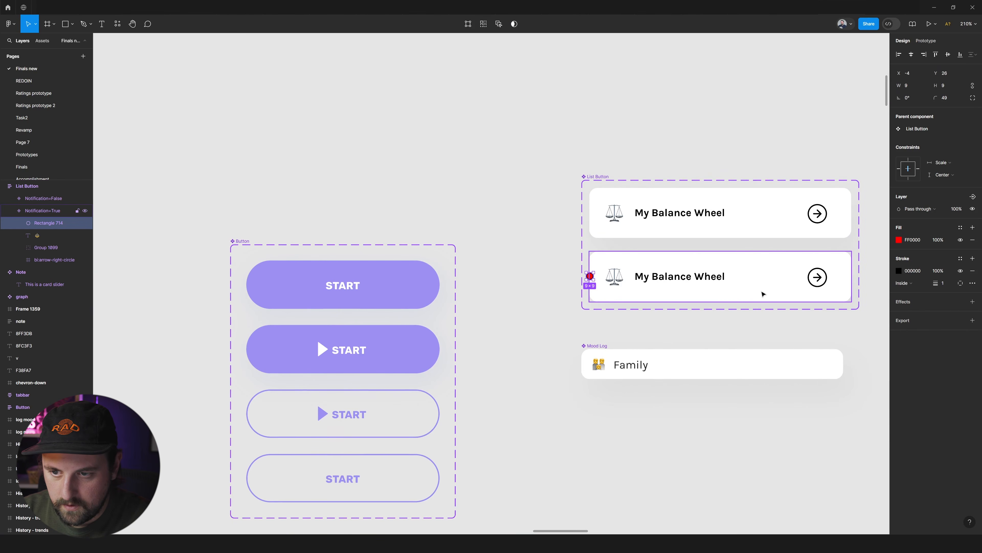
Set the red dot's stroke colour to white FFFFFF.
{"action": "left_click", "coordinate": [905, 271]}
{"action": "type", "text": "fff"}
{"action": "key", "text": "Return"}
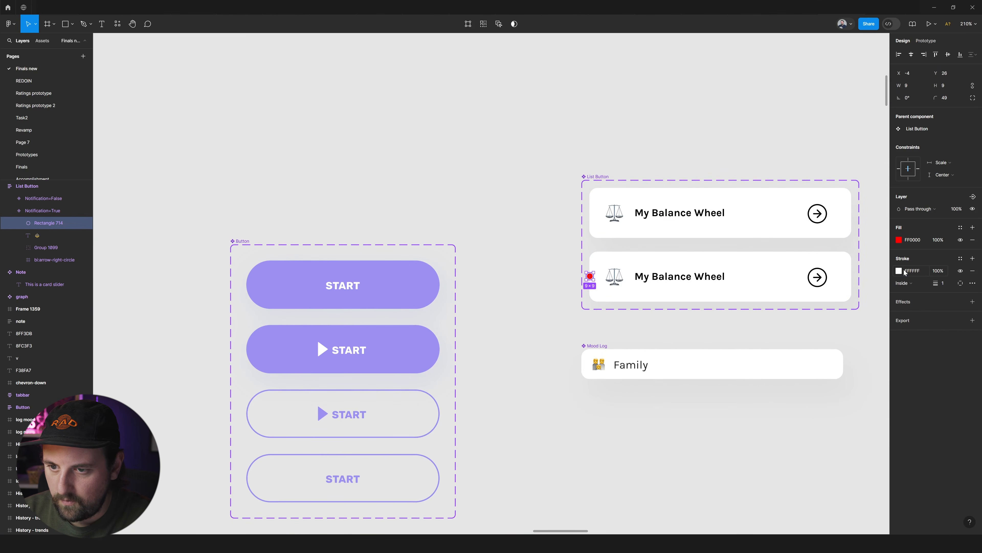
Examine how the red dot looks on the Notification=True variant from near and far.
{"action": "scroll", "coordinate": [761, 315], "scroll_direction": "right", "scroll_amount": 4}
{"action": "left_click", "coordinate": [761, 317]}
{"action": "left_click", "coordinate": [516, 282], "text": "ctrl"}
{"action": "scroll", "coordinate": [516, 281], "scroll_direction": "down", "scroll_amount": 2}
{"action": "scroll", "coordinate": [548, 296], "scroll_direction": "up", "scroll_amount": 2}
{"action": "scroll", "coordinate": [420, 269], "scroll_direction": "up", "scroll_amount": 1}
{"action": "left_click", "coordinate": [421, 268]}
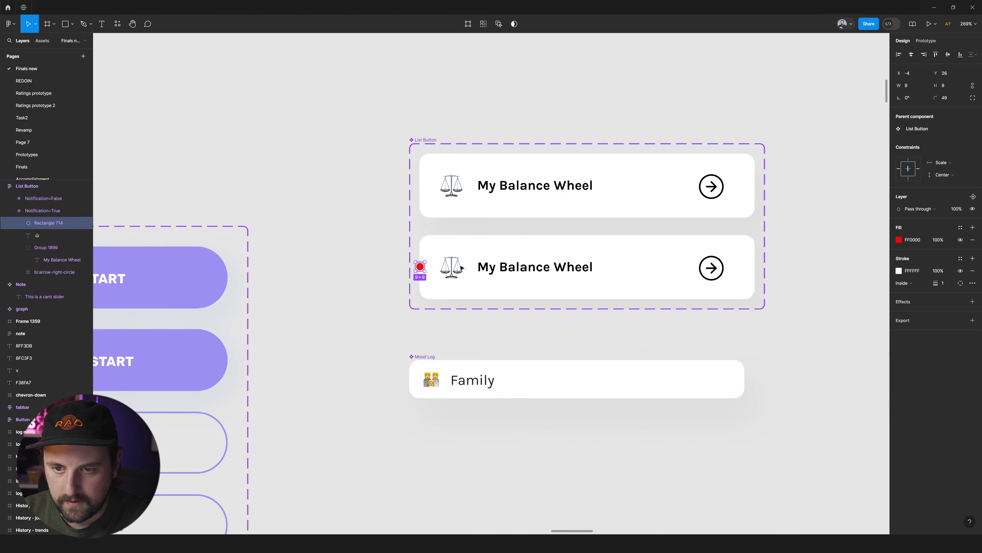
{"action": "left_click", "coordinate": [529, 268]}
{"action": "scroll", "coordinate": [601, 265], "scroll_direction": "down", "scroll_amount": 2}
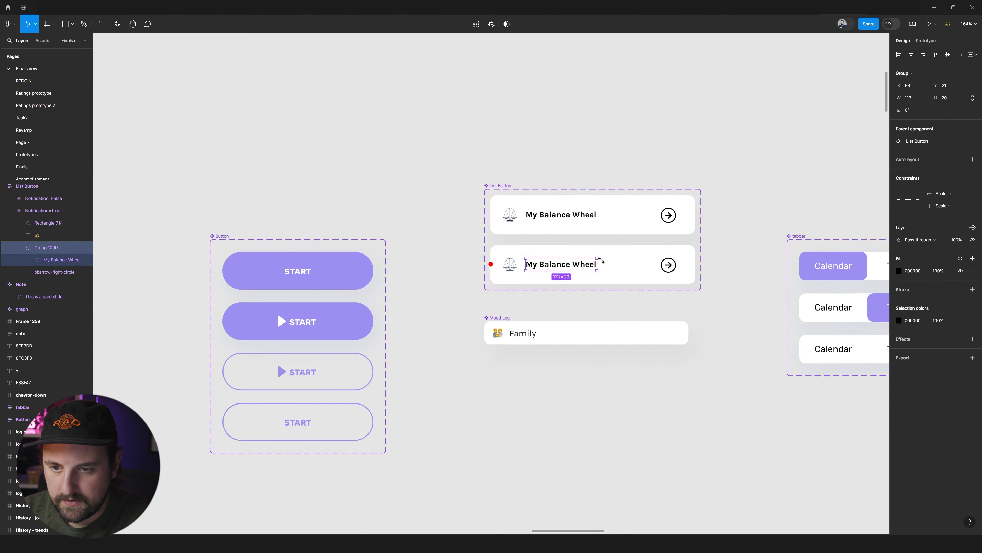
{"action": "key", "text": "Escape"}
{"action": "scroll", "coordinate": [585, 266], "scroll_direction": "down", "scroll_amount": 1}
{"action": "scroll", "coordinate": [613, 264], "scroll_direction": "up", "scroll_amount": 3}
Add a stroke to the Notification=True variant's card and colour it FF0000 like the dot.
{"action": "left_click", "coordinate": [641, 260]}
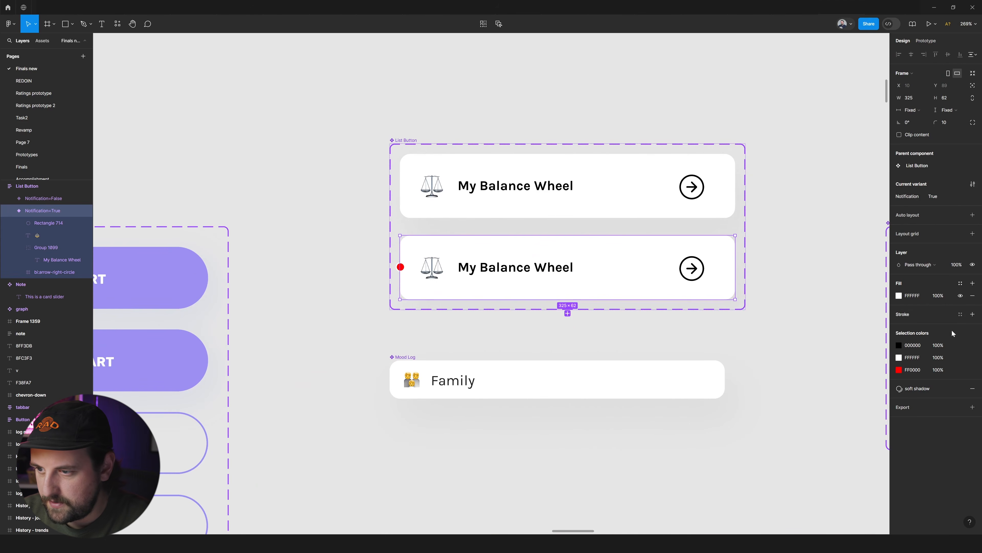
{"action": "left_click", "coordinate": [973, 314]}
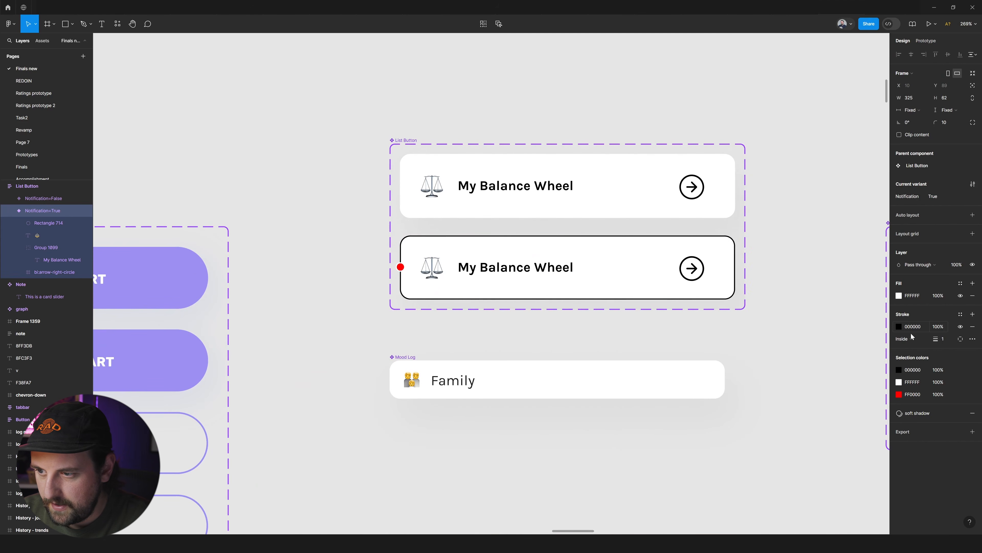
{"action": "left_click", "coordinate": [915, 395]}
{"action": "key", "text": "ctrl+c"}
{"action": "left_click", "coordinate": [910, 327]}
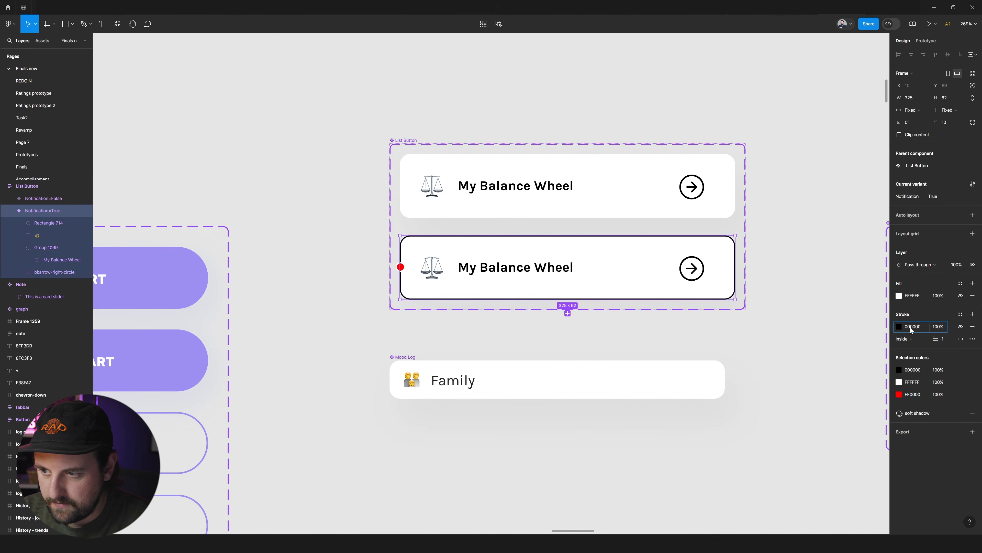
{"action": "key", "text": "ctrl+v"}
{"action": "key", "text": "Return"}
Apply the Primary colour style to the Notification=True card's stroke.
{"action": "left_click", "coordinate": [955, 311]}
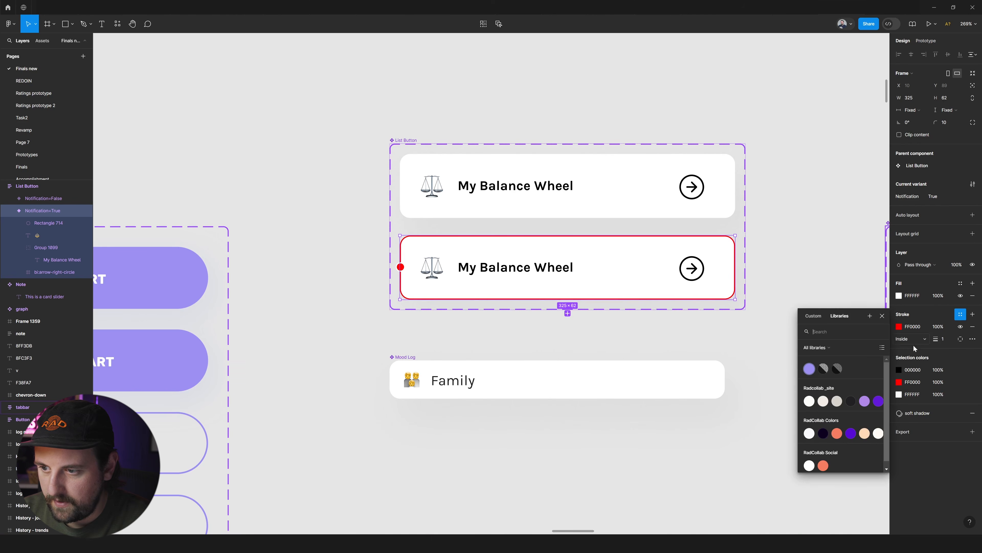
{"action": "left_click", "coordinate": [815, 375]}
{"action": "left_click", "coordinate": [758, 364]}
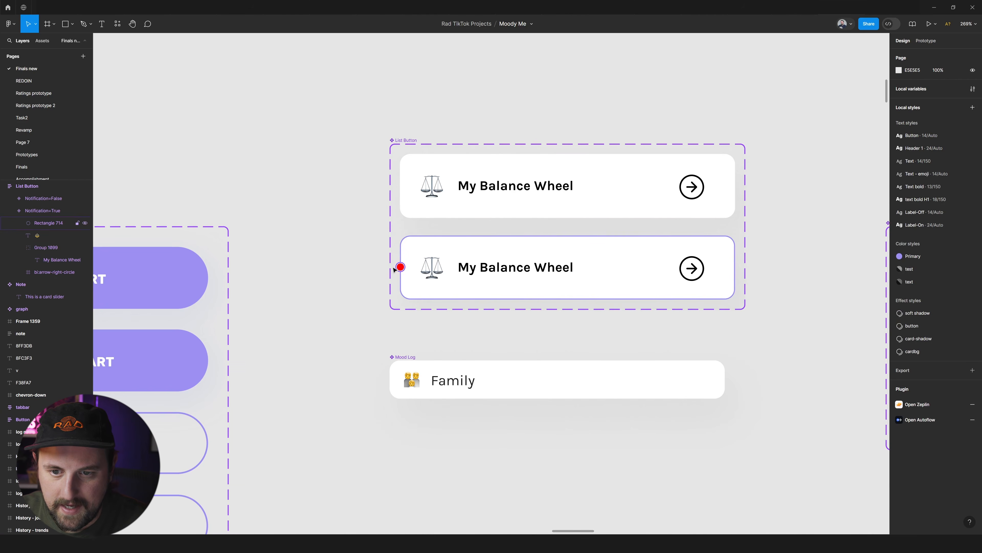
Look over the List Button component and the app screens on the Finals new page.
{"action": "scroll", "coordinate": [827, 274], "scroll_direction": "down", "scroll_amount": 5}
{"action": "scroll", "coordinate": [687, 267], "scroll_direction": "up", "scroll_amount": 3}
{"action": "scroll", "coordinate": [685, 265], "scroll_direction": "down", "scroll_amount": 8}
{"action": "scroll", "coordinate": [685, 266], "scroll_direction": "right", "scroll_amount": 4}
{"action": "scroll", "coordinate": [685, 265], "scroll_direction": "up", "scroll_amount": 6}
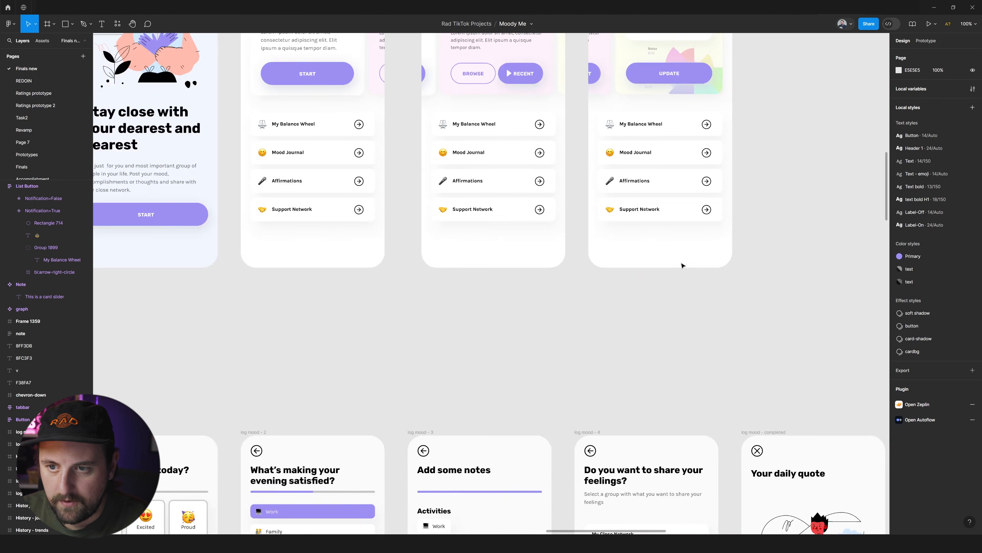
{"action": "scroll", "coordinate": [685, 266], "scroll_direction": "right", "scroll_amount": 5}
{"action": "scroll", "coordinate": [685, 267], "scroll_direction": "down", "scroll_amount": 5}
{"action": "scroll", "coordinate": [686, 266], "scroll_direction": "down", "scroll_amount": 3}
{"action": "scroll", "coordinate": [735, 309], "scroll_direction": "up", "scroll_amount": 4}
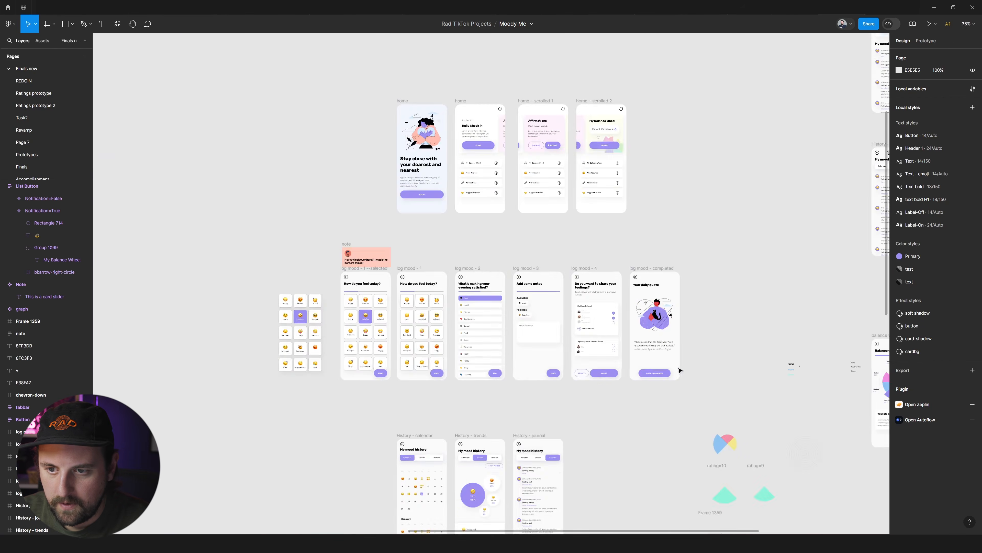
{"action": "scroll", "coordinate": [603, 347], "scroll_direction": "down", "scroll_amount": 6}
{"action": "scroll", "coordinate": [603, 349], "scroll_direction": "up", "scroll_amount": 4}
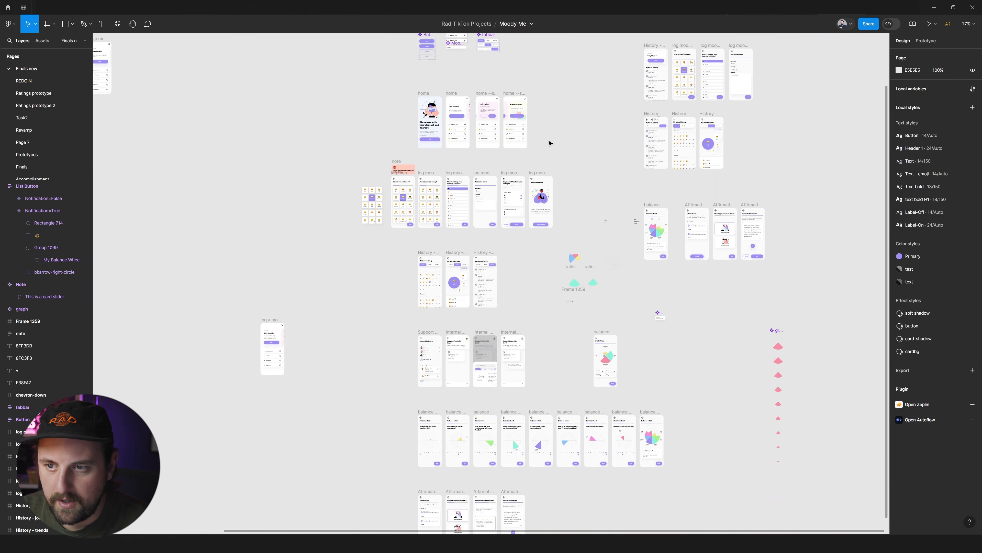
{"action": "scroll", "coordinate": [355, 145], "scroll_direction": "up", "scroll_amount": 4}
Return to the REDOIN page and turn on Notification for the Support Network list button on the new home screen.
{"action": "left_click", "coordinate": [38, 81]}
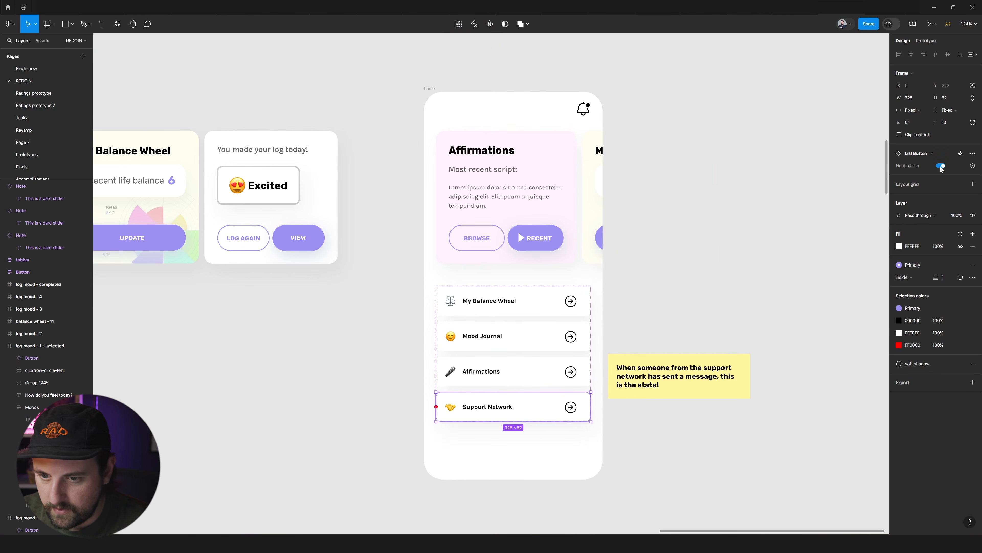
{"action": "left_click", "coordinate": [770, 226]}
{"action": "scroll", "coordinate": [770, 225], "scroll_direction": "down", "scroll_amount": 2}
Open the Support Network button's main component and scale its red dot to 16 by 16, centred vertically on the card.
{"action": "double_click", "coordinate": [469, 359]}
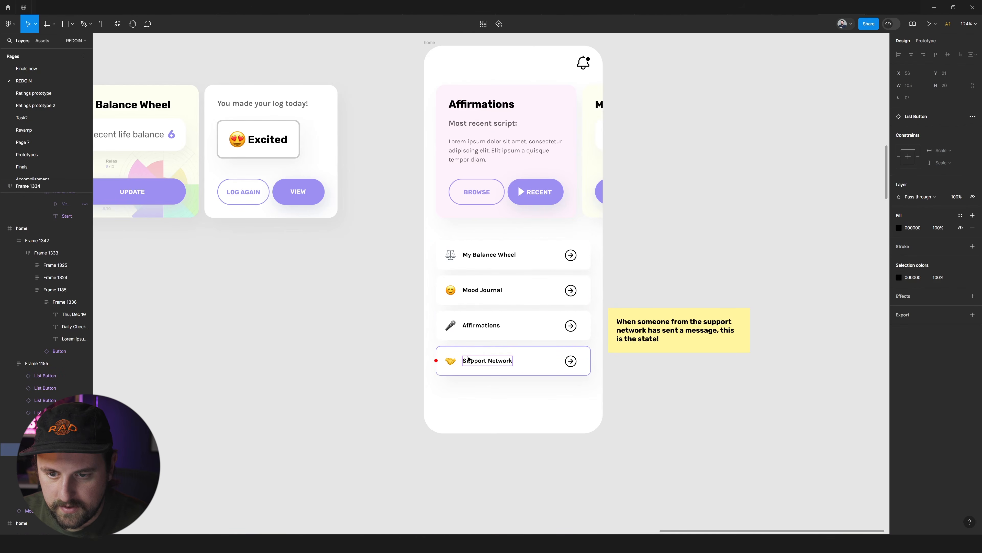
{"action": "key", "text": "Escape"}
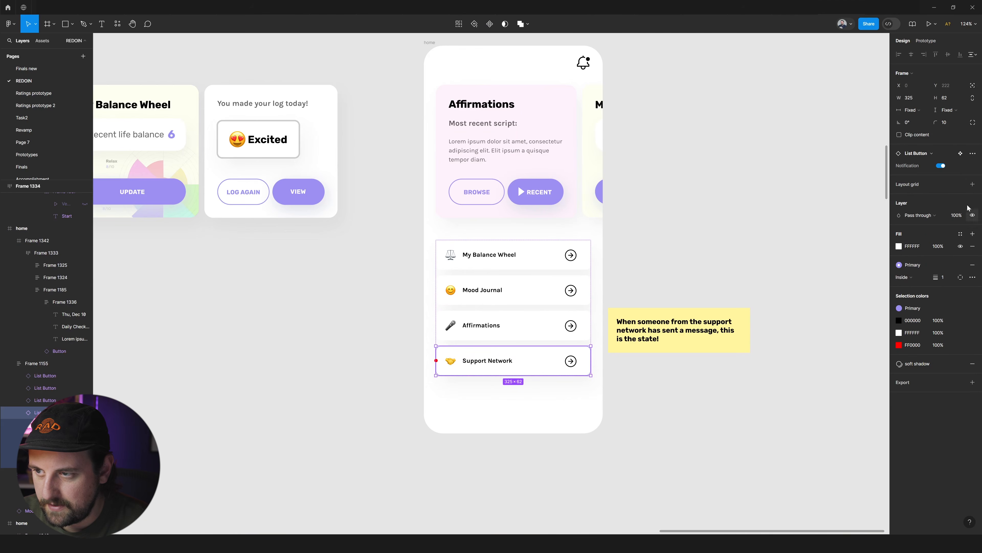
{"action": "left_click", "coordinate": [960, 153]}
{"action": "scroll", "coordinate": [434, 280], "scroll_direction": "up", "scroll_amount": 5}
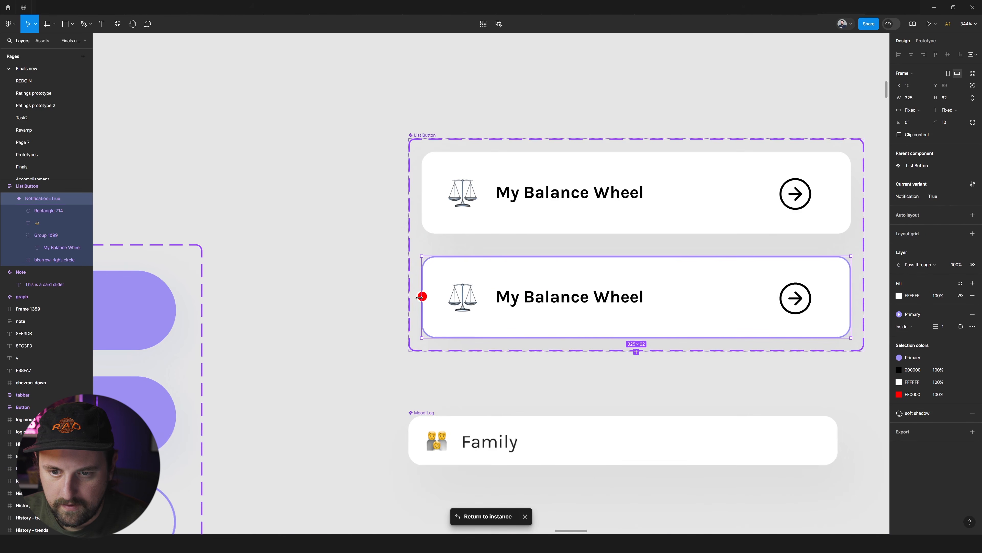
{"action": "left_click", "coordinate": [421, 295]}
{"action": "scroll", "coordinate": [429, 295], "scroll_direction": "up", "scroll_amount": 3}
{"action": "key", "text": "k"}
{"action": "left_click_drag", "start_coordinate": [428, 296], "coordinate": [441, 288]}
{"action": "left_click", "coordinate": [946, 55]}
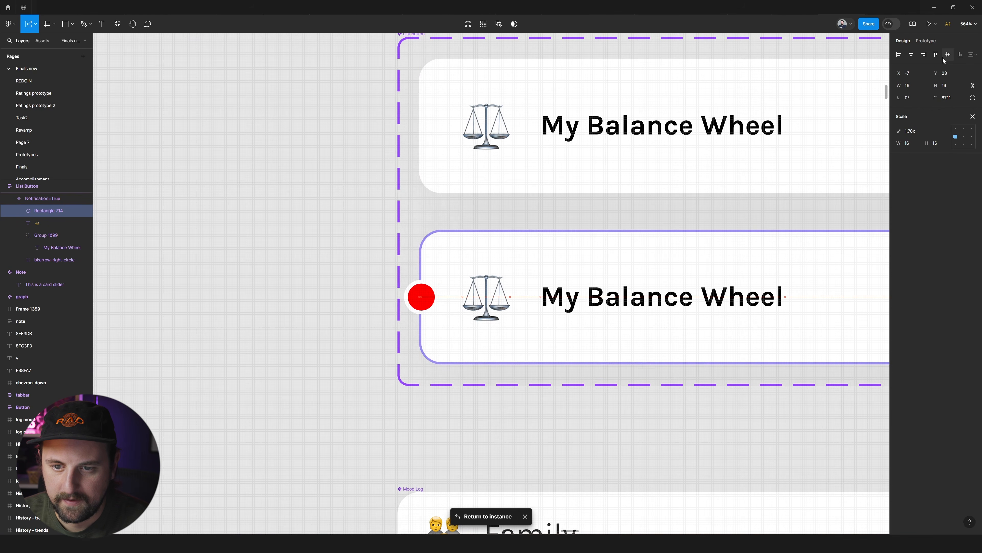
Return to the REDOIN page and review the Support Network notification state on the new home screen.
{"action": "left_click", "coordinate": [27, 81]}
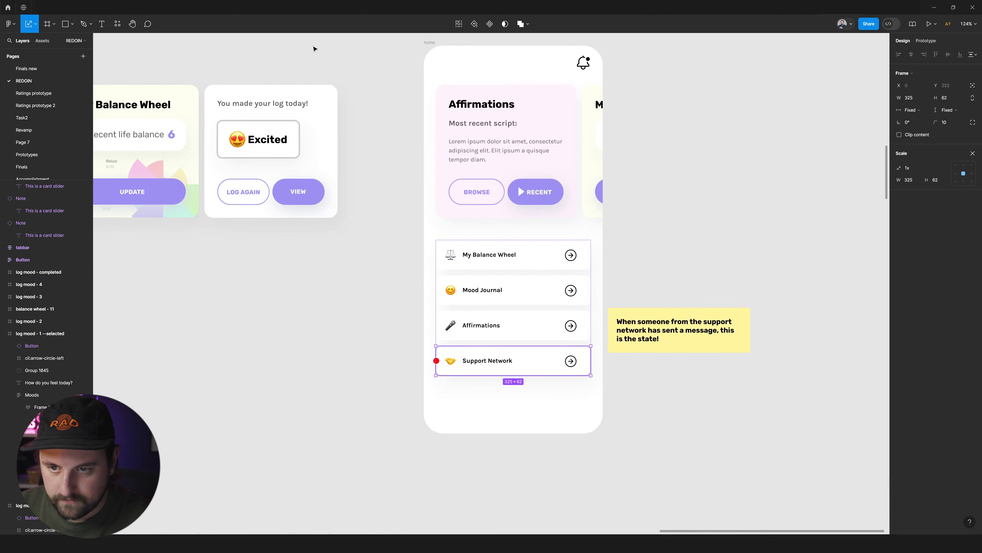
{"action": "left_click", "coordinate": [618, 135]}
{"action": "scroll", "coordinate": [673, 195], "scroll_direction": "down", "scroll_amount": 1}
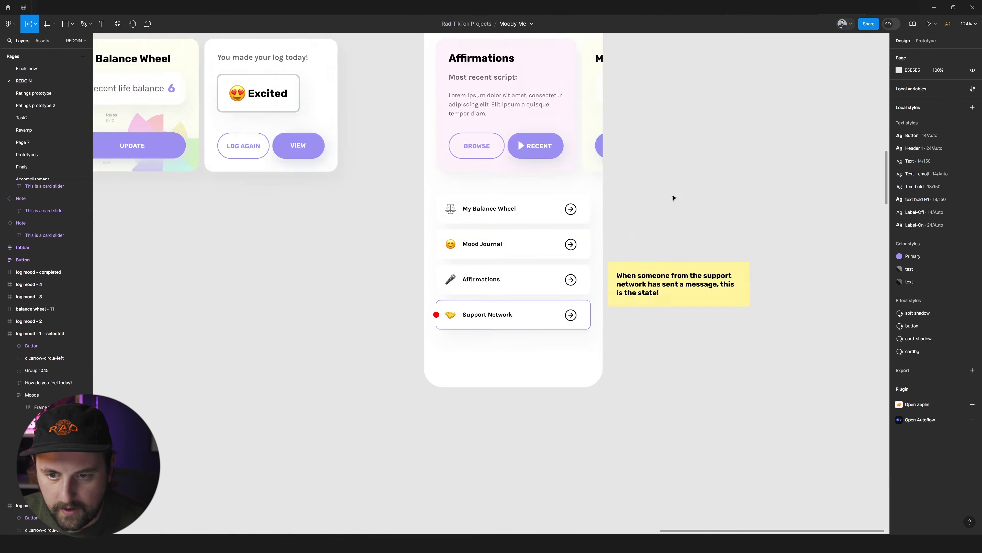
{"action": "scroll", "coordinate": [671, 196], "scroll_direction": "down", "scroll_amount": 5}
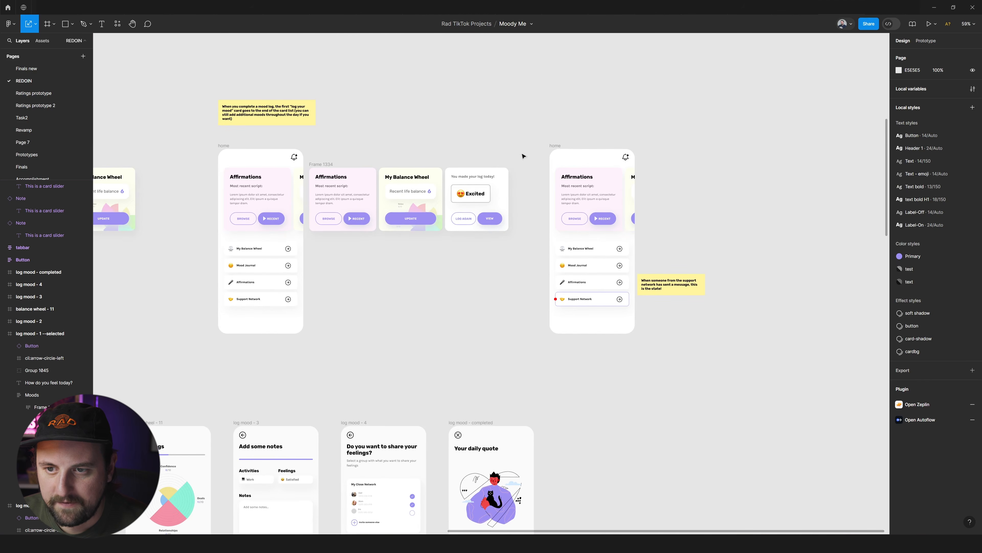
Move all the flow rows from Mood Log down further below the Dashboard row.
{"action": "left_click", "coordinate": [556, 146]}
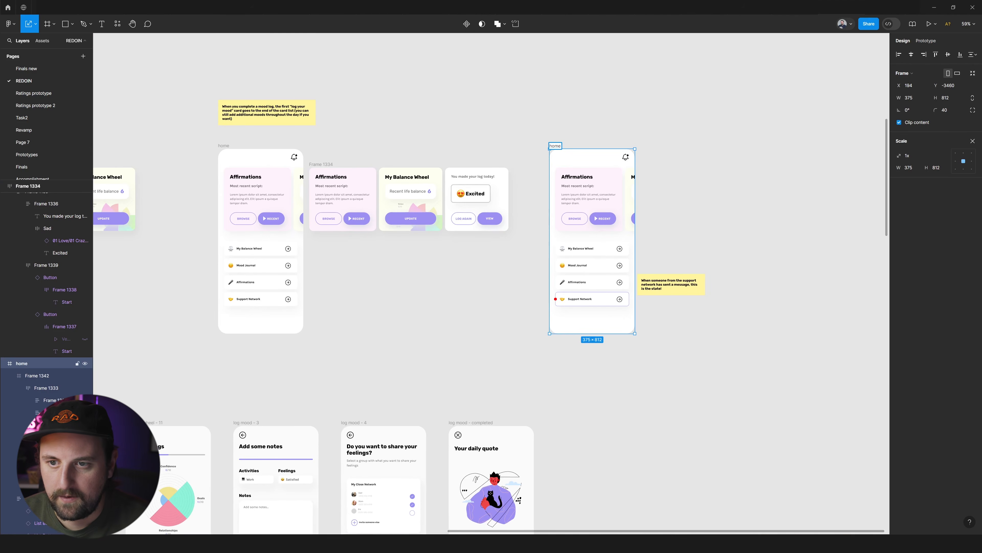
{"action": "left_click", "coordinate": [779, 158]}
{"action": "scroll", "coordinate": [719, 163], "scroll_direction": "left", "scroll_amount": 1}
{"action": "scroll", "coordinate": [695, 241], "scroll_direction": "down", "scroll_amount": 8}
{"action": "left_click_drag", "start_coordinate": [802, 505], "coordinate": [499, 241]}
{"action": "left_click_drag", "start_coordinate": [642, 278], "coordinate": [642, 322]}
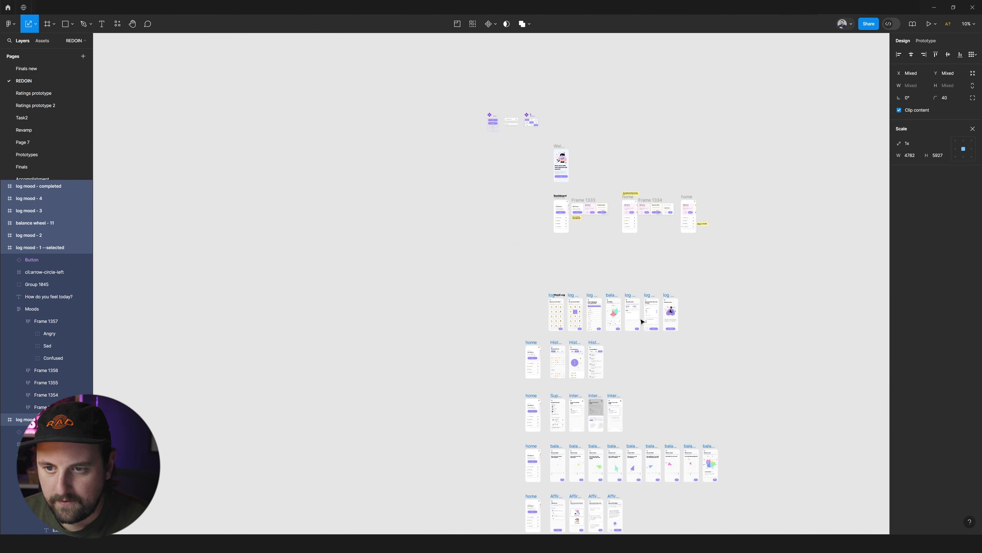
Try to set the vertical spacing between the Welcome screen and the Dashboard title to 500.
{"action": "scroll", "coordinate": [658, 199], "scroll_direction": "up", "scroll_amount": 6}
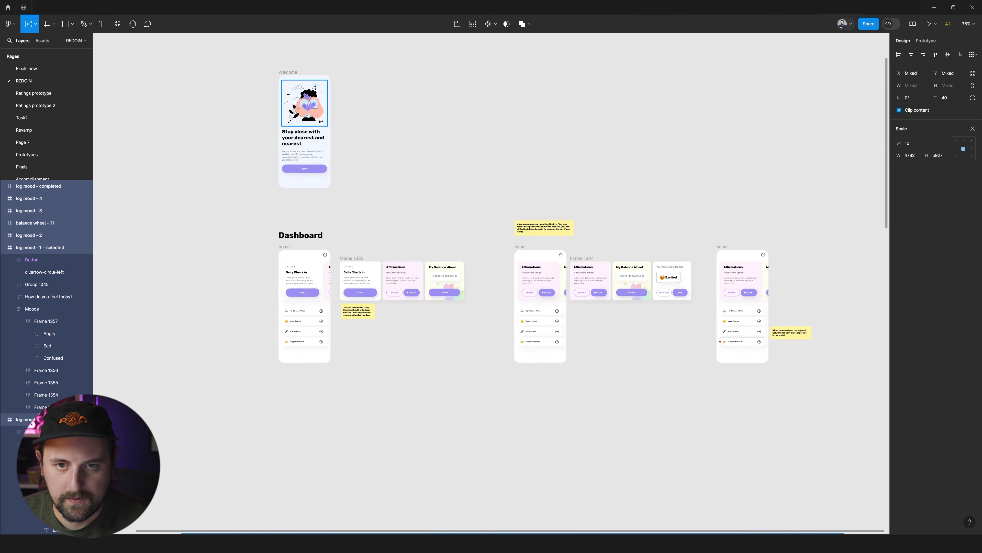
{"action": "scroll", "coordinate": [311, 114], "scroll_direction": "up", "scroll_amount": 3}
{"action": "left_click_drag", "start_coordinate": [283, 211], "coordinate": [283, 202]}
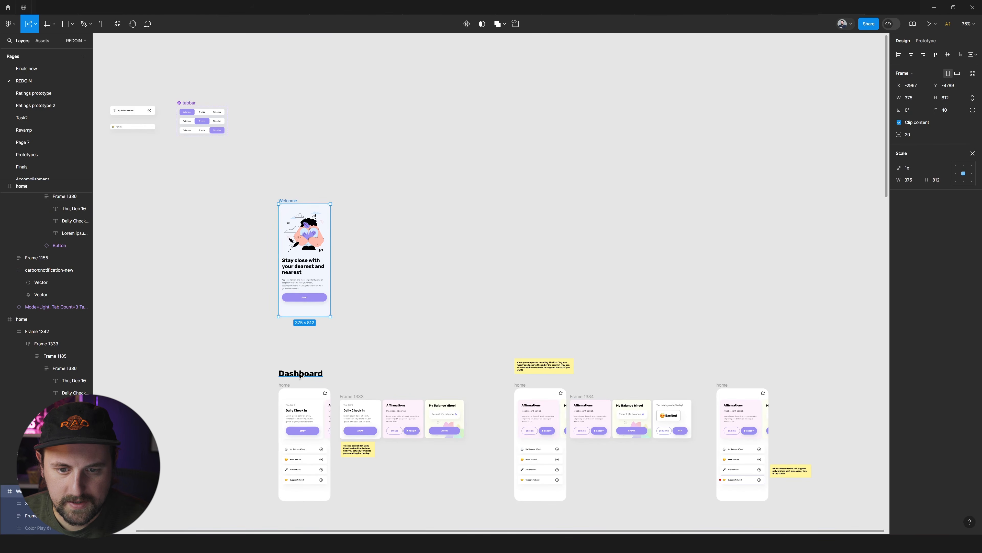
{"action": "left_click", "coordinate": [301, 374], "text": "shift"}
{"action": "left_click", "coordinate": [911, 123]}
{"action": "type", "text": "5"}
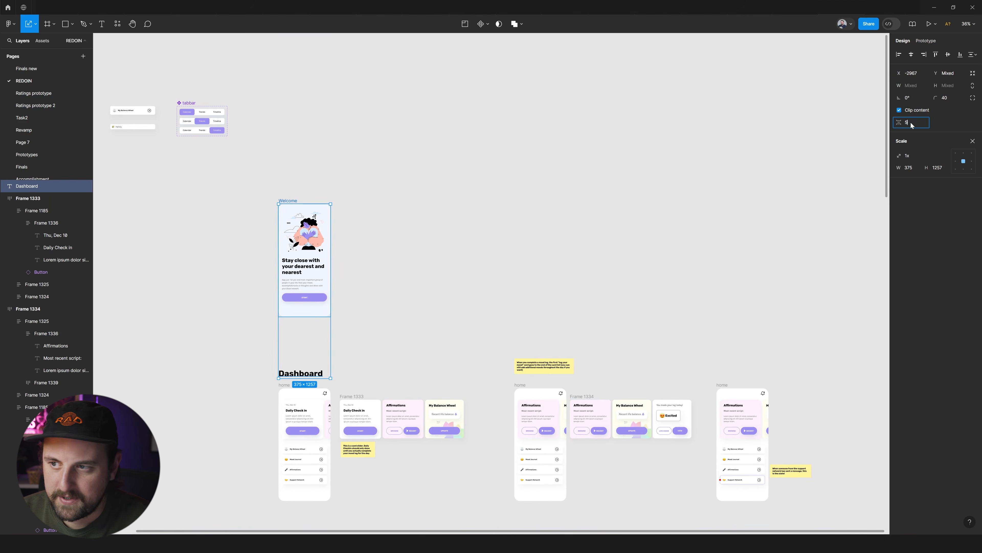
{"action": "type", "text": "00"}
{"action": "key", "text": "Return"}
{"action": "key", "text": "ctrl+z"}
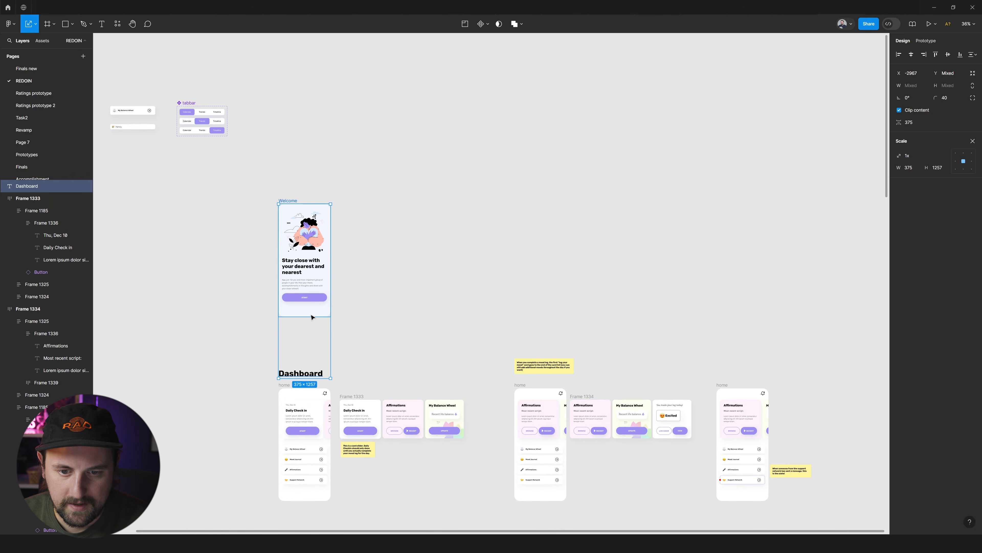
Group the whole Dashboard row and move its note about completing a mood log below the second set of cards.
{"action": "scroll", "coordinate": [390, 333], "scroll_direction": "down", "scroll_amount": 5}
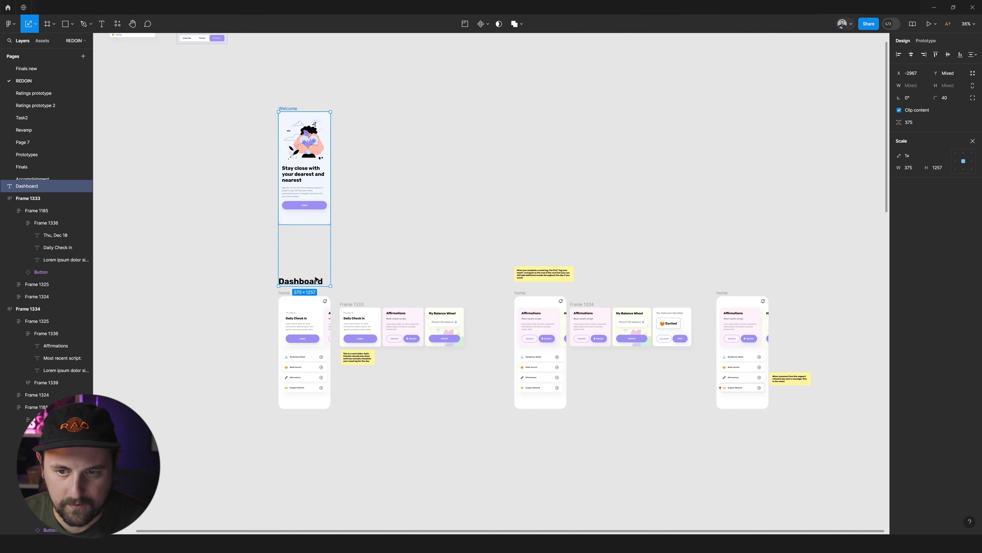
{"action": "left_click_drag", "start_coordinate": [844, 435], "coordinate": [251, 251]}
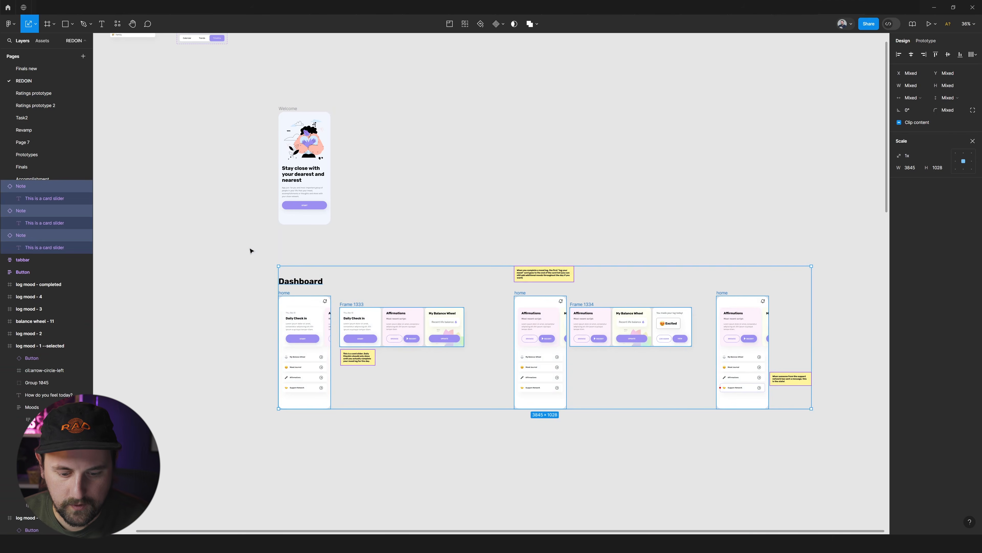
{"action": "key", "text": "ctrl+g"}
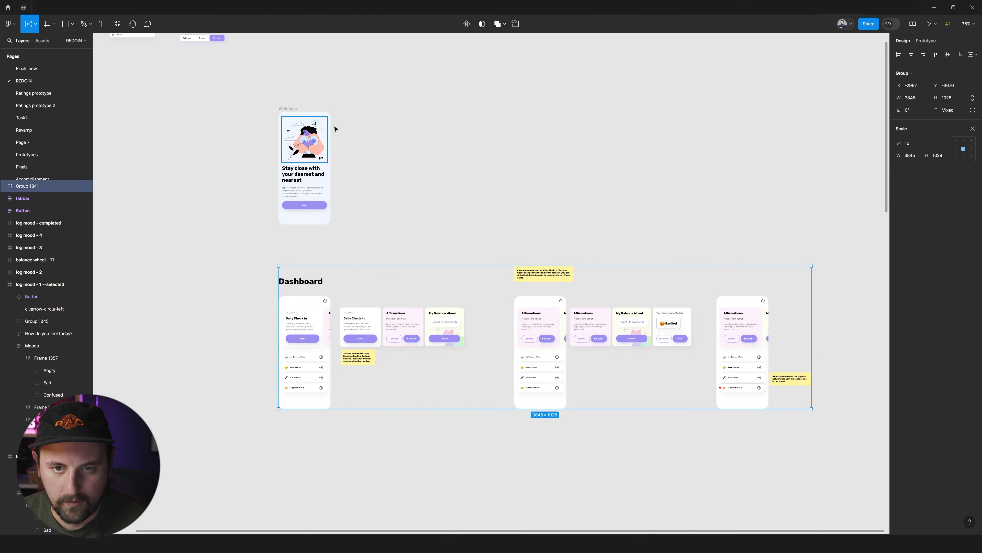
{"action": "double_click", "coordinate": [566, 277]}
{"action": "left_click_drag", "start_coordinate": [564, 285], "coordinate": [635, 388]}
{"action": "left_click", "coordinate": [454, 268]}
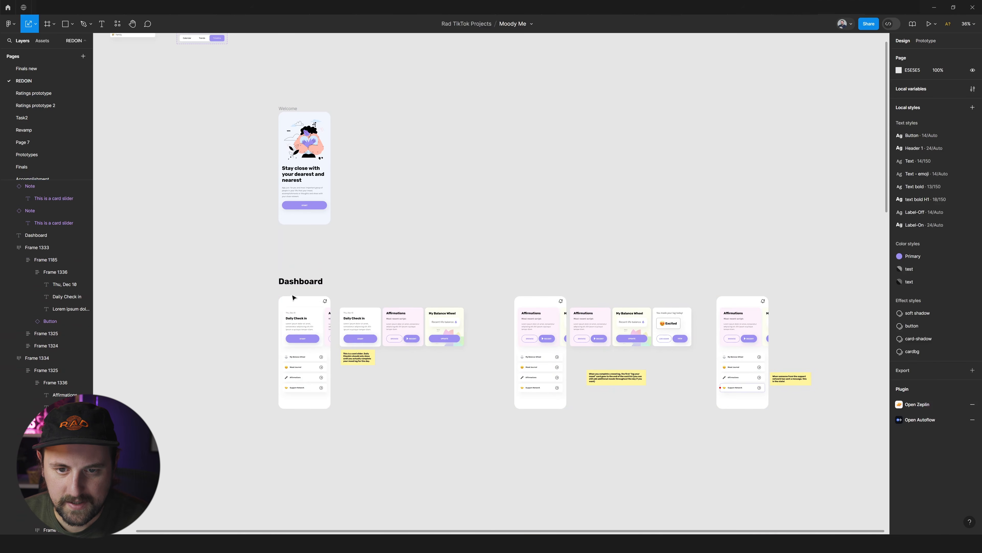
Set the vertical spacing between the Welcome screen and the Dashboard group to 1000.
{"action": "left_click", "coordinate": [293, 297]}
{"action": "left_click", "coordinate": [288, 109], "text": "shift"}
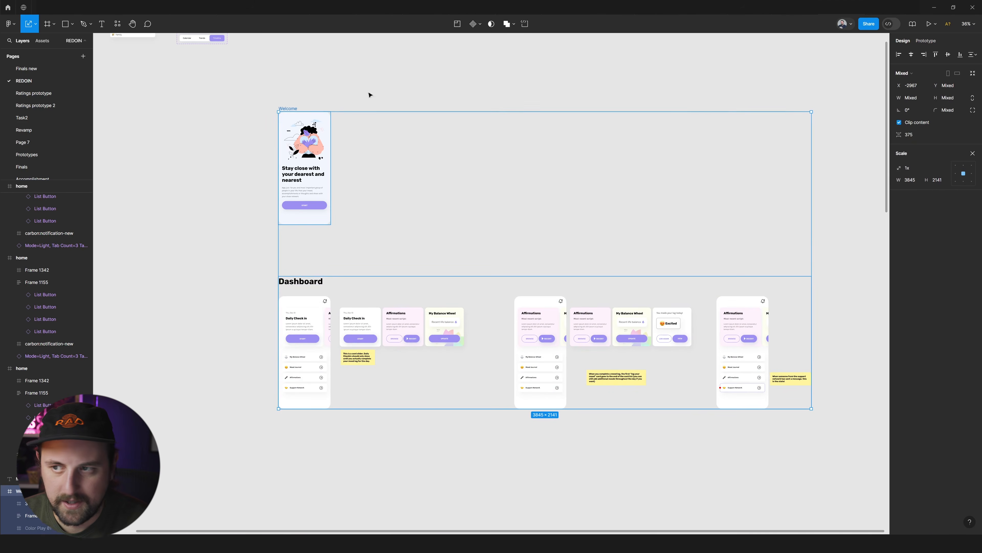
{"action": "left_click", "coordinate": [921, 135]}
{"action": "type", "text": "1000"}
{"action": "key", "text": "Return"}
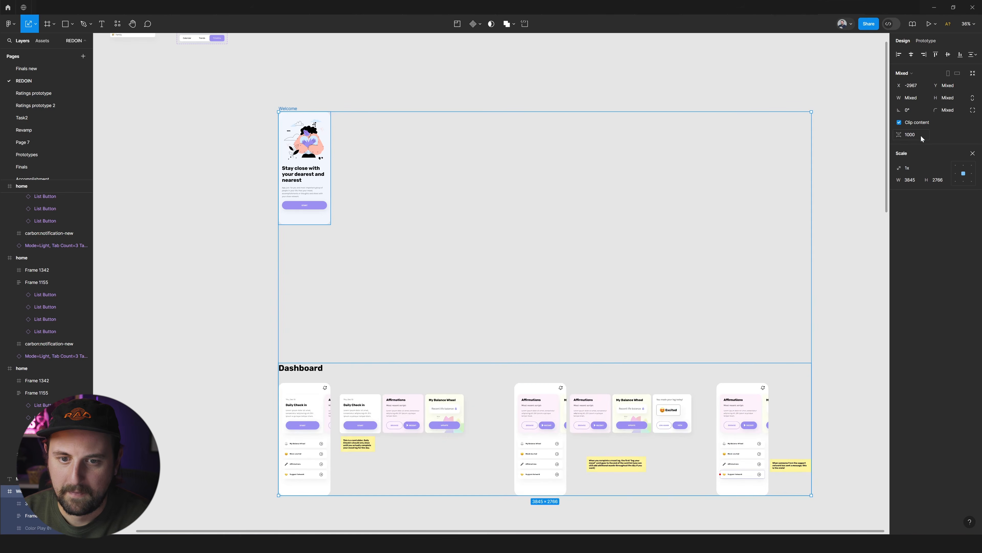
Shift the Welcome screen and the Dashboard group together to the right, to X -2828.
{"action": "scroll", "coordinate": [740, 249], "scroll_direction": "down", "scroll_amount": 2}
{"action": "left_click_drag", "start_coordinate": [759, 266], "coordinate": [766, 268]}
{"action": "scroll", "coordinate": [772, 271], "scroll_direction": "down", "scroll_amount": 3}
{"action": "scroll", "coordinate": [770, 272], "scroll_direction": "right", "scroll_amount": 2}
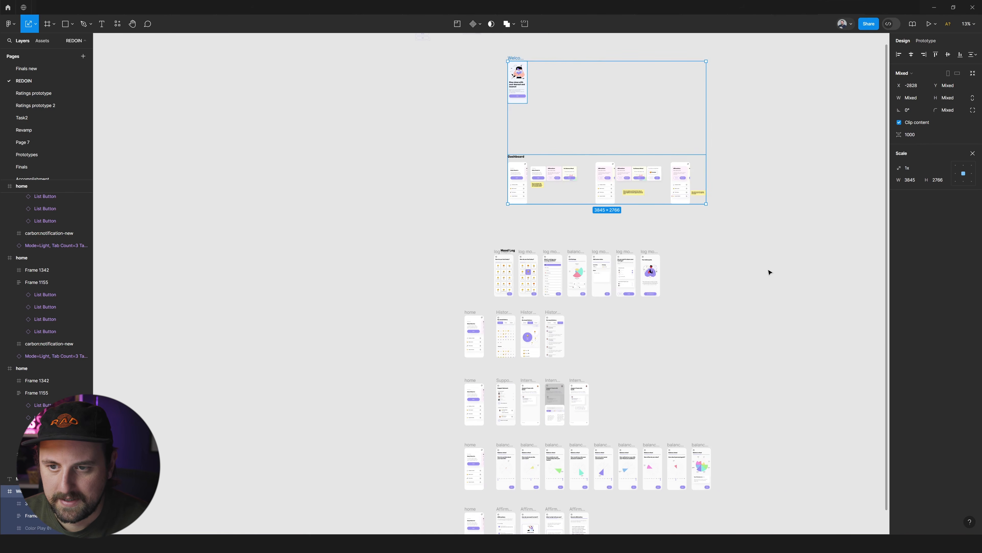
Select all the flow rows below the Dashboard group and move them further down and to the right.
{"action": "scroll", "coordinate": [735, 263], "scroll_direction": "down", "scroll_amount": 3}
{"action": "left_click_drag", "start_coordinate": [787, 232], "coordinate": [518, 451]}
{"action": "left_click_drag", "start_coordinate": [661, 316], "coordinate": [696, 341]}
{"action": "scroll", "coordinate": [390, 158], "scroll_direction": "up", "scroll_amount": 5}
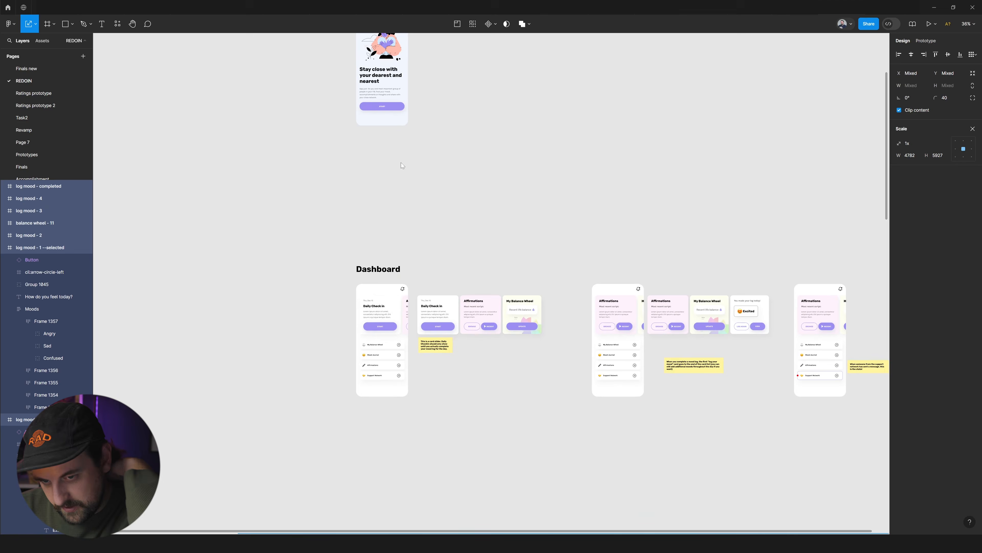
Ungroup the Dashboard row into its separate title, screens, card frames and notes.
{"action": "scroll", "coordinate": [460, 200], "scroll_direction": "up", "scroll_amount": 3}
{"action": "scroll", "coordinate": [406, 356], "scroll_direction": "down", "scroll_amount": 2}
{"action": "left_click", "coordinate": [373, 316]}
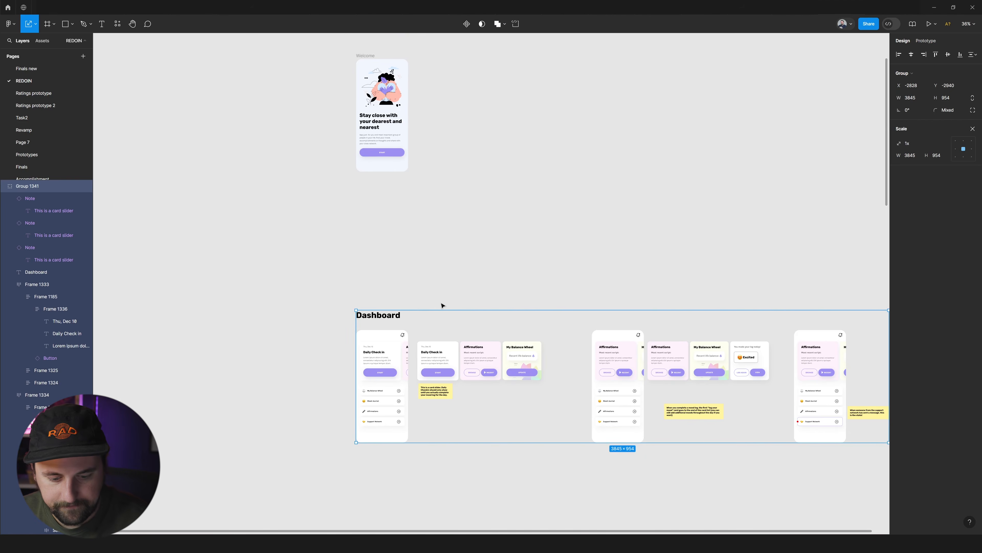
{"action": "key", "text": "ctrl+shift+g"}
Enlarge the Dashboard title text to 661 by 144 and move it up to Y -3034, clear of the home screen's label.
{"action": "left_click", "coordinate": [402, 316]}
{"action": "key", "text": "ctrl+shift+period"}
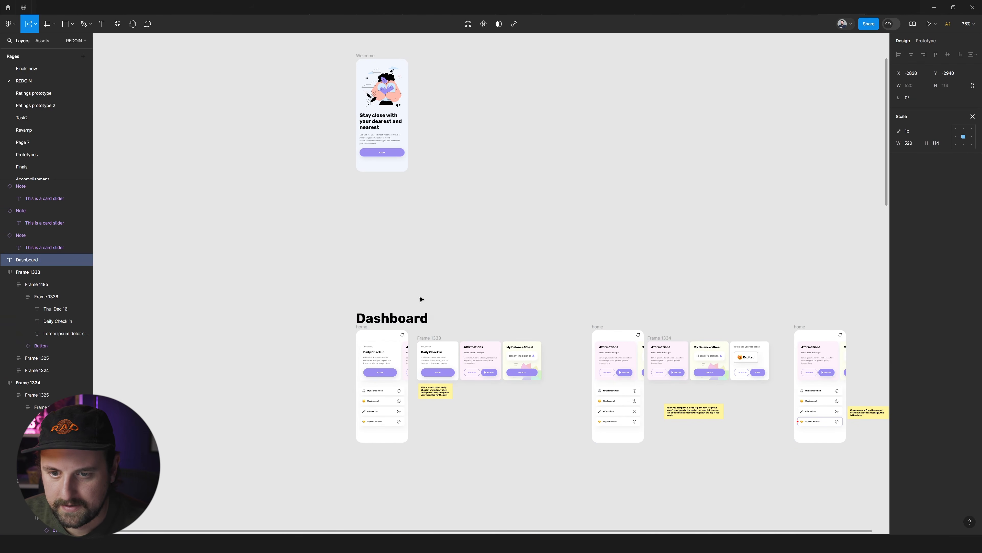
{"action": "left_click", "coordinate": [426, 304]}
{"action": "left_click", "coordinate": [413, 323]}
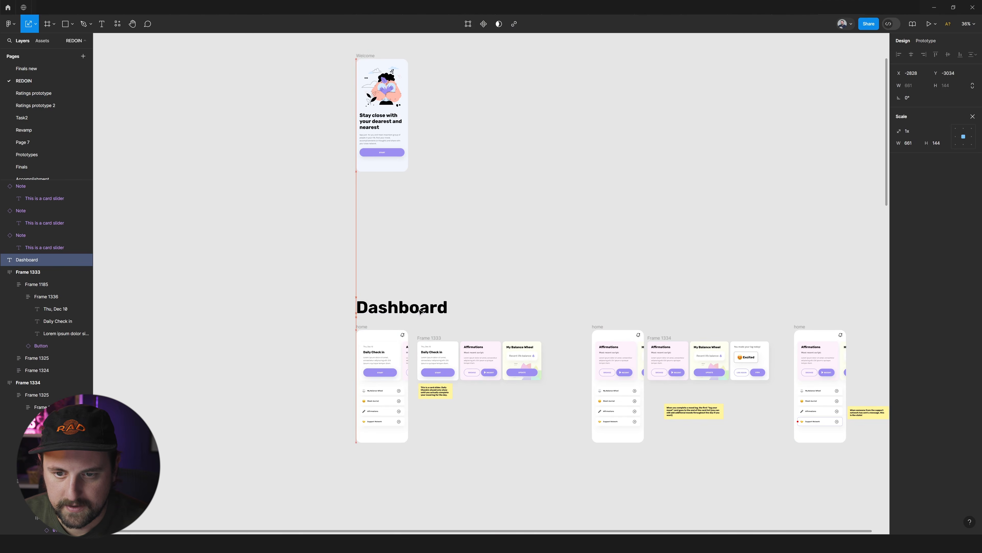
Rename the middle home screen of the Dashboard row, beginning the name with "home -".
{"action": "scroll", "coordinate": [421, 311], "scroll_direction": "right", "scroll_amount": 5}
{"action": "scroll", "coordinate": [424, 235], "scroll_direction": "down", "scroll_amount": 6}
{"action": "scroll", "coordinate": [424, 235], "scroll_direction": "right", "scroll_amount": 1}
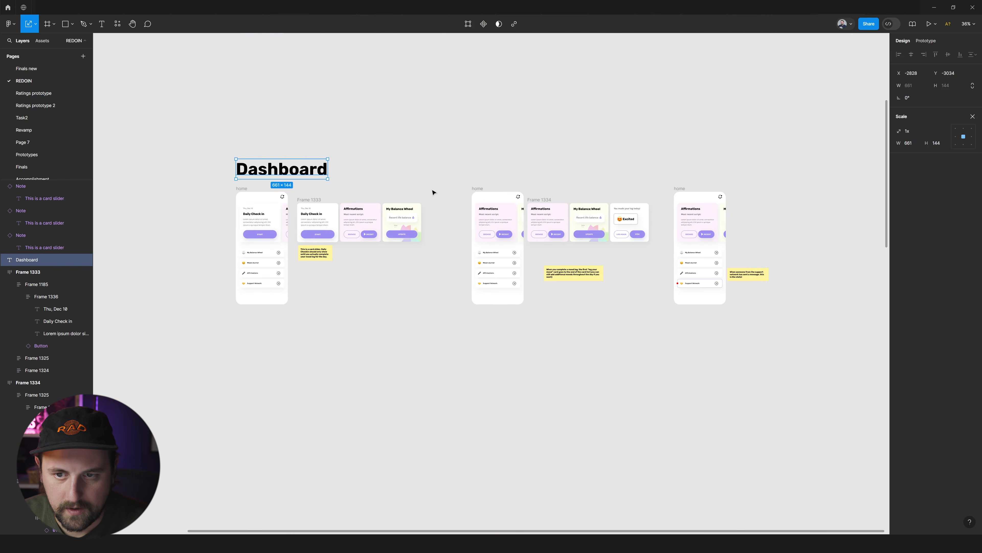
{"action": "left_click", "coordinate": [478, 189]}
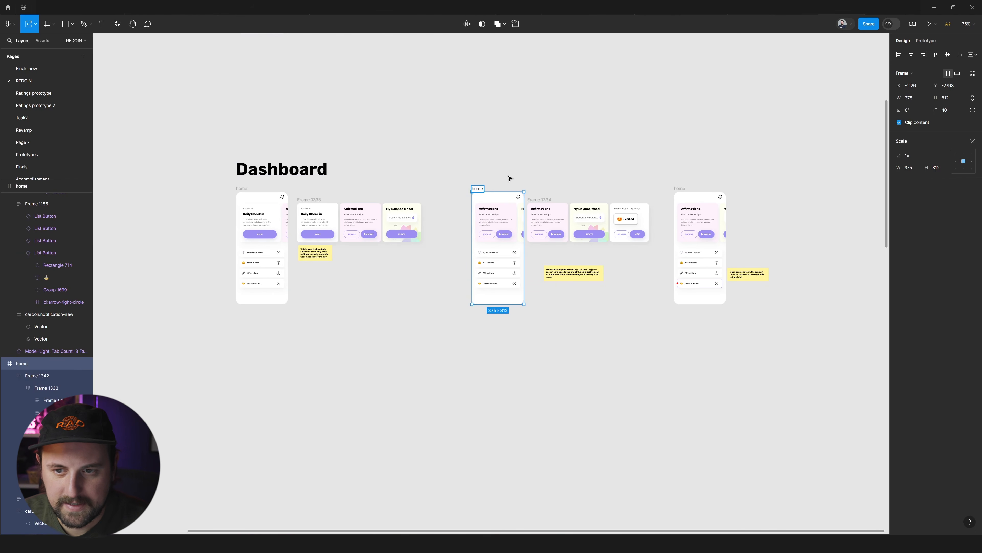
{"action": "scroll", "coordinate": [509, 178], "scroll_direction": "up", "scroll_amount": 4}
{"action": "scroll", "coordinate": [509, 213], "scroll_direction": "up", "scroll_amount": 6}
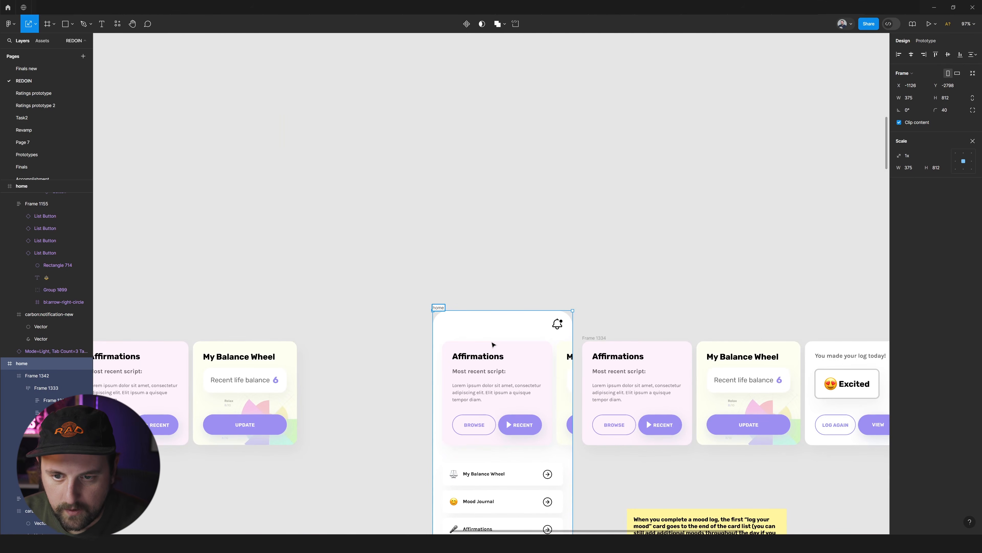
{"action": "scroll", "coordinate": [493, 344], "scroll_direction": "down", "scroll_amount": 4}
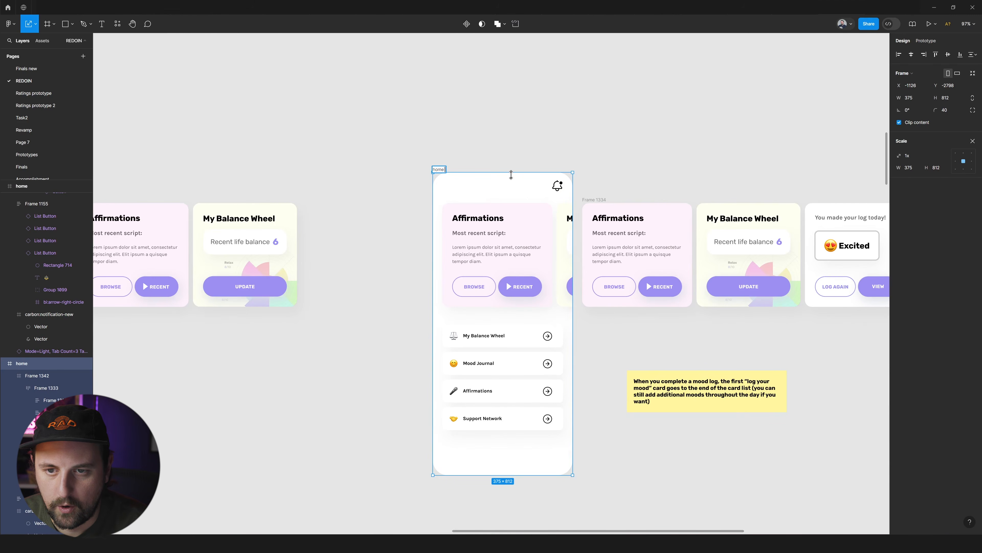
{"action": "scroll", "coordinate": [511, 175], "scroll_direction": "right", "scroll_amount": 1}
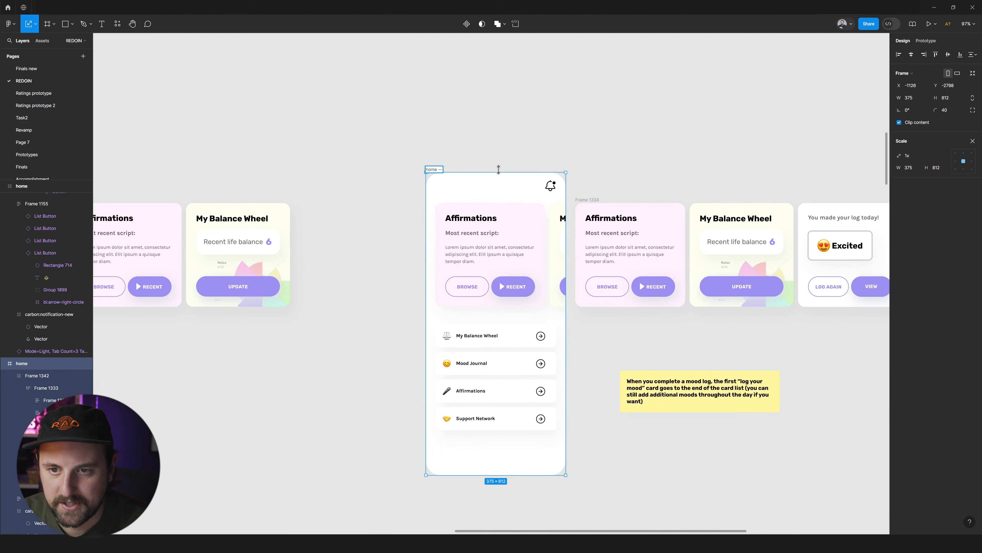
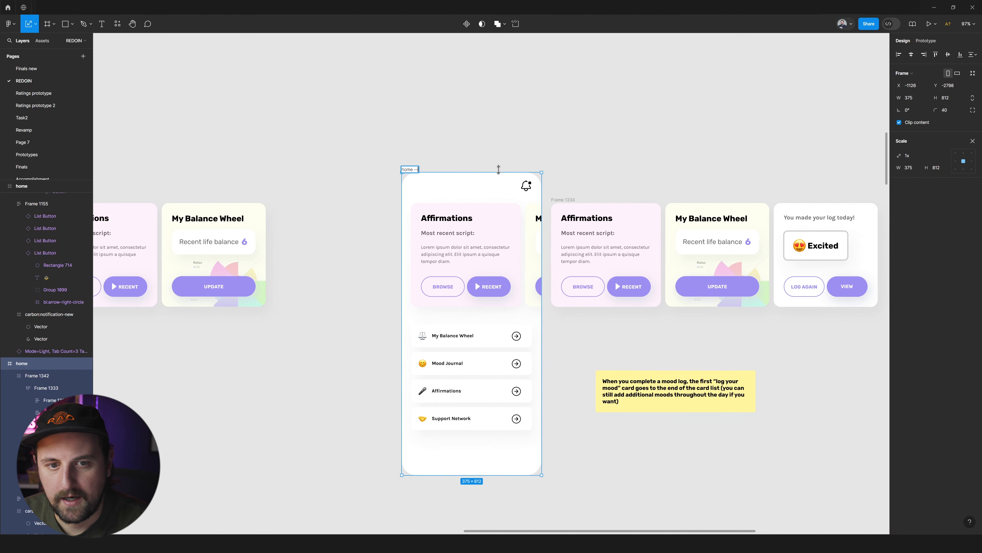
Name the middle home screen "home --logged mood" and the last home screen of the Dashboard row "home --notification".
{"action": "type", "text": "od"}
{"action": "key", "text": "Return"}
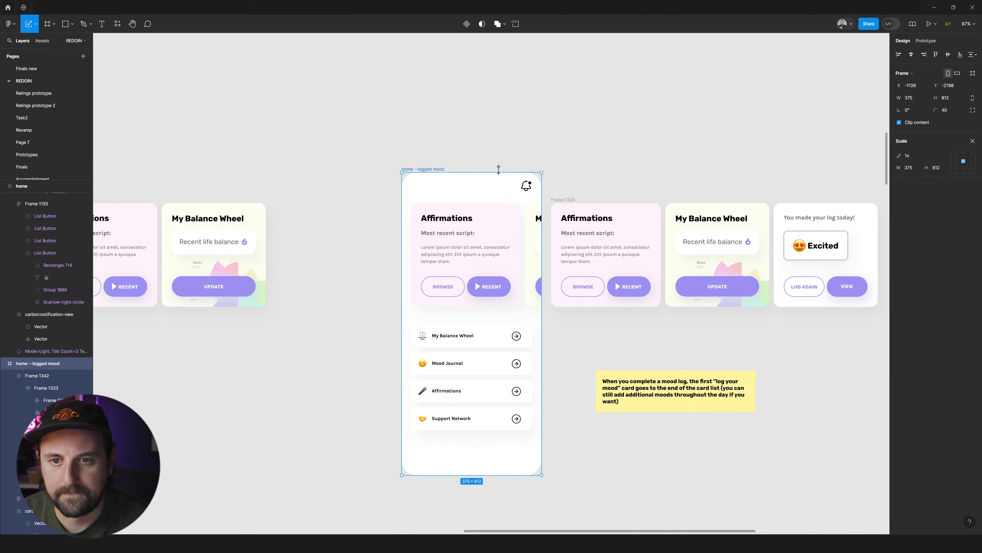
{"action": "scroll", "coordinate": [596, 163], "scroll_direction": "right", "scroll_amount": 12}
{"action": "left_click", "coordinate": [494, 169]}
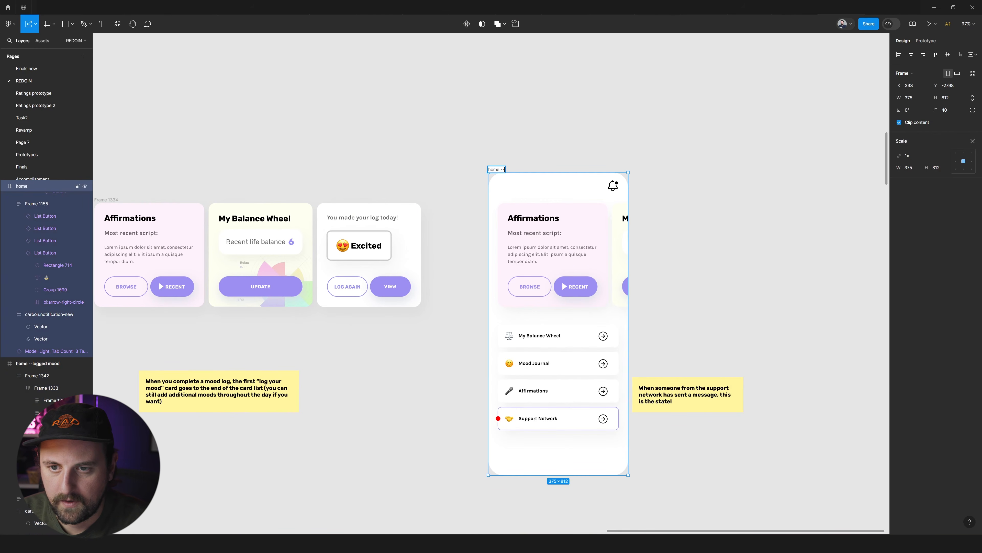
{"action": "type", "text": "tion"}
{"action": "key", "text": "Return"}
{"action": "left_click", "coordinate": [665, 170]}
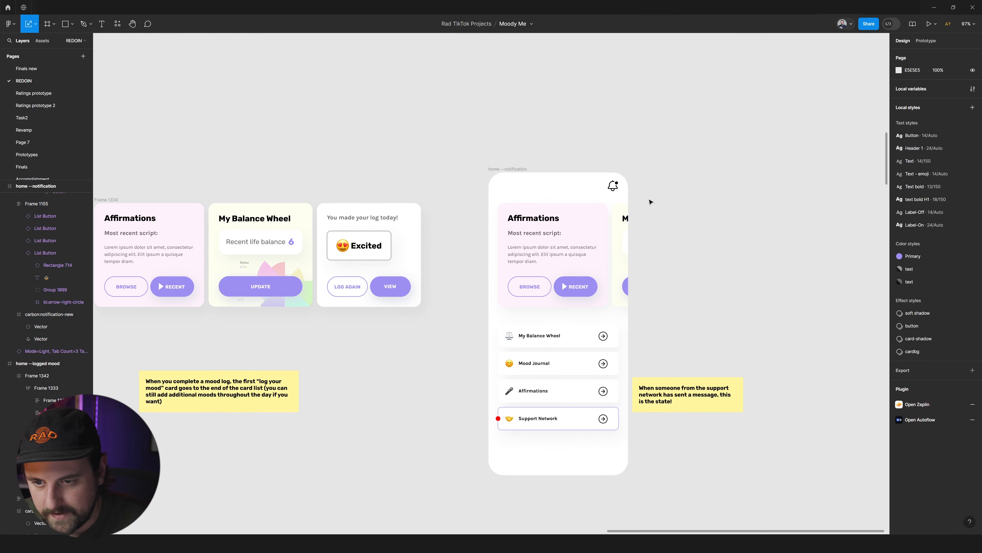
Try wrapping the whole Dashboard row in a frame and converting that frame into a section.
{"action": "scroll", "coordinate": [642, 220], "scroll_direction": "down", "scroll_amount": 5}
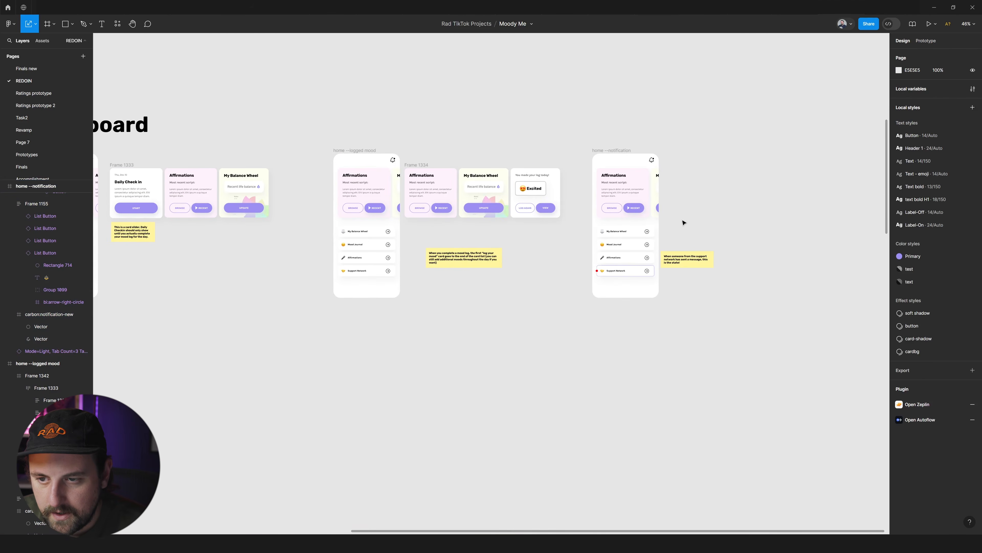
{"action": "scroll", "coordinate": [688, 224], "scroll_direction": "down", "scroll_amount": 6}
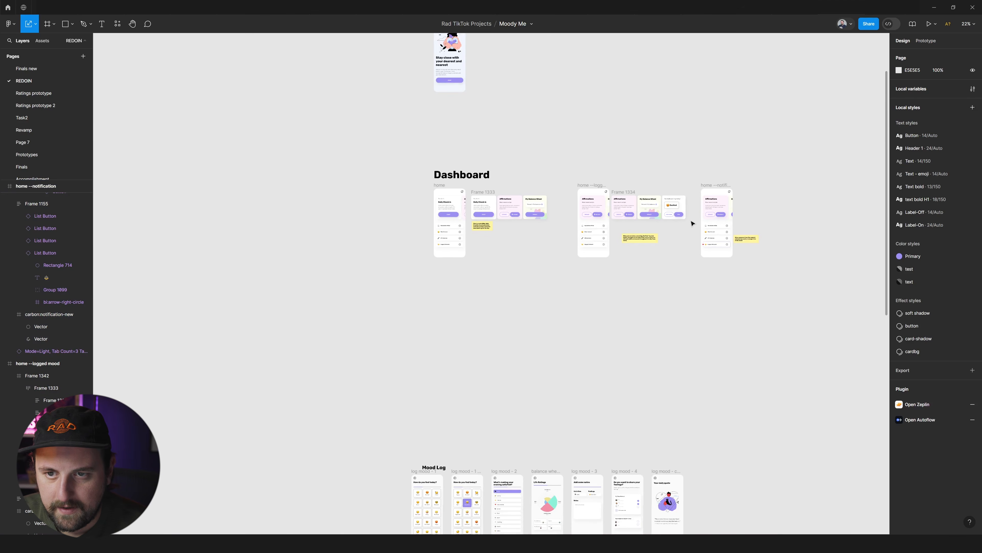
{"action": "scroll", "coordinate": [692, 224], "scroll_direction": "up", "scroll_amount": 2}
{"action": "scroll", "coordinate": [665, 236], "scroll_direction": "up", "scroll_amount": 4}
{"action": "scroll", "coordinate": [650, 240], "scroll_direction": "down", "scroll_amount": 6}
{"action": "left_click_drag", "start_coordinate": [752, 204], "coordinate": [344, 314]}
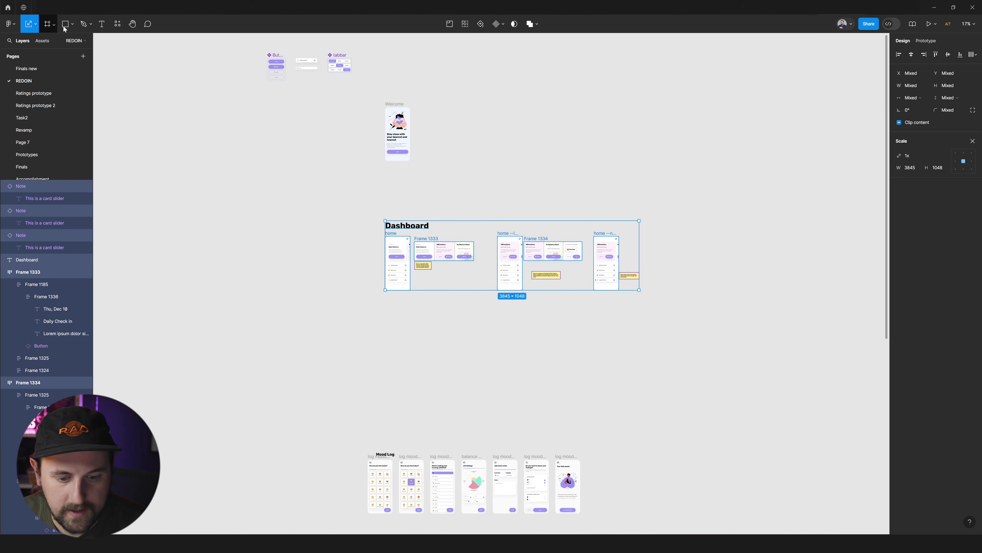
{"action": "key", "text": "ctrl+alt+g"}
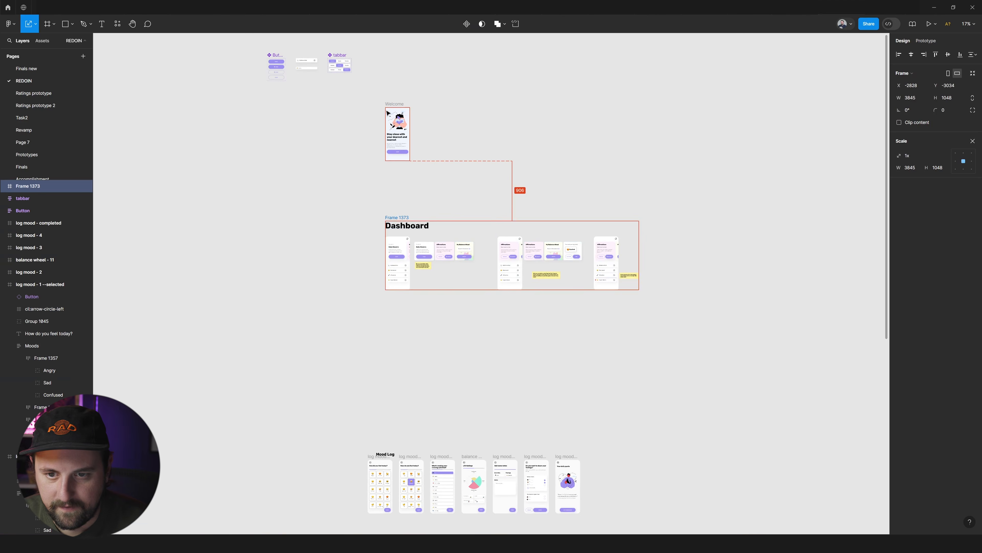
{"action": "left_click", "coordinate": [885, 74]}
{"action": "left_click", "coordinate": [489, 221]}
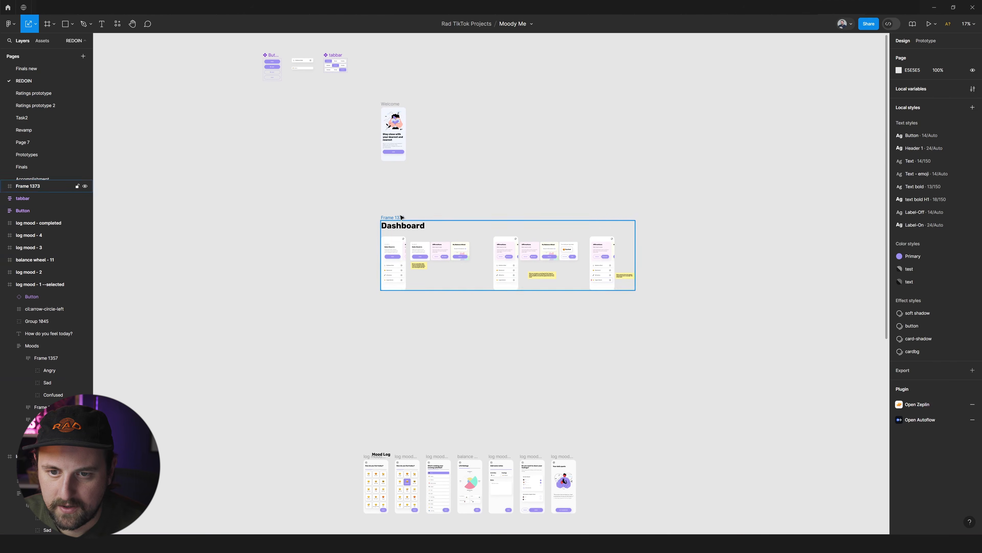
{"action": "left_click", "coordinate": [915, 77]}
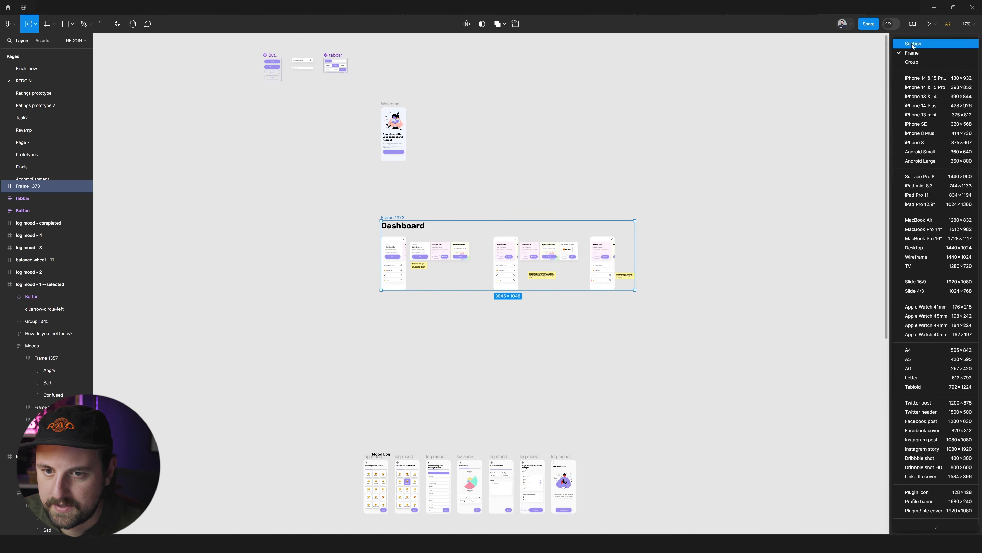
{"action": "left_click", "coordinate": [909, 43]}
{"action": "key", "text": "ctrl+z"}
{"action": "key", "text": "ctrl+z"}
Wrap the Dashboard title, screens, card frames and notes in a new section.
{"action": "left_click_drag", "start_coordinate": [771, 172], "coordinate": [295, 360]}
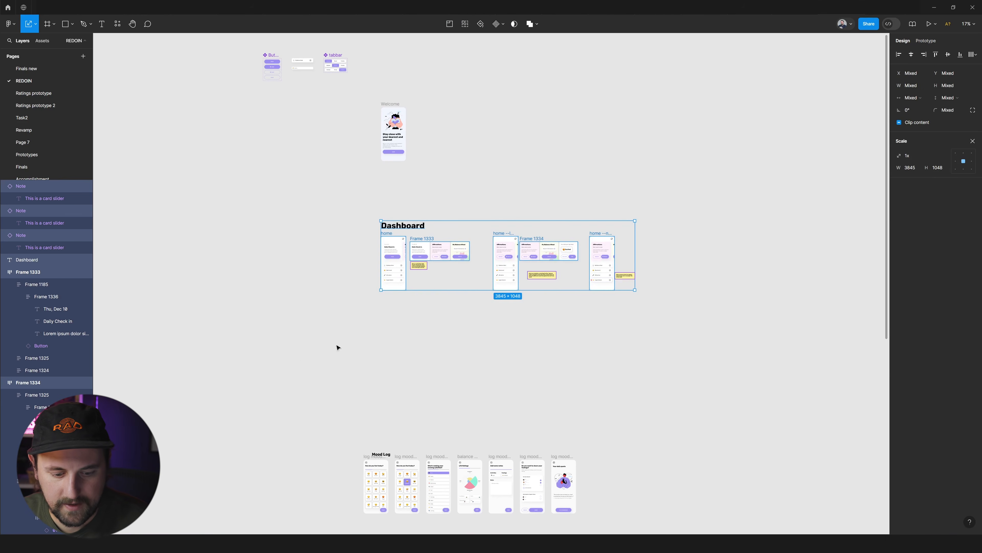
{"action": "key", "text": "shift+s"}
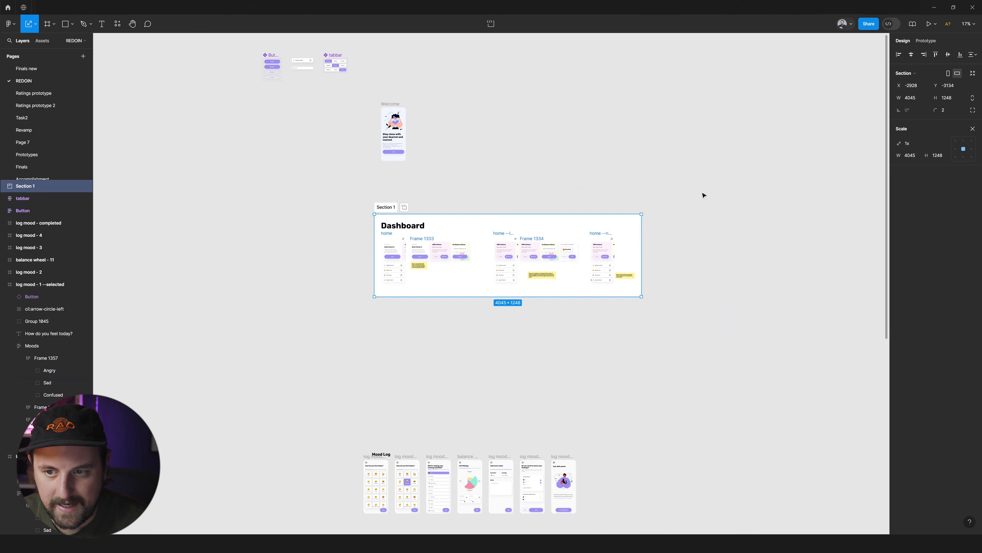
{"action": "left_click", "coordinate": [698, 197]}
Change the new section's fill to the light grey D0D0D0.
{"action": "left_click", "coordinate": [387, 209]}
{"action": "scroll", "coordinate": [375, 211], "scroll_direction": "up", "scroll_amount": 3}
{"action": "key", "text": "v"}
{"action": "left_click", "coordinate": [900, 171]}
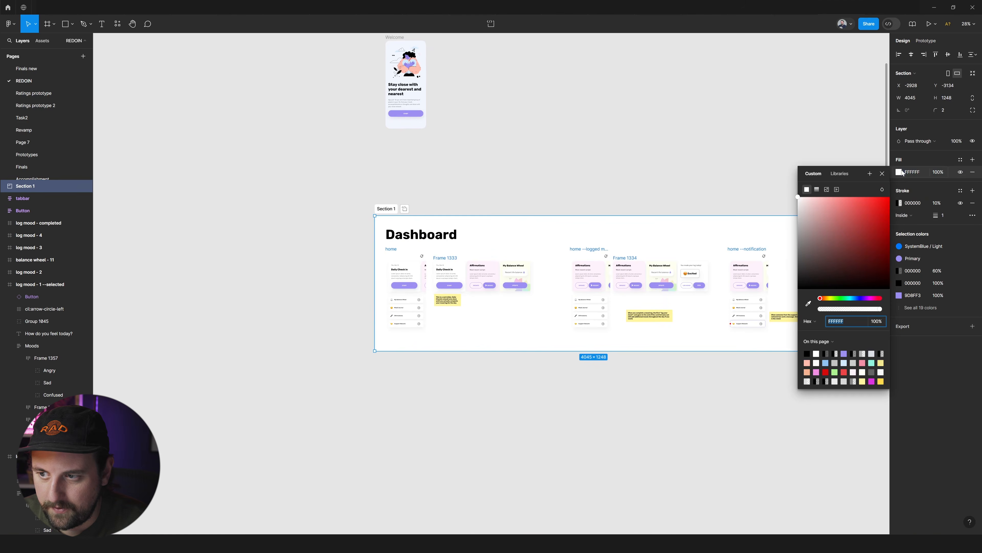
{"action": "left_click_drag", "start_coordinate": [816, 206], "coordinate": [768, 216]}
{"action": "left_click", "coordinate": [978, 72]}
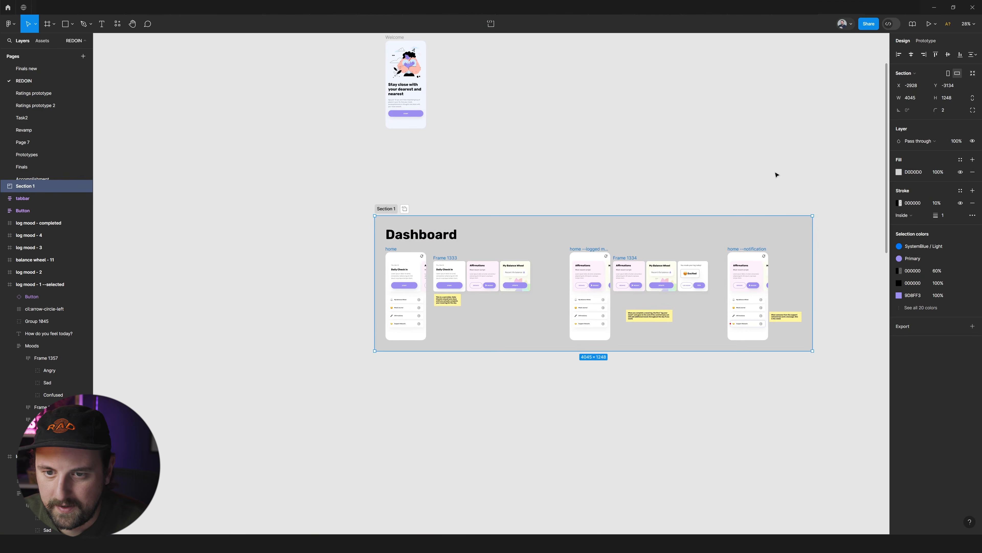
Rename the section as Dashboard and delete the large Dashboard title text inside it.
{"action": "left_click", "coordinate": [775, 174]}
{"action": "scroll", "coordinate": [583, 258], "scroll_direction": "right", "scroll_amount": 1}
{"action": "scroll", "coordinate": [400, 221], "scroll_direction": "up", "scroll_amount": 3}
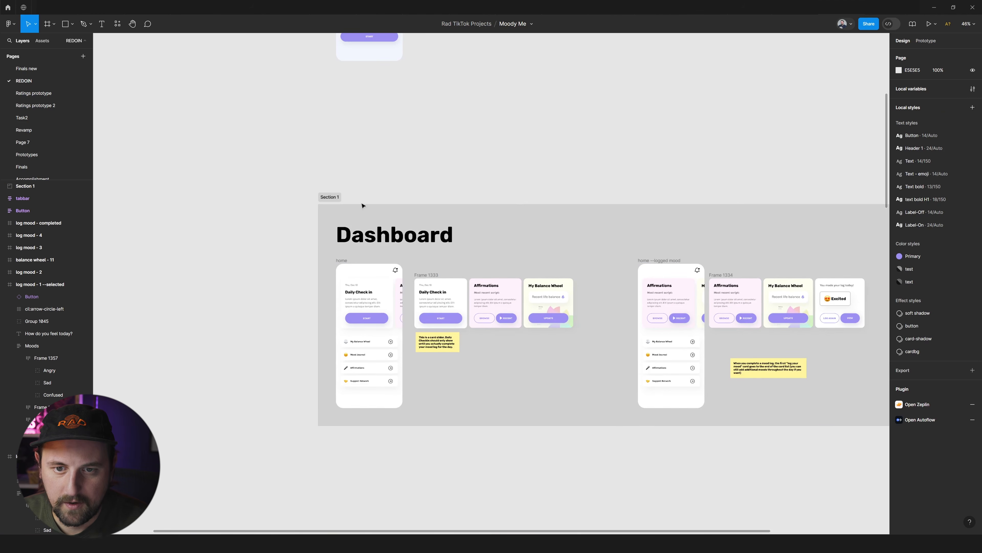
{"action": "double_click", "coordinate": [331, 198]}
{"action": "type", "text": "Dashboard"}
{"action": "key", "text": "Return"}
{"action": "left_click", "coordinate": [405, 230]}
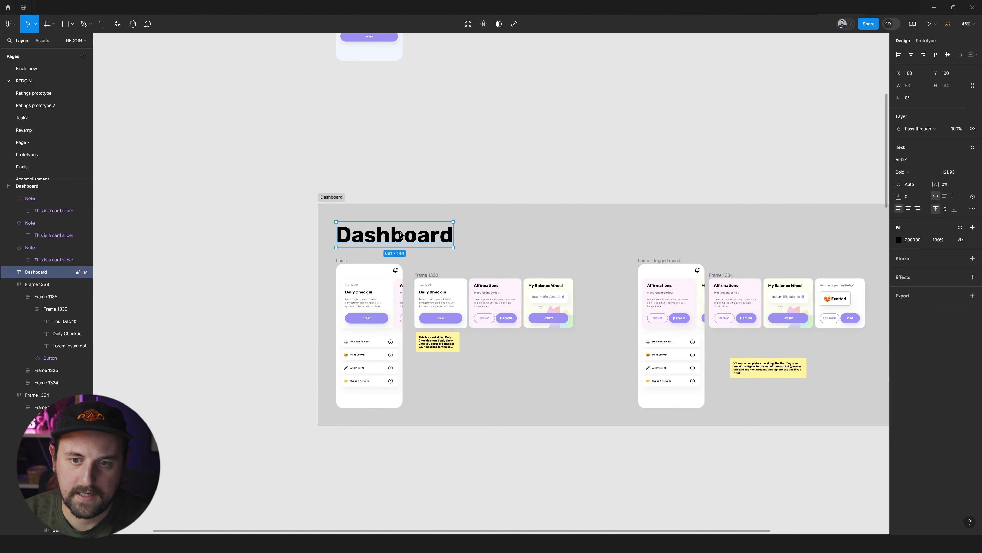
{"action": "key", "text": "Delete"}
Fit the Dashboard section to its contents and extend it evenly around them to 4293 by 1300.
{"action": "left_click", "coordinate": [332, 197]}
{"action": "left_click_drag", "start_coordinate": [424, 203], "coordinate": [429, 239]}
{"action": "scroll", "coordinate": [429, 239], "scroll_direction": "right", "scroll_amount": 4}
{"action": "scroll", "coordinate": [429, 239], "scroll_direction": "down", "scroll_amount": 3}
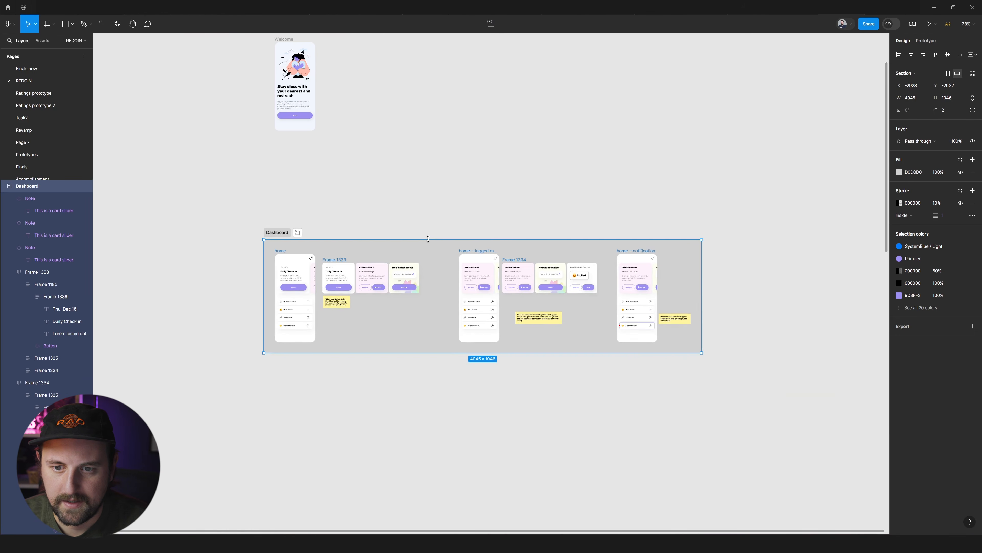
{"action": "left_click", "coordinate": [974, 73]}
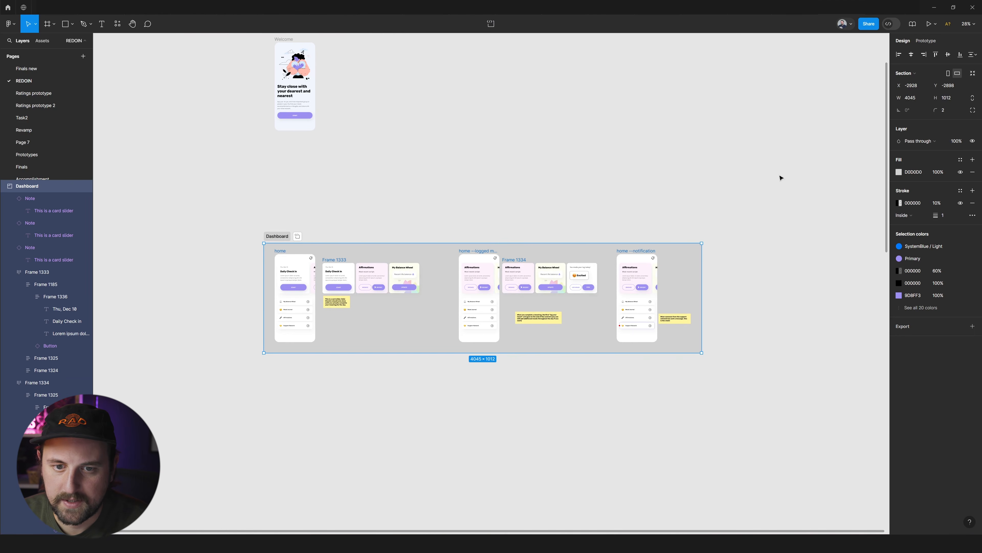
{"action": "left_click_drag", "start_coordinate": [702, 242], "coordinate": [708, 228]}
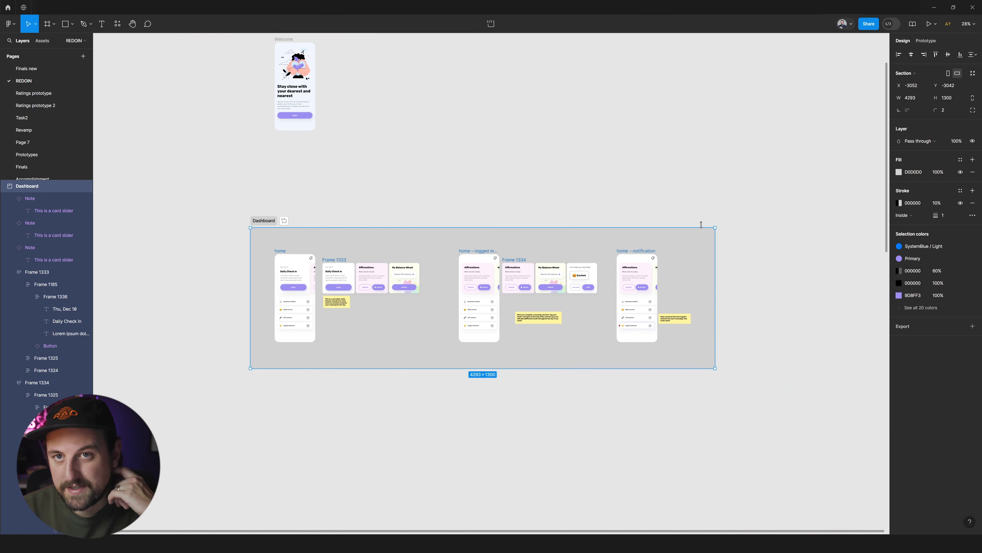
{"action": "left_click", "coordinate": [295, 244]}
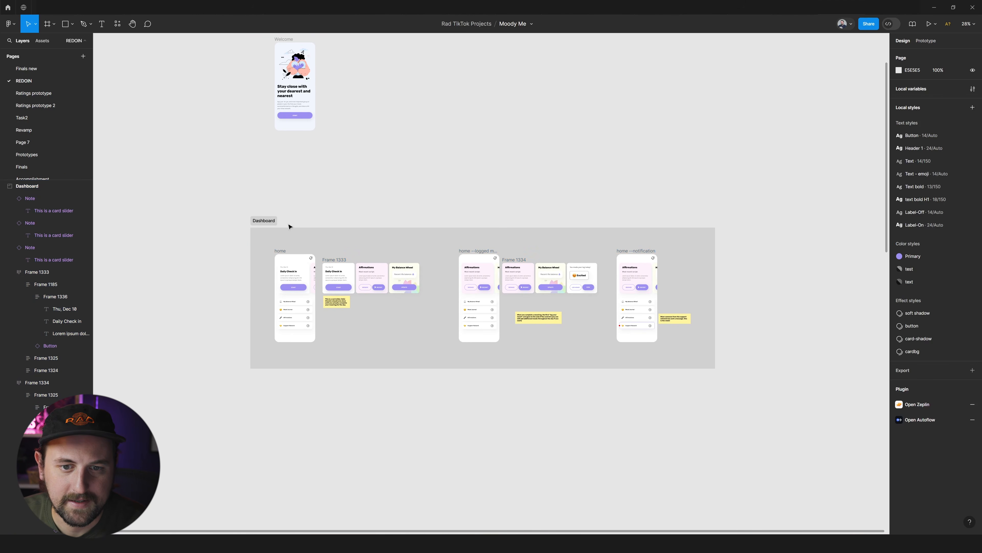
Darken the Dashboard section's fill to C7C7C7.
{"action": "scroll", "coordinate": [400, 269], "scroll_direction": "down", "scroll_amount": 2}
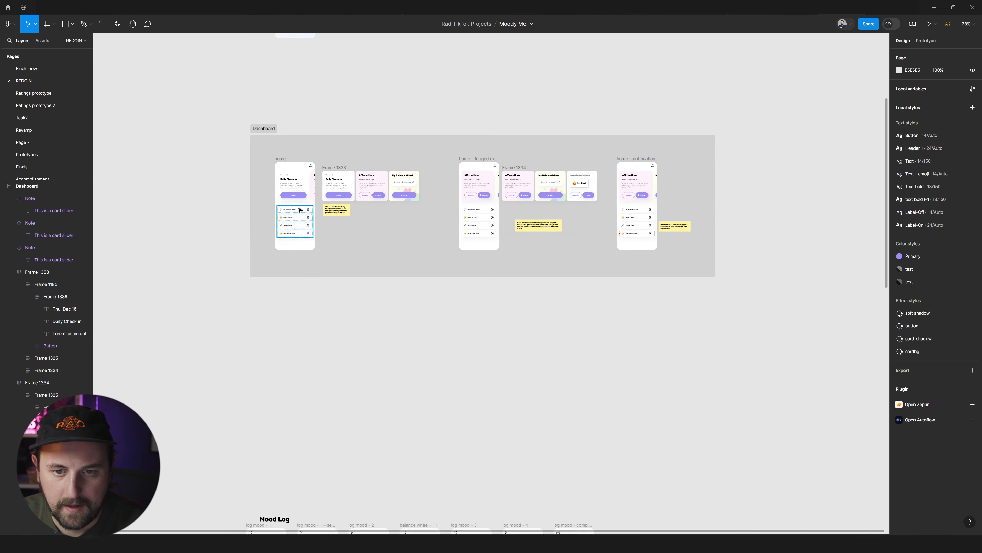
{"action": "left_click", "coordinate": [256, 129]}
{"action": "left_click", "coordinate": [896, 174]}
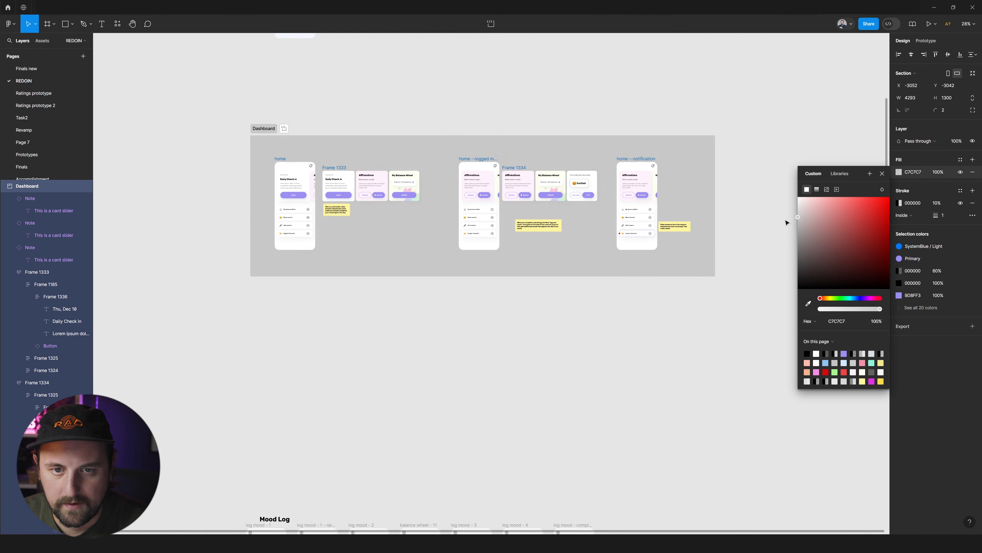
{"action": "left_click", "coordinate": [627, 282]}
Draw a section about 1023 by 1250 around the Welcome screen, its left edge aligned with the Dashboard section.
{"action": "scroll", "coordinate": [626, 282], "scroll_direction": "left", "scroll_amount": 1}
{"action": "scroll", "coordinate": [360, 156], "scroll_direction": "down", "scroll_amount": 3}
{"action": "scroll", "coordinate": [360, 156], "scroll_direction": "down", "scroll_amount": 2}
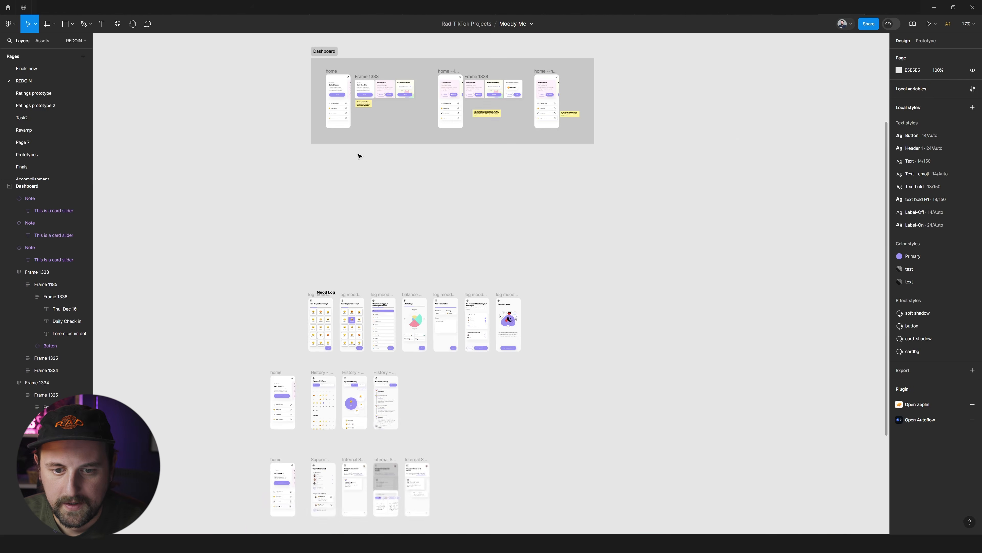
{"action": "scroll", "coordinate": [327, 140], "scroll_direction": "up", "scroll_amount": 2}
{"action": "left_click", "coordinate": [328, 142]}
{"action": "scroll", "coordinate": [335, 188], "scroll_direction": "up", "scroll_amount": 2}
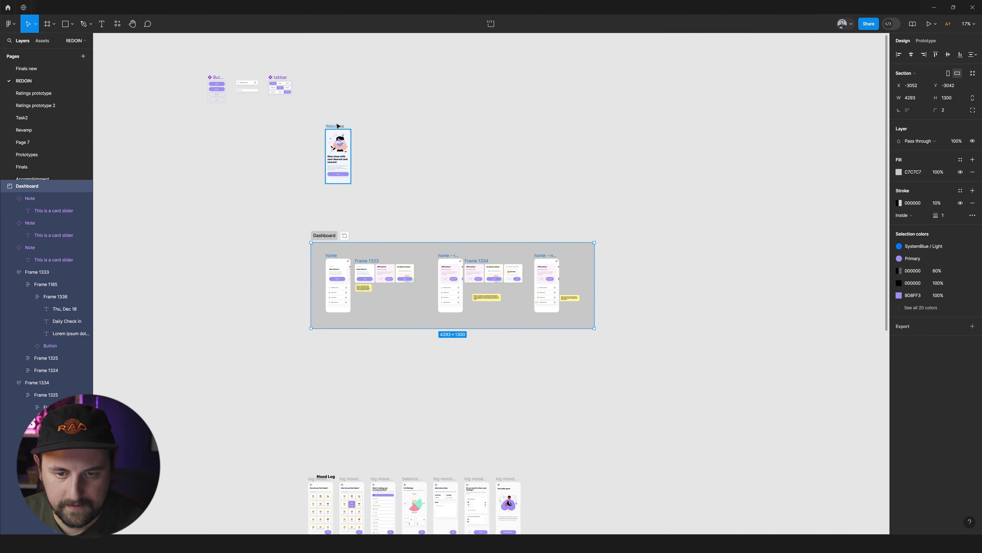
{"action": "left_click", "coordinate": [300, 123]}
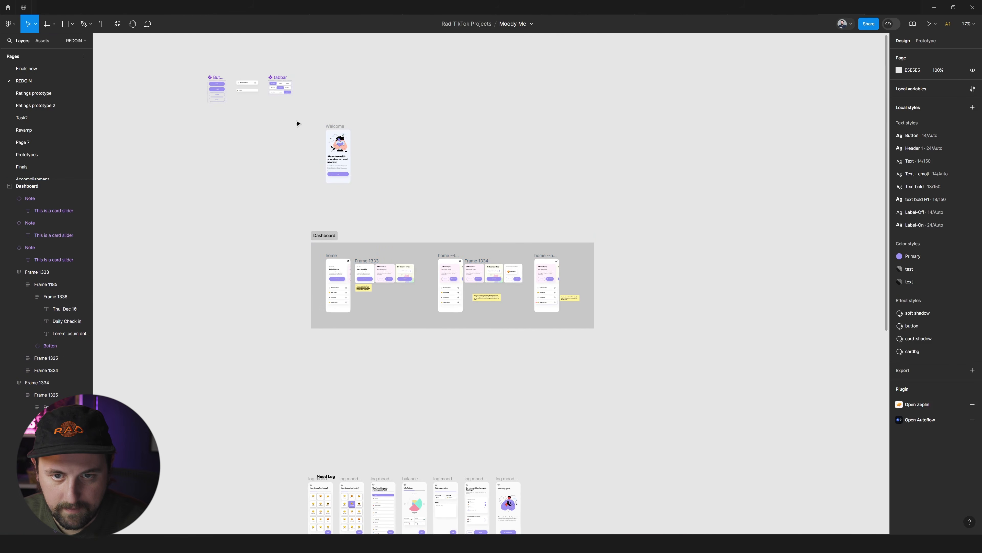
{"action": "key", "text": "shift+s"}
{"action": "left_click_drag", "start_coordinate": [311, 116], "coordinate": [384, 198]}
{"action": "left_click_drag", "start_coordinate": [385, 198], "coordinate": [371, 190]}
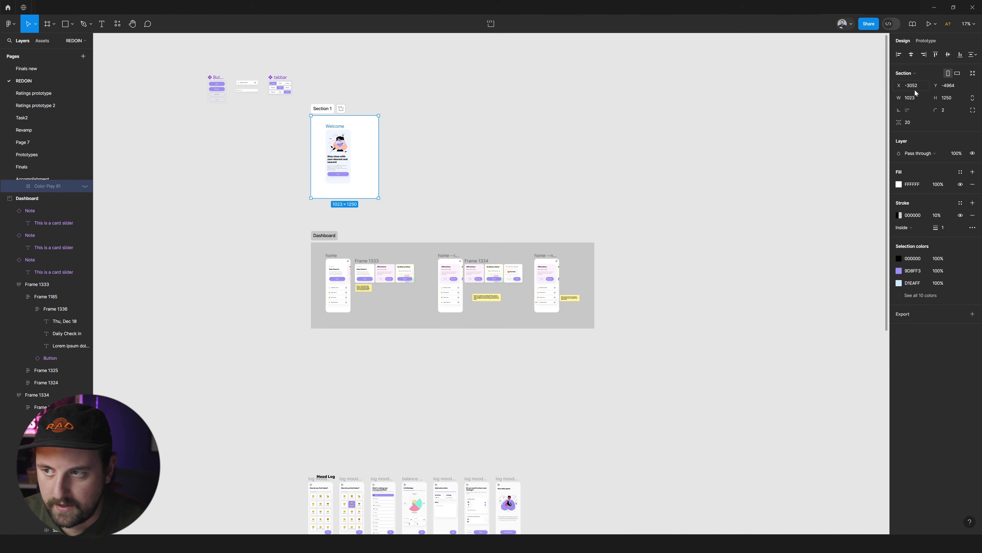
Resize the section around the Welcome screen to about 665 by 1178 and give it the Dashboard section's C7C7C7 fill.
{"action": "left_click", "coordinate": [973, 74]}
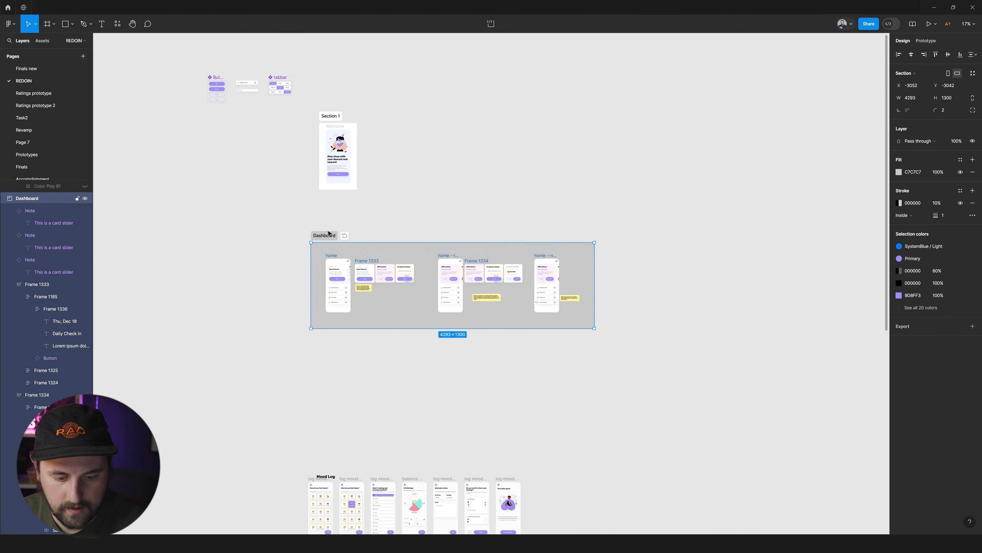
{"action": "left_click", "coordinate": [334, 115]}
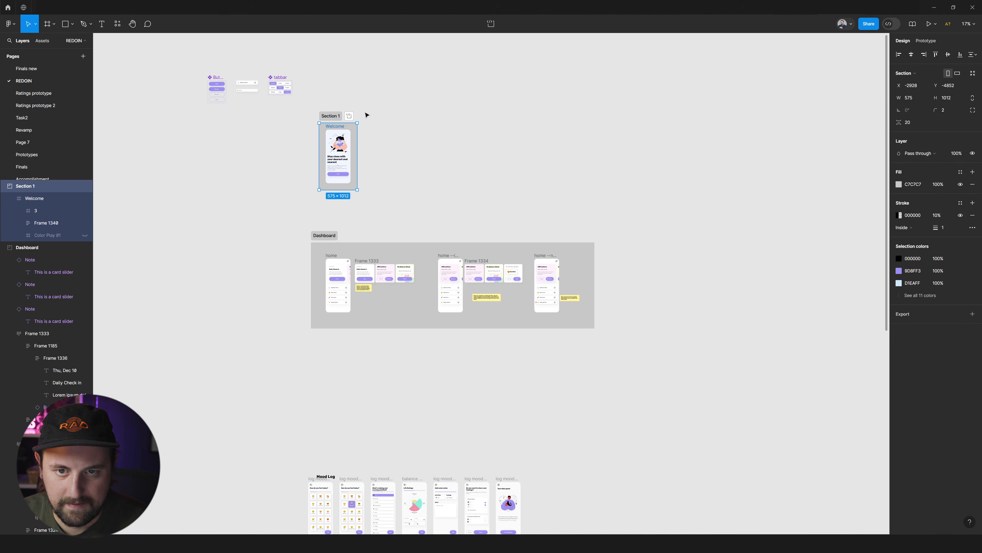
{"action": "left_click_drag", "start_coordinate": [357, 124], "coordinate": [332, 127]}
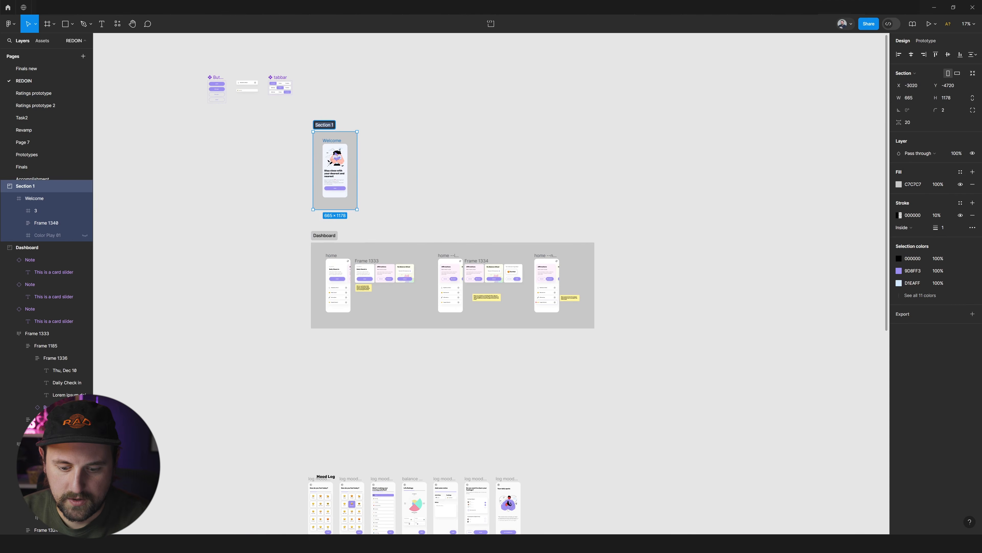
Rename the section around the Welcome screen as Login.
{"action": "double_click", "coordinate": [333, 127]}
{"action": "type", "text": "Login"}
{"action": "key", "text": "Return"}
{"action": "left_click", "coordinate": [388, 203]}
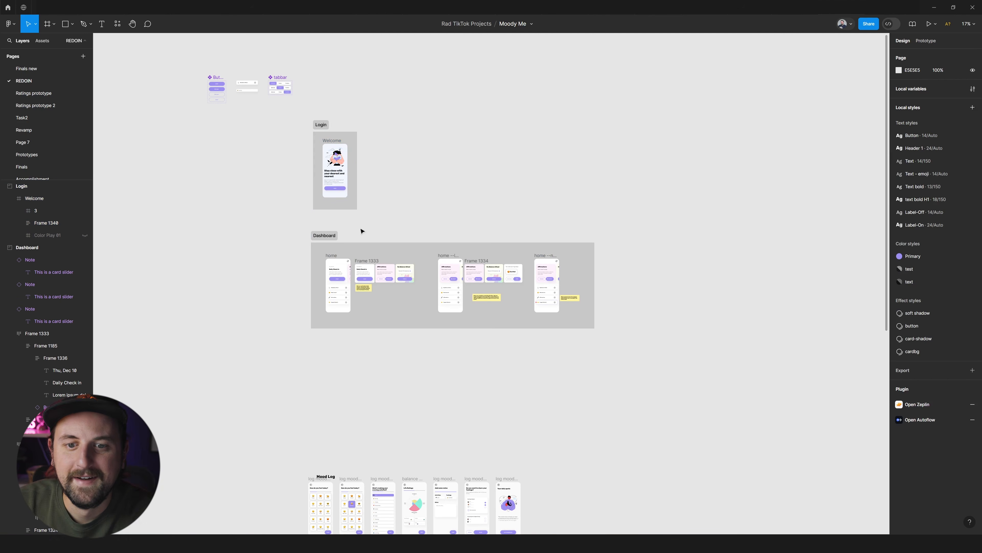
Duplicate the Dashboard section directly below the original and empty the copy of its contents.
{"action": "scroll", "coordinate": [359, 231], "scroll_direction": "down", "scroll_amount": 2}
{"action": "scroll", "coordinate": [382, 255], "scroll_direction": "up", "scroll_amount": 2, "text": "ctrl"}
{"action": "scroll", "coordinate": [382, 254], "scroll_direction": "down", "scroll_amount": 2}
{"action": "left_click", "coordinate": [322, 101]}
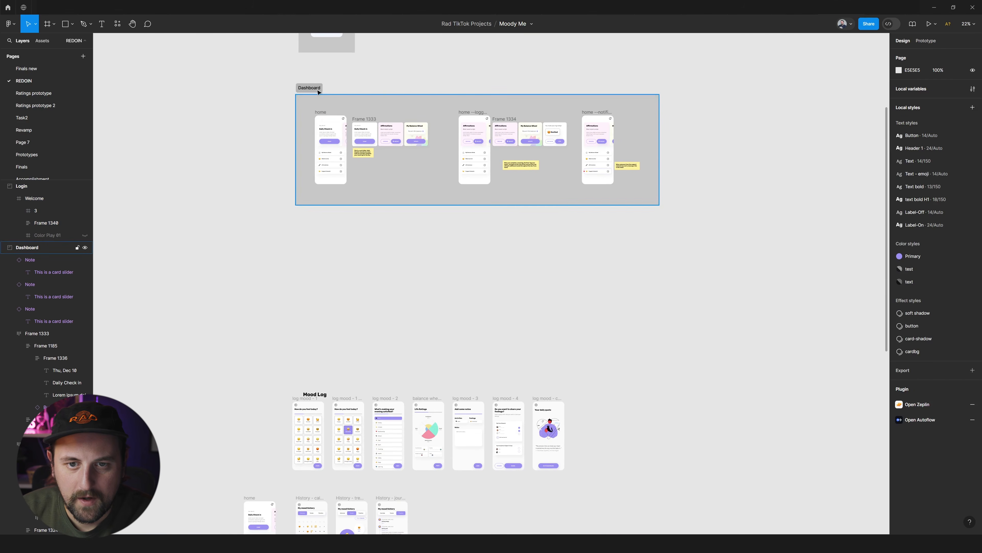
{"action": "left_click_drag", "start_coordinate": [315, 84], "coordinate": [336, 242], "text": "alt+shift"}
{"action": "left_click", "coordinate": [335, 243]}
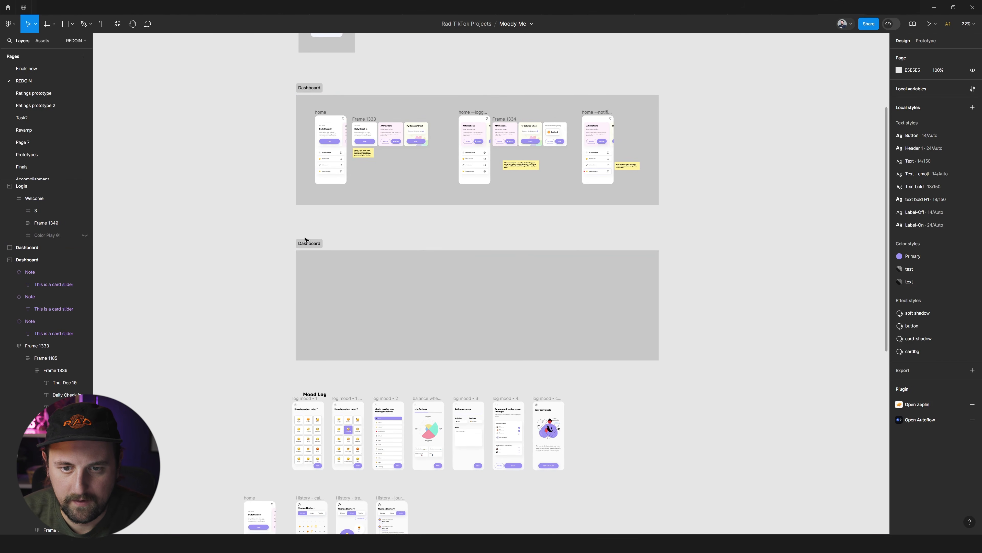
Copy the card slider note into the empty duplicate section and rename that section as Mood Log.
{"action": "left_click", "coordinate": [366, 157]}
{"action": "left_click_drag", "start_coordinate": [366, 156], "coordinate": [344, 271], "text": "alt"}
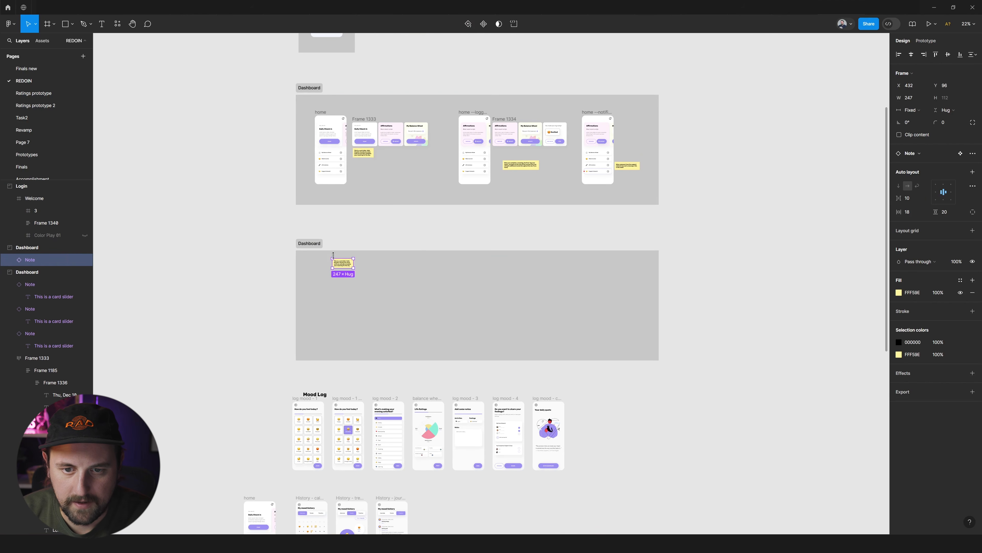
{"action": "double_click", "coordinate": [313, 244]}
{"action": "scroll", "coordinate": [320, 254], "scroll_direction": "down", "scroll_amount": 1}
{"action": "type", "text": "Mood Log"}
{"action": "key", "text": "Return"}
Delete the loose Mood Log title text and move the row of seven mood log screens into the Mood Log section.
{"action": "scroll", "coordinate": [348, 296], "scroll_direction": "down", "scroll_amount": 1}
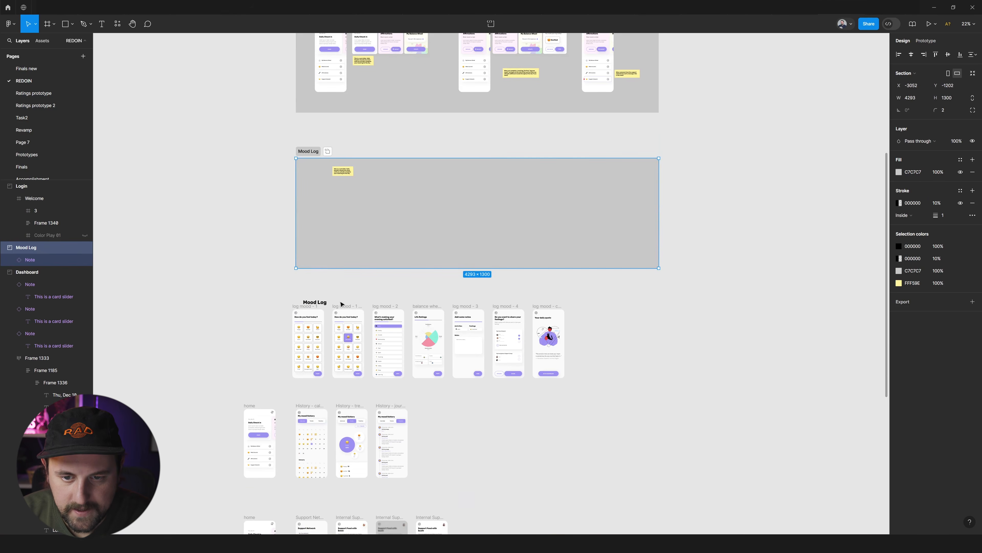
{"action": "left_click", "coordinate": [317, 303]}
{"action": "left_click_drag", "start_coordinate": [599, 281], "coordinate": [276, 391]}
{"action": "left_click_drag", "start_coordinate": [310, 357], "coordinate": [325, 224]}
{"action": "scroll", "coordinate": [317, 184], "scroll_direction": "up", "scroll_amount": 5}
{"action": "scroll", "coordinate": [294, 165], "scroll_direction": "right", "scroll_amount": 2}
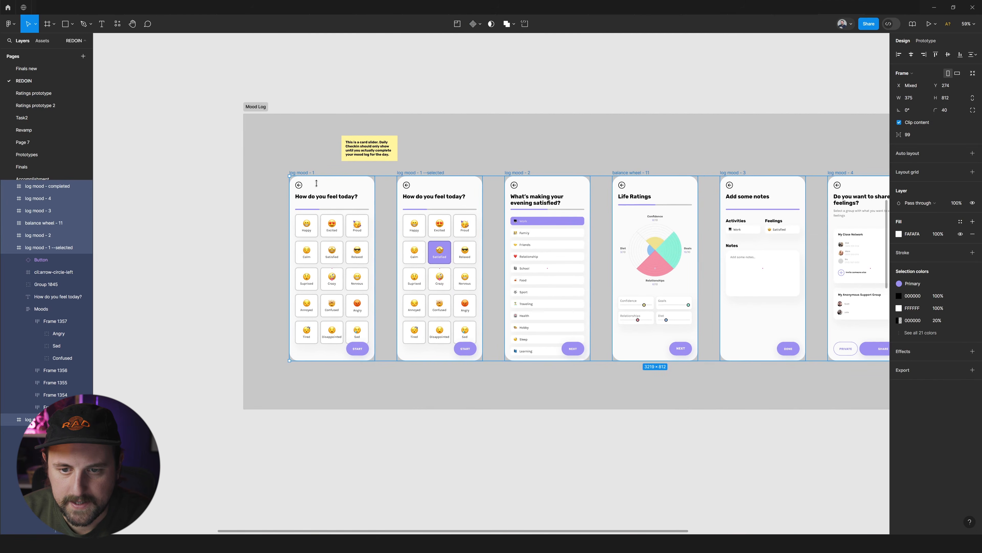
{"action": "scroll", "coordinate": [329, 178], "scroll_direction": "up", "scroll_amount": 2}
{"action": "scroll", "coordinate": [476, 161], "scroll_direction": "right", "scroll_amount": 4}
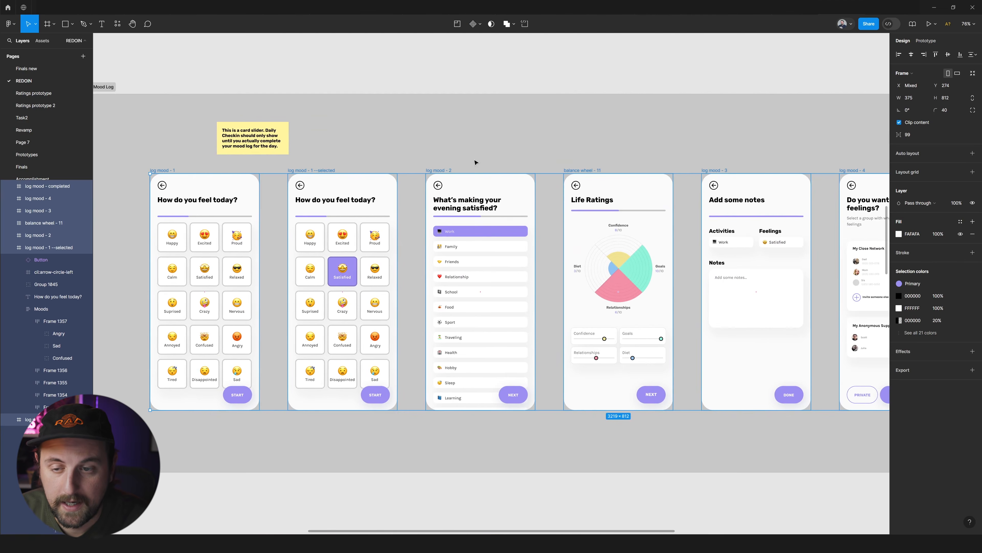
{"action": "left_click", "coordinate": [476, 160]}
{"action": "scroll", "coordinate": [477, 161], "scroll_direction": "down", "scroll_amount": 1}
{"action": "scroll", "coordinate": [555, 167], "scroll_direction": "down", "scroll_amount": 3}
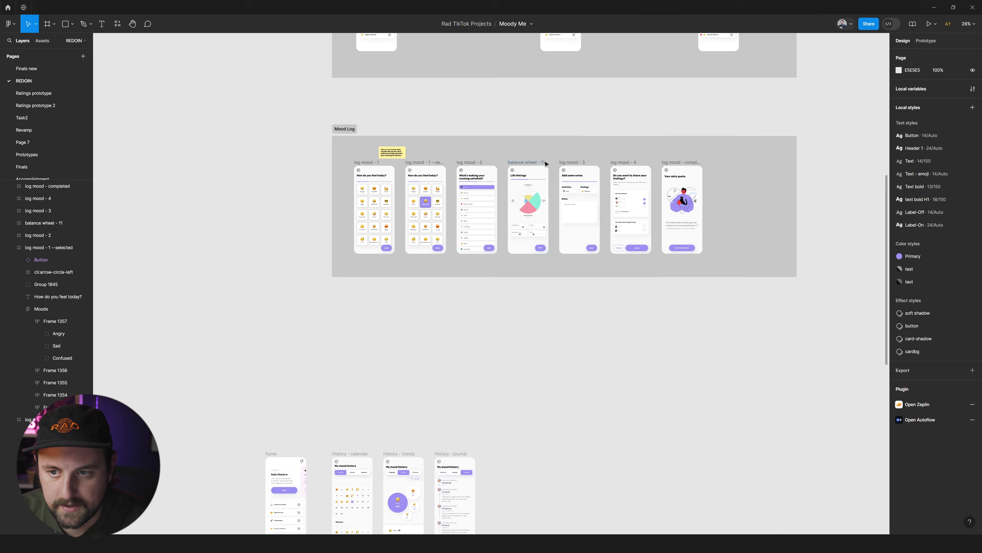
{"action": "left_click_drag", "start_coordinate": [518, 165], "coordinate": [550, 319]}
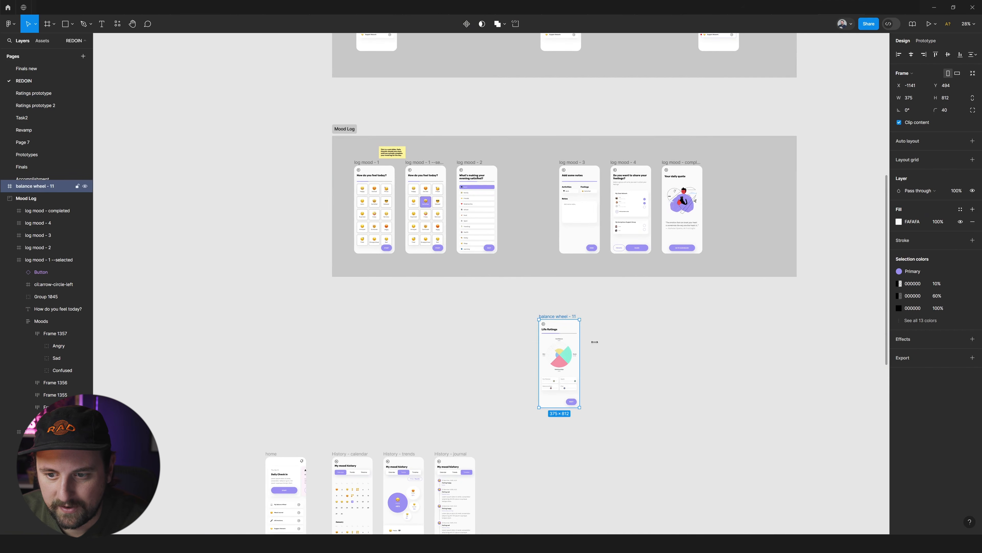
{"action": "scroll", "coordinate": [596, 341], "scroll_direction": "up", "scroll_amount": 3}
{"action": "key", "text": "ctrl+z"}
{"action": "scroll", "coordinate": [537, 270], "scroll_direction": "down", "scroll_amount": 5}
{"action": "scroll", "coordinate": [538, 270], "scroll_direction": "up", "scroll_amount": 8}
{"action": "scroll", "coordinate": [537, 270], "scroll_direction": "up", "scroll_amount": 2}
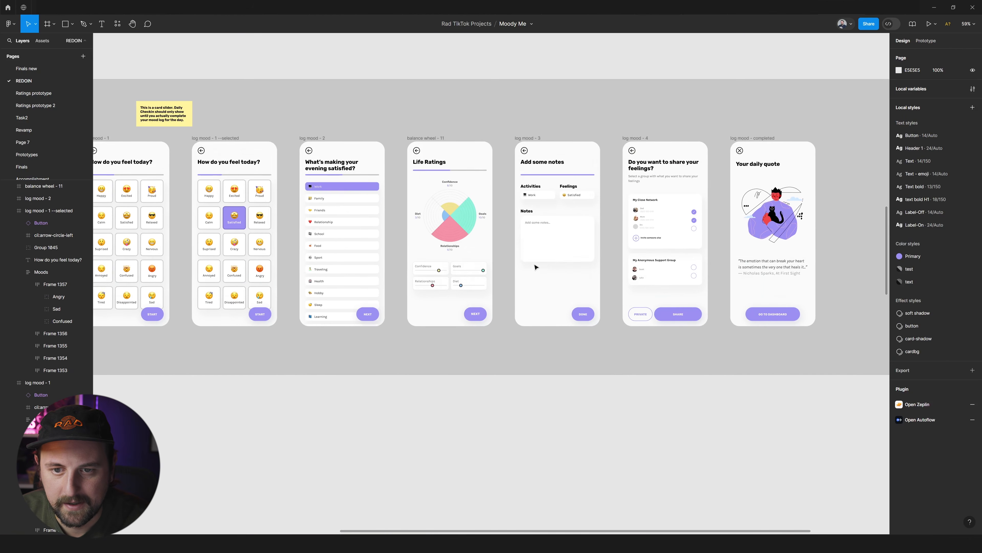
{"action": "scroll", "coordinate": [390, 273], "scroll_direction": "right", "scroll_amount": 1}
{"action": "scroll", "coordinate": [391, 274], "scroll_direction": "left", "scroll_amount": 4}
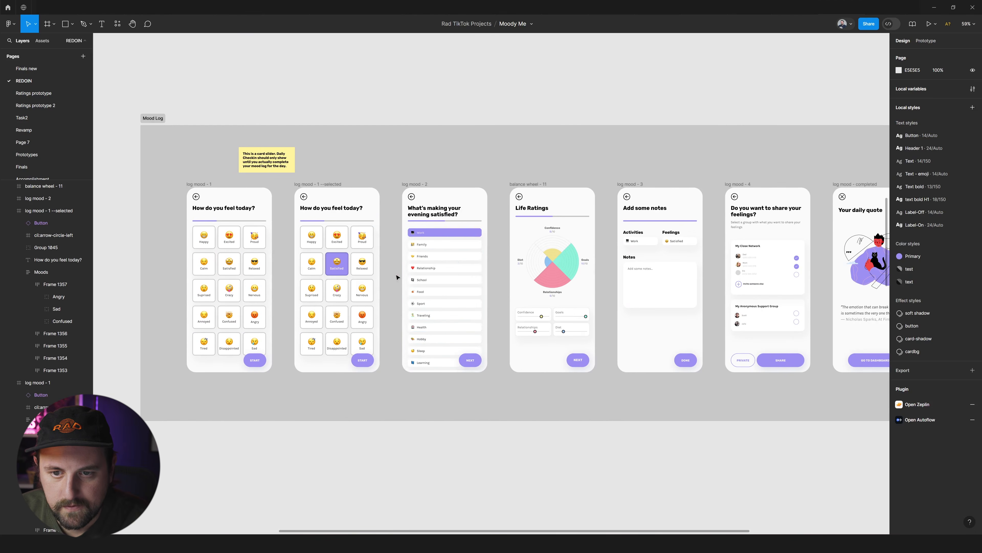
{"action": "left_click", "coordinate": [464, 264]}
{"action": "left_click", "coordinate": [366, 268]}
{"action": "left_click", "coordinate": [437, 246]}
{"action": "scroll", "coordinate": [446, 224], "scroll_direction": "down", "scroll_amount": 2}
{"action": "key", "text": "super"}
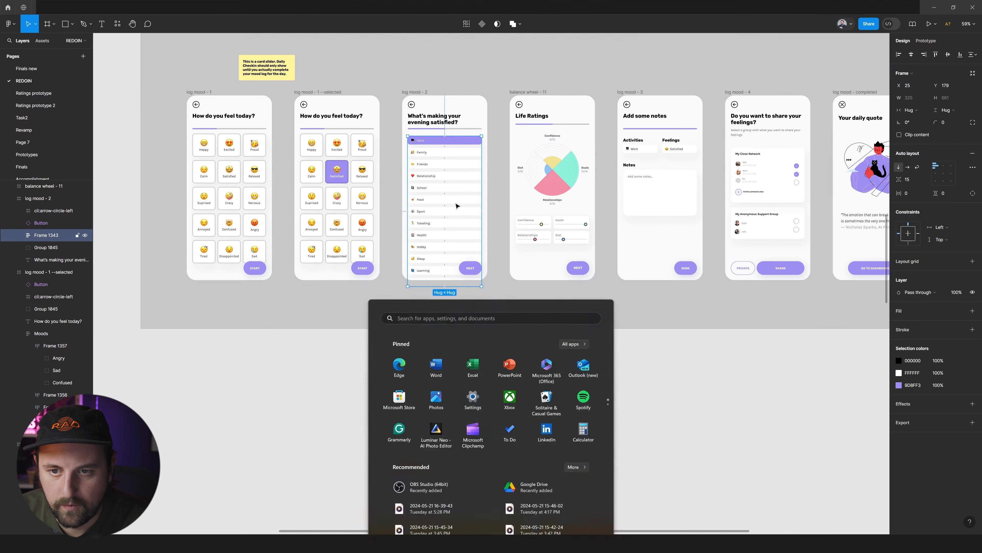
{"action": "left_click", "coordinate": [491, 151]}
Shift the five screens from log mood - 2 onward to the right and place a duplicate of log mood - 2 in the gap.
{"action": "scroll", "coordinate": [497, 168], "scroll_direction": "down", "scroll_amount": 1}
{"action": "scroll", "coordinate": [502, 175], "scroll_direction": "up", "scroll_amount": 3}
{"action": "scroll", "coordinate": [565, 228], "scroll_direction": "right", "scroll_amount": 1}
{"action": "scroll", "coordinate": [658, 236], "scroll_direction": "right", "scroll_amount": 2}
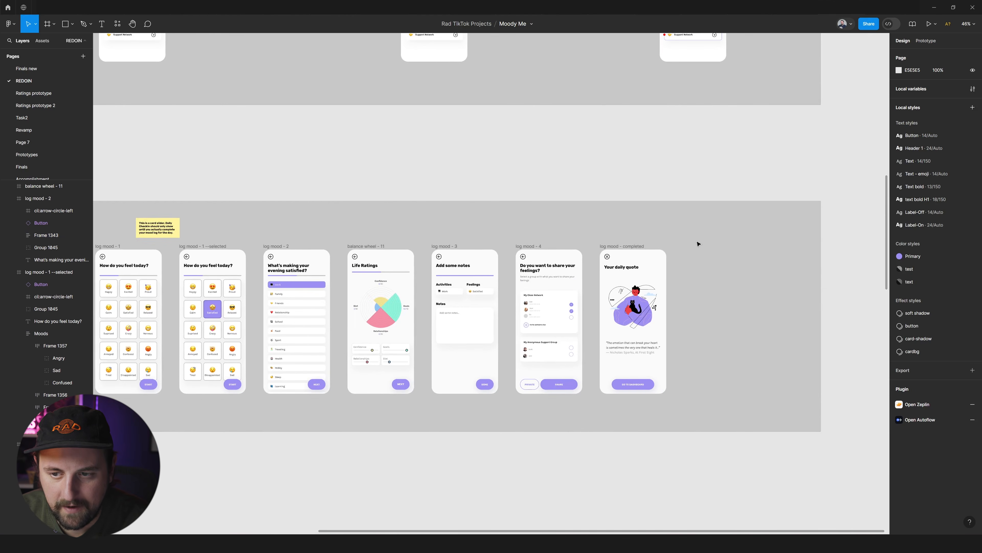
{"action": "scroll", "coordinate": [698, 244], "scroll_direction": "left", "scroll_amount": 2}
{"action": "left_click_drag", "start_coordinate": [848, 236], "coordinate": [383, 426]}
{"action": "left_click_drag", "start_coordinate": [399, 346], "coordinate": [537, 341]}
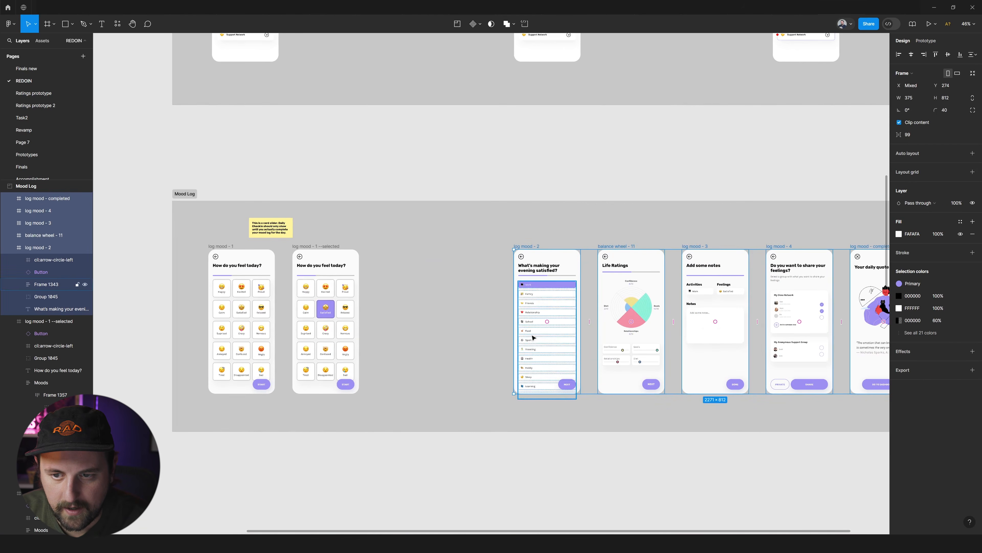
{"action": "left_click", "coordinate": [498, 240]}
{"action": "left_click_drag", "start_coordinate": [528, 251], "coordinate": [457, 255]}
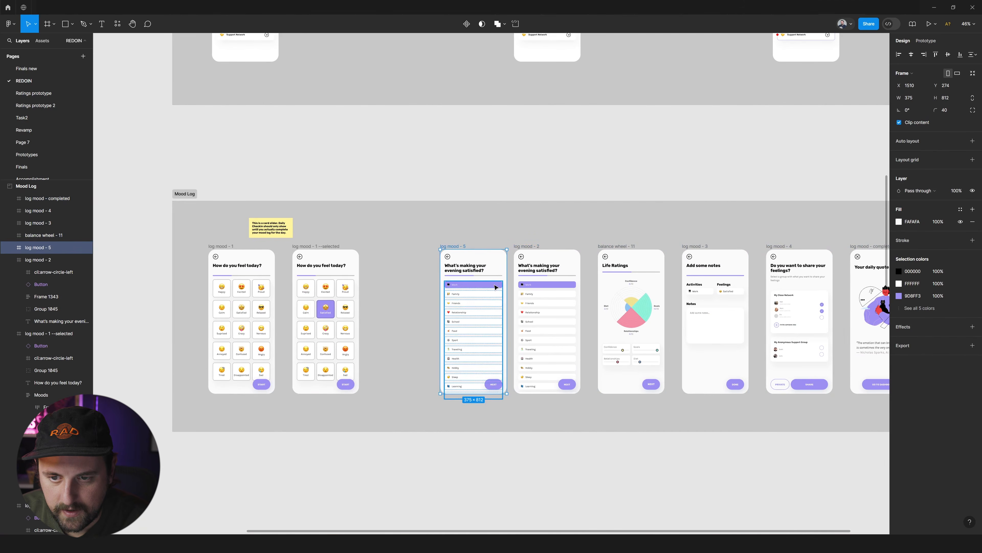
Copy the Family row's background properties onto the Work row in the duplicated screen.
{"action": "double_click", "coordinate": [472, 285]}
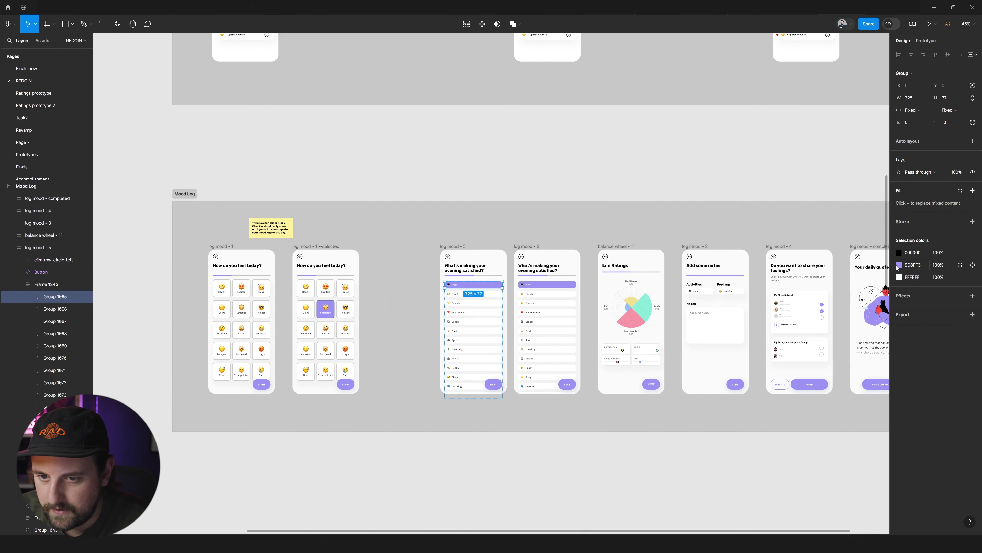
{"action": "left_click", "coordinate": [480, 294]}
{"action": "scroll", "coordinate": [480, 294], "scroll_direction": "up", "scroll_amount": 5}
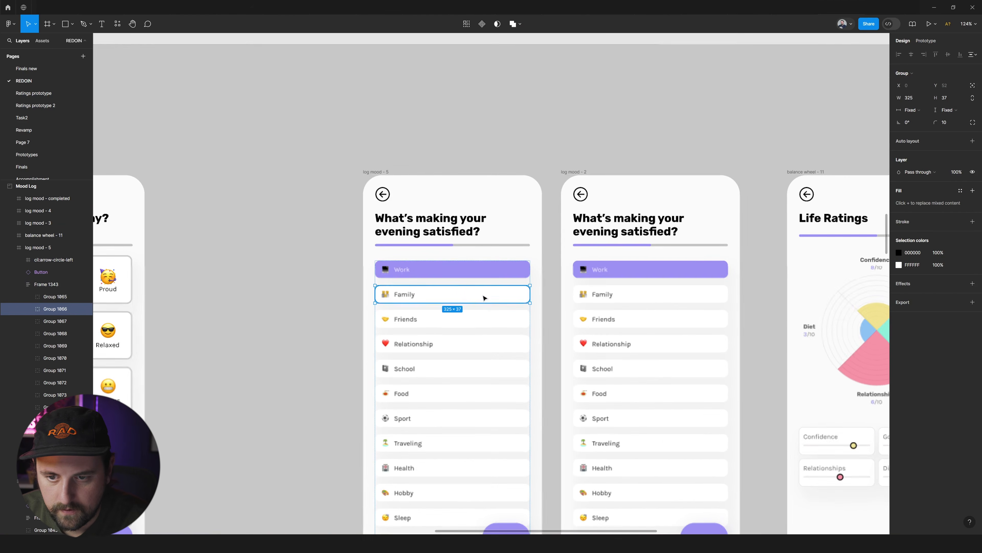
{"action": "left_click", "coordinate": [470, 294], "text": "ctrl"}
{"action": "key", "text": "ctrl+alt+c"}
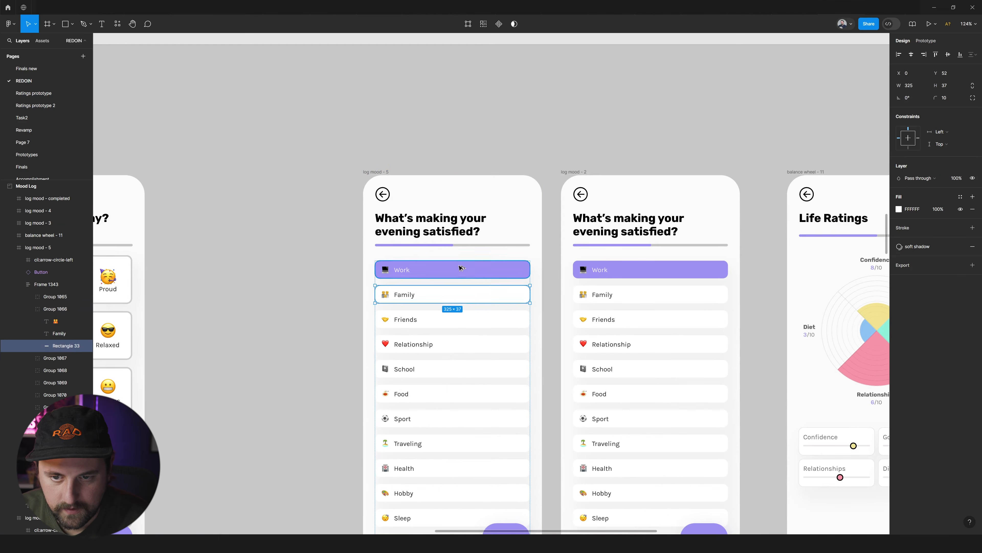
{"action": "left_click", "coordinate": [456, 267], "text": "ctrl"}
{"action": "key", "text": "ctrl+alt+v"}
Copy the Family label's text properties onto the Work label in the duplicated screen.
{"action": "left_click", "coordinate": [313, 235]}
{"action": "left_click", "coordinate": [406, 294], "text": "ctrl"}
{"action": "key", "text": "ctrl+alt+c"}
{"action": "left_click", "coordinate": [398, 271], "text": "ctrl"}
{"action": "key", "text": "ctrl+alt+v"}
{"action": "left_click", "coordinate": [342, 264]}
{"action": "scroll", "coordinate": [342, 264], "scroll_direction": "down", "scroll_amount": 5}
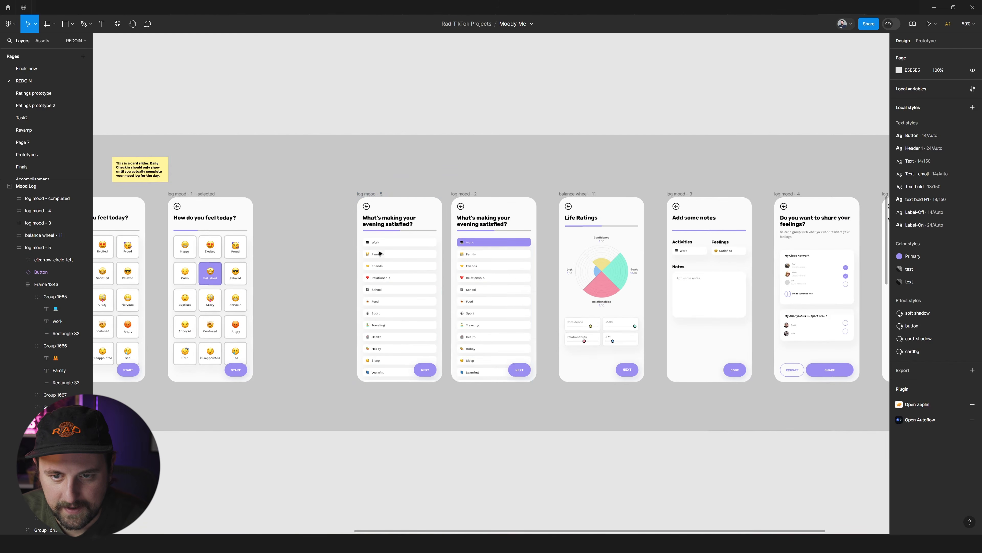
Rename both "How do you feel today?" screens together as log --feeling.
{"action": "left_click", "coordinate": [376, 197]}
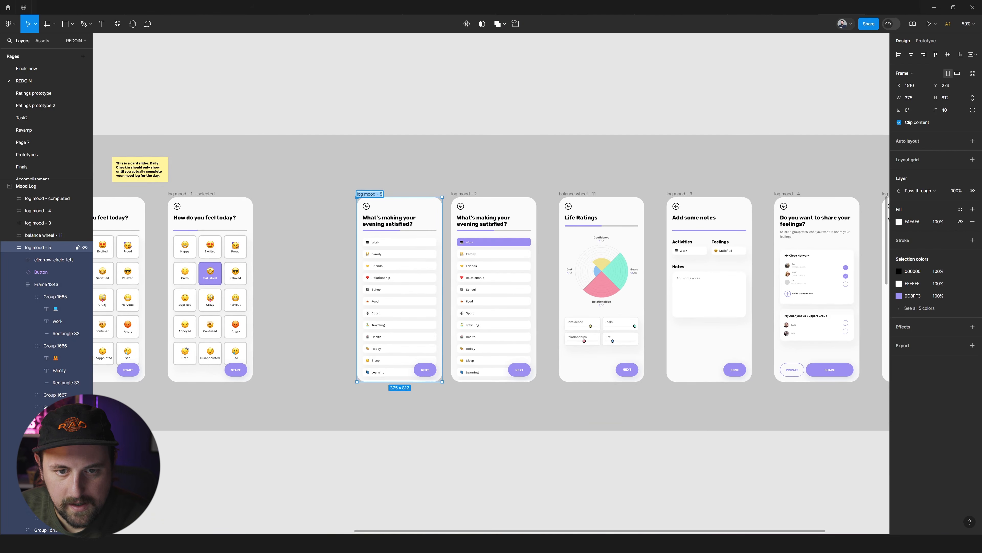
{"action": "scroll", "coordinate": [400, 210], "scroll_direction": "left", "scroll_amount": 5}
{"action": "left_click", "coordinate": [249, 194]}
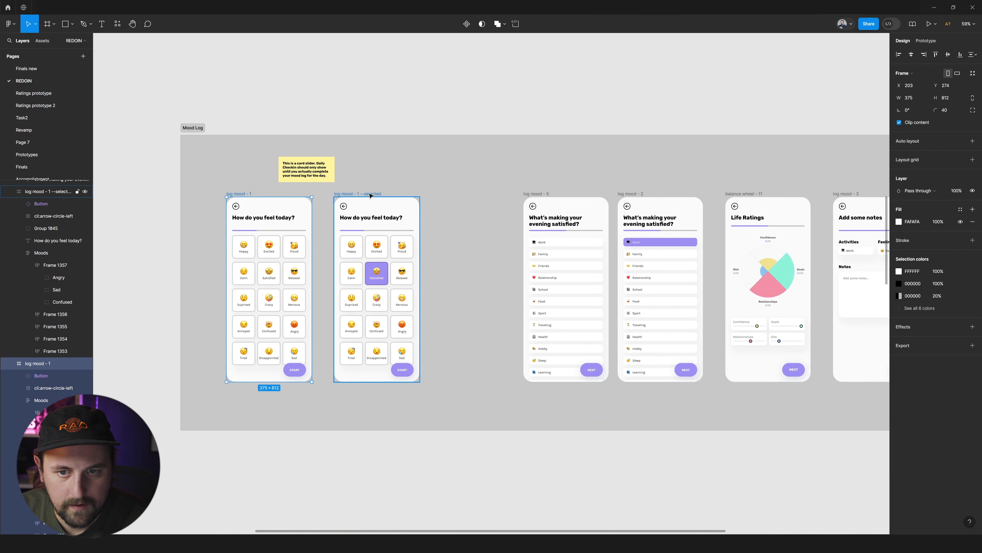
{"action": "left_click", "coordinate": [370, 195], "text": "shift"}
{"action": "key", "text": "ctrl+r"}
{"action": "type", "text": "log"}
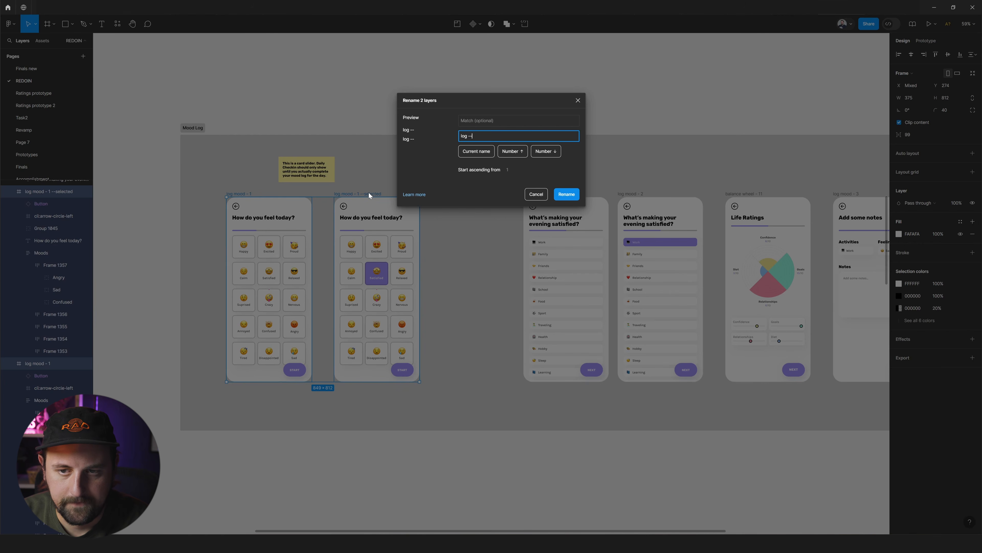
{"action": "type", "text": "--feeling"}
{"action": "key", "text": "Return"}
Rename both "What's making your evening satisfied?" screens together as log --reason.
{"action": "scroll", "coordinate": [365, 194], "scroll_direction": "right", "scroll_amount": 5}
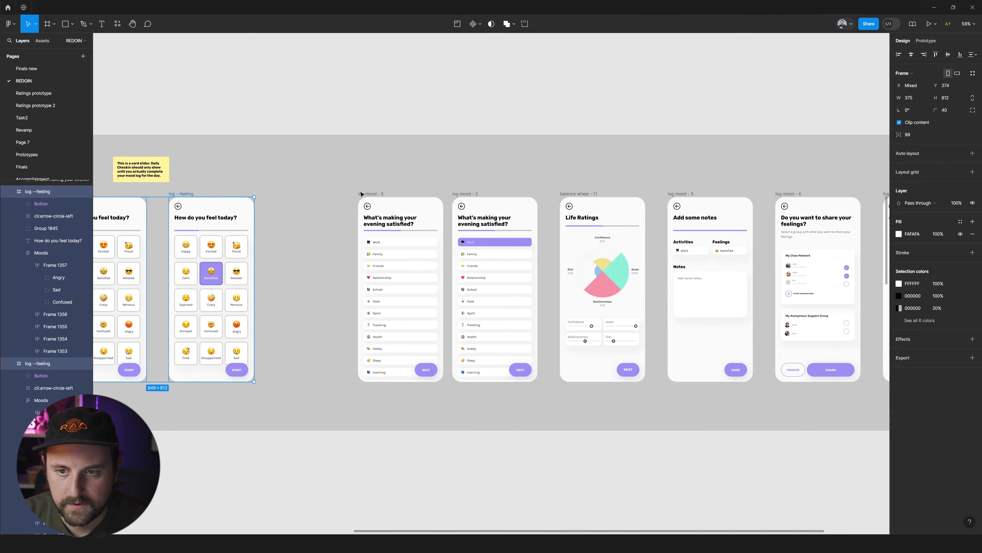
{"action": "left_click_drag", "start_coordinate": [333, 184], "coordinate": [544, 390]}
{"action": "key", "text": "ctrl+r"}
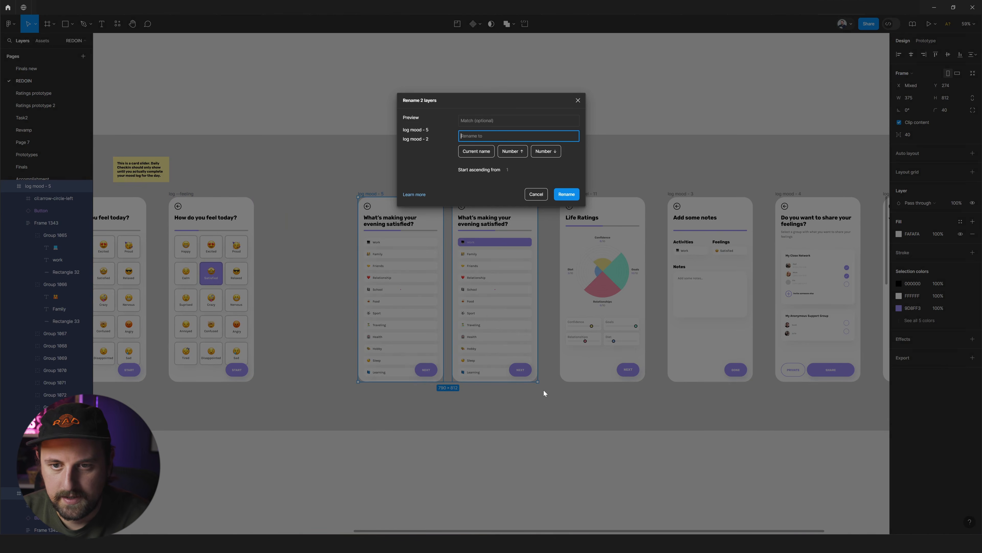
{"action": "type", "text": "log --"}
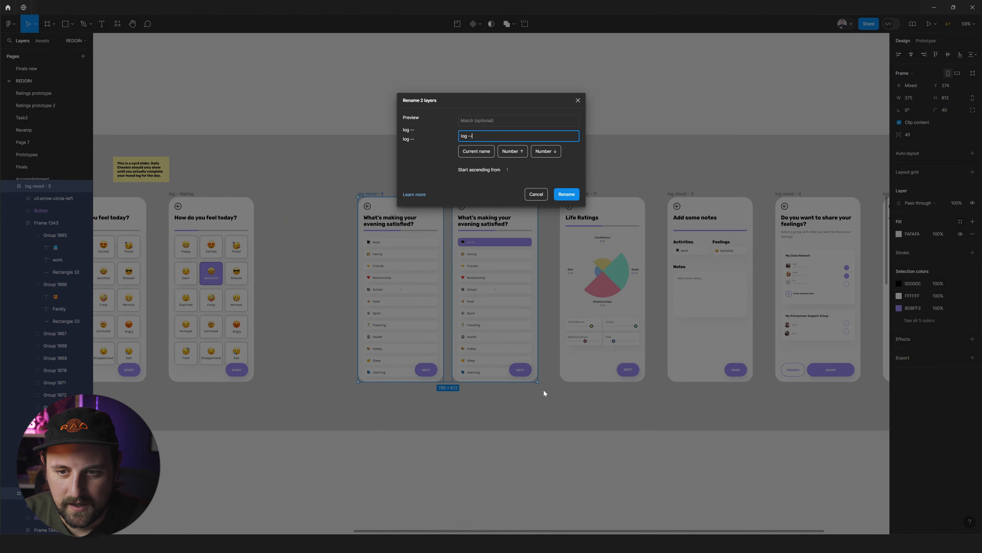
{"action": "type", "text": "reason"}
{"action": "key", "text": "Return"}
Move the pair of log --reason screens left to widen their gap from the Life Ratings screen.
{"action": "left_click_drag", "start_coordinate": [511, 285], "coordinate": [471, 285]}
{"action": "scroll", "coordinate": [425, 232], "scroll_direction": "right", "scroll_amount": 5}
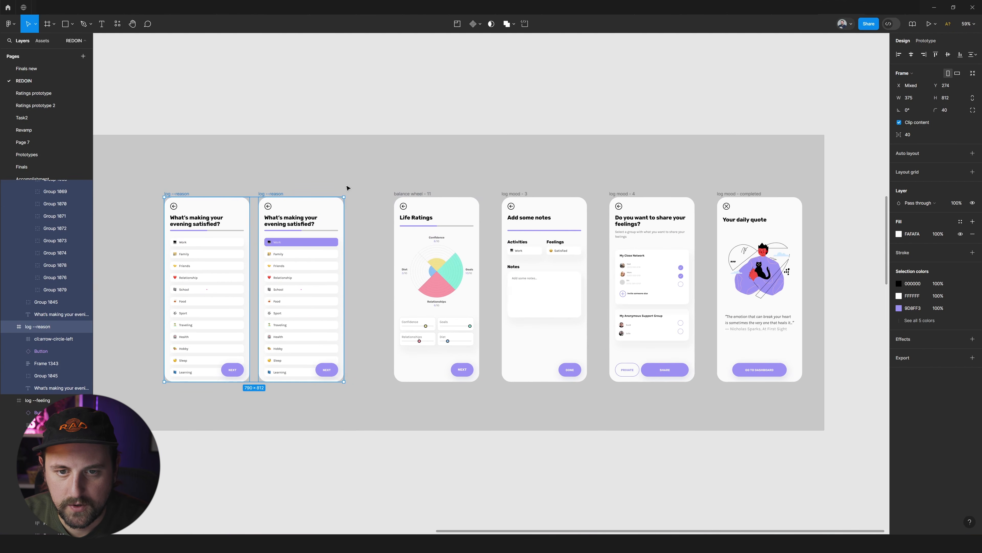
{"action": "scroll", "coordinate": [355, 209], "scroll_direction": "left", "scroll_amount": 2}
{"action": "scroll", "coordinate": [346, 212], "scroll_direction": "right", "scroll_amount": 4}
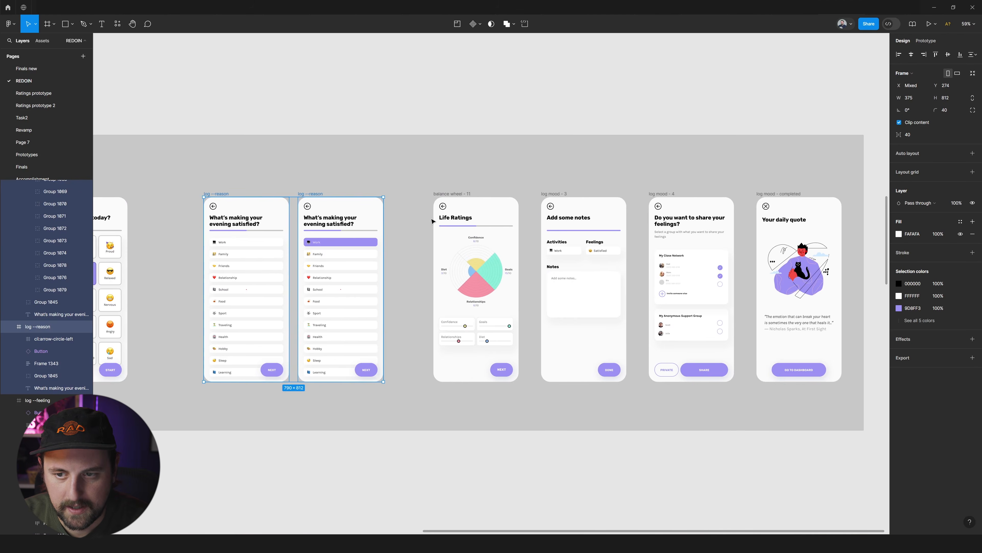
Nudge the Life Ratings screen slightly left and rename it as log --ratings.
{"action": "left_click_drag", "start_coordinate": [299, 170], "coordinate": [502, 406]}
{"action": "left_click", "coordinate": [574, 421]}
{"action": "left_click_drag", "start_coordinate": [337, 194], "coordinate": [329, 194]}
{"action": "type", "text": "log"}
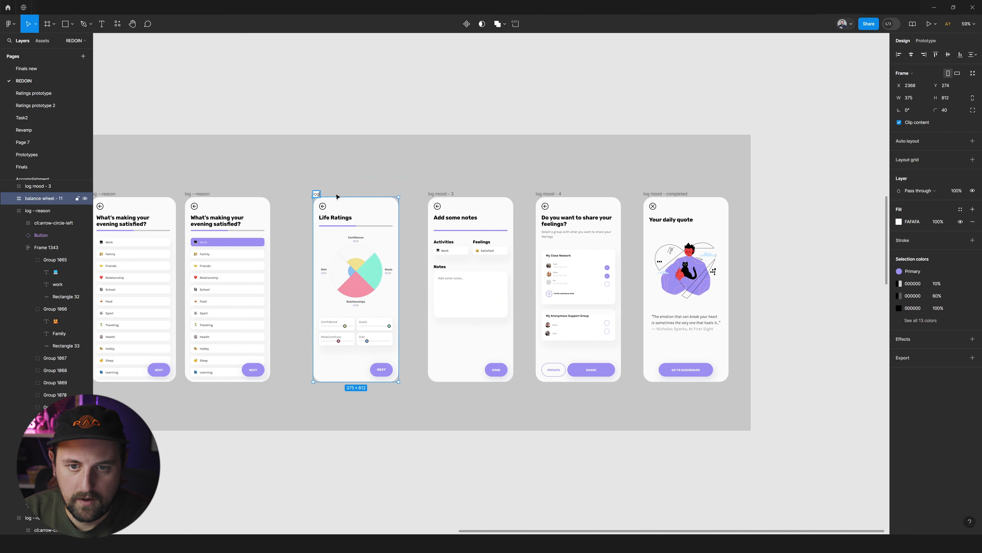
{"action": "type", "text": " --ratings"}
{"action": "key", "text": "Return"}
Rename the "Add some notes" screen as log--summary.
{"action": "double_click", "coordinate": [448, 194]}
{"action": "type", "text": "log--summary"}
{"action": "key", "text": "Return"}
{"action": "key", "text": "End"}
{"action": "key", "text": "BackSpace"}
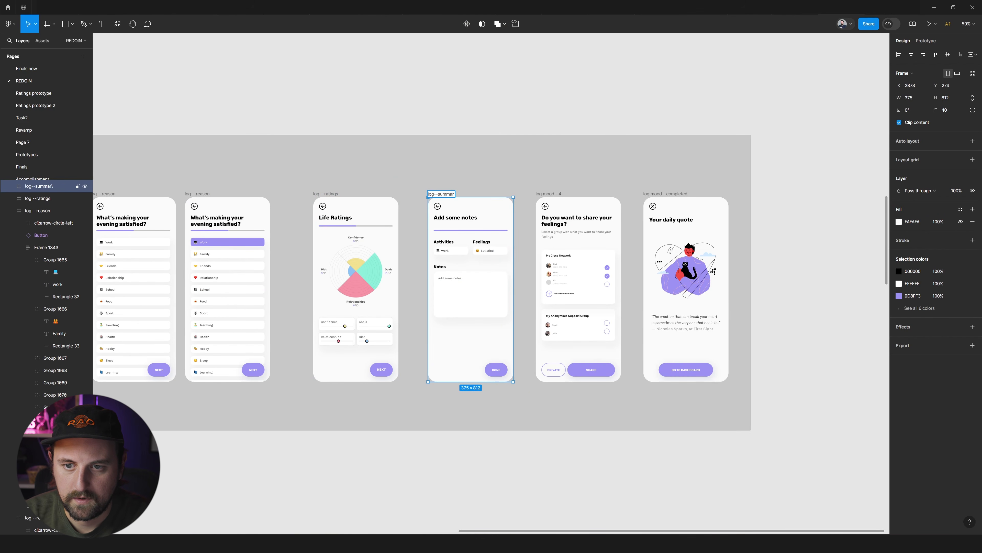
{"action": "type", "text": "y"}
{"action": "key", "text": "Return"}
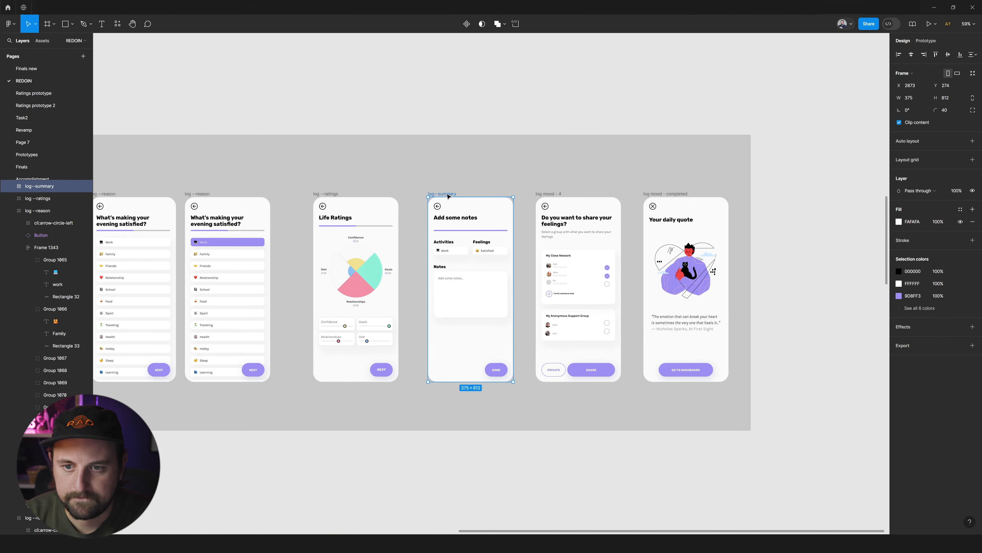
Rename the "Do you want to share your feelings?" screen as log--finished.
{"action": "left_click", "coordinate": [554, 194]}
{"action": "scroll", "coordinate": [551, 191], "scroll_direction": "right", "scroll_amount": 1}
{"action": "scroll", "coordinate": [550, 190], "scroll_direction": "right", "scroll_amount": 5}
{"action": "key", "text": "BackSpace"}
{"action": "key", "text": "BackSpace"}
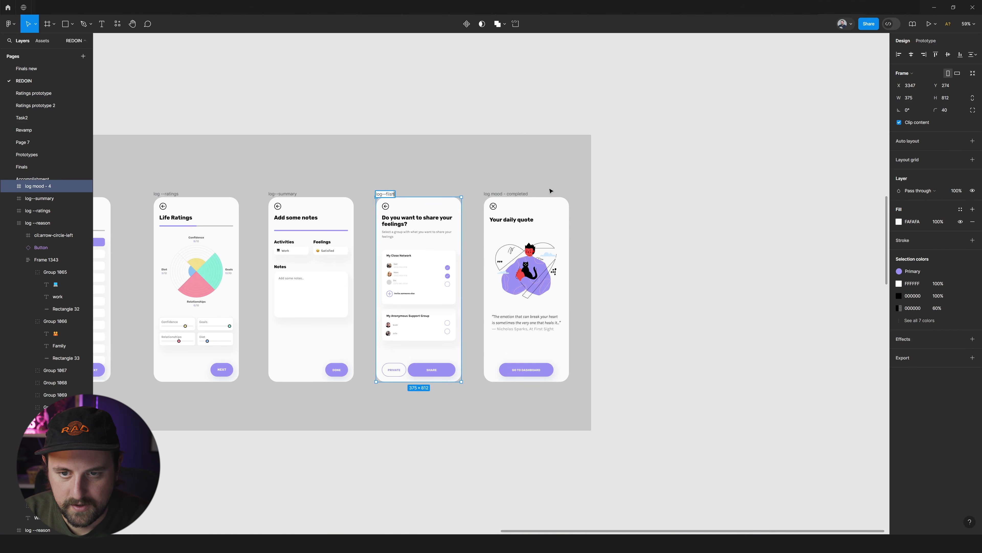
{"action": "key", "text": "BackSpace"}
{"action": "type", "text": "nished"}
{"action": "key", "text": "Return"}
{"action": "left_click", "coordinate": [519, 203]}
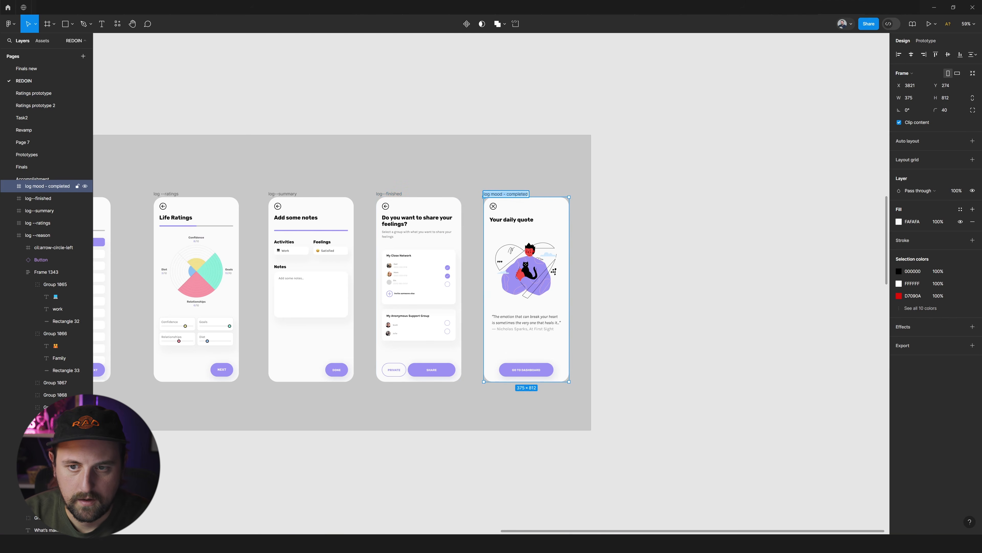
{"action": "left_click", "coordinate": [641, 177]}
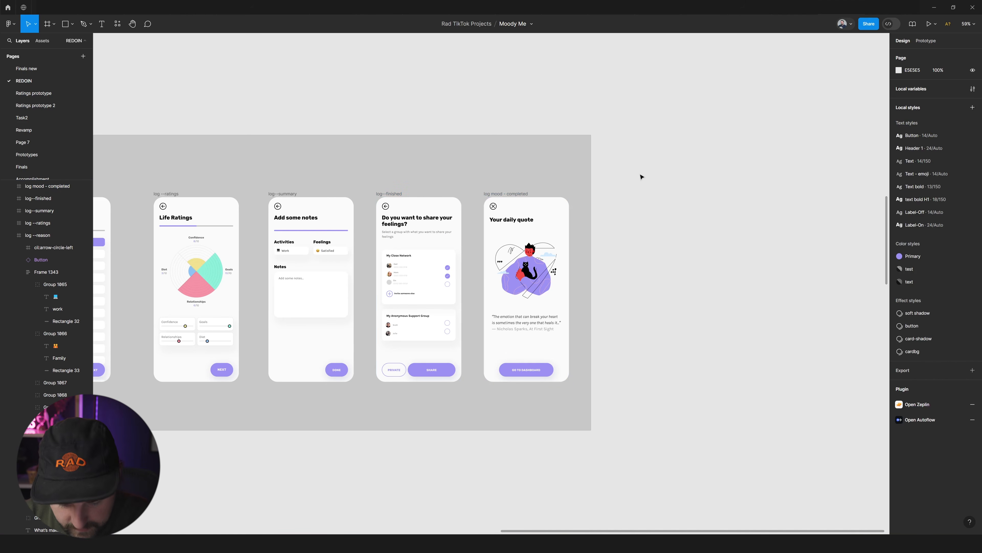
Copy the note about completing a mood log from the Dashboard section into the Mood Log section, above the Life Ratings screen.
{"action": "scroll", "coordinate": [640, 177], "scroll_direction": "down", "scroll_amount": 3}
{"action": "scroll", "coordinate": [640, 177], "scroll_direction": "left", "scroll_amount": 2}
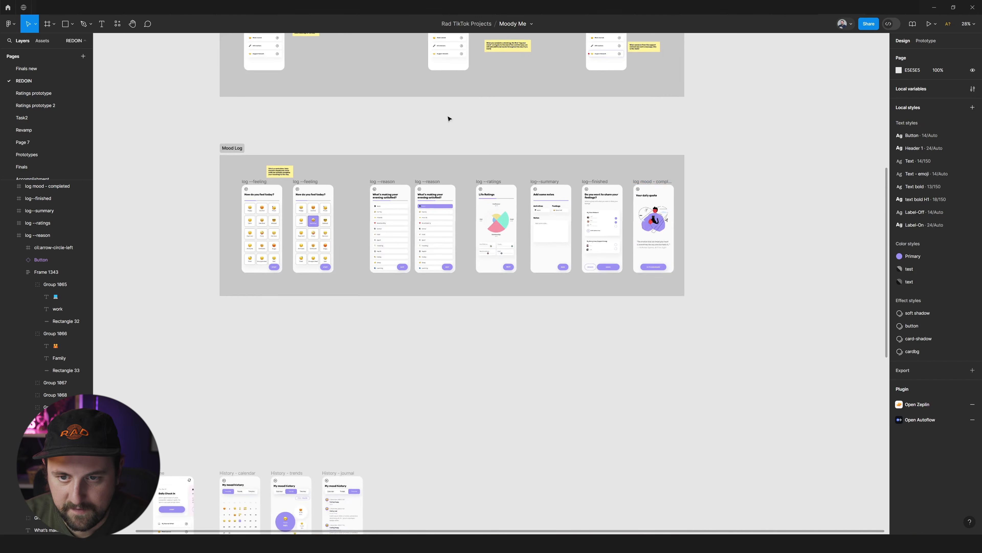
{"action": "scroll", "coordinate": [449, 118], "scroll_direction": "up", "scroll_amount": 2}
{"action": "scroll", "coordinate": [684, 371], "scroll_direction": "up", "scroll_amount": 1}
{"action": "scroll", "coordinate": [515, 428], "scroll_direction": "up", "scroll_amount": 2}
{"action": "scroll", "coordinate": [515, 427], "scroll_direction": "up", "scroll_amount": 2}
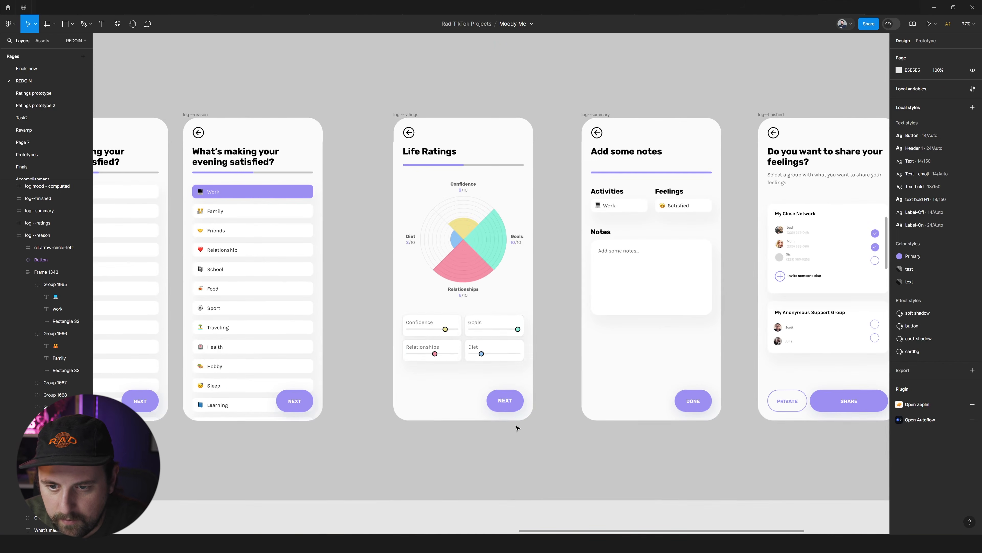
{"action": "scroll", "coordinate": [515, 302], "scroll_direction": "down", "scroll_amount": 4}
{"action": "left_click_drag", "start_coordinate": [488, 68], "coordinate": [494, 223]}
{"action": "scroll", "coordinate": [367, 278], "scroll_direction": "up", "scroll_amount": 3}
{"action": "scroll", "coordinate": [368, 281], "scroll_direction": "up", "scroll_amount": 5}
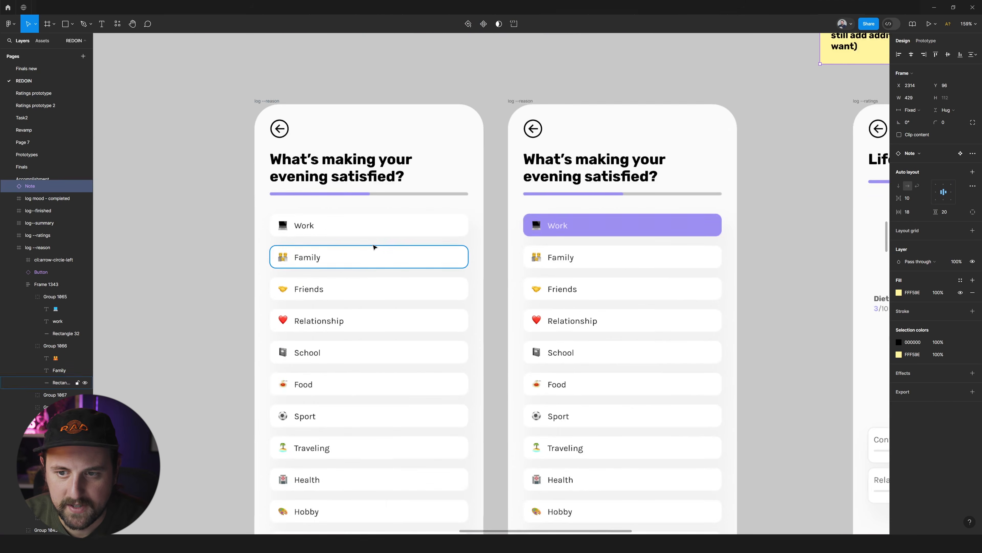
{"action": "scroll", "coordinate": [347, 223], "scroll_direction": "down", "scroll_amount": 1}
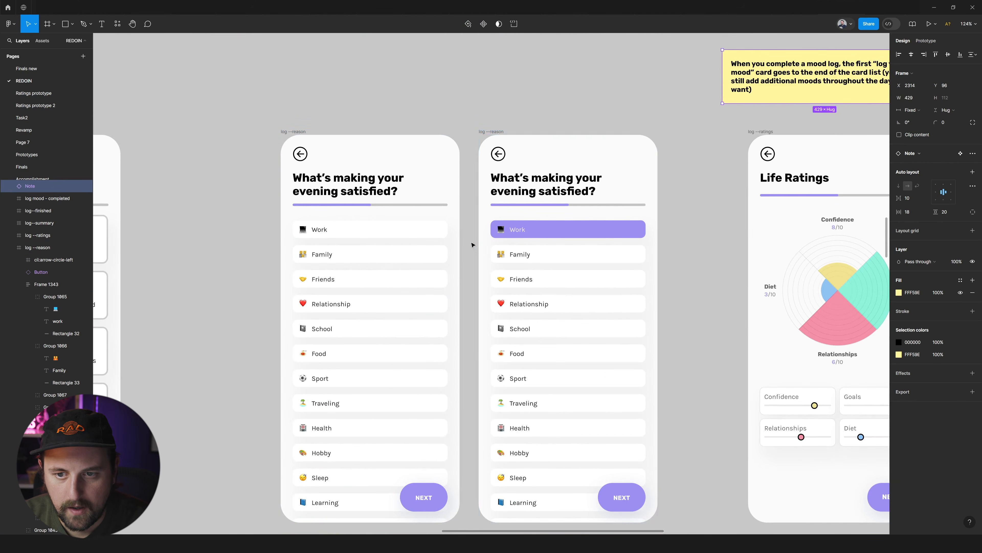
{"action": "left_click", "coordinate": [439, 232], "text": "ctrl"}
{"action": "left_click", "coordinate": [600, 232], "text": "ctrl"}
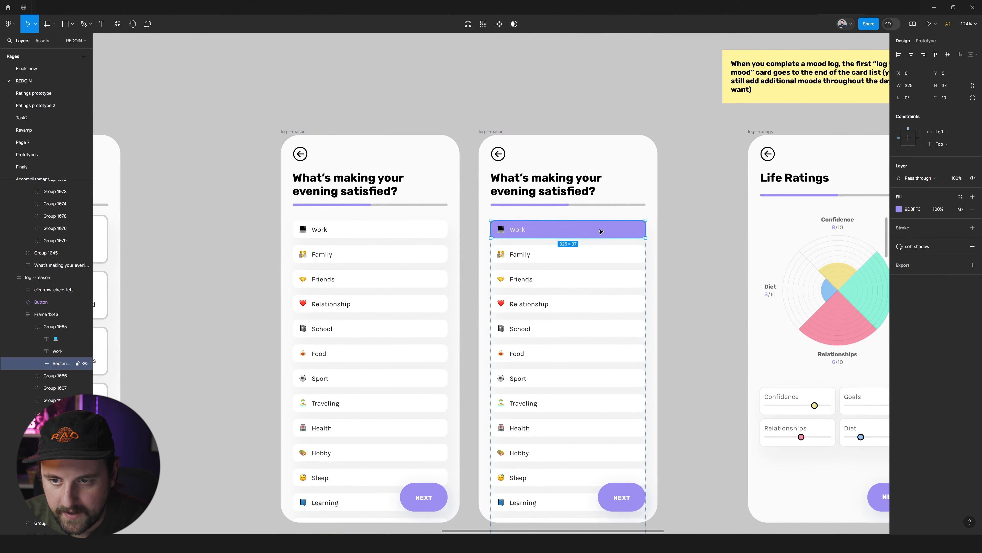
{"action": "scroll", "coordinate": [587, 229], "scroll_direction": "down", "scroll_amount": 2}
{"action": "scroll", "coordinate": [663, 197], "scroll_direction": "down", "scroll_amount": 2}
{"action": "scroll", "coordinate": [664, 197], "scroll_direction": "right", "scroll_amount": 1}
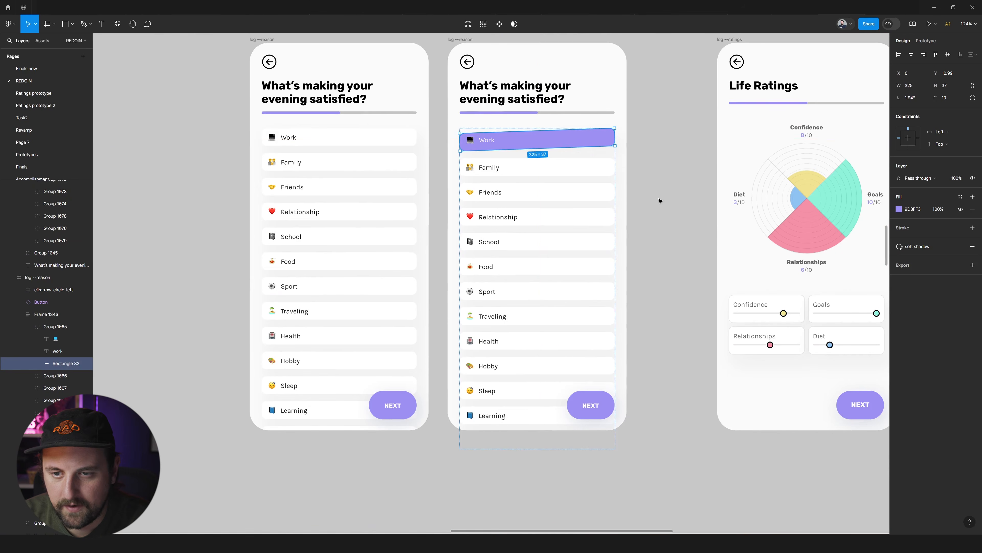
{"action": "scroll", "coordinate": [650, 200], "scroll_direction": "down", "scroll_amount": 3}
{"action": "scroll", "coordinate": [649, 198], "scroll_direction": "down", "scroll_amount": 3, "text": "ctrl"}
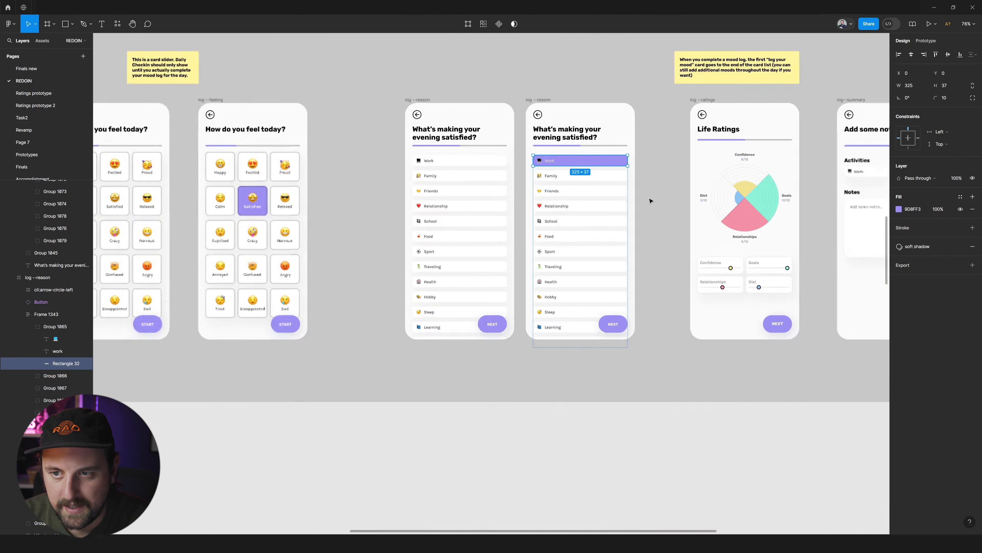
Copy the mood log note to above the second log --reason screen and replace its text with "You can select multiple".
{"action": "scroll", "coordinate": [666, 195], "scroll_direction": "up", "scroll_amount": 2}
{"action": "left_click_drag", "start_coordinate": [730, 159], "coordinate": [534, 163], "text": "alt"}
{"action": "double_click", "coordinate": [537, 166]}
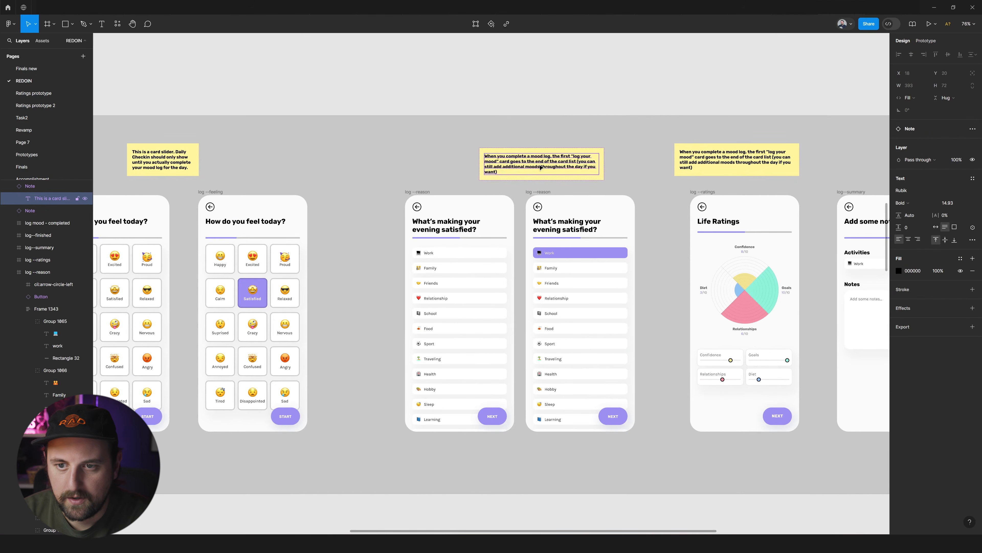
{"action": "double_click", "coordinate": [538, 167]}
{"action": "type", "text": "You can selecet multiple"}
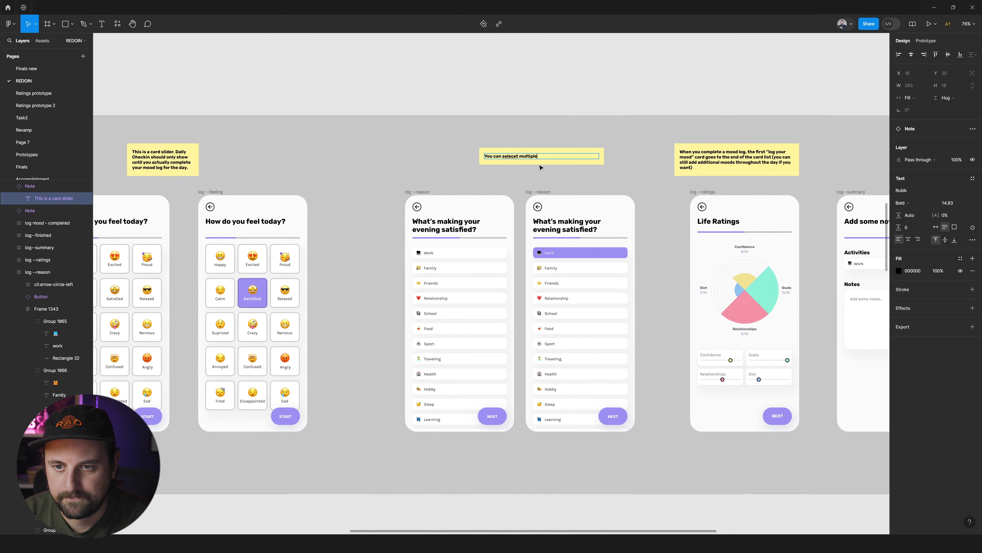
{"action": "key", "text": "BackSpace"}
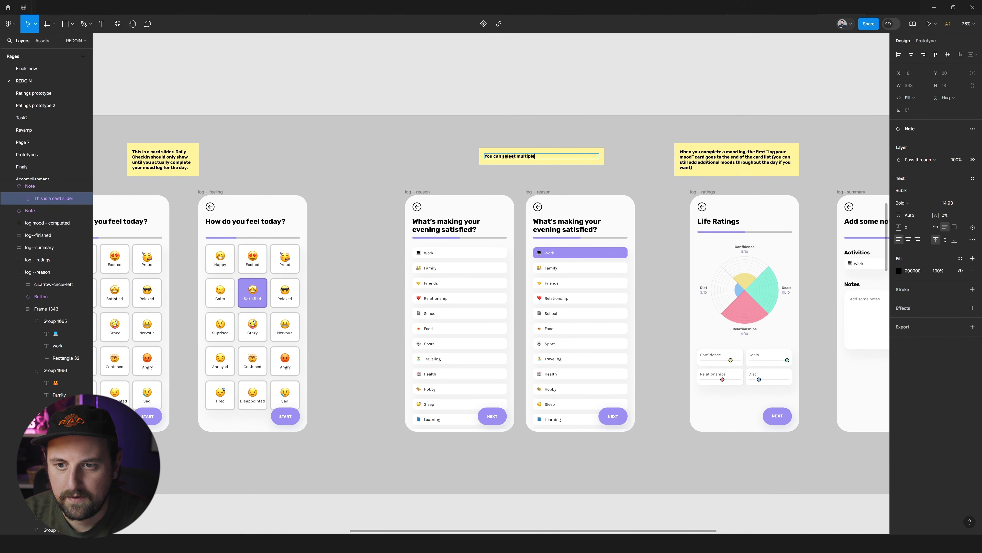
{"action": "left_click", "coordinate": [566, 138]}
Narrow the "You can select multiple" note to 238 wide and place it just above the second log --reason screen.
{"action": "left_click", "coordinate": [572, 154]}
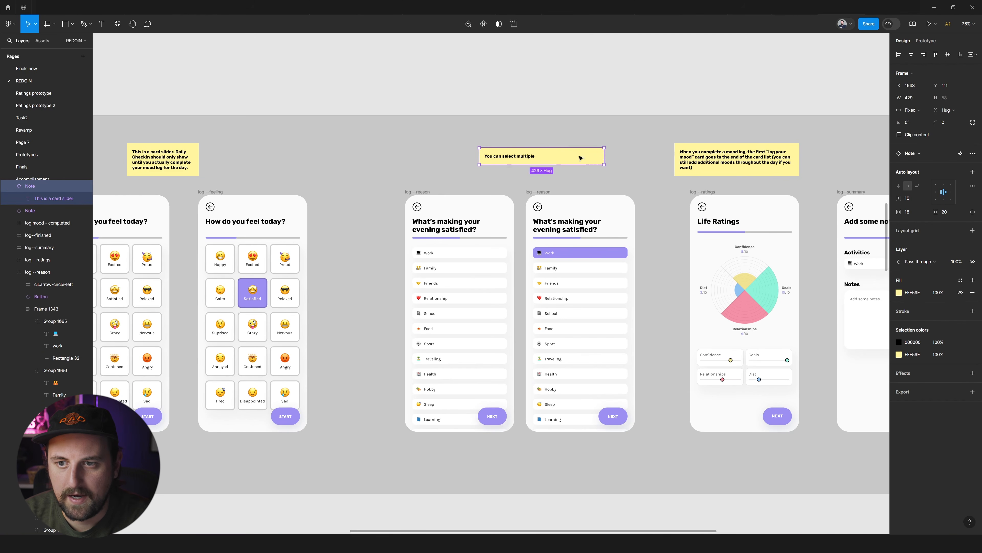
{"action": "left_click_drag", "start_coordinate": [604, 156], "coordinate": [581, 168]}
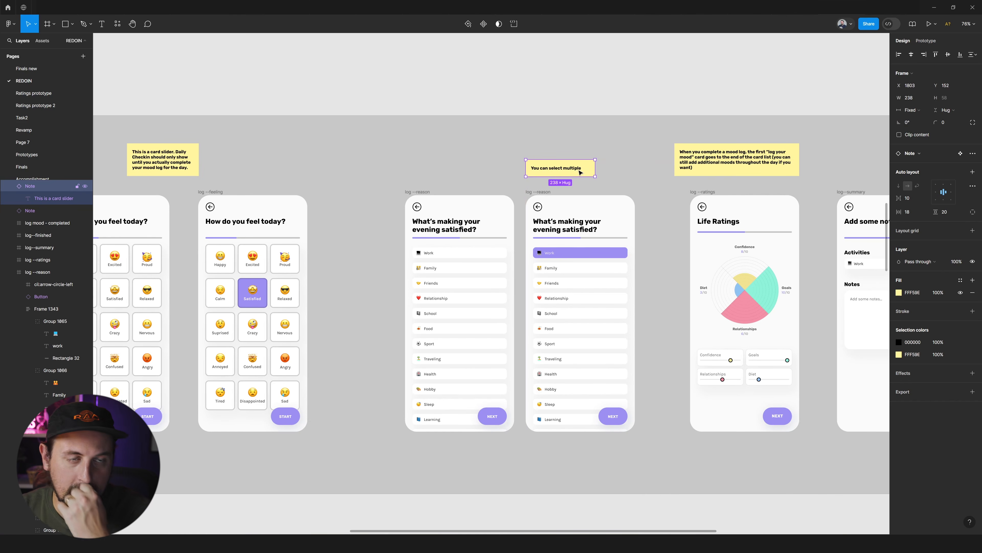
{"action": "scroll", "coordinate": [591, 147], "scroll_direction": "right", "scroll_amount": 4}
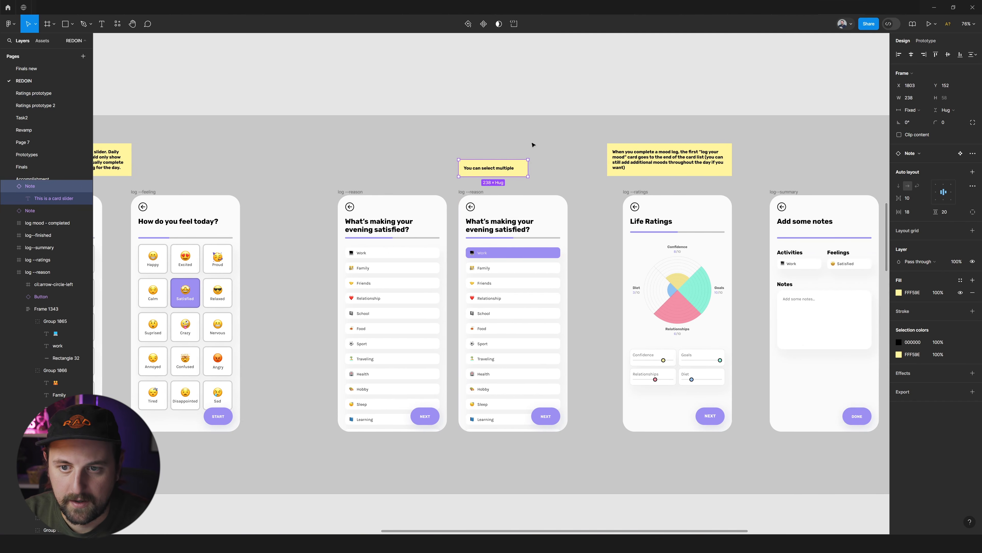
{"action": "left_click_drag", "start_coordinate": [500, 171], "coordinate": [499, 175]}
{"action": "left_click", "coordinate": [558, 140]}
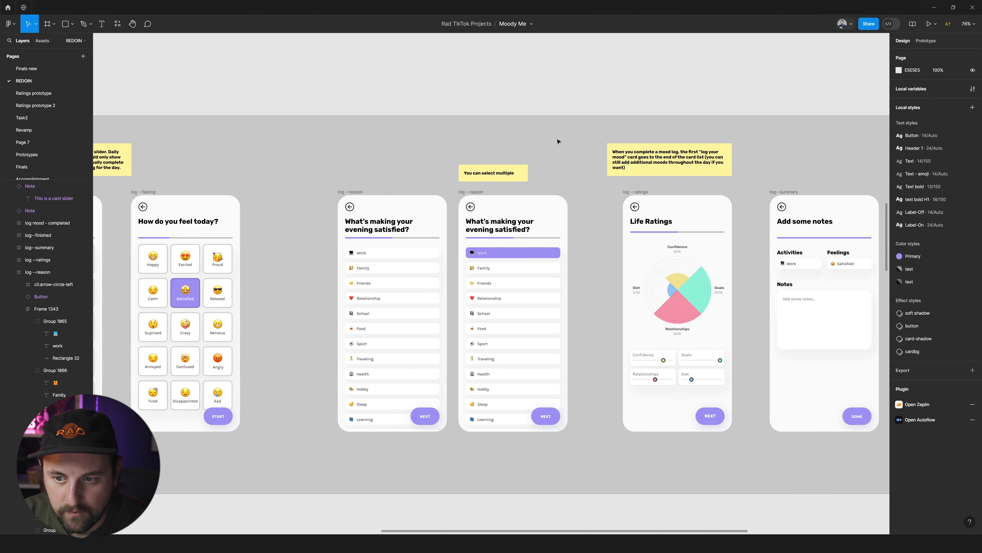
Replace the Life Ratings note's text with "Just make sure to update the little 8/10 numberrs as you change the range selector".
{"action": "scroll", "coordinate": [537, 145], "scroll_direction": "right", "scroll_amount": 8}
{"action": "left_click_drag", "start_coordinate": [517, 158], "coordinate": [532, 163]}
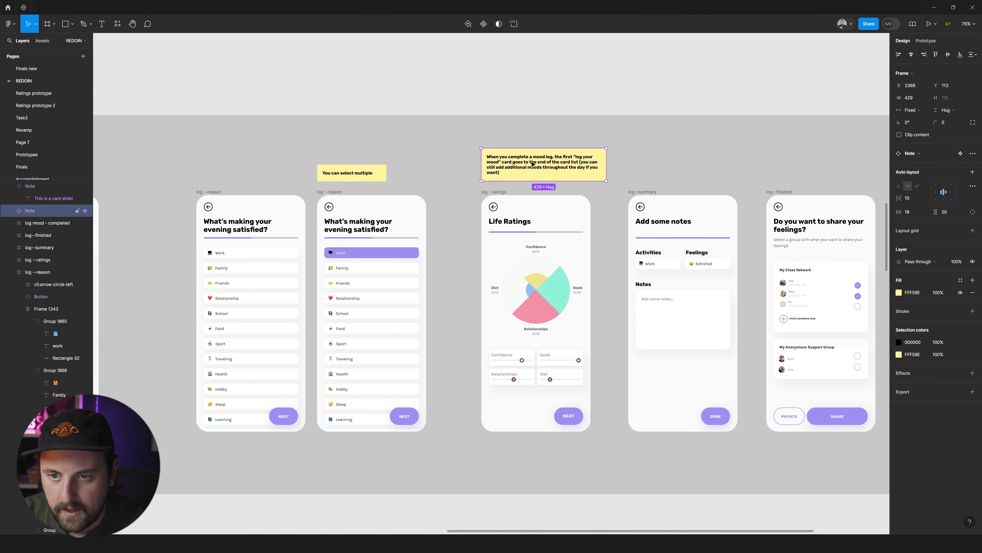
{"action": "double_click", "coordinate": [563, 169]}
{"action": "type", "text": "Just make sure to update the little 8/10 n"}
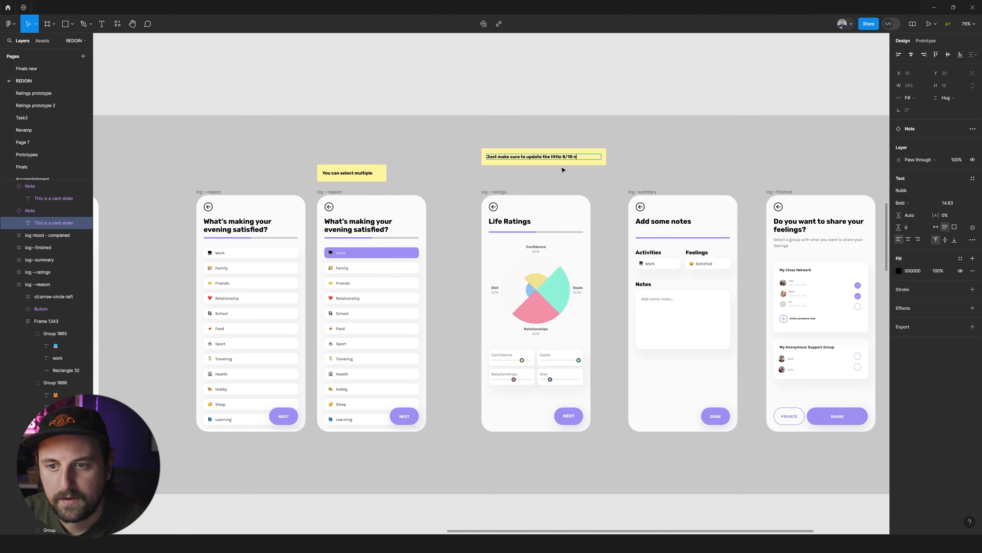
{"action": "type", "text": "as you change the"}
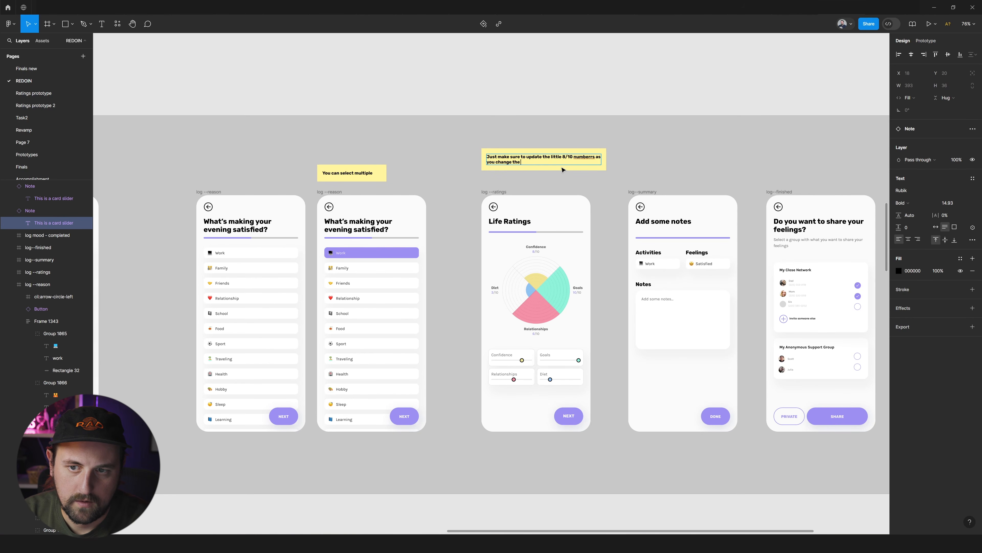
{"action": "type", "text": "range selector"}
{"action": "key", "text": "Escape"}
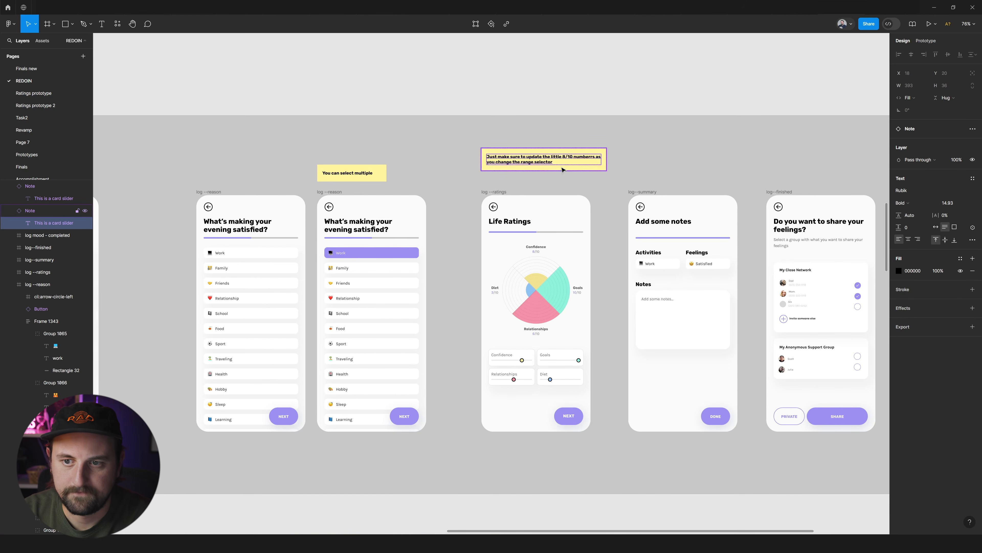
Narrow the range selector note to 393 wide and move it directly below the Life Ratings screen.
{"action": "key", "text": "Escape"}
{"action": "left_click", "coordinate": [572, 155]}
{"action": "left_click_drag", "start_coordinate": [608, 153], "coordinate": [540, 449]}
Copy the range selector note to below the "Add some notes" screen and change its text to "Notes is not required".
{"action": "scroll", "coordinate": [577, 448], "scroll_direction": "right", "scroll_amount": 3}
{"action": "scroll", "coordinate": [577, 449], "scroll_direction": "right", "scroll_amount": 5}
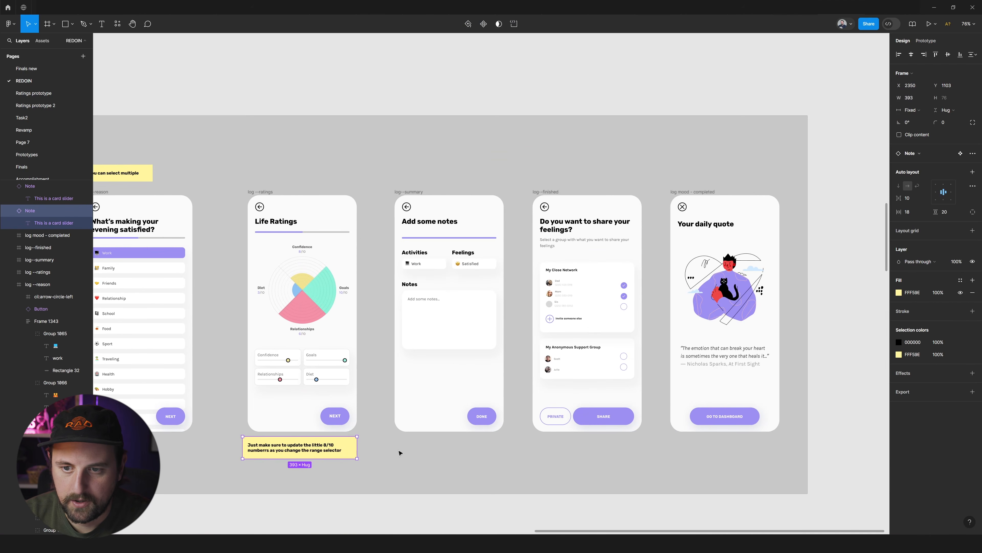
{"action": "left_click_drag", "start_coordinate": [196, 445], "coordinate": [336, 448]}
{"action": "double_click", "coordinate": [337, 449]}
{"action": "type", "text": "Y"}
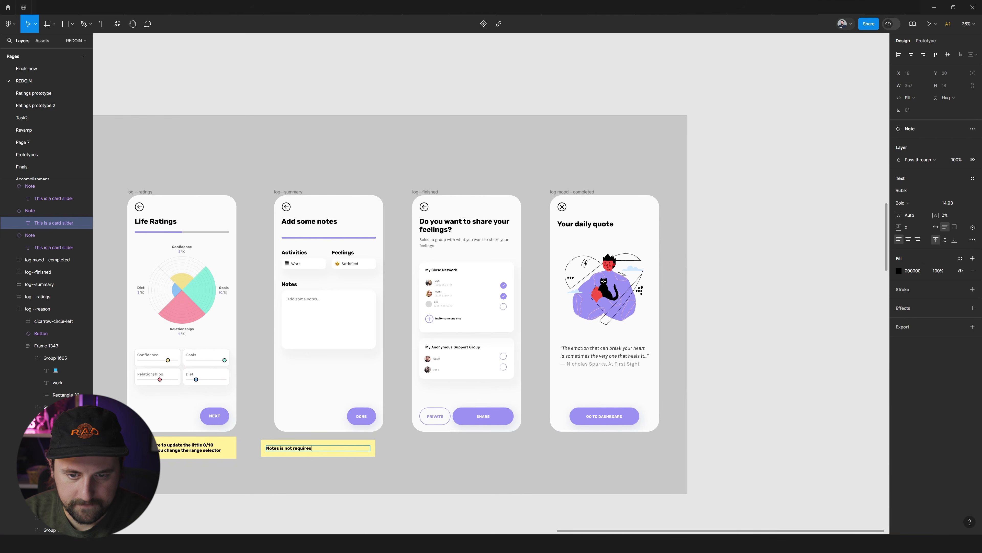
{"action": "key", "text": "BackSpace"}
{"action": "type", "text": "d"}
{"action": "key", "text": "Escape"}
{"action": "key", "text": "Escape"}
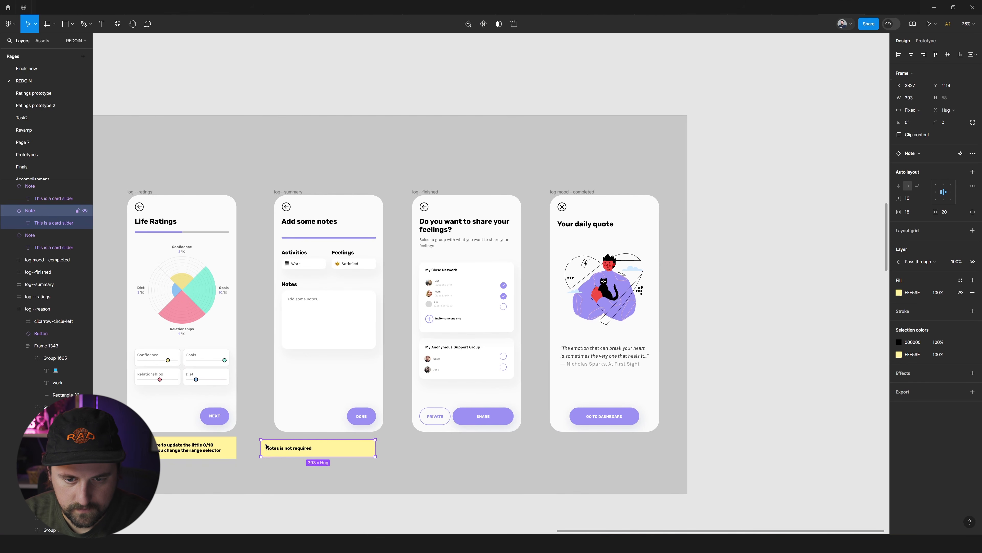
Line up the "Notes is not required" note with the left edge of the log--summary screen and delete the extra note copy beside it.
{"action": "left_click_drag", "start_coordinate": [260, 447], "coordinate": [437, 448]}
{"action": "scroll", "coordinate": [444, 450], "scroll_direction": "down", "scroll_amount": 2}
{"action": "mouse_move", "coordinate": [457, 409]}
{"action": "left_mouse_down"}
{"action": "mouse_move", "coordinate": [528, 411]}
{"action": "mouse_move", "coordinate": [475, 411]}
{"action": "left_mouse_up"}
{"action": "key", "text": "Delete"}
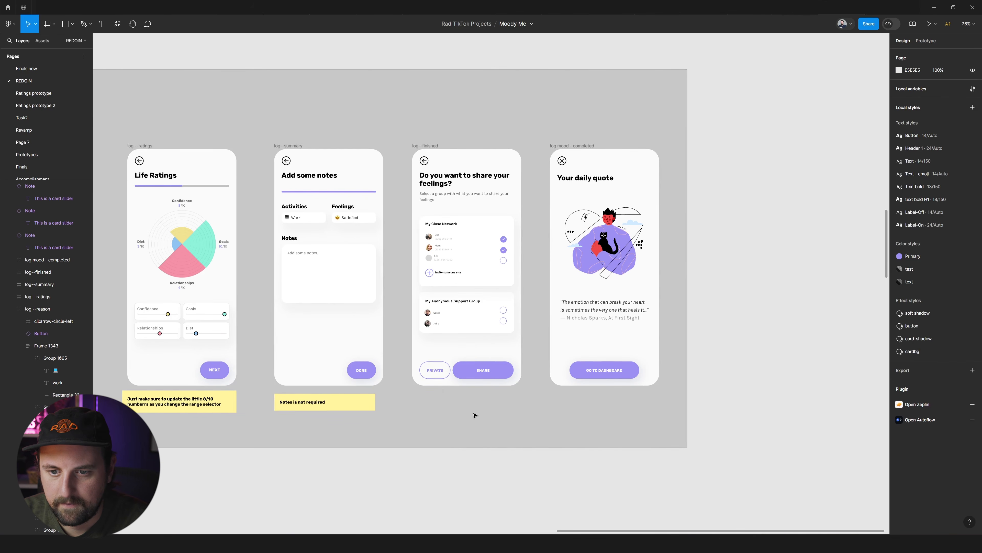
Move the Mood Log section up so it sits closer beneath the Dashboard section.
{"action": "scroll", "coordinate": [474, 415], "scroll_direction": "down", "scroll_amount": 3}
{"action": "scroll", "coordinate": [551, 309], "scroll_direction": "down", "scroll_amount": 2}
{"action": "scroll", "coordinate": [566, 311], "scroll_direction": "left", "scroll_amount": 6}
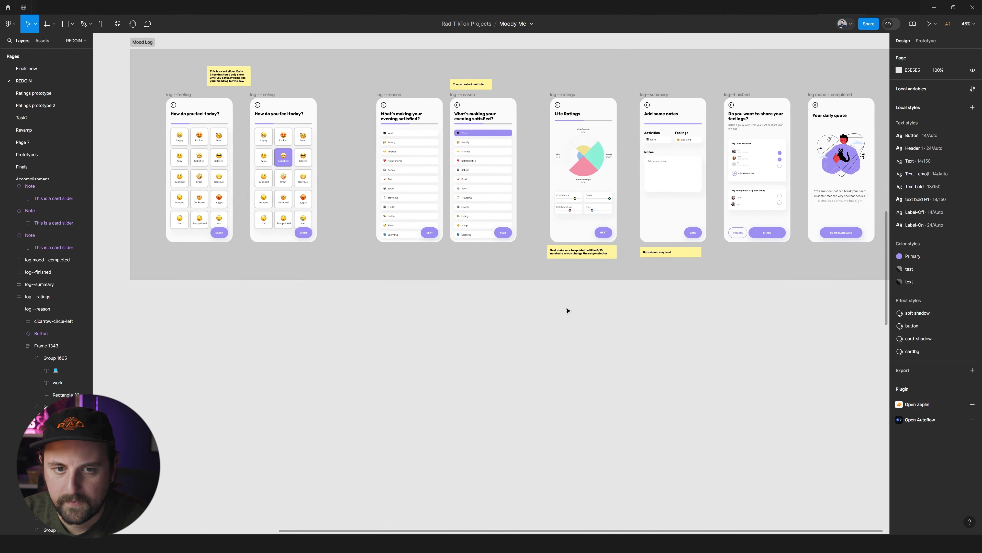
{"action": "scroll", "coordinate": [567, 310], "scroll_direction": "down", "scroll_amount": 5}
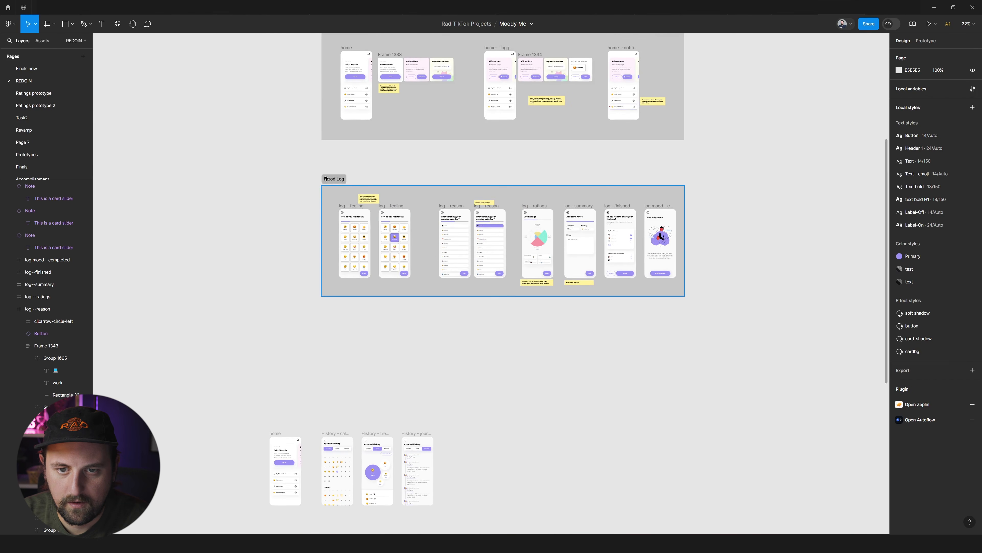
{"action": "left_click_drag", "start_coordinate": [331, 180], "coordinate": [329, 155]}
Examine the ungrouped History, Support Network, balance wheel and Affirmations screens below the Mood Log section.
{"action": "scroll", "coordinate": [350, 190], "scroll_direction": "up", "scroll_amount": 1}
{"action": "scroll", "coordinate": [328, 166], "scroll_direction": "down", "scroll_amount": 2}
{"action": "scroll", "coordinate": [349, 193], "scroll_direction": "down", "scroll_amount": 5}
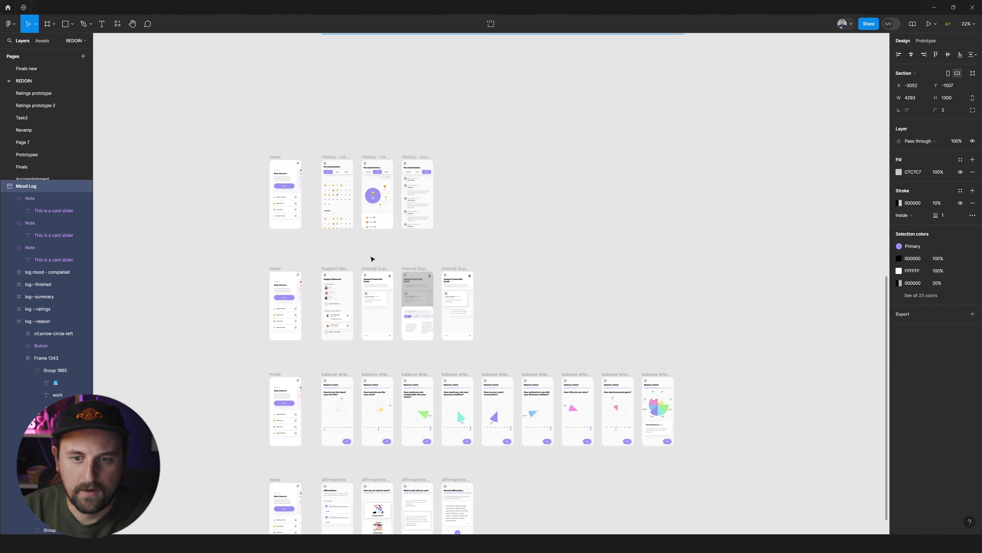
{"action": "scroll", "coordinate": [417, 302], "scroll_direction": "up", "scroll_amount": 3}
{"action": "scroll", "coordinate": [420, 306], "scroll_direction": "down", "scroll_amount": 3}
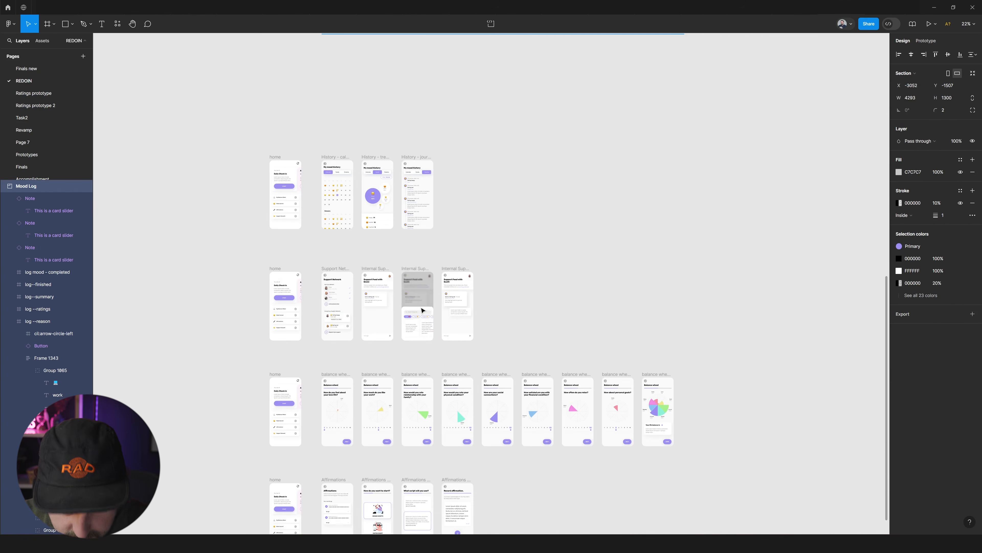
{"action": "scroll", "coordinate": [397, 185], "scroll_direction": "up", "scroll_amount": 3}
{"action": "scroll", "coordinate": [379, 202], "scroll_direction": "left", "scroll_amount": 2}
{"action": "scroll", "coordinate": [362, 222], "scroll_direction": "up", "scroll_amount": 8}
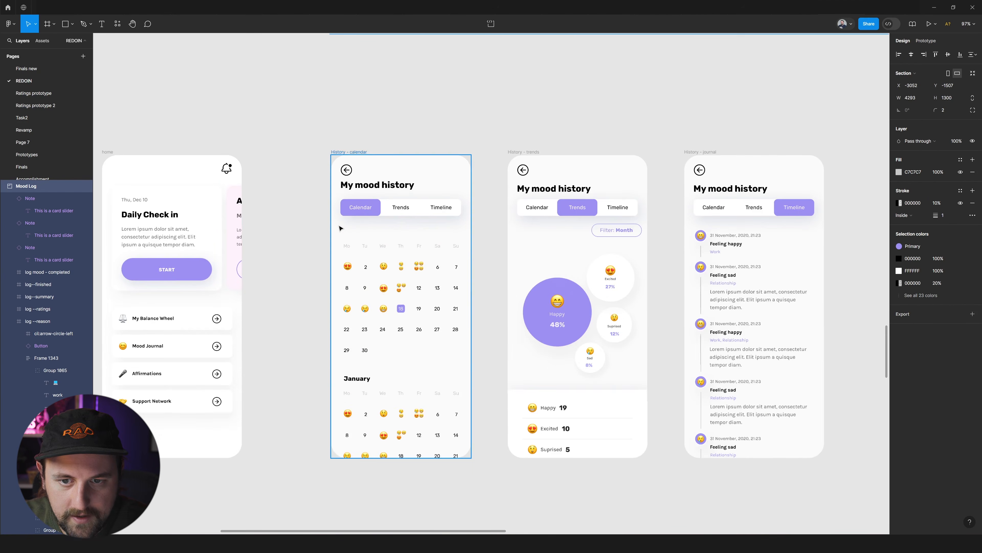
{"action": "scroll", "coordinate": [340, 227], "scroll_direction": "down", "scroll_amount": 5}
{"action": "scroll", "coordinate": [430, 235], "scroll_direction": "up", "scroll_amount": 3}
{"action": "scroll", "coordinate": [433, 237], "scroll_direction": "up", "scroll_amount": 2}
{"action": "scroll", "coordinate": [433, 237], "scroll_direction": "down", "scroll_amount": 3}
{"action": "scroll", "coordinate": [433, 237], "scroll_direction": "down", "scroll_amount": 4}
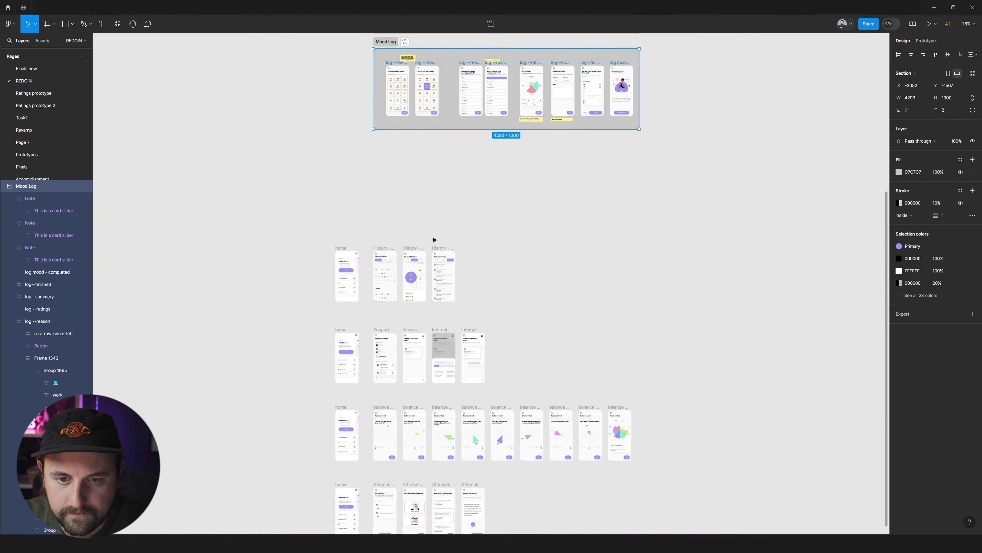
Move the three History screens up beneath the Mood Log section and wrap them in a new section.
{"action": "scroll", "coordinate": [433, 238], "scroll_direction": "up", "scroll_amount": 5}
{"action": "scroll", "coordinate": [668, 251], "scroll_direction": "up", "scroll_amount": 2}
{"action": "scroll", "coordinate": [310, 232], "scroll_direction": "down", "scroll_amount": 3}
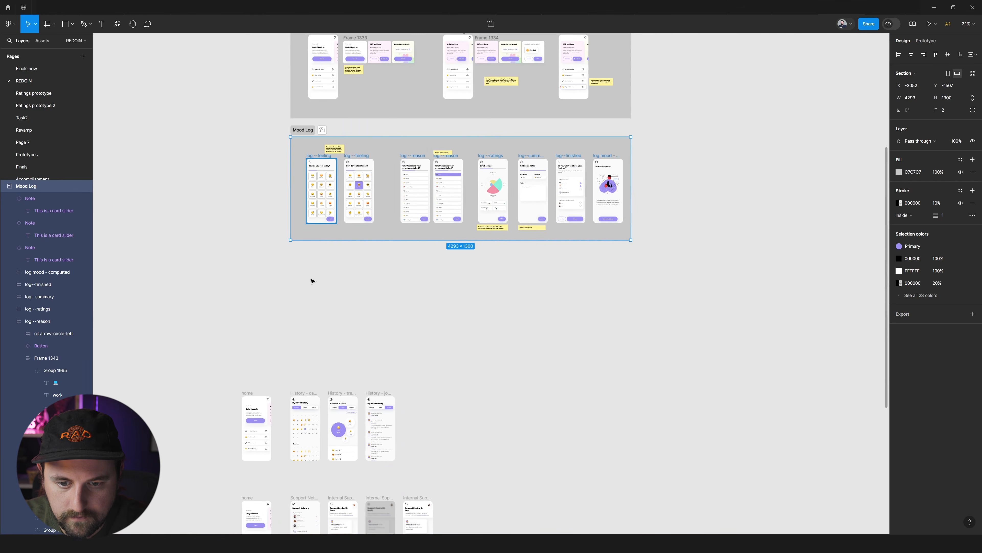
{"action": "left_click_drag", "start_coordinate": [451, 370], "coordinate": [287, 475]}
{"action": "left_click_drag", "start_coordinate": [306, 442], "coordinate": [325, 327]}
{"action": "key", "text": "ctrl+alt+g"}
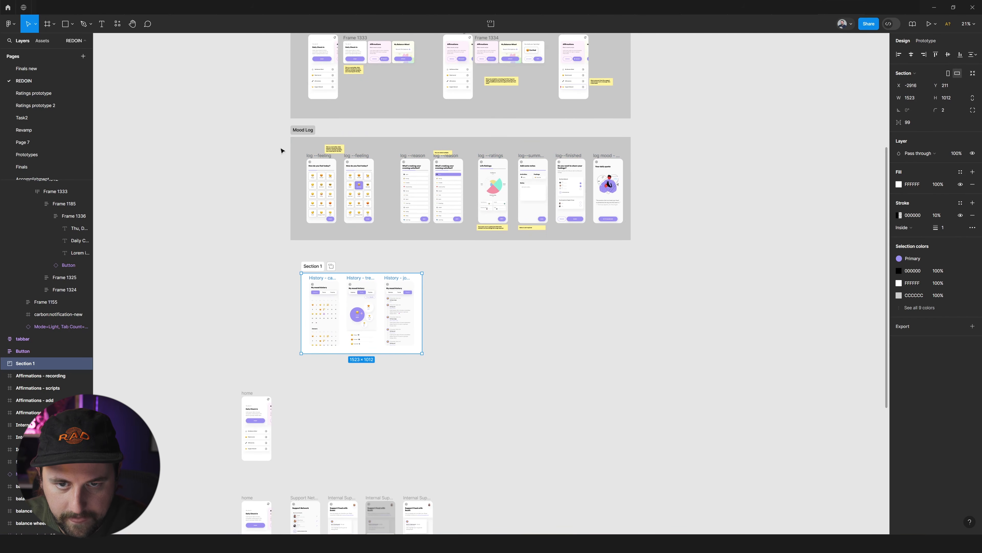
Give the History section the Mood Log section's grey C7C7C7 fill and place it directly below, aligned to its left edge.
{"action": "left_click", "coordinate": [302, 130]}
{"action": "left_click", "coordinate": [312, 266]}
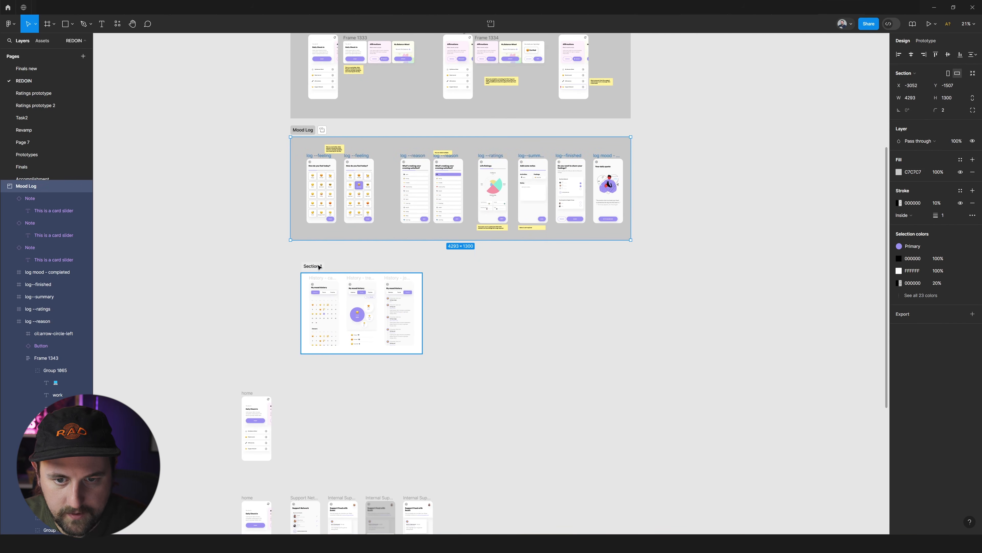
{"action": "left_click_drag", "start_coordinate": [312, 266], "coordinate": [301, 256]}
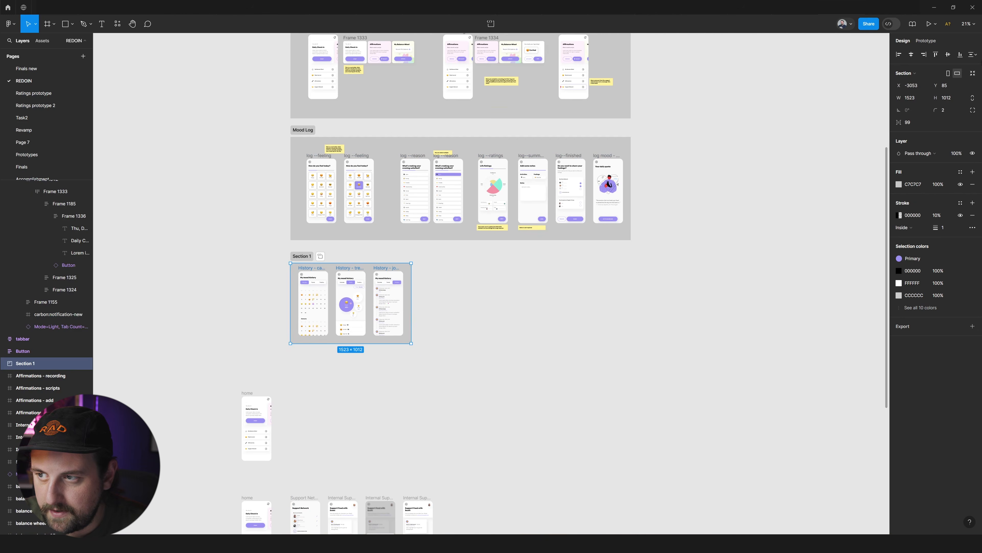
Wrap the Support Network, balance wheel and Affirmations rows each in their own new section, leaving out the home screens.
{"action": "scroll", "coordinate": [591, 272], "scroll_direction": "down", "scroll_amount": 6}
{"action": "left_click_drag", "start_coordinate": [470, 241], "coordinate": [302, 334]}
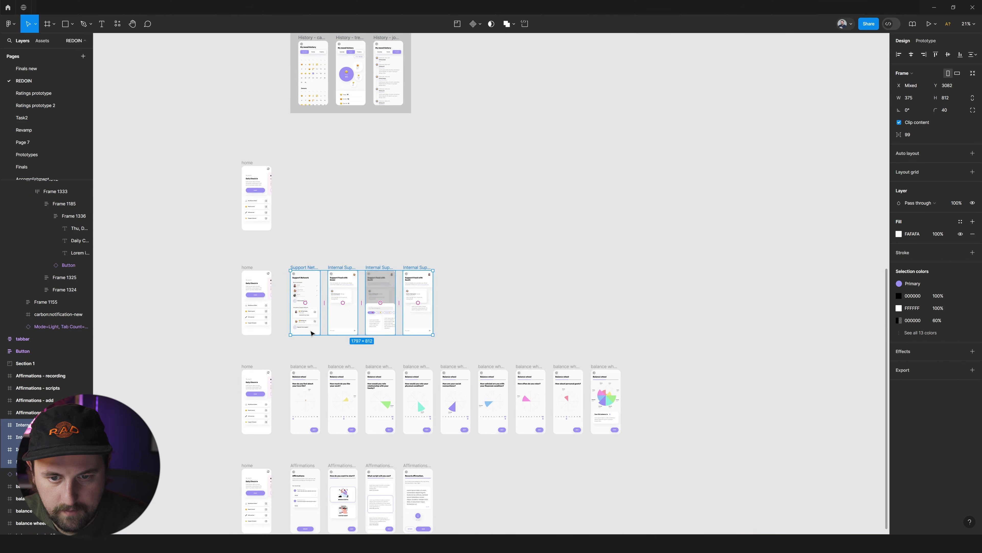
{"action": "key", "text": "f"}
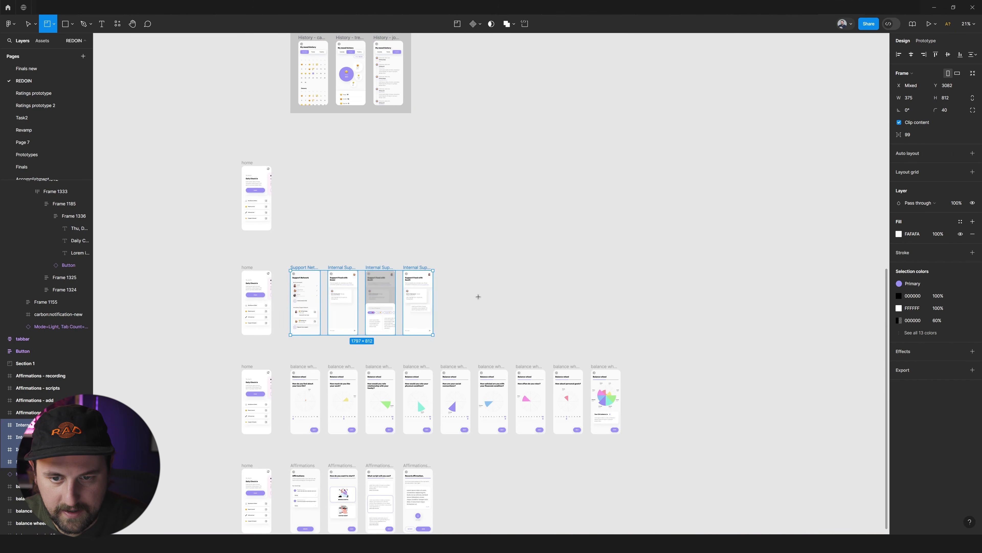
{"action": "key", "text": "ctrl+alt+s"}
{"action": "left_click_drag", "start_coordinate": [281, 360], "coordinate": [626, 438]}
{"action": "key", "text": "ctrl+alt+s"}
{"action": "scroll", "coordinate": [502, 382], "scroll_direction": "down", "scroll_amount": 5}
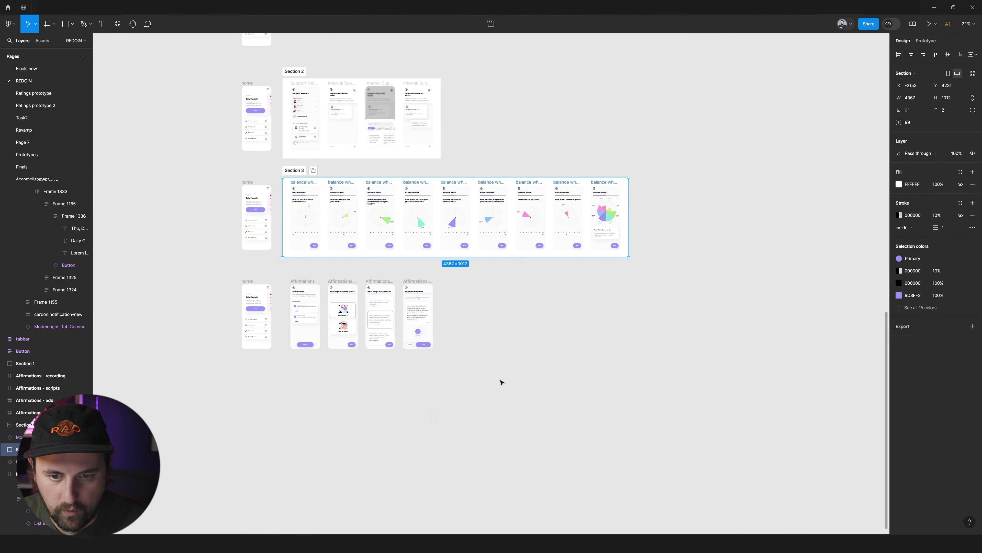
{"action": "left_click_drag", "start_coordinate": [460, 267], "coordinate": [282, 368]}
{"action": "key", "text": "ctrl+alt+s"}
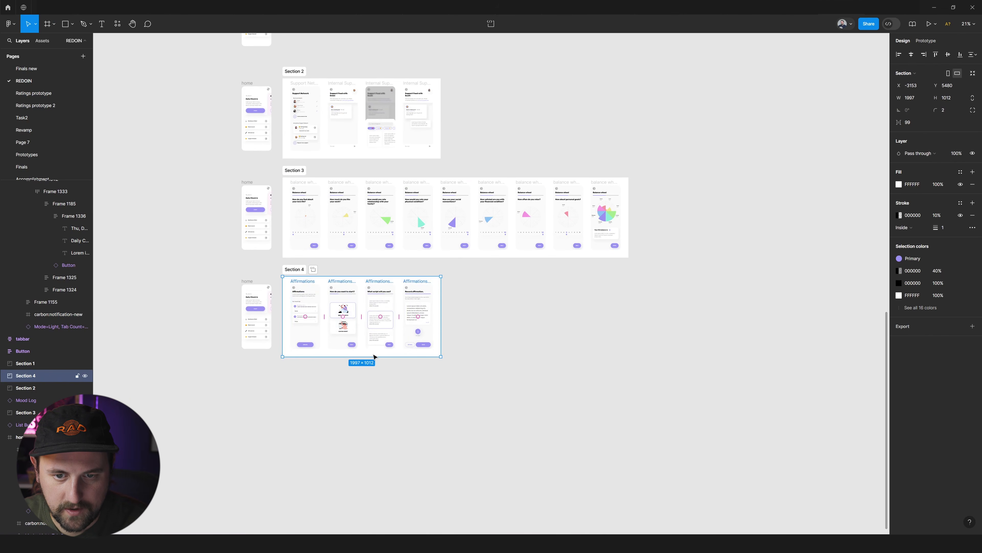
Apply the History section's grey fill to the Support Network, balance wheel and Affirmations sections.
{"action": "scroll", "coordinate": [372, 352], "scroll_direction": "down", "scroll_amount": 4}
{"action": "left_click", "coordinate": [352, 110]}
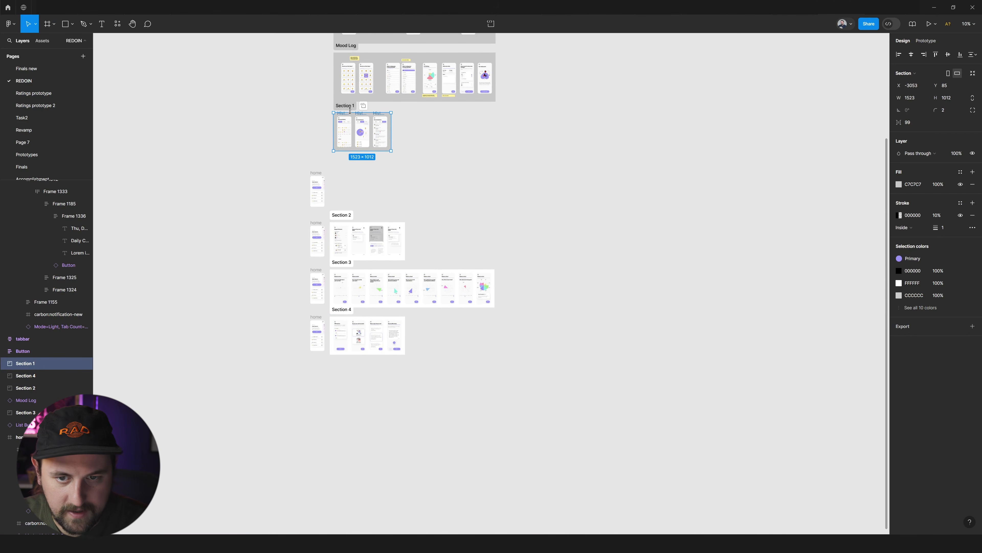
{"action": "left_click", "coordinate": [342, 215]}
{"action": "left_click", "coordinate": [342, 262], "text": "shift"}
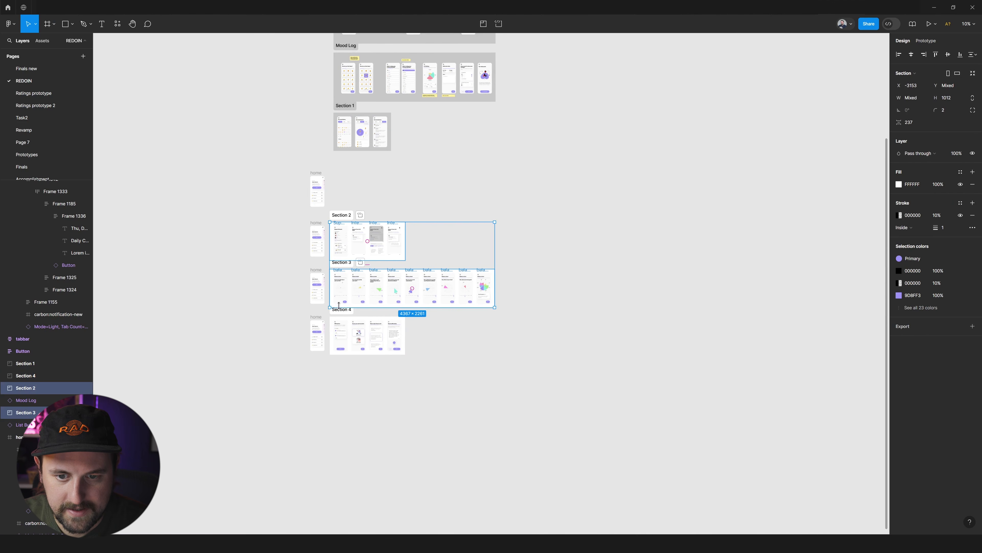
{"action": "left_click", "coordinate": [338, 314], "text": "shift"}
{"action": "key", "text": "ctrl+alt+v"}
Move the three newly filled sections up beneath the History section and delete the leftover home screens beside the rows.
{"action": "left_click_drag", "start_coordinate": [387, 246], "coordinate": [390, 190]}
{"action": "left_click_drag", "start_coordinate": [269, 147], "coordinate": [330, 374]}
{"action": "key", "text": "Delete"}
Align all seven sections from Login to Section 4 to a common left edge and distribute their vertical spacing evenly.
{"action": "scroll", "coordinate": [372, 338], "scroll_direction": "up", "scroll_amount": 5}
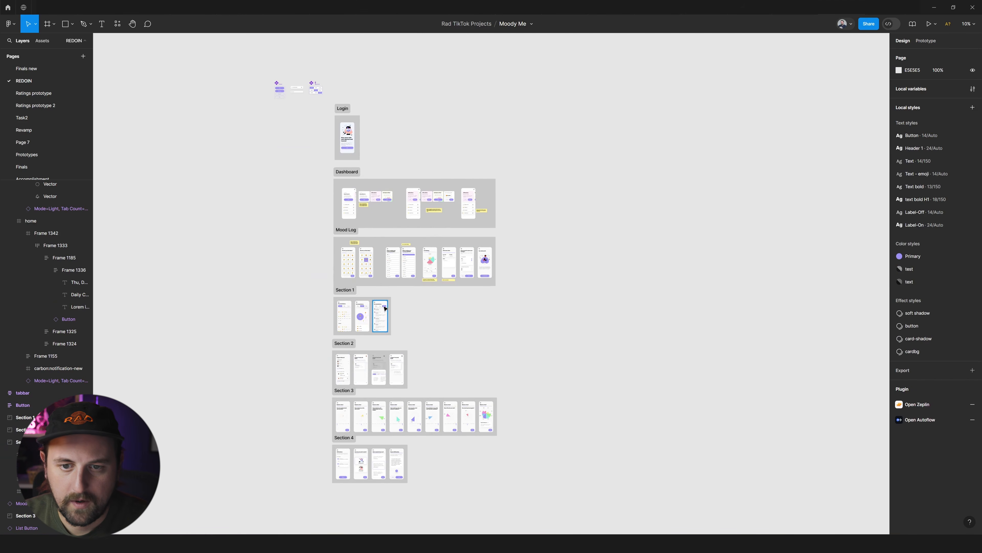
{"action": "scroll", "coordinate": [380, 295], "scroll_direction": "up", "scroll_amount": 3}
{"action": "scroll", "coordinate": [402, 292], "scroll_direction": "down", "scroll_amount": 3}
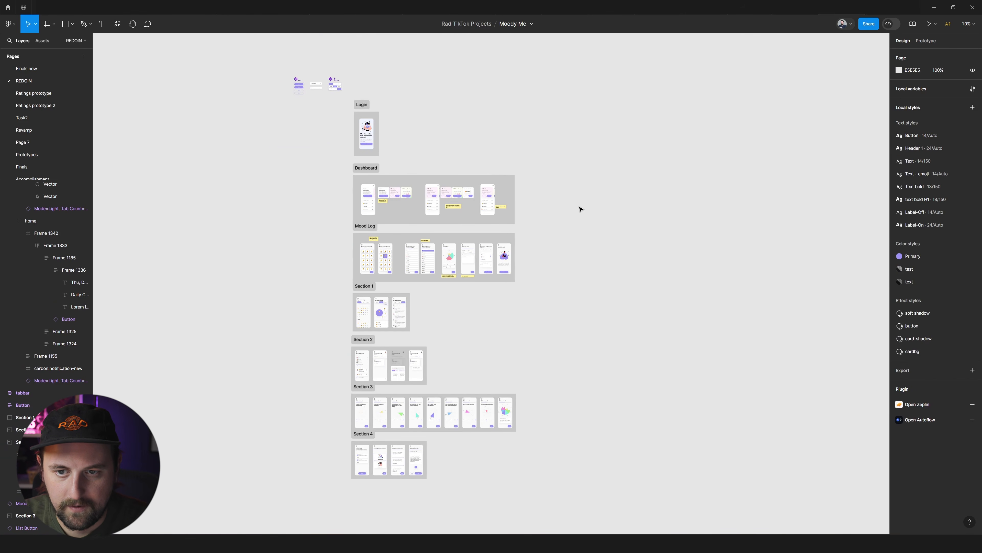
{"action": "left_click_drag", "start_coordinate": [580, 103], "coordinate": [348, 481]}
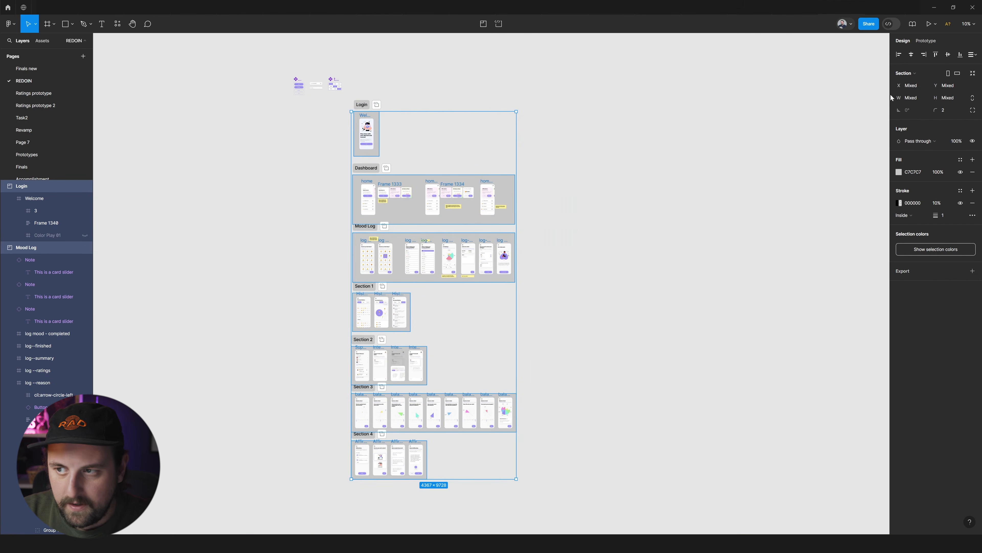
{"action": "left_click", "coordinate": [899, 55]}
{"action": "left_click", "coordinate": [973, 55]}
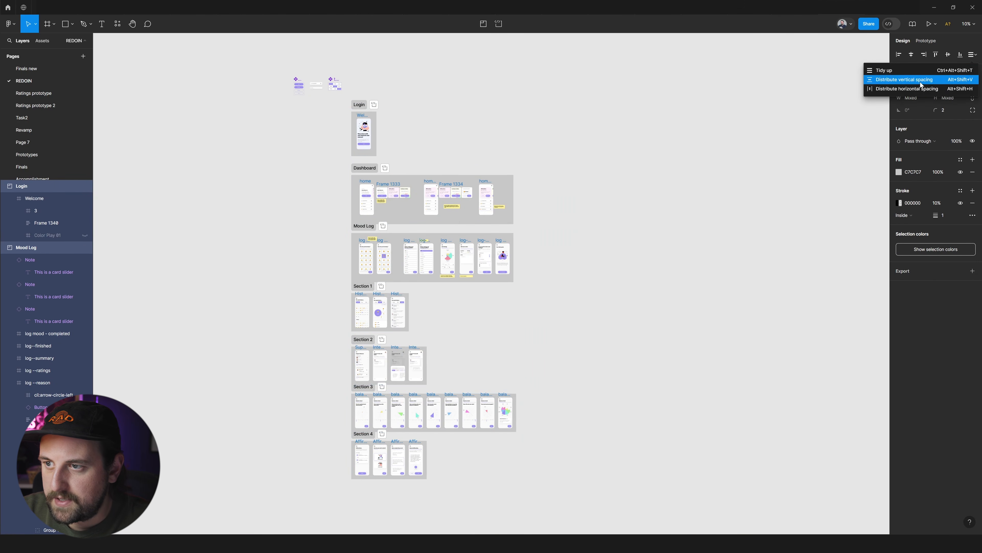
{"action": "left_click", "coordinate": [906, 81]}
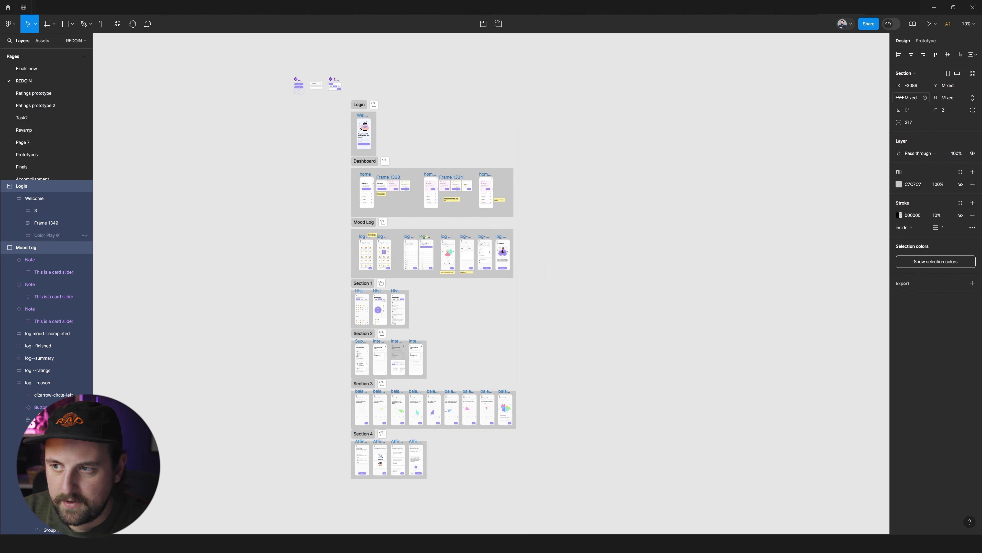
Set the vertical spacing between all the sections to 1000.
{"action": "type", "text": "1000"}
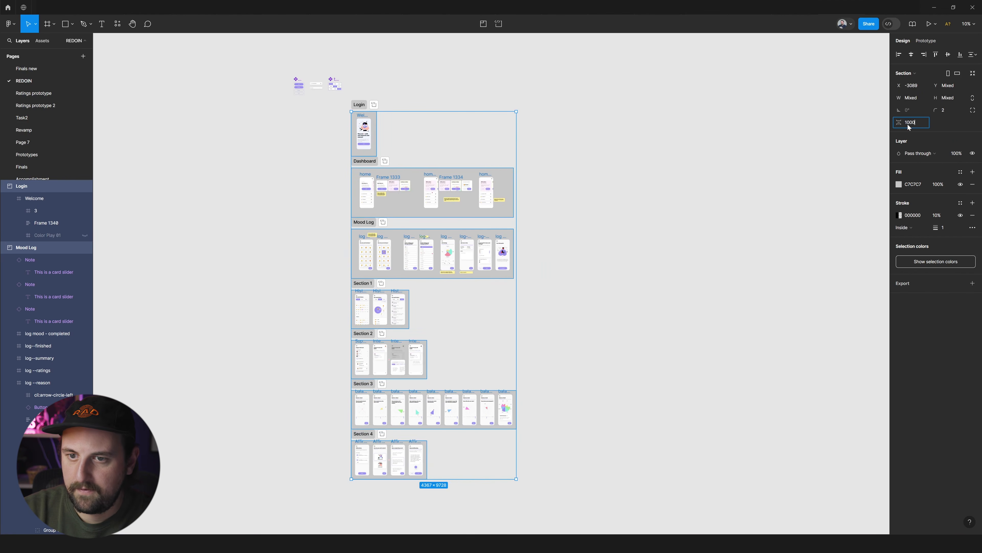
{"action": "key", "text": "Return"}
{"action": "left_click", "coordinate": [651, 223]}
{"action": "scroll", "coordinate": [649, 223], "scroll_direction": "down", "scroll_amount": 2}
{"action": "scroll", "coordinate": [601, 156], "scroll_direction": "down", "scroll_amount": 6}
{"action": "scroll", "coordinate": [596, 154], "scroll_direction": "up", "scroll_amount": 10}
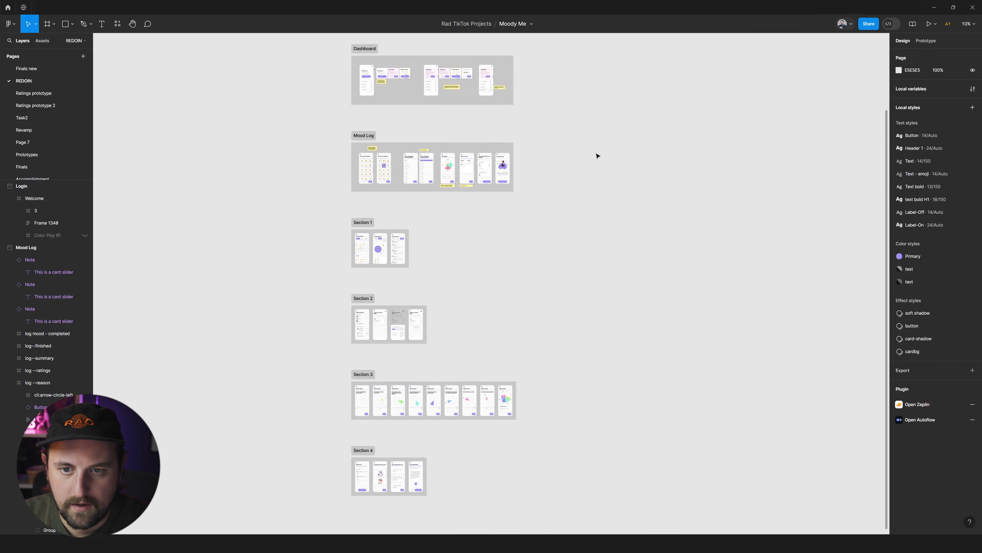
Rename Section 1 with the mood history screens as Journal and Section 2 with the support screens as Support.
{"action": "scroll", "coordinate": [397, 186], "scroll_direction": "down", "scroll_amount": 4}
{"action": "scroll", "coordinate": [397, 186], "scroll_direction": "down", "scroll_amount": 2}
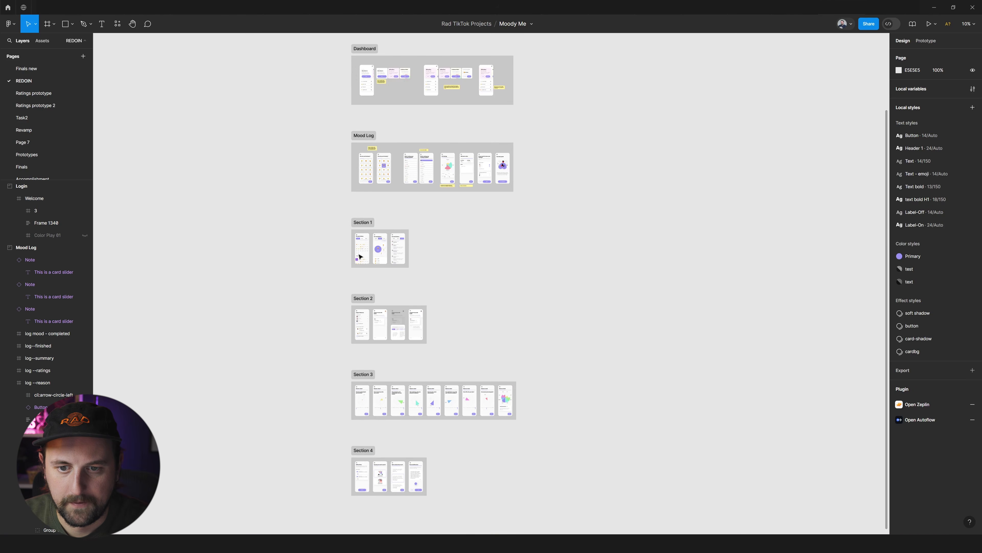
{"action": "left_click", "coordinate": [362, 223]}
{"action": "type", "text": "Journal"}
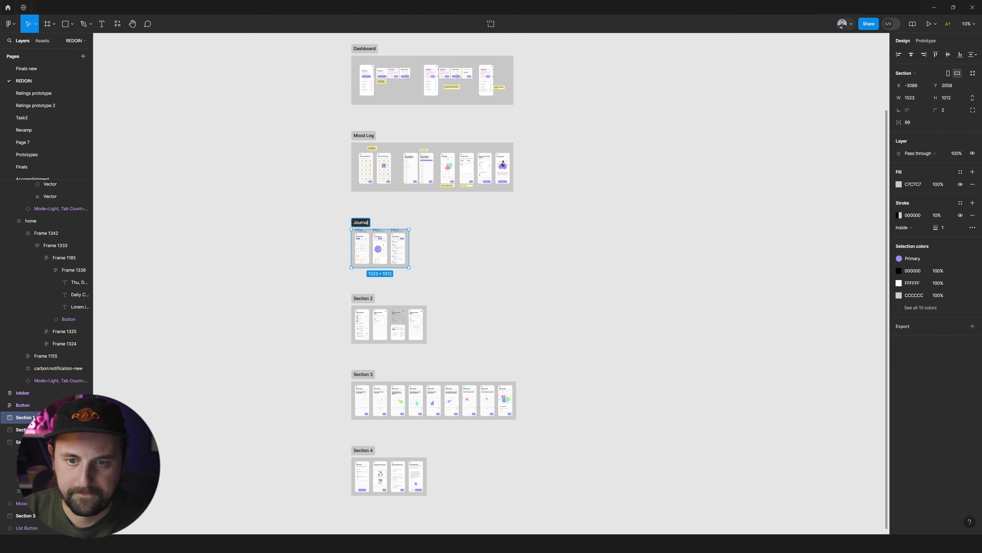
{"action": "key", "text": "Return"}
{"action": "double_click", "coordinate": [369, 299]}
{"action": "scroll", "coordinate": [367, 339], "scroll_direction": "up", "scroll_amount": 8}
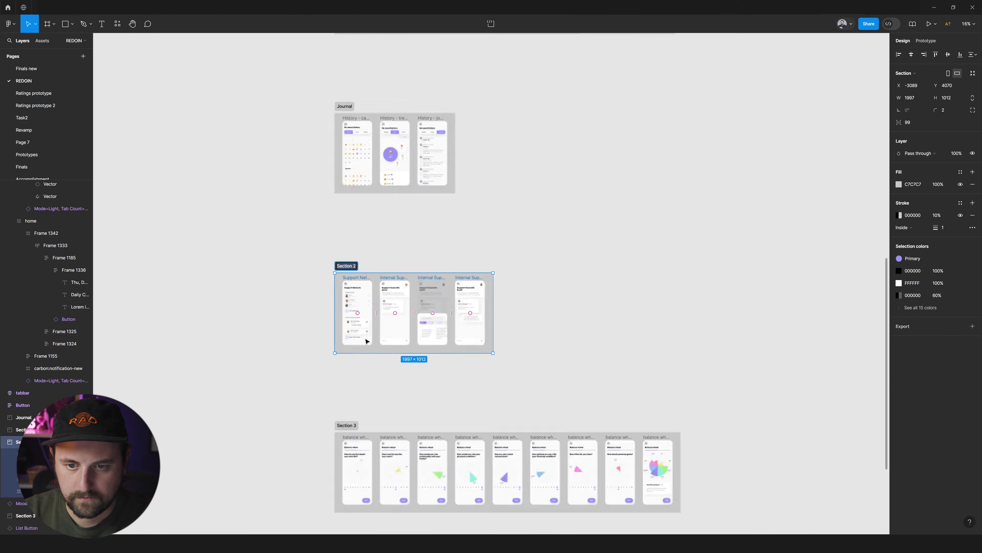
{"action": "key", "text": "Return"}
{"action": "scroll", "coordinate": [362, 345], "scroll_direction": "down", "scroll_amount": 10}
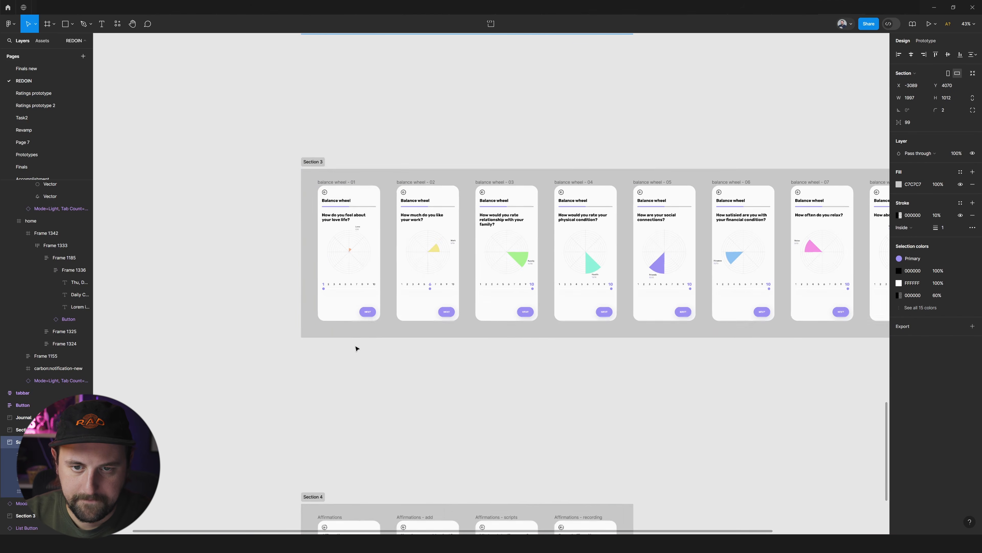
Rename Section 3 as Balance Wheel and Section 4 as Affirmations.
{"action": "left_click", "coordinate": [318, 162]}
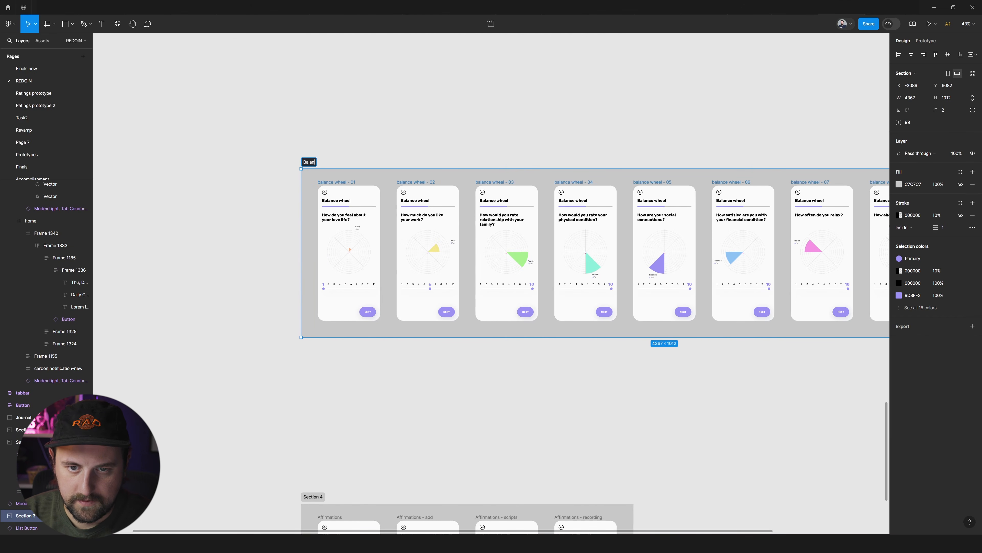
{"action": "key", "text": "Return"}
{"action": "scroll", "coordinate": [296, 246], "scroll_direction": "down", "scroll_amount": 5}
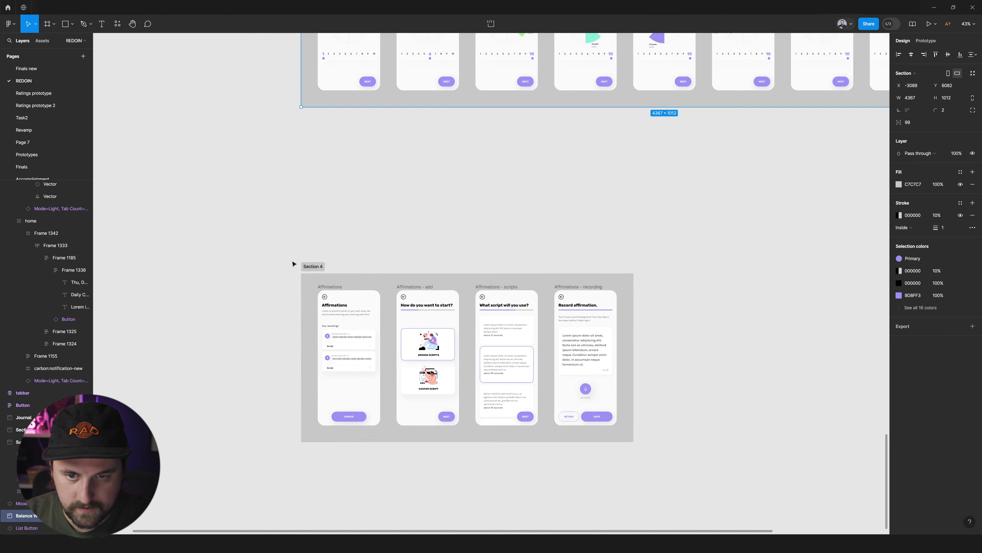
{"action": "left_click", "coordinate": [312, 267]}
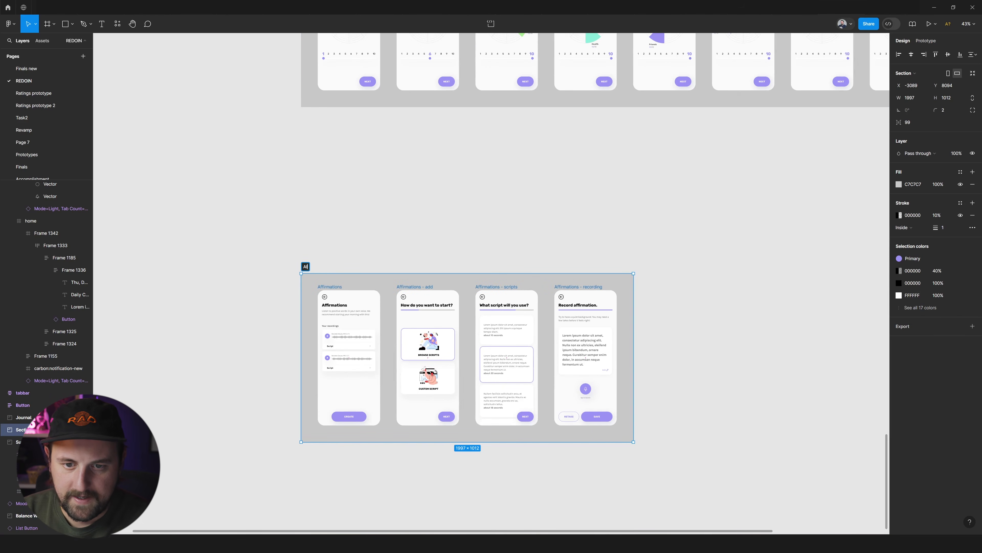
{"action": "key", "text": "Return"}
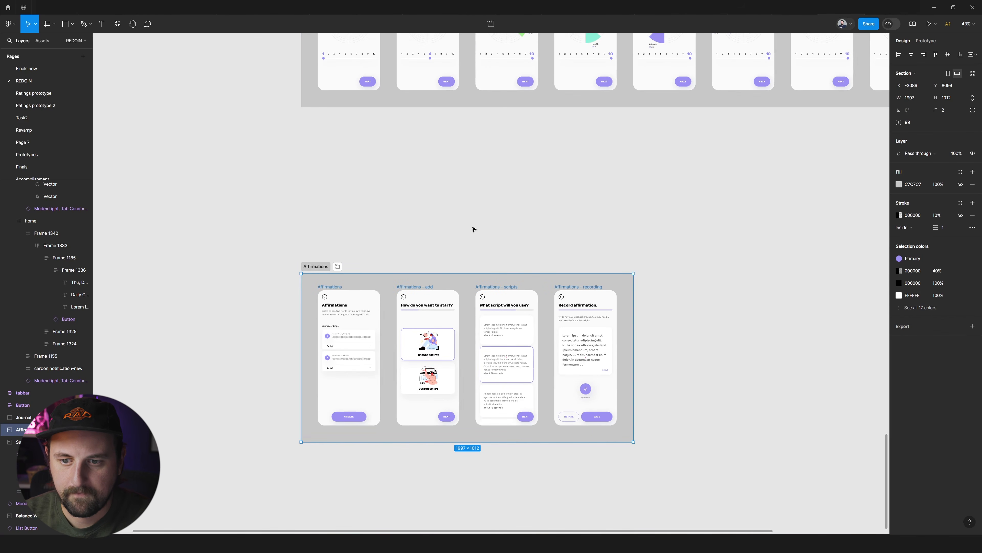
{"action": "scroll", "coordinate": [473, 228], "scroll_direction": "down", "scroll_amount": 5}
{"action": "left_click", "coordinate": [723, 197]}
Review the names, alignment and spacing of the sections across the whole page.
{"action": "scroll", "coordinate": [738, 199], "scroll_direction": "up", "scroll_amount": 15}
{"action": "scroll", "coordinate": [696, 200], "scroll_direction": "up", "scroll_amount": 1}
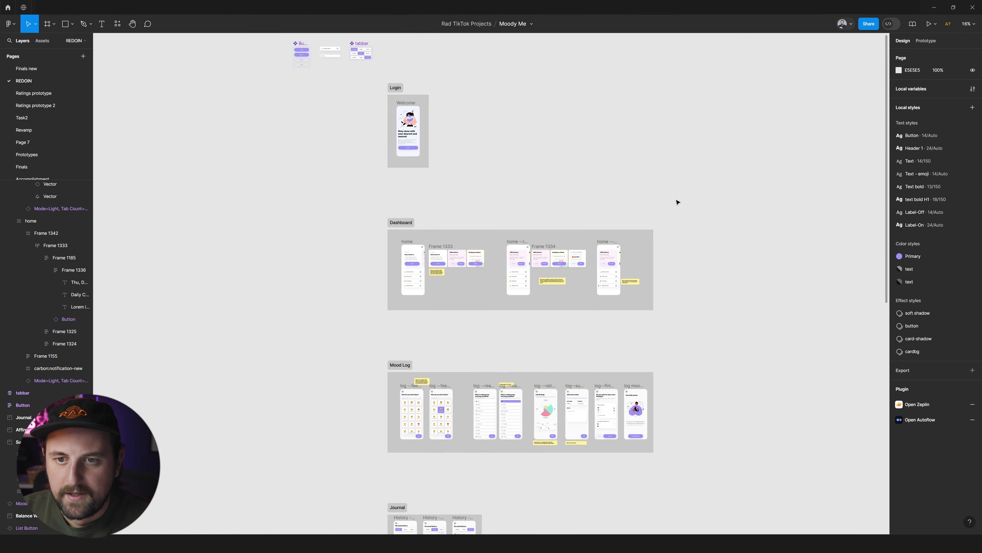
{"action": "scroll", "coordinate": [588, 202], "scroll_direction": "down", "scroll_amount": 2}
{"action": "scroll", "coordinate": [580, 198], "scroll_direction": "right", "scroll_amount": 3}
{"action": "scroll", "coordinate": [503, 206], "scroll_direction": "left", "scroll_amount": 5}
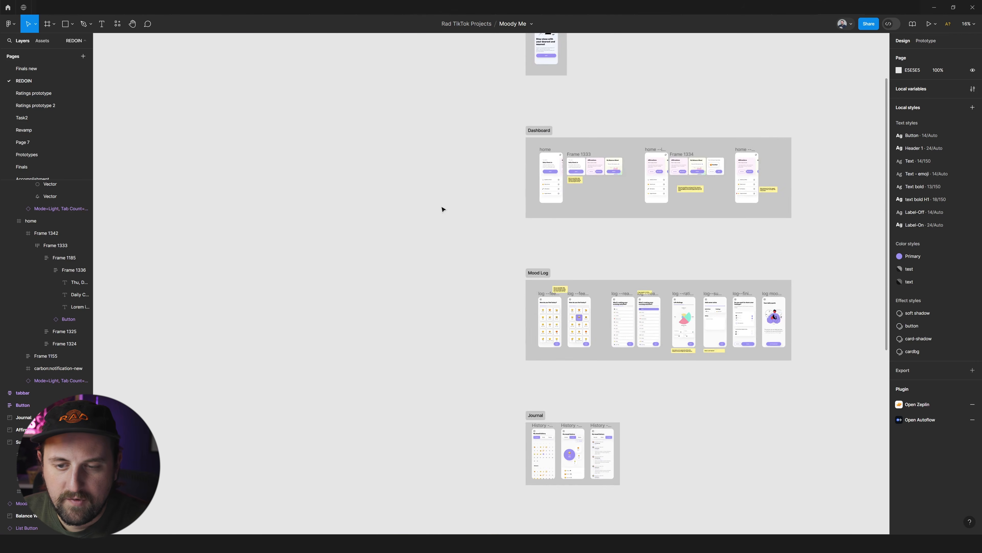
{"action": "scroll", "coordinate": [443, 210], "scroll_direction": "down", "scroll_amount": 5}
{"action": "scroll", "coordinate": [526, 215], "scroll_direction": "right", "scroll_amount": 5}
{"action": "scroll", "coordinate": [525, 216], "scroll_direction": "down", "scroll_amount": 5}
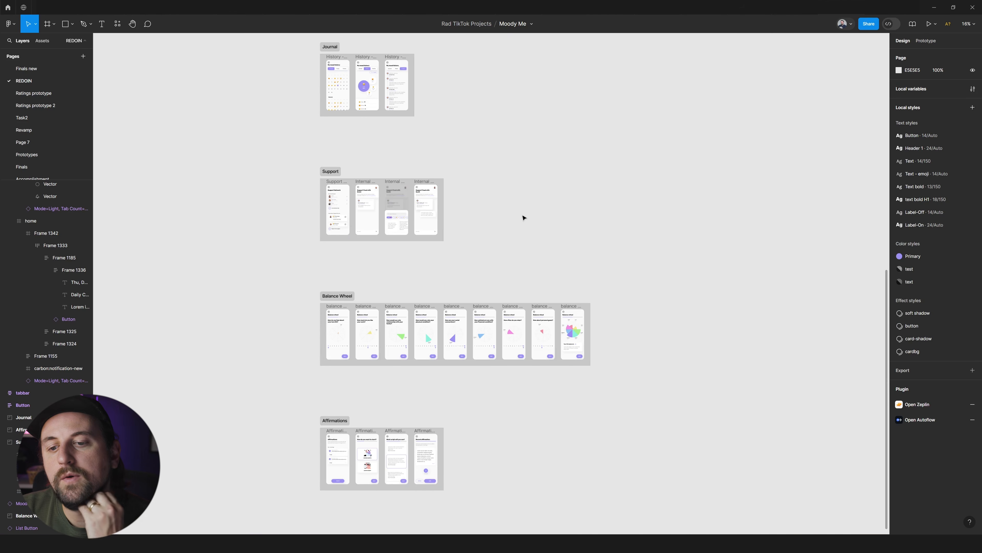
{"action": "scroll", "coordinate": [524, 217], "scroll_direction": "up", "scroll_amount": 2}
{"action": "scroll", "coordinate": [504, 242], "scroll_direction": "down", "scroll_amount": 5}
{"action": "scroll", "coordinate": [504, 237], "scroll_direction": "up", "scroll_amount": 6}
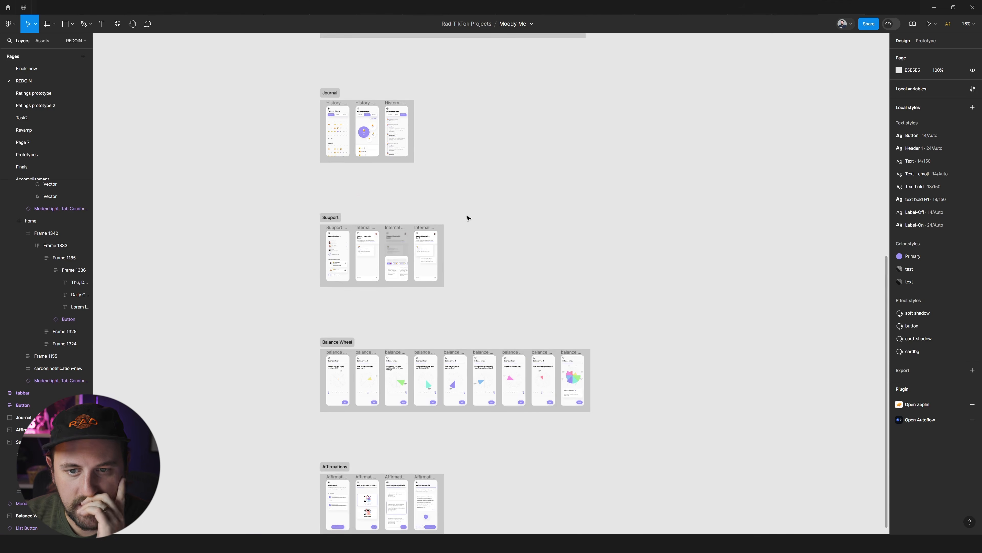
{"action": "scroll", "coordinate": [356, 275], "scroll_direction": "up", "scroll_amount": 4}
{"action": "scroll", "coordinate": [638, 199], "scroll_direction": "down", "scroll_amount": 10}
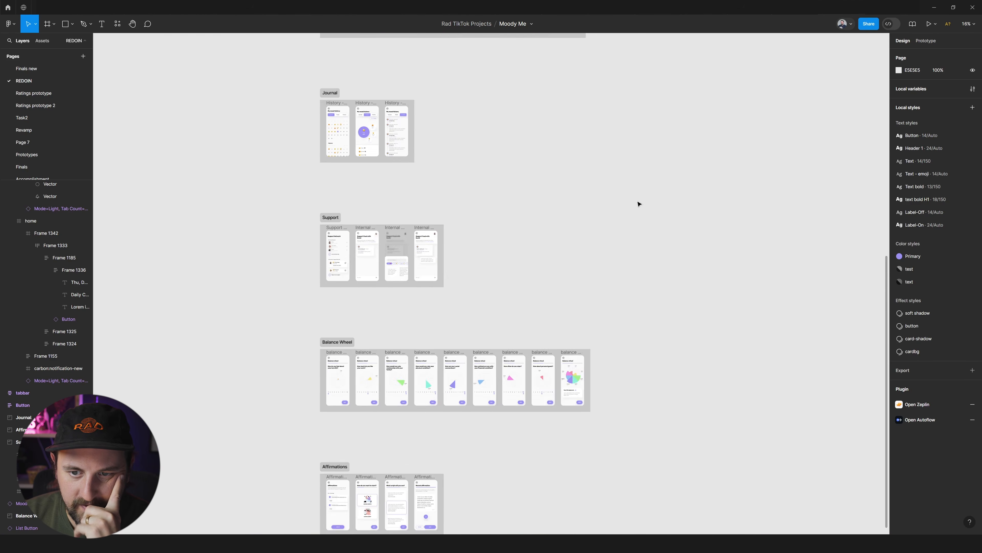
Select all the sections from Login to Affirmations and set the vertical spacing between them to 500.
{"action": "scroll", "coordinate": [414, 141], "scroll_direction": "up", "scroll_amount": 4}
{"action": "left_click_drag", "start_coordinate": [649, 433], "coordinate": [320, 88]}
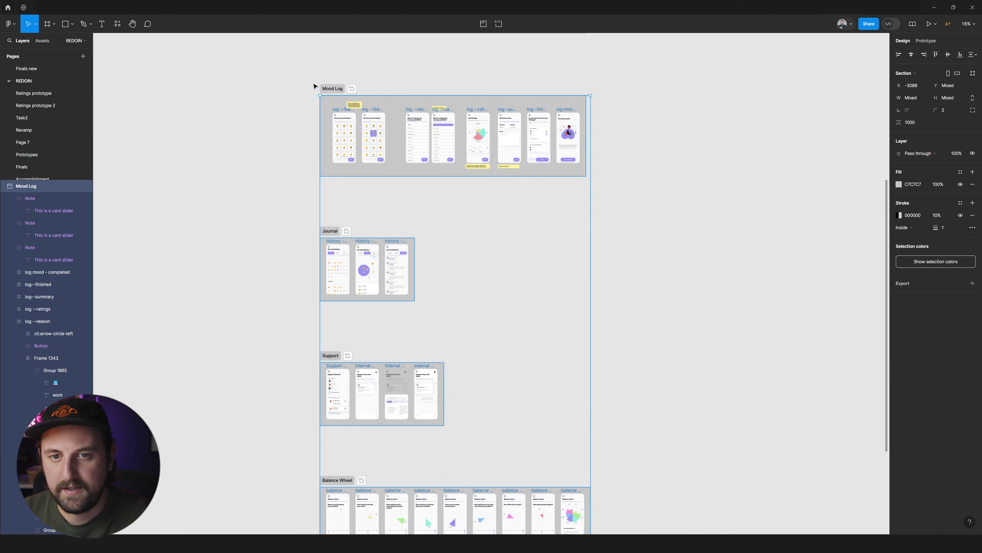
{"action": "scroll", "coordinate": [320, 88], "scroll_direction": "down", "scroll_amount": 3}
{"action": "scroll", "coordinate": [387, 91], "scroll_direction": "up", "scroll_amount": 5}
{"action": "left_click", "coordinate": [319, 252]}
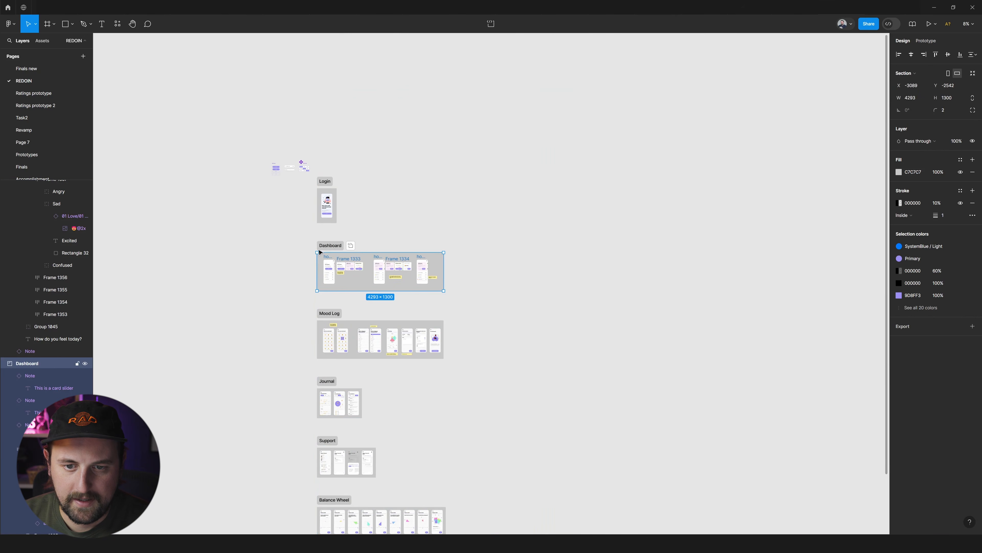
{"action": "key", "text": "ctrl+z"}
{"action": "left_click", "coordinate": [325, 245], "text": "shift"}
{"action": "left_click", "coordinate": [326, 181], "text": "shift"}
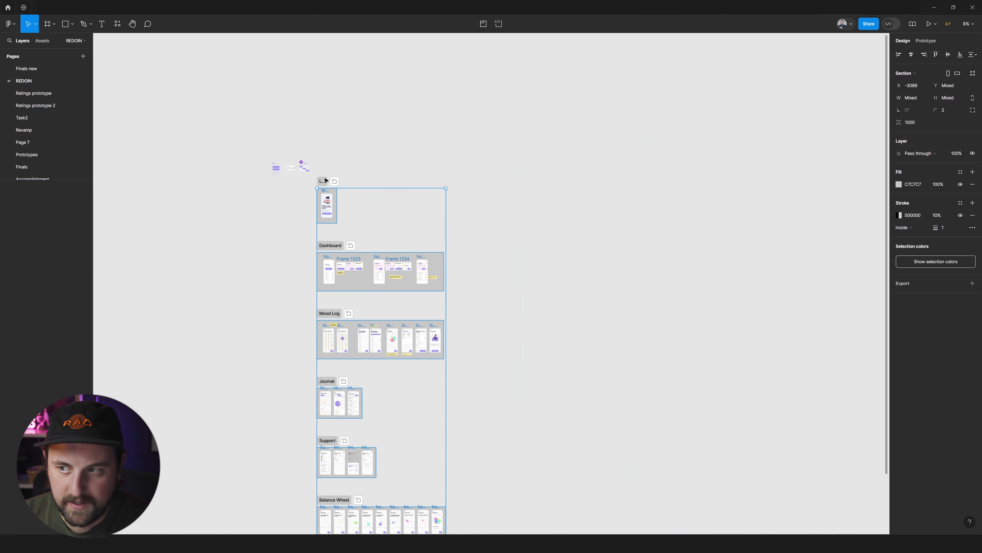
{"action": "left_click", "coordinate": [912, 124]}
{"action": "type", "text": "500"}
{"action": "key", "text": "Return"}
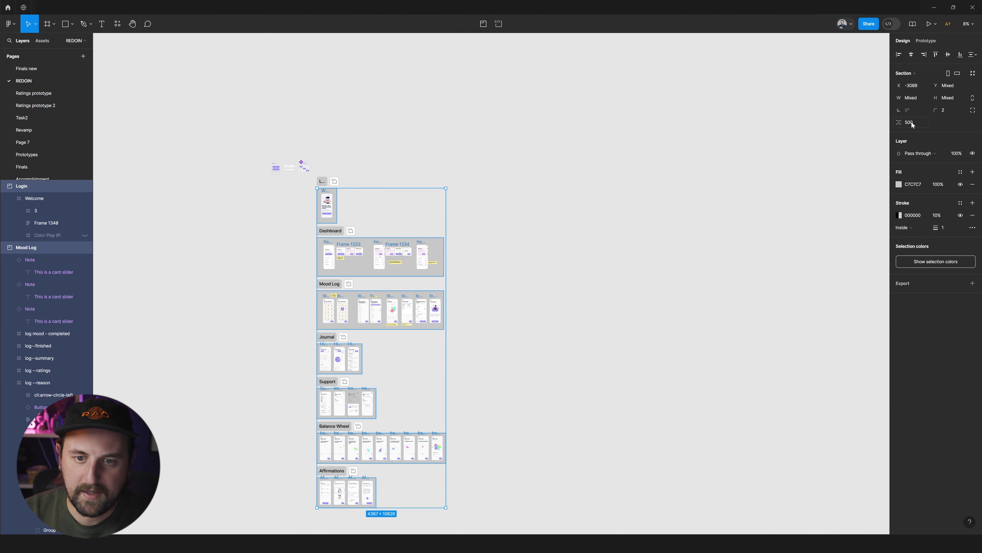
{"action": "left_click", "coordinate": [606, 346]}
Inspect the section layout and the Dashboard home screen's menu rows to see how they relate to the other flows.
{"action": "scroll", "coordinate": [322, 260], "scroll_direction": "up", "scroll_amount": 8}
{"action": "scroll", "coordinate": [504, 294], "scroll_direction": "down", "scroll_amount": 5}
{"action": "scroll", "coordinate": [510, 266], "scroll_direction": "up", "scroll_amount": 5}
{"action": "scroll", "coordinate": [511, 414], "scroll_direction": "down", "scroll_amount": 5}
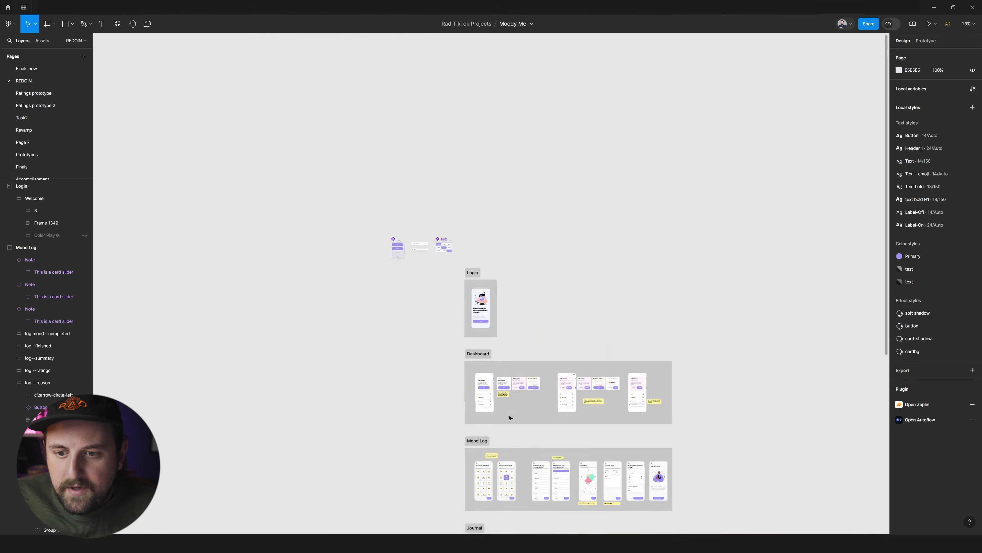
{"action": "scroll", "coordinate": [532, 404], "scroll_direction": "up", "scroll_amount": 5}
{"action": "scroll", "coordinate": [529, 398], "scroll_direction": "down", "scroll_amount": 5}
{"action": "scroll", "coordinate": [365, 335], "scroll_direction": "down", "scroll_amount": 3}
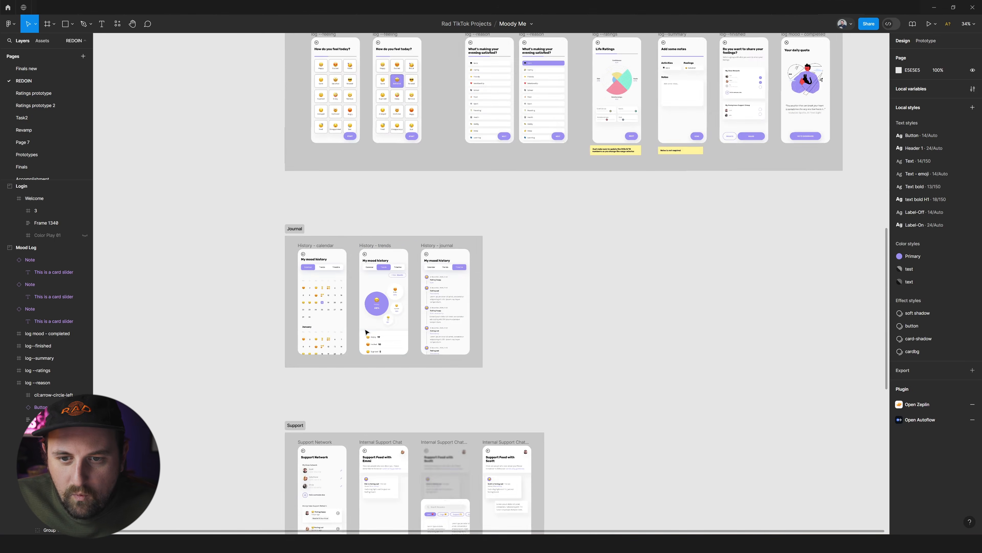
{"action": "scroll", "coordinate": [318, 319], "scroll_direction": "up", "scroll_amount": 10}
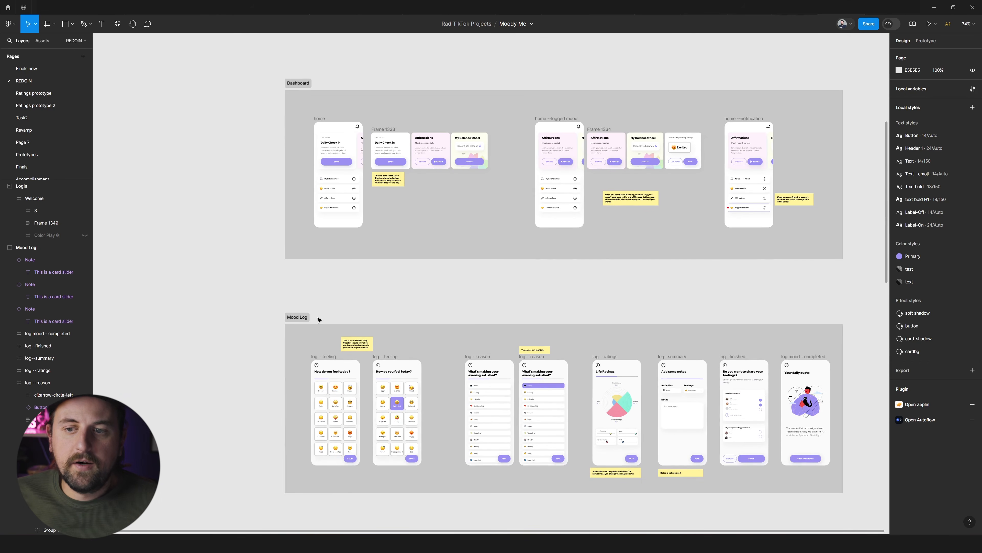
{"action": "scroll", "coordinate": [305, 187], "scroll_direction": "up", "scroll_amount": 5}
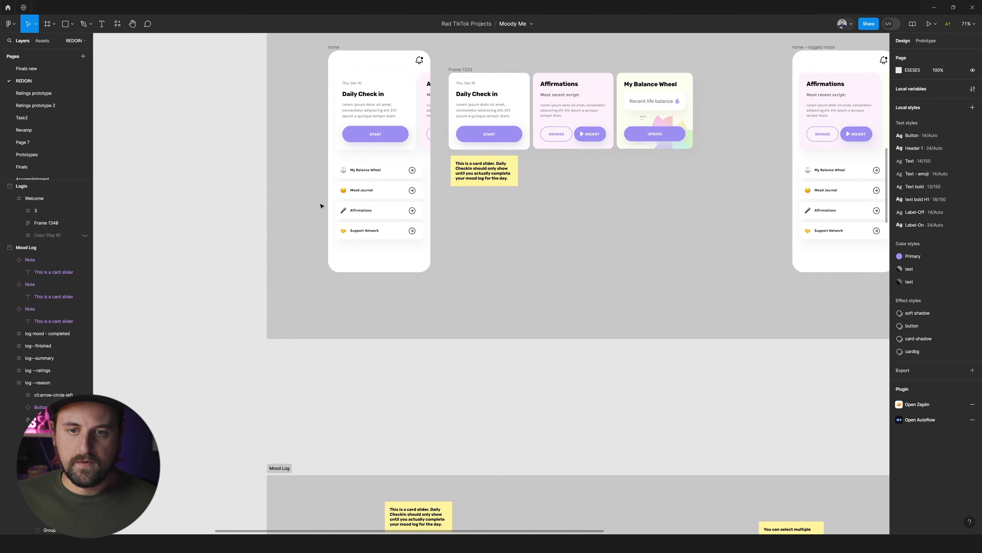
{"action": "scroll", "coordinate": [302, 203], "scroll_direction": "up", "scroll_amount": 5}
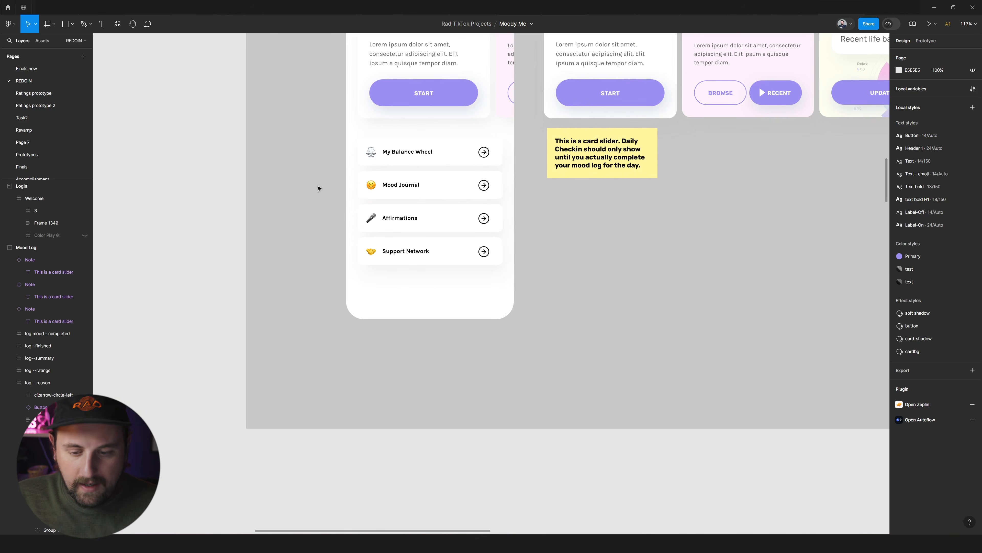
{"action": "scroll", "coordinate": [269, 209], "scroll_direction": "down", "scroll_amount": 5}
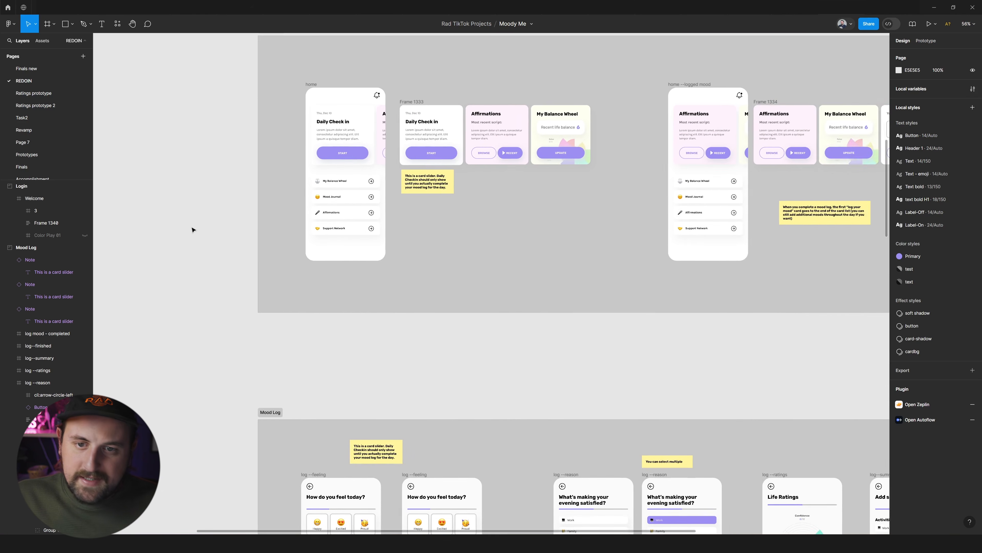
Draw an angled Pen connector from beside the home screen's Mood Journal row, outside the Dashboard section, down to the first log--feeling screen.
{"action": "scroll", "coordinate": [193, 228], "scroll_direction": "up", "scroll_amount": 1}
{"action": "key", "text": "p"}
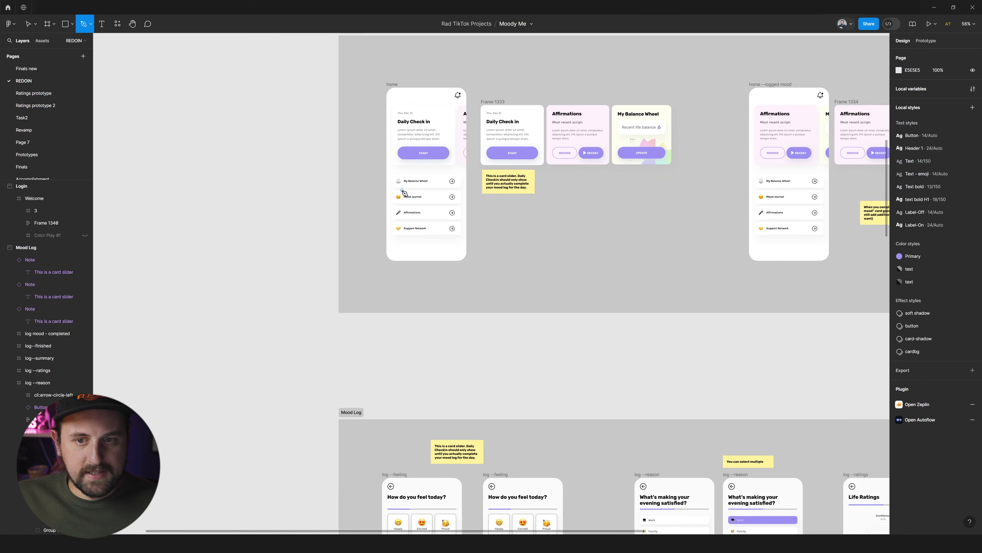
{"action": "left_click", "coordinate": [383, 197]}
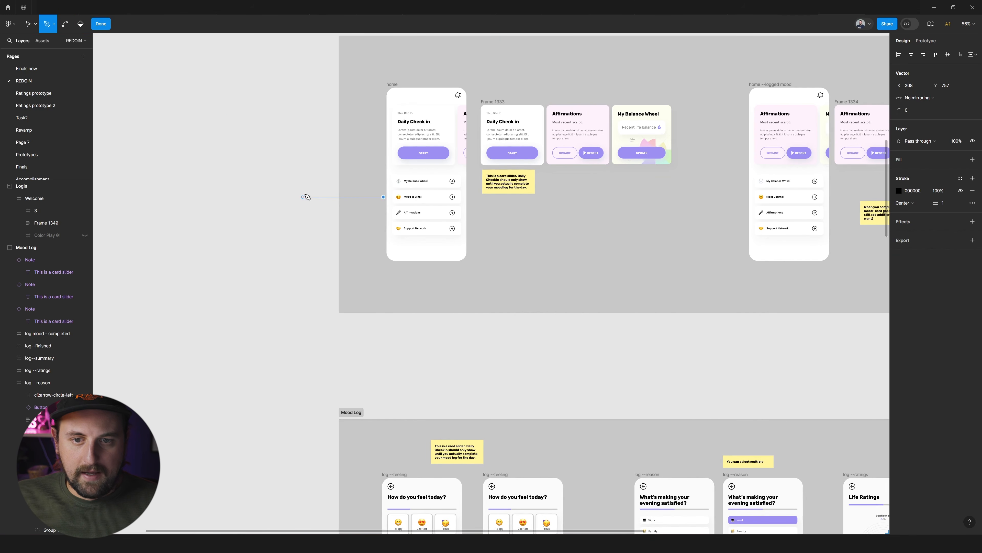
{"action": "left_click_drag", "start_coordinate": [311, 174], "coordinate": [281, 203]}
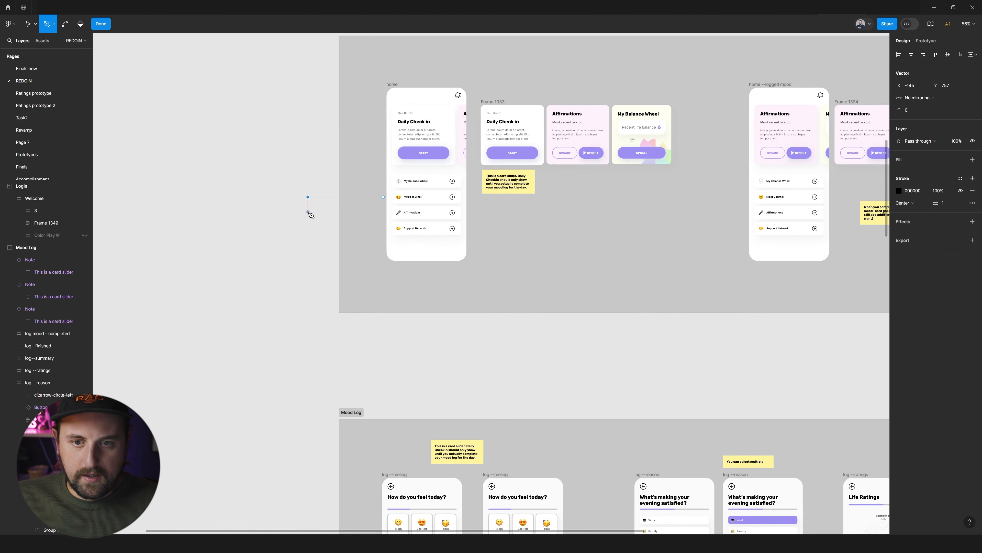
{"action": "scroll", "coordinate": [313, 232], "scroll_direction": "down", "scroll_amount": 5}
{"action": "left_click", "coordinate": [353, 361], "text": "shift"}
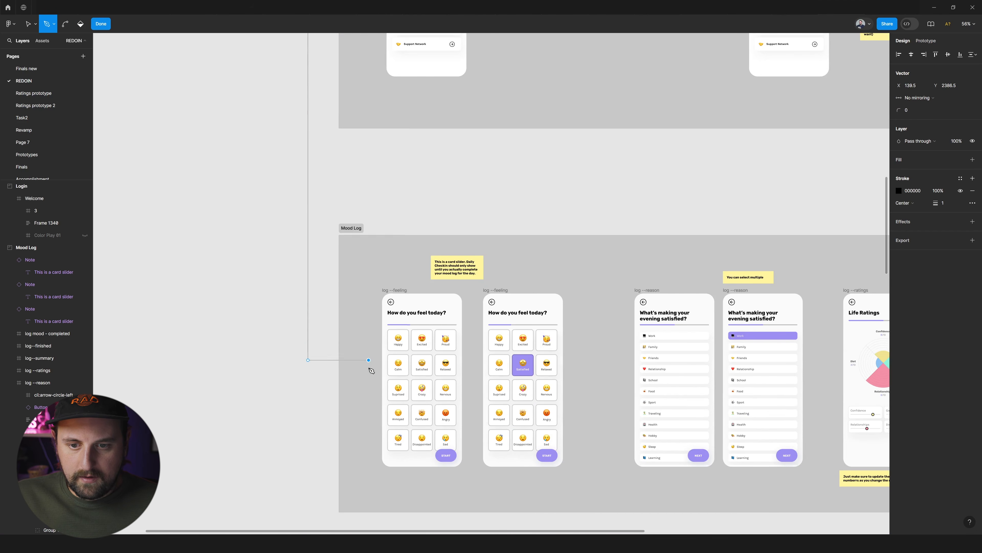
{"action": "scroll", "coordinate": [371, 364], "scroll_direction": "up", "scroll_amount": 2}
{"action": "scroll", "coordinate": [402, 274], "scroll_direction": "up", "scroll_amount": 1}
{"action": "scroll", "coordinate": [464, 265], "scroll_direction": "down", "scroll_amount": 5}
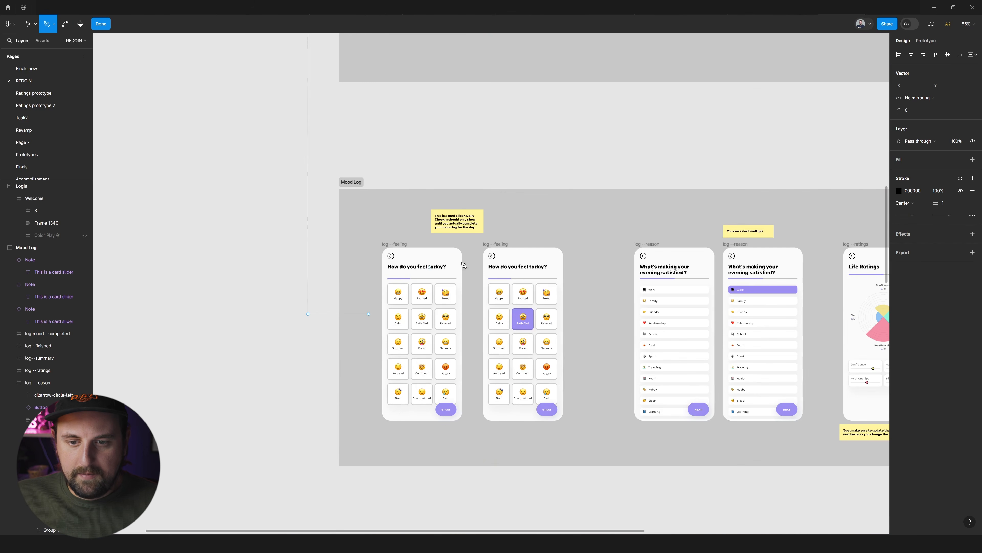
Finish the Pen connector's path and give its end point an arrowhead.
{"action": "key", "text": "Escape"}
{"action": "left_click", "coordinate": [935, 203]}
{"action": "left_click", "coordinate": [936, 213]}
{"action": "left_click", "coordinate": [684, 221]}
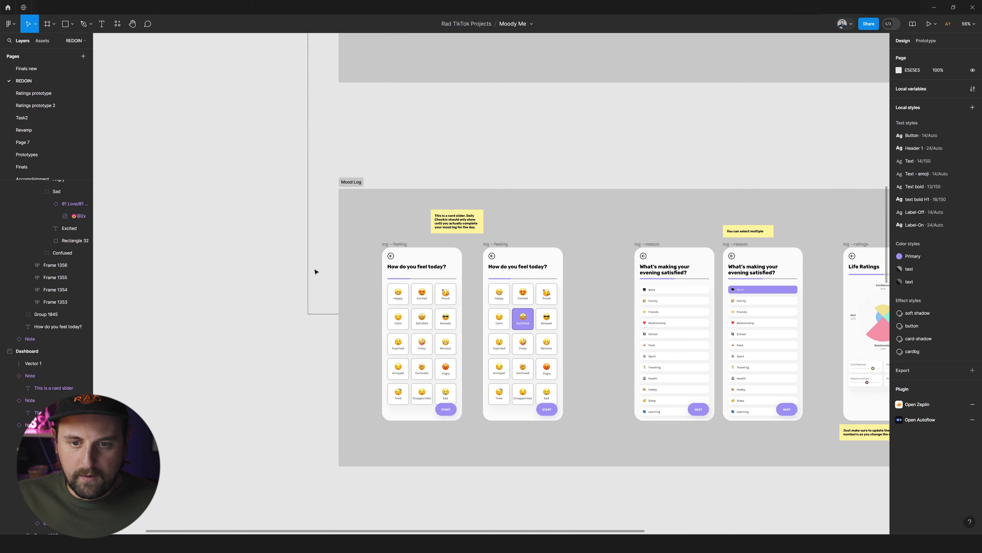
Move the connector out of the Dashboard section to the page's top level, keeping its position so it shows above the Mood Log section.
{"action": "left_click", "coordinate": [306, 273]}
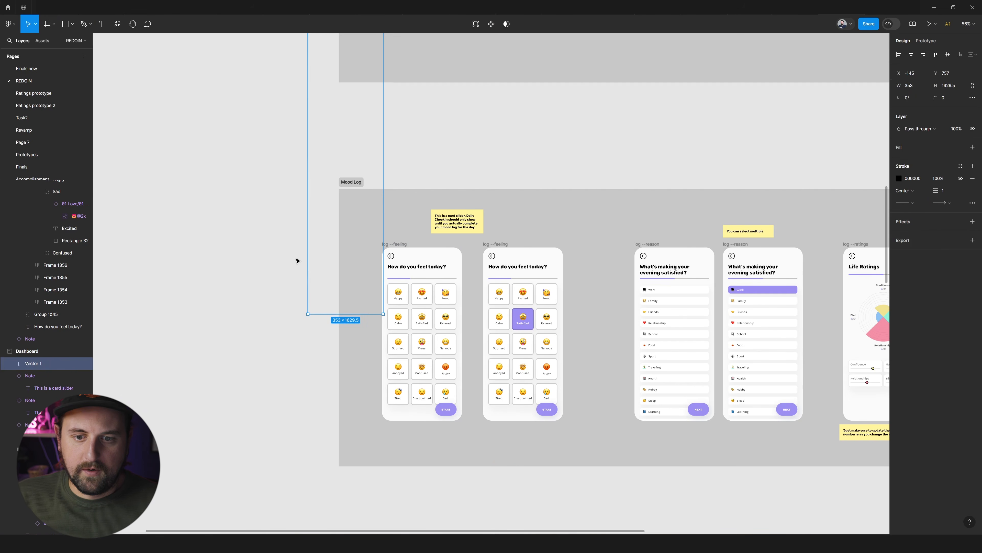
{"action": "scroll", "coordinate": [274, 263], "scroll_direction": "down", "scroll_amount": 5}
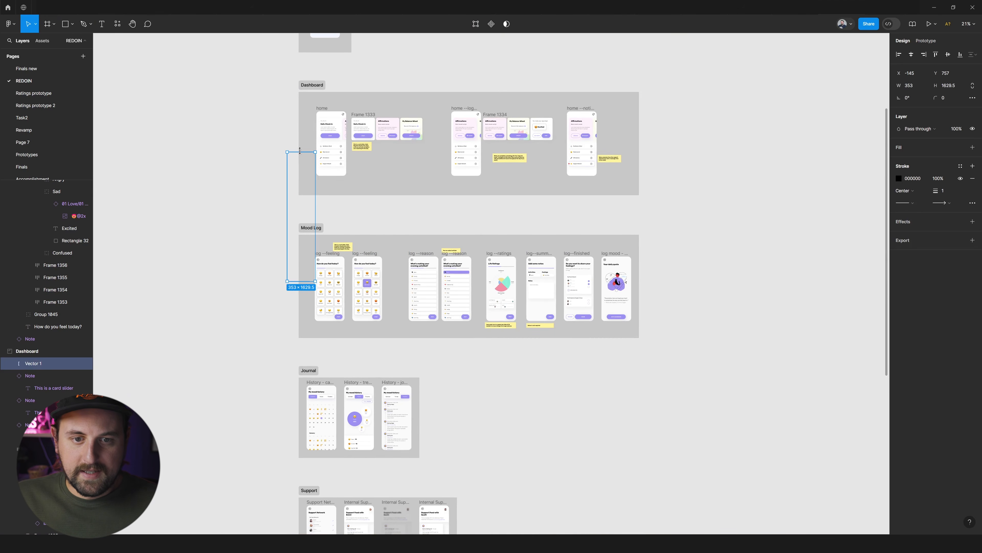
{"action": "key", "text": "ctrl+x"}
{"action": "key", "text": "ctrl+v"}
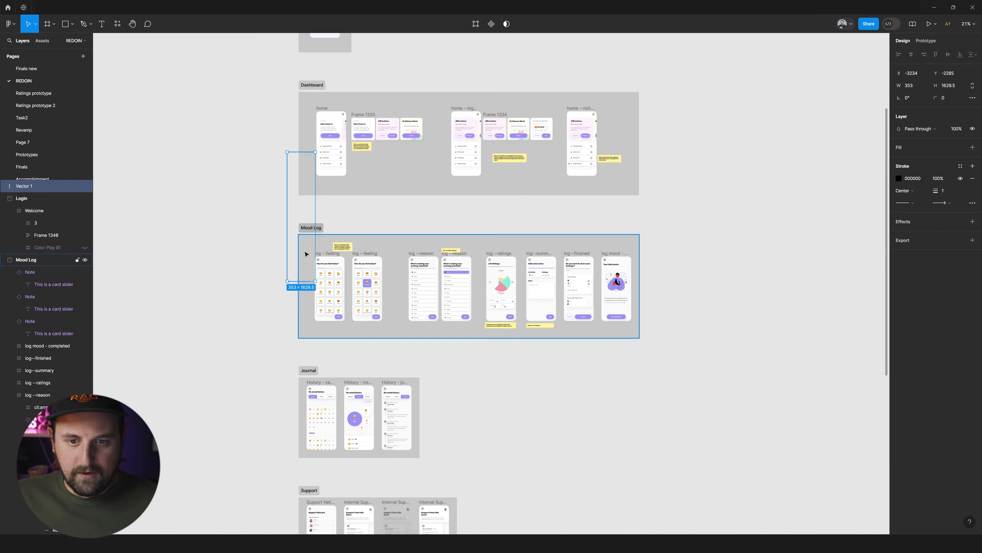
{"action": "left_click", "coordinate": [267, 272]}
Extend the connector's lower end down to the Journal section and shorten its arrow end to stop beside the History - calendar screen.
{"action": "scroll", "coordinate": [301, 261], "scroll_direction": "up", "scroll_amount": 4}
{"action": "scroll", "coordinate": [318, 246], "scroll_direction": "up", "scroll_amount": 3}
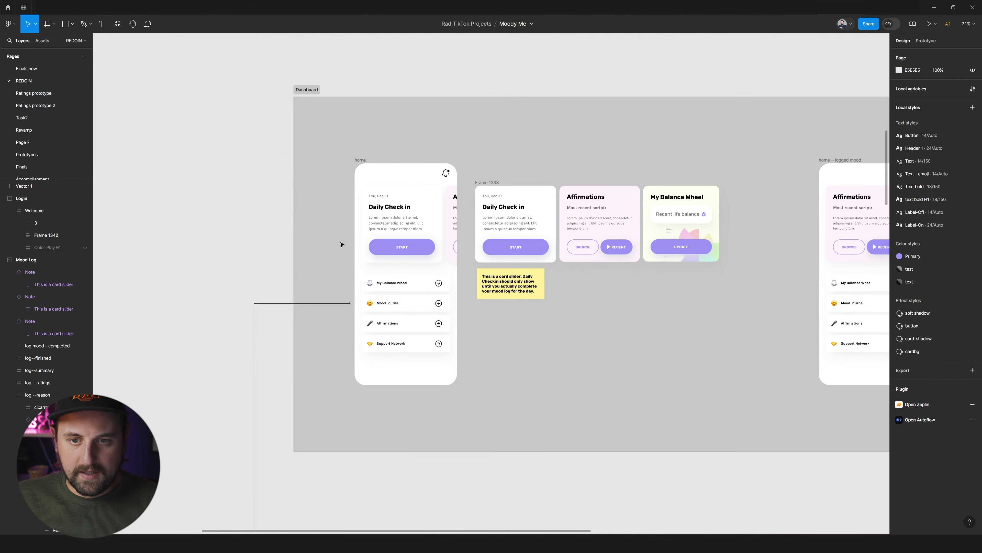
{"action": "scroll", "coordinate": [377, 318], "scroll_direction": "up", "scroll_amount": 5}
{"action": "scroll", "coordinate": [367, 286], "scroll_direction": "down", "scroll_amount": 5}
{"action": "scroll", "coordinate": [367, 286], "scroll_direction": "down", "scroll_amount": 5}
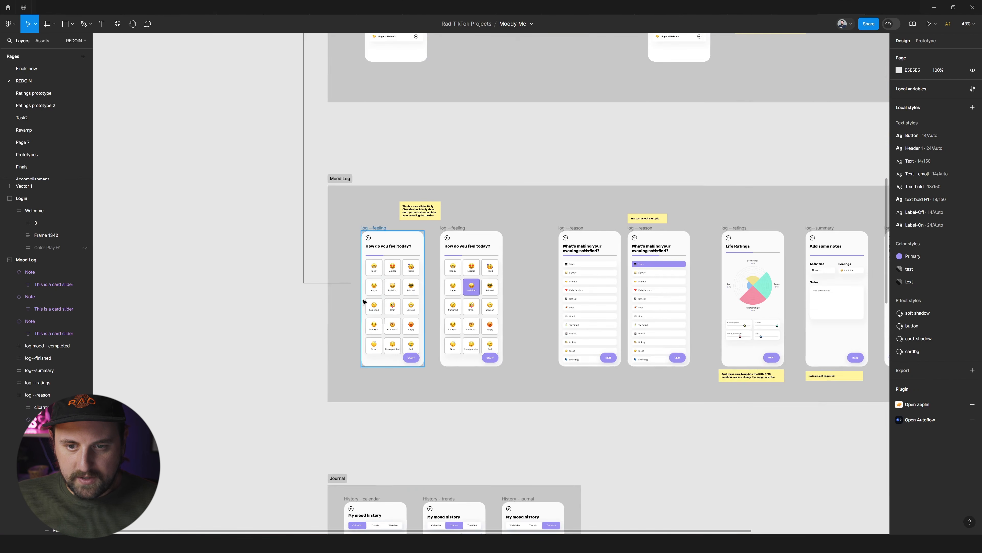
{"action": "scroll", "coordinate": [302, 264], "scroll_direction": "up", "scroll_amount": 5}
{"action": "left_click", "coordinate": [302, 257]}
{"action": "left_click", "coordinate": [924, 204]}
{"action": "scroll", "coordinate": [531, 202], "scroll_direction": "down", "scroll_amount": 6}
{"action": "left_click_drag", "start_coordinate": [457, 214], "coordinate": [460, 442]}
{"action": "left_click_drag", "start_coordinate": [469, 378], "coordinate": [459, 380]}
{"action": "left_click", "coordinate": [420, 383]}
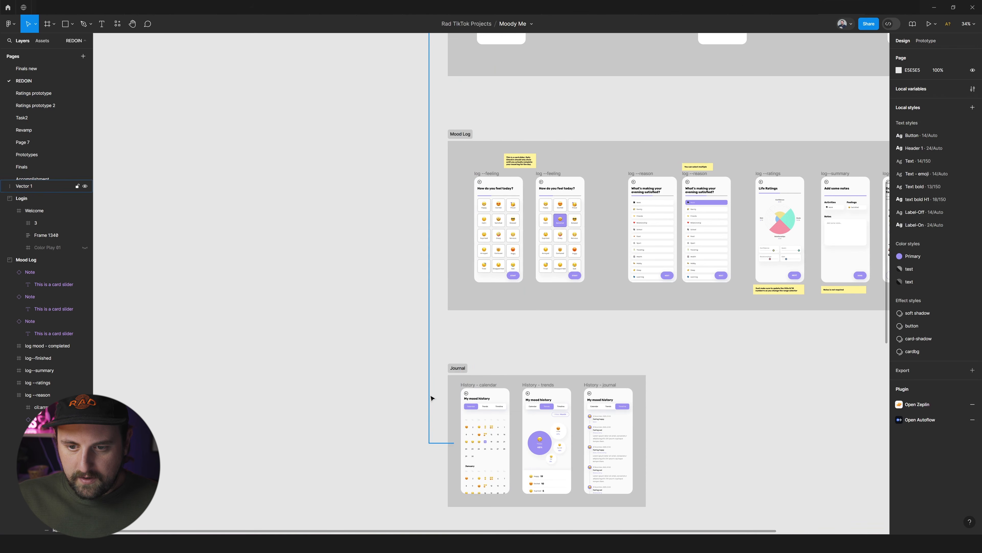
Set the connector's stroke weight to 8 and its corner radius to 62.
{"action": "left_click", "coordinate": [430, 396]}
{"action": "left_click_drag", "start_coordinate": [932, 191], "coordinate": [938, 181]}
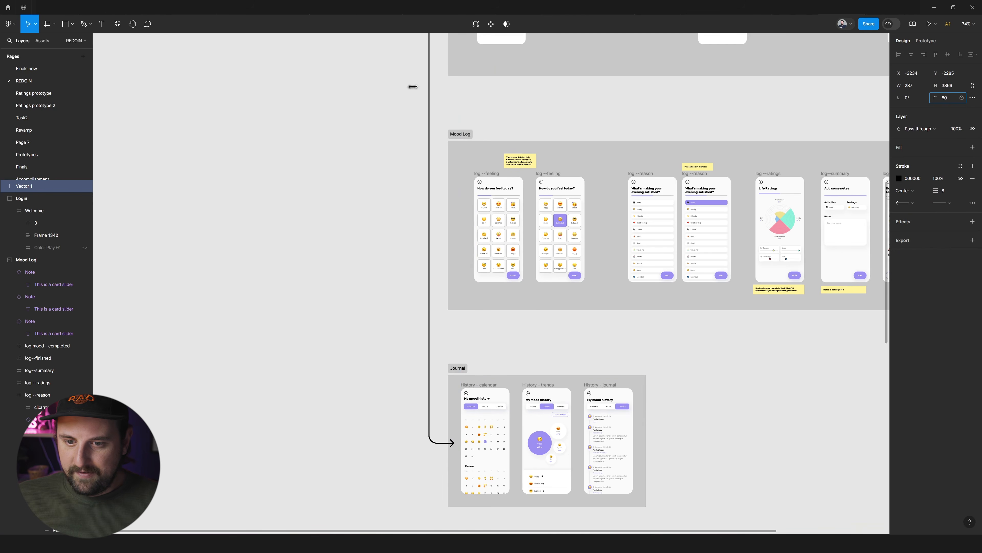
{"action": "scroll", "coordinate": [400, 242], "scroll_direction": "up", "scroll_amount": 5}
{"action": "left_click", "coordinate": [401, 247]}
Extend the connector's starting point to the edge of the home screen beside the Mood Journal row.
{"action": "scroll", "coordinate": [401, 248], "scroll_direction": "right", "scroll_amount": 2}
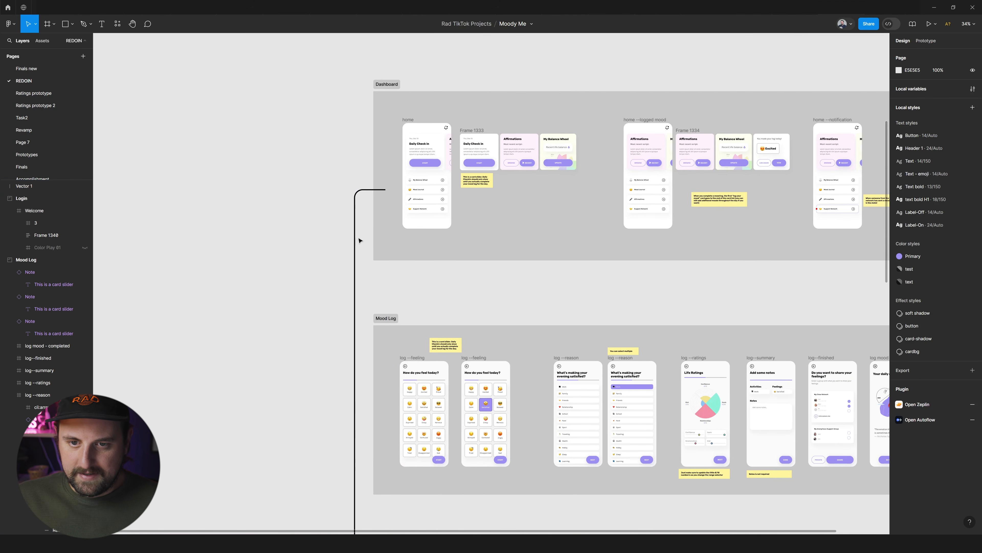
{"action": "double_click", "coordinate": [388, 191]}
{"action": "left_click_drag", "start_coordinate": [388, 191], "coordinate": [398, 192]}
{"action": "key", "text": "Escape"}
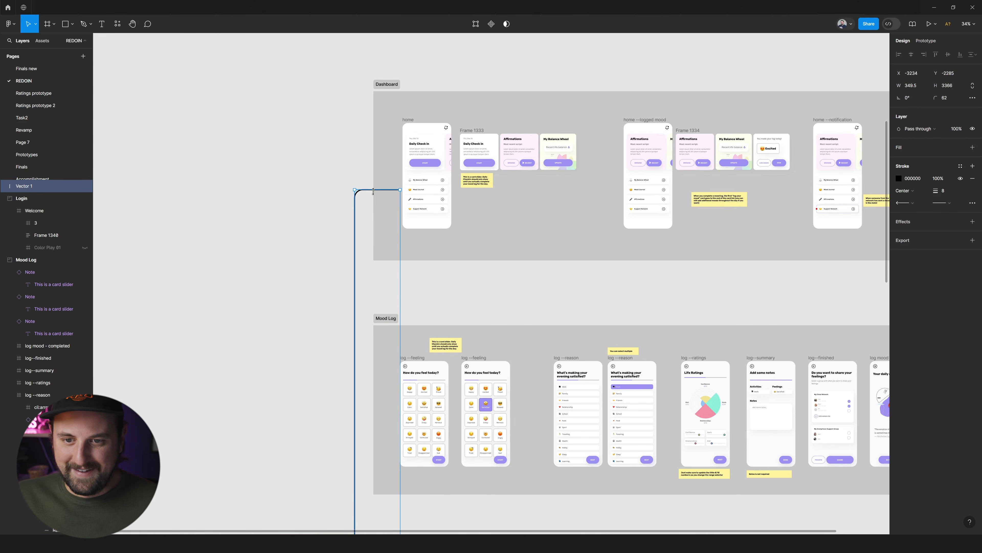
Duplicate the connector and reshape the copy to run from the My Balance Wheel row to the Balance Wheel section, its vertical run offset outward.
{"action": "scroll", "coordinate": [366, 209], "scroll_direction": "down", "scroll_amount": 5}
{"action": "key", "text": "ctrl+d"}
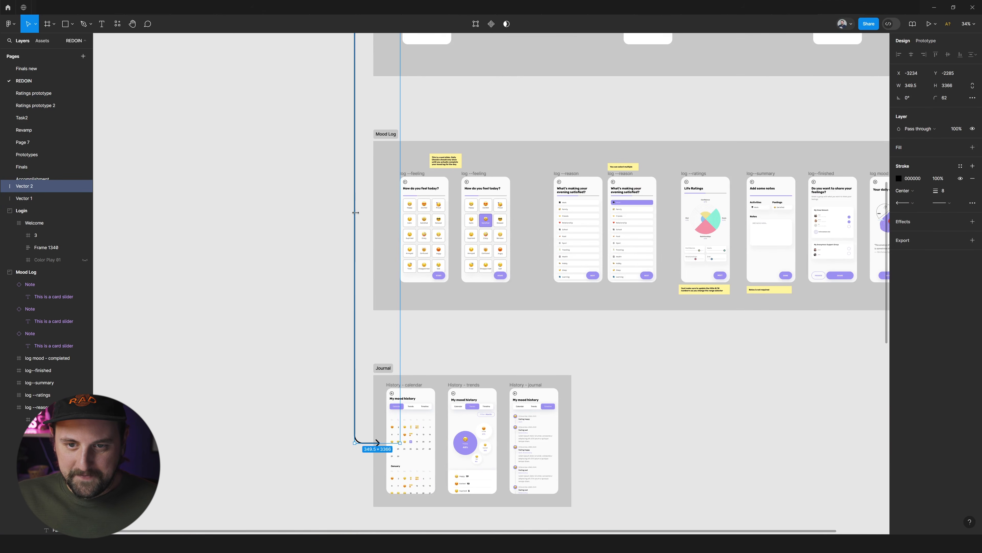
{"action": "scroll", "coordinate": [368, 216], "scroll_direction": "up", "scroll_amount": 6}
{"action": "left_click_drag", "start_coordinate": [371, 235], "coordinate": [373, 277]}
{"action": "scroll", "coordinate": [372, 224], "scroll_direction": "down", "scroll_amount": 10}
{"action": "scroll", "coordinate": [374, 384], "scroll_direction": "down", "scroll_amount": 8}
{"action": "scroll", "coordinate": [374, 334], "scroll_direction": "up", "scroll_amount": 1}
{"action": "scroll", "coordinate": [373, 279], "scroll_direction": "up", "scroll_amount": 16}
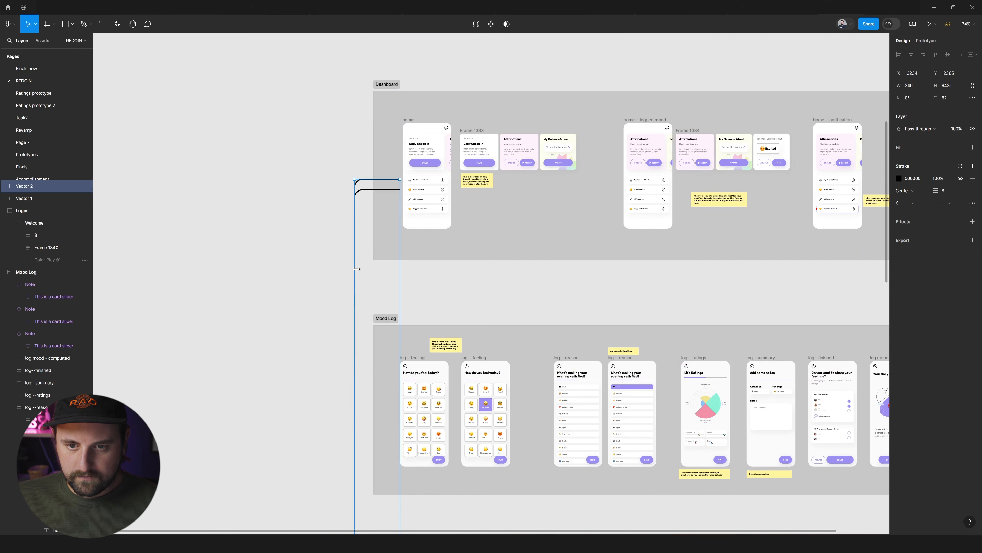
{"action": "left_click_drag", "start_coordinate": [351, 273], "coordinate": [338, 272]}
{"action": "left_click", "coordinate": [352, 202]}
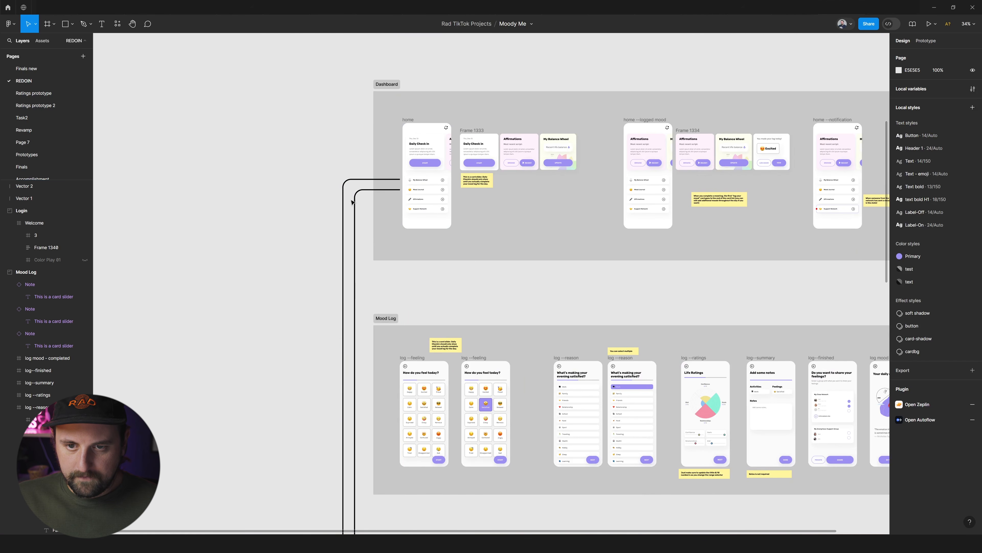
Duplicate the Mood Journal connector and reshape the copy to run from the Affirmations row to the Affirmations section, outside the existing lines.
{"action": "left_click", "coordinate": [364, 190]}
{"action": "left_click_drag", "start_coordinate": [381, 189], "coordinate": [385, 215]}
{"action": "key", "text": "ctrl+z"}
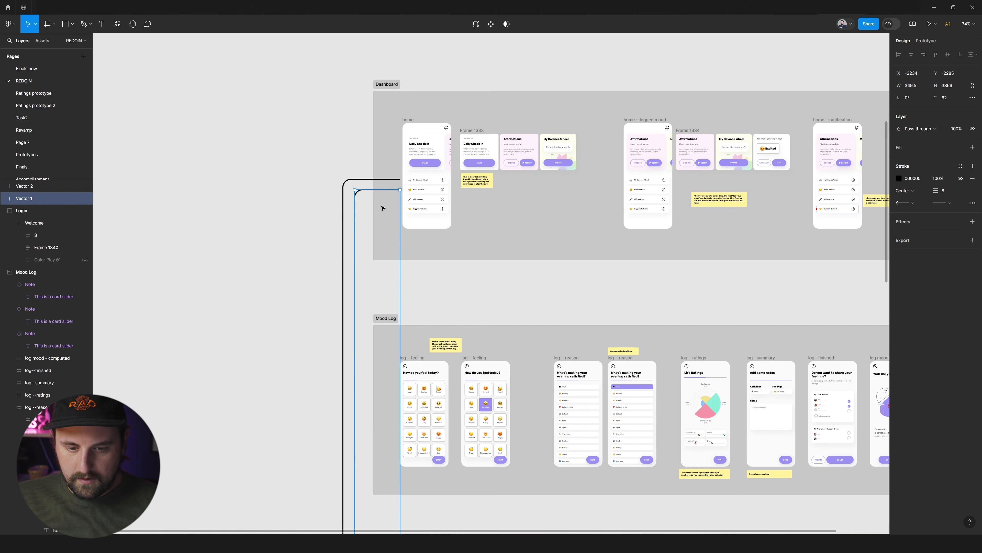
{"action": "key", "text": "ctrl+d"}
{"action": "left_click_drag", "start_coordinate": [372, 189], "coordinate": [371, 197]}
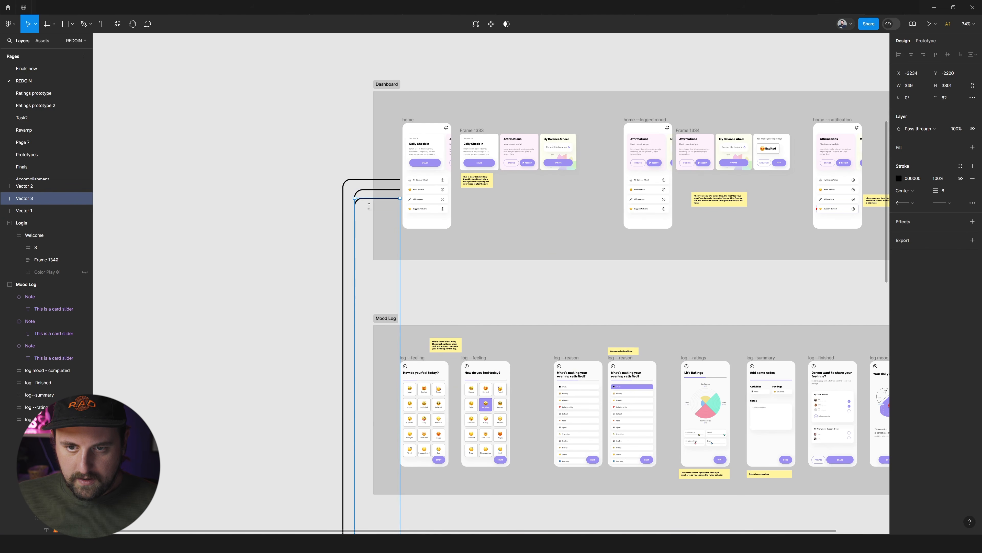
{"action": "scroll", "coordinate": [372, 198], "scroll_direction": "down", "scroll_amount": 10}
{"action": "scroll", "coordinate": [371, 257], "scroll_direction": "down", "scroll_amount": 14}
{"action": "left_click_drag", "start_coordinate": [368, 212], "coordinate": [331, 232]}
{"action": "scroll", "coordinate": [349, 233], "scroll_direction": "up", "scroll_amount": 20}
{"action": "scroll", "coordinate": [350, 234], "scroll_direction": "up", "scroll_amount": 15}
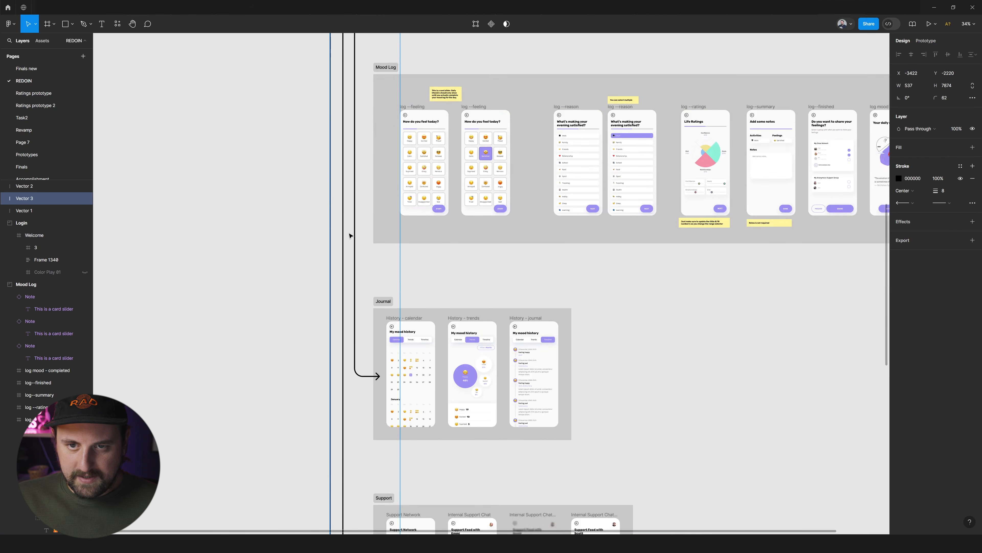
{"action": "left_click", "coordinate": [314, 249]}
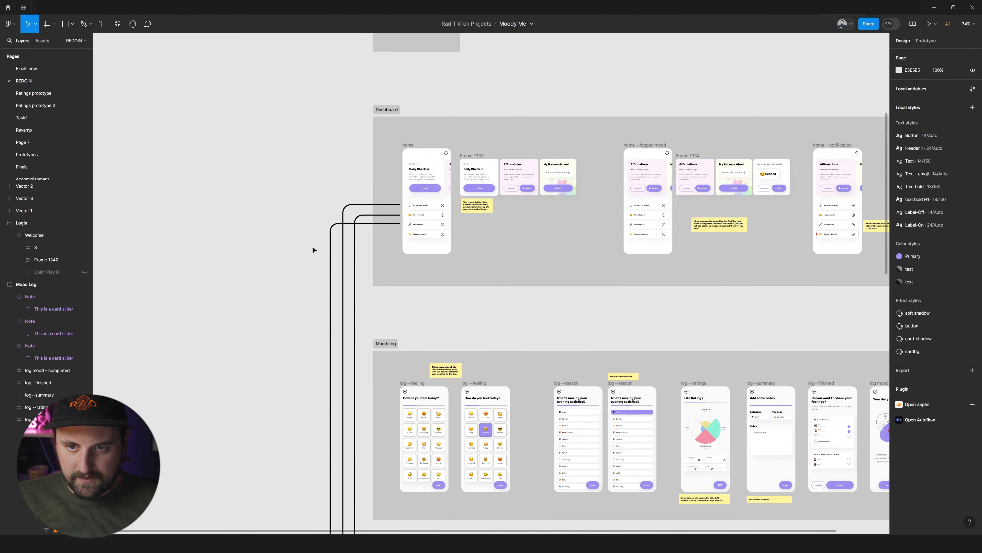
Duplicate the Mood Journal connector again and reshape the copy to run from the Support Network row to the Support section as the outermost line.
{"action": "left_click", "coordinate": [380, 214]}
{"action": "key", "text": "ctrl+d"}
{"action": "left_click_drag", "start_coordinate": [391, 214], "coordinate": [391, 233]}
{"action": "scroll", "coordinate": [358, 263], "scroll_direction": "down", "scroll_amount": 10}
{"action": "left_click_drag", "start_coordinate": [370, 192], "coordinate": [369, 380]}
{"action": "left_click_drag", "start_coordinate": [355, 317], "coordinate": [306, 322]}
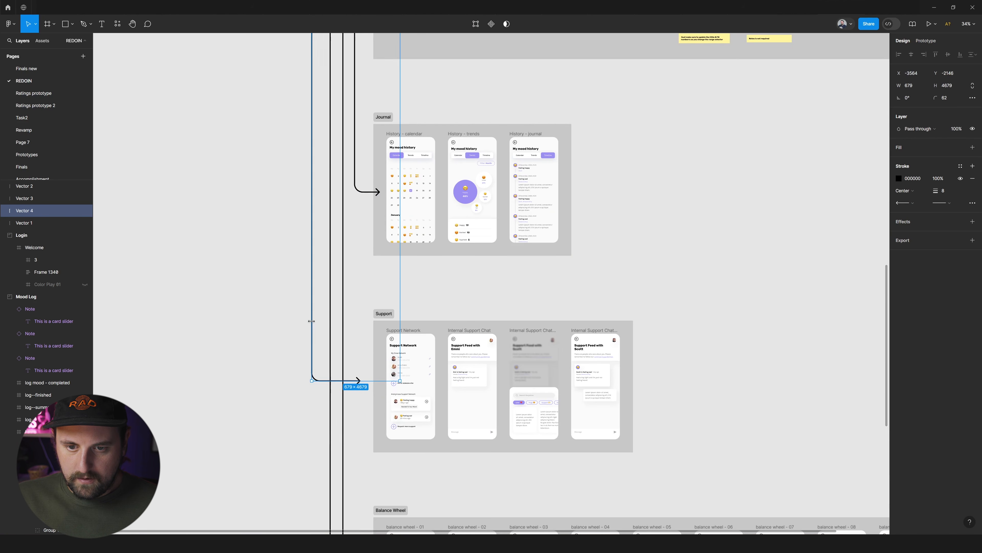
{"action": "scroll", "coordinate": [321, 320], "scroll_direction": "down", "scroll_amount": 2}
{"action": "scroll", "coordinate": [319, 319], "scroll_direction": "up", "scroll_amount": 2}
Set the Affirmations connector's stroke to red and the Mood Journal connector's stroke to green (008000).
{"action": "scroll", "coordinate": [290, 279], "scroll_direction": "up", "scroll_amount": 4}
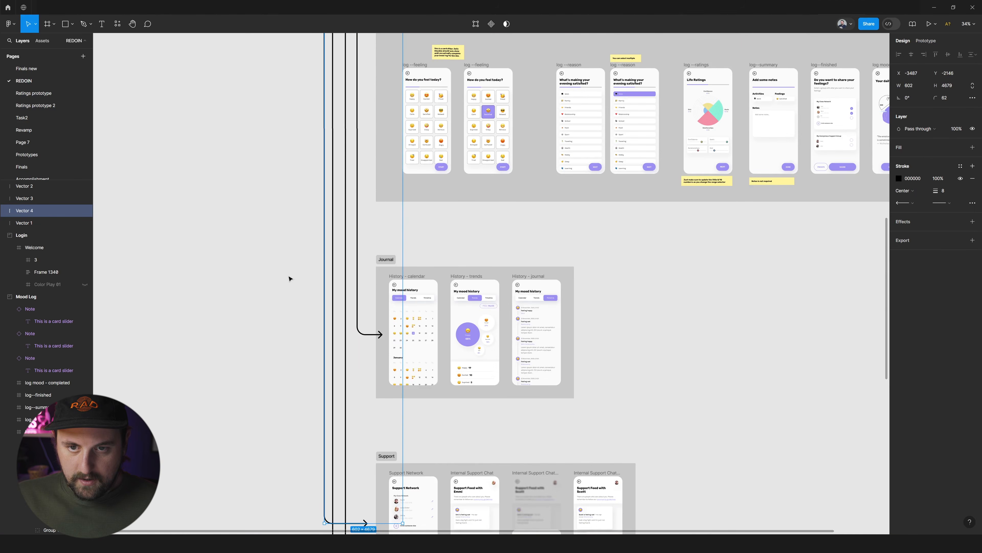
{"action": "left_click", "coordinate": [289, 278]}
{"action": "scroll", "coordinate": [289, 279], "scroll_direction": "up", "scroll_amount": 8}
{"action": "scroll", "coordinate": [346, 238], "scroll_direction": "up", "scroll_amount": 3}
{"action": "left_click", "coordinate": [348, 223]}
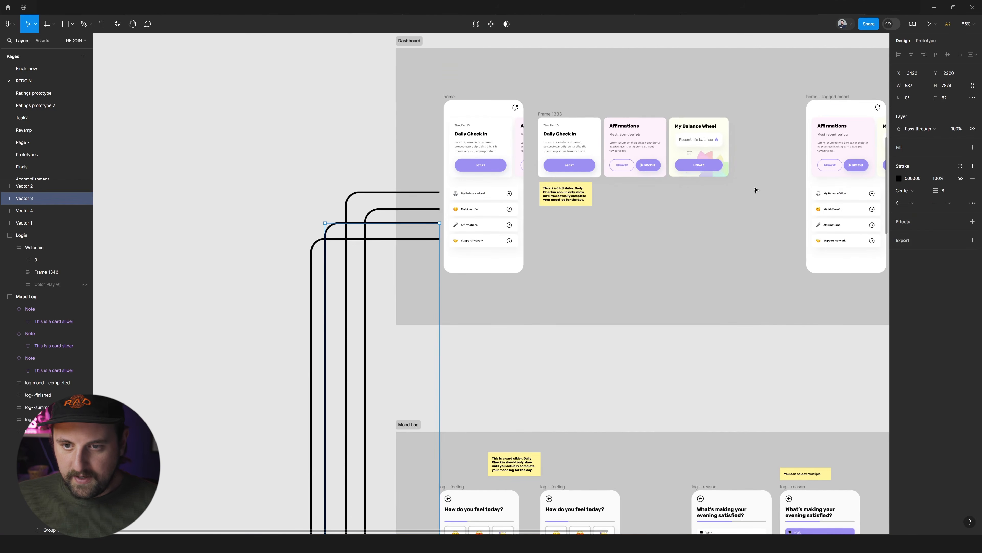
{"action": "left_click", "coordinate": [908, 178]}
{"action": "type", "text": "red"}
{"action": "key", "text": "Return"}
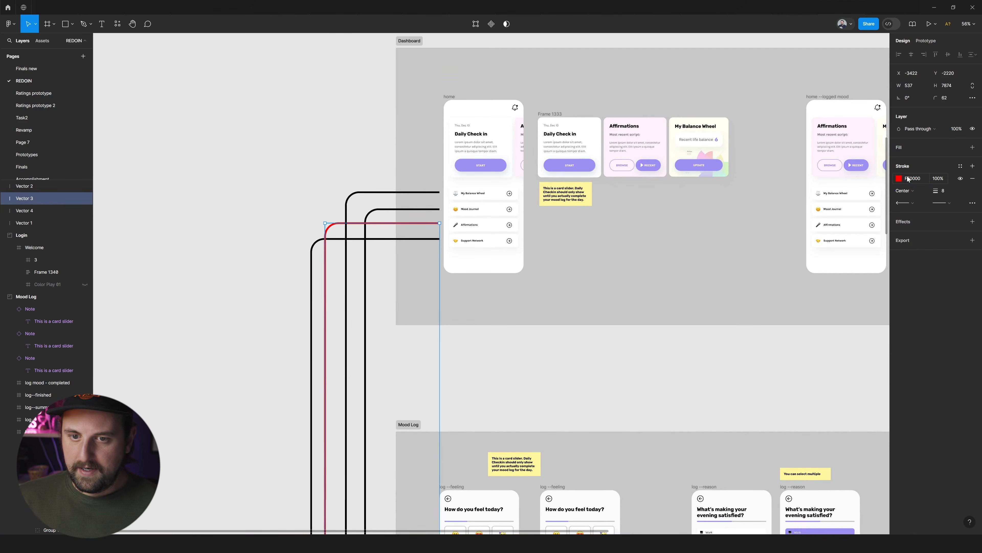
{"action": "left_click", "coordinate": [426, 210]}
{"action": "left_click", "coordinate": [908, 178]}
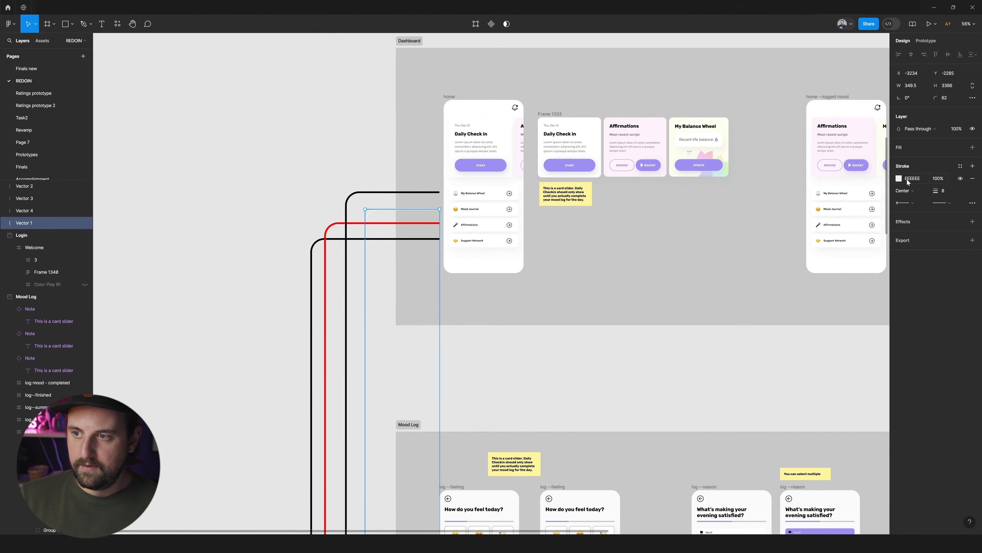
{"action": "type", "text": "n"}
{"action": "key", "text": "Return"}
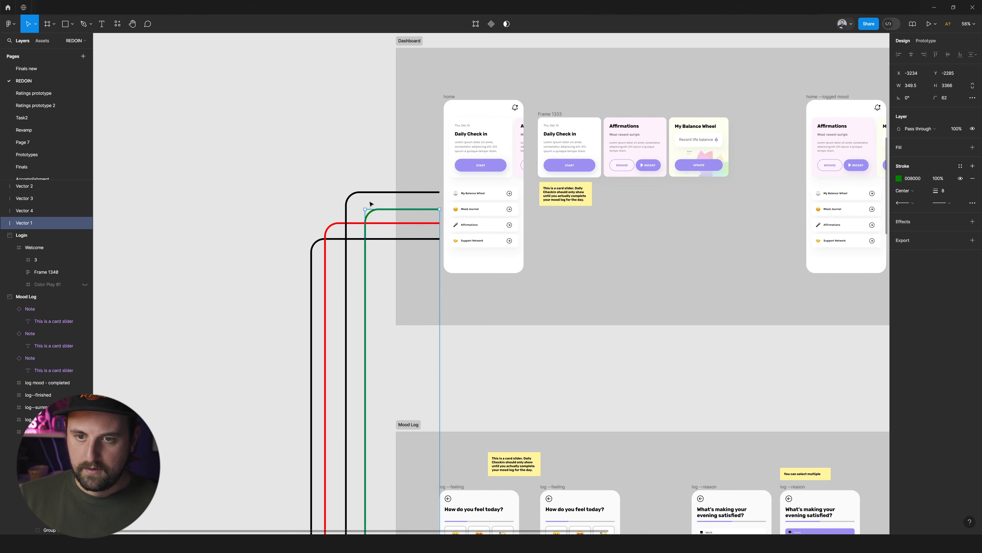
Set the My Balance Wheel connector's stroke to blue.
{"action": "left_click", "coordinate": [387, 192]}
{"action": "left_click", "coordinate": [921, 179]}
{"action": "type", "text": "blue"}
{"action": "key", "text": "Return"}
Try a pink stroke on the Support Network connector.
{"action": "left_click", "coordinate": [406, 238]}
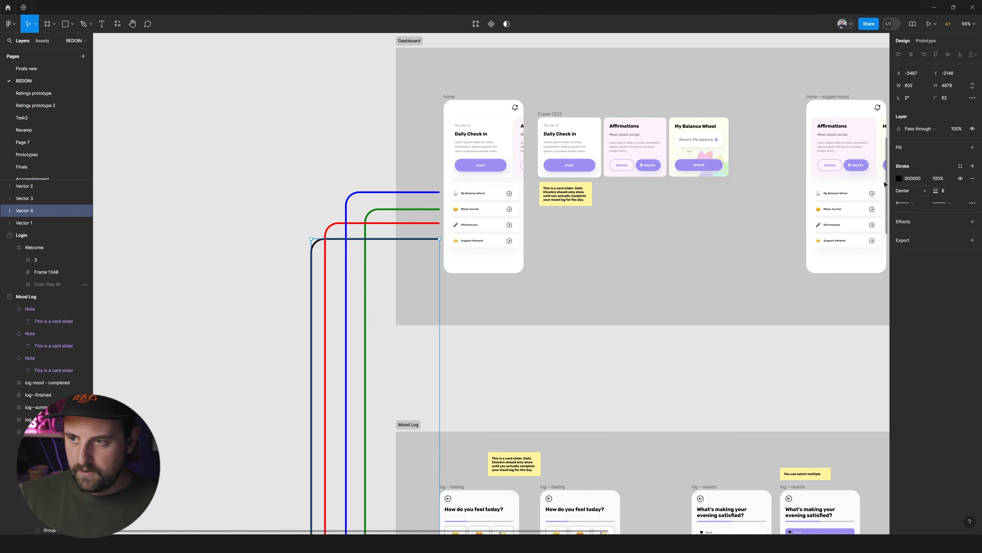
{"action": "left_click", "coordinate": [920, 182]}
{"action": "type", "text": "pink"}
{"action": "key", "text": "Return"}
{"action": "left_click", "coordinate": [517, 269]}
{"action": "key", "text": "ctrl+z"}
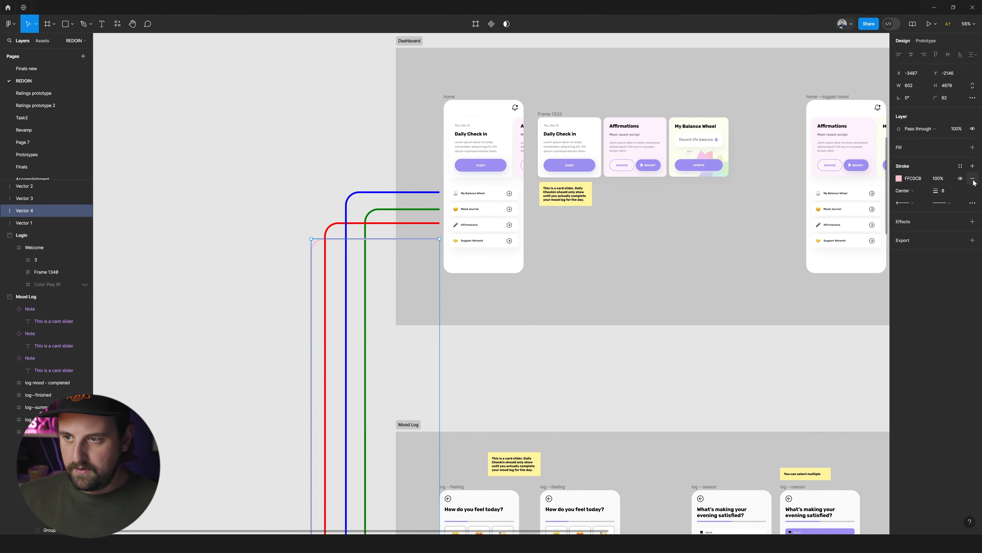
Set the Support Network connector's stroke to orange.
{"action": "left_click", "coordinate": [911, 180]}
{"action": "type", "text": "orange"}
{"action": "key", "text": "Return"}
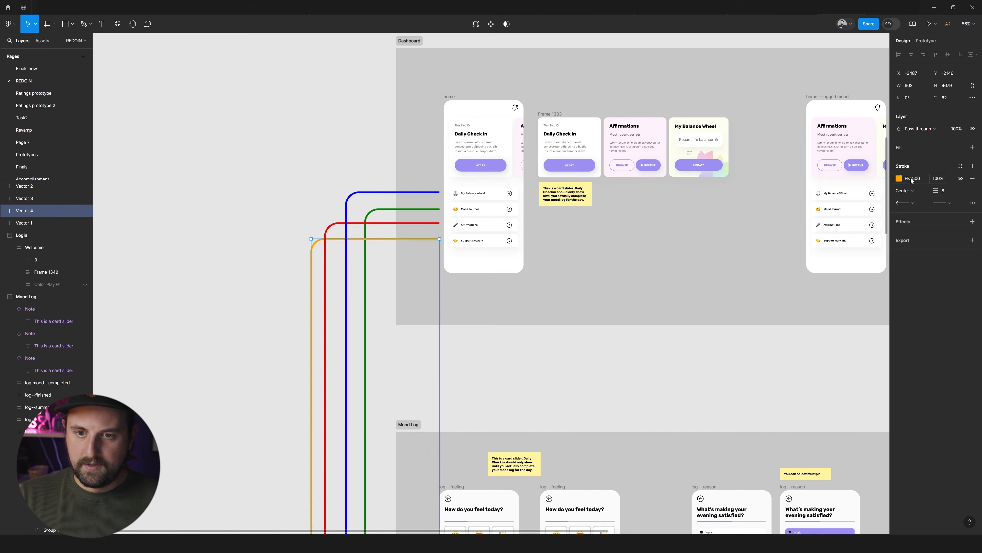
{"action": "left_click", "coordinate": [616, 344]}
Trace the coloured connectors between the home screen's menu rows and their sections, checking where each line starts and ends.
{"action": "scroll", "coordinate": [538, 338], "scroll_direction": "down", "scroll_amount": 3}
{"action": "scroll", "coordinate": [497, 421], "scroll_direction": "down", "scroll_amount": 8}
{"action": "scroll", "coordinate": [480, 445], "scroll_direction": "down", "scroll_amount": 20}
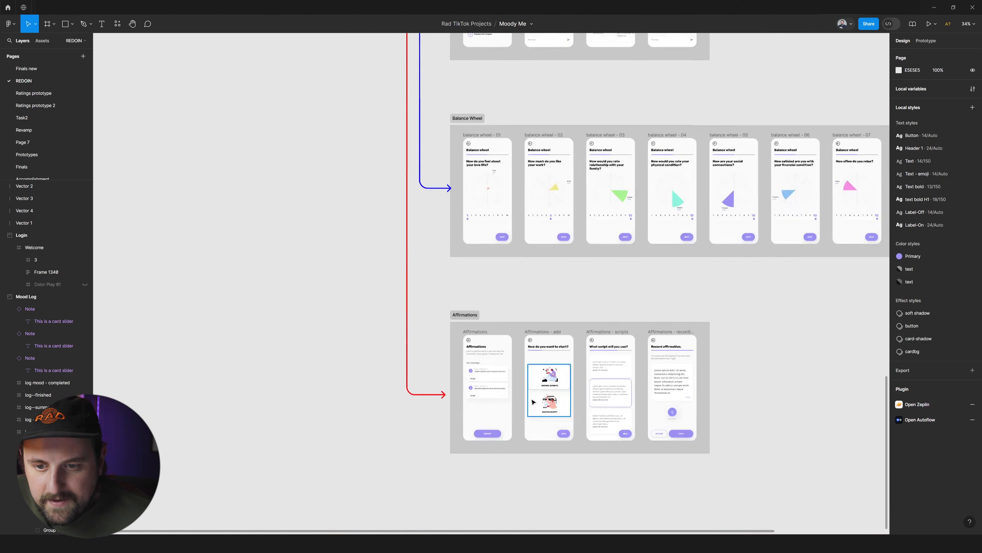
{"action": "scroll", "coordinate": [535, 399], "scroll_direction": "up", "scroll_amount": 17}
{"action": "scroll", "coordinate": [550, 414], "scroll_direction": "up", "scroll_amount": 15}
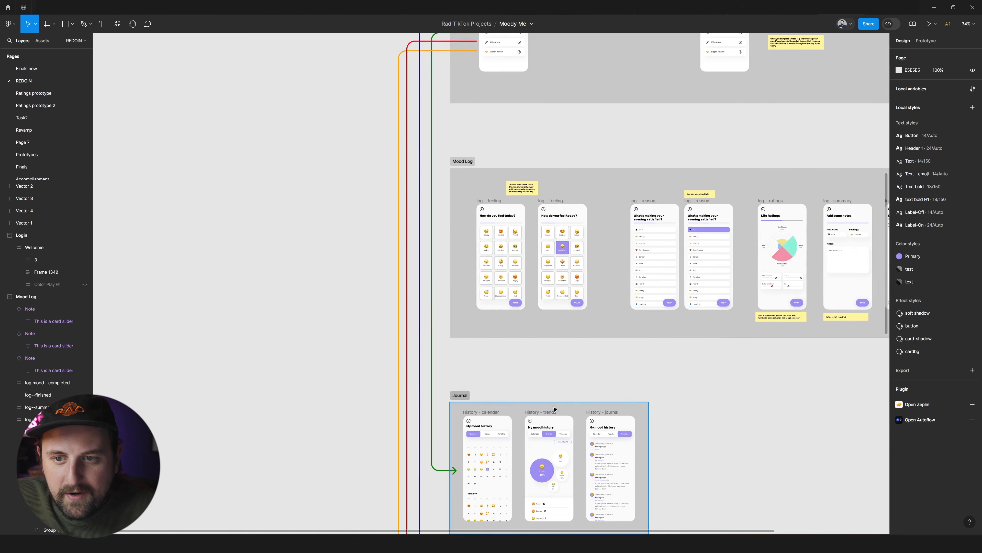
{"action": "scroll", "coordinate": [583, 341], "scroll_direction": "up", "scroll_amount": 5}
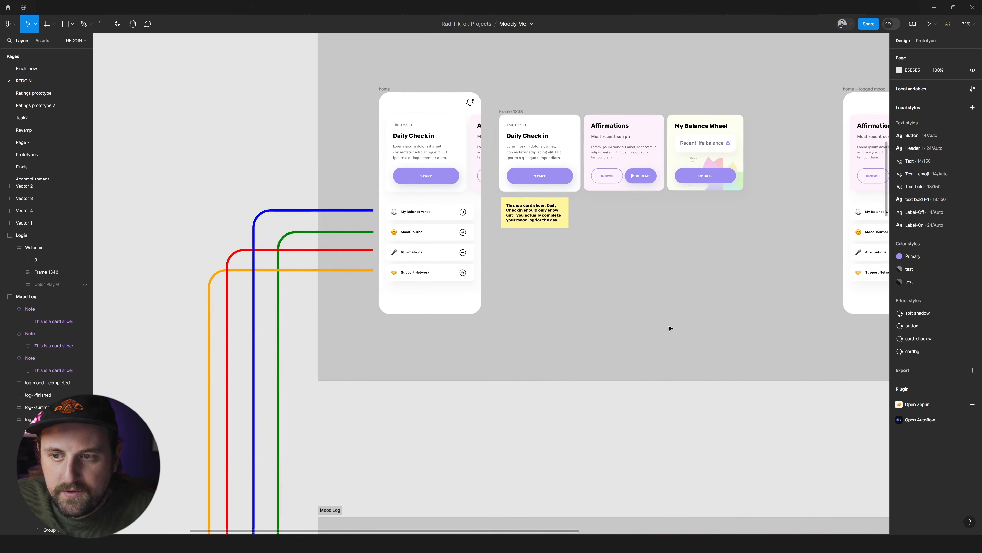
{"action": "scroll", "coordinate": [606, 318], "scroll_direction": "right", "scroll_amount": 4}
{"action": "scroll", "coordinate": [573, 320], "scroll_direction": "left", "scroll_amount": 2}
{"action": "scroll", "coordinate": [296, 219], "scroll_direction": "up", "scroll_amount": 5}
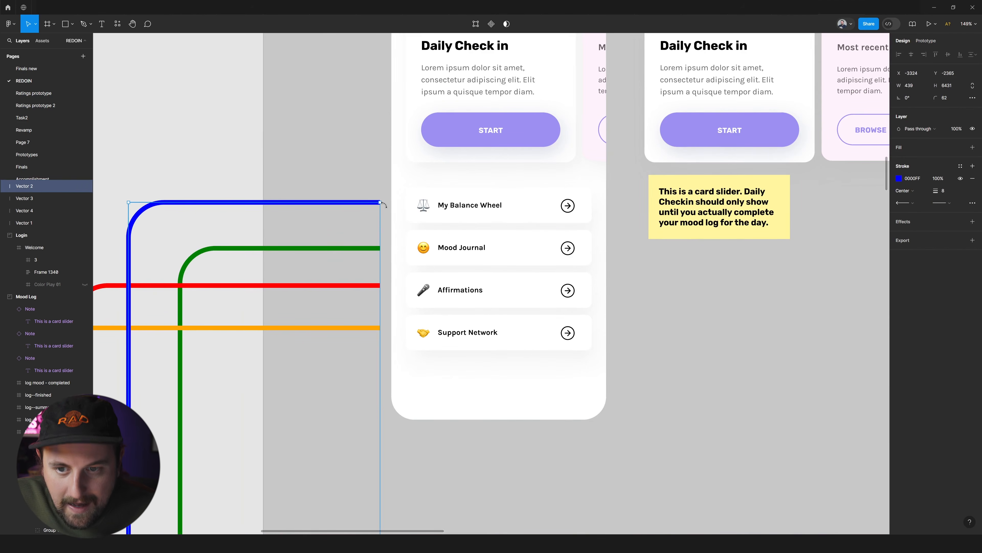
{"action": "left_click", "coordinate": [489, 219]}
{"action": "scroll", "coordinate": [490, 219], "scroll_direction": "down", "scroll_amount": 8}
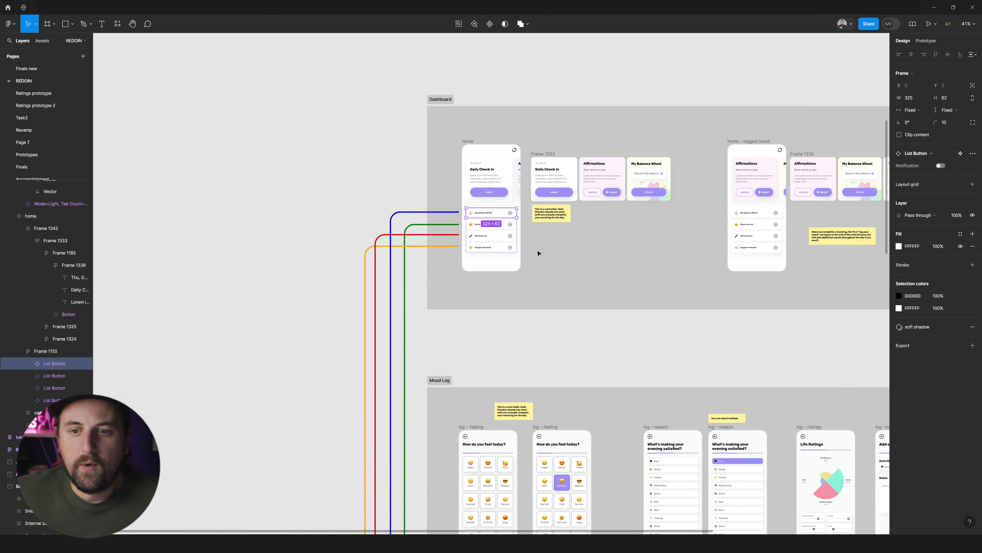
{"action": "scroll", "coordinate": [543, 245], "scroll_direction": "right", "scroll_amount": 3}
{"action": "scroll", "coordinate": [536, 242], "scroll_direction": "left", "scroll_amount": 2}
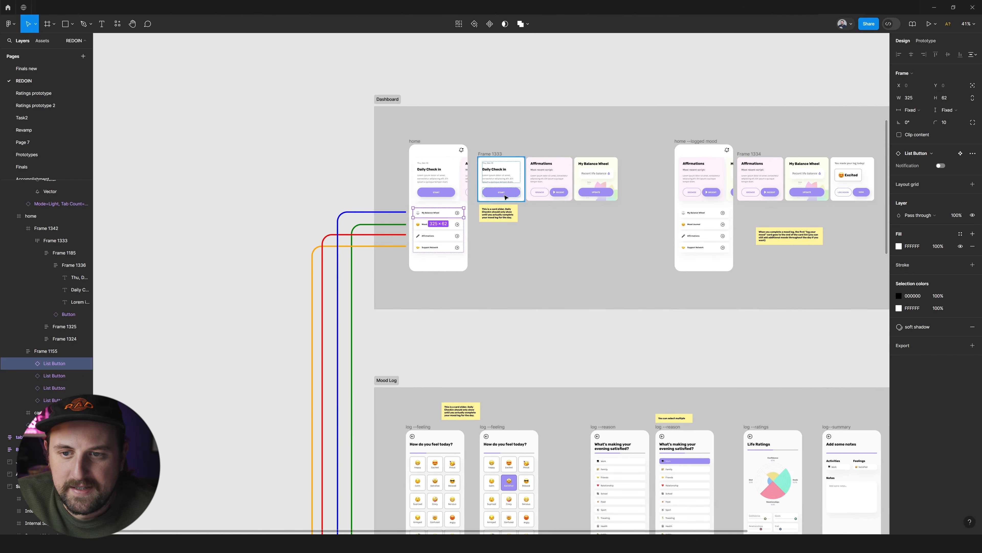
Draw an angled Pen connector, about 93 × 67, from beside the home screen's notification bell outward and then upward.
{"action": "scroll", "coordinate": [643, 196], "scroll_direction": "up", "scroll_amount": 3}
{"action": "scroll", "coordinate": [344, 120], "scroll_direction": "up", "scroll_amount": 5}
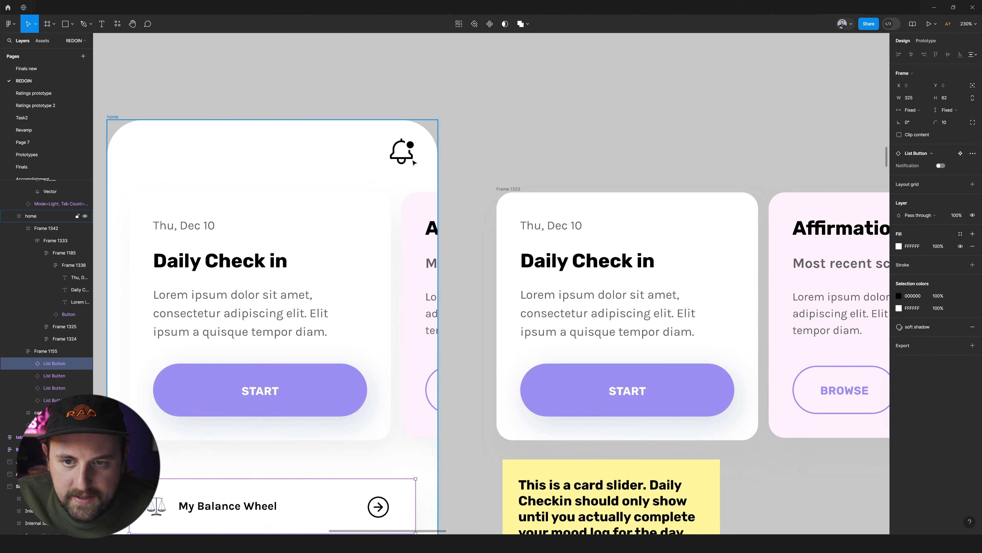
{"action": "left_click", "coordinate": [446, 135]}
{"action": "key", "text": "p"}
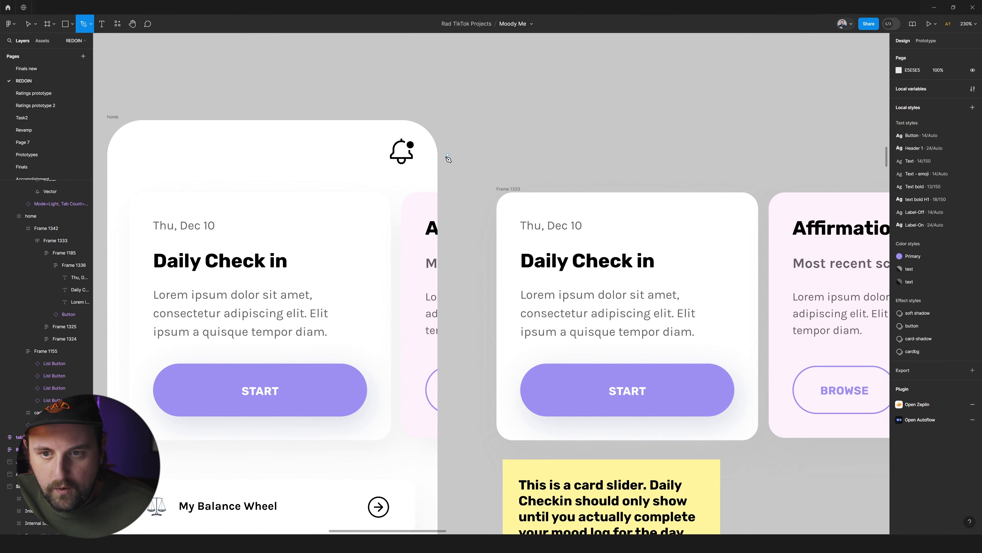
{"action": "left_click", "coordinate": [443, 152]}
{"action": "left_click", "coordinate": [524, 152]}
{"action": "left_click", "coordinate": [524, 94]}
{"action": "key", "text": "Escape"}
{"action": "left_click", "coordinate": [447, 152]}
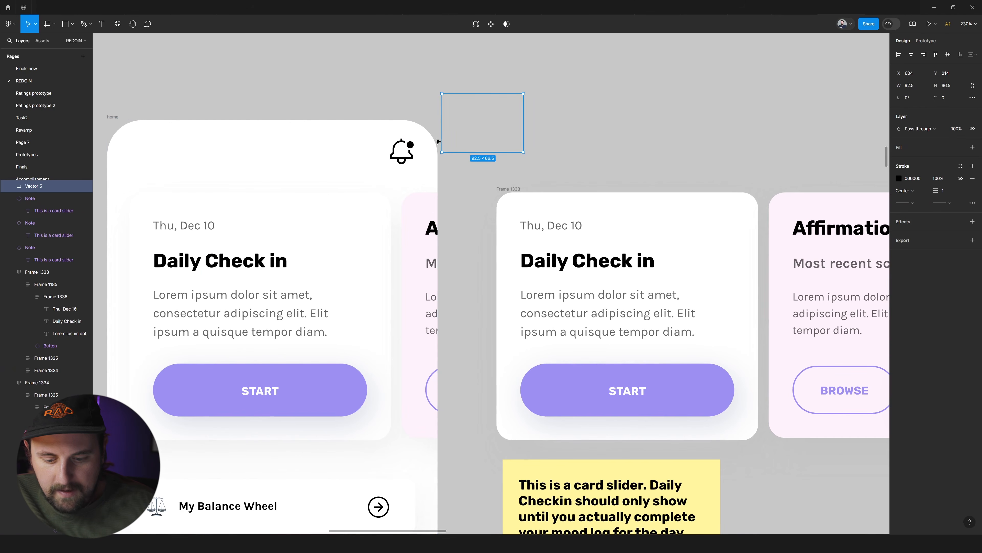
Draw a 47 × 47 rectangle over the home screen's notification bell and set its opacity to 50%.
{"action": "key", "text": "o"}
{"action": "mouse_move", "coordinate": [409, 140]}
{"action": "left_mouse_down"}
{"action": "mouse_move", "coordinate": [430, 164]}
{"action": "mouse_move", "coordinate": [416, 149]}
{"action": "mouse_move", "coordinate": [409, 159]}
{"action": "left_mouse_up"}
{"action": "key", "text": "5"}
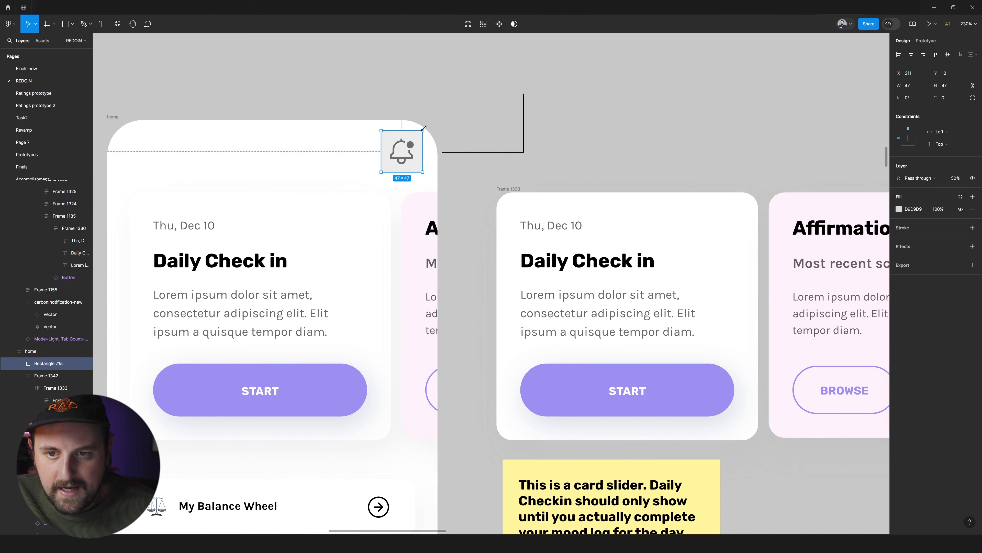
Turn the bell rectangle's fill into an inside stroke of weight 3, with corner radius 8 and 100% opacity.
{"action": "key", "text": "shift+x"}
{"action": "left_click_drag", "start_coordinate": [936, 240], "coordinate": [939, 236]}
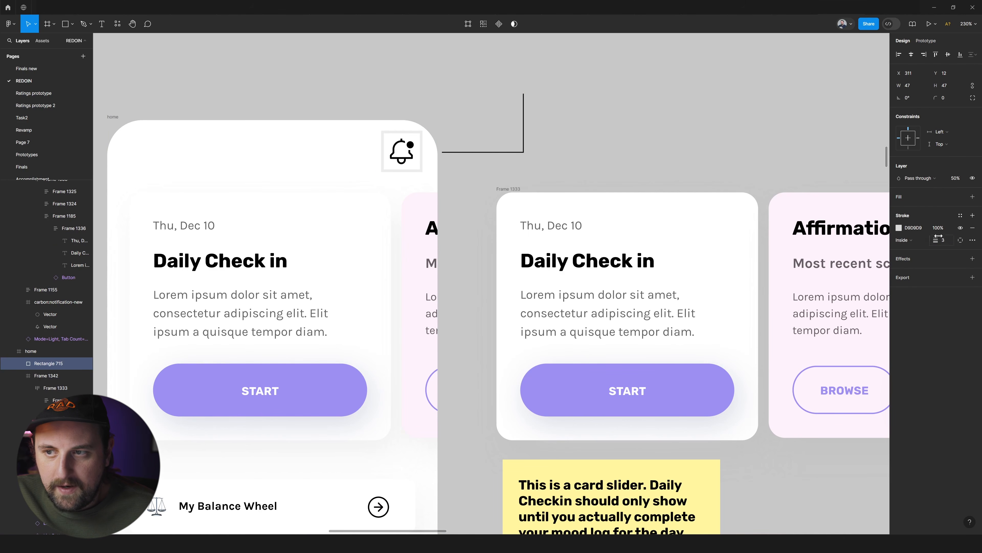
{"action": "left_click_drag", "start_coordinate": [932, 99], "coordinate": [643, 142]}
{"action": "key", "text": "0"}
{"action": "scroll", "coordinate": [502, 144], "scroll_direction": "down", "scroll_amount": 2}
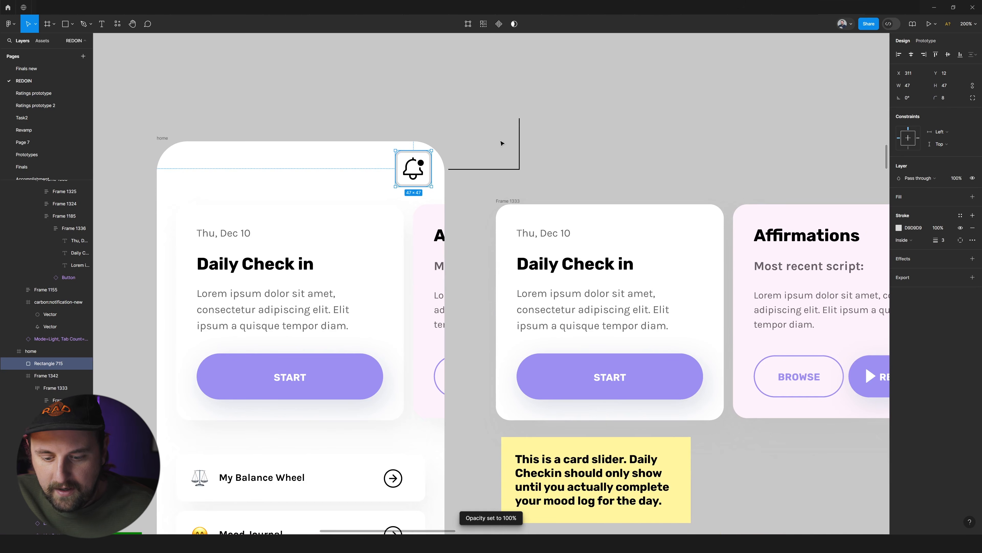
Duplicate the card slider note above the bell connector and replace its text with "Make sure tappabl area is min-40px by 40px".
{"action": "left_click", "coordinate": [552, 454]}
{"action": "left_click_drag", "start_coordinate": [551, 454], "coordinate": [504, 72]}
{"action": "double_click", "coordinate": [503, 72]}
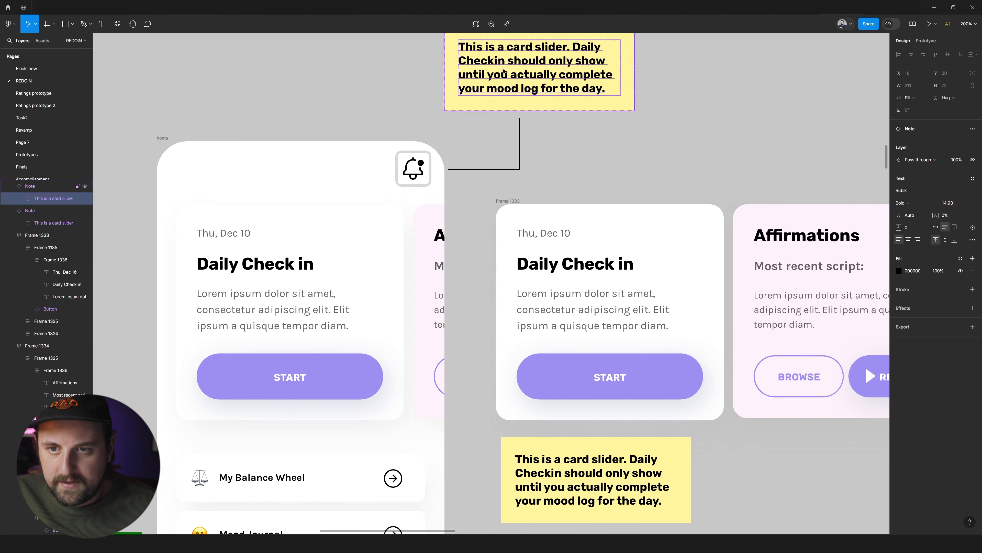
{"action": "scroll", "coordinate": [504, 72], "scroll_direction": "up", "scroll_amount": 3}
{"action": "key", "text": "Return"}
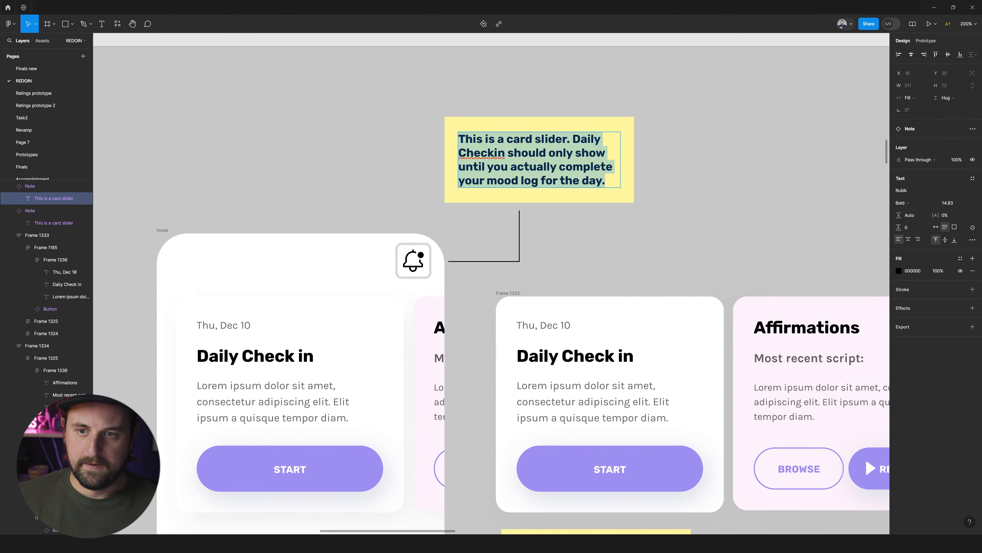
{"action": "type", "text": "Ma"}
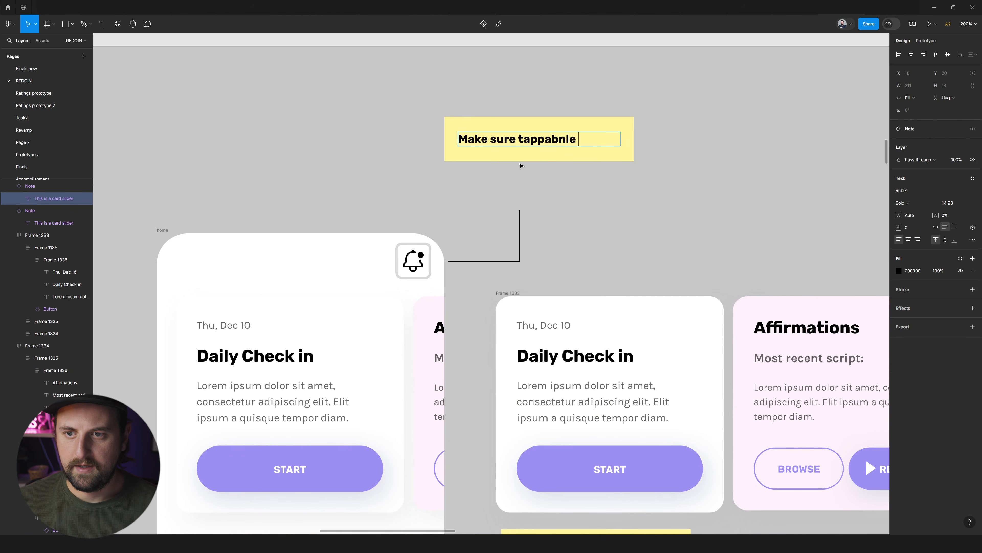
{"action": "type", "text": "ke sure tappabl area"}
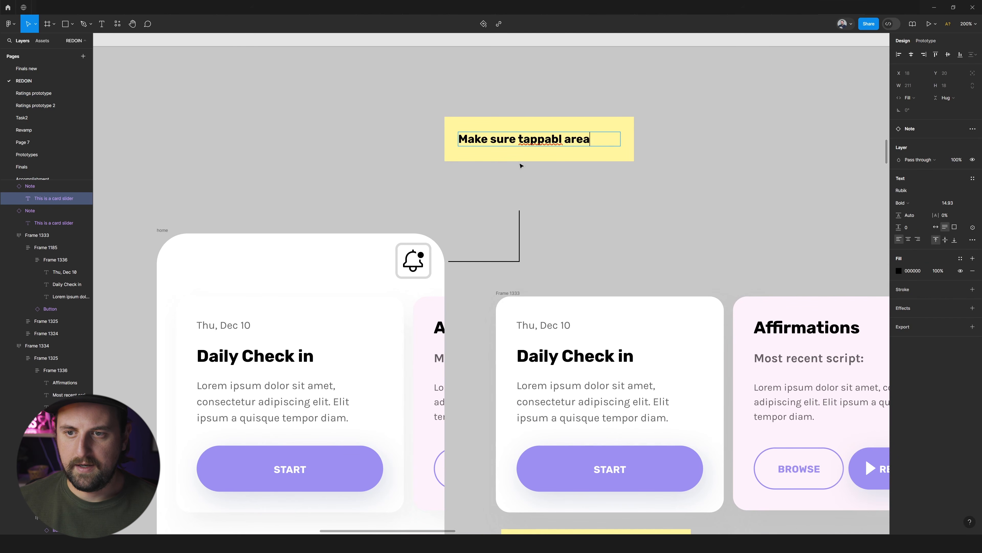
{"action": "type", "text": " is min-40px by"}
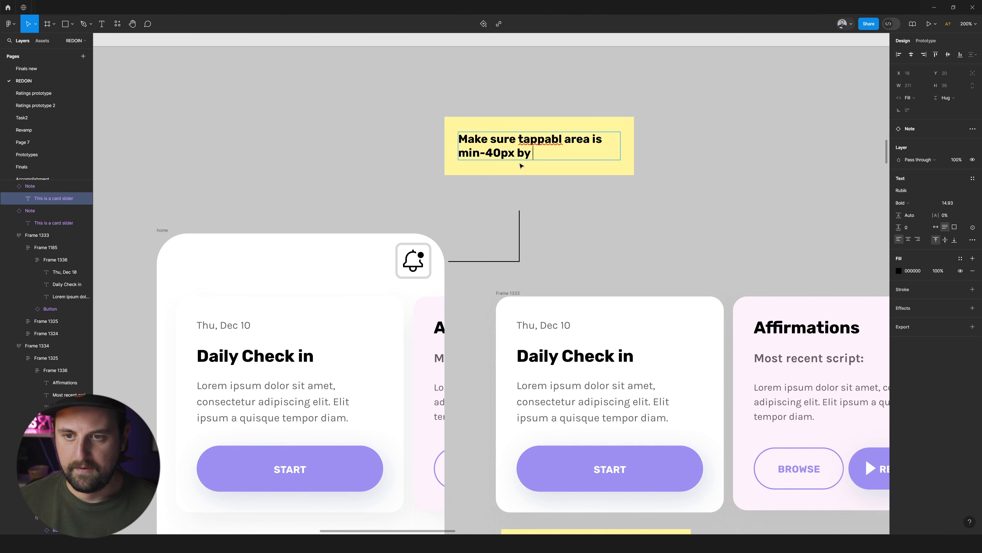
{"action": "key", "text": "Escape"}
{"action": "key", "text": "Escape"}
Move the tappable area note down closer to the upper end of the bell connector.
{"action": "left_click_drag", "start_coordinate": [559, 134], "coordinate": [563, 153]}
{"action": "scroll", "coordinate": [565, 227], "scroll_direction": "down", "scroll_amount": 2}
{"action": "scroll", "coordinate": [569, 206], "scroll_direction": "down", "scroll_amount": 2}
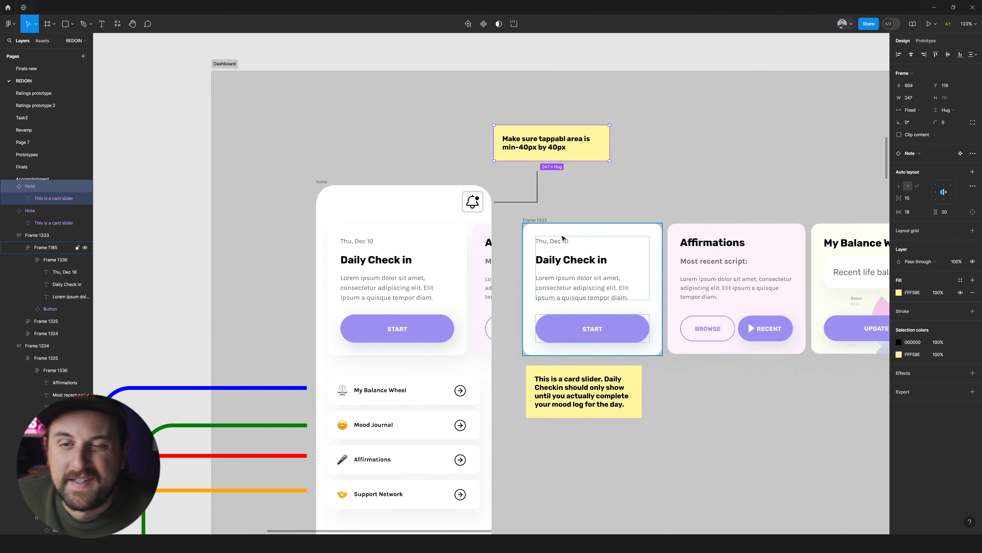
{"action": "scroll", "coordinate": [563, 237], "scroll_direction": "right", "scroll_amount": 3}
{"action": "scroll", "coordinate": [562, 237], "scroll_direction": "down", "scroll_amount": 4}
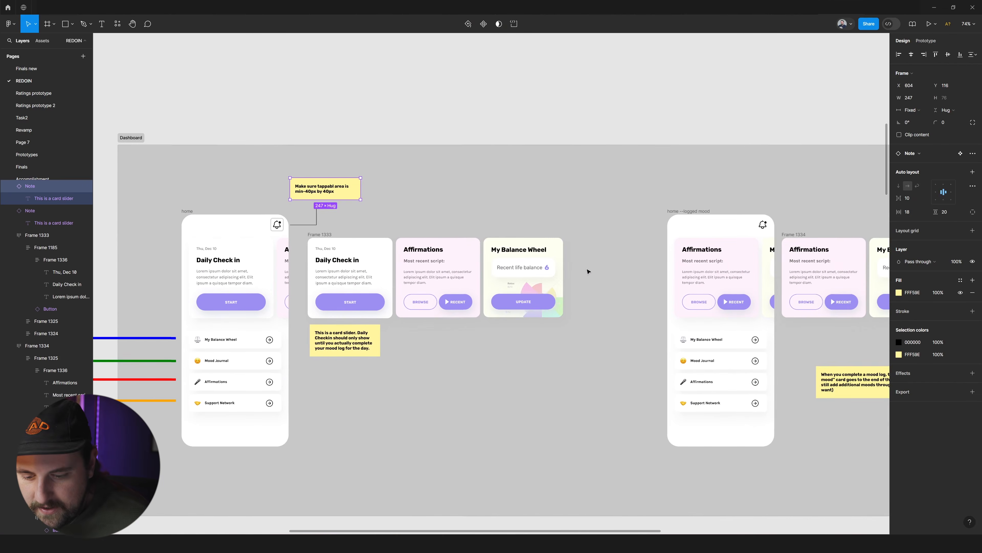
Try a straight vertical Pen line, about 7465 long, from below the Affirmations card's Browse button down to the Affirmations section.
{"action": "scroll", "coordinate": [507, 286], "scroll_direction": "up", "scroll_amount": 4}
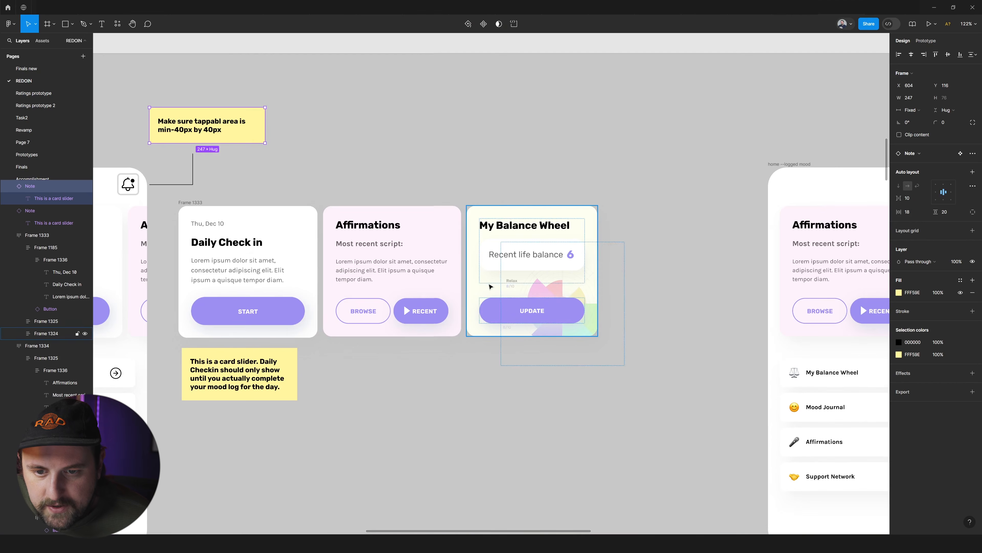
{"action": "scroll", "coordinate": [335, 293], "scroll_direction": "left", "scroll_amount": 5}
{"action": "left_click", "coordinate": [502, 288]}
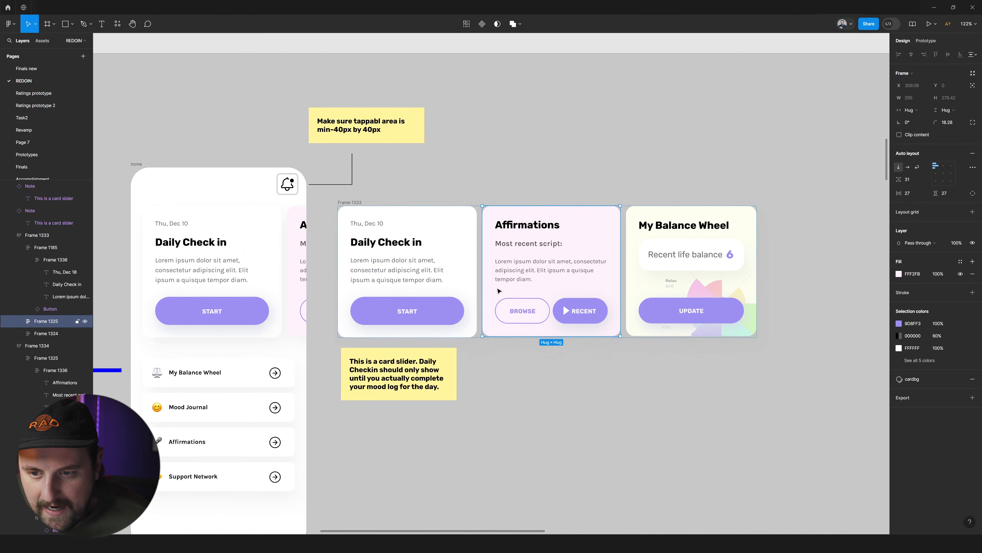
{"action": "left_click", "coordinate": [519, 312]}
{"action": "left_click", "coordinate": [579, 358]}
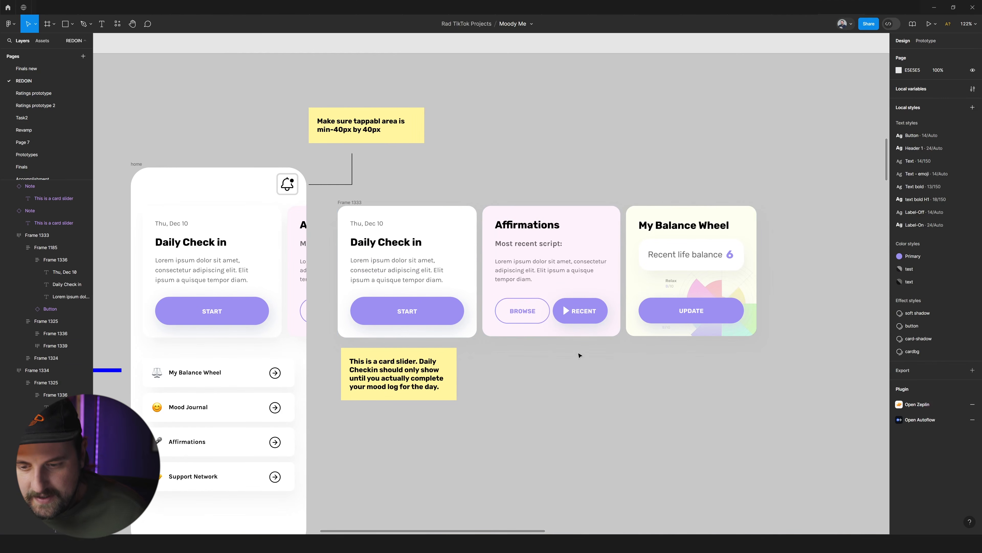
{"action": "key", "text": "p"}
{"action": "left_click", "coordinate": [520, 344]}
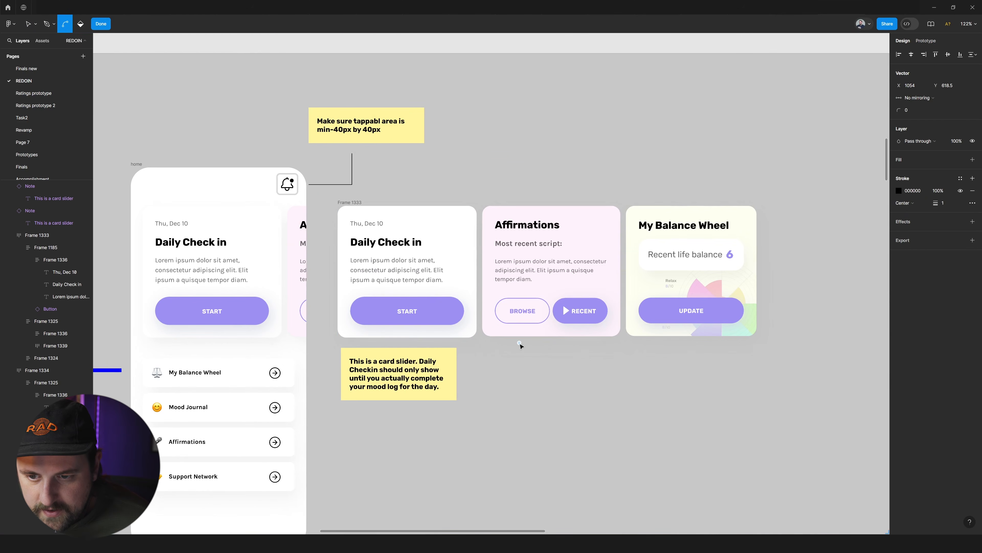
{"action": "scroll", "coordinate": [522, 390], "scroll_direction": "down", "scroll_amount": 10}
{"action": "scroll", "coordinate": [519, 392], "scroll_direction": "down", "scroll_amount": 20}
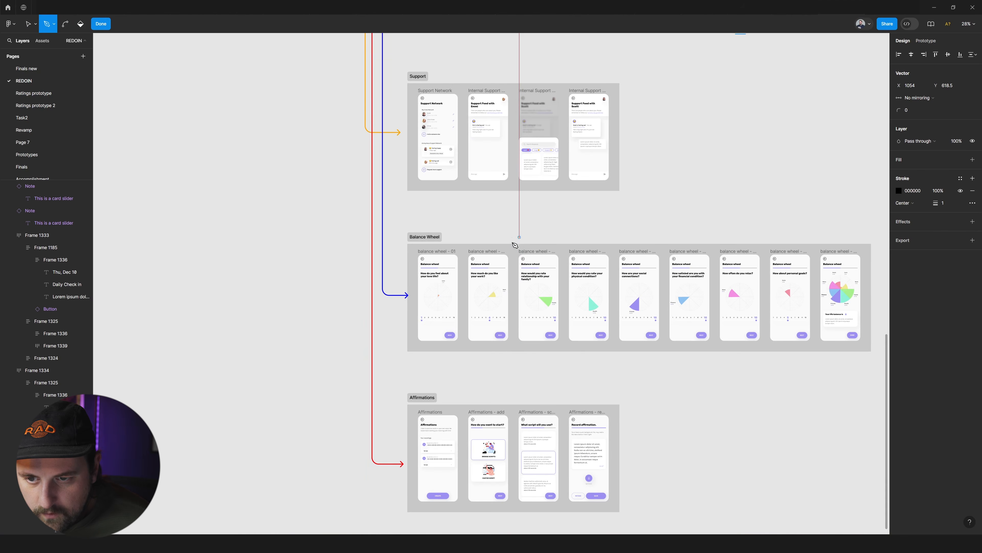
{"action": "left_click", "coordinate": [509, 401]}
{"action": "key", "text": "Escape"}
{"action": "scroll", "coordinate": [577, 313], "scroll_direction": "up", "scroll_amount": 2}
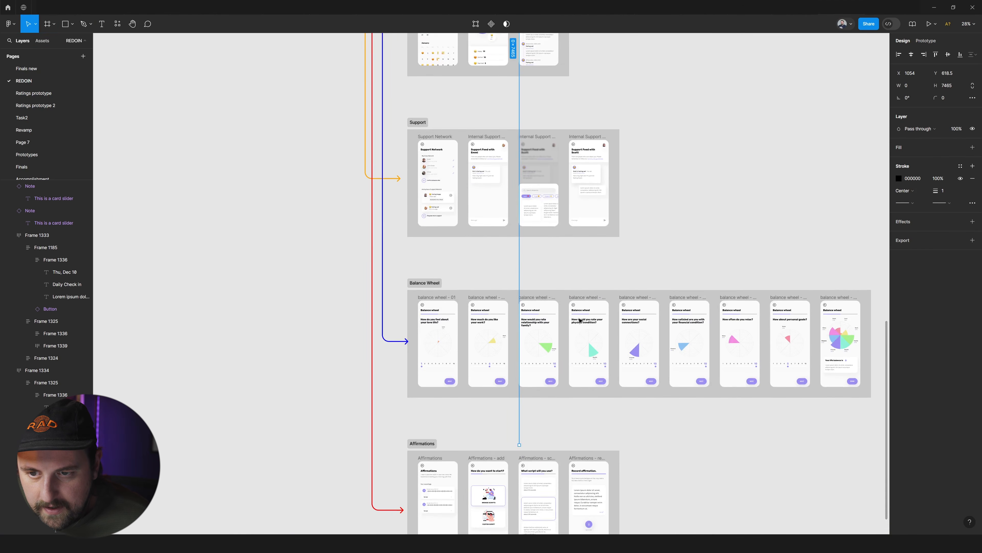
{"action": "scroll", "coordinate": [580, 321], "scroll_direction": "up", "scroll_amount": 10}
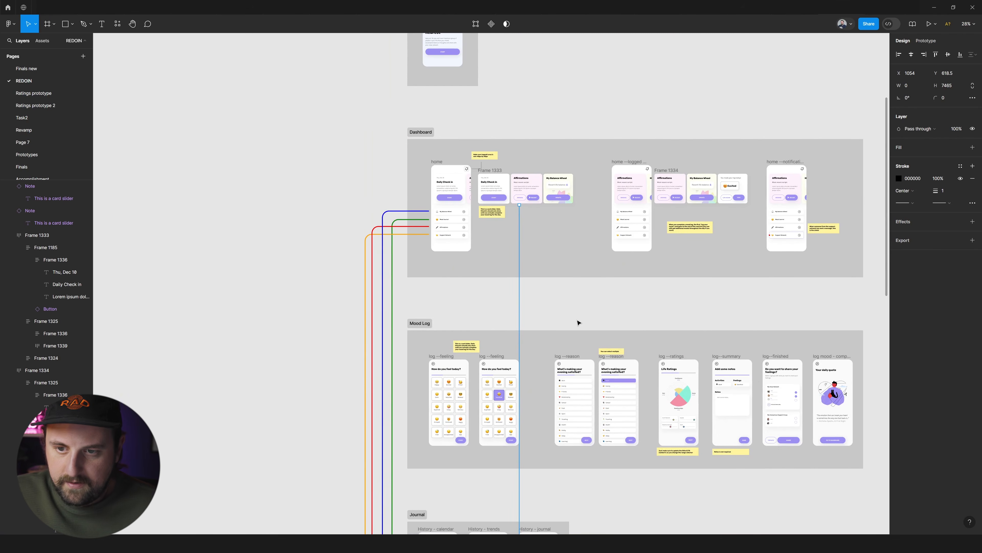
{"action": "key", "text": "Delete"}
Draw a Pen connector, about 2060 × 8579, from below the Affirmations card around the top of the Dashboard section and down to the Affirmations section.
{"action": "key", "text": "o"}
{"action": "scroll", "coordinate": [587, 192], "scroll_direction": "right", "scroll_amount": 2}
{"action": "key", "text": "p"}
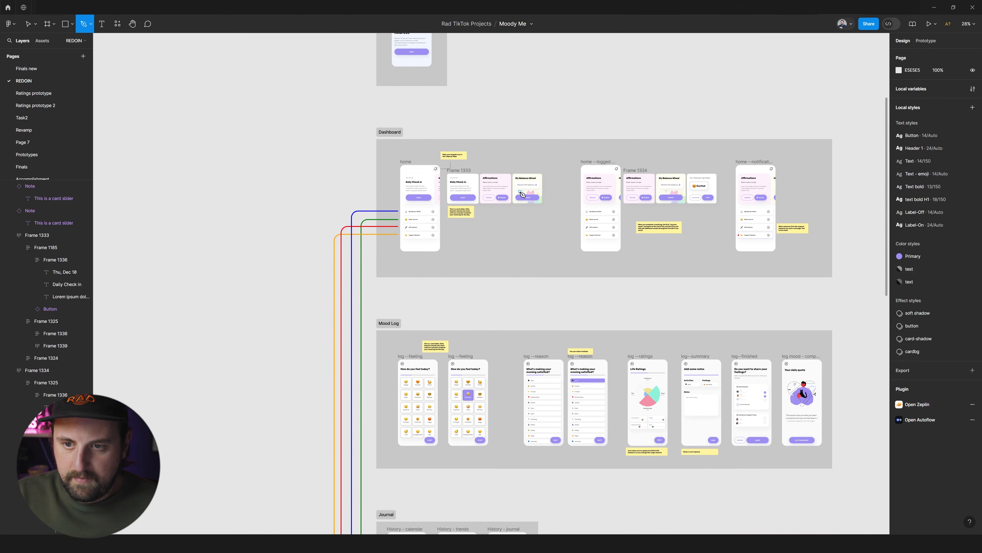
{"action": "left_click", "coordinate": [488, 210]}
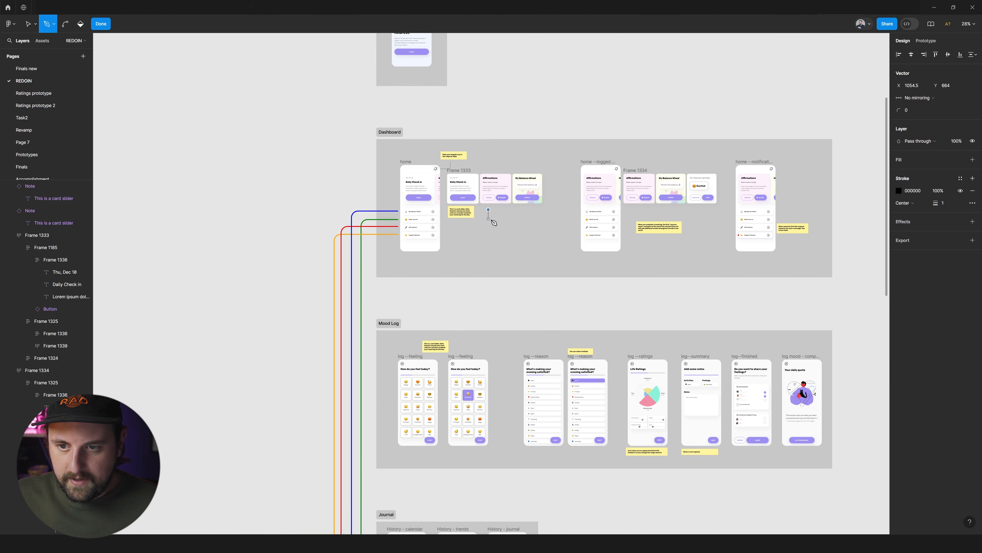
{"action": "left_click", "coordinate": [549, 209]}
{"action": "left_click", "coordinate": [549, 123]}
{"action": "left_click", "coordinate": [330, 122]}
{"action": "scroll", "coordinate": [333, 133], "scroll_direction": "down", "scroll_amount": 15}
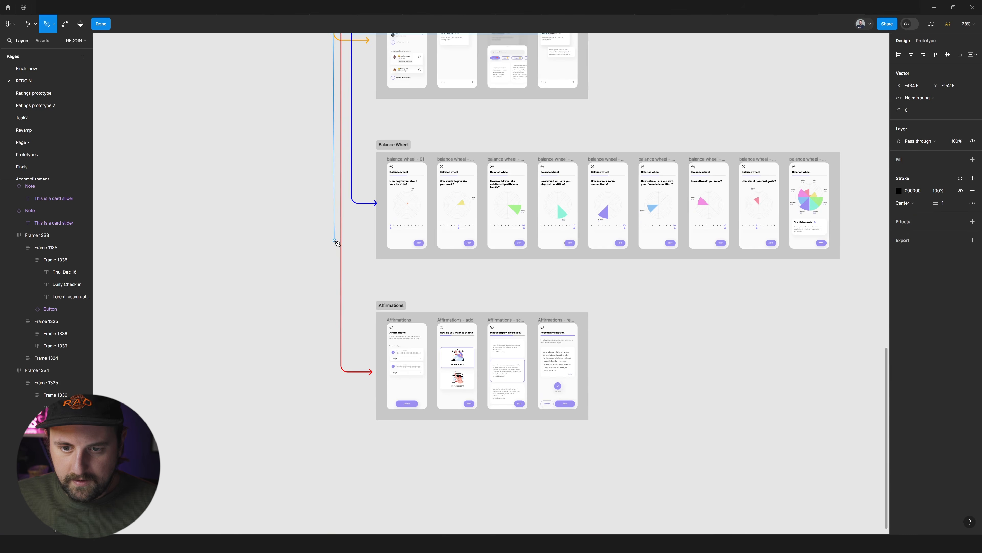
{"action": "left_click", "coordinate": [329, 345]}
{"action": "key", "text": "Escape"}
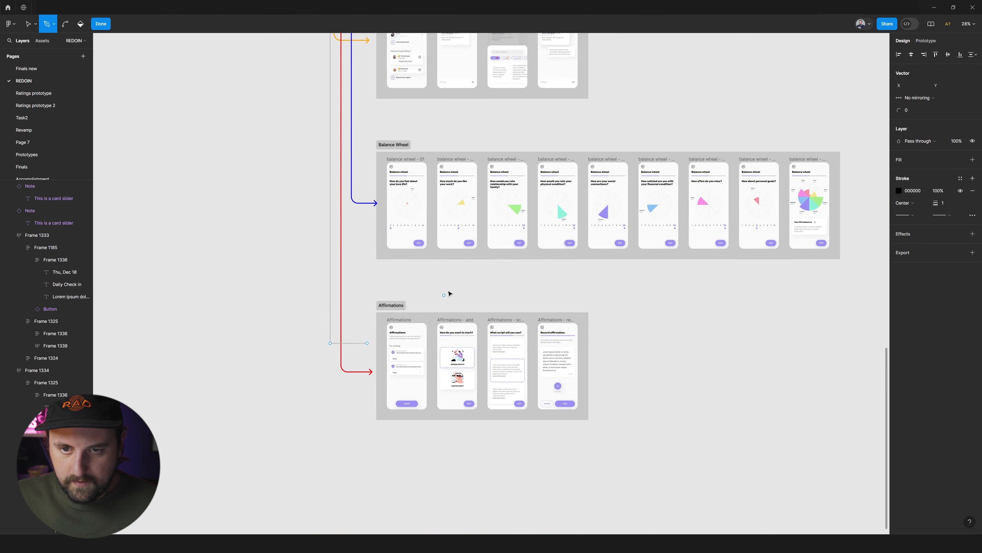
{"action": "scroll", "coordinate": [464, 282], "scroll_direction": "up", "scroll_amount": 5}
{"action": "scroll", "coordinate": [477, 270], "scroll_direction": "up", "scroll_amount": 10}
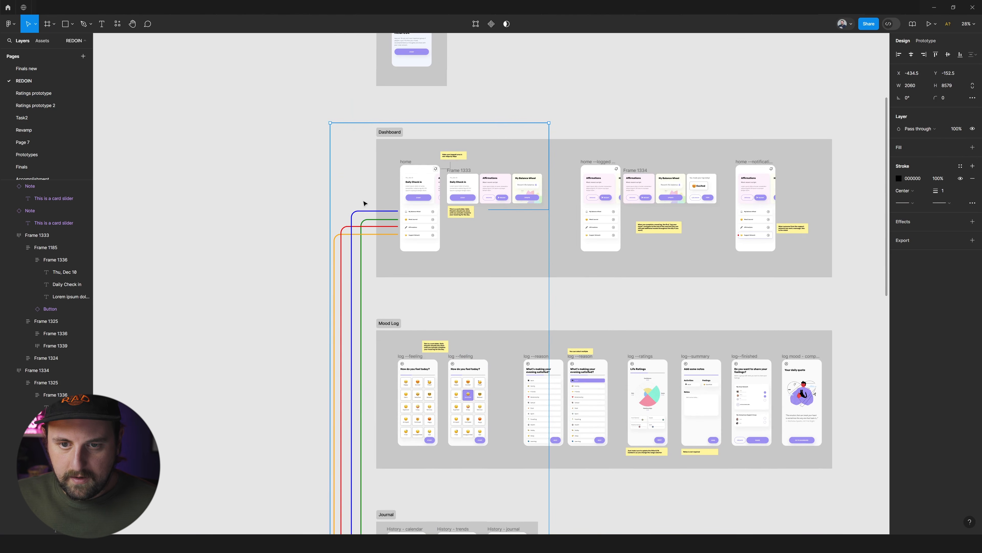
Copy the red Affirmations connector's properties onto the new connector, giving it an FF0000 stroke of weight 8 and corner radius 62.
{"action": "left_click", "coordinate": [356, 227]}
{"action": "key", "text": "ctrl+alt+c"}
{"action": "left_click", "coordinate": [355, 123]}
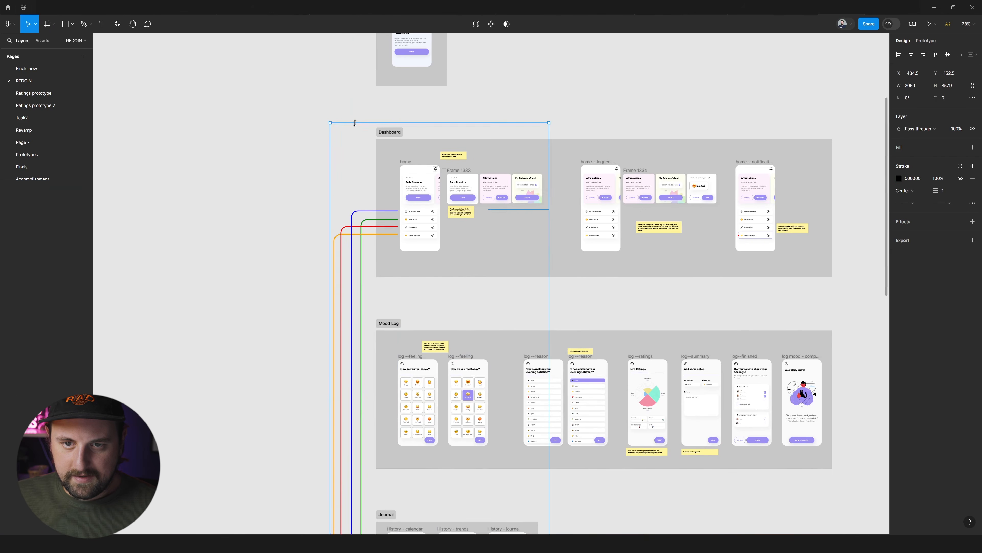
{"action": "key", "text": "ctrl+alt+v"}
{"action": "scroll", "coordinate": [550, 154], "scroll_direction": "up", "scroll_amount": 5}
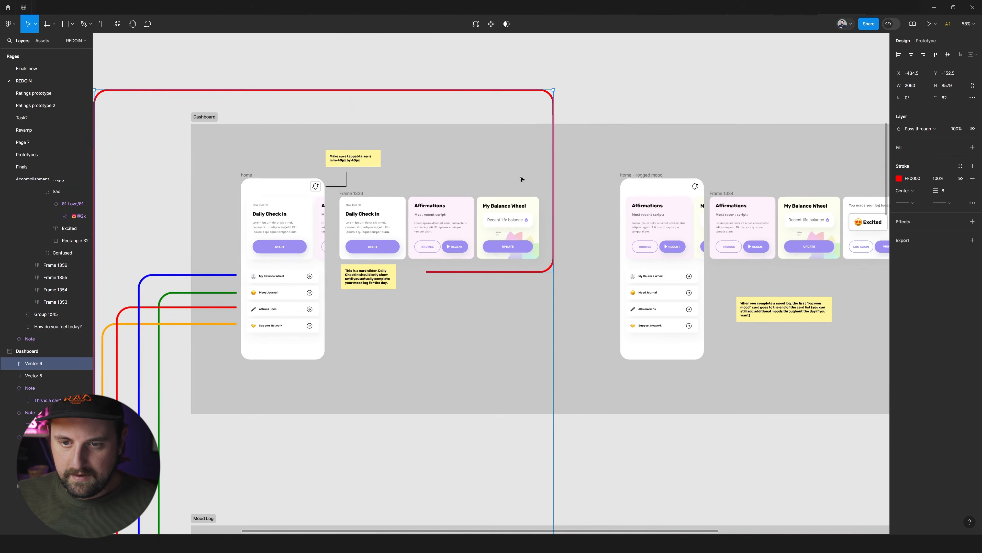
Extend the new red connector's starting end upward to the Affirmations card's Browse button.
{"action": "key", "text": "Return"}
{"action": "key", "text": "p"}
{"action": "left_click", "coordinate": [426, 272]}
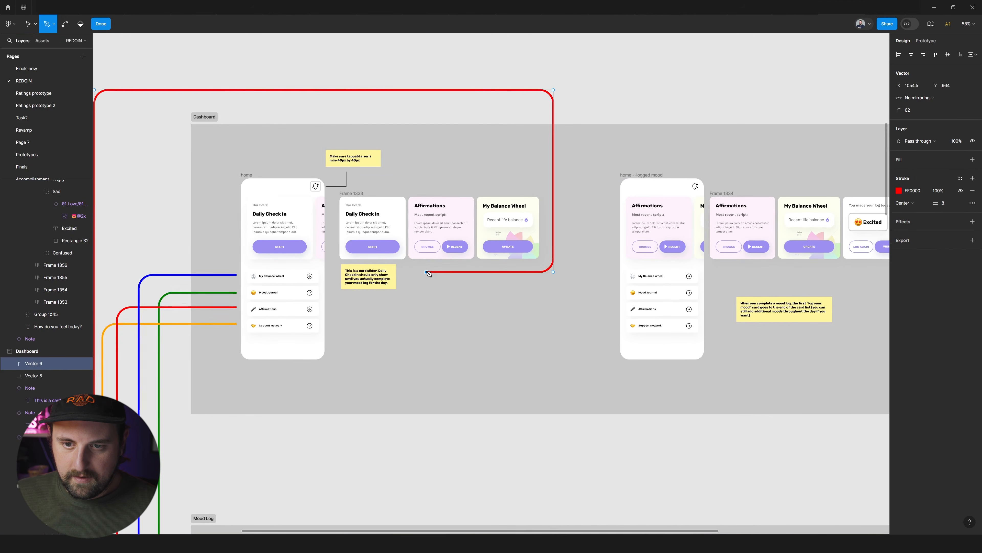
{"action": "left_click", "coordinate": [426, 256]}
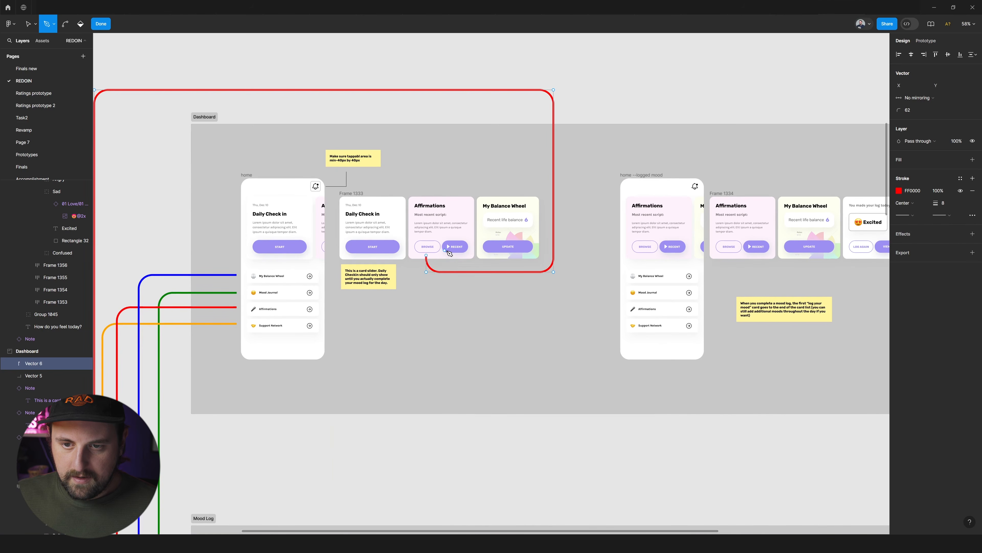
{"action": "key", "text": "Escape"}
{"action": "key", "text": "Escape"}
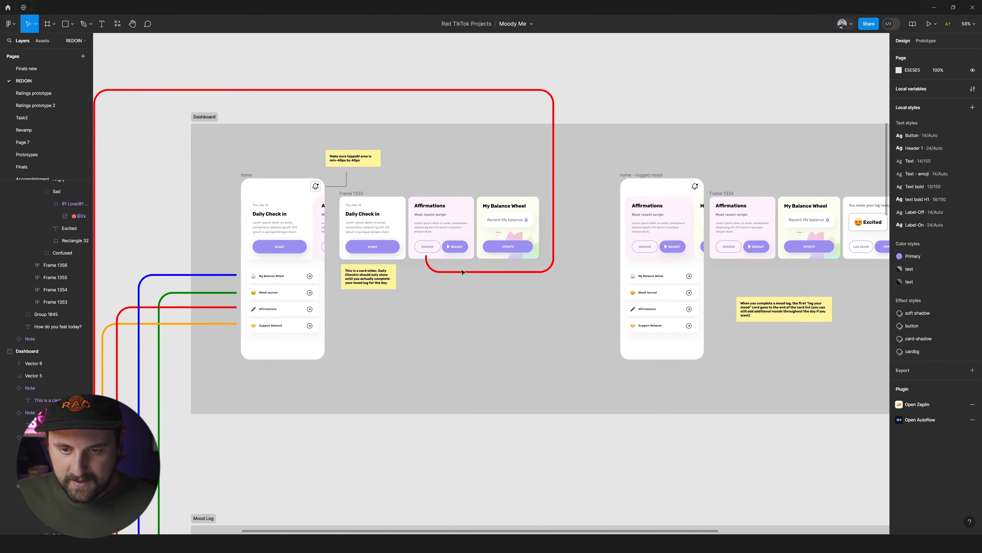
Duplicate the new red connector and move the copy's starting end under the Recent button, with its first horizontal run below the original.
{"action": "left_click", "coordinate": [440, 274]}
{"action": "left_click", "coordinate": [438, 272]}
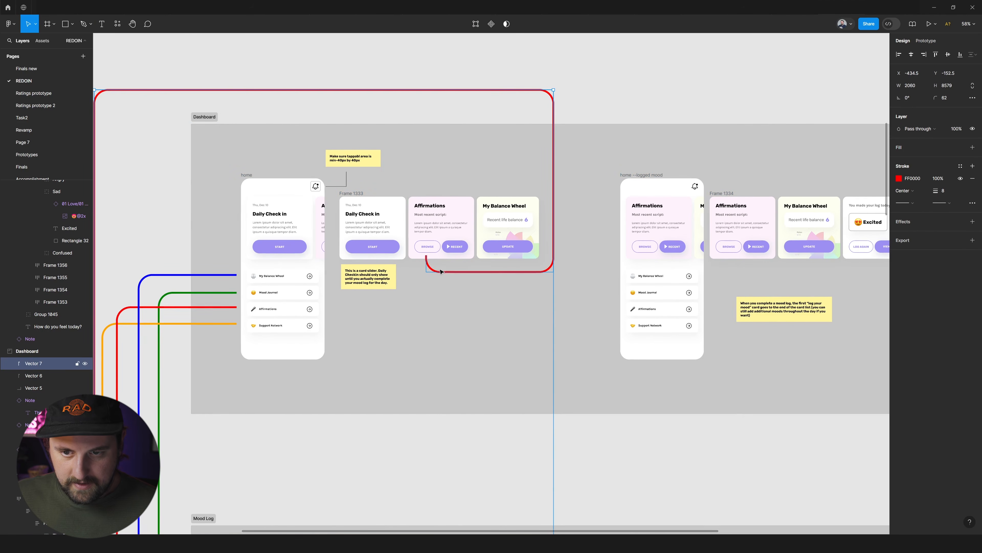
{"action": "double_click", "coordinate": [425, 264]}
{"action": "left_click_drag", "start_coordinate": [426, 261], "coordinate": [499, 299]}
Move the copied connector's two long vertical runs and its top run outward around the original, making it about 2249 × 8731.
{"action": "left_click_drag", "start_coordinate": [555, 224], "coordinate": [569, 222]}
{"action": "scroll", "coordinate": [499, 213], "scroll_direction": "down", "scroll_amount": 3}
{"action": "left_click_drag", "start_coordinate": [388, 154], "coordinate": [388, 138]}
{"action": "left_click_drag", "start_coordinate": [306, 220], "coordinate": [294, 225]}
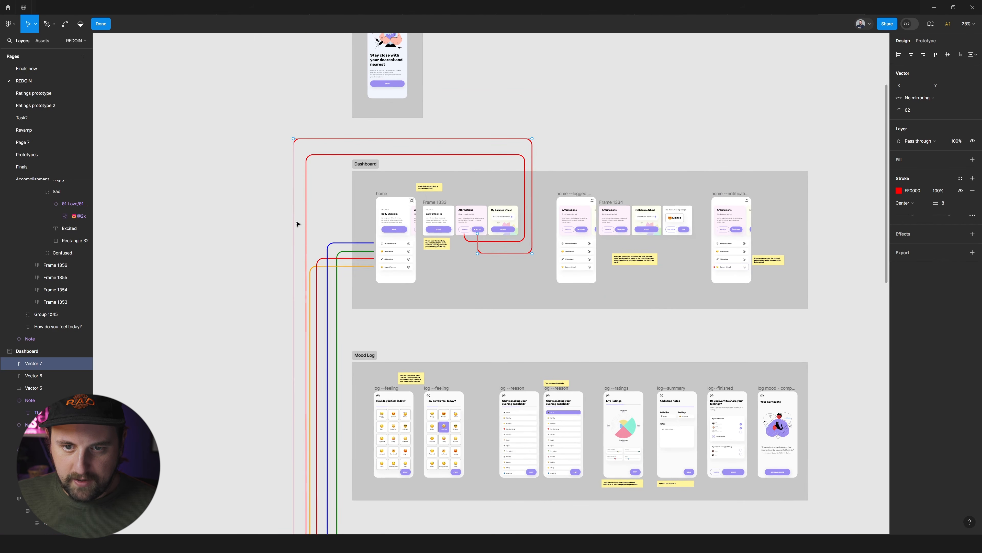
Lower the copied connector's bottom horizontal run to just below the Affirmations section.
{"action": "scroll", "coordinate": [298, 220], "scroll_direction": "down", "scroll_amount": 20}
{"action": "scroll", "coordinate": [322, 268], "scroll_direction": "up", "scroll_amount": 6}
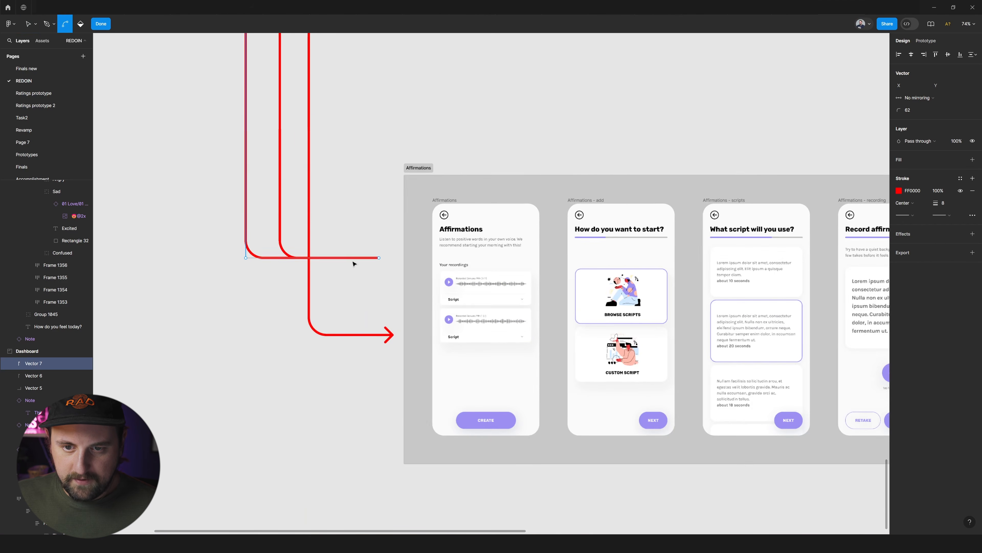
{"action": "scroll", "coordinate": [387, 259], "scroll_direction": "down", "scroll_amount": 5}
{"action": "mouse_move", "coordinate": [390, 256]}
{"action": "left_mouse_down"}
{"action": "mouse_move", "coordinate": [373, 167]}
{"action": "mouse_move", "coordinate": [388, 185]}
{"action": "mouse_move", "coordinate": [371, 267]}
{"action": "mouse_move", "coordinate": [389, 262]}
{"action": "left_mouse_up"}
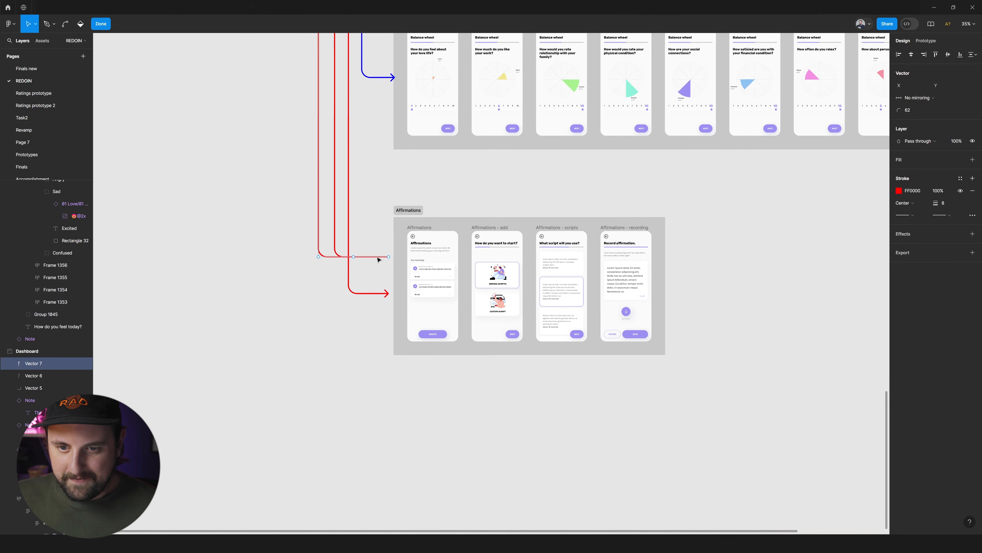
{"action": "key", "text": "Escape"}
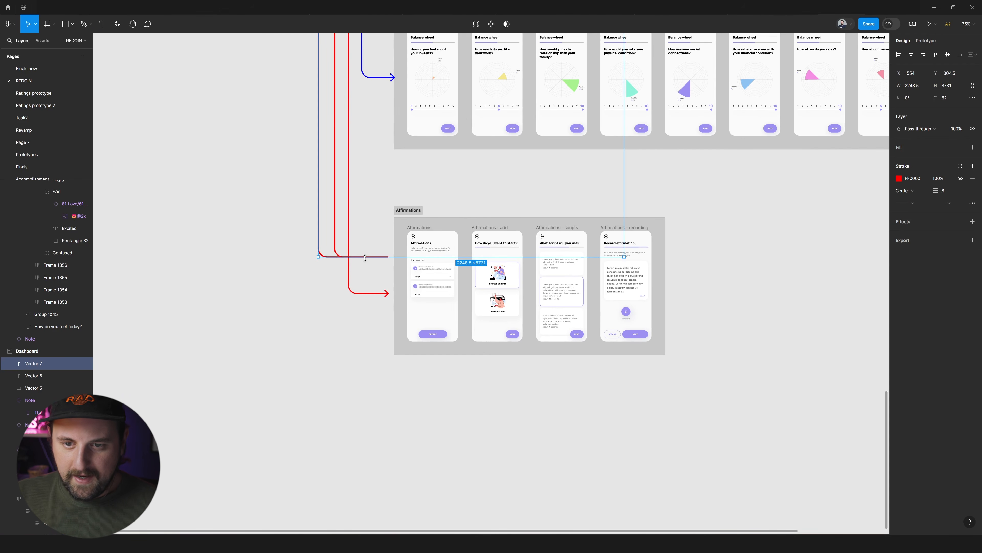
{"action": "double_click", "coordinate": [365, 259]}
{"action": "left_click_drag", "start_coordinate": [367, 259], "coordinate": [384, 373]}
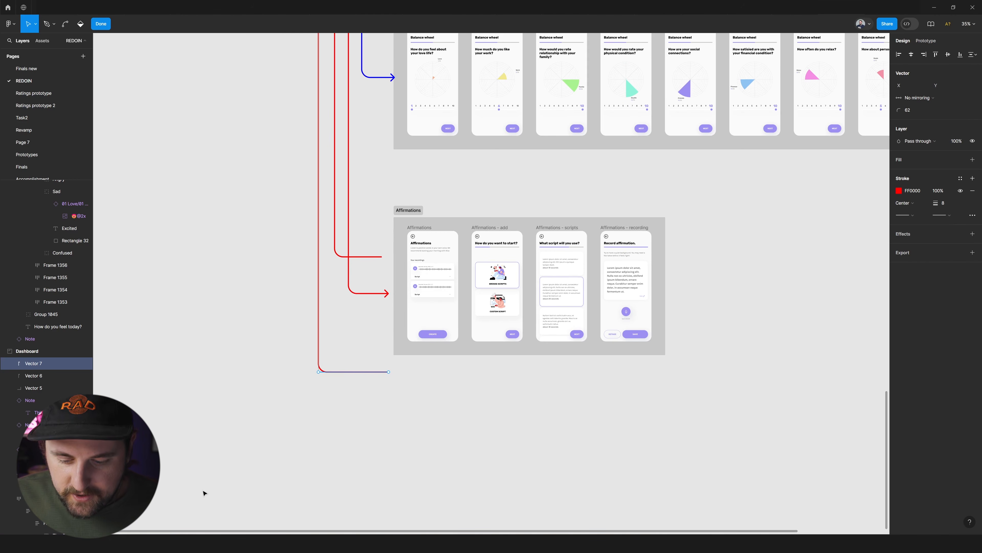
Extend the bottom run's end beneath the Affirmations section until it sits under the Affirmations - recording screen.
{"action": "key", "text": "p"}
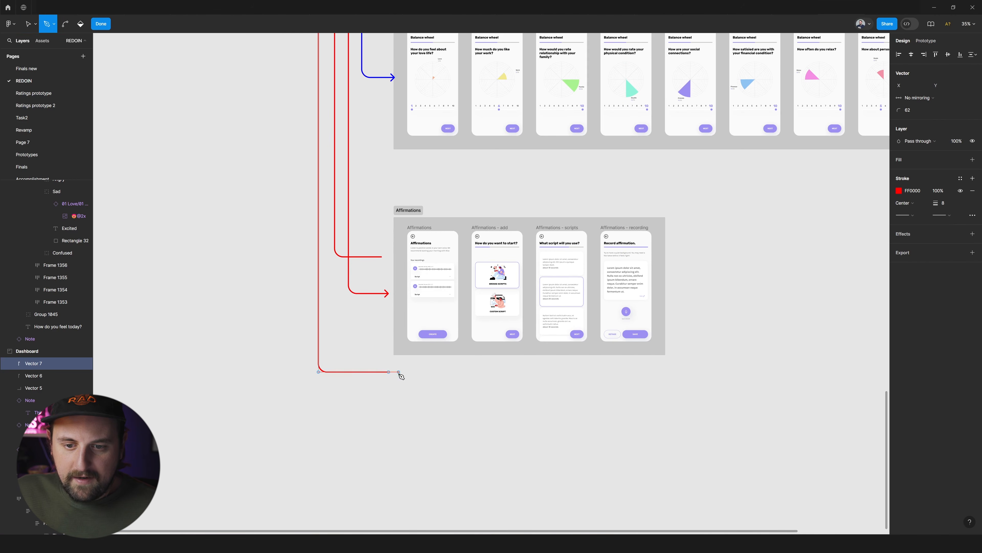
{"action": "key", "text": "Escape"}
{"action": "left_click_drag", "start_coordinate": [388, 374], "coordinate": [631, 359]}
{"action": "key", "text": "p"}
{"action": "left_click", "coordinate": [633, 374]}
{"action": "key", "text": "ctrl+z"}
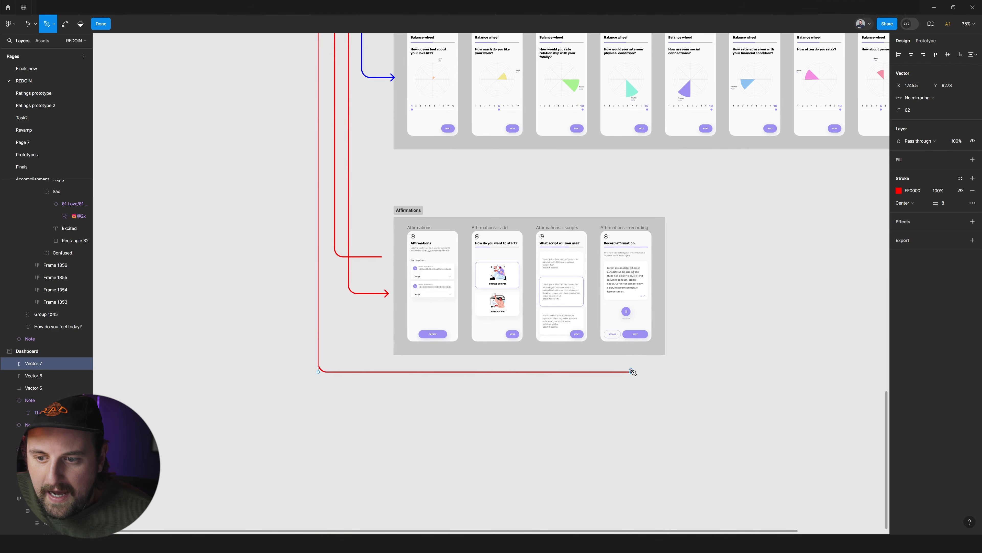
Turn the copied connector's end upward with a short vertical run into the Affirmations section beneath the Affirmations - recording screen.
{"action": "key", "text": "Escape"}
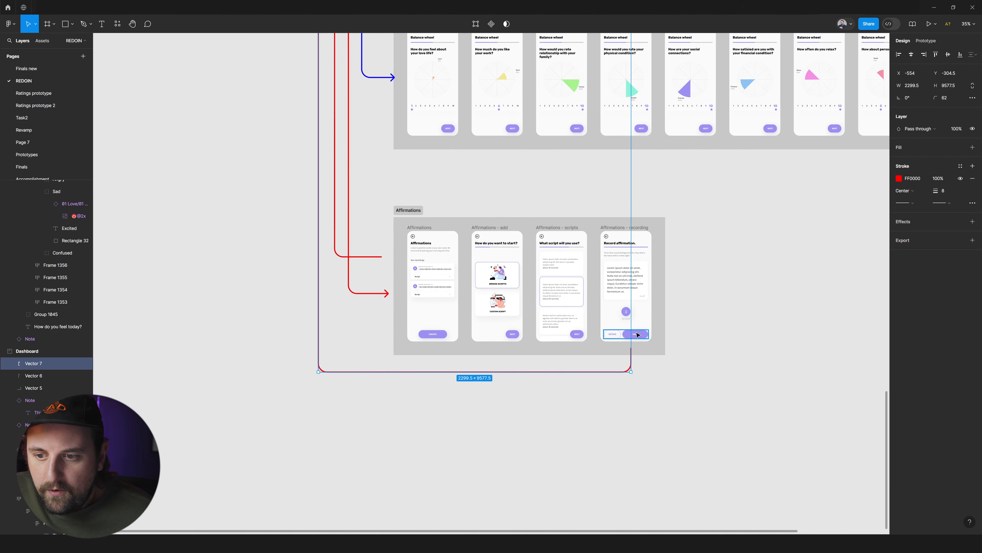
{"action": "scroll", "coordinate": [637, 335], "scroll_direction": "up", "scroll_amount": 5}
{"action": "left_click", "coordinate": [647, 333], "text": "ctrl"}
{"action": "scroll", "coordinate": [653, 335], "scroll_direction": "up", "scroll_amount": 4}
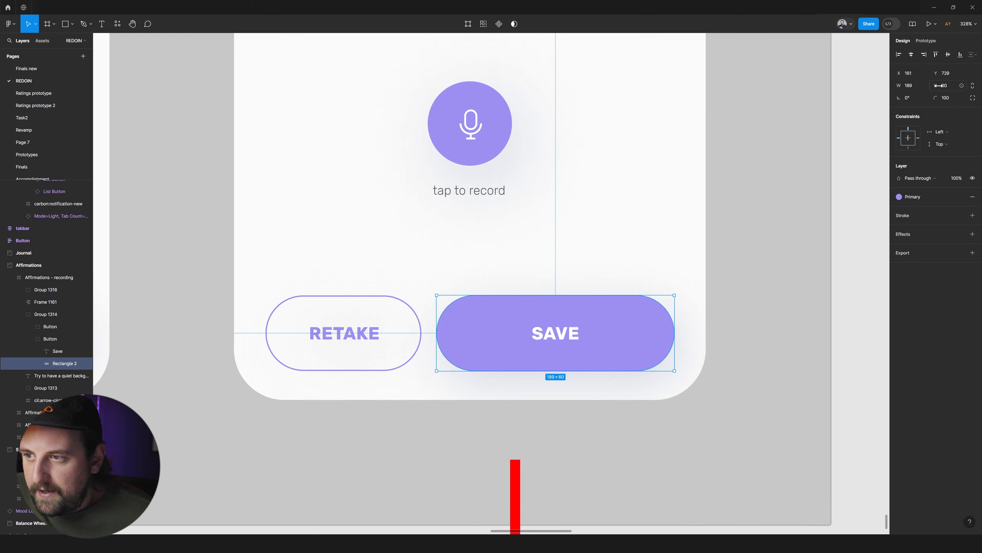
{"action": "scroll", "coordinate": [820, 128], "scroll_direction": "down", "scroll_amount": 6}
{"action": "left_click", "coordinate": [746, 197]}
Shift the connector's final vertical run to X 1704 and end it just below the recording screen, near the Save button.
{"action": "scroll", "coordinate": [779, 206], "scroll_direction": "up", "scroll_amount": 4}
{"action": "scroll", "coordinate": [766, 212], "scroll_direction": "right", "scroll_amount": 5}
{"action": "double_click", "coordinate": [572, 366]}
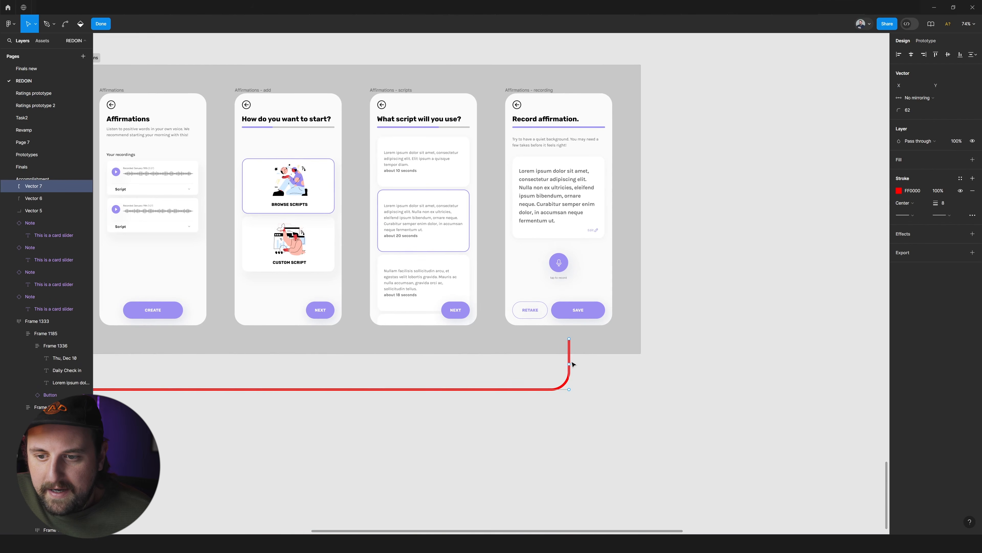
{"action": "left_click_drag", "start_coordinate": [573, 359], "coordinate": [559, 332]}
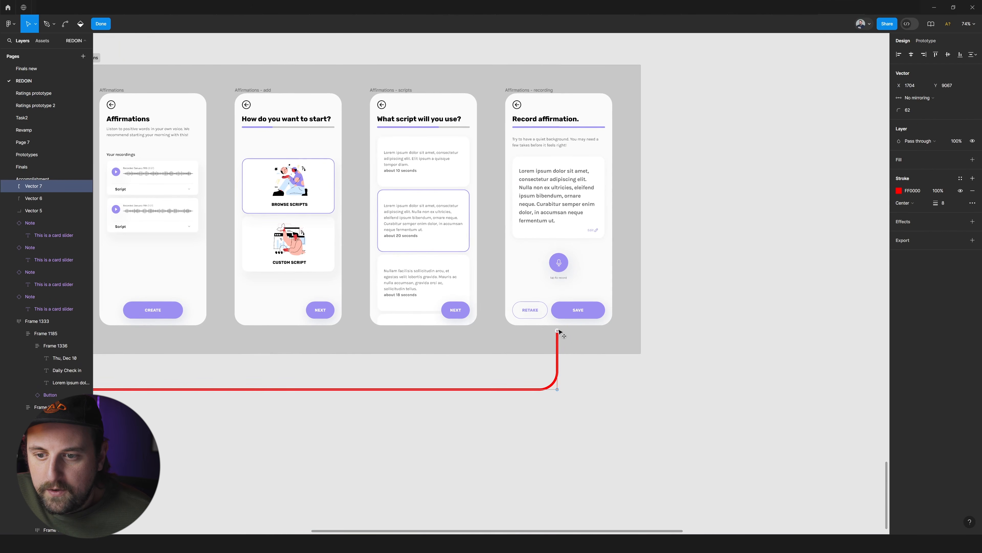
{"action": "scroll", "coordinate": [597, 312], "scroll_direction": "up", "scroll_amount": 3}
{"action": "scroll", "coordinate": [589, 313], "scroll_direction": "down", "scroll_amount": 6}
{"action": "key", "text": "Escape"}
{"action": "key", "text": "Escape"}
Recolour the outer connector from the Recent button with the light blue stroke 00A3FF.
{"action": "scroll", "coordinate": [400, 306], "scroll_direction": "down", "scroll_amount": 4}
{"action": "scroll", "coordinate": [386, 292], "scroll_direction": "down", "scroll_amount": 2}
{"action": "scroll", "coordinate": [386, 292], "scroll_direction": "up", "scroll_amount": 8}
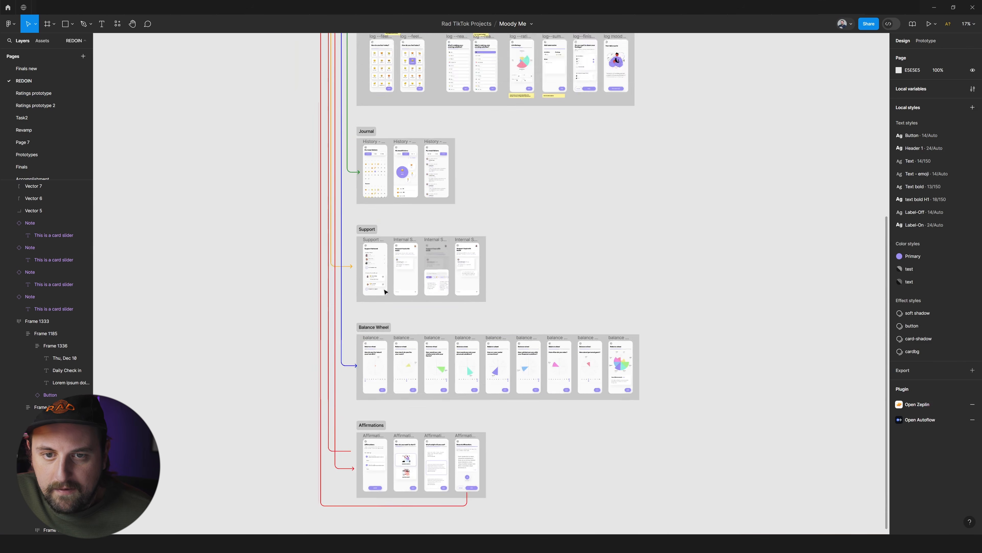
{"action": "scroll", "coordinate": [427, 156], "scroll_direction": "up", "scroll_amount": 5}
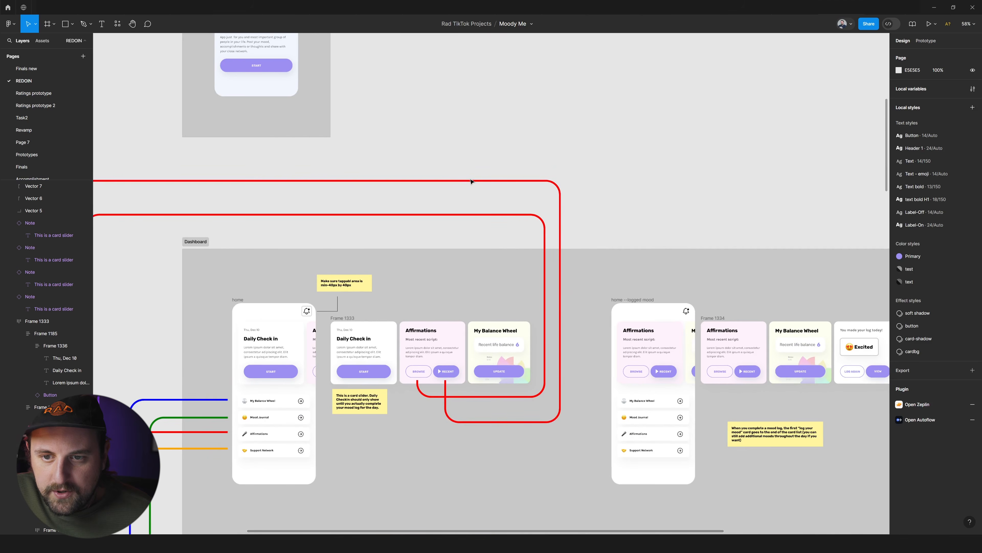
{"action": "left_click", "coordinate": [470, 178]}
{"action": "left_click", "coordinate": [899, 178]}
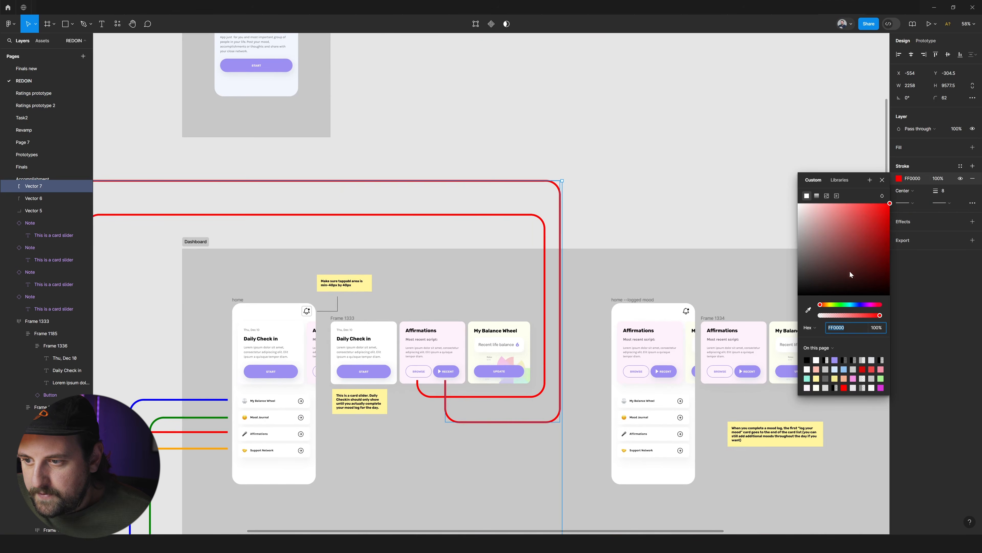
{"action": "left_click_drag", "start_coordinate": [830, 309], "coordinate": [855, 308]}
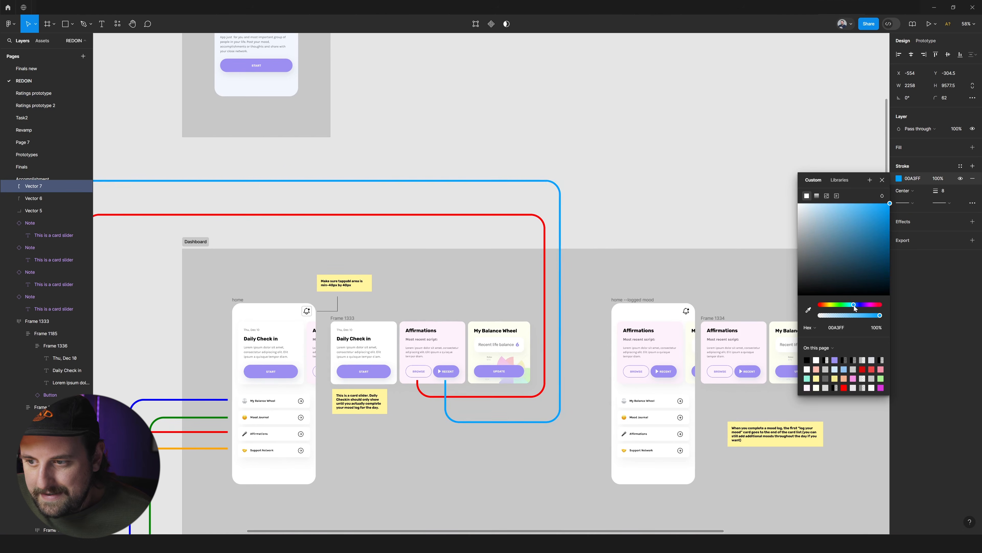
Recolour the inner connector from the Browse button with the dark red stroke 912626.
{"action": "left_click", "coordinate": [545, 244]}
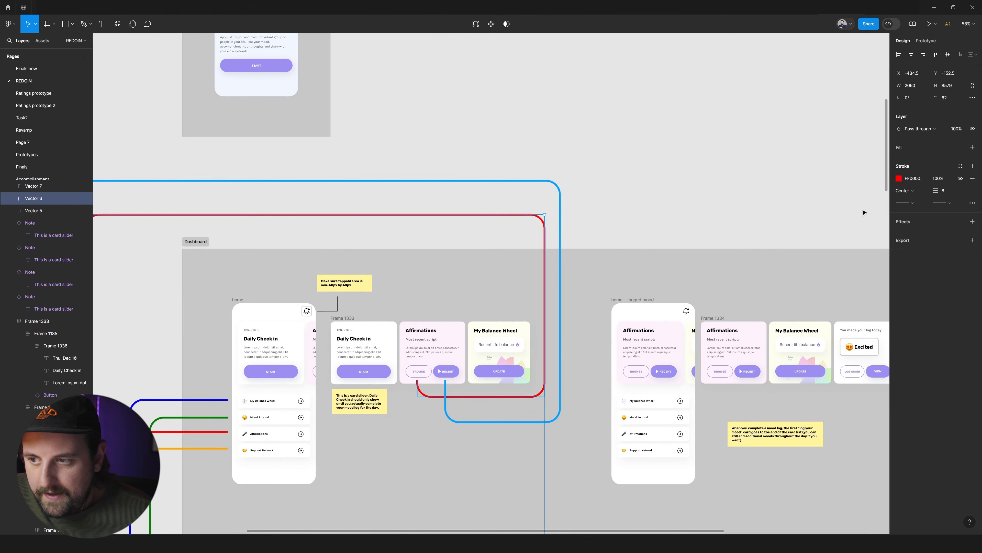
{"action": "left_click", "coordinate": [900, 180]}
{"action": "mouse_move", "coordinate": [868, 287]}
{"action": "left_mouse_down"}
{"action": "mouse_move", "coordinate": [851, 204]}
{"action": "mouse_move", "coordinate": [857, 247]}
{"action": "mouse_move", "coordinate": [867, 248]}
{"action": "left_mouse_up"}
{"action": "left_click", "coordinate": [603, 231]}
Move the dark red connector's long vertical run and top run outward beside the light blue line, making it 2137 × 8697.5.
{"action": "scroll", "coordinate": [603, 230], "scroll_direction": "down", "scroll_amount": 5}
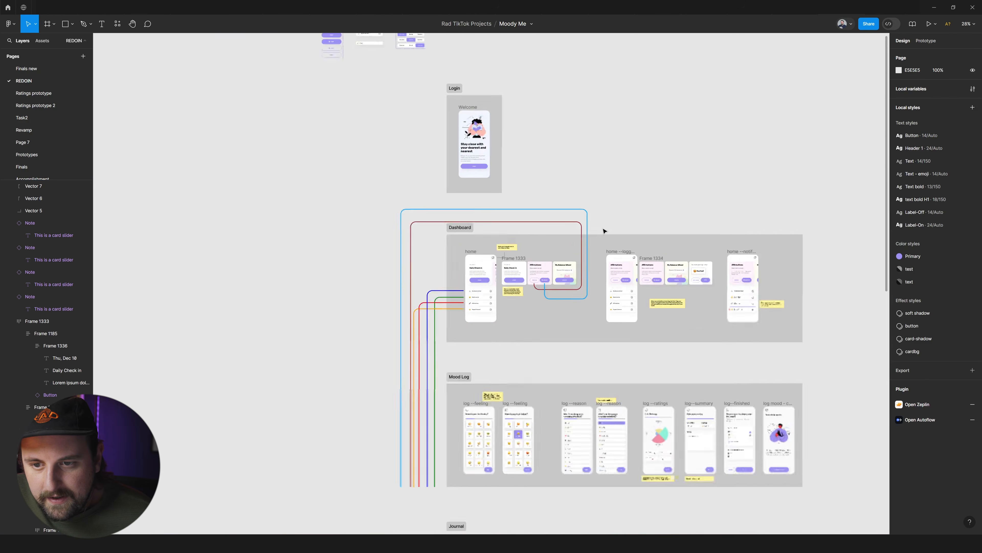
{"action": "scroll", "coordinate": [604, 231], "scroll_direction": "down", "scroll_amount": 6}
{"action": "scroll", "coordinate": [599, 230], "scroll_direction": "up", "scroll_amount": 4}
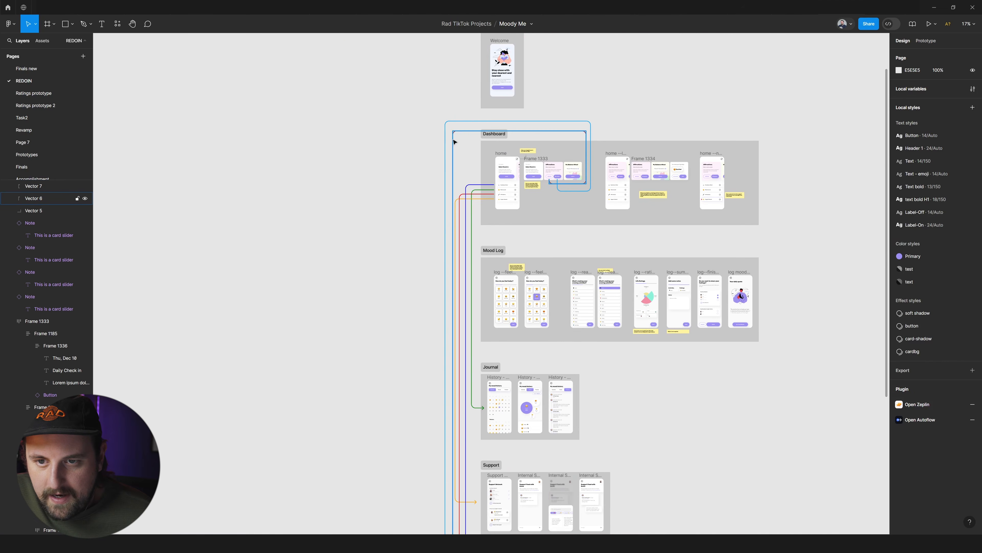
{"action": "double_click", "coordinate": [454, 143]}
{"action": "left_click_drag", "start_coordinate": [452, 144], "coordinate": [457, 123]}
{"action": "key", "text": "Escape"}
{"action": "key", "text": "Escape"}
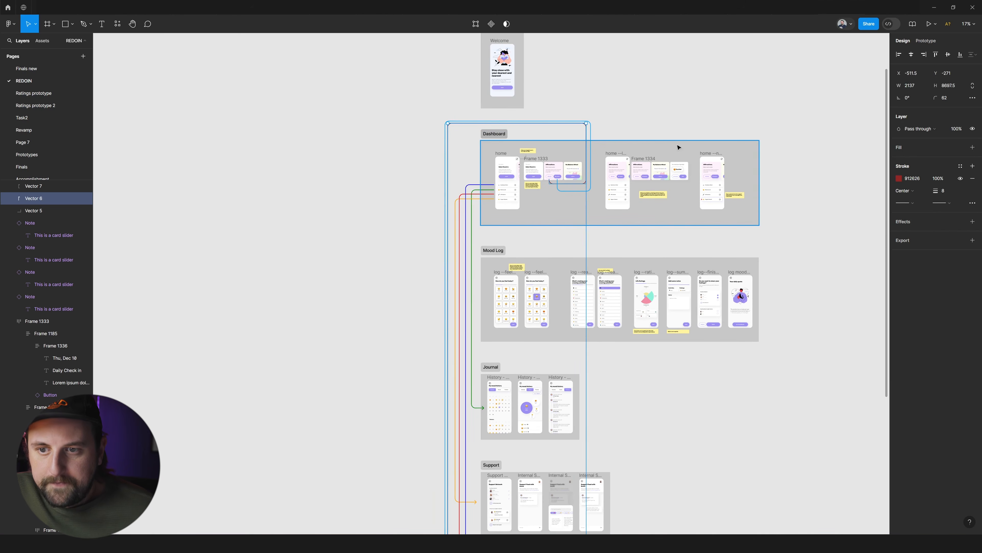
Lower the dark red connector's bottom run onto the red arrow line entering the Affirmations section.
{"action": "scroll", "coordinate": [680, 152], "scroll_direction": "down", "scroll_amount": 10}
{"action": "scroll", "coordinate": [541, 250], "scroll_direction": "up", "scroll_amount": 5}
{"action": "scroll", "coordinate": [541, 250], "scroll_direction": "up", "scroll_amount": 4}
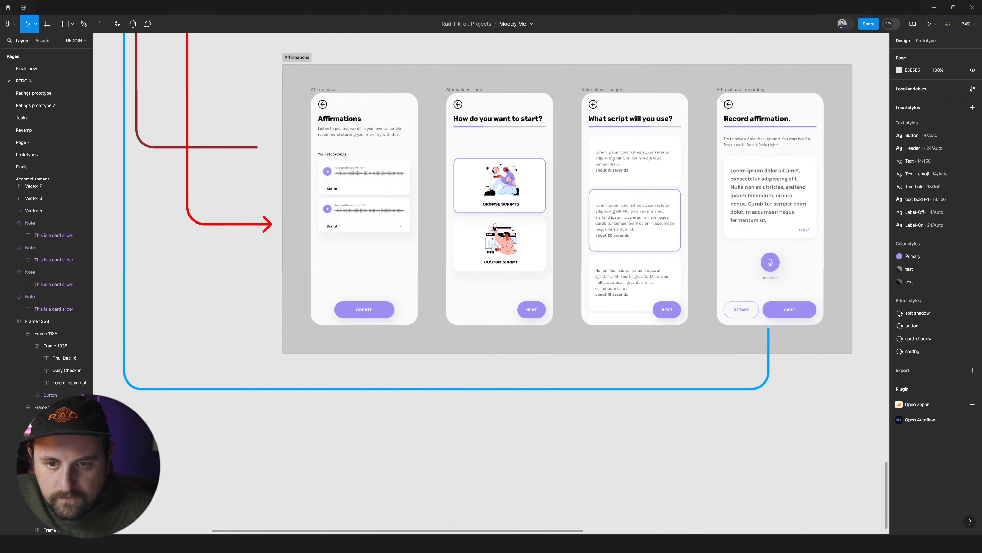
{"action": "left_click_drag", "start_coordinate": [305, 150], "coordinate": [300, 228]}
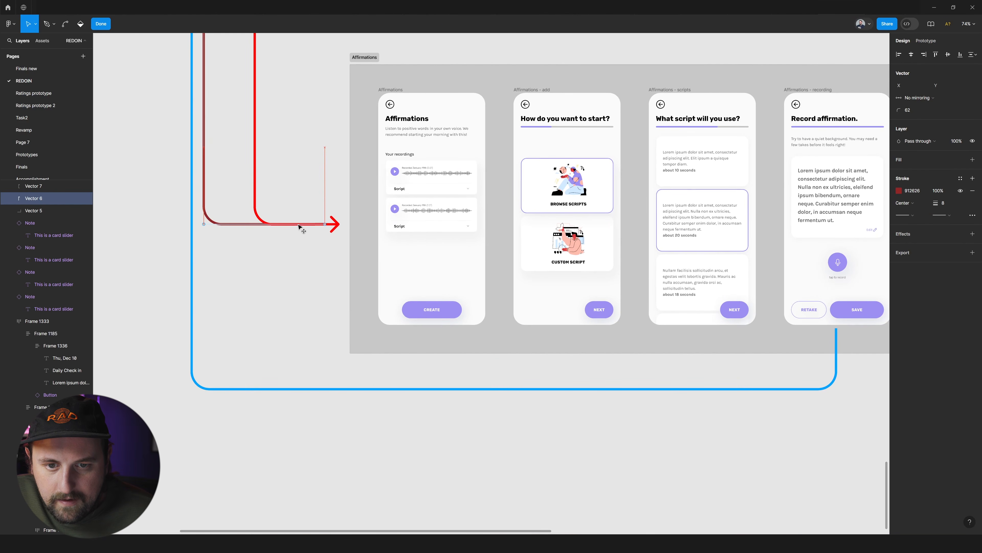
{"action": "double_click", "coordinate": [341, 162]}
{"action": "left_click", "coordinate": [337, 163]}
Trace the dark red and light blue connectors between the Dashboard's Affirmations card and the Affirmations section.
{"action": "scroll", "coordinate": [325, 164], "scroll_direction": "down", "scroll_amount": 6}
{"action": "scroll", "coordinate": [325, 163], "scroll_direction": "up", "scroll_amount": 7}
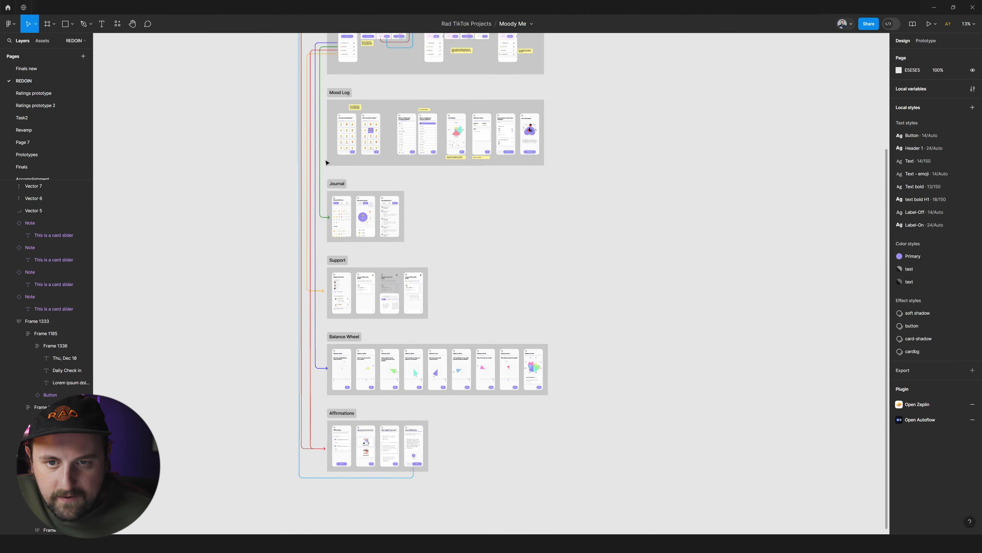
{"action": "scroll", "coordinate": [325, 163], "scroll_direction": "up", "scroll_amount": 2}
{"action": "scroll", "coordinate": [471, 171], "scroll_direction": "up", "scroll_amount": 3}
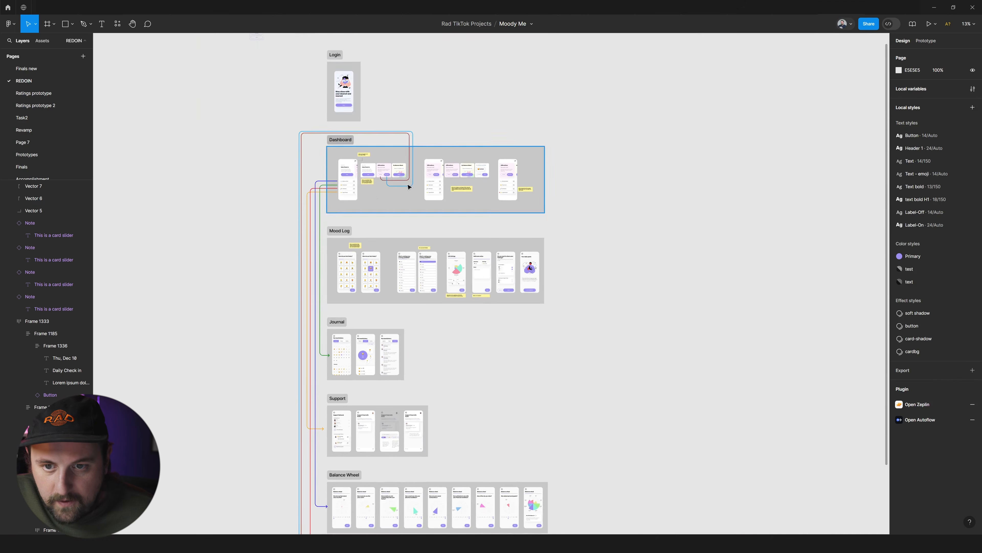
{"action": "scroll", "coordinate": [471, 171], "scroll_direction": "up", "scroll_amount": 6}
{"action": "scroll", "coordinate": [462, 186], "scroll_direction": "up", "scroll_amount": 1}
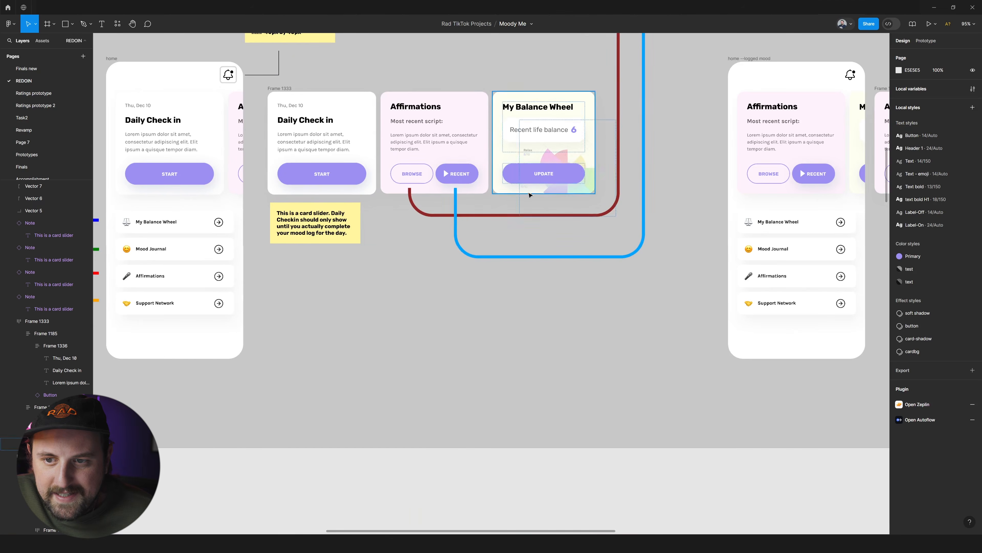
{"action": "scroll", "coordinate": [441, 176], "scroll_direction": "up", "scroll_amount": 1}
{"action": "scroll", "coordinate": [457, 184], "scroll_direction": "down", "scroll_amount": 5}
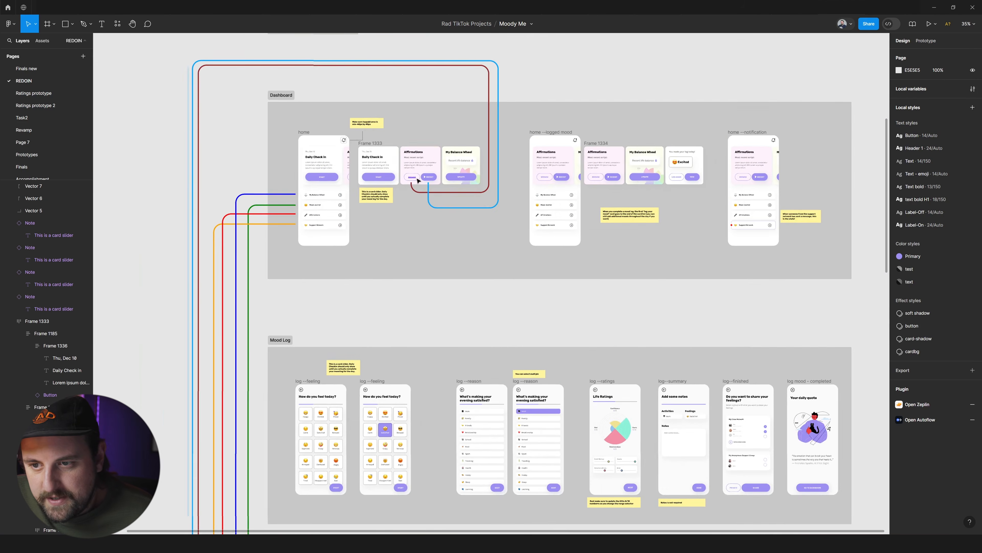
{"action": "scroll", "coordinate": [562, 194], "scroll_direction": "down", "scroll_amount": 2}
{"action": "scroll", "coordinate": [561, 195], "scroll_direction": "down", "scroll_amount": 5}
{"action": "scroll", "coordinate": [544, 204], "scroll_direction": "down", "scroll_amount": 3}
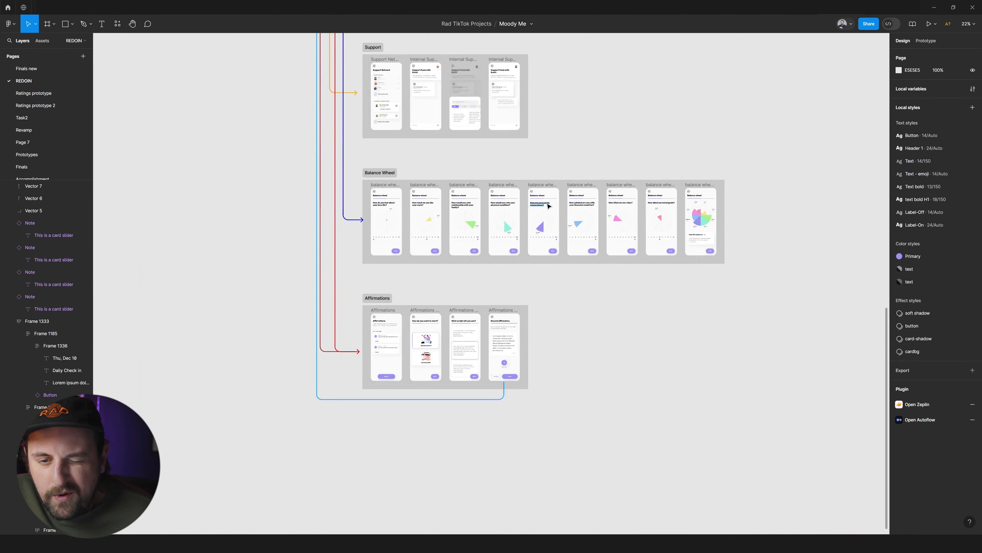
Examine the Journal section's mood history screens and their Calendar, Trends and Timeline tabs.
{"action": "scroll", "coordinate": [563, 206], "scroll_direction": "up", "scroll_amount": 4}
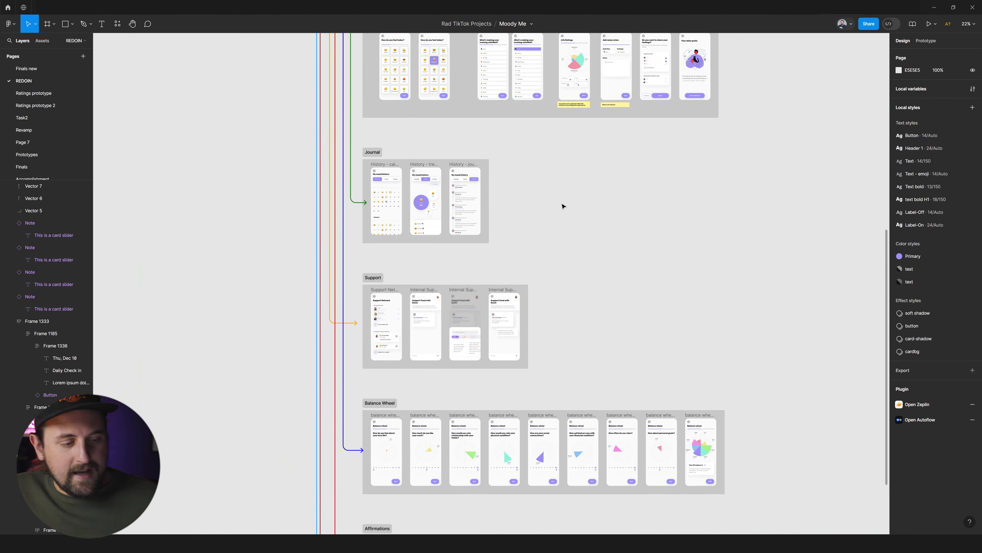
{"action": "scroll", "coordinate": [440, 218], "scroll_direction": "up", "scroll_amount": 3}
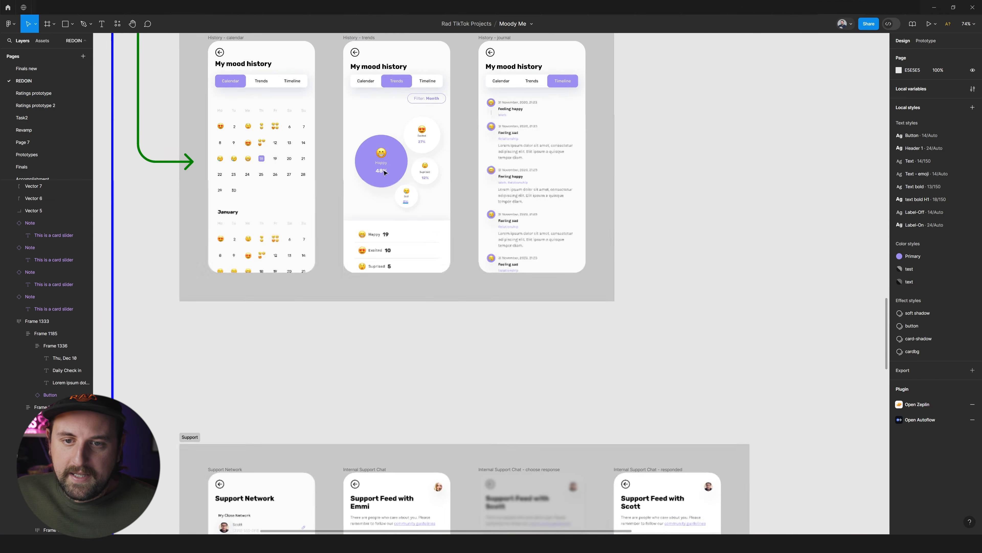
{"action": "scroll", "coordinate": [540, 82], "scroll_direction": "up", "scroll_amount": 4}
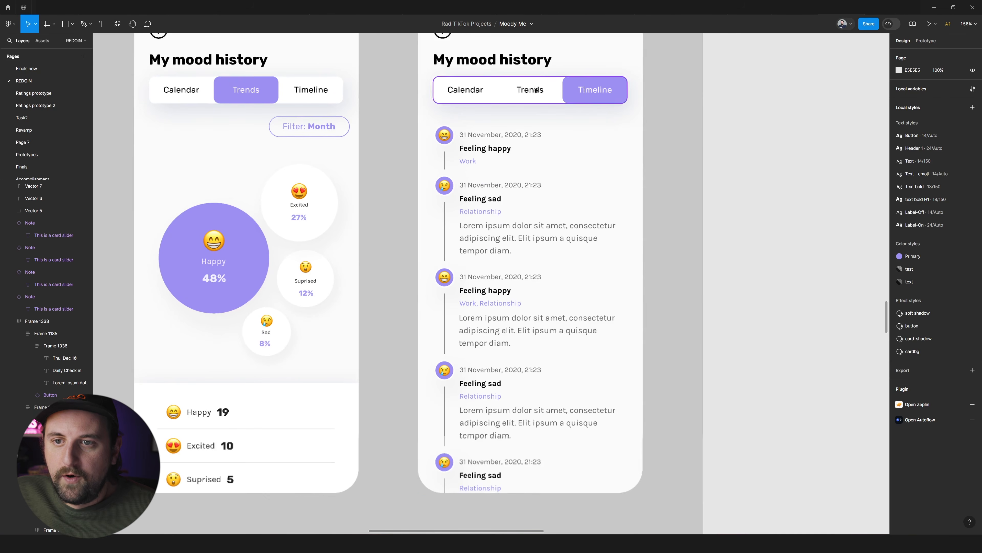
{"action": "scroll", "coordinate": [531, 234], "scroll_direction": "up", "scroll_amount": 3}
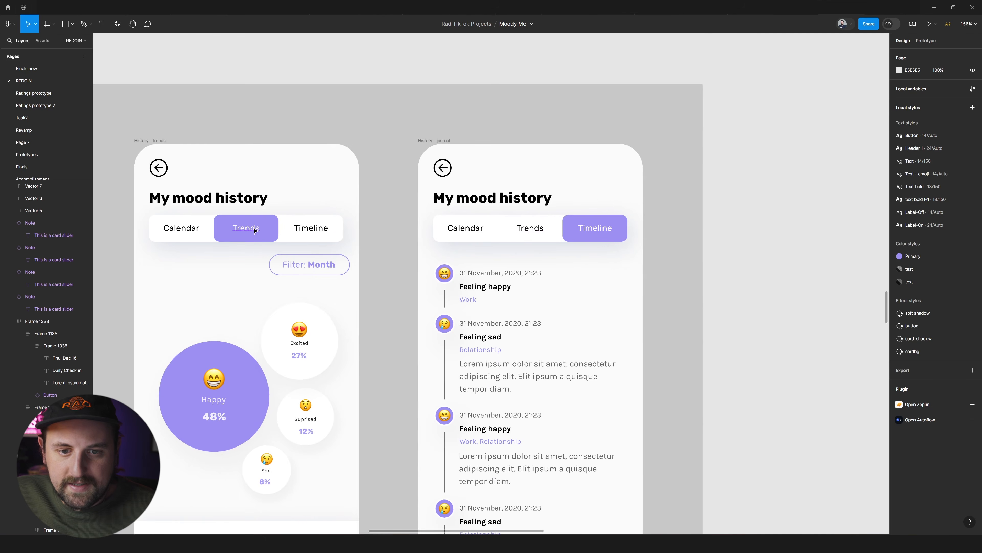
{"action": "scroll", "coordinate": [246, 228], "scroll_direction": "left", "scroll_amount": 5}
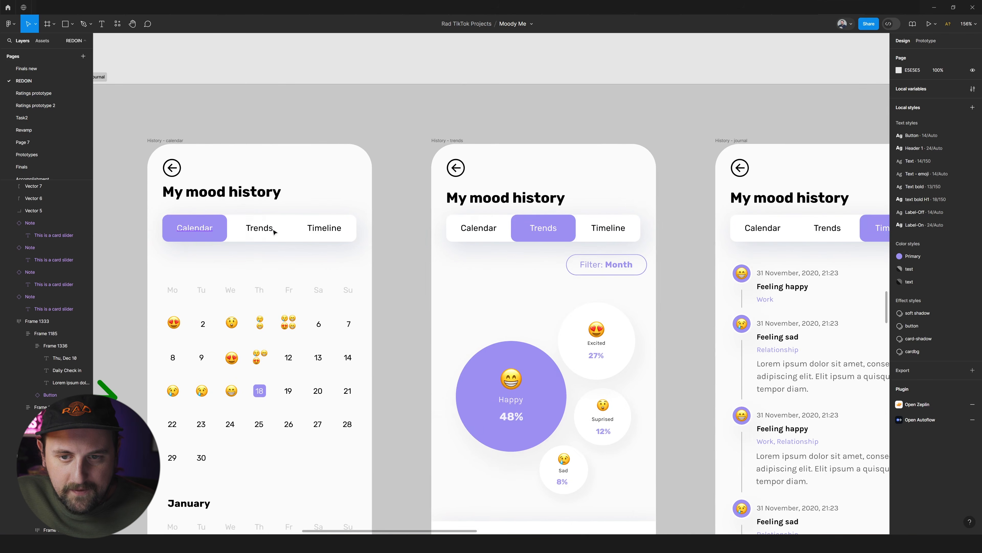
{"action": "scroll", "coordinate": [379, 228], "scroll_direction": "down", "scroll_amount": 4}
{"action": "scroll", "coordinate": [678, 220], "scroll_direction": "down", "scroll_amount": 3}
{"action": "scroll", "coordinate": [679, 220], "scroll_direction": "down", "scroll_amount": 10}
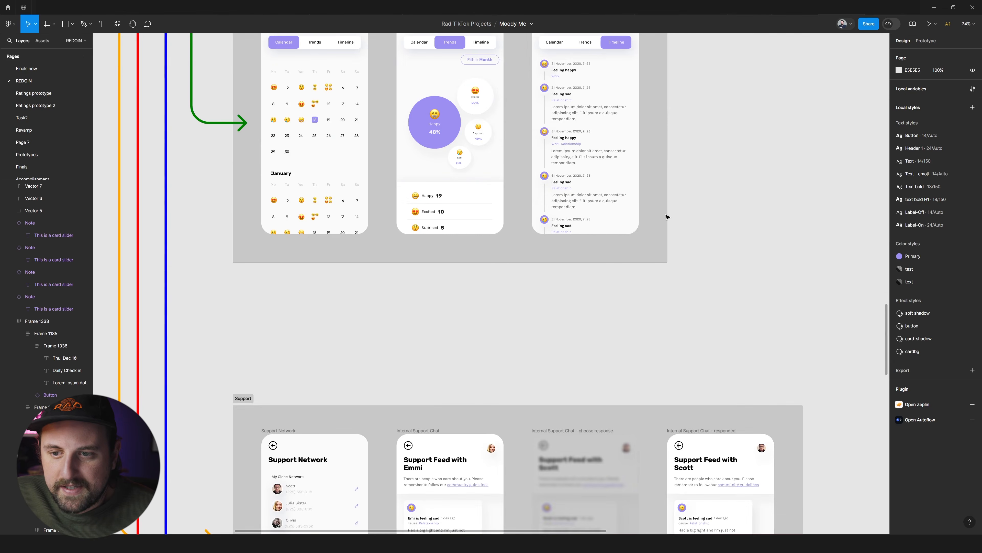
Examine the Support section, comparing the Support Network screen's Feeling happy card and its arrow icon with the Internal Support Chat screen.
{"action": "scroll", "coordinate": [475, 264], "scroll_direction": "down", "scroll_amount": 2}
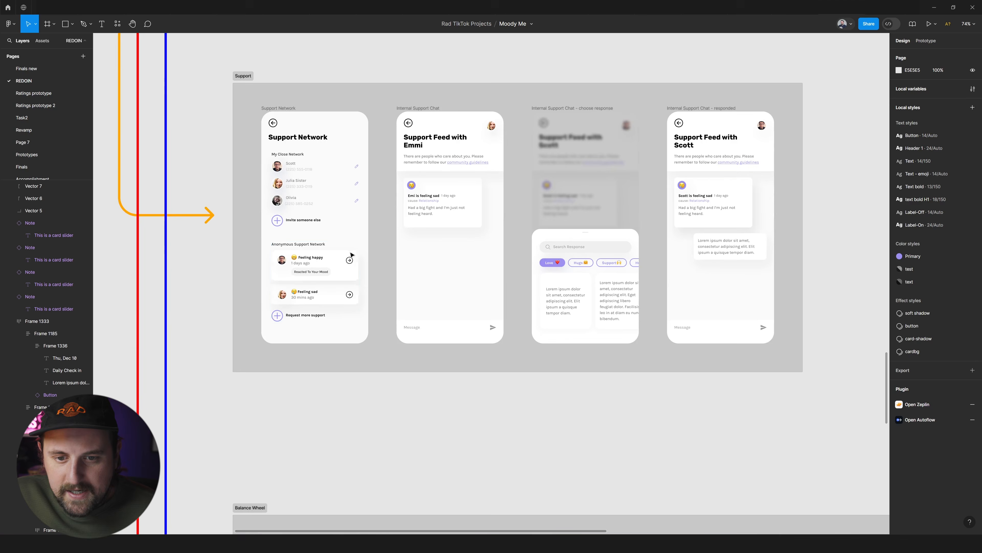
{"action": "scroll", "coordinate": [340, 271], "scroll_direction": "up", "scroll_amount": 2}
{"action": "left_click", "coordinate": [340, 271]}
{"action": "scroll", "coordinate": [340, 271], "scroll_direction": "up", "scroll_amount": 1}
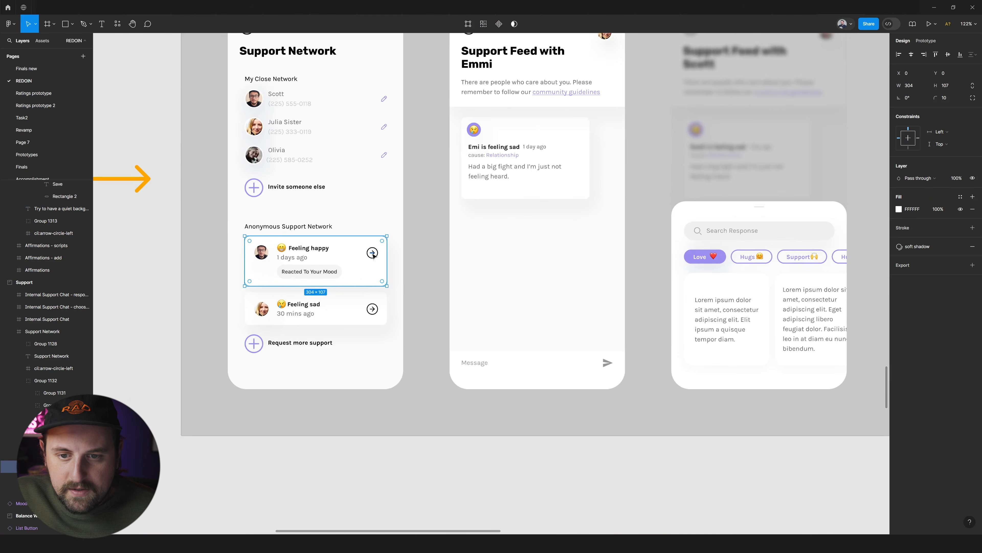
{"action": "scroll", "coordinate": [440, 259], "scroll_direction": "up", "scroll_amount": 3}
{"action": "scroll", "coordinate": [511, 224], "scroll_direction": "down", "scroll_amount": 3}
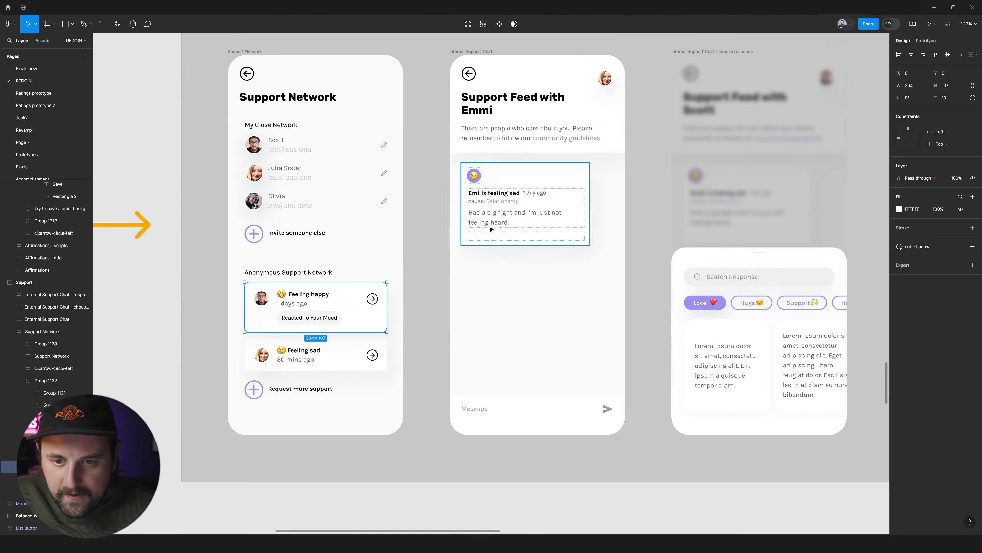
{"action": "scroll", "coordinate": [419, 250], "scroll_direction": "left", "scroll_amount": 2}
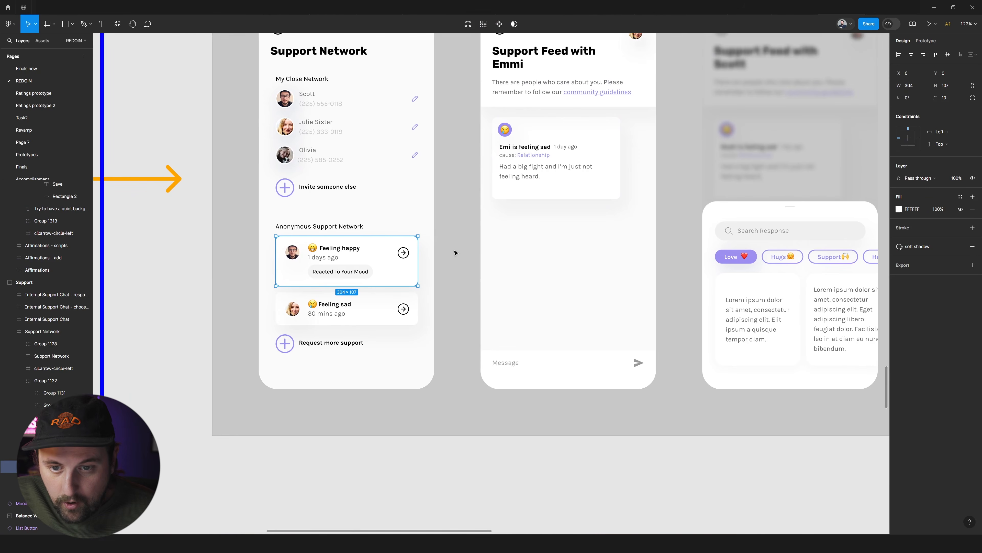
{"action": "scroll", "coordinate": [381, 261], "scroll_direction": "up", "scroll_amount": 5}
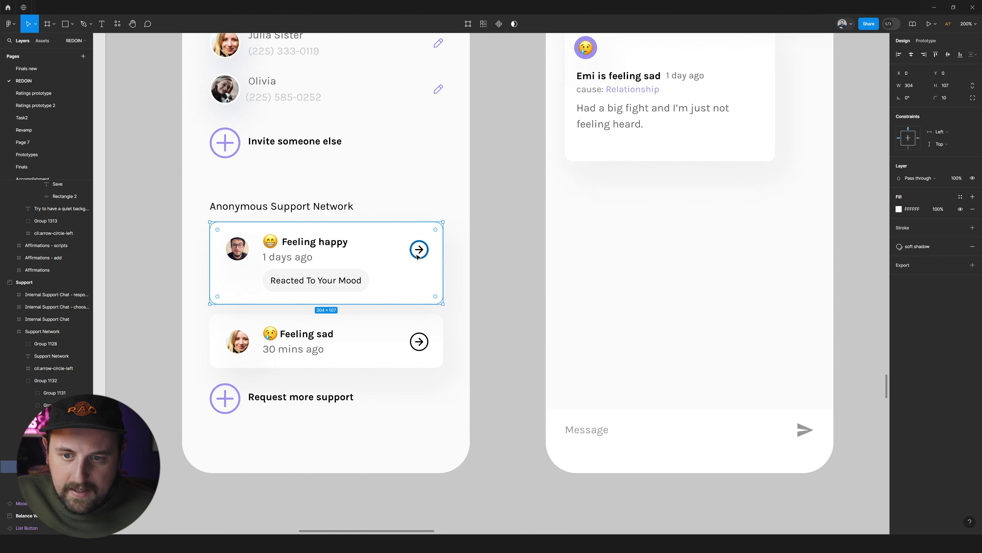
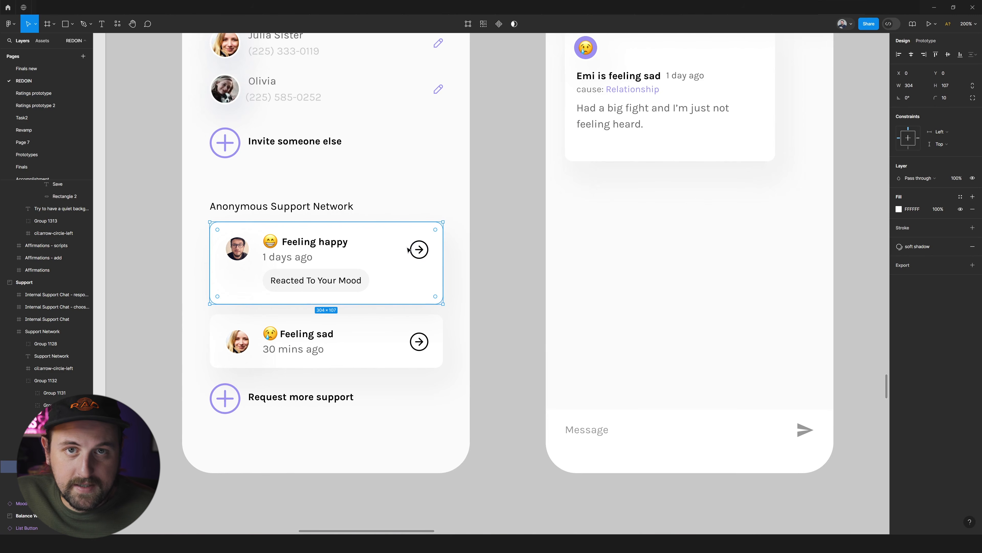
{"action": "mouse_move", "coordinate": [375, 235]}
{"action": "left_mouse_down"}
{"action": "mouse_move", "coordinate": [393, 215]}
{"action": "mouse_move", "coordinate": [365, 224]}
{"action": "left_mouse_up"}
{"action": "key", "text": "ctrl+z"}
{"action": "left_click", "coordinate": [488, 230]}
Review the Support, Balance Wheel and Affirmations sections and the coloured connectors leading into them.
{"action": "scroll", "coordinate": [489, 230], "scroll_direction": "down", "scroll_amount": 2}
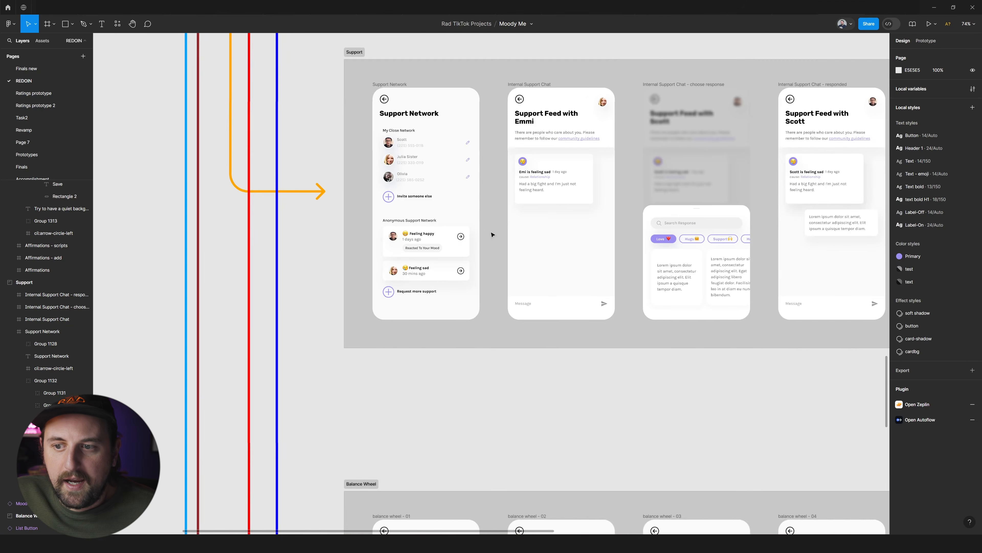
{"action": "scroll", "coordinate": [493, 234], "scroll_direction": "right", "scroll_amount": 2}
{"action": "scroll", "coordinate": [494, 236], "scroll_direction": "right", "scroll_amount": 2}
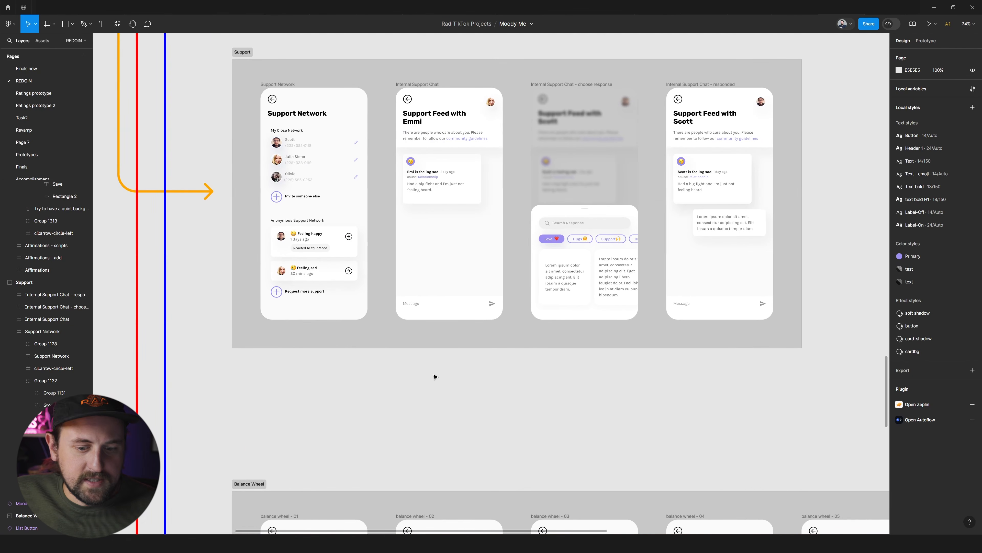
{"action": "scroll", "coordinate": [433, 370], "scroll_direction": "down", "scroll_amount": 3}
{"action": "scroll", "coordinate": [410, 355], "scroll_direction": "down", "scroll_amount": 5}
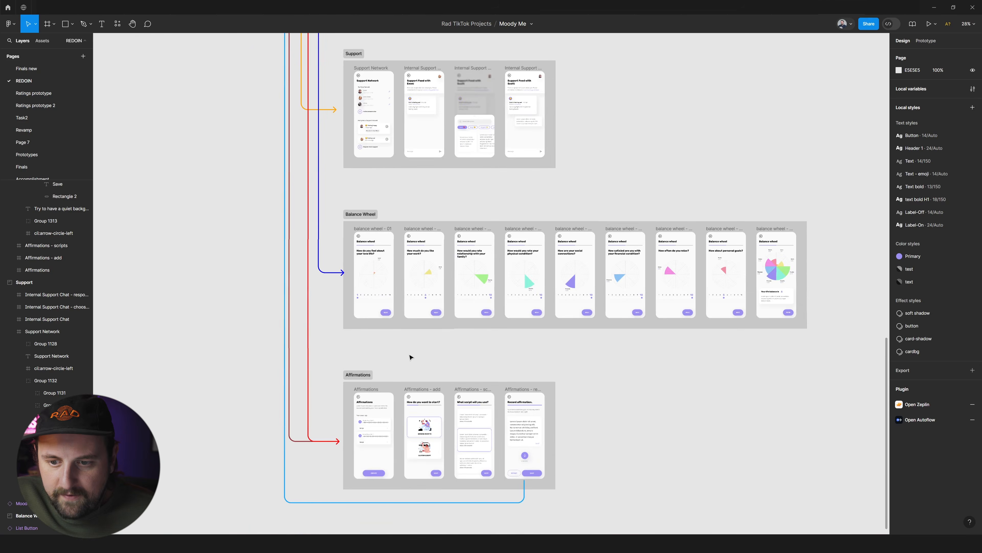
{"action": "scroll", "coordinate": [670, 287], "scroll_direction": "right", "scroll_amount": 4}
{"action": "scroll", "coordinate": [504, 263], "scroll_direction": "down", "scroll_amount": 3}
{"action": "scroll", "coordinate": [313, 292], "scroll_direction": "up", "scroll_amount": 3}
{"action": "left_click", "coordinate": [286, 378]}
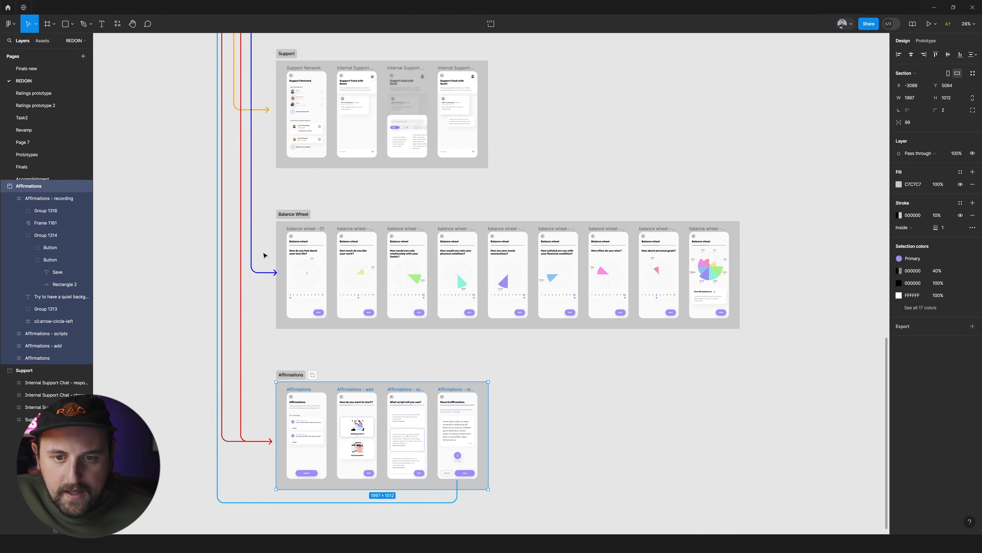
{"action": "scroll", "coordinate": [401, 211], "scroll_direction": "down", "scroll_amount": 3}
{"action": "scroll", "coordinate": [402, 210], "scroll_direction": "up", "scroll_amount": 6}
{"action": "left_click", "coordinate": [607, 257]}
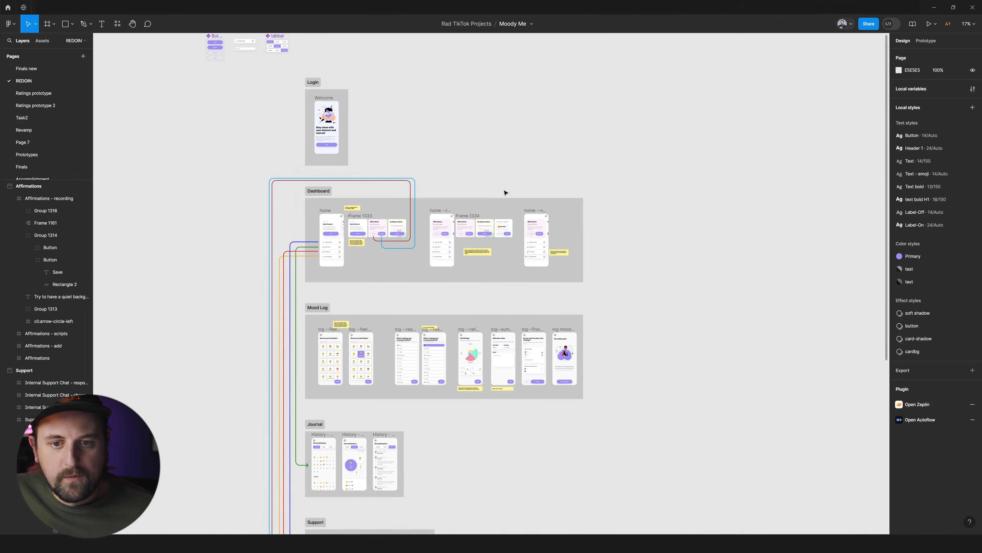
Look over the page's upper part, examining the component samples, Login section and annotated Dashboard section.
{"action": "scroll", "coordinate": [564, 199], "scroll_direction": "down", "scroll_amount": 2}
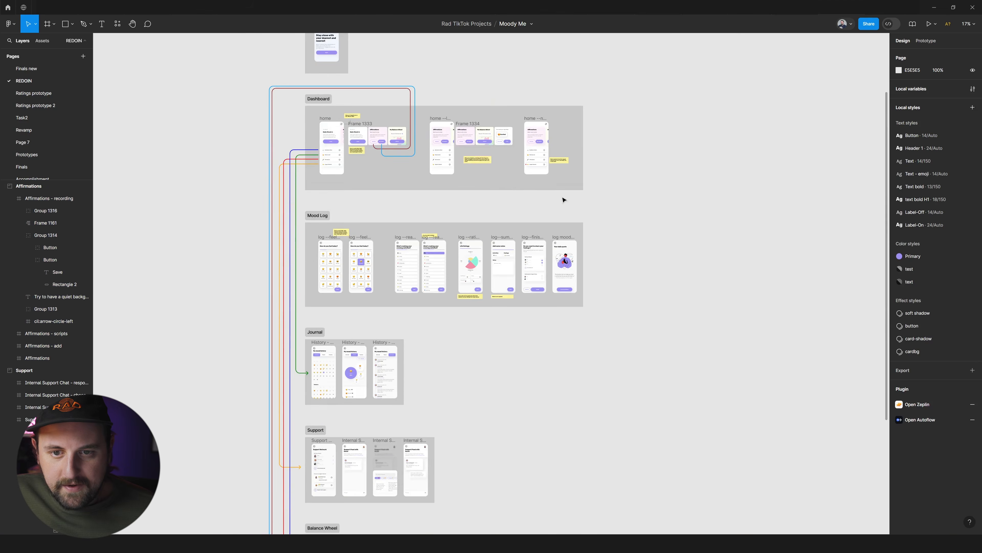
{"action": "scroll", "coordinate": [565, 200], "scroll_direction": "up", "scroll_amount": 3}
{"action": "scroll", "coordinate": [589, 236], "scroll_direction": "down", "scroll_amount": 1}
{"action": "scroll", "coordinate": [356, 188], "scroll_direction": "up", "scroll_amount": 5}
{"action": "scroll", "coordinate": [354, 184], "scroll_direction": "left", "scroll_amount": 2}
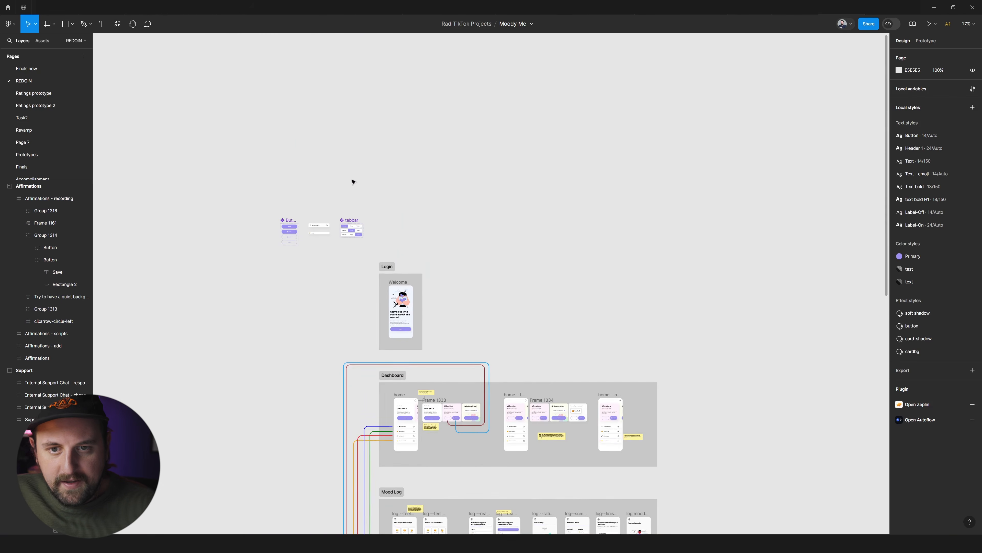
{"action": "scroll", "coordinate": [312, 215], "scroll_direction": "up", "scroll_amount": 5}
{"action": "scroll", "coordinate": [587, 279], "scroll_direction": "down", "scroll_amount": 6}
{"action": "scroll", "coordinate": [573, 271], "scroll_direction": "right", "scroll_amount": 3}
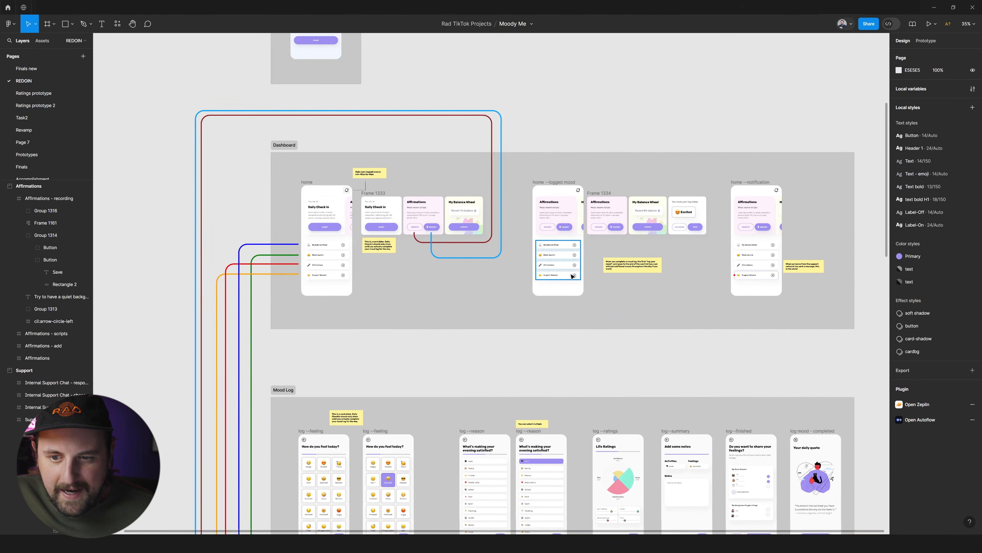
{"action": "scroll", "coordinate": [560, 264], "scroll_direction": "right", "scroll_amount": 2}
{"action": "left_click", "coordinate": [258, 157]}
{"action": "left_click", "coordinate": [537, 120]}
Review the whole flow from the Mood Log section down to Affirmations and back up to the Dashboard.
{"action": "scroll", "coordinate": [512, 182], "scroll_direction": "down", "scroll_amount": 6}
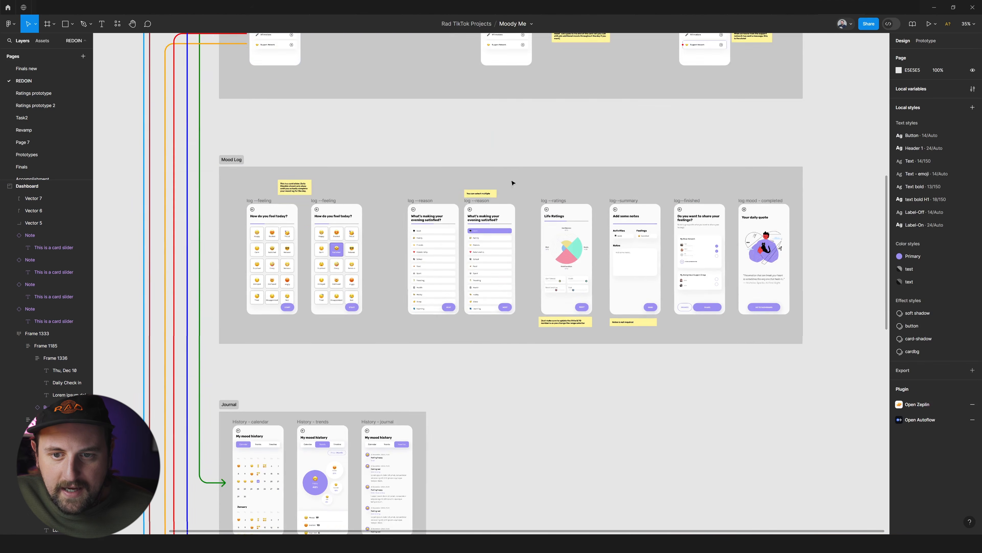
{"action": "scroll", "coordinate": [511, 183], "scroll_direction": "down", "scroll_amount": 3}
{"action": "scroll", "coordinate": [468, 216], "scroll_direction": "down", "scroll_amount": 17}
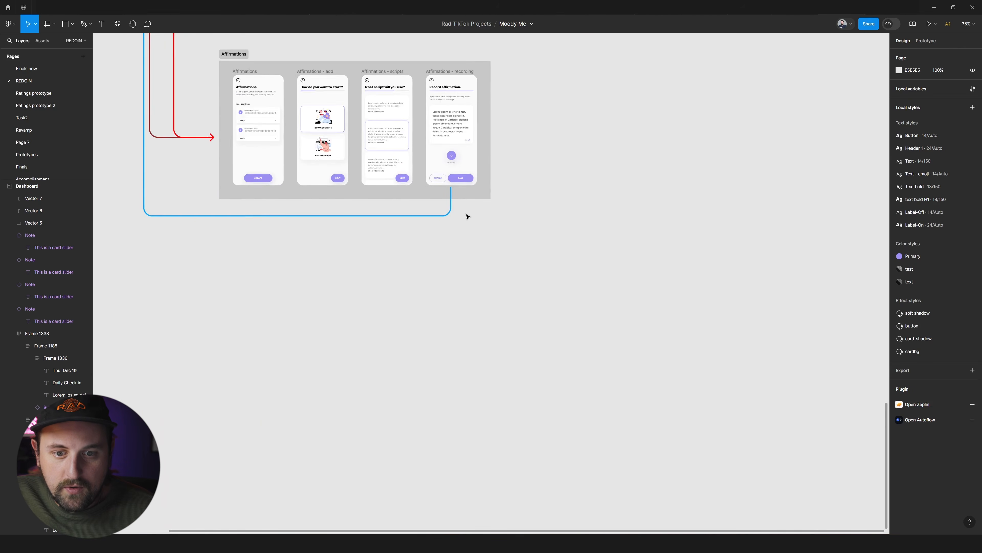
{"action": "scroll", "coordinate": [472, 219], "scroll_direction": "left", "scroll_amount": 6}
{"action": "scroll", "coordinate": [466, 216], "scroll_direction": "up", "scroll_amount": 5}
{"action": "scroll", "coordinate": [466, 217], "scroll_direction": "down", "scroll_amount": 8}
{"action": "scroll", "coordinate": [509, 220], "scroll_direction": "up", "scroll_amount": 6}
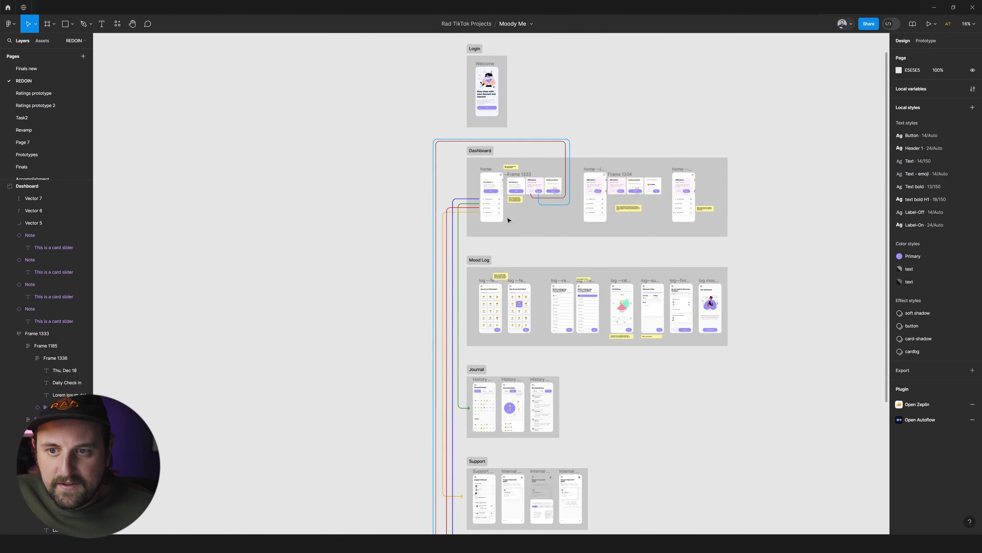
{"action": "scroll", "coordinate": [499, 217], "scroll_direction": "up", "scroll_amount": 3}
{"action": "scroll", "coordinate": [373, 157], "scroll_direction": "up", "scroll_amount": 2}
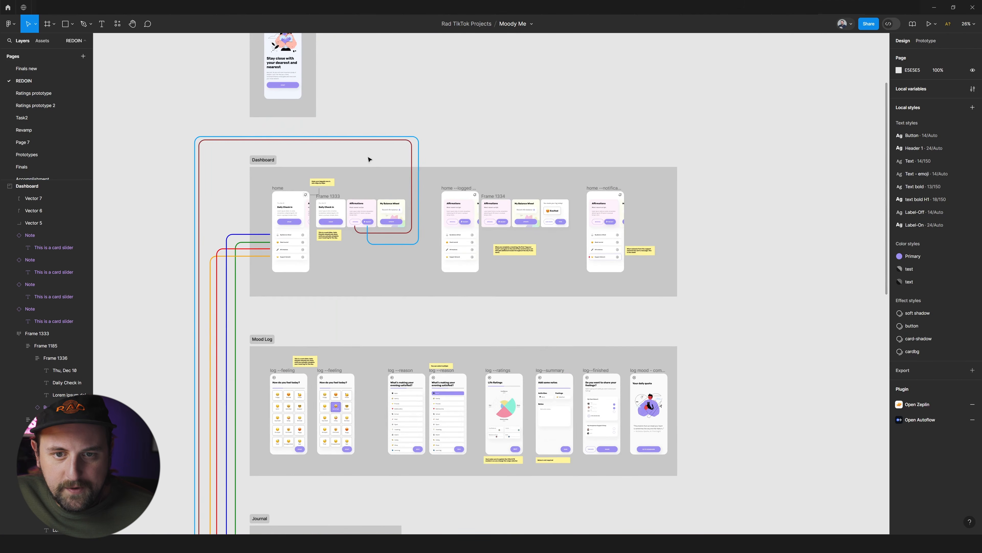
Mark the Dashboard section as ready for dev.
{"action": "scroll", "coordinate": [502, 140], "scroll_direction": "up", "scroll_amount": 2}
{"action": "scroll", "coordinate": [520, 149], "scroll_direction": "left", "scroll_amount": 3}
{"action": "left_click", "coordinate": [271, 168]}
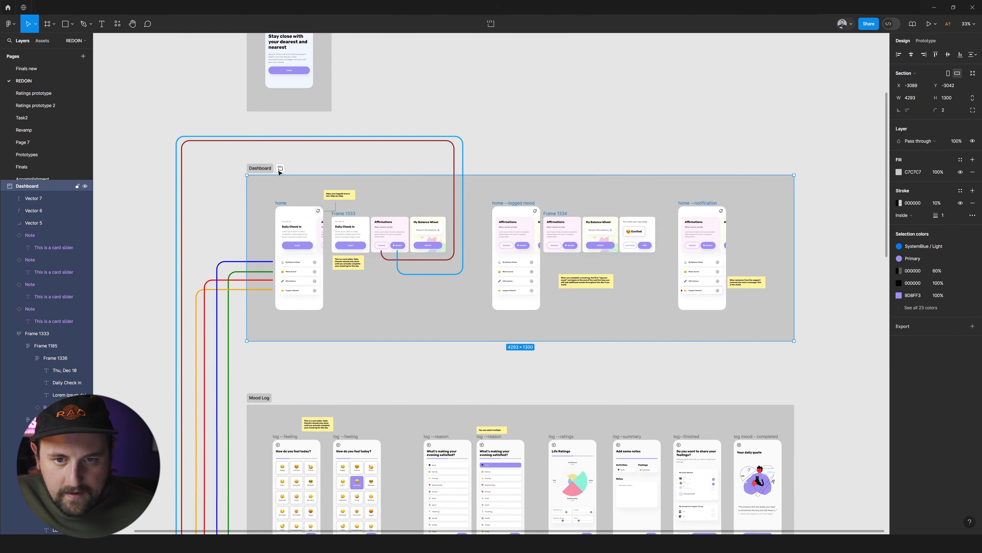
{"action": "left_click", "coordinate": [235, 125]}
{"action": "scroll", "coordinate": [300, 182], "scroll_direction": "left", "scroll_amount": 5}
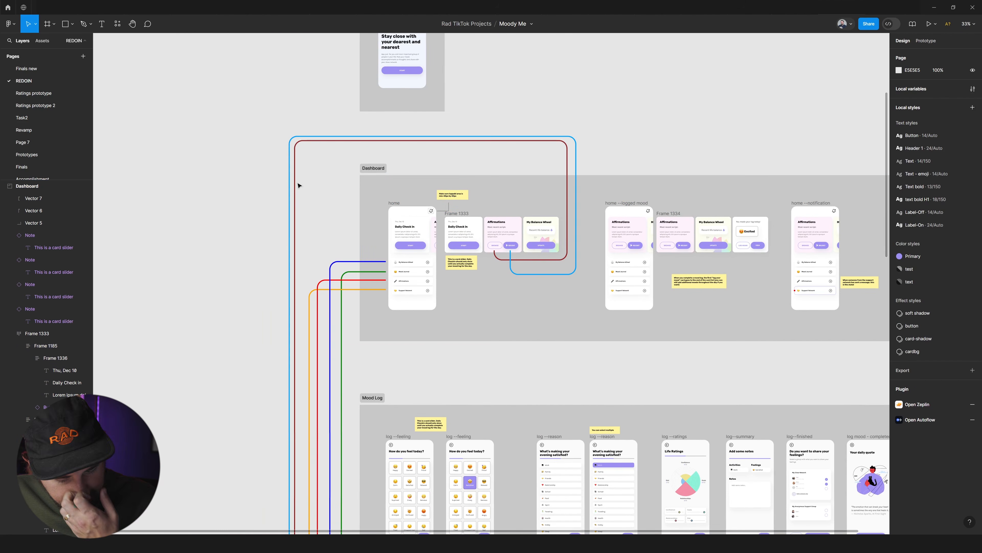
{"action": "left_click", "coordinate": [368, 171]}
{"action": "left_click", "coordinate": [384, 194]}
Mark the Mood Log section as ready for dev.
{"action": "scroll", "coordinate": [376, 213], "scroll_direction": "down", "scroll_amount": 5}
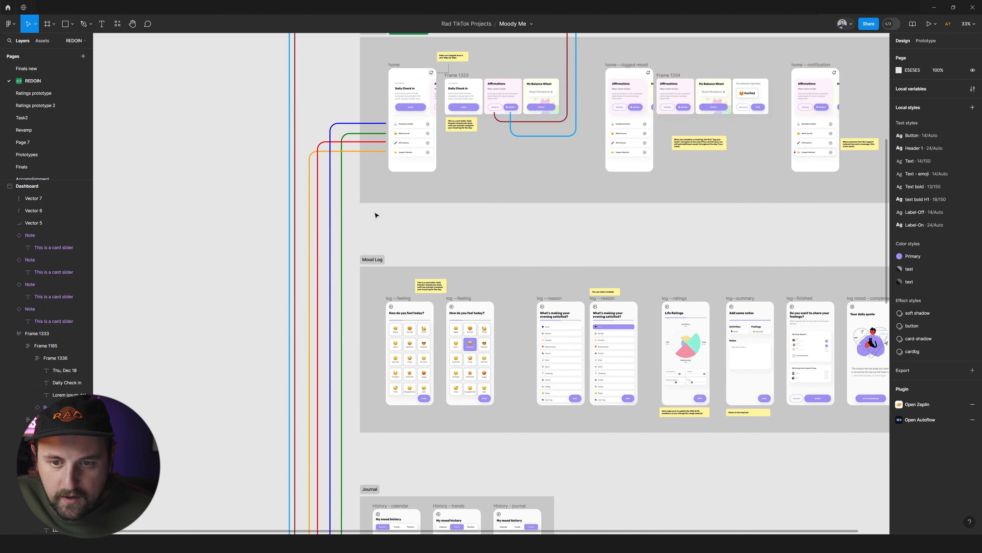
{"action": "left_click", "coordinate": [381, 259]}
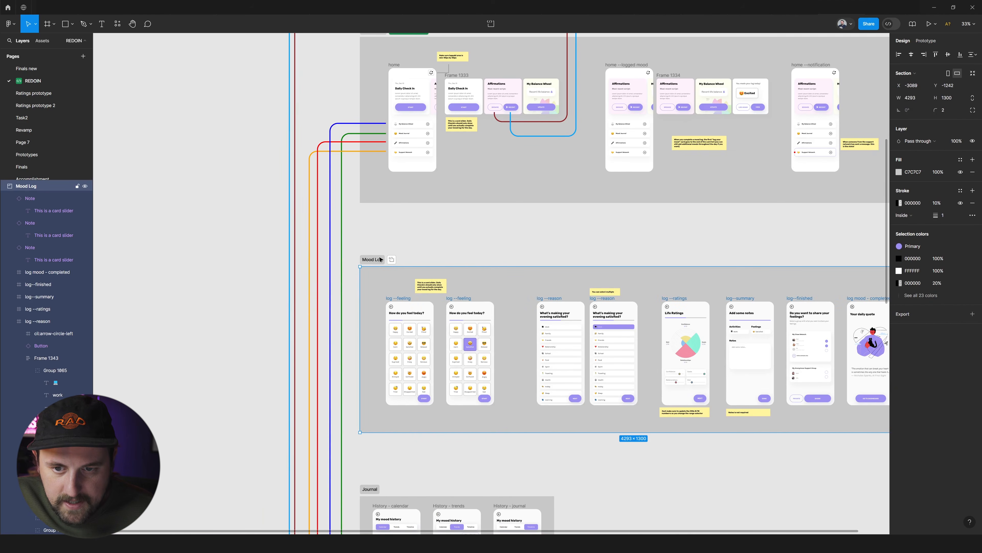
{"action": "left_click", "coordinate": [392, 260]}
{"action": "scroll", "coordinate": [400, 263], "scroll_direction": "down", "scroll_amount": 6}
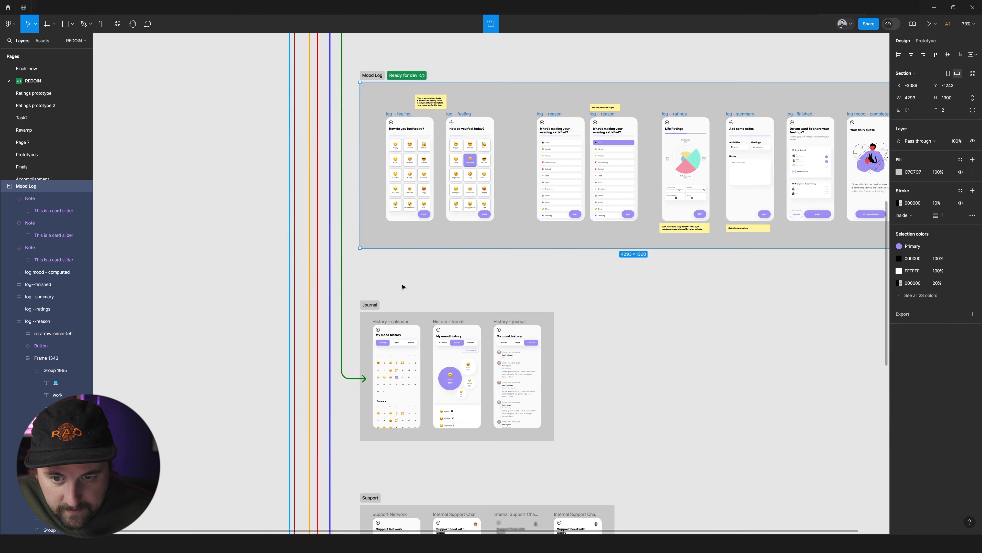
{"action": "left_click", "coordinate": [393, 324]}
{"action": "left_click_drag", "start_coordinate": [393, 324], "coordinate": [596, 324]}
{"action": "right_click", "coordinate": [603, 329]}
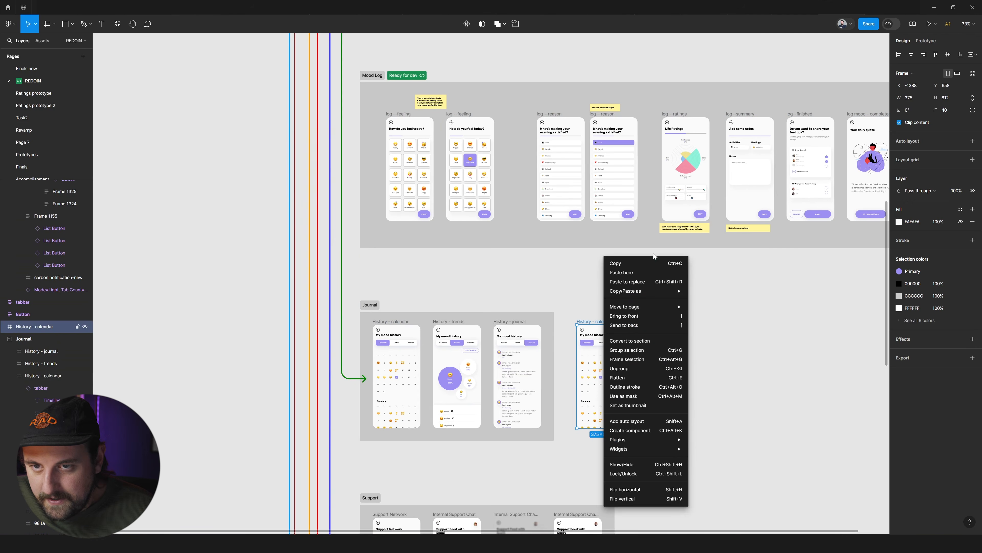
{"action": "left_click", "coordinate": [526, 30]}
{"action": "key", "text": "ctrl+z"}
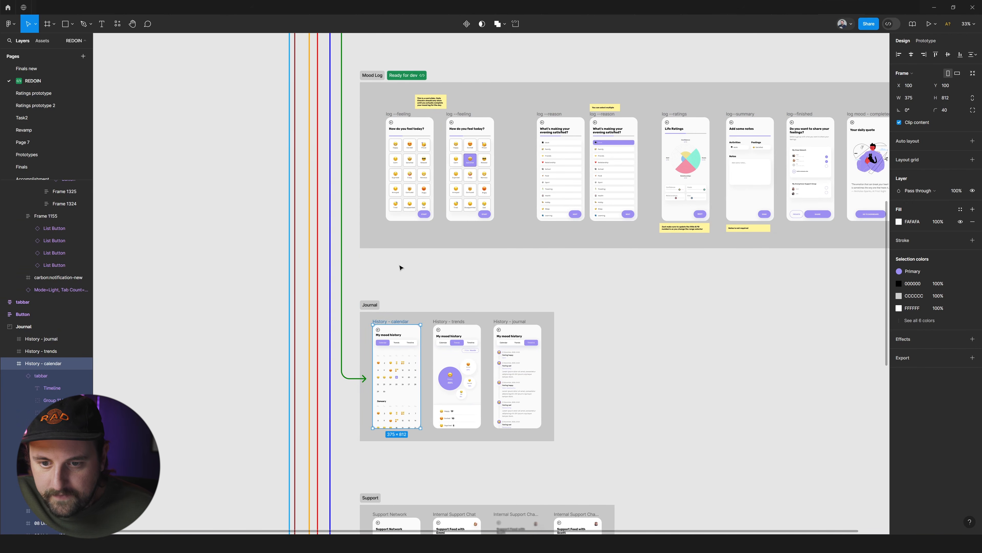
Place a copy of the Journal's History - calendar frame on the empty canvas to the right of the Journal section.
{"action": "left_click_drag", "start_coordinate": [395, 323], "coordinate": [612, 320]}
{"action": "key", "text": "shift+2"}
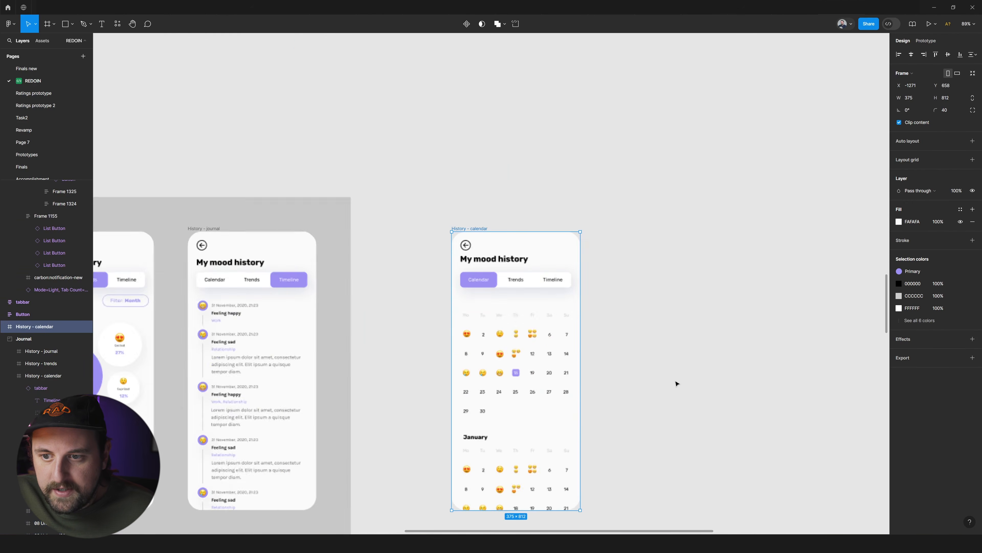
{"action": "scroll", "coordinate": [502, 187], "scroll_direction": "down", "scroll_amount": 3}
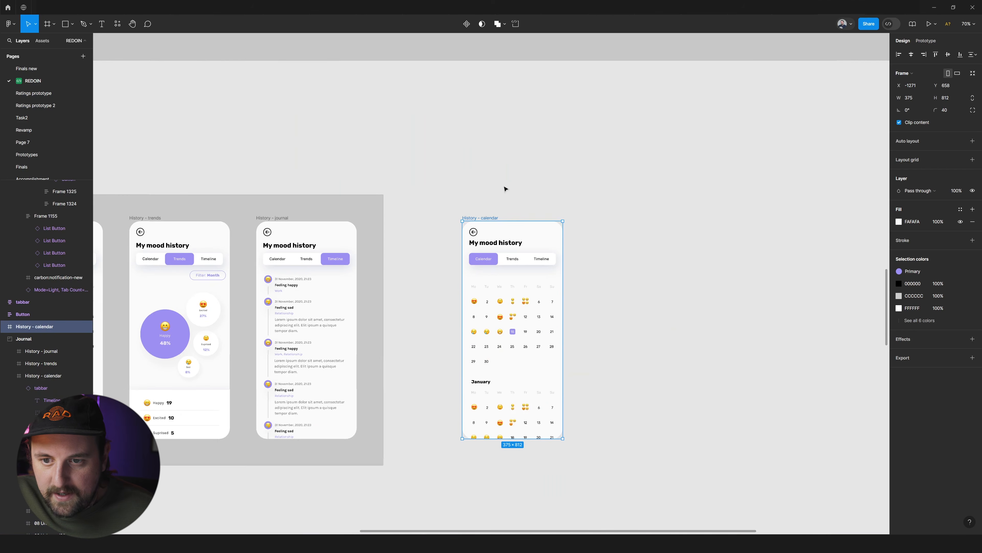
Try marking the copied History - calendar frame as ready for dev and remove that mark again.
{"action": "left_click", "coordinate": [516, 23]}
{"action": "left_click", "coordinate": [566, 169]}
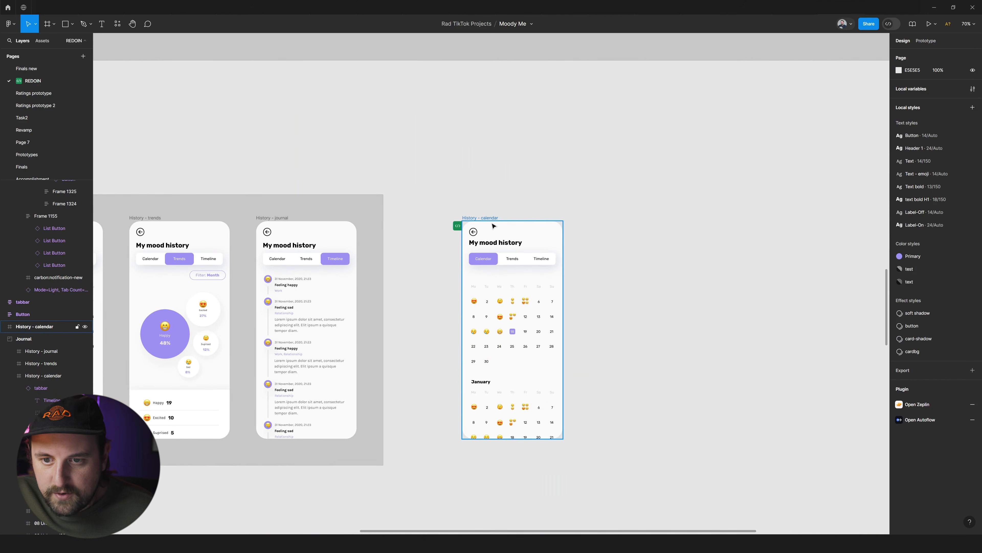
{"action": "scroll", "coordinate": [493, 221], "scroll_direction": "up", "scroll_amount": 5}
{"action": "left_click", "coordinate": [456, 219]}
{"action": "scroll", "coordinate": [451, 218], "scroll_direction": "down", "scroll_amount": 5}
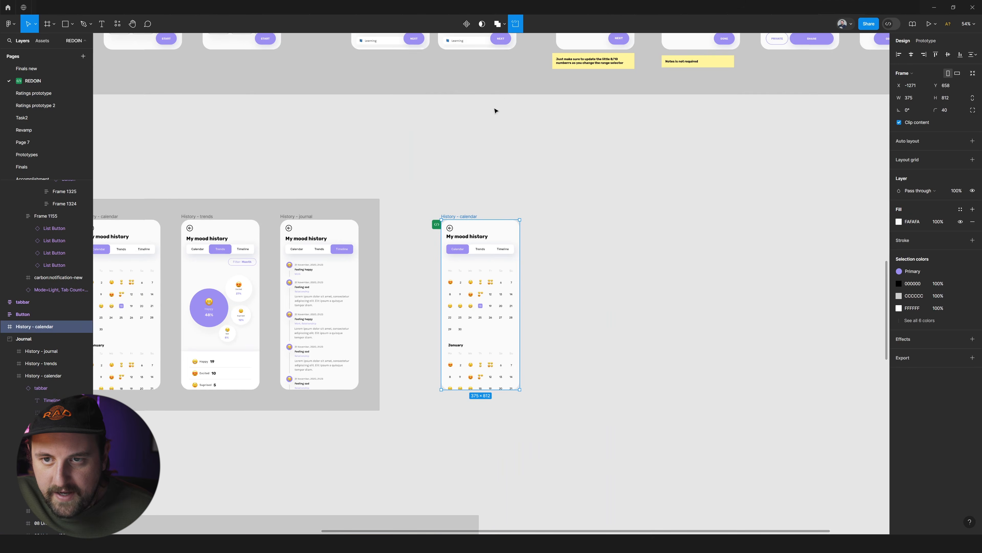
{"action": "scroll", "coordinate": [541, 192], "scroll_direction": "left", "scroll_amount": 1}
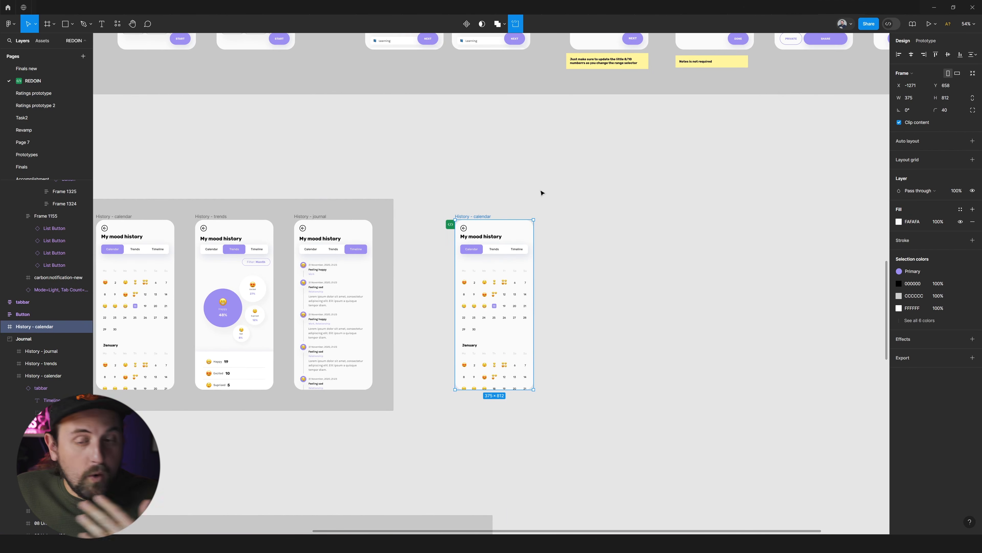
{"action": "left_click", "coordinate": [518, 28]}
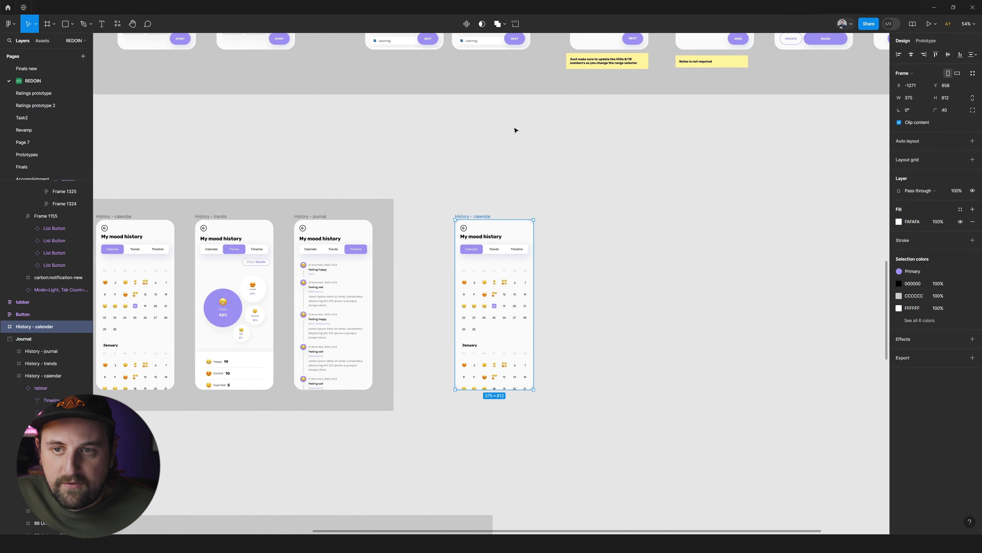
{"action": "scroll", "coordinate": [507, 139], "scroll_direction": "down", "scroll_amount": 3}
{"action": "scroll", "coordinate": [499, 167], "scroll_direction": "left", "scroll_amount": 3}
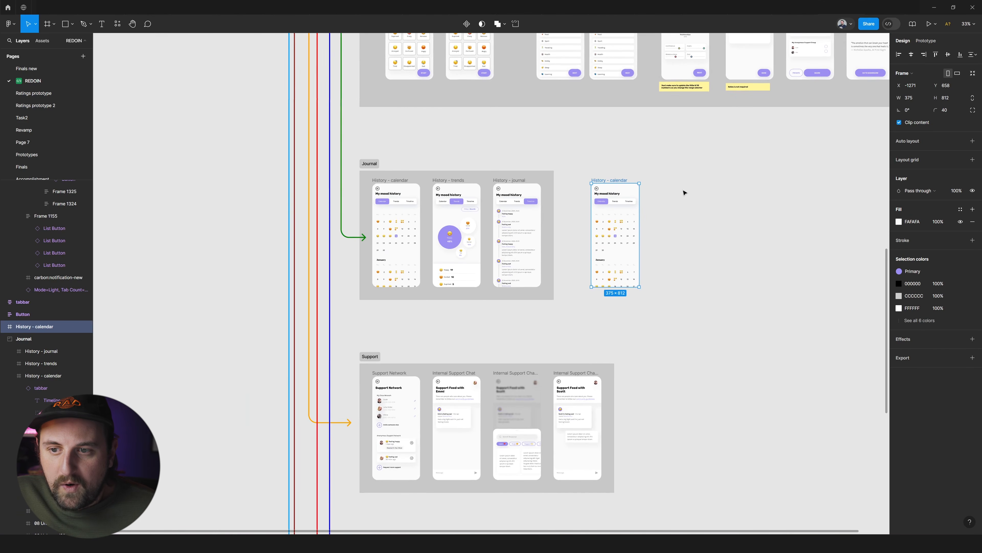
{"action": "key", "text": "Escape"}
Mark the Journal section as ready for dev.
{"action": "scroll", "coordinate": [532, 165], "scroll_direction": "up", "scroll_amount": 3}
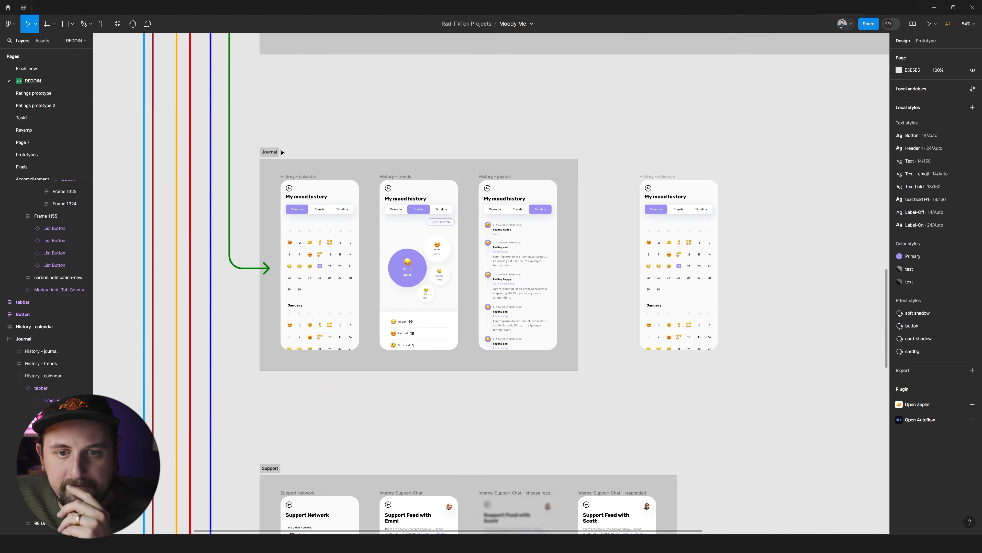
{"action": "left_click", "coordinate": [276, 154]}
{"action": "left_click", "coordinate": [285, 152]}
{"action": "left_click", "coordinate": [669, 177]}
{"action": "left_click", "coordinate": [748, 187]}
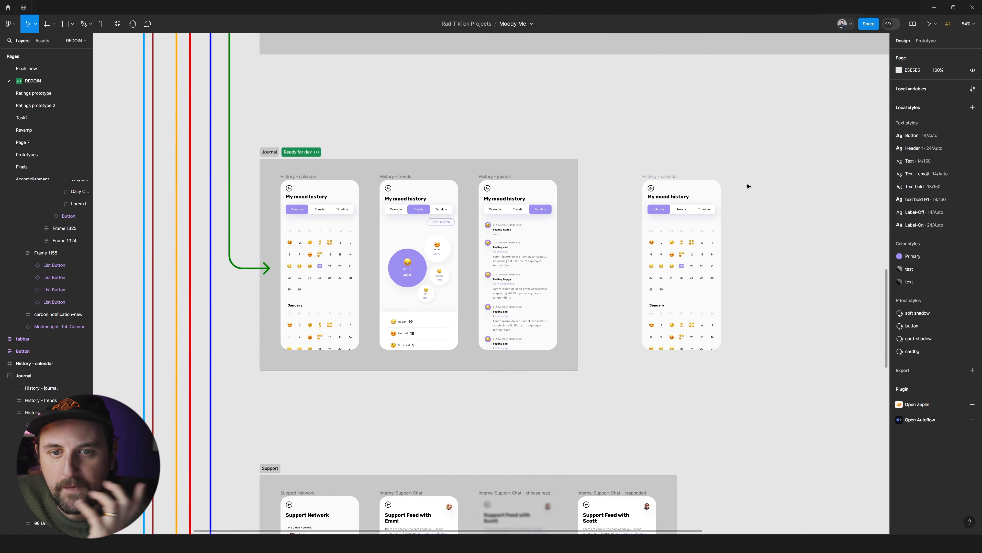
{"action": "scroll", "coordinate": [739, 193], "scroll_direction": "right", "scroll_amount": 3}
{"action": "scroll", "coordinate": [712, 210], "scroll_direction": "right", "scroll_amount": 1}
{"action": "left_click", "coordinate": [608, 177]}
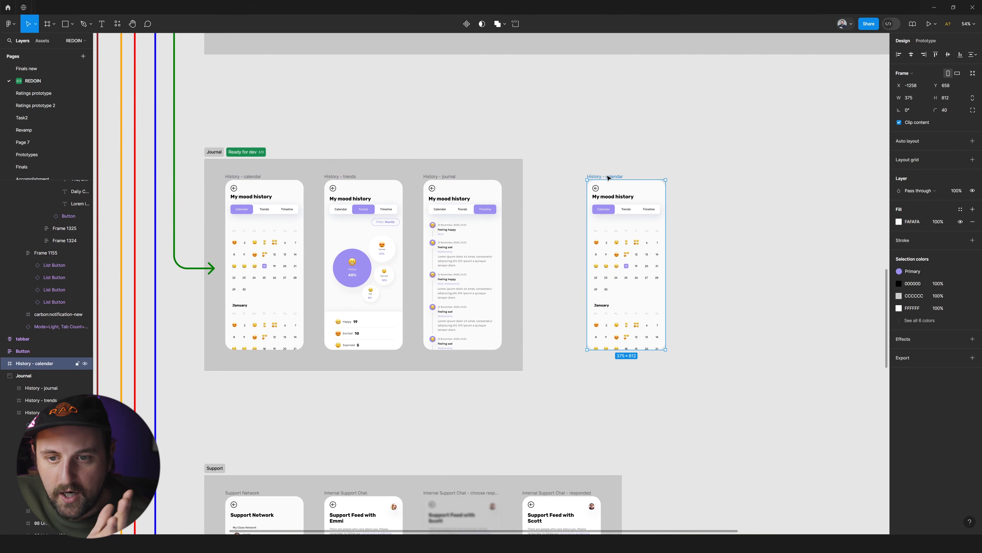
{"action": "left_click_drag", "start_coordinate": [608, 177], "coordinate": [608, 177]}
{"action": "scroll", "coordinate": [598, 180], "scroll_direction": "right", "scroll_amount": 2}
{"action": "scroll", "coordinate": [597, 180], "scroll_direction": "right", "scroll_amount": 2}
{"action": "mouse_move", "coordinate": [595, 215]}
{"action": "left_mouse_down"}
{"action": "mouse_move", "coordinate": [581, 215]}
{"action": "mouse_move", "coordinate": [608, 214]}
{"action": "left_mouse_up"}
{"action": "key", "text": "ctrl+z"}
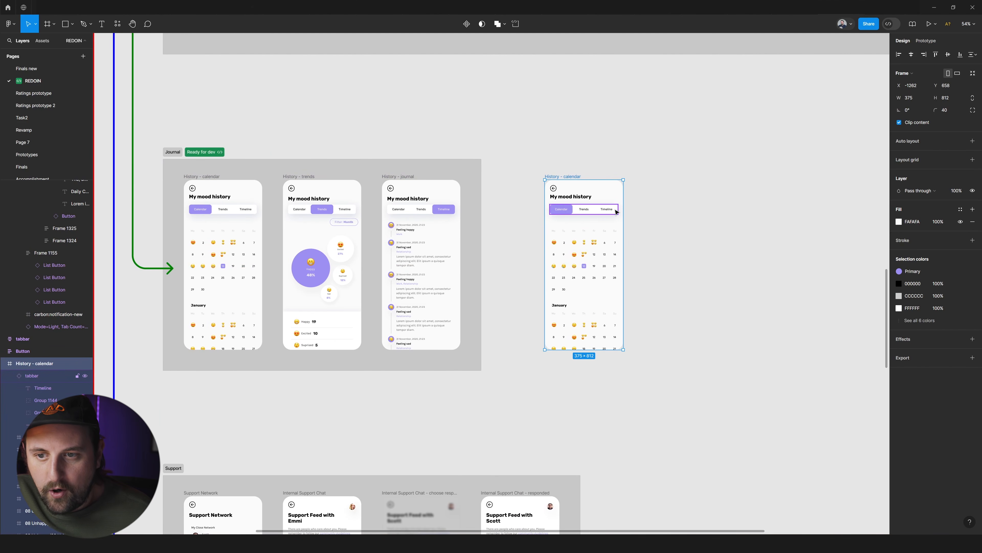
{"action": "left_click", "coordinate": [608, 224]}
{"action": "double_click", "coordinate": [586, 257]}
{"action": "left_click", "coordinate": [660, 235]}
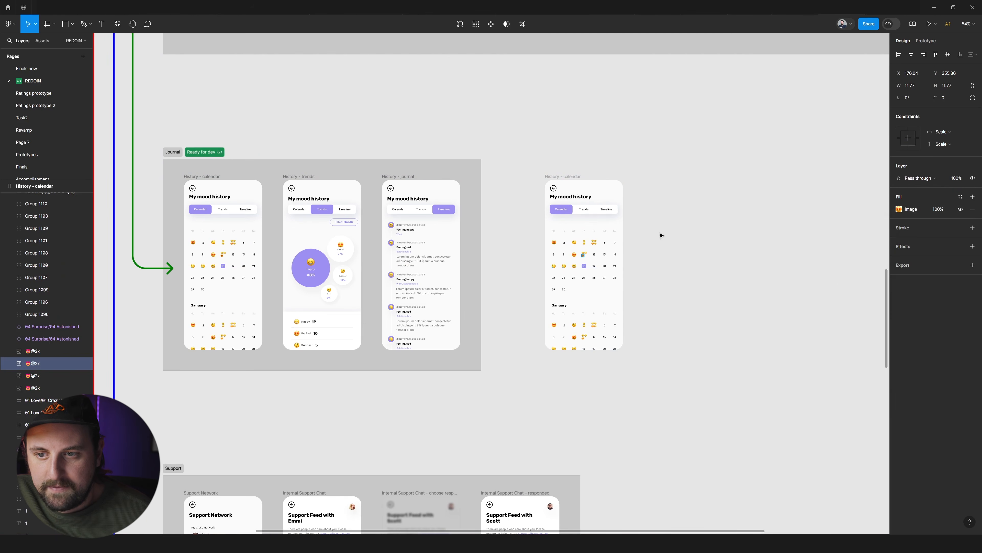
Move the copied History - calendar frame outside the Journal section to X -1229, Y 675.
{"action": "scroll", "coordinate": [674, 235], "scroll_direction": "right", "scroll_amount": 1}
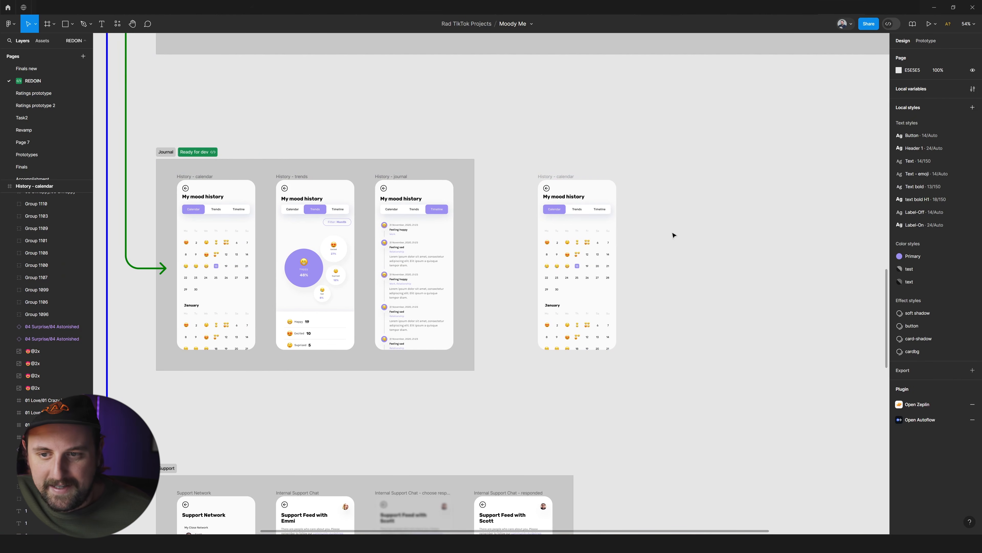
{"action": "scroll", "coordinate": [641, 222], "scroll_direction": "right", "scroll_amount": 3}
{"action": "left_click_drag", "start_coordinate": [523, 177], "coordinate": [530, 181]}
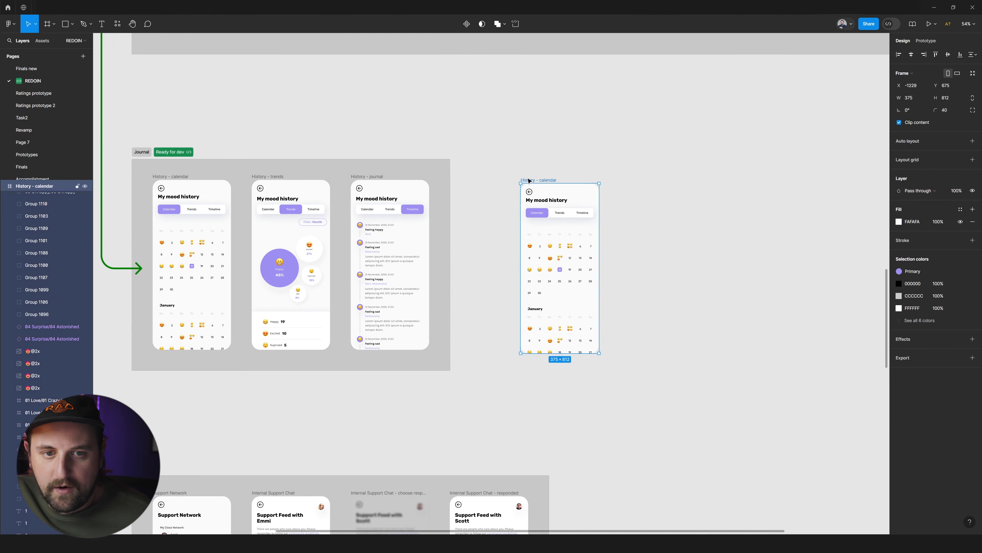
Compare the Journal section's ready-for-dev status with the standalone History - calendar copy beside it.
{"action": "scroll", "coordinate": [529, 180], "scroll_direction": "left", "scroll_amount": 5}
{"action": "left_click", "coordinate": [336, 153]}
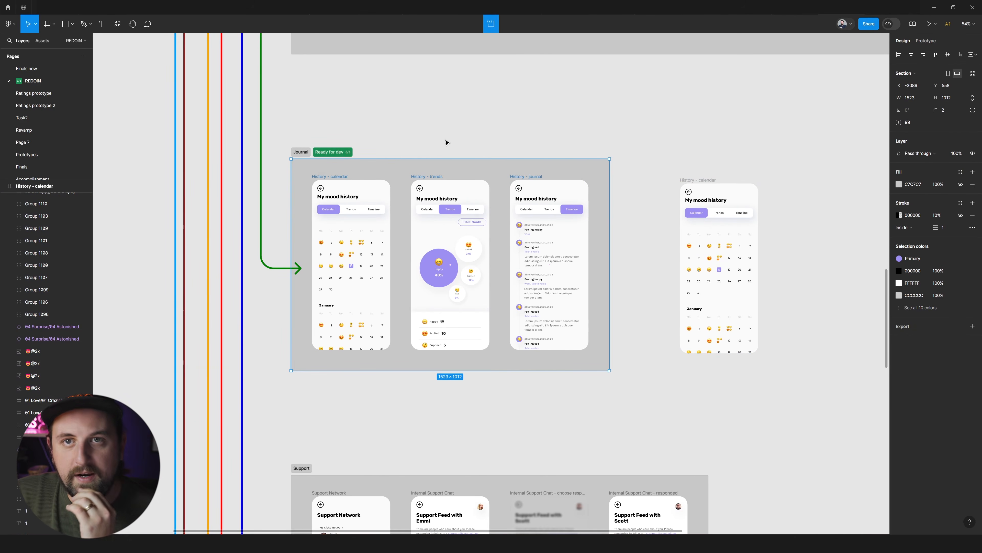
{"action": "scroll", "coordinate": [665, 149], "scroll_direction": "right", "scroll_amount": 3}
{"action": "left_click", "coordinate": [619, 180]}
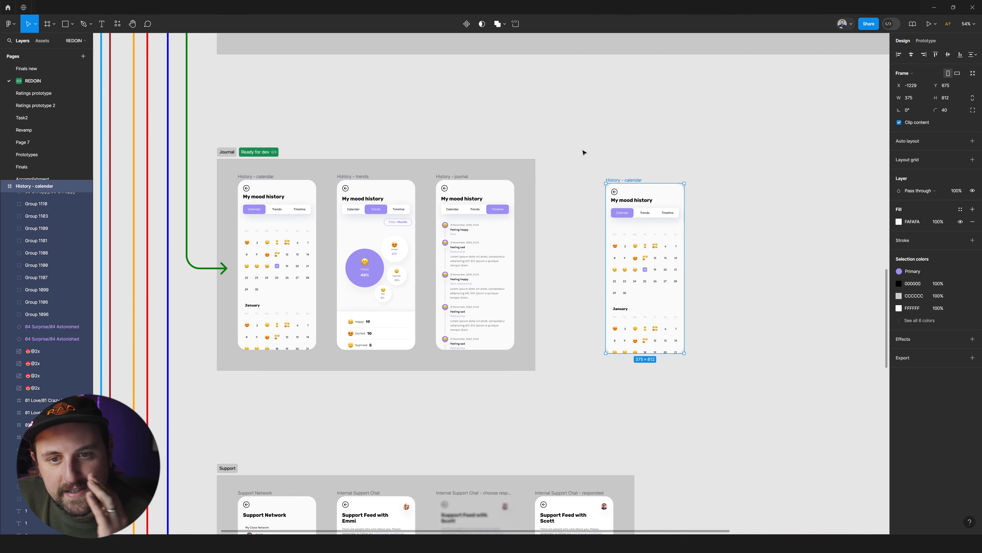
Move the standalone History - calendar frame closer to the Journal section and level with the frames inside it.
{"action": "scroll", "coordinate": [583, 151], "scroll_direction": "right", "scroll_amount": 1}
{"action": "left_click_drag", "start_coordinate": [598, 182], "coordinate": [578, 179]}
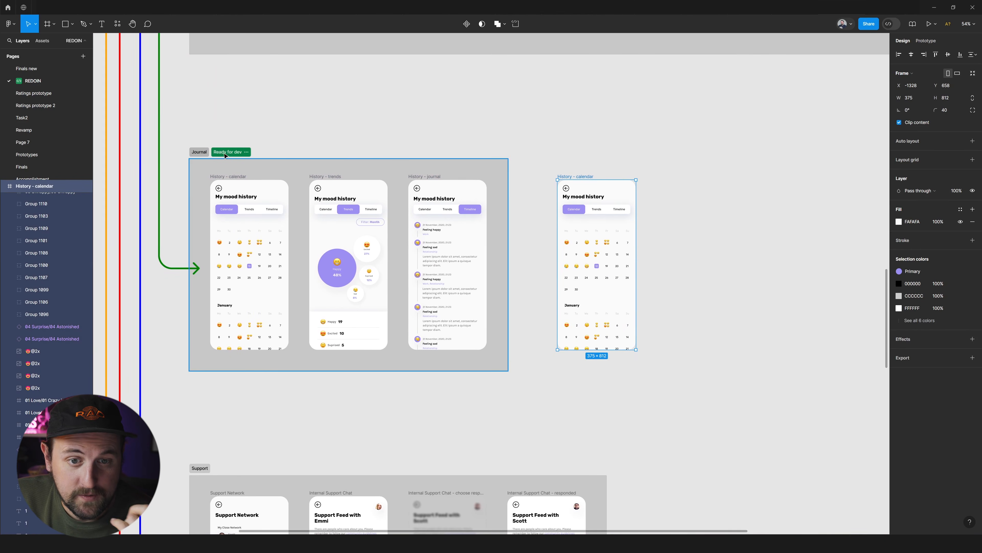
{"action": "scroll", "coordinate": [357, 158], "scroll_direction": "right", "scroll_amount": 10}
{"action": "scroll", "coordinate": [464, 140], "scroll_direction": "left", "scroll_amount": 12}
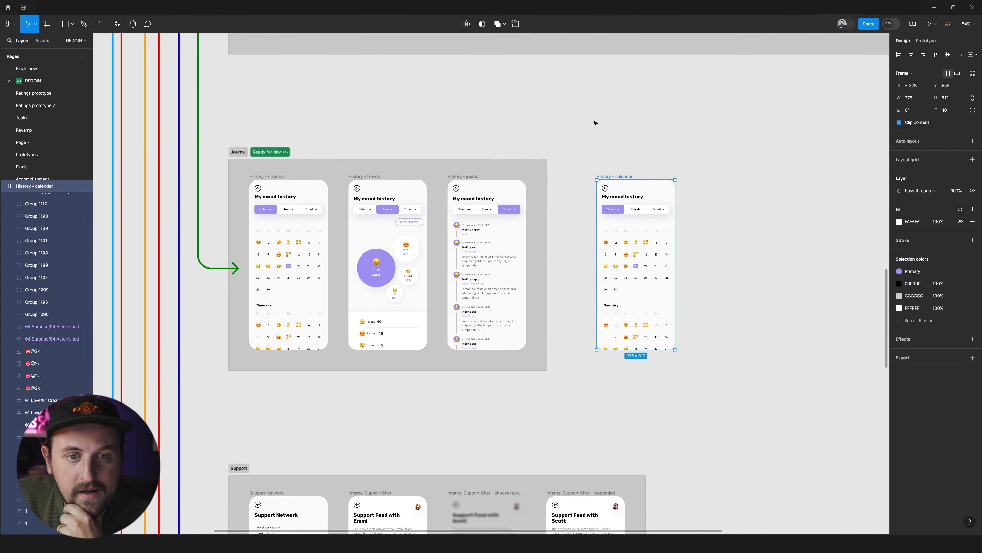
{"action": "left_click_drag", "start_coordinate": [651, 235], "coordinate": [654, 223]}
{"action": "left_click", "coordinate": [739, 193]}
Examine the Journal section's ready-for-dev status options and its difference from the standalone History - calendar frame.
{"action": "scroll", "coordinate": [743, 198], "scroll_direction": "right", "scroll_amount": 3}
{"action": "scroll", "coordinate": [744, 200], "scroll_direction": "right", "scroll_amount": 3}
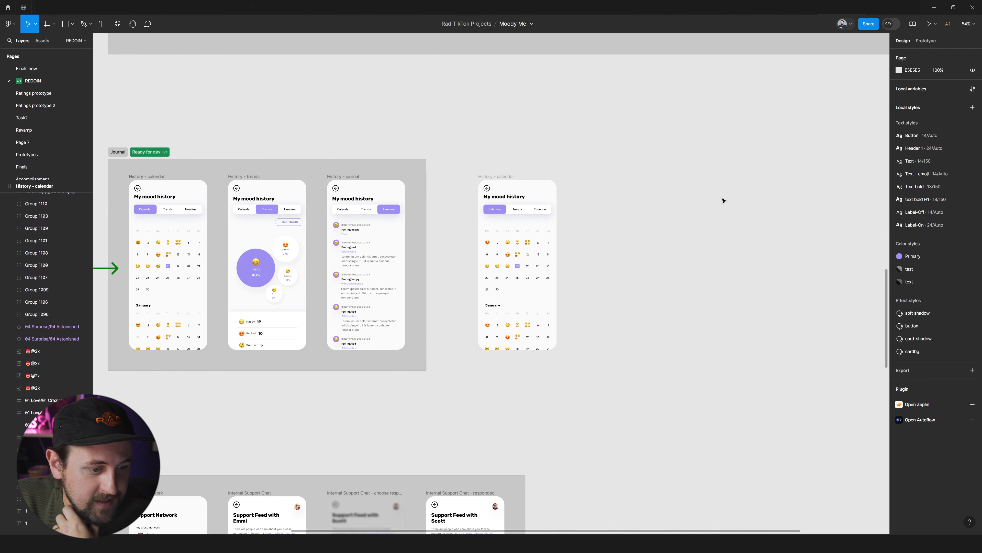
{"action": "scroll", "coordinate": [673, 197], "scroll_direction": "left", "scroll_amount": 4}
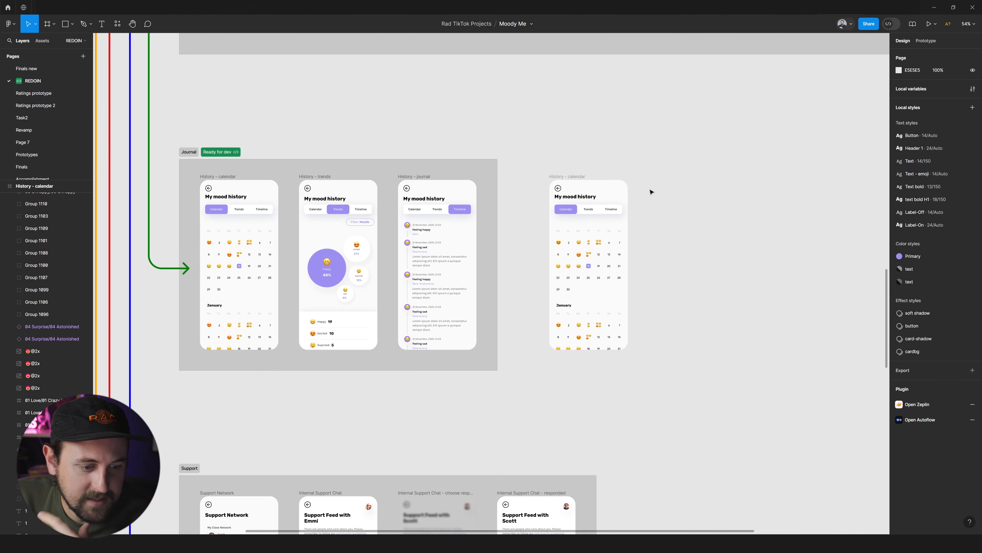
{"action": "scroll", "coordinate": [555, 164], "scroll_direction": "left", "scroll_amount": 1}
{"action": "scroll", "coordinate": [628, 150], "scroll_direction": "left", "scroll_amount": 5}
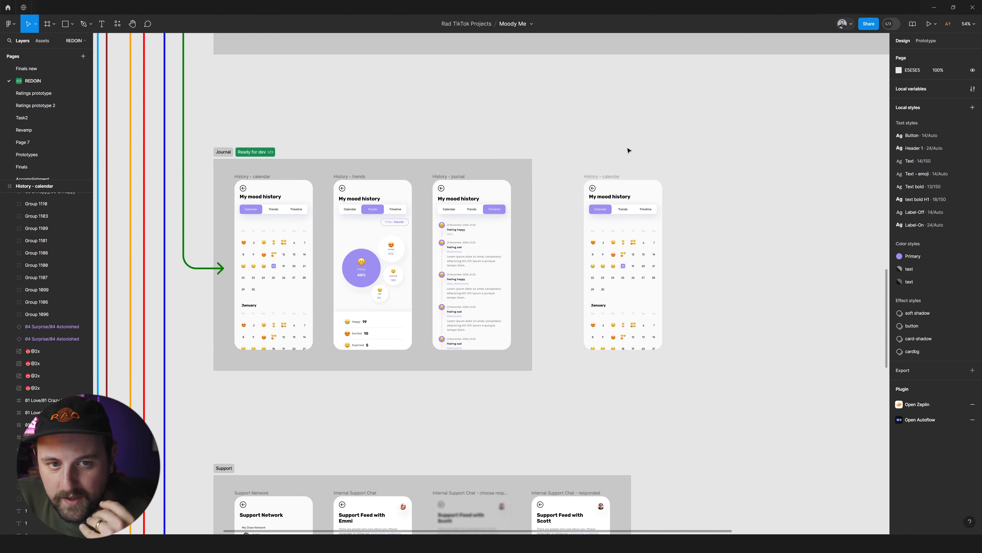
{"action": "scroll", "coordinate": [628, 150], "scroll_direction": "right", "scroll_amount": 7}
{"action": "left_click", "coordinate": [200, 152]}
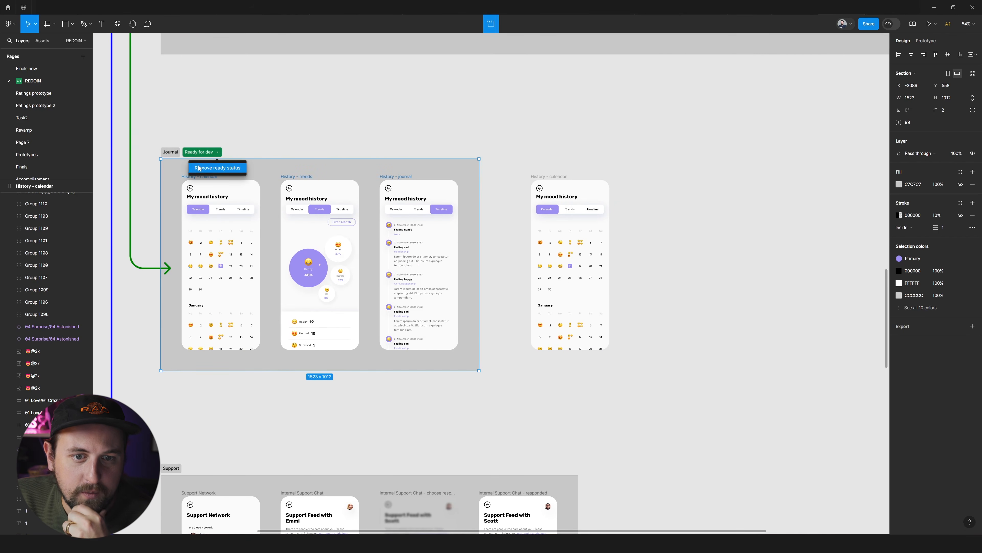
{"action": "scroll", "coordinate": [258, 156], "scroll_direction": "left", "scroll_amount": 1}
{"action": "scroll", "coordinate": [557, 174], "scroll_direction": "left", "scroll_amount": 1}
{"action": "left_click", "coordinate": [455, 141]}
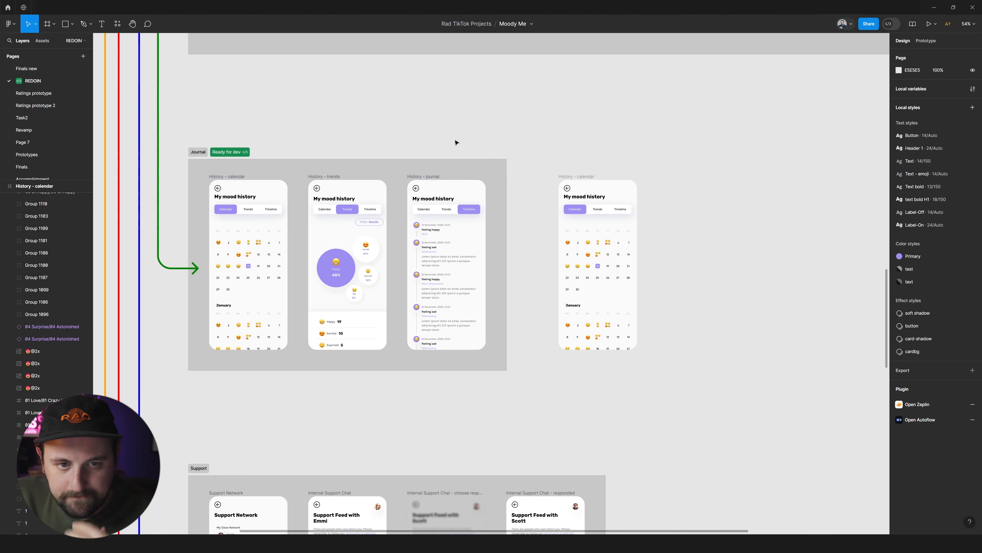
Move the standalone History - calendar frame from the REDOIN page onto a new page.
{"action": "scroll", "coordinate": [438, 143], "scroll_direction": "down", "scroll_amount": 7}
{"action": "scroll", "coordinate": [438, 142], "scroll_direction": "up", "scroll_amount": 5}
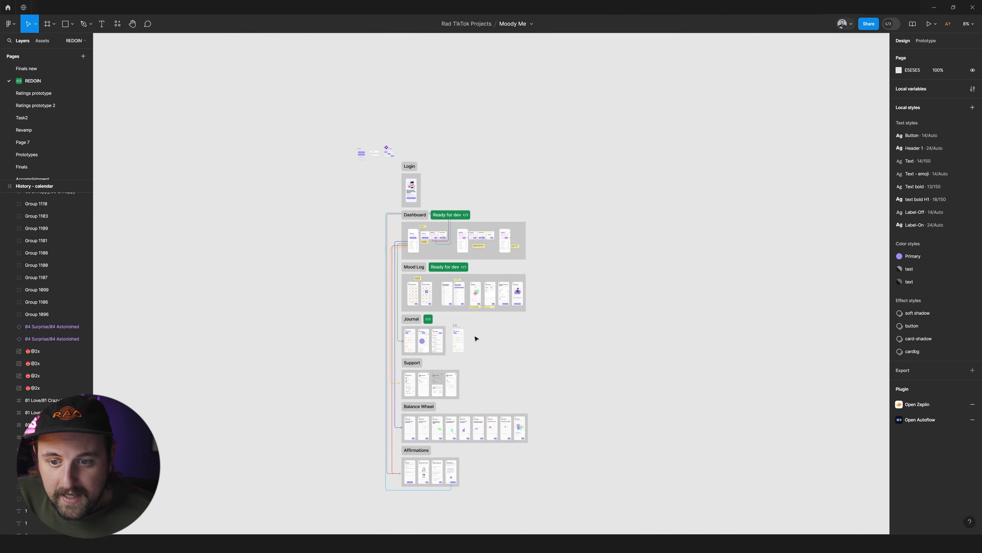
{"action": "left_click", "coordinate": [460, 326]}
{"action": "key", "text": "Delete"}
{"action": "scroll", "coordinate": [595, 338], "scroll_direction": "down", "scroll_amount": 1}
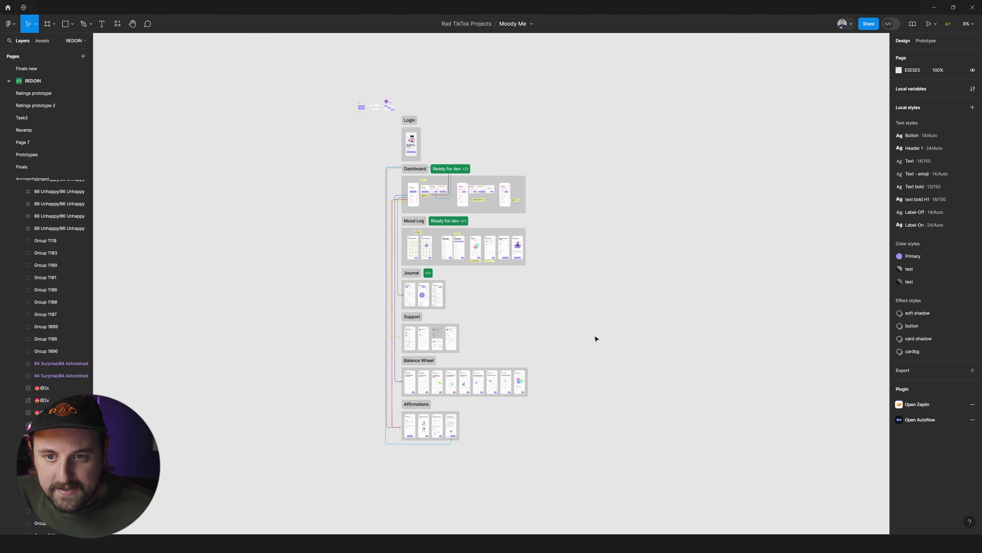
{"action": "scroll", "coordinate": [525, 344], "scroll_direction": "up", "scroll_amount": 1}
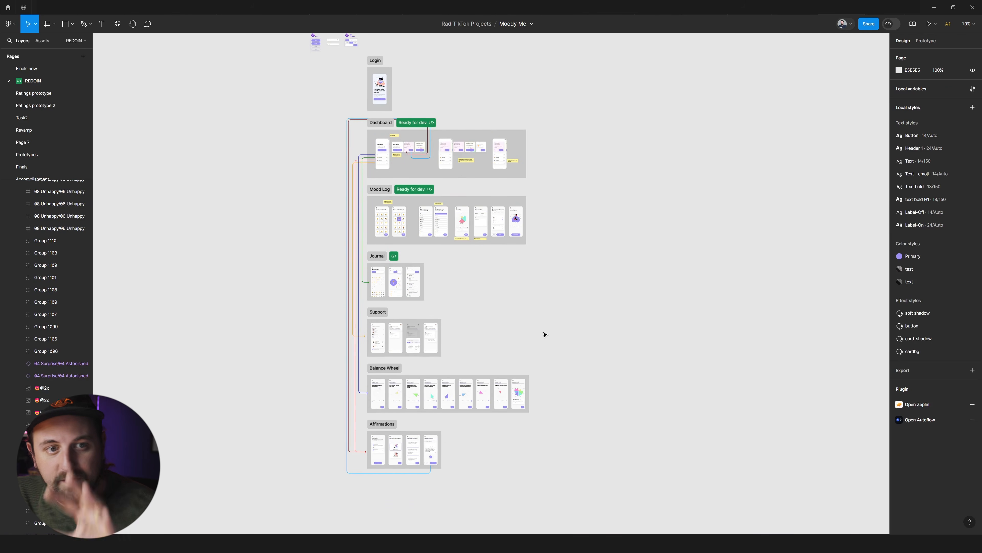
{"action": "left_click", "coordinate": [83, 57]}
{"action": "left_click", "coordinate": [281, 143]}
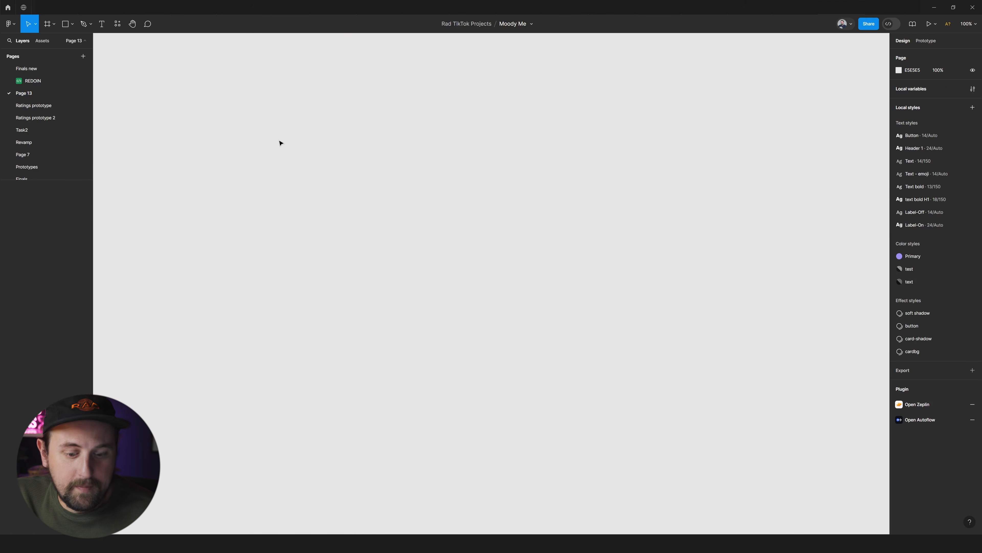
{"action": "key", "text": "ctrl+v"}
Rename the new page as wip.
{"action": "double_click", "coordinate": [37, 92]}
{"action": "type", "text": "wik"}
{"action": "key", "text": "BackSpace"}
{"action": "type", "text": "p"}
{"action": "key", "text": "Return"}
{"action": "scroll", "coordinate": [316, 143], "scroll_direction": "down", "scroll_amount": 3}
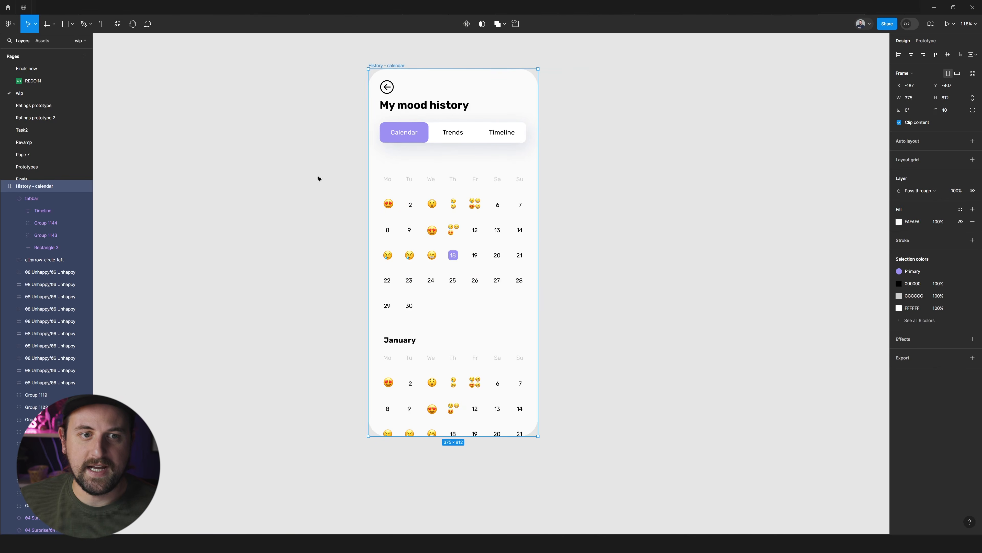
{"action": "scroll", "coordinate": [323, 180], "scroll_direction": "down", "scroll_amount": 3}
Copy the Dashboard section from the REDOIN page onto the wip page.
{"action": "left_click", "coordinate": [37, 81]}
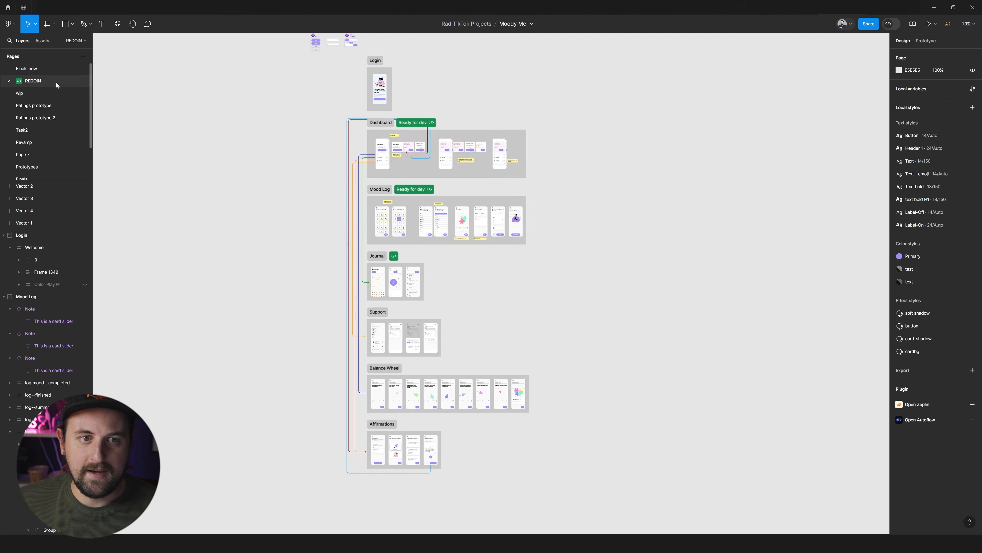
{"action": "left_click", "coordinate": [41, 90]}
{"action": "left_click", "coordinate": [45, 82]}
{"action": "left_click", "coordinate": [381, 122]}
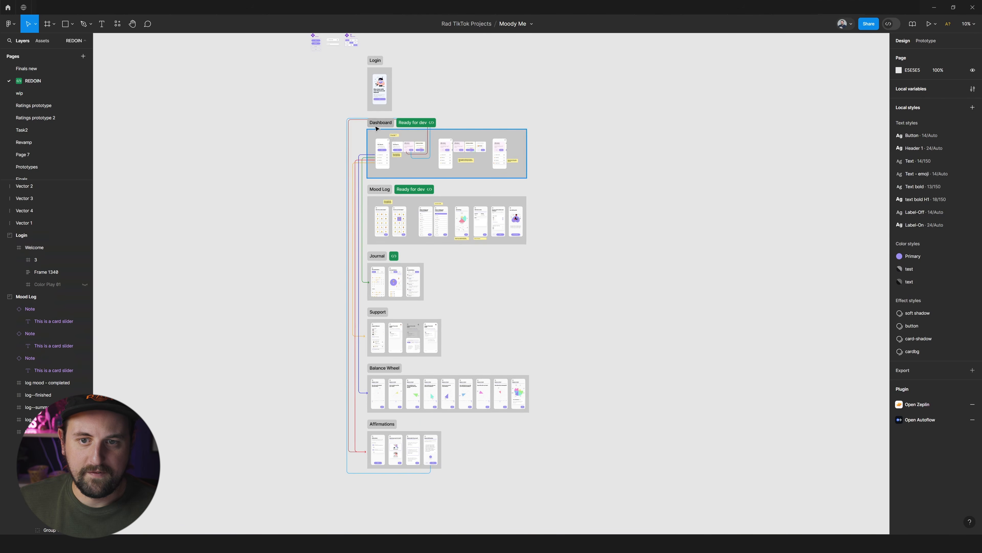
{"action": "left_click", "coordinate": [46, 92]}
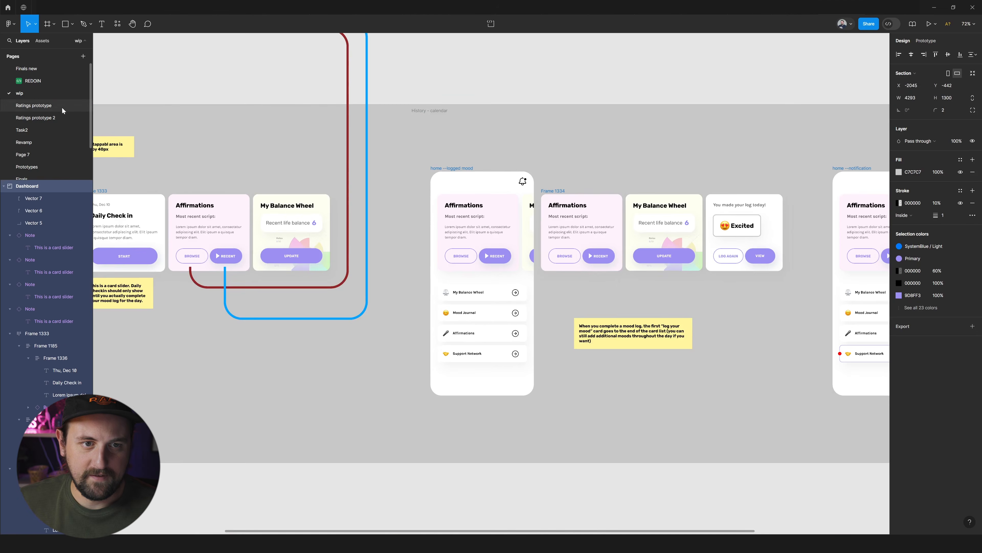
{"action": "left_click", "coordinate": [220, 82]}
Try marking the wip page's Dashboard section as ready for dev, check its page badge, and remove the mark again.
{"action": "scroll", "coordinate": [230, 85], "scroll_direction": "left", "scroll_amount": 6}
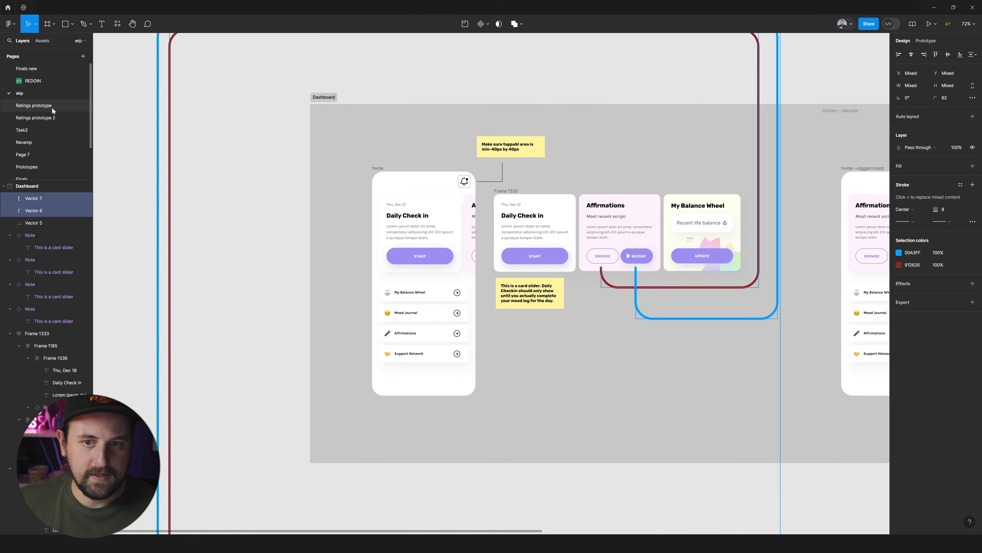
{"action": "left_click", "coordinate": [324, 97]}
{"action": "left_click", "coordinate": [346, 99]}
{"action": "left_click", "coordinate": [28, 103]}
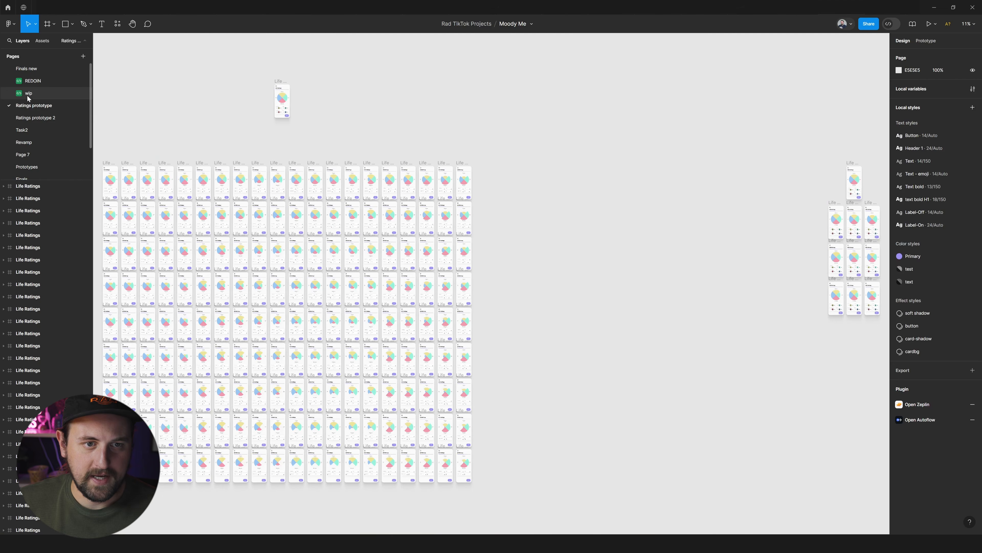
{"action": "left_click", "coordinate": [28, 96]}
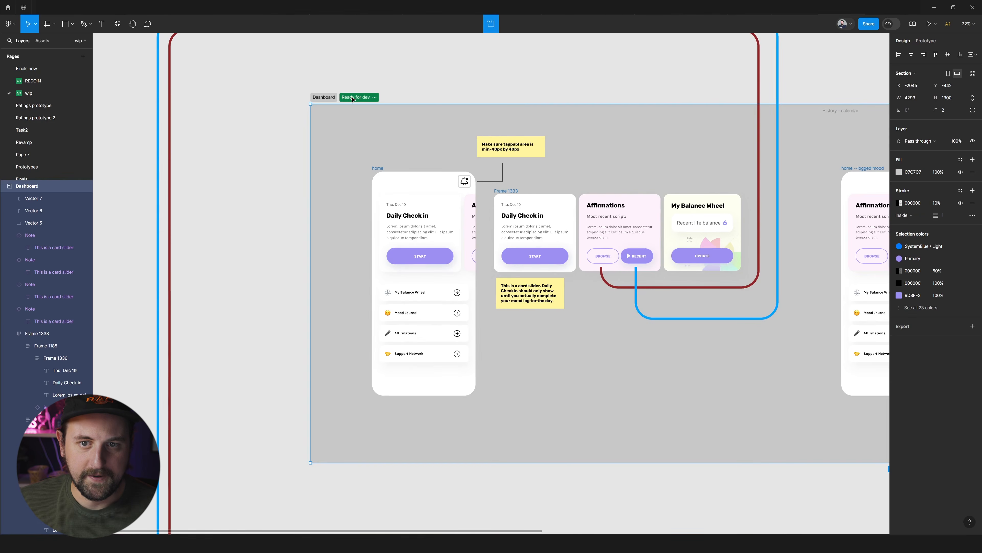
{"action": "scroll", "coordinate": [385, 89], "scroll_direction": "down", "scroll_amount": 3}
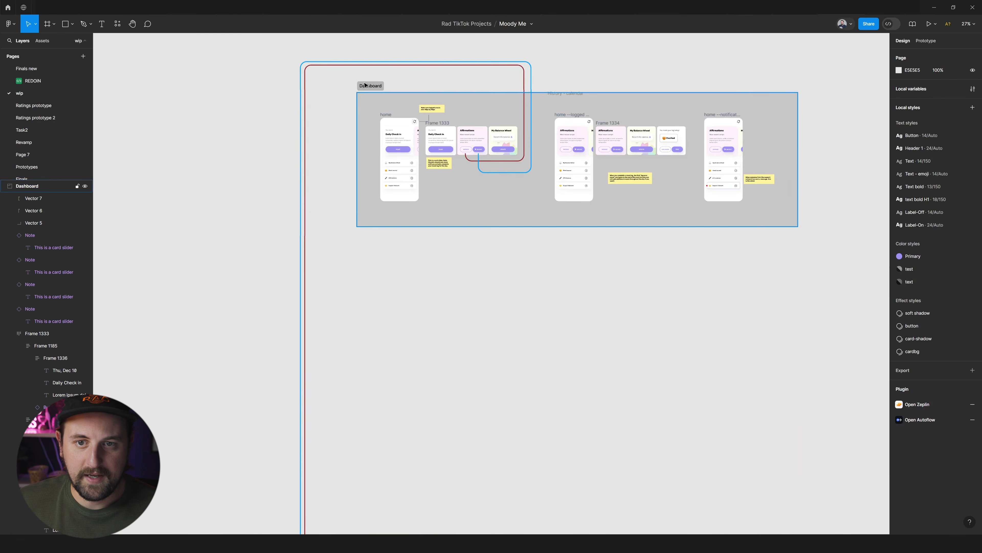
Compare the Dashboard copy on the wip page with the sections on the REDOIN page.
{"action": "scroll", "coordinate": [380, 85], "scroll_direction": "down", "scroll_amount": 5}
{"action": "scroll", "coordinate": [491, 74], "scroll_direction": "up", "scroll_amount": 5}
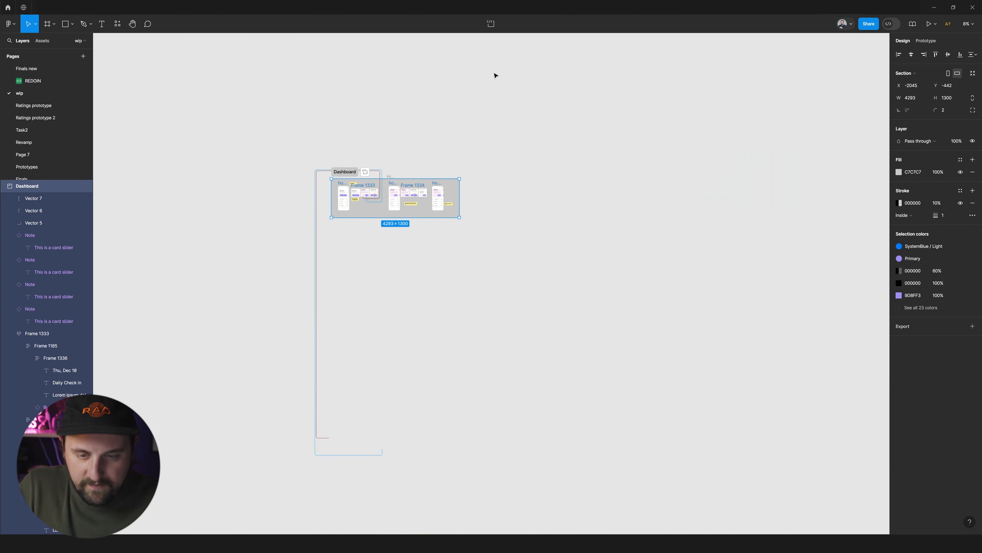
{"action": "scroll", "coordinate": [475, 141], "scroll_direction": "up", "scroll_amount": 2}
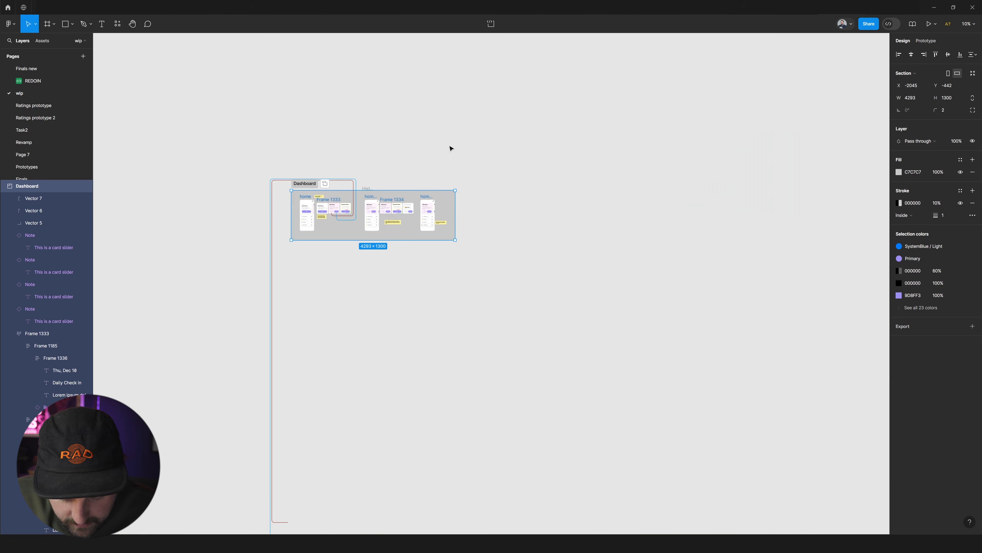
{"action": "scroll", "coordinate": [452, 149], "scroll_direction": "left", "scroll_amount": 2}
{"action": "left_click", "coordinate": [358, 222]}
{"action": "scroll", "coordinate": [386, 204], "scroll_direction": "up", "scroll_amount": 6}
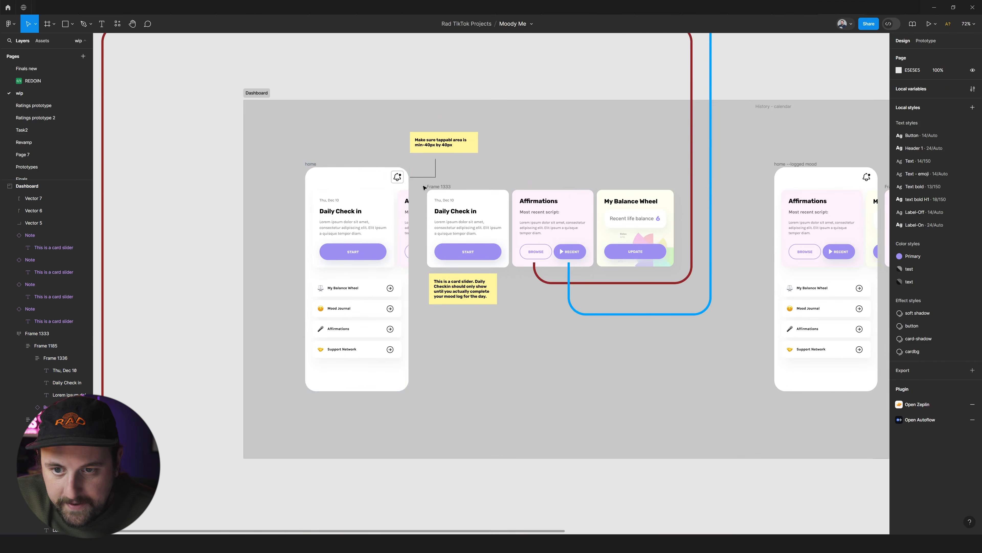
{"action": "scroll", "coordinate": [362, 167], "scroll_direction": "up", "scroll_amount": 3}
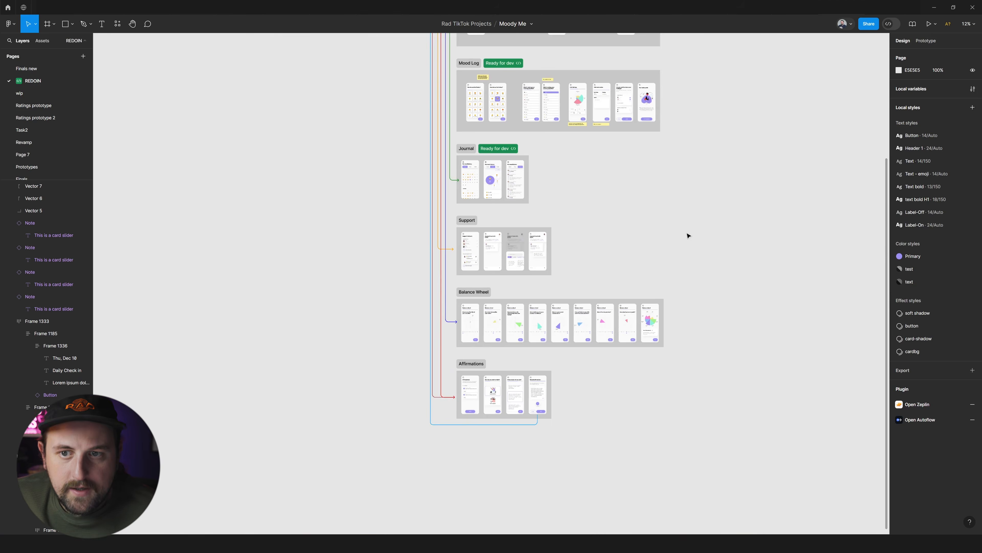
{"action": "scroll", "coordinate": [687, 235], "scroll_direction": "up", "scroll_amount": 5}
{"action": "scroll", "coordinate": [684, 237], "scroll_direction": "right", "scroll_amount": 2}
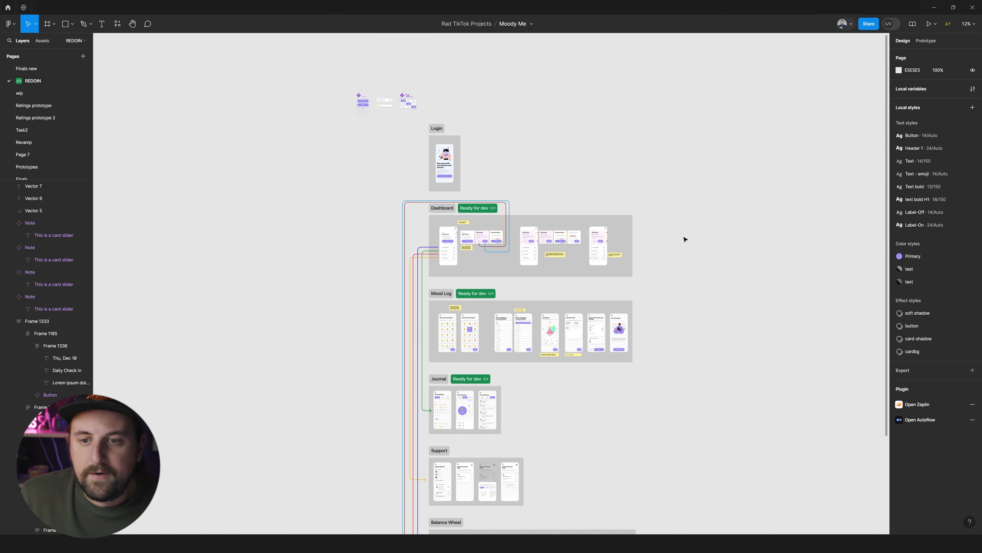
{"action": "scroll", "coordinate": [500, 176], "scroll_direction": "up", "scroll_amount": 3}
{"action": "scroll", "coordinate": [524, 165], "scroll_direction": "up", "scroll_amount": 4}
{"action": "scroll", "coordinate": [526, 123], "scroll_direction": "up", "scroll_amount": 2}
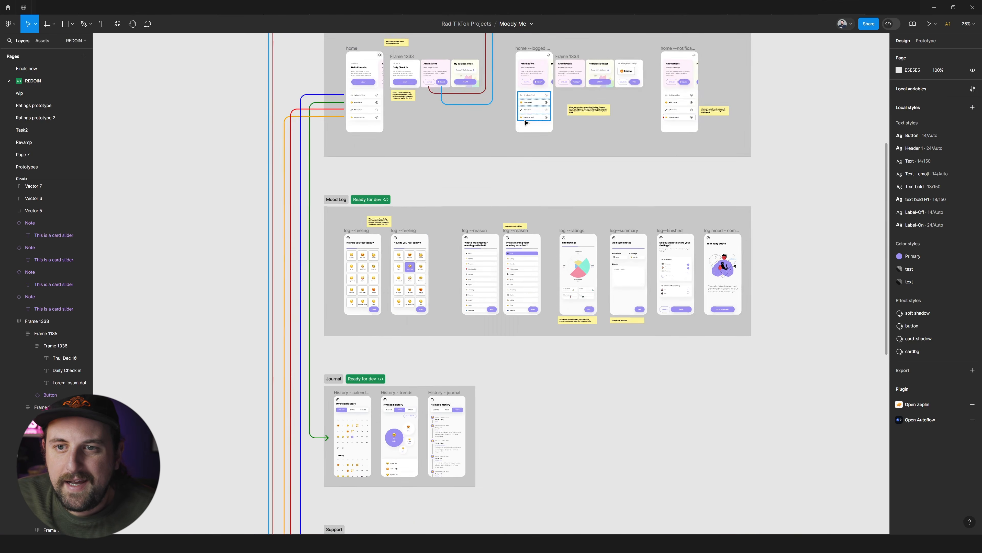
{"action": "scroll", "coordinate": [526, 123], "scroll_direction": "up", "scroll_amount": 3}
View the REDOIN page and its ready-for-development list in Dev Mode, and return to design mode.
{"action": "left_click", "coordinate": [893, 24]}
{"action": "scroll", "coordinate": [650, 89], "scroll_direction": "up", "scroll_amount": 3}
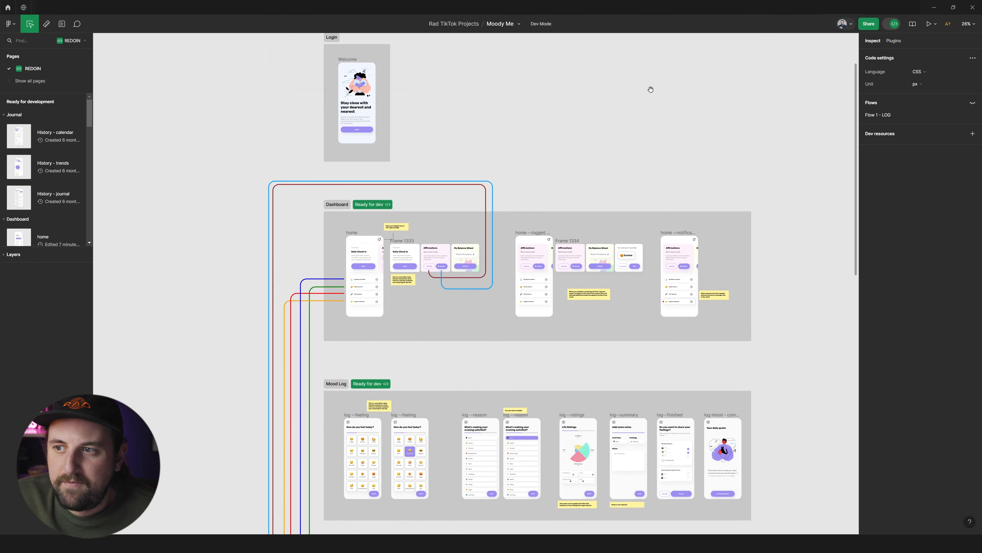
{"action": "scroll", "coordinate": [685, 170], "scroll_direction": "left", "scroll_amount": 3}
{"action": "scroll", "coordinate": [790, 158], "scroll_direction": "up", "scroll_amount": 4}
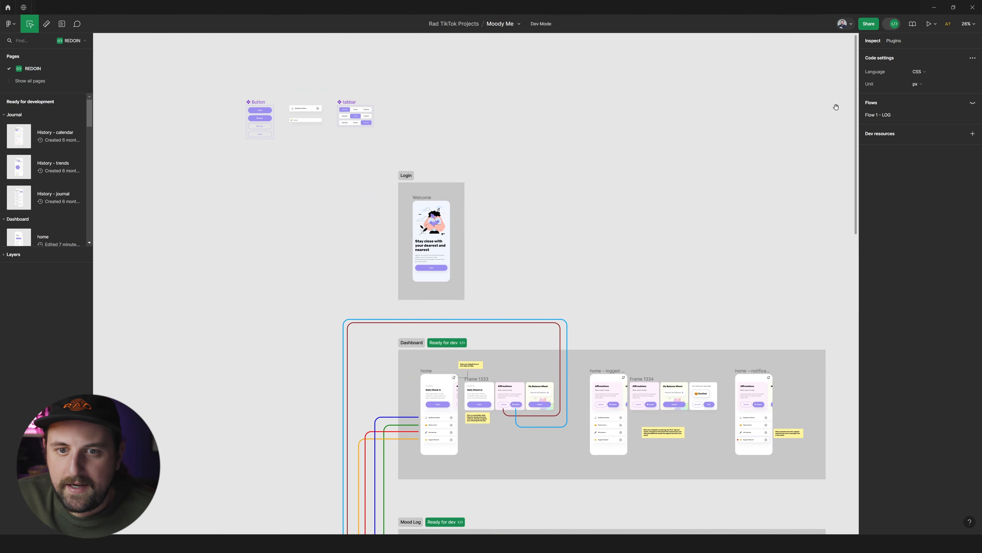
{"action": "scroll", "coordinate": [615, 108], "scroll_direction": "down", "scroll_amount": 3}
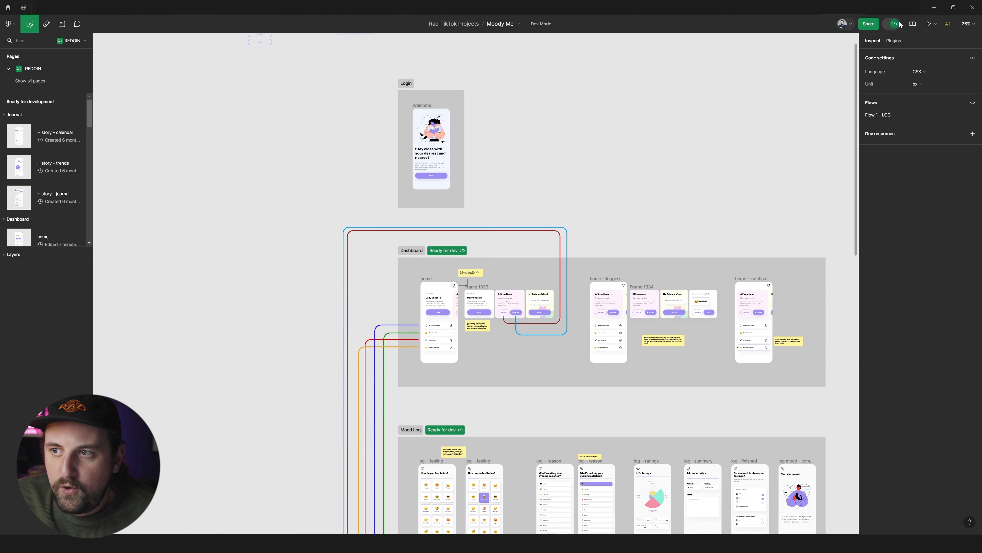
{"action": "left_click", "coordinate": [900, 25]}
Examine the Dashboard, Mood Log and Journal sections and the coloured flow arrows connecting them.
{"action": "scroll", "coordinate": [686, 160], "scroll_direction": "right", "scroll_amount": 5}
{"action": "scroll", "coordinate": [681, 170], "scroll_direction": "down", "scroll_amount": 2}
{"action": "scroll", "coordinate": [681, 171], "scroll_direction": "right", "scroll_amount": 1}
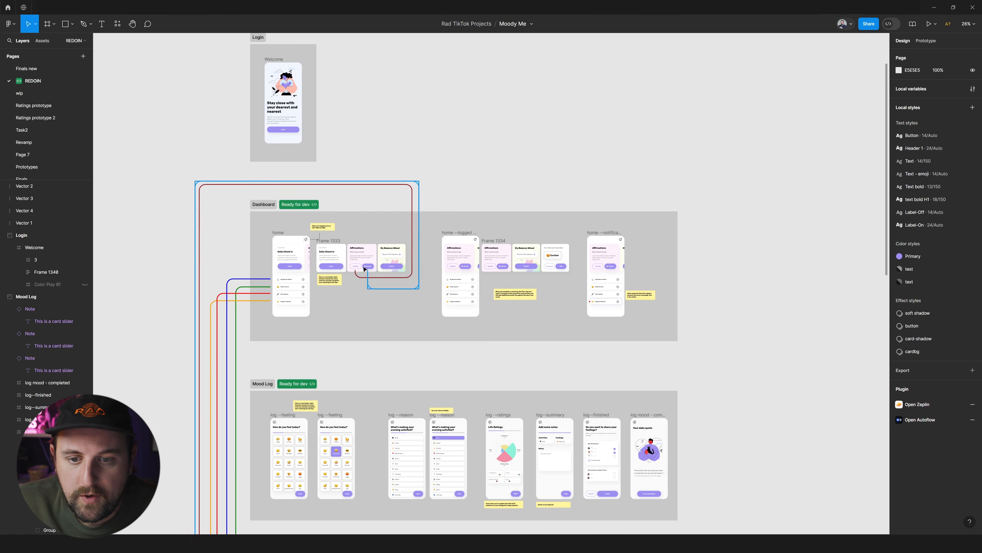
{"action": "scroll", "coordinate": [461, 286], "scroll_direction": "down", "scroll_amount": 5}
{"action": "scroll", "coordinate": [335, 203], "scroll_direction": "left", "scroll_amount": 2}
{"action": "scroll", "coordinate": [461, 200], "scroll_direction": "up", "scroll_amount": 3}
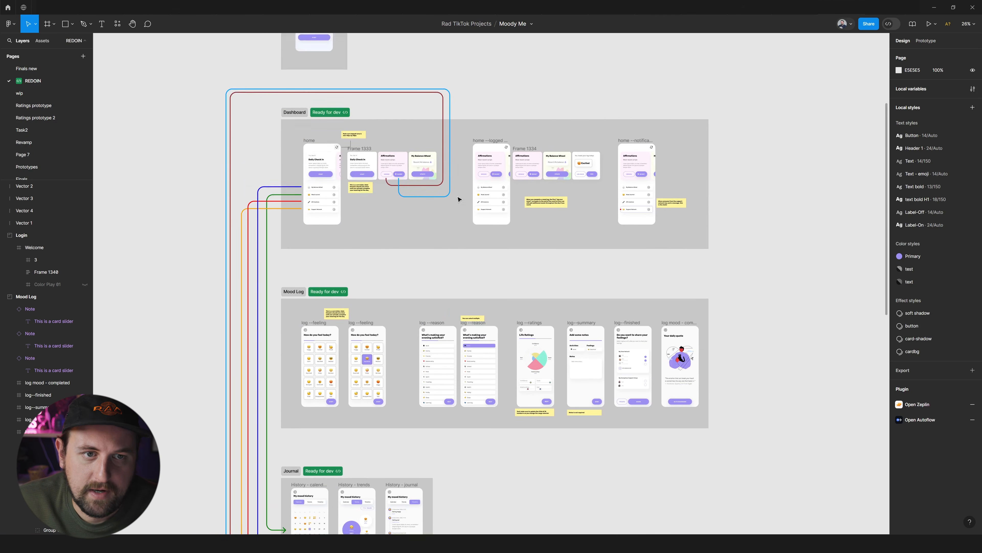
{"action": "scroll", "coordinate": [471, 209], "scroll_direction": "left", "scroll_amount": 1}
Open the Anchor Customization file from the Core Product project and examine its Anchors and Highlights sections.
{"action": "left_click", "coordinate": [7, 7]}
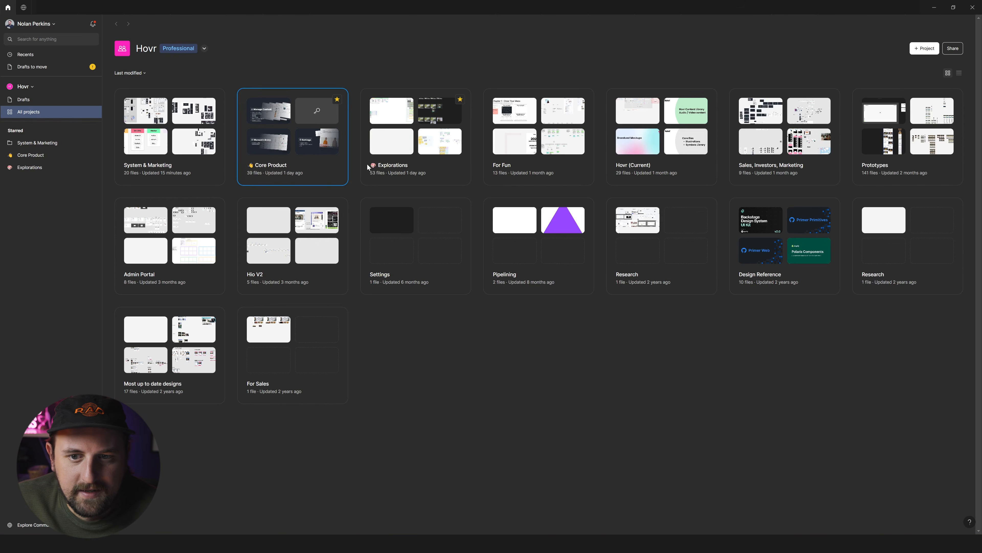
{"action": "left_click", "coordinate": [338, 161]}
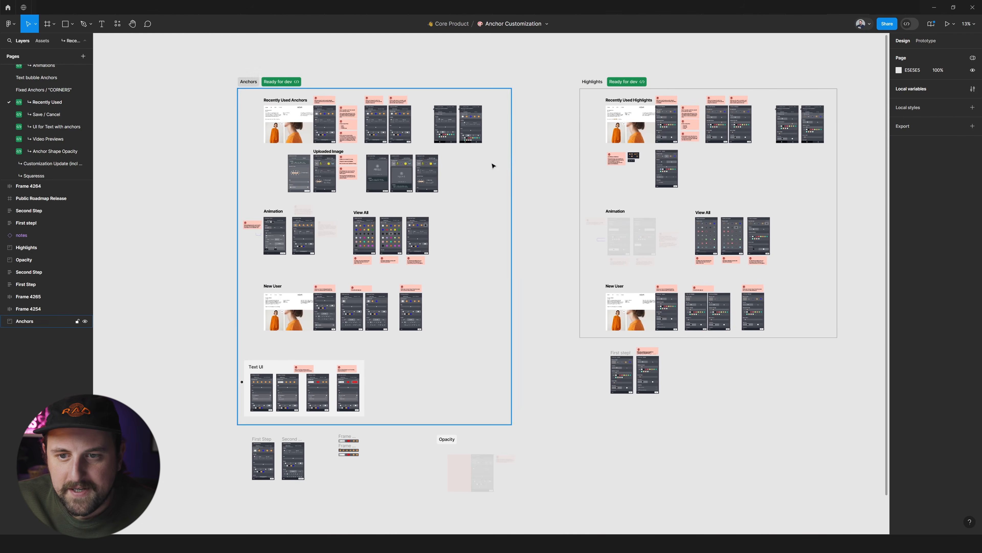
{"action": "scroll", "coordinate": [281, 98], "scroll_direction": "up", "scroll_amount": 5}
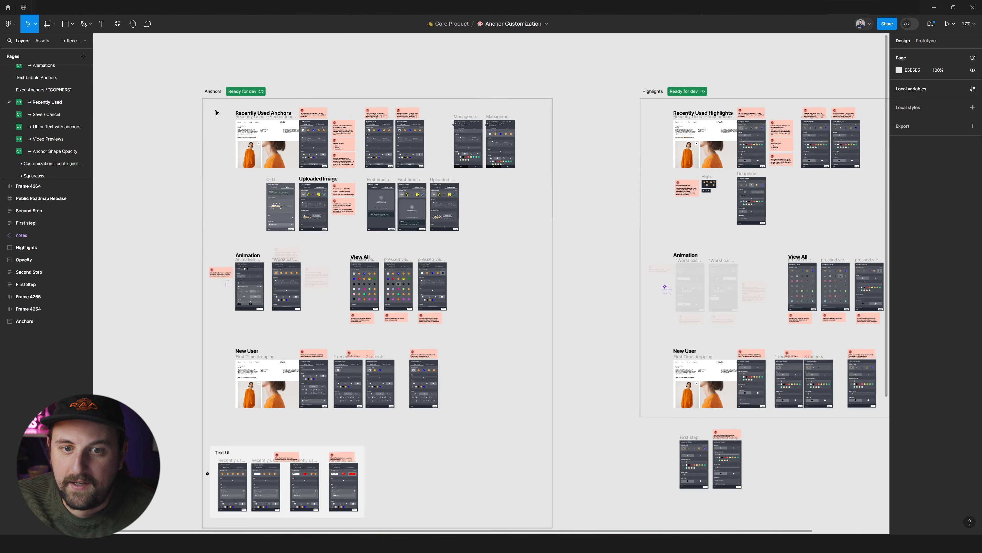
{"action": "scroll", "coordinate": [259, 79], "scroll_direction": "up", "scroll_amount": 3}
{"action": "scroll", "coordinate": [218, 76], "scroll_direction": "down", "scroll_amount": 5}
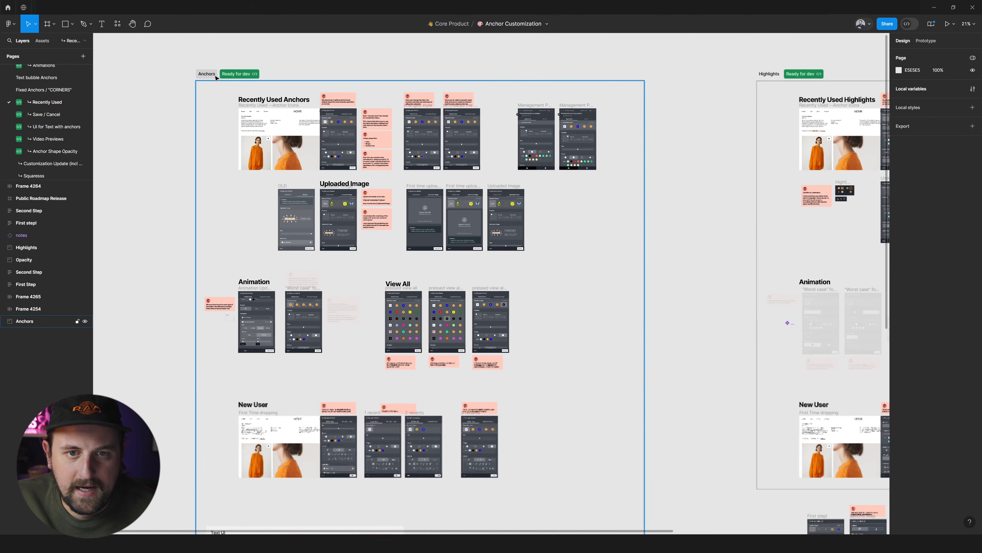
{"action": "left_click", "coordinate": [229, 75]}
{"action": "scroll", "coordinate": [390, 63], "scroll_direction": "down", "scroll_amount": 5}
{"action": "left_click", "coordinate": [463, 55]}
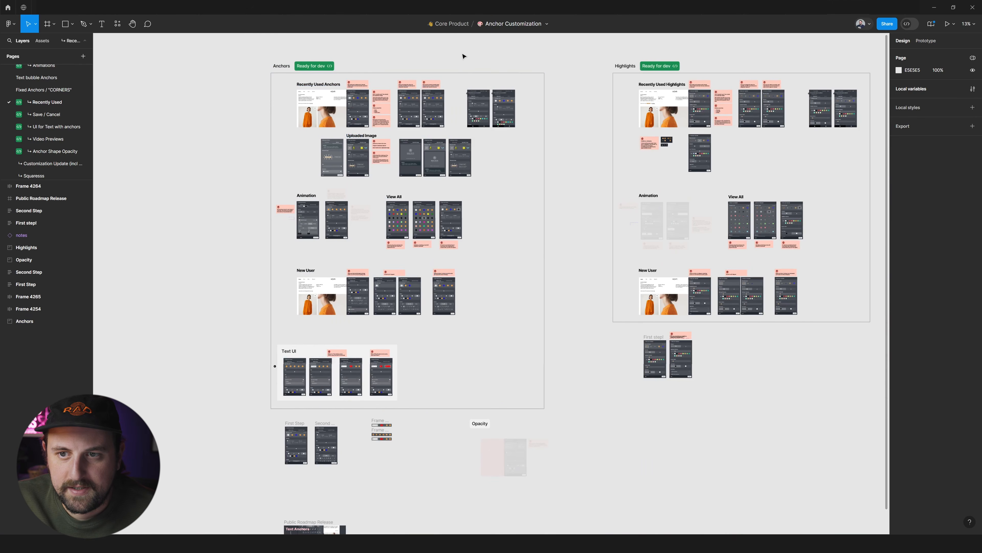
Examine the Recently Used Anchors mockups and their annotation notes in the Anchors section.
{"action": "scroll", "coordinate": [438, 59], "scroll_direction": "up", "scroll_amount": 4}
{"action": "scroll", "coordinate": [263, 90], "scroll_direction": "left", "scroll_amount": 5}
{"action": "scroll", "coordinate": [259, 92], "scroll_direction": "right", "scroll_amount": 4}
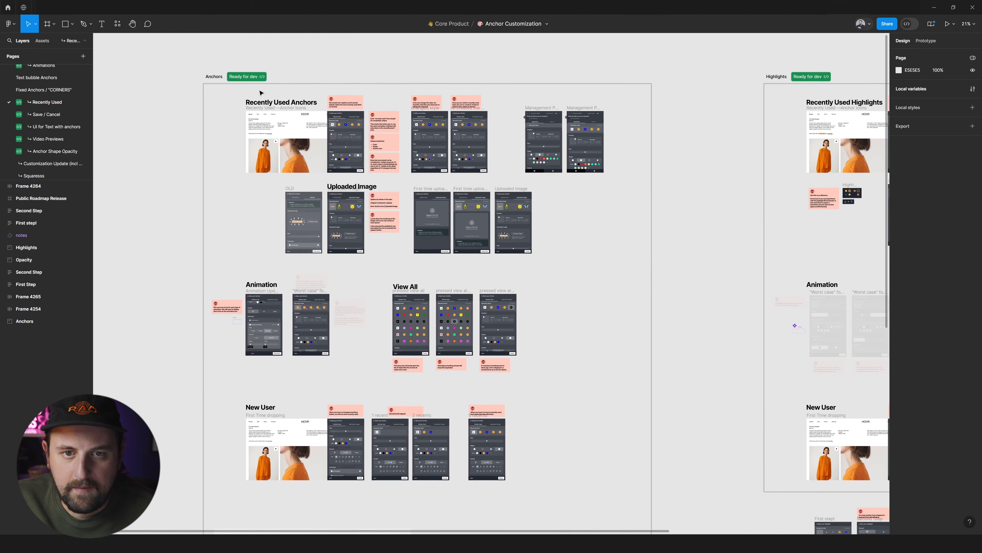
{"action": "scroll", "coordinate": [368, 64], "scroll_direction": "right", "scroll_amount": 1}
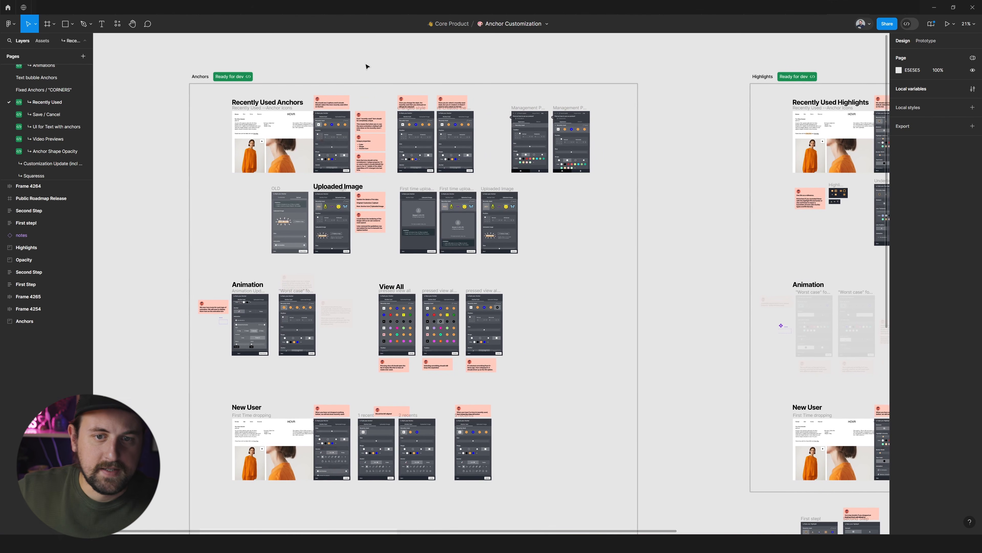
{"action": "scroll", "coordinate": [359, 71], "scroll_direction": "right", "scroll_amount": 1}
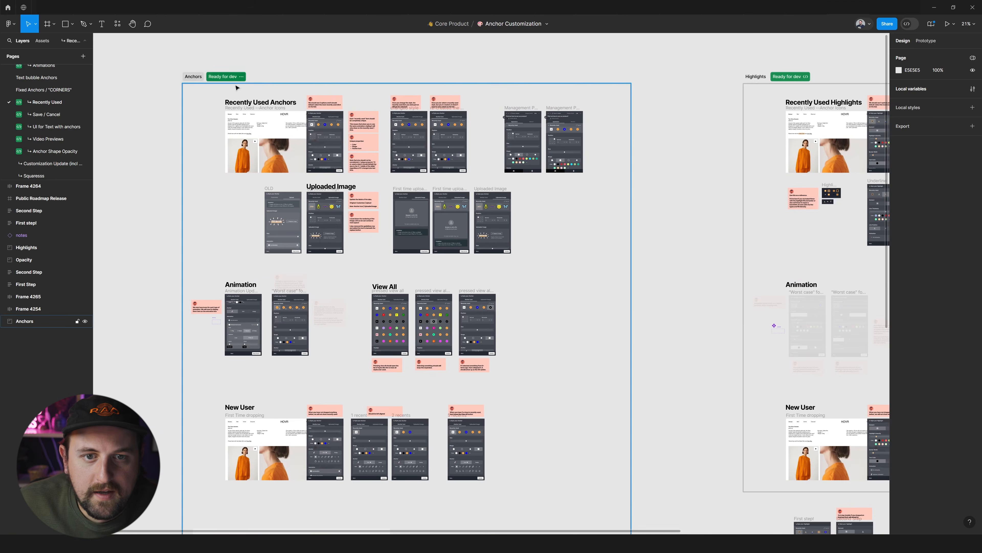
{"action": "scroll", "coordinate": [238, 87], "scroll_direction": "up", "scroll_amount": 3}
{"action": "scroll", "coordinate": [336, 236], "scroll_direction": "up", "scroll_amount": 3}
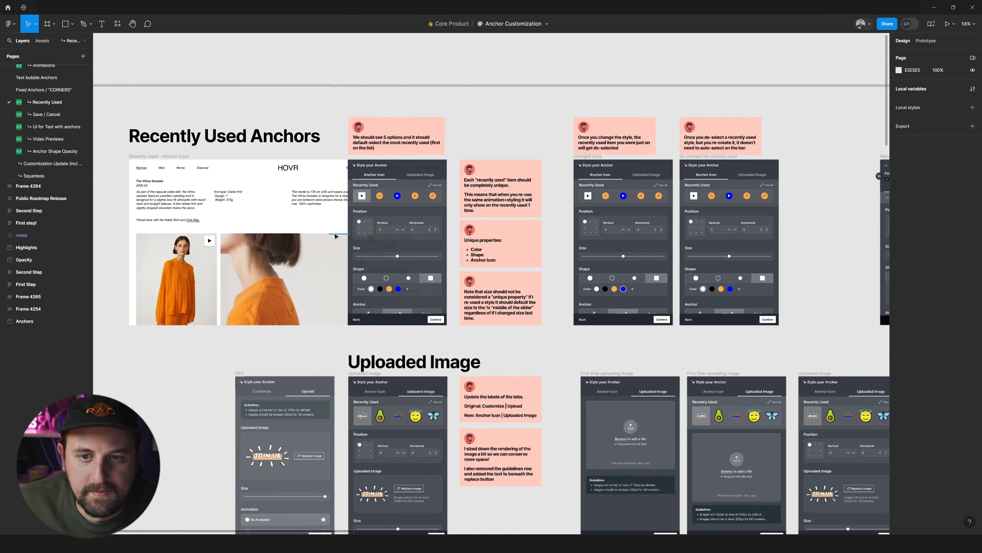
{"action": "scroll", "coordinate": [337, 236], "scroll_direction": "up", "scroll_amount": 3}
{"action": "scroll", "coordinate": [528, 202], "scroll_direction": "left", "scroll_amount": 3}
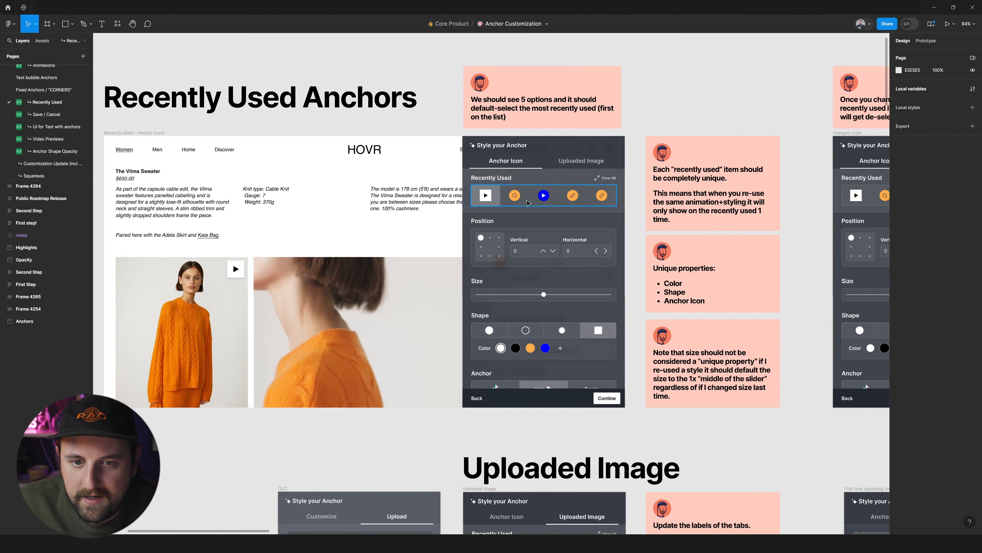
Examine the Recently Used Highlights mockups, including the Style your Highlight panel's settings and the notes beside it.
{"action": "scroll", "coordinate": [528, 202], "scroll_direction": "down", "scroll_amount": 5}
{"action": "scroll", "coordinate": [528, 203], "scroll_direction": "right", "scroll_amount": 10}
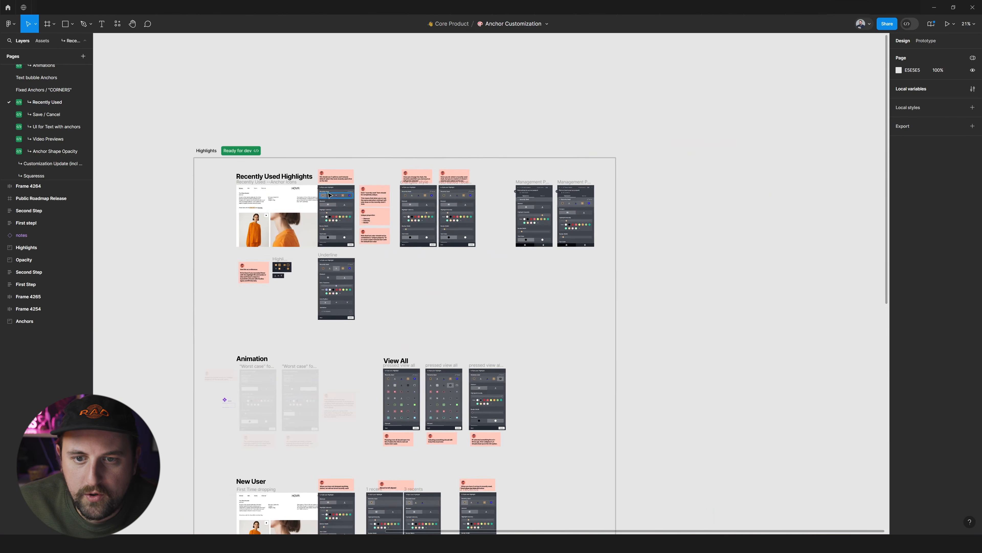
{"action": "scroll", "coordinate": [349, 196], "scroll_direction": "up", "scroll_amount": 10}
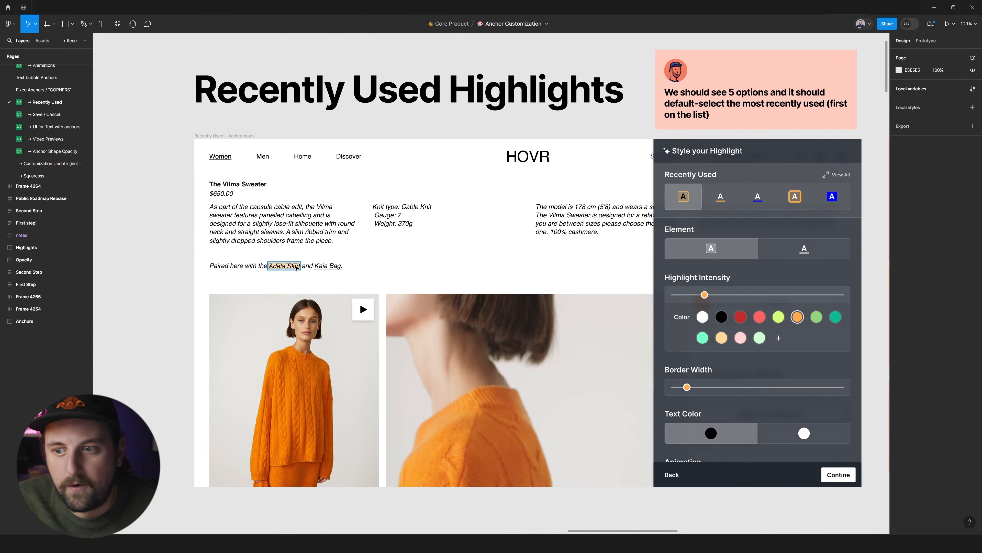
{"action": "scroll", "coordinate": [297, 268], "scroll_direction": "down", "scroll_amount": 5}
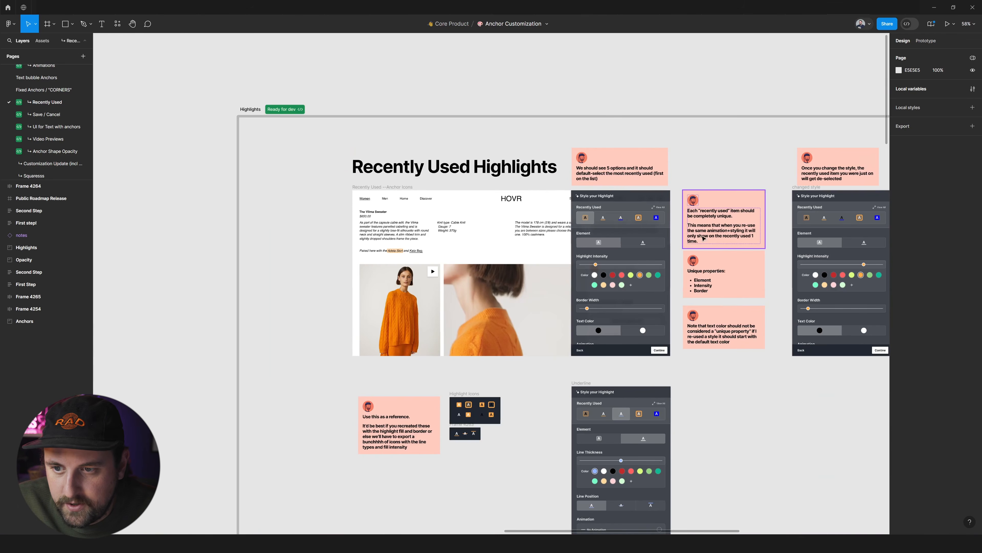
{"action": "scroll", "coordinate": [636, 234], "scroll_direction": "right", "scroll_amount": 4}
{"action": "double_click", "coordinate": [456, 271]}
{"action": "scroll", "coordinate": [457, 271], "scroll_direction": "up", "scroll_amount": 5}
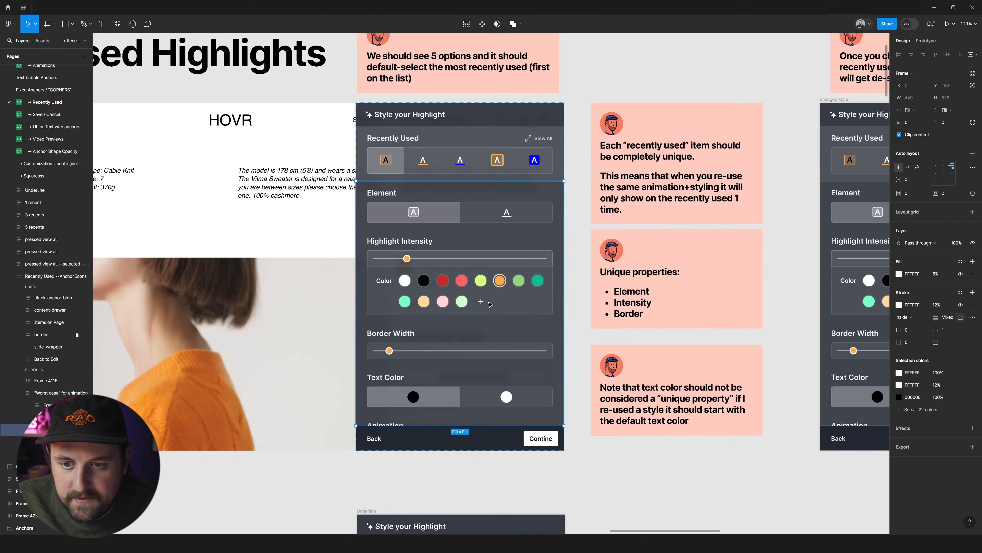
{"action": "scroll", "coordinate": [446, 299], "scroll_direction": "down", "scroll_amount": 3}
{"action": "scroll", "coordinate": [452, 196], "scroll_direction": "up", "scroll_amount": 4}
{"action": "left_click", "coordinate": [461, 202]}
{"action": "scroll", "coordinate": [474, 209], "scroll_direction": "down", "scroll_amount": 10}
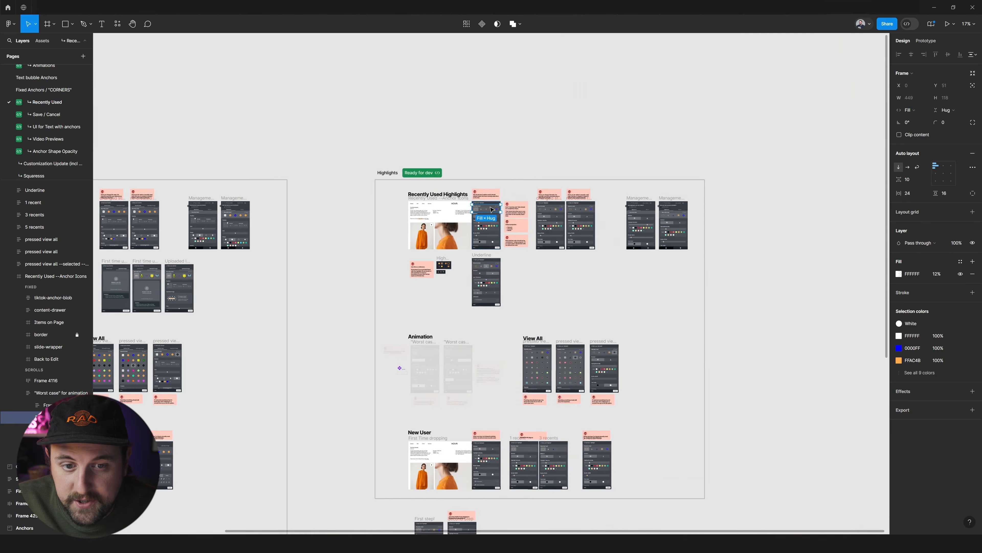
Inspect the Recently Used row of the Style your Anchor panel and the Uploaded Image variants below it.
{"action": "left_click_drag", "start_coordinate": [480, 211], "coordinate": [626, 212]}
{"action": "left_click", "coordinate": [625, 213]}
{"action": "scroll", "coordinate": [374, 216], "scroll_direction": "up", "scroll_amount": 5}
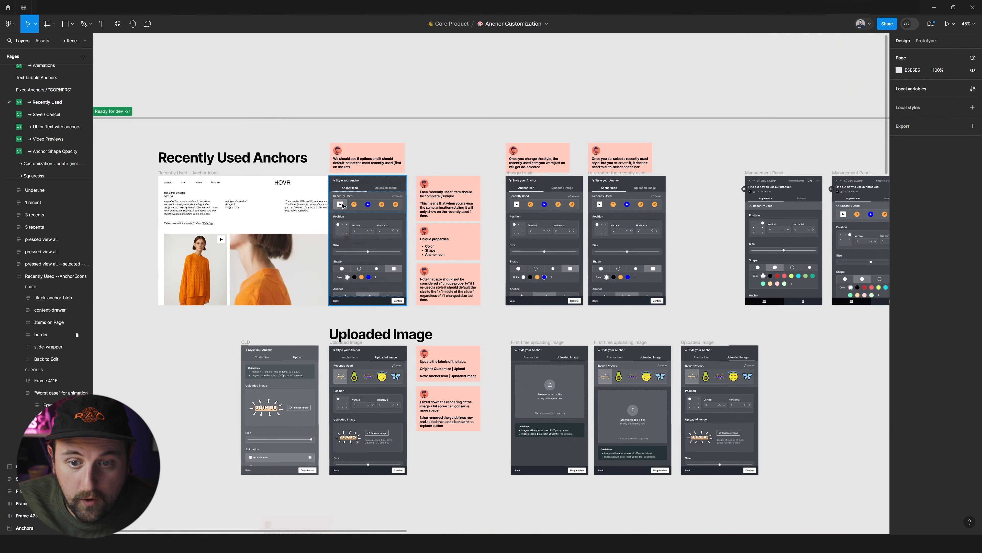
{"action": "double_click", "coordinate": [343, 207]}
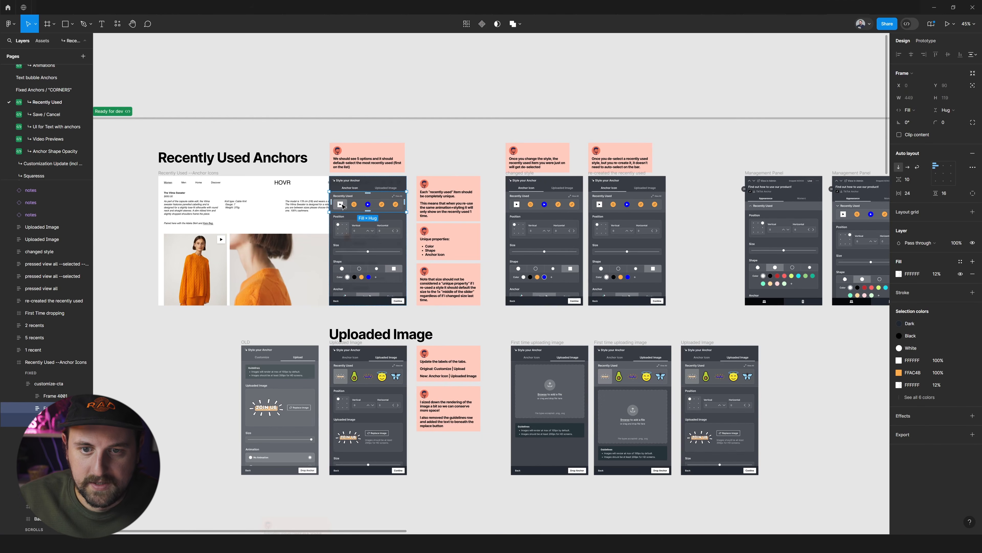
{"action": "scroll", "coordinate": [305, 220], "scroll_direction": "up", "scroll_amount": 3}
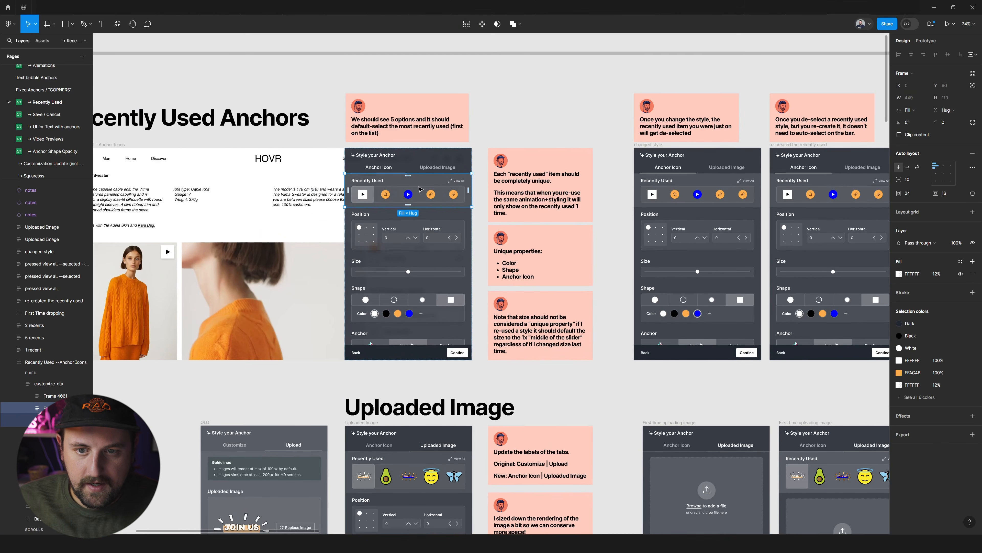
{"action": "scroll", "coordinate": [388, 230], "scroll_direction": "down", "scroll_amount": 2}
{"action": "scroll", "coordinate": [389, 231], "scroll_direction": "down", "scroll_amount": 2}
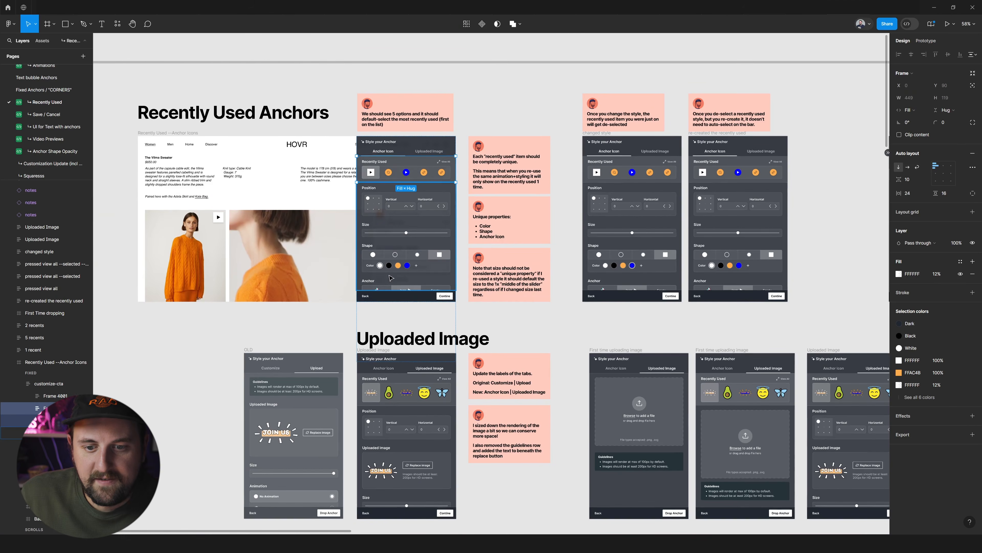
{"action": "scroll", "coordinate": [379, 269], "scroll_direction": "down", "scroll_amount": 8}
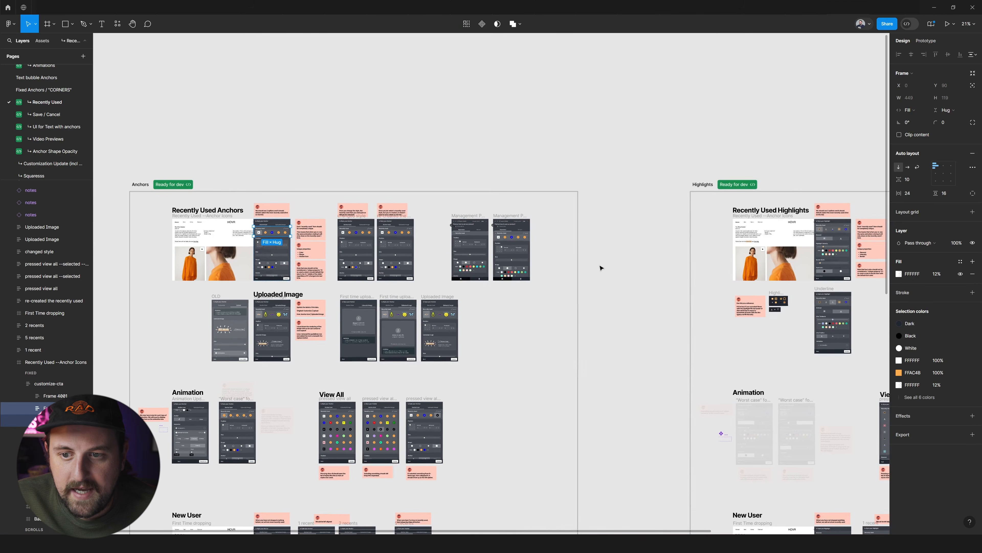
{"action": "left_click", "coordinate": [602, 268]}
Compare the Recently Used Anchors flow and its Management Panel frames with the Recently Used Highlights flow.
{"action": "scroll", "coordinate": [602, 268], "scroll_direction": "down", "scroll_amount": 1}
{"action": "scroll", "coordinate": [525, 212], "scroll_direction": "down", "scroll_amount": 1}
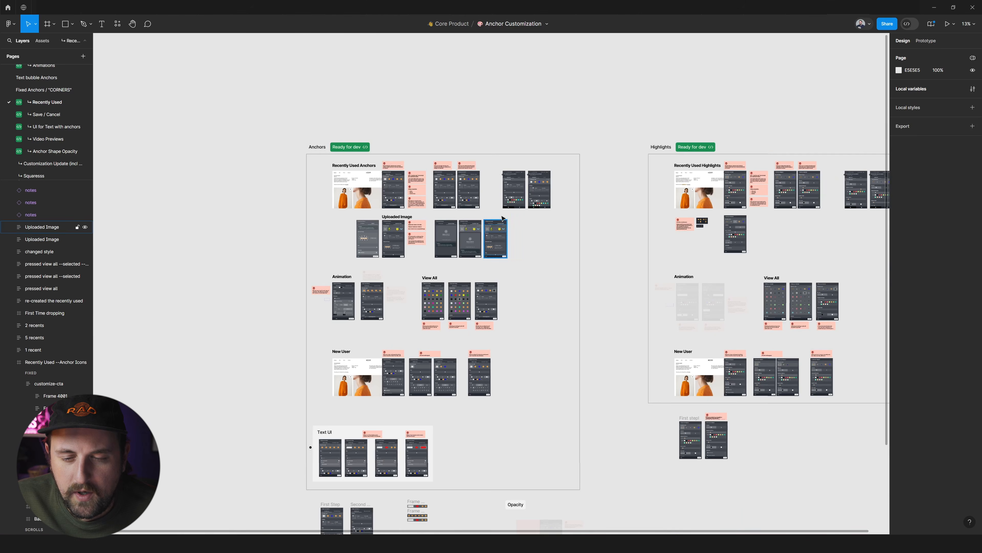
{"action": "scroll", "coordinate": [391, 179], "scroll_direction": "up", "scroll_amount": 4}
{"action": "scroll", "coordinate": [363, 209], "scroll_direction": "up", "scroll_amount": 3}
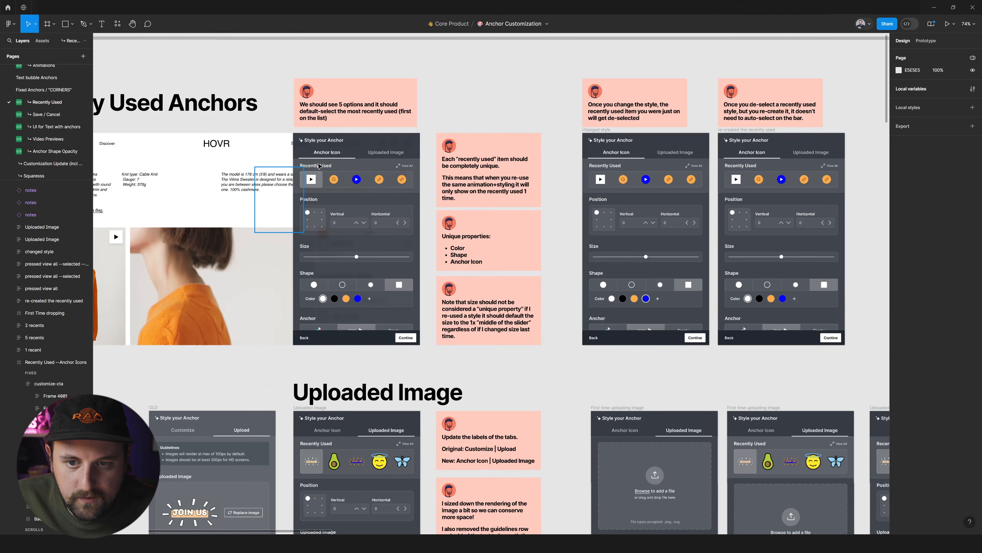
{"action": "scroll", "coordinate": [505, 199], "scroll_direction": "right", "scroll_amount": 5}
{"action": "scroll", "coordinate": [505, 199], "scroll_direction": "right", "scroll_amount": 20}
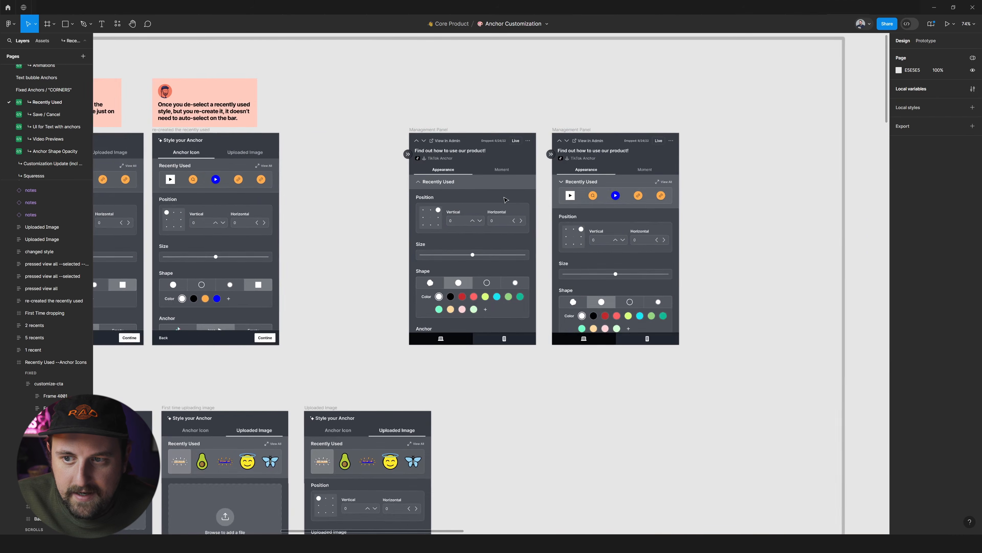
{"action": "scroll", "coordinate": [506, 200], "scroll_direction": "right", "scroll_amount": 2}
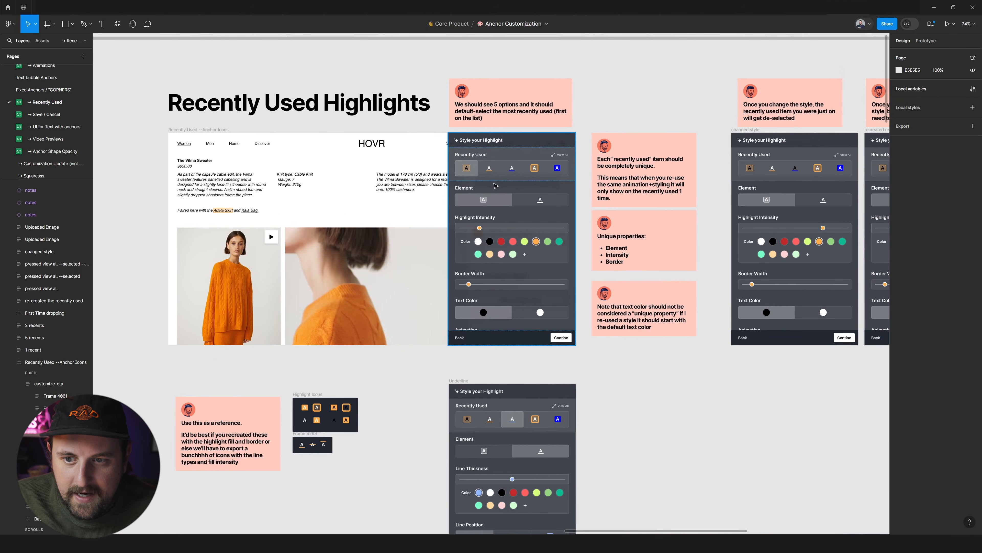
{"action": "scroll", "coordinate": [612, 201], "scroll_direction": "down", "scroll_amount": 3}
{"action": "scroll", "coordinate": [612, 201], "scroll_direction": "down", "scroll_amount": 5}
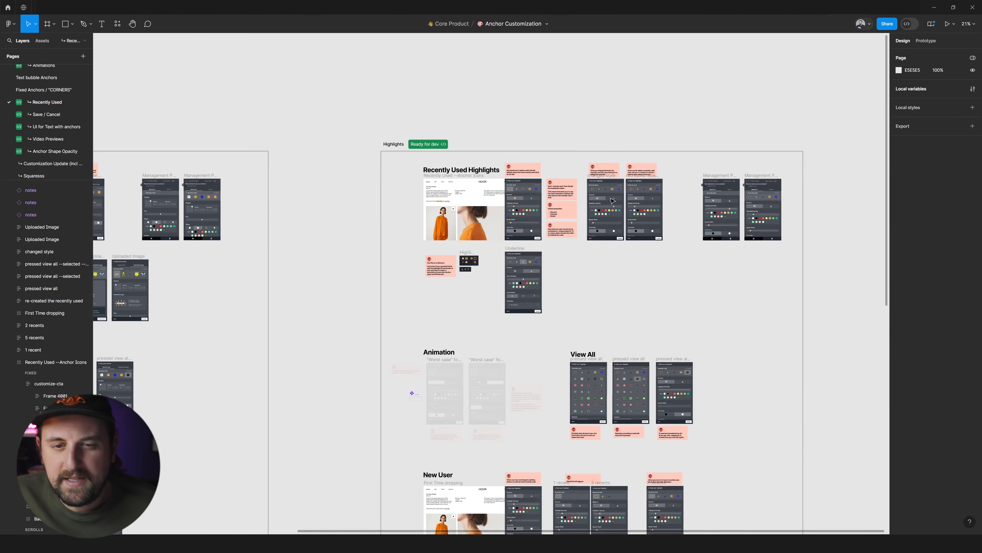
Compare the Animation groups in the Anchors and Highlights sections, including the faded worst-case frames.
{"action": "scroll", "coordinate": [609, 202], "scroll_direction": "left", "scroll_amount": 5}
{"action": "scroll", "coordinate": [609, 202], "scroll_direction": "right", "scroll_amount": 2}
{"action": "scroll", "coordinate": [562, 204], "scroll_direction": "down", "scroll_amount": 1}
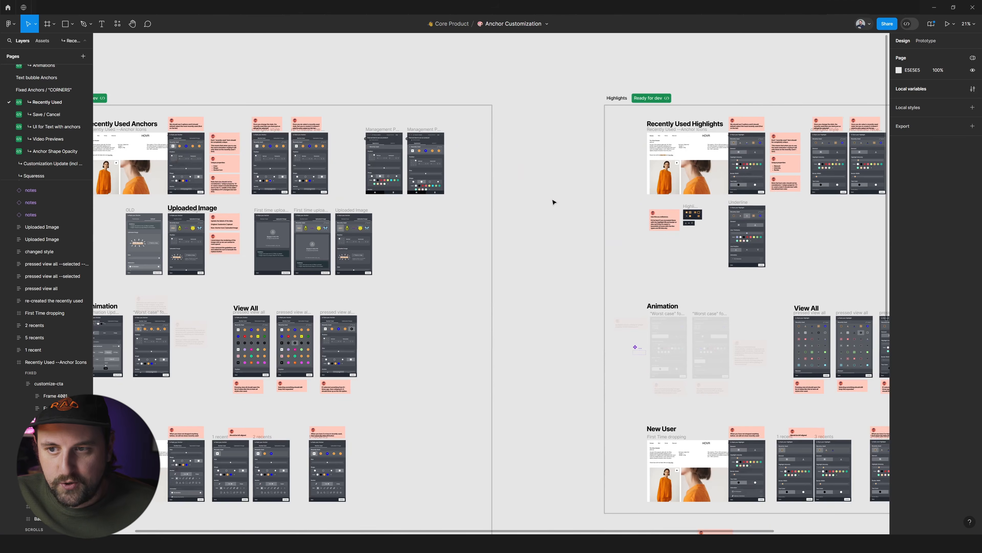
{"action": "scroll", "coordinate": [554, 202], "scroll_direction": "down", "scroll_amount": 1}
{"action": "scroll", "coordinate": [500, 186], "scroll_direction": "right", "scroll_amount": 2}
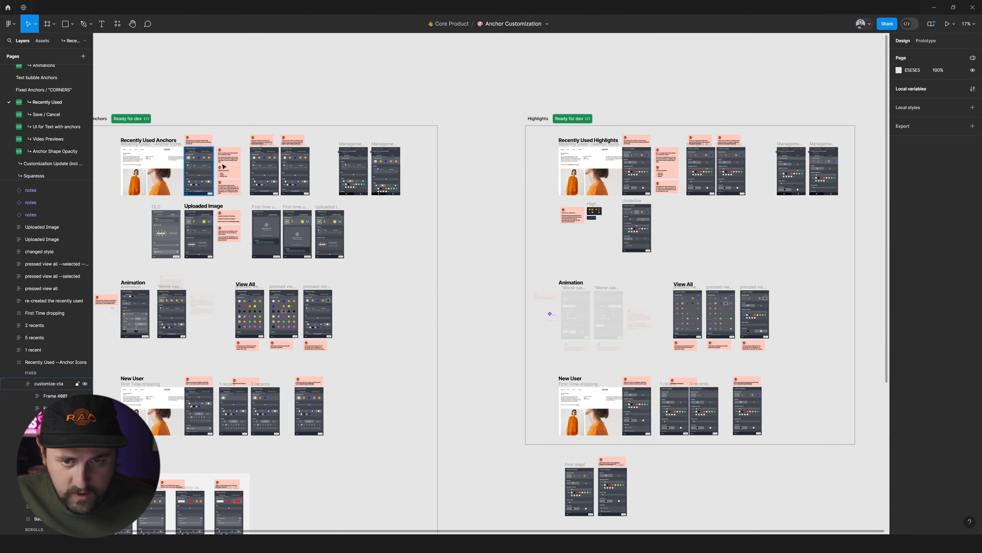
{"action": "scroll", "coordinate": [364, 170], "scroll_direction": "down", "scroll_amount": 2}
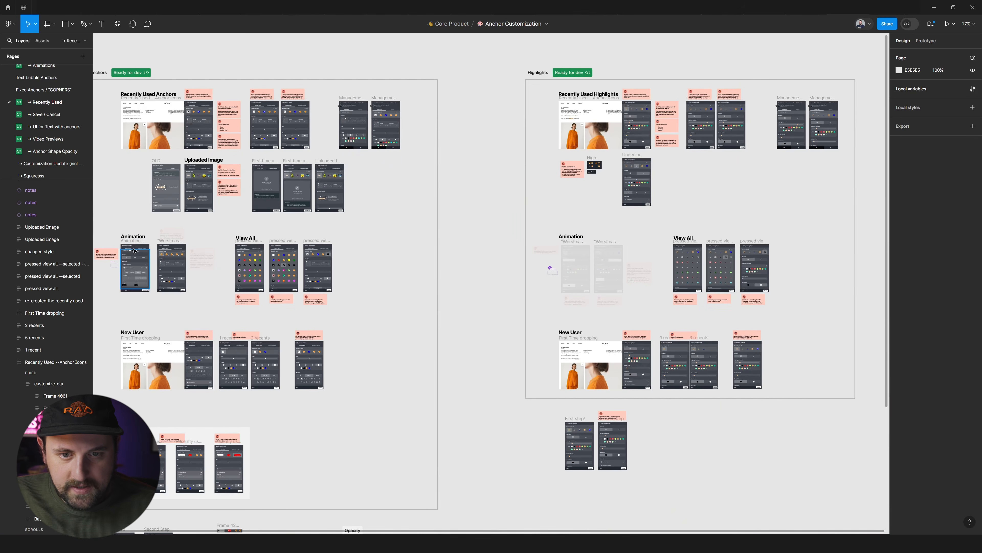
{"action": "scroll", "coordinate": [595, 267], "scroll_direction": "up", "scroll_amount": 5}
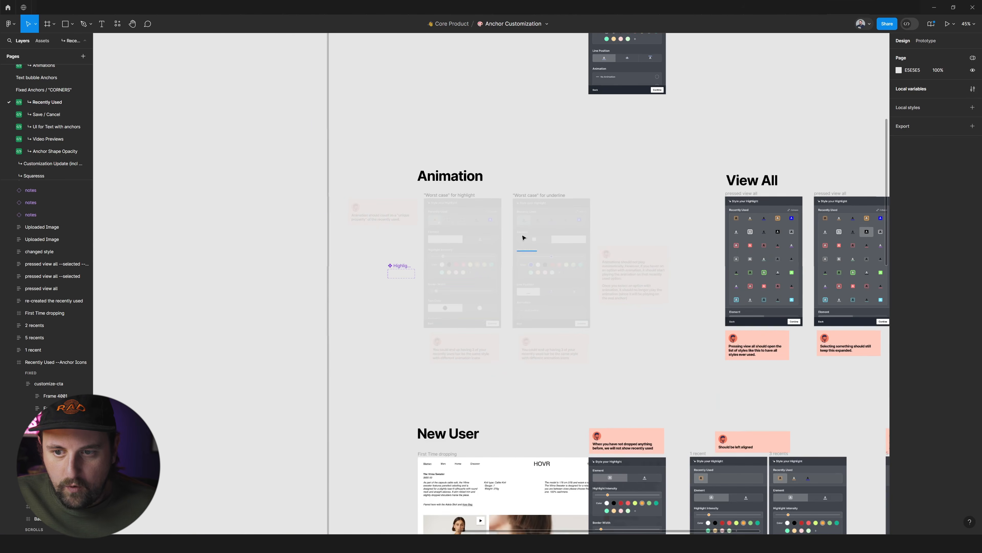
{"action": "scroll", "coordinate": [542, 255], "scroll_direction": "down", "scroll_amount": 5}
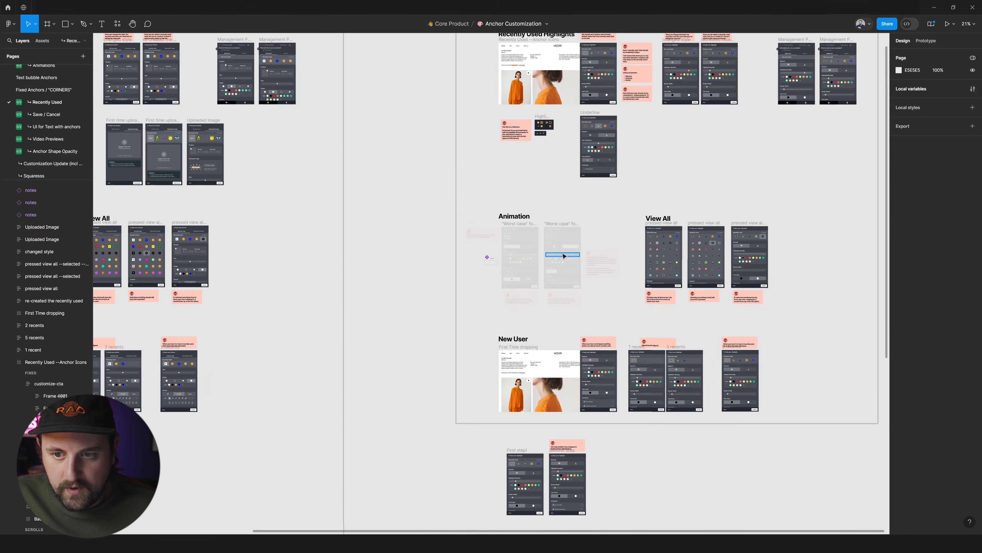
{"action": "scroll", "coordinate": [379, 216], "scroll_direction": "right", "scroll_amount": 2}
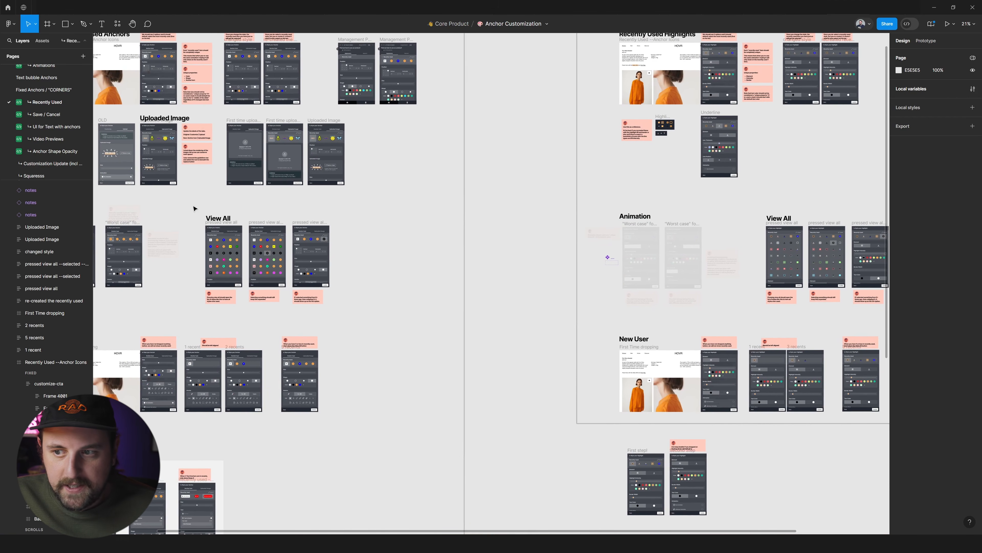
Examine the View All frames and their notes in the Anchors section and locate their Highlights counterparts.
{"action": "scroll", "coordinate": [234, 263], "scroll_direction": "up", "scroll_amount": 3}
{"action": "scroll", "coordinate": [239, 259], "scroll_direction": "up", "scroll_amount": 5}
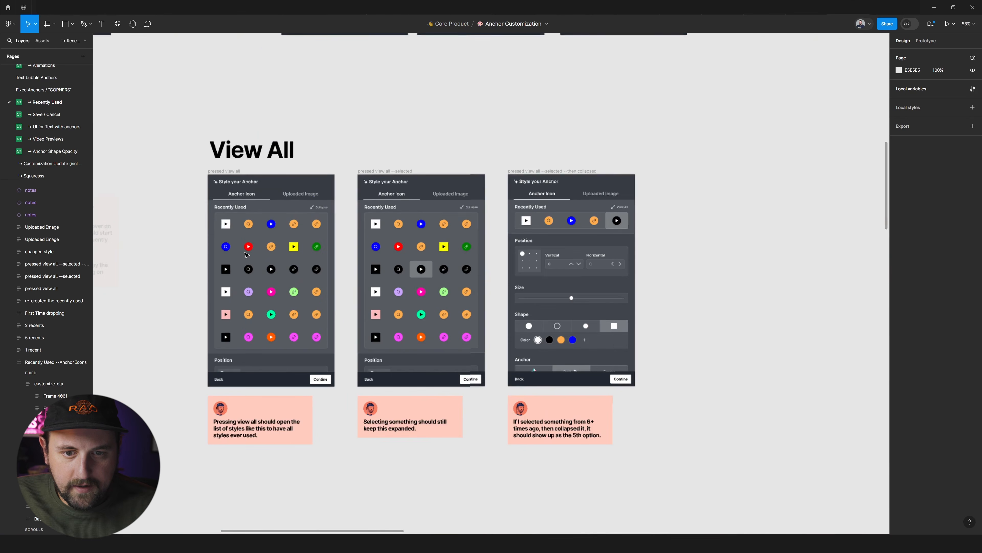
{"action": "scroll", "coordinate": [348, 240], "scroll_direction": "right", "scroll_amount": 5}
{"action": "scroll", "coordinate": [696, 203], "scroll_direction": "right", "scroll_amount": 20}
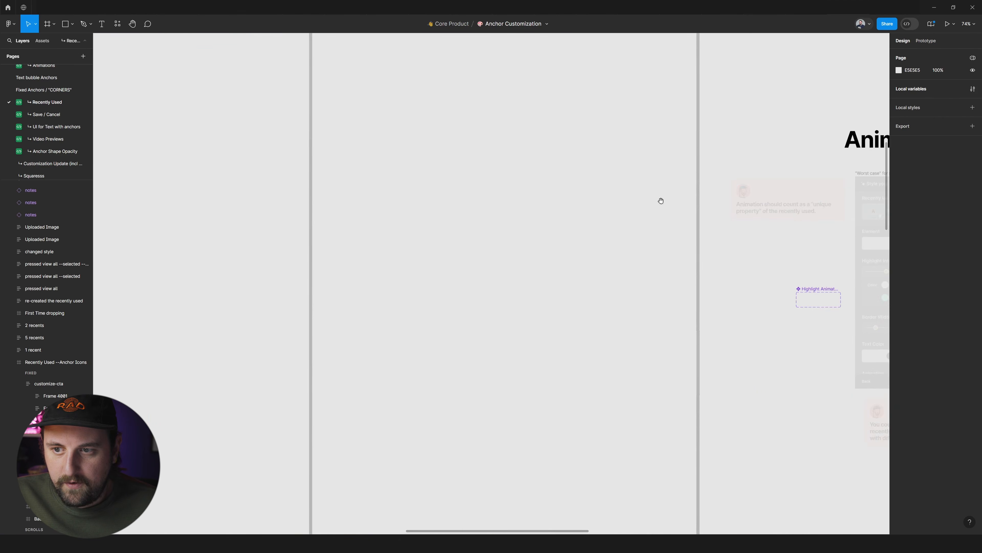
{"action": "scroll", "coordinate": [459, 167], "scroll_direction": "down", "scroll_amount": 8}
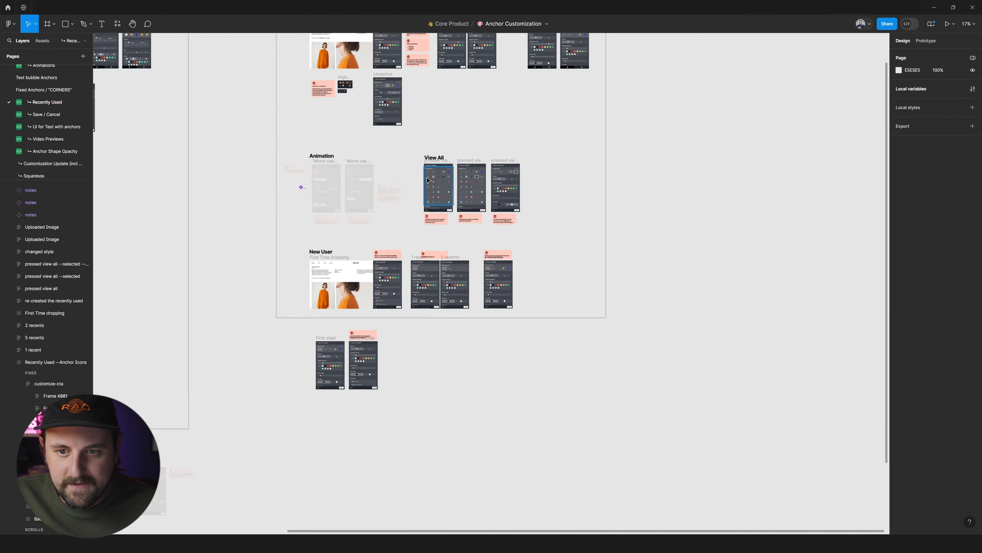
Examine the New User flow and the Text UI frames with their notes in the Anchors section.
{"action": "scroll", "coordinate": [435, 195], "scroll_direction": "up", "scroll_amount": 4}
{"action": "scroll", "coordinate": [378, 285], "scroll_direction": "up", "scroll_amount": 3}
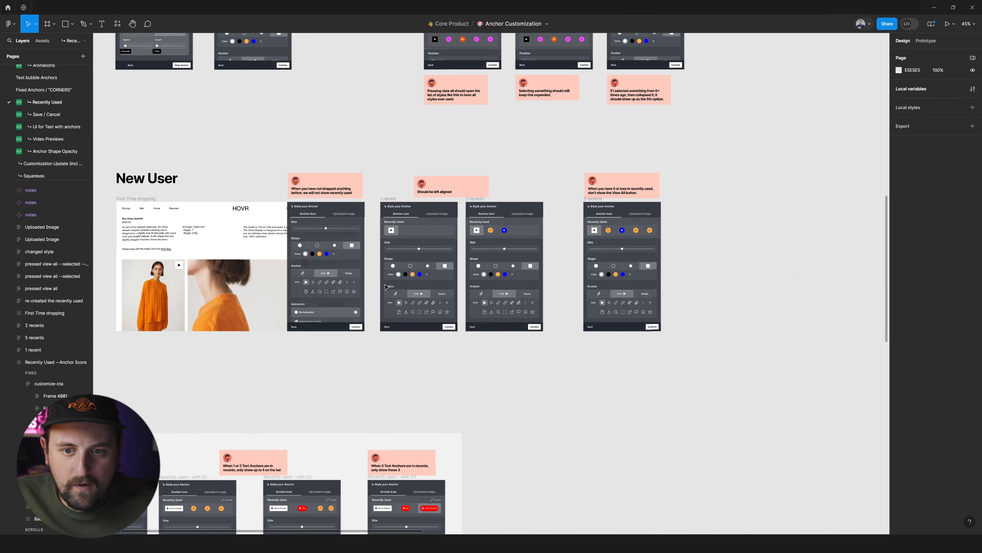
{"action": "scroll", "coordinate": [407, 267], "scroll_direction": "up", "scroll_amount": 1}
{"action": "scroll", "coordinate": [406, 266], "scroll_direction": "down", "scroll_amount": 6}
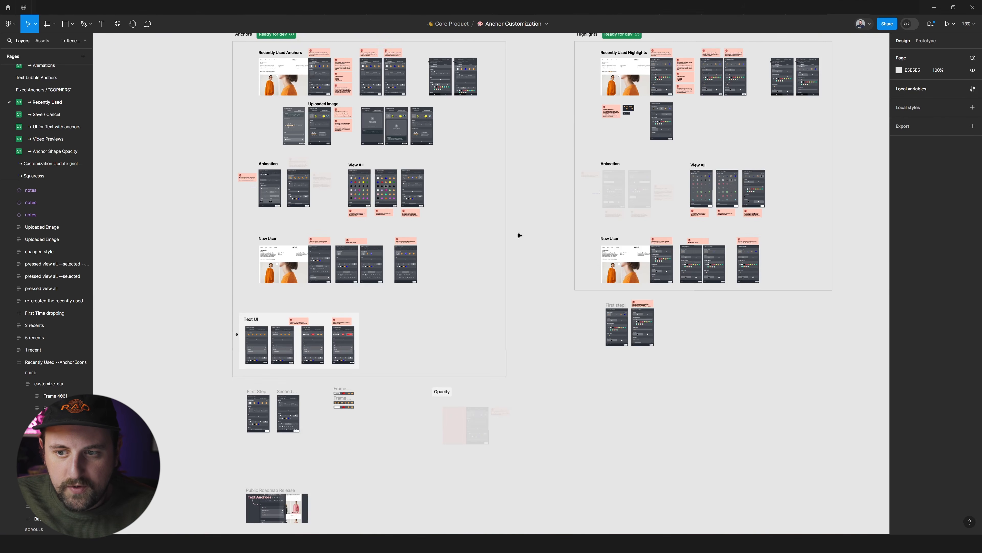
{"action": "scroll", "coordinate": [487, 235], "scroll_direction": "right", "scroll_amount": 3}
{"action": "scroll", "coordinate": [430, 248], "scroll_direction": "up", "scroll_amount": 2}
{"action": "scroll", "coordinate": [395, 260], "scroll_direction": "down", "scroll_amount": 2}
{"action": "scroll", "coordinate": [381, 266], "scroll_direction": "left", "scroll_amount": 3}
{"action": "scroll", "coordinate": [379, 267], "scroll_direction": "down", "scroll_amount": 2}
{"action": "scroll", "coordinate": [328, 333], "scroll_direction": "up", "scroll_amount": 6}
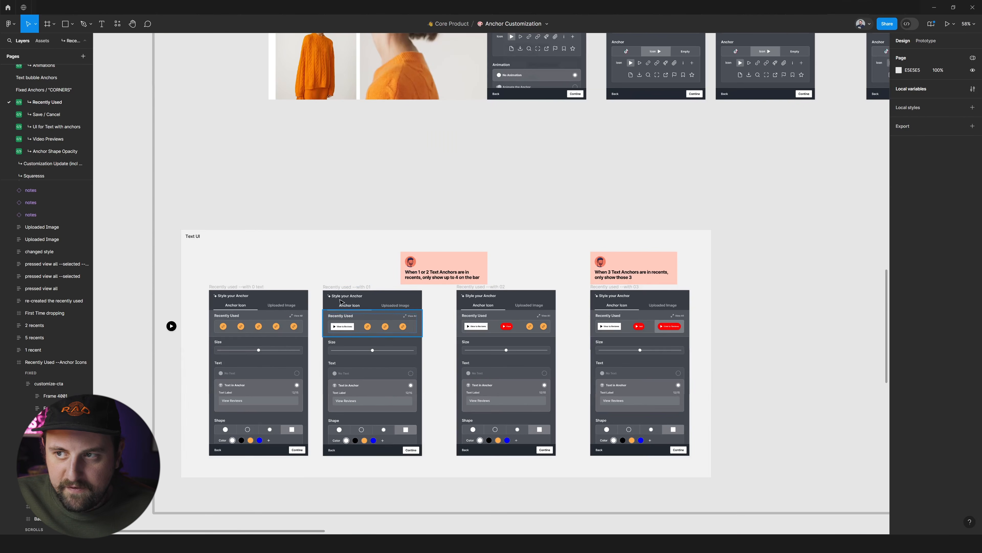
Review the overall layout of the Anchors and Highlights sections side by side.
{"action": "scroll", "coordinate": [350, 291], "scroll_direction": "down", "scroll_amount": 4}
{"action": "scroll", "coordinate": [378, 293], "scroll_direction": "down", "scroll_amount": 2}
{"action": "scroll", "coordinate": [488, 282], "scroll_direction": "up", "scroll_amount": 2}
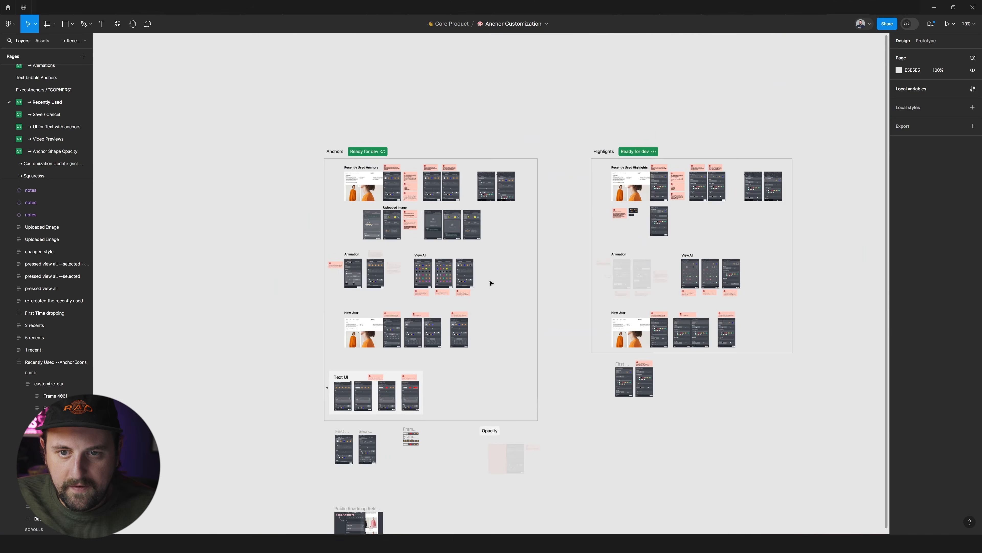
{"action": "scroll", "coordinate": [506, 379], "scroll_direction": "up", "scroll_amount": 2}
{"action": "scroll", "coordinate": [465, 367], "scroll_direction": "up", "scroll_amount": 2}
{"action": "scroll", "coordinate": [459, 366], "scroll_direction": "right", "scroll_amount": 1}
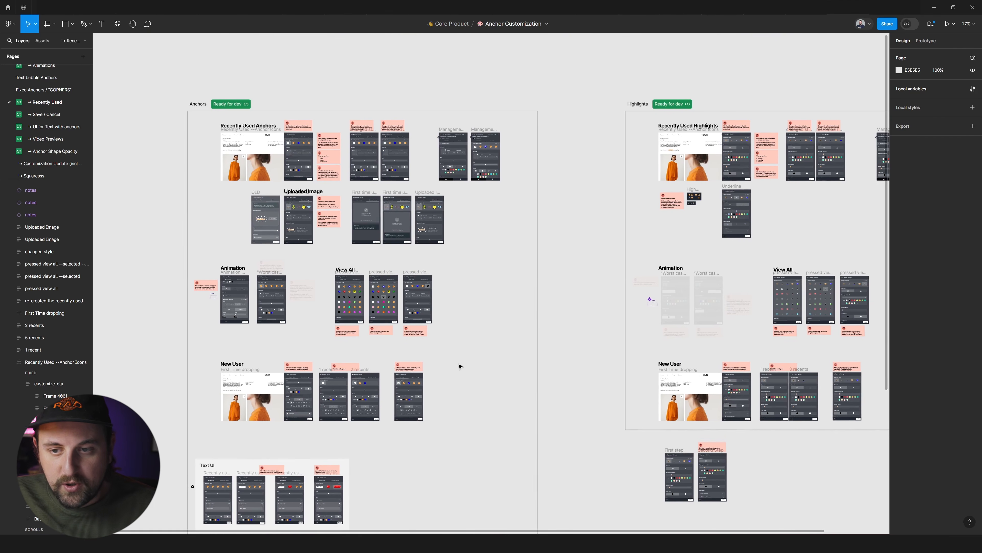
{"action": "scroll", "coordinate": [460, 366], "scroll_direction": "right", "scroll_amount": 3}
{"action": "scroll", "coordinate": [459, 362], "scroll_direction": "down", "scroll_amount": 2}
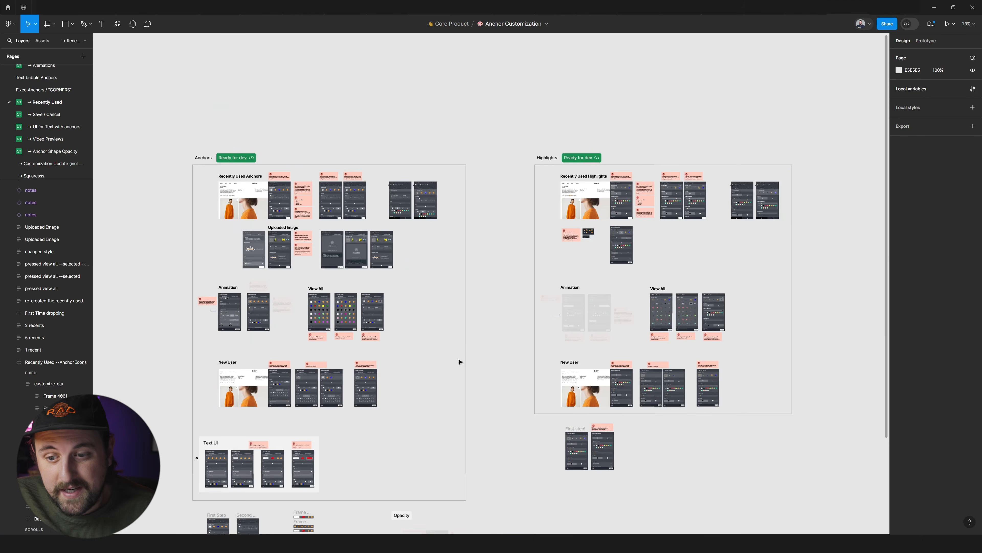
Examine the New User flow and its notes within the overall layout of the Anchors section.
{"action": "scroll", "coordinate": [464, 362], "scroll_direction": "down", "scroll_amount": 1}
{"action": "scroll", "coordinate": [270, 291], "scroll_direction": "up", "scroll_amount": 5}
{"action": "scroll", "coordinate": [270, 291], "scroll_direction": "down", "scroll_amount": 5}
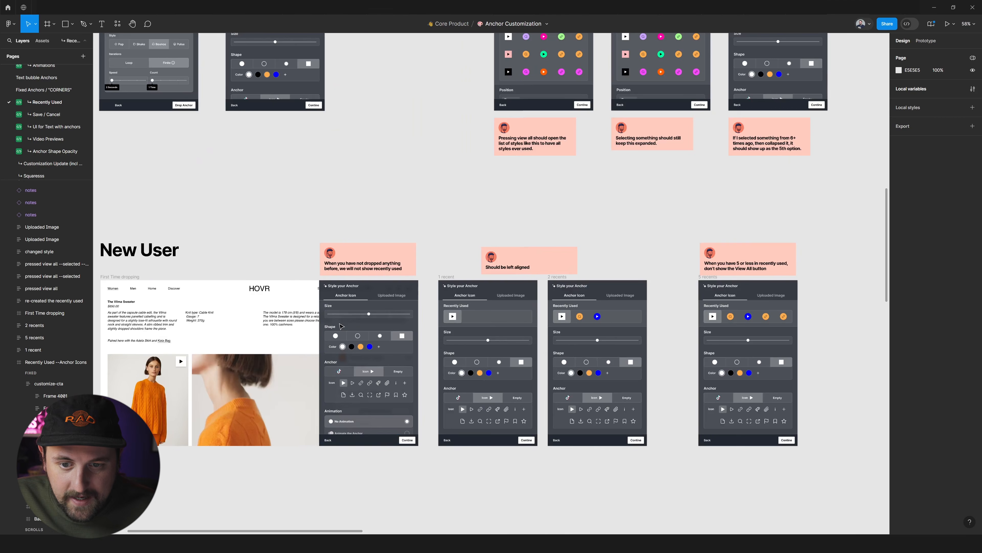
{"action": "scroll", "coordinate": [342, 327], "scroll_direction": "up", "scroll_amount": 2}
{"action": "scroll", "coordinate": [342, 327], "scroll_direction": "down", "scroll_amount": 8}
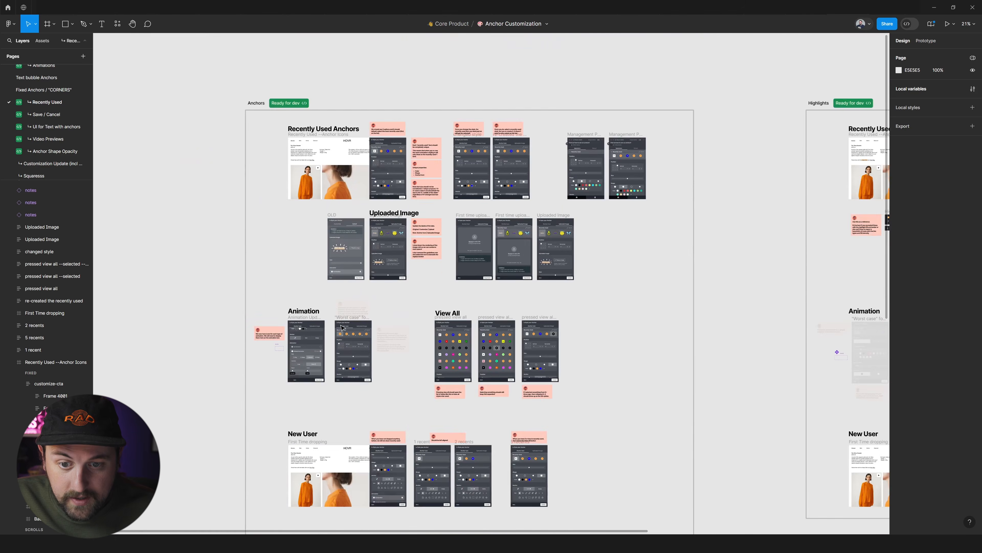
{"action": "scroll", "coordinate": [394, 353], "scroll_direction": "down", "scroll_amount": 1}
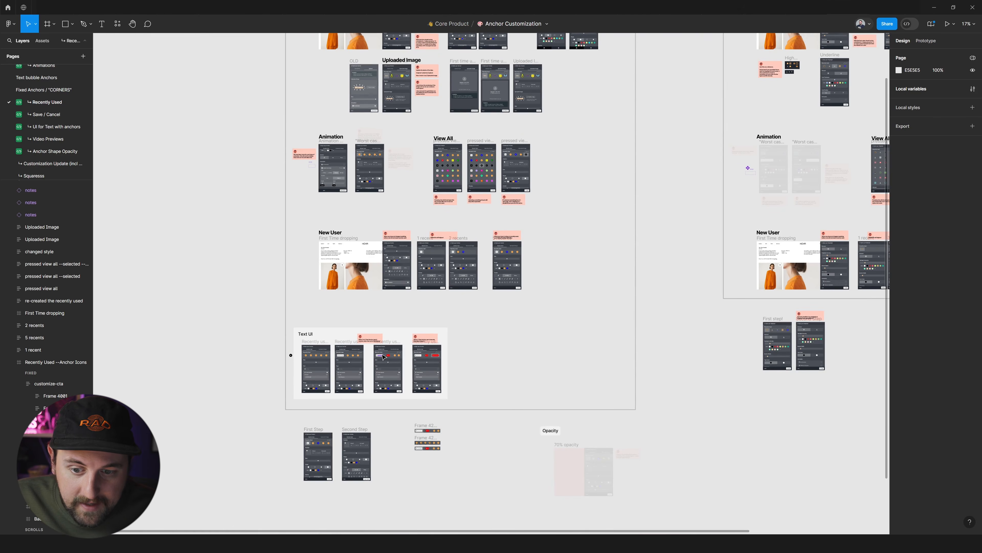
Examine the Text UI group and the loose frames below the Anchors section, including the faded Opacity exploration.
{"action": "scroll", "coordinate": [383, 356], "scroll_direction": "right", "scroll_amount": 3}
{"action": "scroll", "coordinate": [381, 356], "scroll_direction": "left", "scroll_amount": 3}
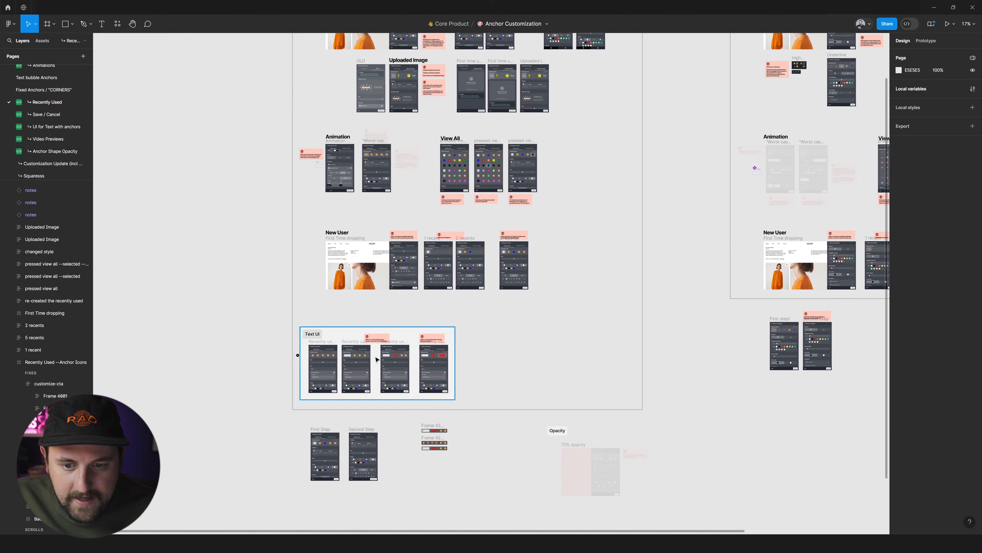
{"action": "scroll", "coordinate": [313, 346], "scroll_direction": "left", "scroll_amount": 2}
{"action": "scroll", "coordinate": [608, 389], "scroll_direction": "up", "scroll_amount": 2}
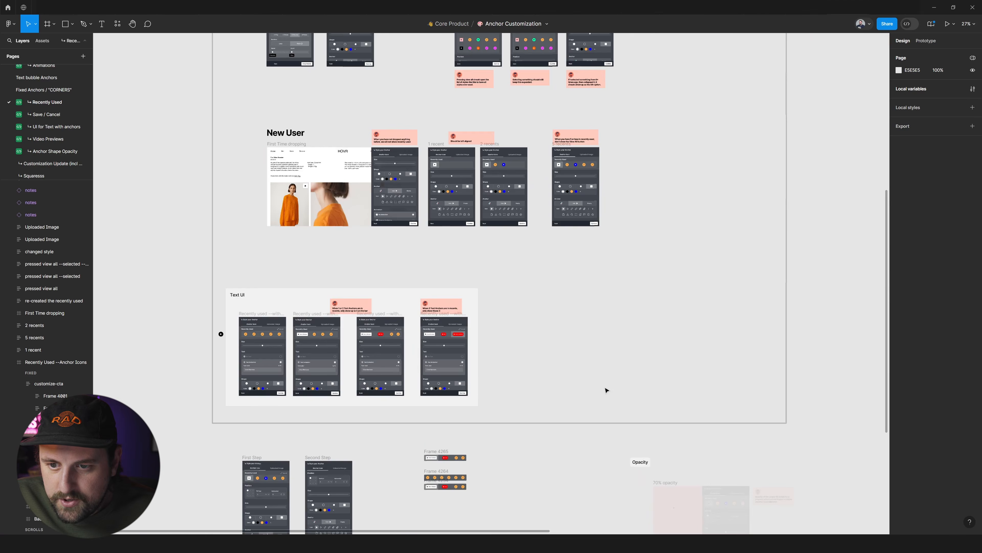
{"action": "scroll", "coordinate": [516, 345], "scroll_direction": "down", "scroll_amount": 1}
{"action": "scroll", "coordinate": [515, 345], "scroll_direction": "up", "scroll_amount": 5}
{"action": "scroll", "coordinate": [383, 271], "scroll_direction": "up", "scroll_amount": 8}
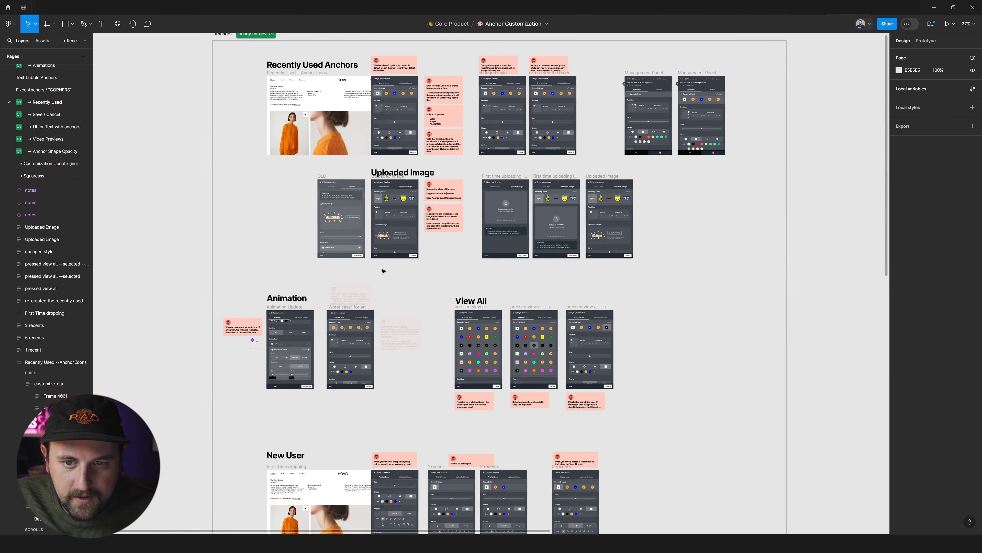
Copy the Style your Anchor panel from Recently Used Anchors and paste it on empty canvas in the Moody Me file's REDOIN page.
{"action": "left_click", "coordinate": [381, 262]}
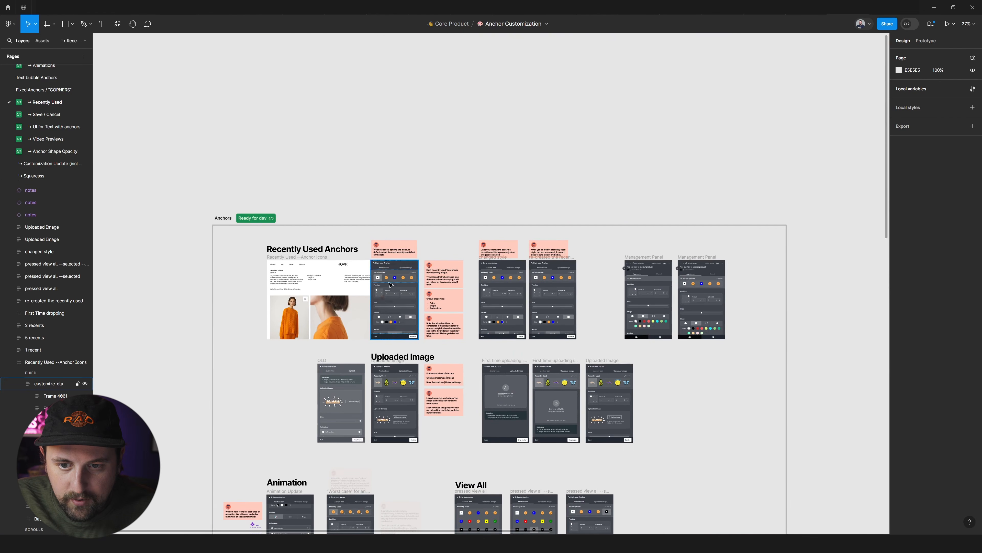
{"action": "scroll", "coordinate": [381, 271], "scroll_direction": "up", "scroll_amount": 3}
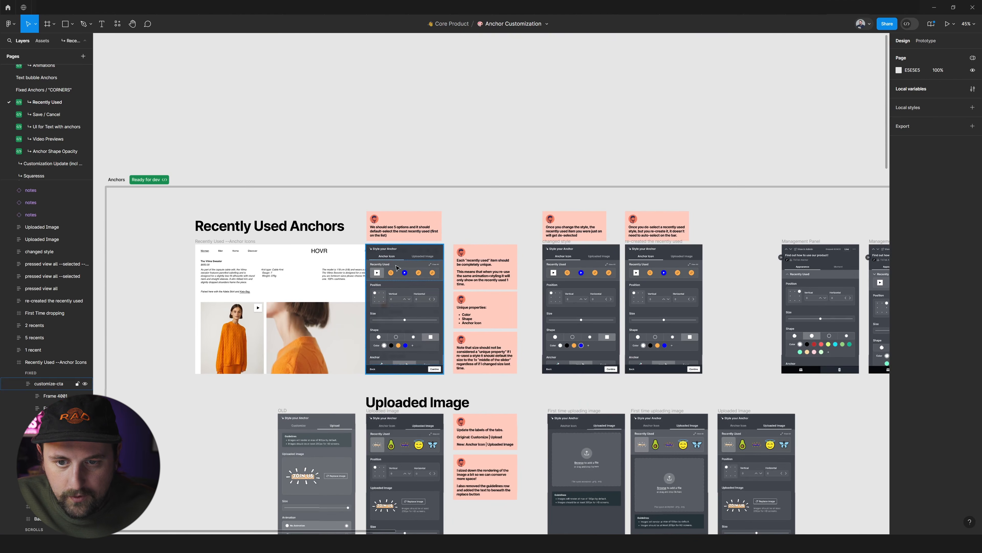
{"action": "left_click", "coordinate": [501, 138]}
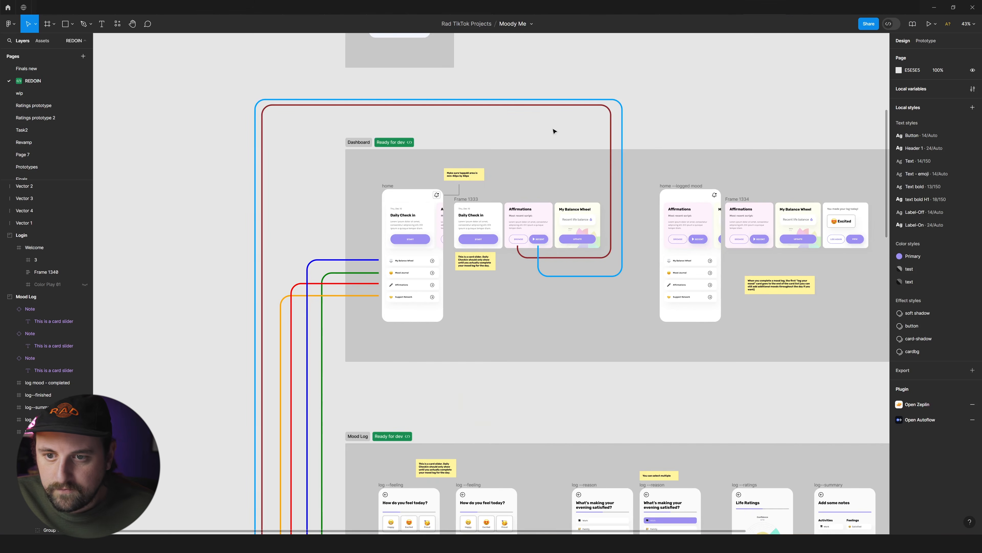
{"action": "scroll", "coordinate": [388, 186], "scroll_direction": "left", "scroll_amount": 10}
{"action": "key", "text": "ctrl+v"}
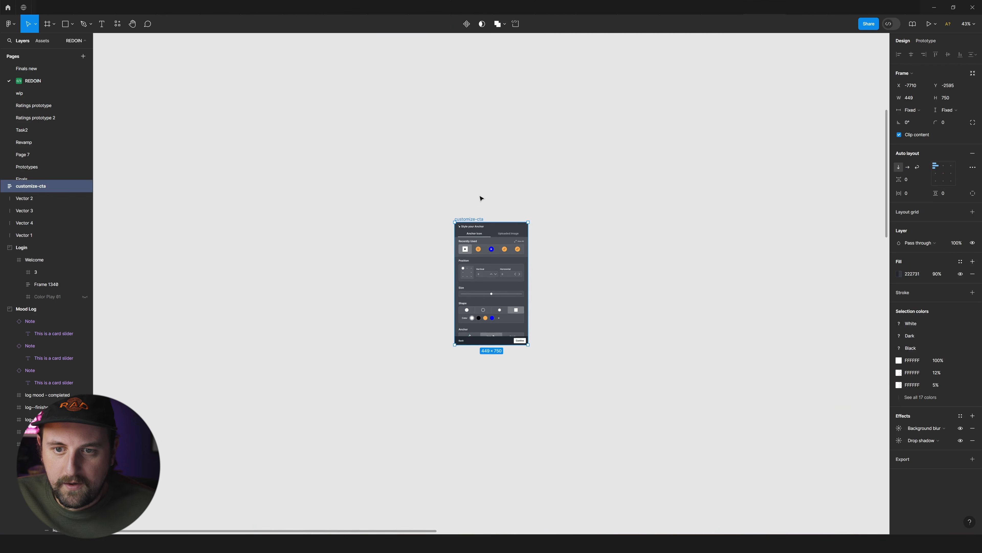
Duplicate the pasted panel beside the original, fade the copy to 50% opacity, and name the frames OLD and NEW.
{"action": "key", "text": "Escape"}
{"action": "scroll", "coordinate": [484, 244], "scroll_direction": "up", "scroll_amount": 3}
{"action": "left_click_drag", "start_coordinate": [444, 206], "coordinate": [322, 209]}
{"action": "key", "text": "5"}
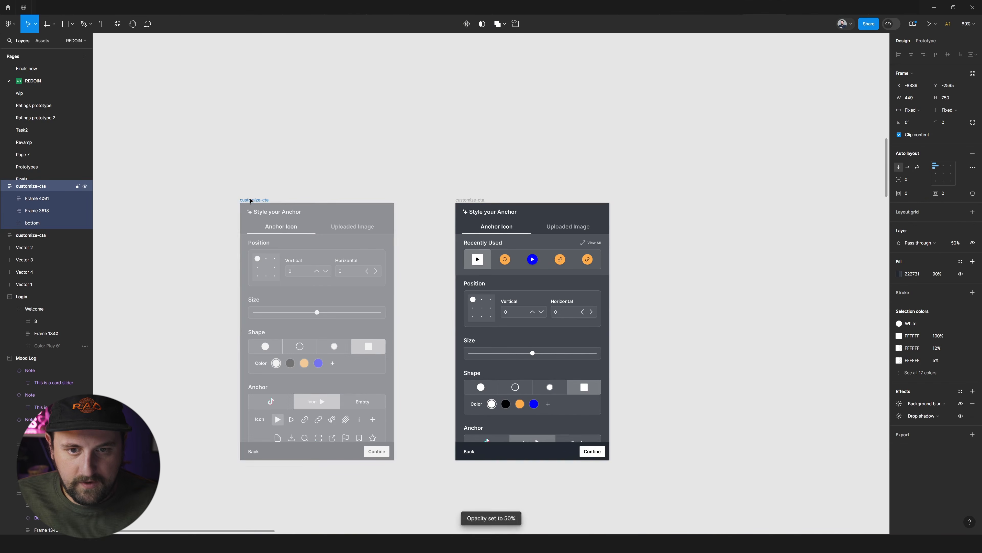
{"action": "double_click", "coordinate": [251, 200]}
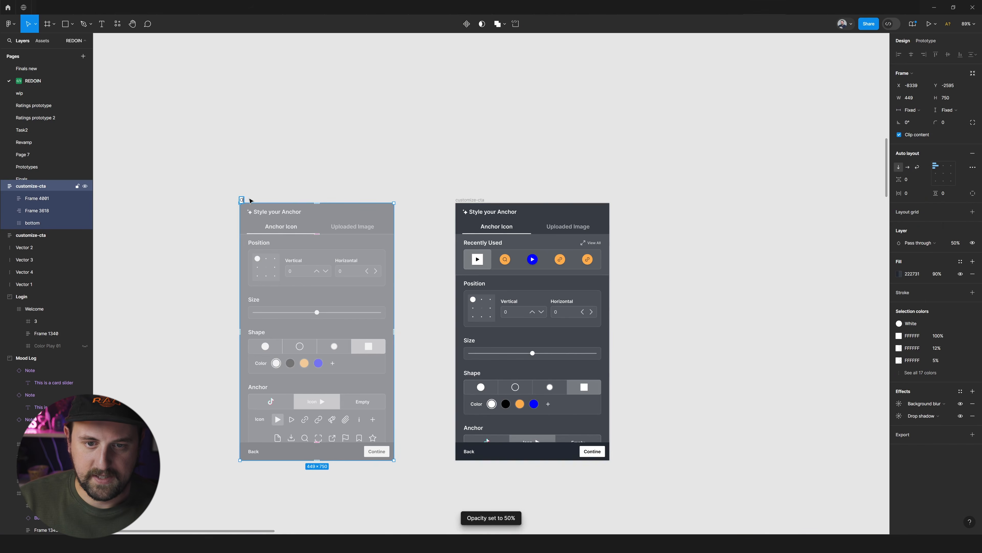
{"action": "double_click", "coordinate": [469, 201]}
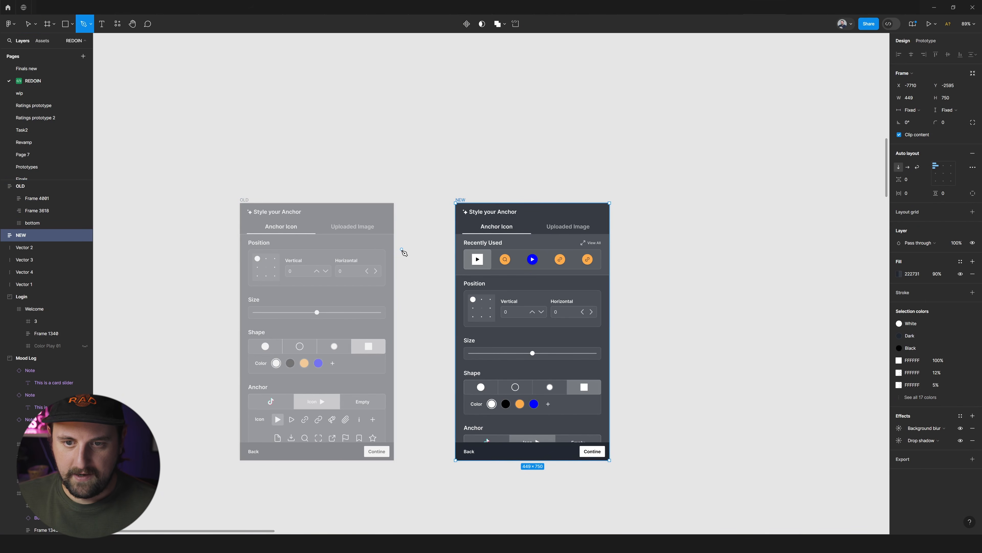
Draw a horizontal arrow with the Pen tool from the OLD frame to the NEW frame.
{"action": "left_click", "coordinate": [402, 250]}
{"action": "left_click", "coordinate": [938, 213]}
{"action": "left_click", "coordinate": [929, 222]}
{"action": "key", "text": "Escape"}
{"action": "key", "text": "Escape"}
{"action": "scroll", "coordinate": [432, 316], "scroll_direction": "up", "scroll_amount": 2}
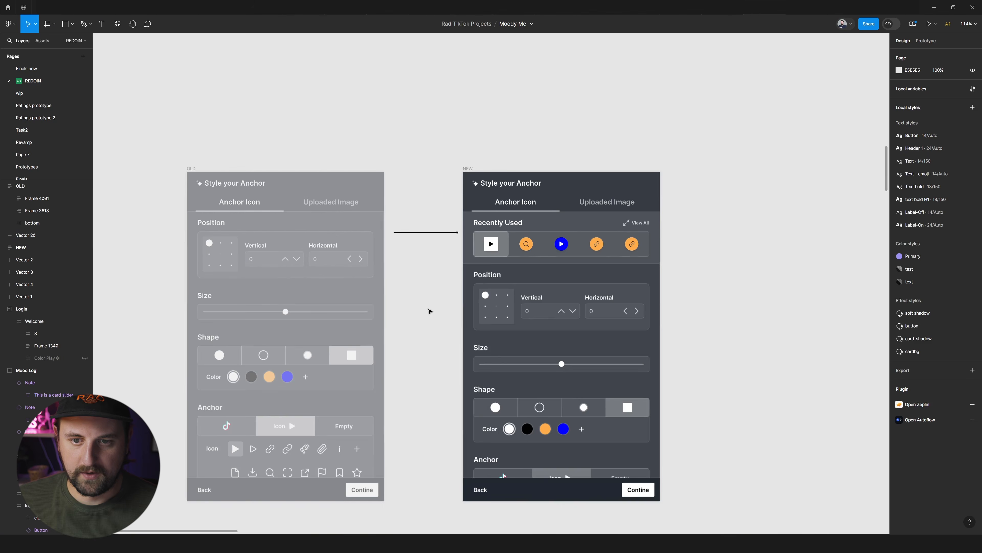
Delete the OLD and NEW frames together with the arrow between them.
{"action": "scroll", "coordinate": [398, 277], "scroll_direction": "down", "scroll_amount": 2}
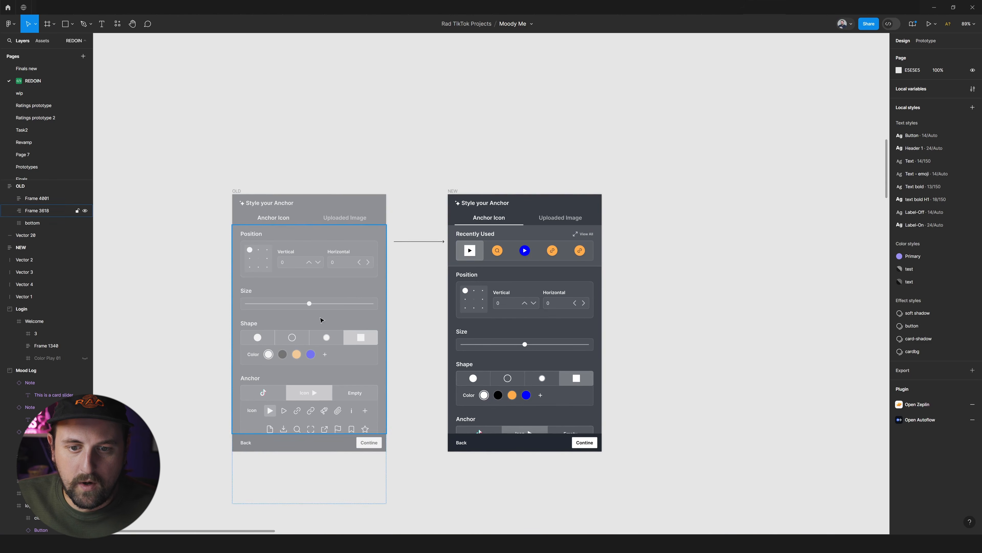
{"action": "left_click_drag", "start_coordinate": [706, 137], "coordinate": [204, 483]}
{"action": "key", "text": "Delete"}
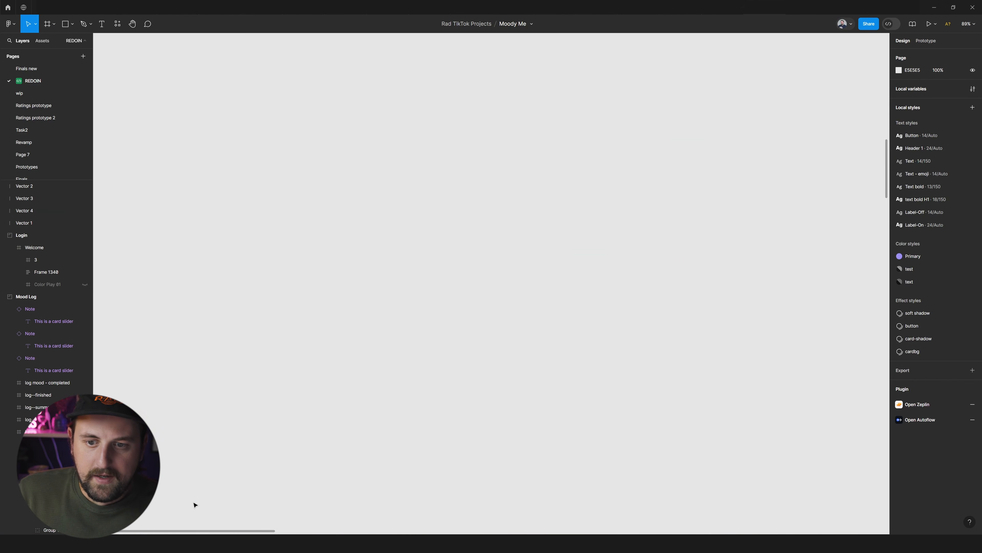
Review the REDOIN page's flow sections, from the overall layout to the Dashboard and Login sections.
{"action": "scroll", "coordinate": [410, 268], "scroll_direction": "down", "scroll_amount": 7}
{"action": "scroll", "coordinate": [557, 302], "scroll_direction": "up", "scroll_amount": 5}
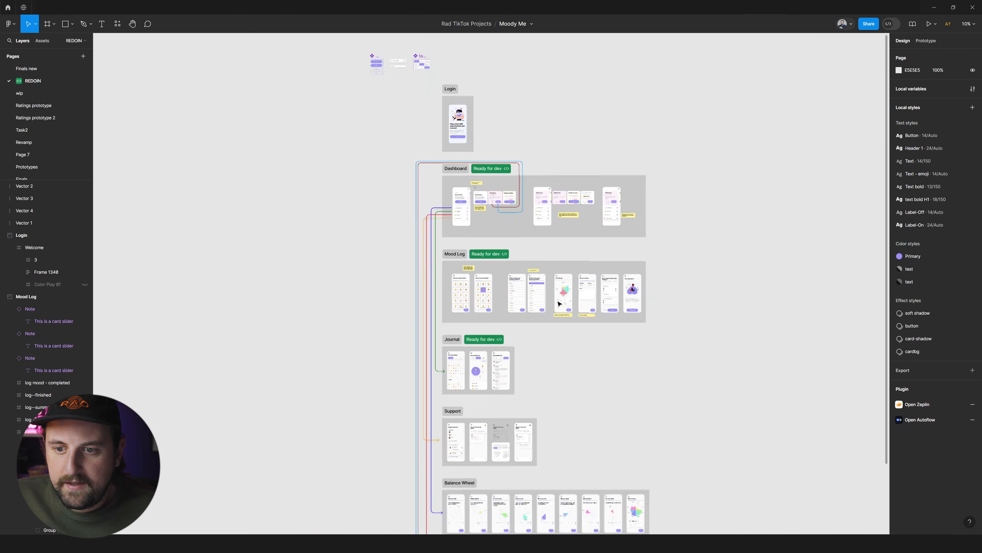
{"action": "scroll", "coordinate": [469, 250], "scroll_direction": "up", "scroll_amount": 1}
{"action": "scroll", "coordinate": [362, 215], "scroll_direction": "up", "scroll_amount": 4}
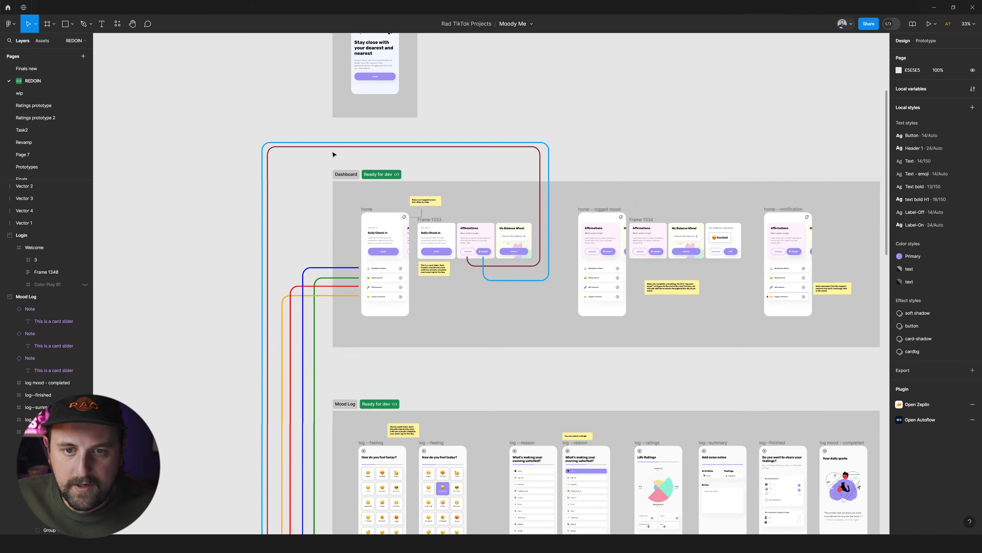
{"action": "scroll", "coordinate": [333, 153], "scroll_direction": "up", "scroll_amount": 3}
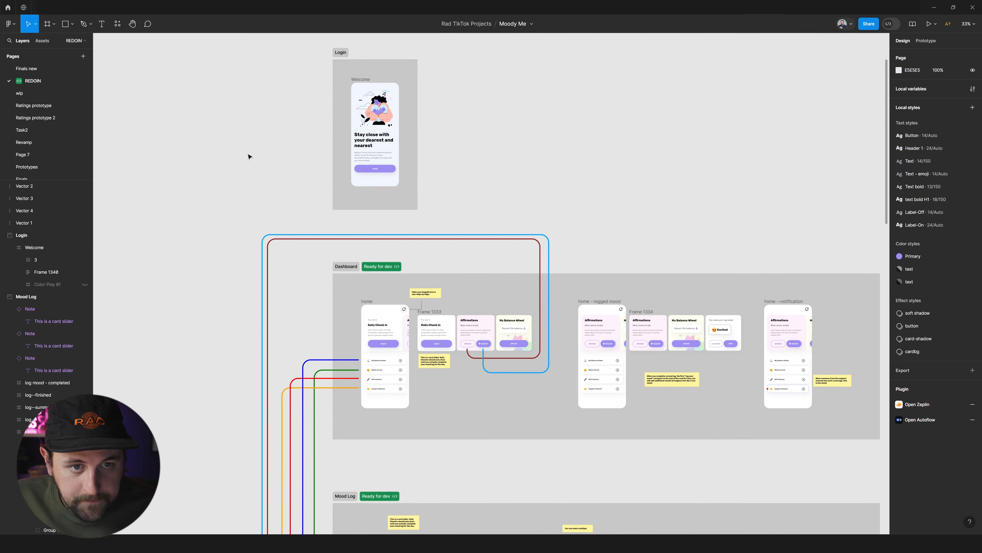
{"action": "scroll", "coordinate": [401, 156], "scroll_direction": "right", "scroll_amount": 1}
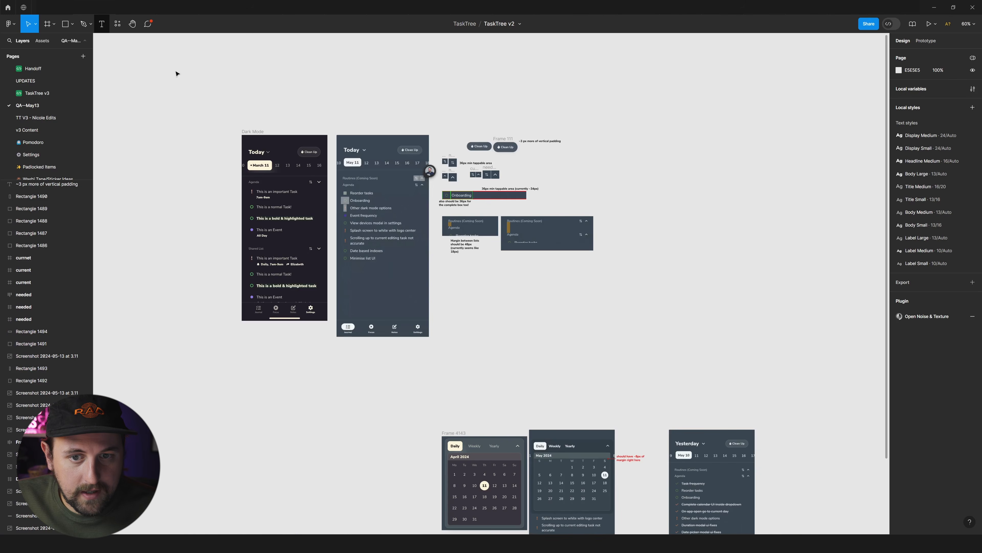
On the TaskTree v2 file's QA--May13 page, move the Dark Mode comparison group with its notes directly above the calendar comparison frames.
{"action": "scroll", "coordinate": [372, 116], "scroll_direction": "down", "scroll_amount": 3}
{"action": "scroll", "coordinate": [421, 166], "scroll_direction": "up", "scroll_amount": 1}
{"action": "left_click_drag", "start_coordinate": [604, 85], "coordinate": [151, 246]}
{"action": "left_click_drag", "start_coordinate": [388, 196], "coordinate": [503, 195]}
{"action": "left_click", "coordinate": [619, 216]}
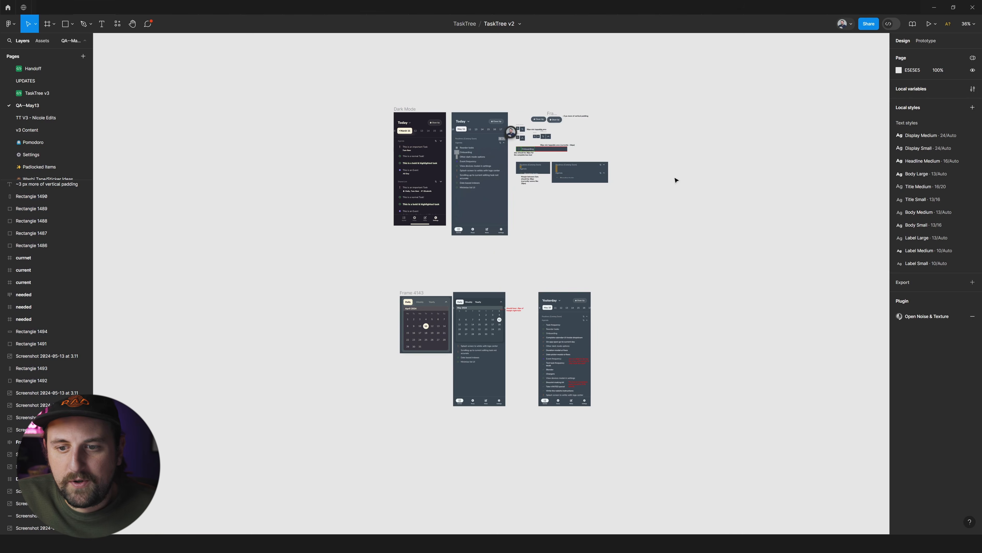
Review the QA--May13 page's design frames against the build screenshots and their spacing notes.
{"action": "scroll", "coordinate": [610, 179], "scroll_direction": "up", "scroll_amount": 3}
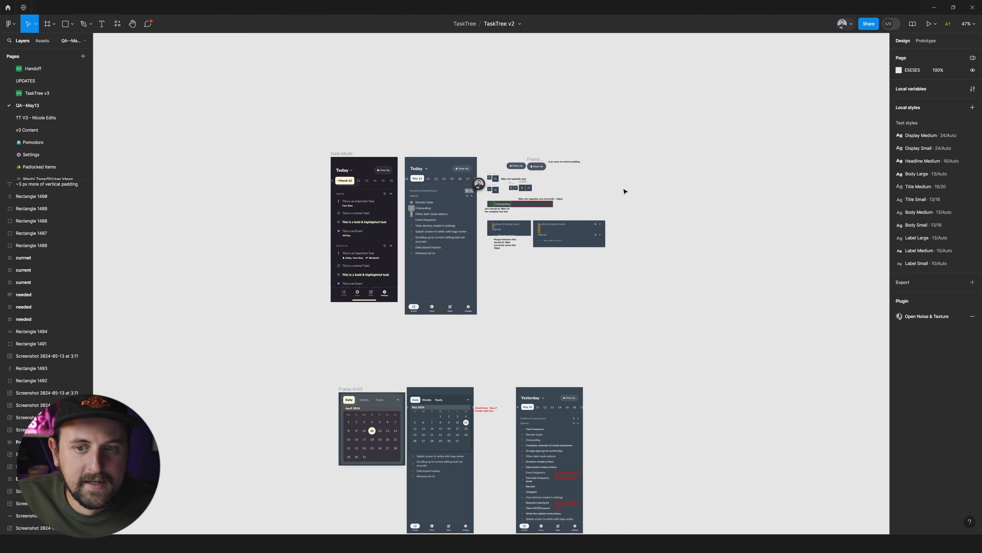
{"action": "scroll", "coordinate": [625, 191], "scroll_direction": "down", "scroll_amount": 3}
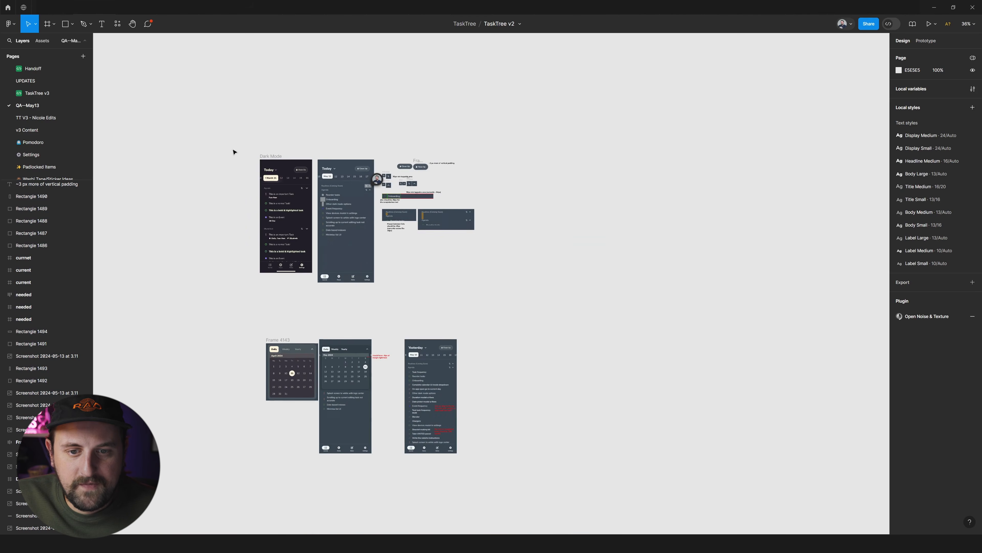
{"action": "scroll", "coordinate": [232, 191], "scroll_direction": "left", "scroll_amount": 4}
{"action": "scroll", "coordinate": [235, 193], "scroll_direction": "right", "scroll_amount": 3}
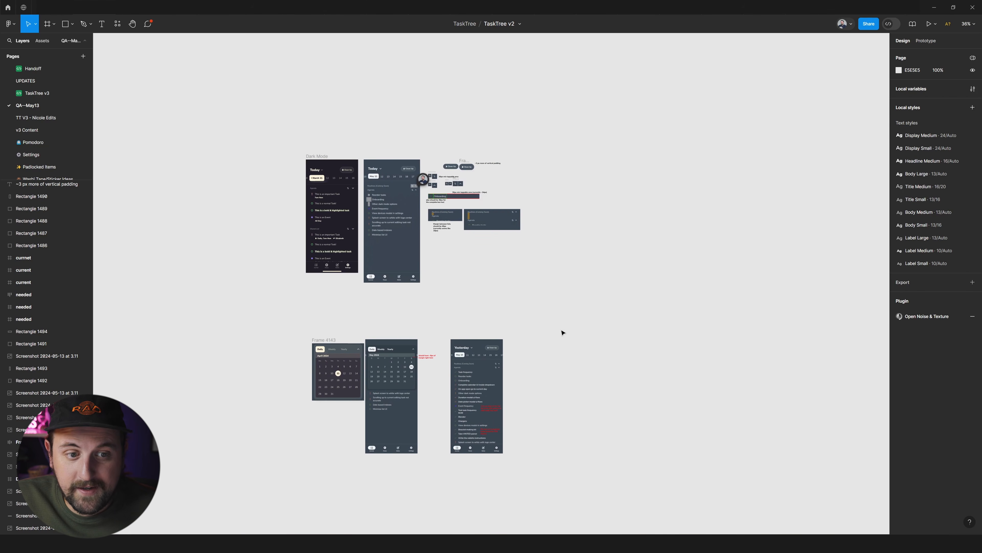
{"action": "scroll", "coordinate": [278, 189], "scroll_direction": "up", "scroll_amount": 3}
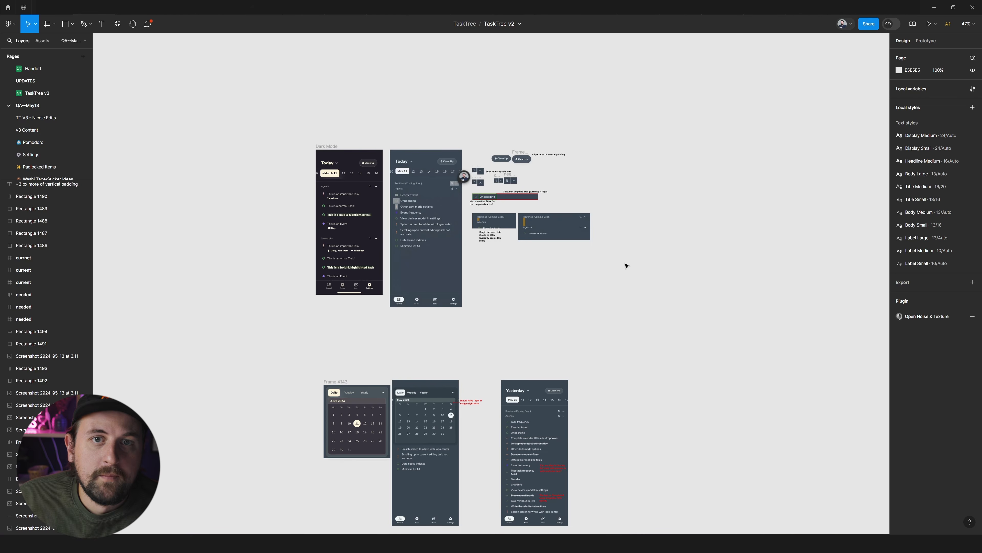
{"action": "scroll", "coordinate": [436, 232], "scroll_direction": "up", "scroll_amount": 3}
{"action": "scroll", "coordinate": [237, 155], "scroll_direction": "up", "scroll_amount": 2}
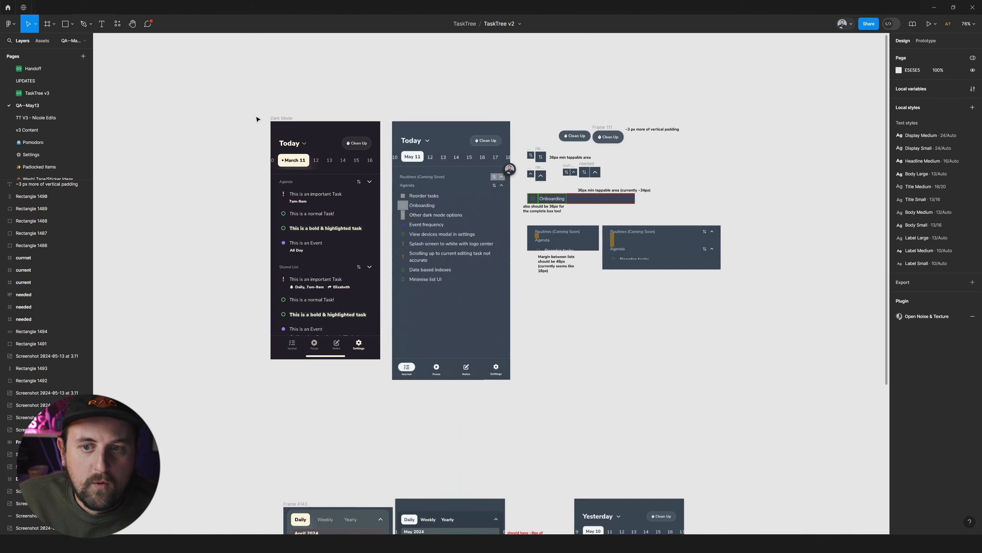
{"action": "scroll", "coordinate": [238, 155], "scroll_direction": "left", "scroll_amount": 5}
{"action": "scroll", "coordinate": [344, 240], "scroll_direction": "right", "scroll_amount": 2}
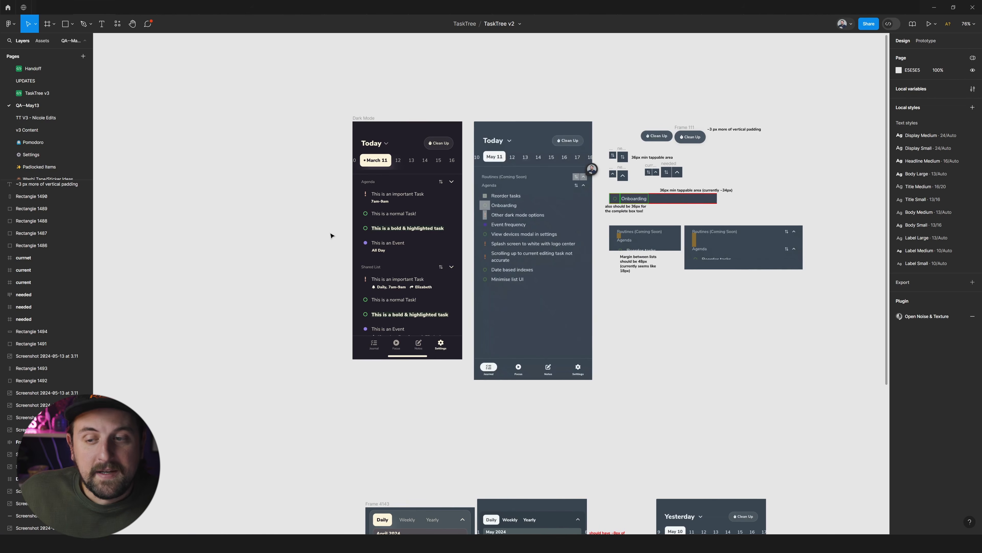
Inspect the Dark Mode design frame's header and date row next to the build screenshot.
{"action": "scroll", "coordinate": [382, 160], "scroll_direction": "up", "scroll_amount": 3}
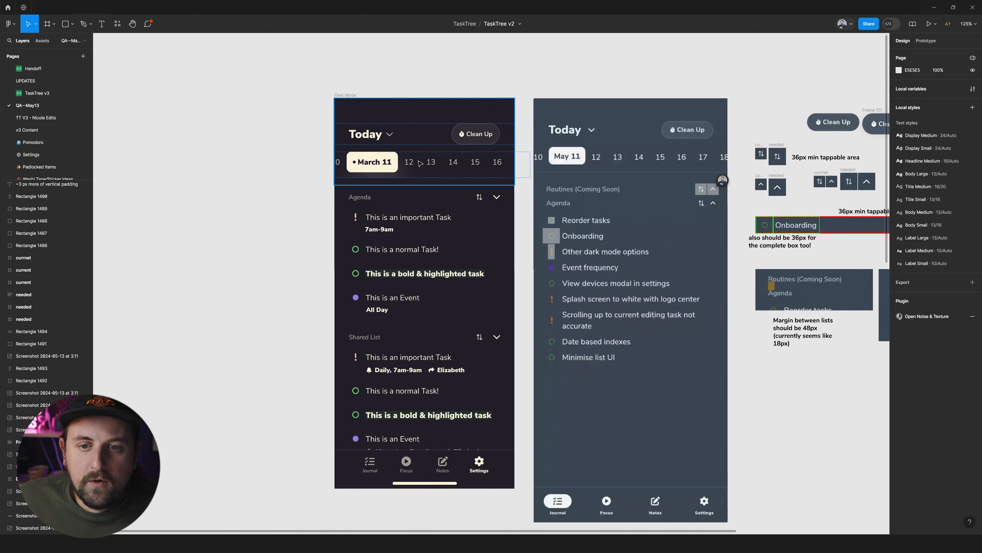
{"action": "double_click", "coordinate": [415, 165]}
{"action": "left_click", "coordinate": [291, 154]}
{"action": "scroll", "coordinate": [291, 154], "scroll_direction": "down", "scroll_amount": 3}
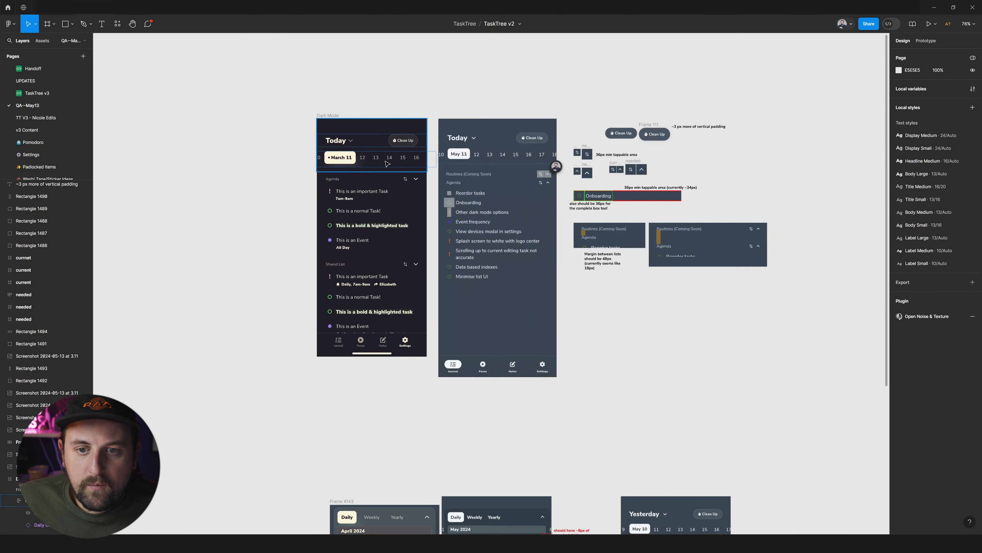
{"action": "scroll", "coordinate": [734, 165], "scroll_direction": "left", "scroll_amount": 2}
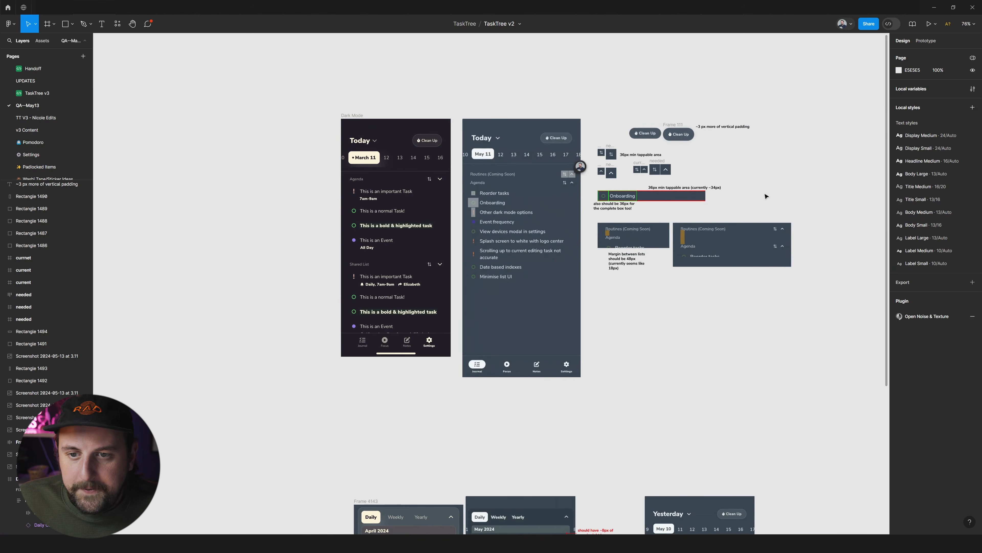
Hide the comment pins on the QA page canvas.
{"action": "scroll", "coordinate": [703, 193], "scroll_direction": "up", "scroll_amount": 5}
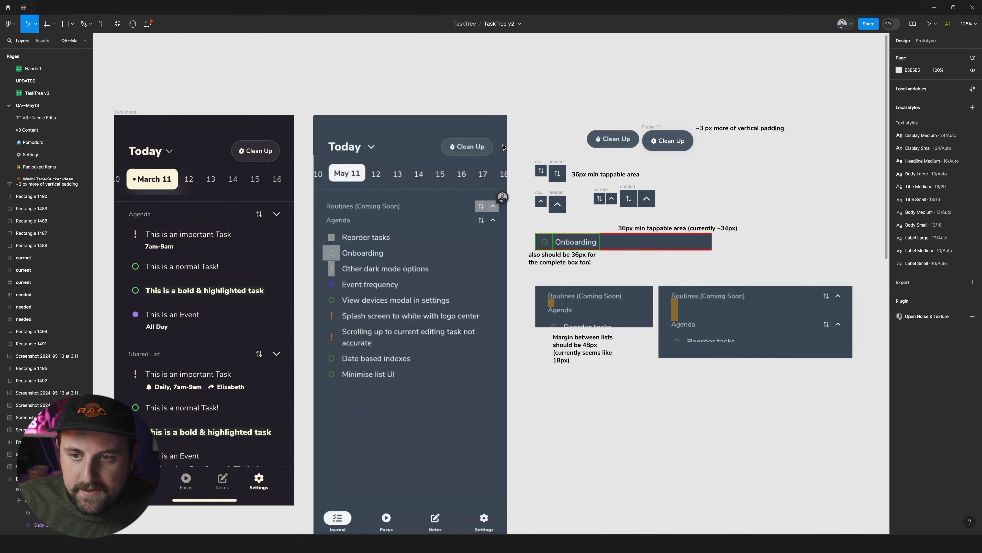
{"action": "key", "text": "shift+c"}
{"action": "scroll", "coordinate": [430, 116], "scroll_direction": "down", "scroll_amount": 2}
{"action": "mouse_move", "coordinate": [426, 151]}
{"action": "left_mouse_down"}
{"action": "mouse_move", "coordinate": [398, 166]}
{"action": "mouse_move", "coordinate": [419, 150]}
{"action": "left_mouse_up"}
{"action": "key", "text": "ctrl+z"}
Inspect the grey measuring rectangles over the sort, collapse and task checkbox icons in the build screenshot.
{"action": "left_click", "coordinate": [481, 160]}
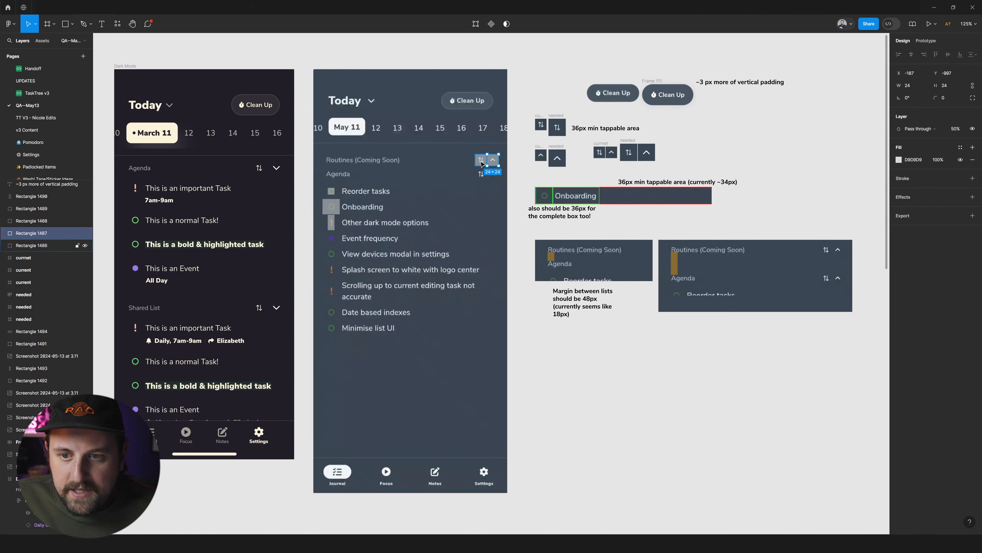
{"action": "left_click", "coordinate": [329, 207]}
{"action": "left_click", "coordinate": [332, 221]}
{"action": "left_click", "coordinate": [332, 190]}
{"action": "scroll", "coordinate": [335, 201], "scroll_direction": "left", "scroll_amount": 3}
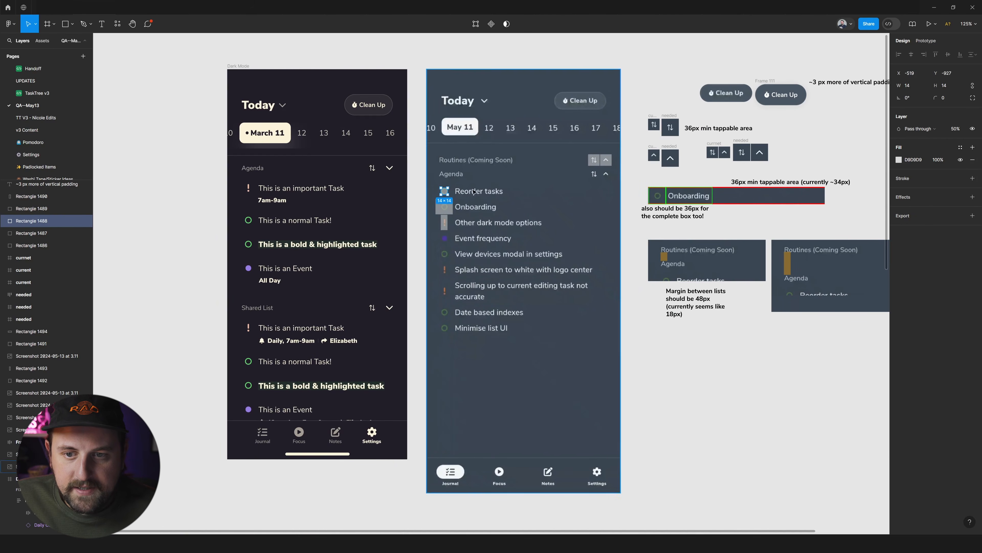
{"action": "left_click", "coordinate": [420, 188]}
Compare the measuring rectangle on the Onboarding checkbox with the first "This is a normal Task!" component in the Dark Mode frame.
{"action": "scroll", "coordinate": [421, 188], "scroll_direction": "up", "scroll_amount": 3}
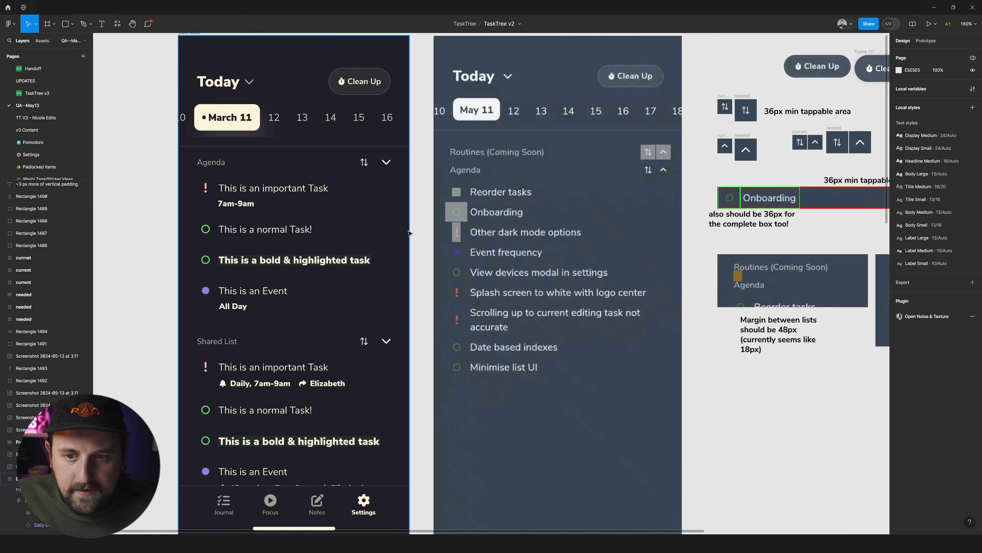
{"action": "left_click", "coordinate": [458, 212]}
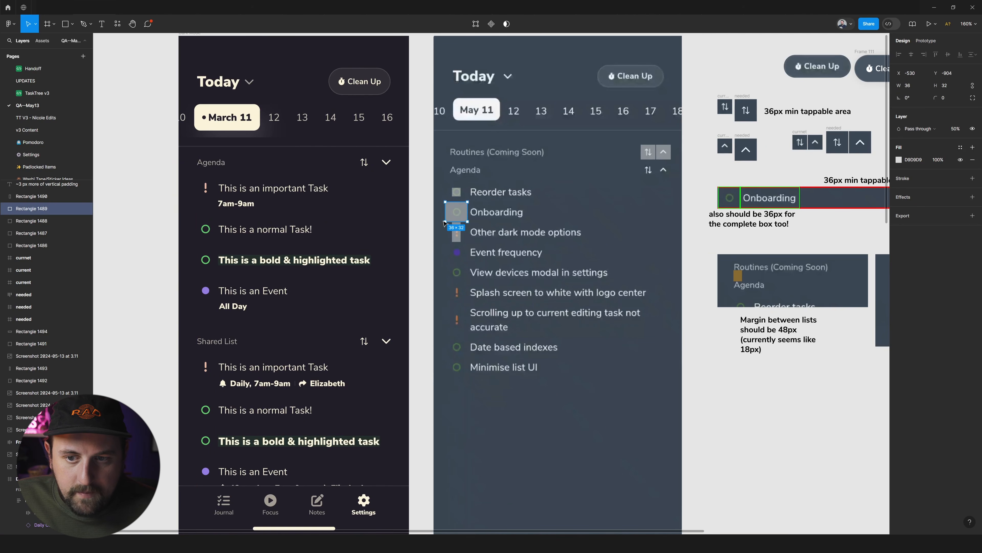
{"action": "left_click", "coordinate": [206, 231]}
{"action": "left_click", "coordinate": [255, 231]}
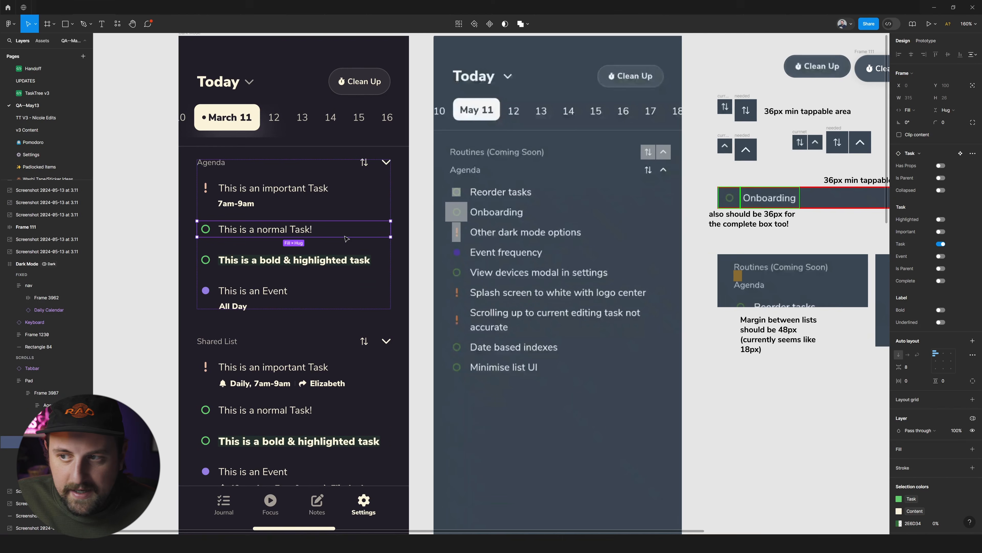
{"action": "key", "text": "r"}
{"action": "scroll", "coordinate": [166, 218], "scroll_direction": "left", "scroll_amount": 3}
{"action": "left_click_drag", "start_coordinate": [233, 212], "coordinate": [309, 242]}
{"action": "left_click_drag", "start_coordinate": [253, 227], "coordinate": [251, 227]}
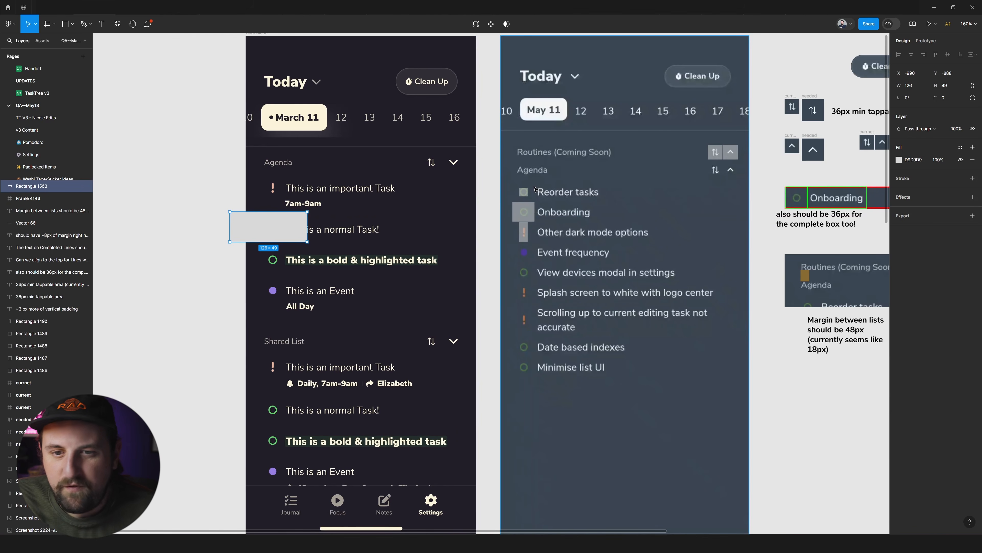
{"action": "key", "text": "Delete"}
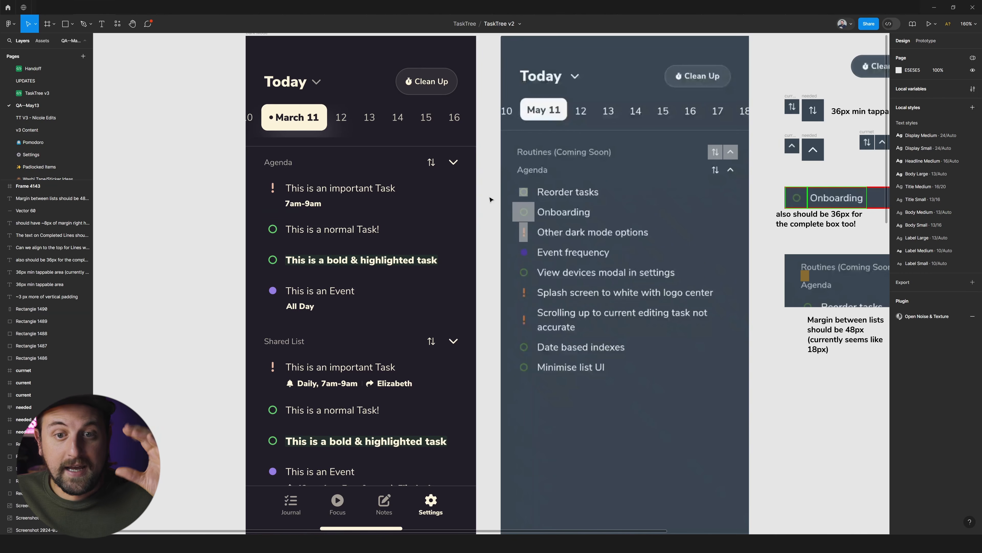
Compare the measuring rectangles beside Reorder tasks and Onboarding with the Dark Mode frame's normal task icon and its parent type component.
{"action": "scroll", "coordinate": [690, 221], "scroll_direction": "right", "scroll_amount": 3}
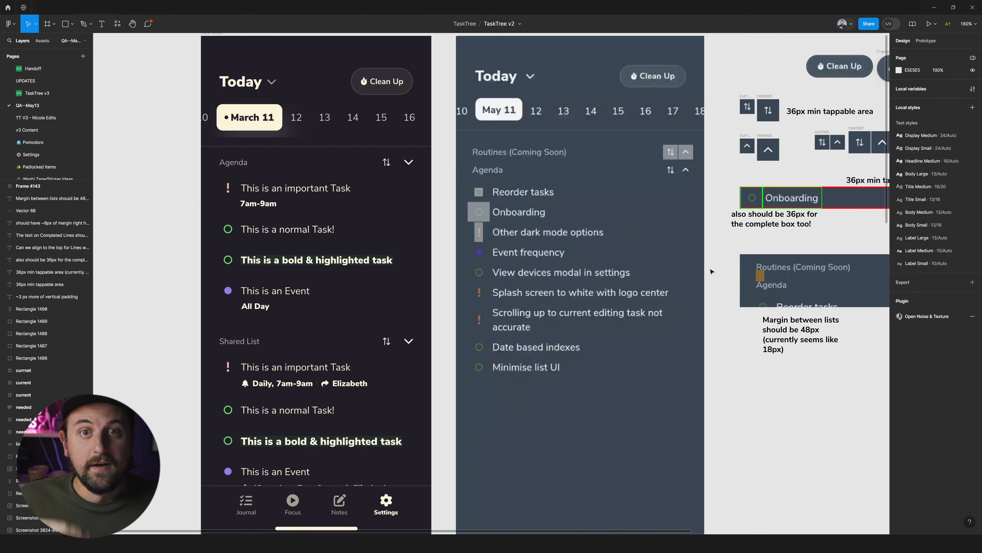
{"action": "scroll", "coordinate": [718, 307], "scroll_direction": "right", "scroll_amount": 2}
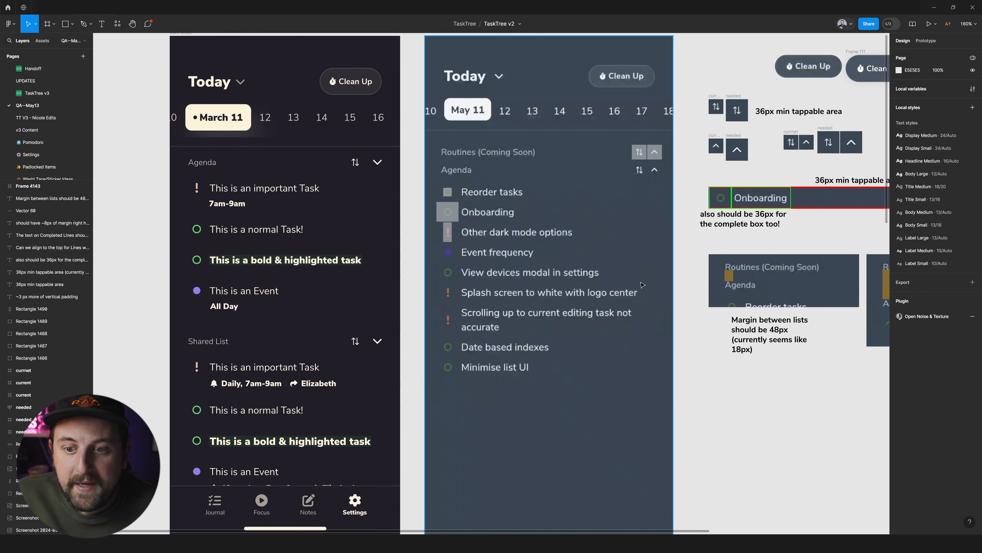
{"action": "scroll", "coordinate": [486, 194], "scroll_direction": "right", "scroll_amount": 1}
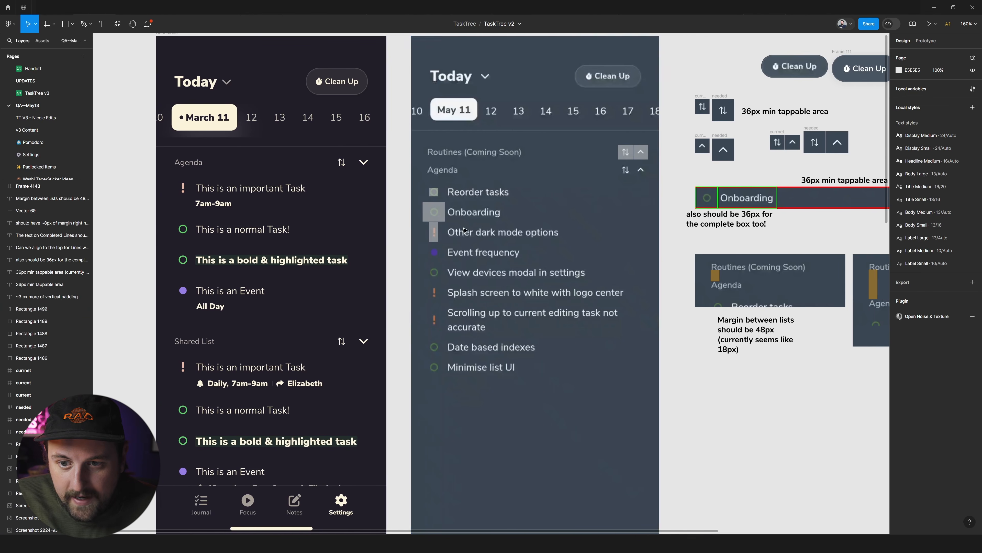
{"action": "scroll", "coordinate": [492, 200], "scroll_direction": "right", "scroll_amount": 2}
{"action": "left_click", "coordinate": [410, 192]}
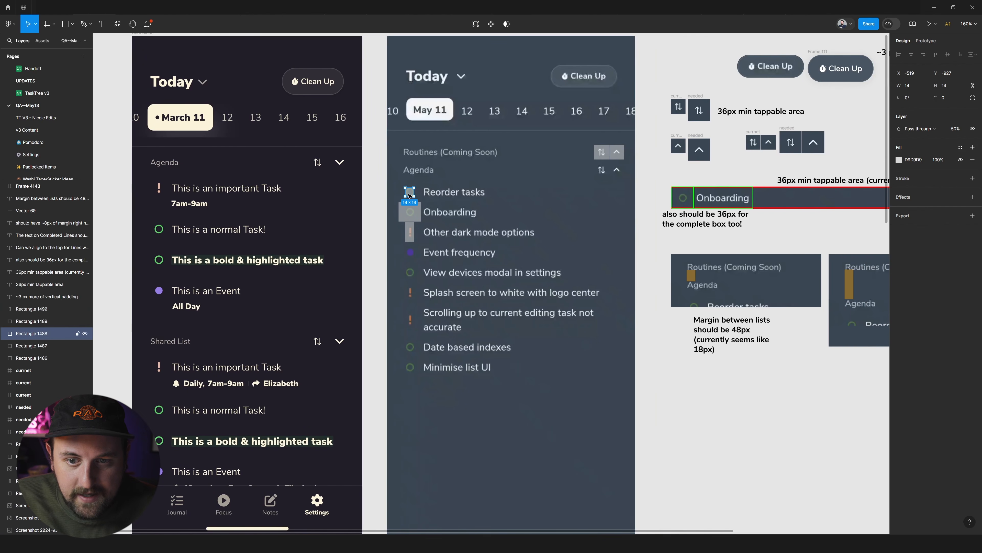
{"action": "left_click", "coordinate": [160, 232], "text": "ctrl"}
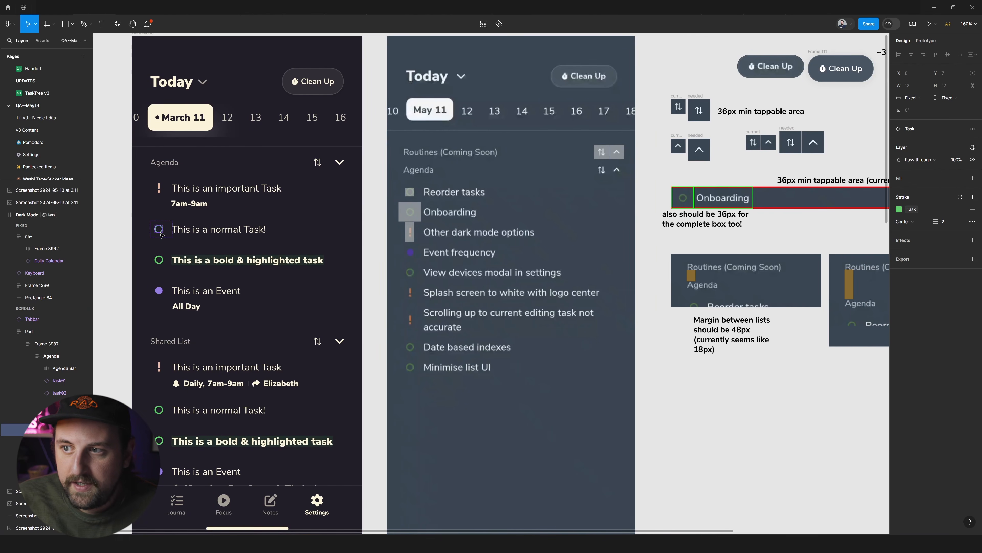
{"action": "key", "text": "shift+Return"}
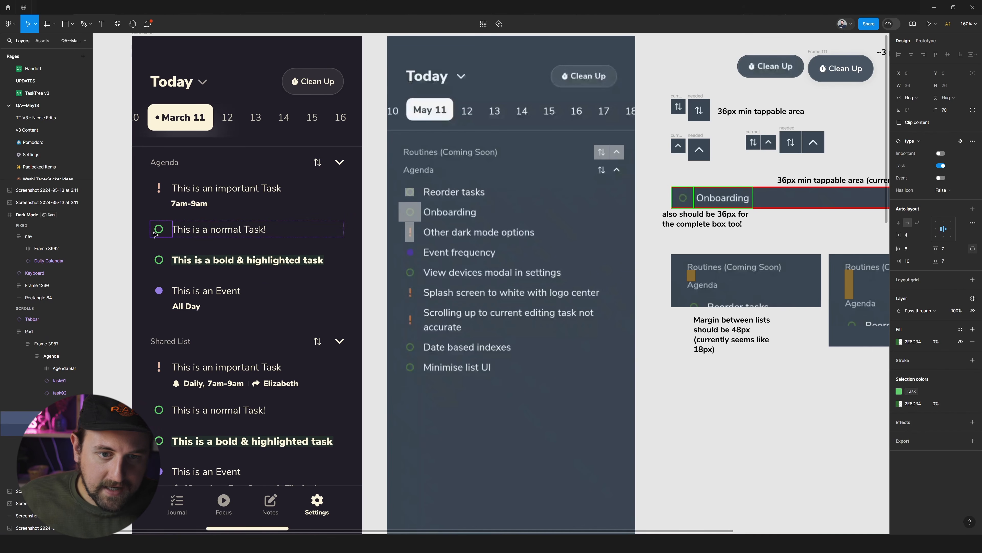
{"action": "left_click", "coordinate": [413, 219]}
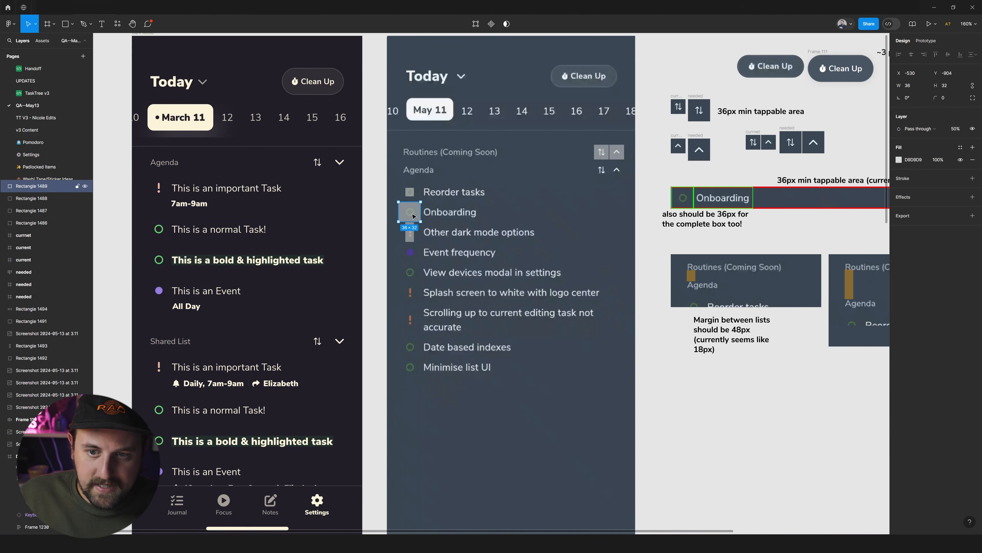
Examine the 36px tappable area and list margin notes, and inspect the orange spacing rectangle in the corrected Routines and Agenda mockup.
{"action": "scroll", "coordinate": [603, 182], "scroll_direction": "right", "scroll_amount": 10}
{"action": "scroll", "coordinate": [603, 182], "scroll_direction": "down", "scroll_amount": 3}
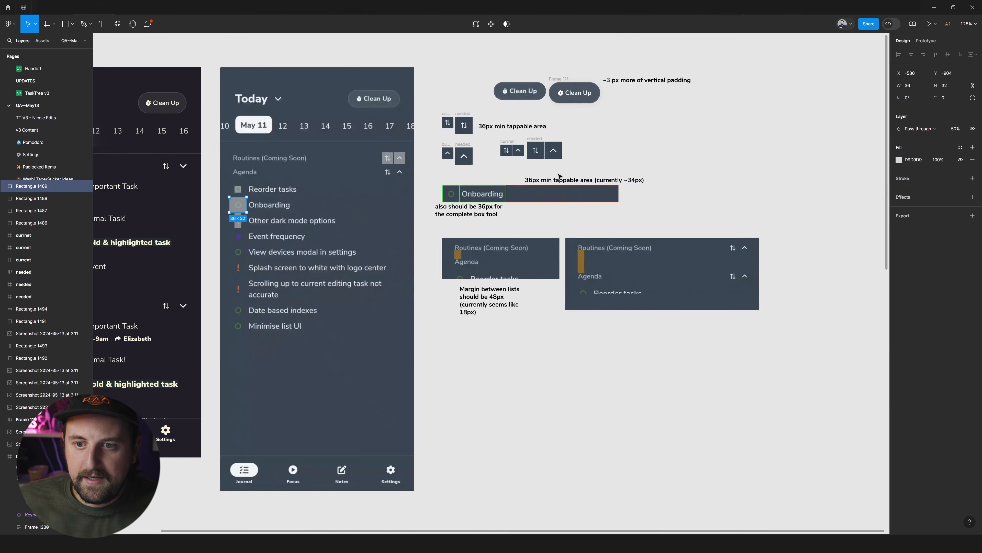
{"action": "scroll", "coordinate": [436, 265], "scroll_direction": "up", "scroll_amount": 5}
{"action": "scroll", "coordinate": [435, 266], "scroll_direction": "right", "scroll_amount": 1}
{"action": "scroll", "coordinate": [436, 266], "scroll_direction": "down", "scroll_amount": 2}
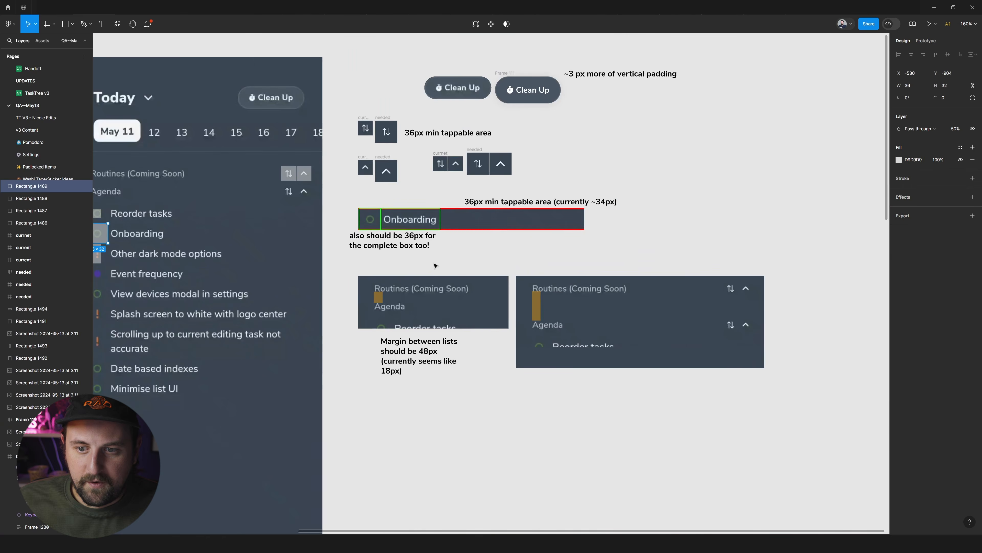
{"action": "scroll", "coordinate": [435, 266], "scroll_direction": "left", "scroll_amount": 6}
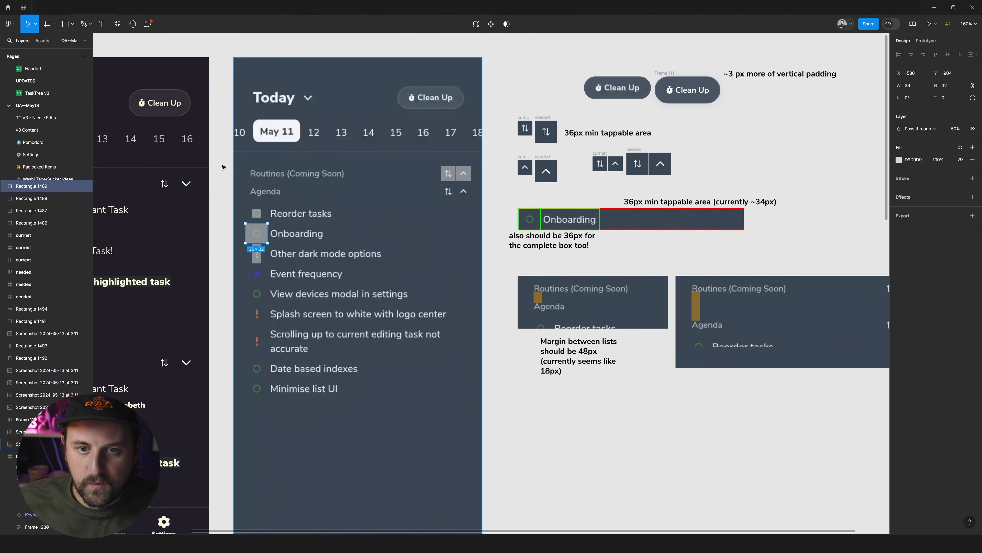
{"action": "left_click", "coordinate": [264, 172]}
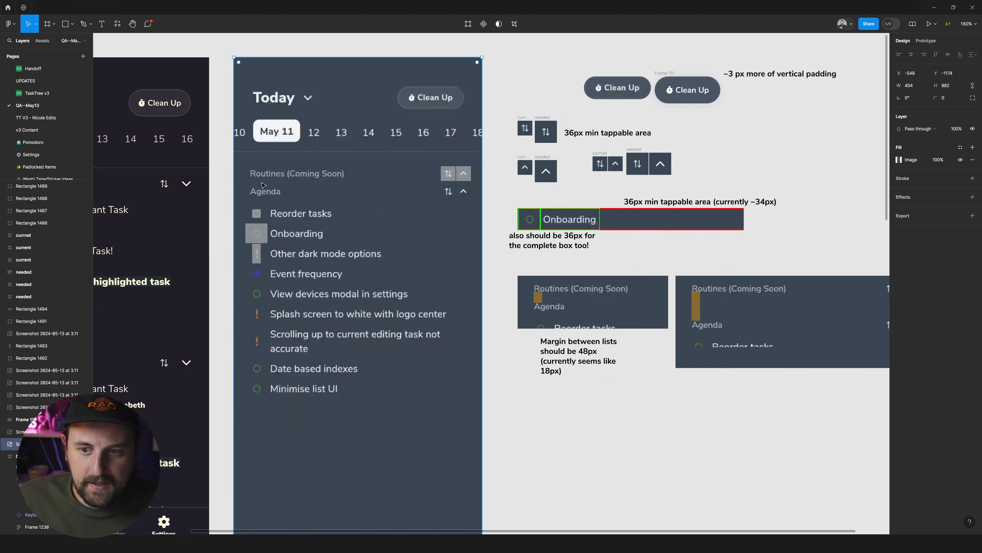
{"action": "left_click", "coordinate": [696, 305]}
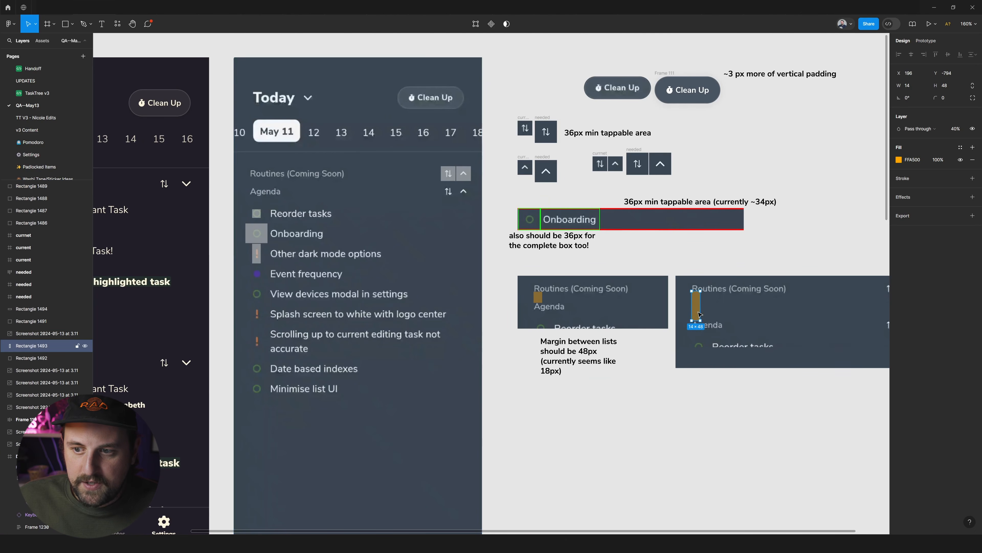
Inspect the needed sort icon frame and the taller Clean Up button beside the note about more vertical padding.
{"action": "scroll", "coordinate": [696, 305], "scroll_direction": "right", "scroll_amount": 4}
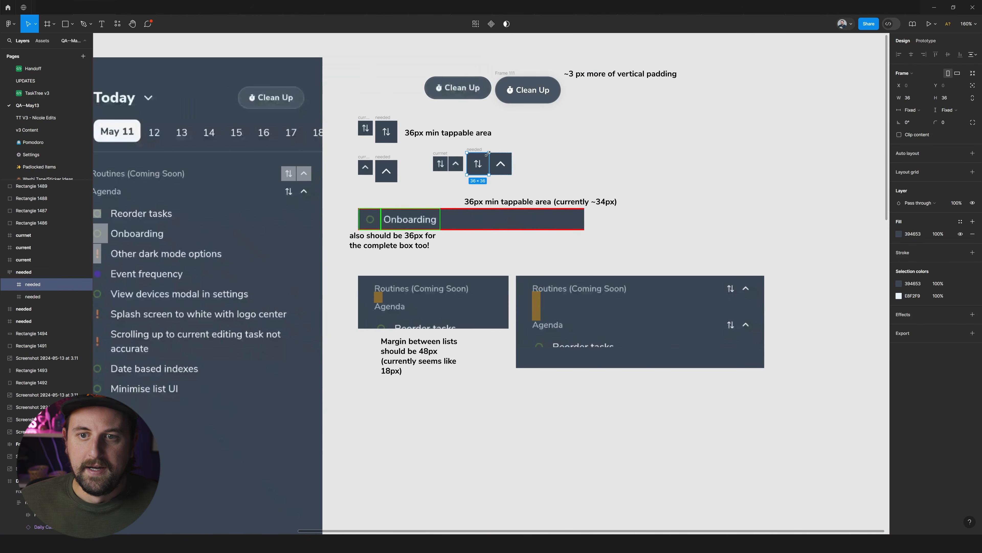
{"action": "scroll", "coordinate": [506, 182], "scroll_direction": "up", "scroll_amount": 2}
{"action": "left_click", "coordinate": [506, 182]}
{"action": "scroll", "coordinate": [506, 182], "scroll_direction": "left", "scroll_amount": 3}
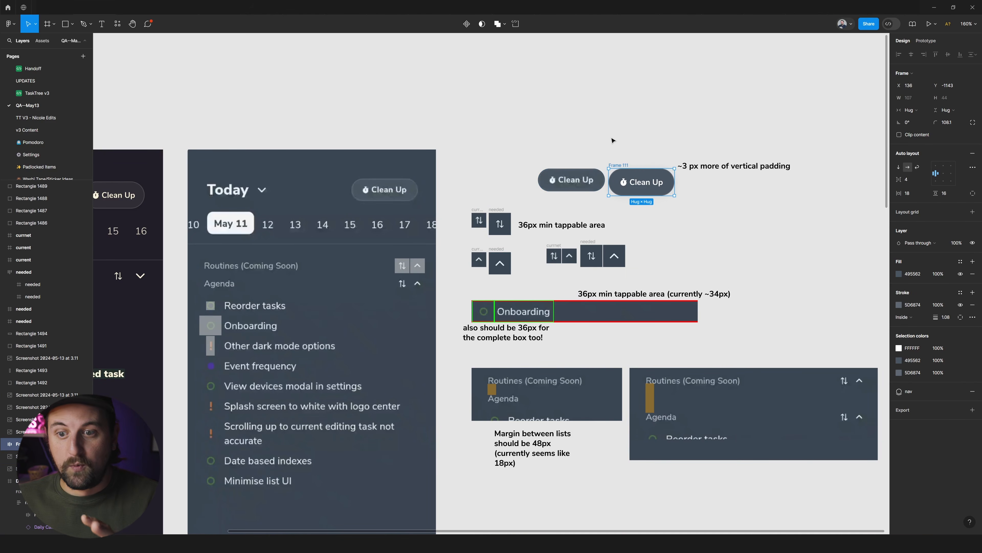
{"action": "scroll", "coordinate": [612, 140], "scroll_direction": "down", "scroll_amount": 5}
{"action": "scroll", "coordinate": [612, 140], "scroll_direction": "right", "scroll_amount": 2}
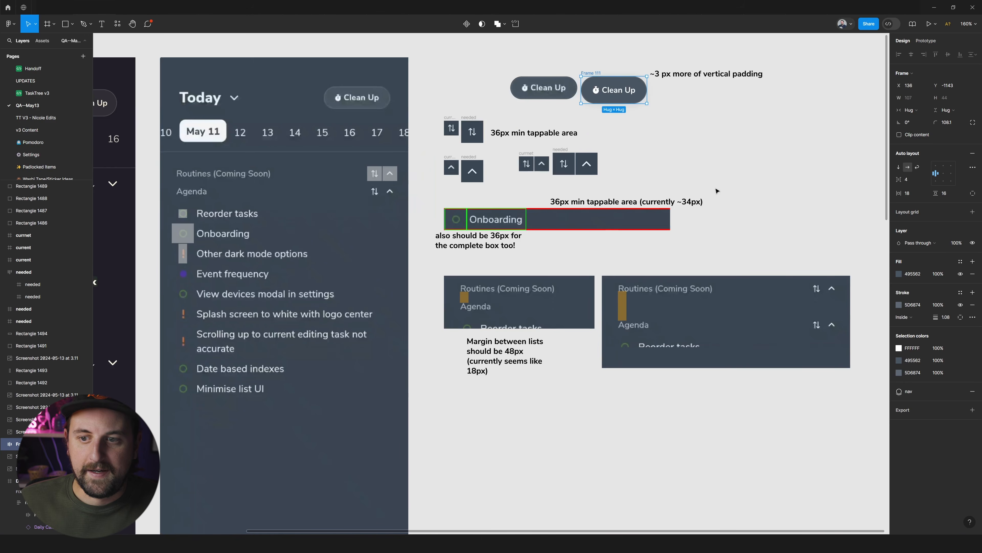
{"action": "left_click", "coordinate": [687, 183]}
Examine the calendar dropdown design against its build screenshot and the red note about the ~8px margin.
{"action": "scroll", "coordinate": [502, 228], "scroll_direction": "left", "scroll_amount": 2}
{"action": "scroll", "coordinate": [510, 211], "scroll_direction": "down", "scroll_amount": 4}
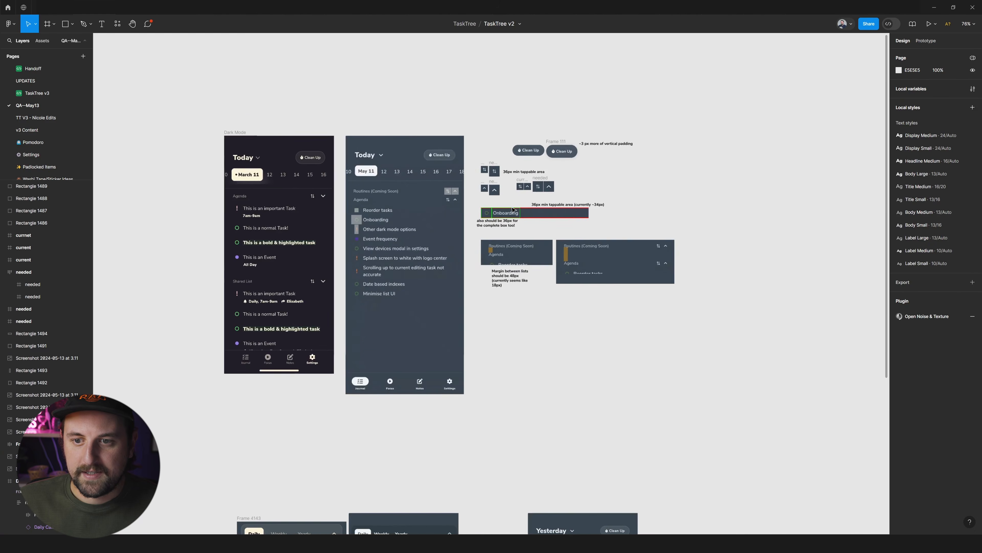
{"action": "scroll", "coordinate": [514, 210], "scroll_direction": "down", "scroll_amount": 6}
{"action": "scroll", "coordinate": [513, 210], "scroll_direction": "right", "scroll_amount": 2}
{"action": "scroll", "coordinate": [411, 196], "scroll_direction": "down", "scroll_amount": 2}
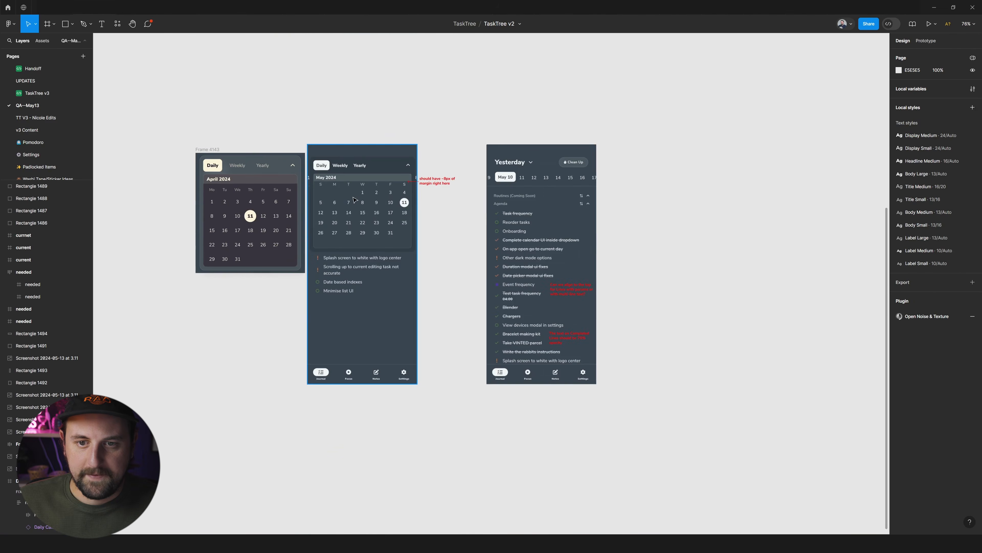
{"action": "scroll", "coordinate": [411, 197], "scroll_direction": "up", "scroll_amount": 5}
{"action": "scroll", "coordinate": [548, 167], "scroll_direction": "left", "scroll_amount": 2}
{"action": "scroll", "coordinate": [548, 167], "scroll_direction": "up", "scroll_amount": 3}
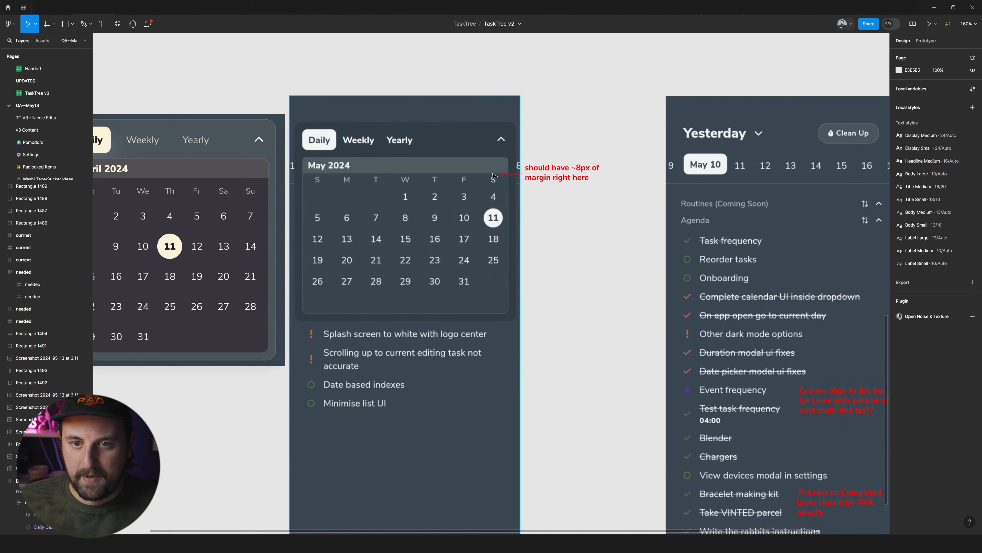
Examine the red notes on the Yesterday screenshot about top-aligning multi-line items and 70% opacity for completed lines.
{"action": "scroll", "coordinate": [494, 176], "scroll_direction": "right", "scroll_amount": 5}
{"action": "scroll", "coordinate": [580, 193], "scroll_direction": "down", "scroll_amount": 5}
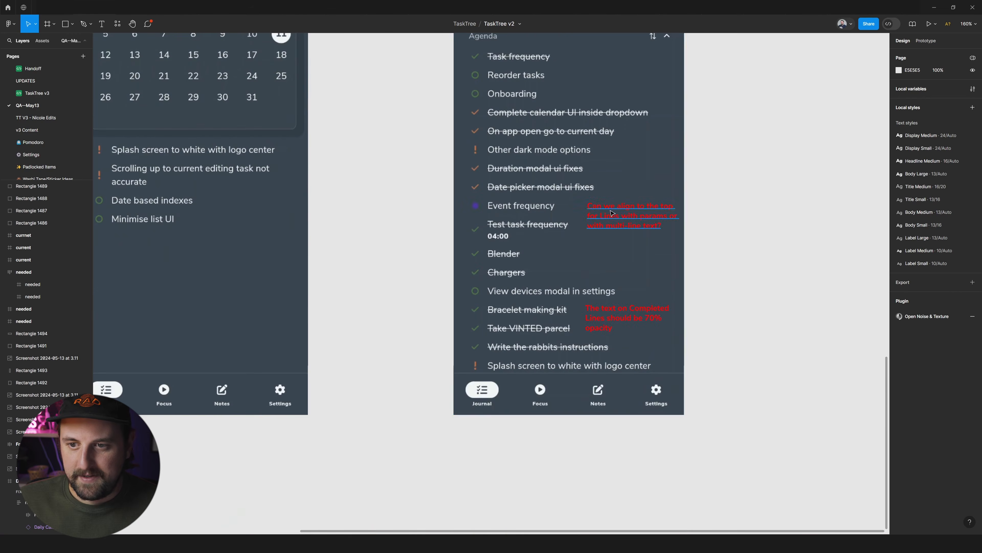
{"action": "scroll", "coordinate": [665, 216], "scroll_direction": "right", "scroll_amount": 1}
{"action": "scroll", "coordinate": [603, 211], "scroll_direction": "up", "scroll_amount": 5}
{"action": "left_click", "coordinate": [538, 212]}
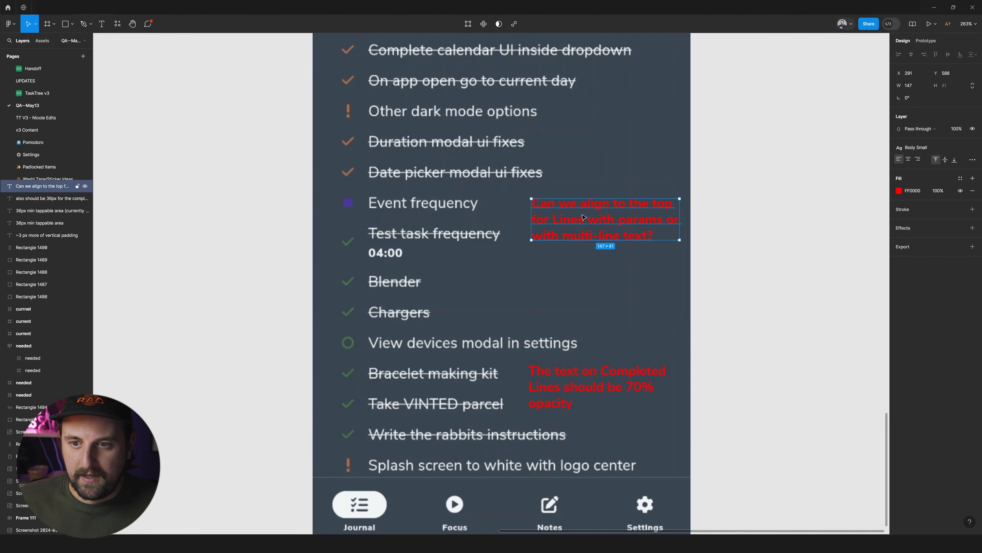
{"action": "scroll", "coordinate": [535, 213], "scroll_direction": "down", "scroll_amount": 2}
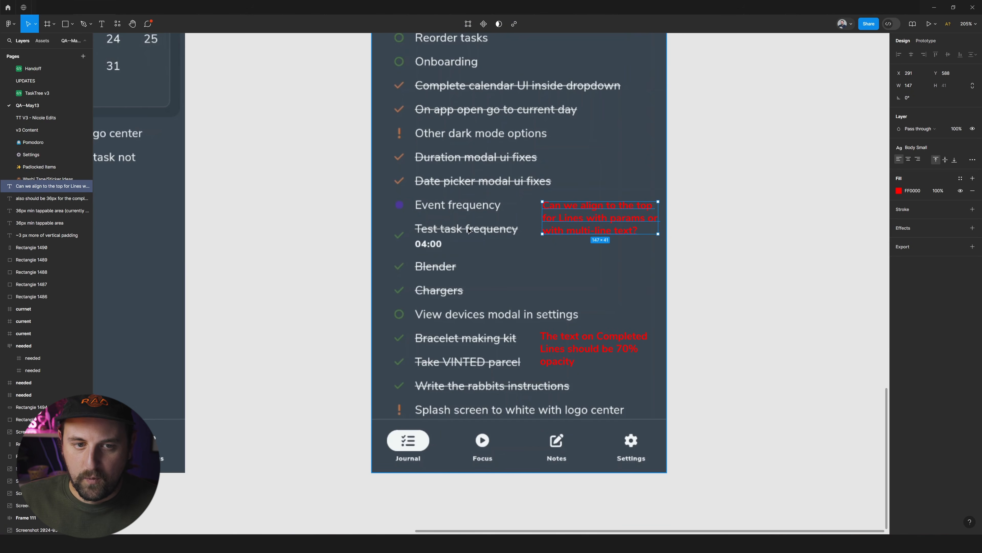
{"action": "scroll", "coordinate": [561, 236], "scroll_direction": "right", "scroll_amount": 3}
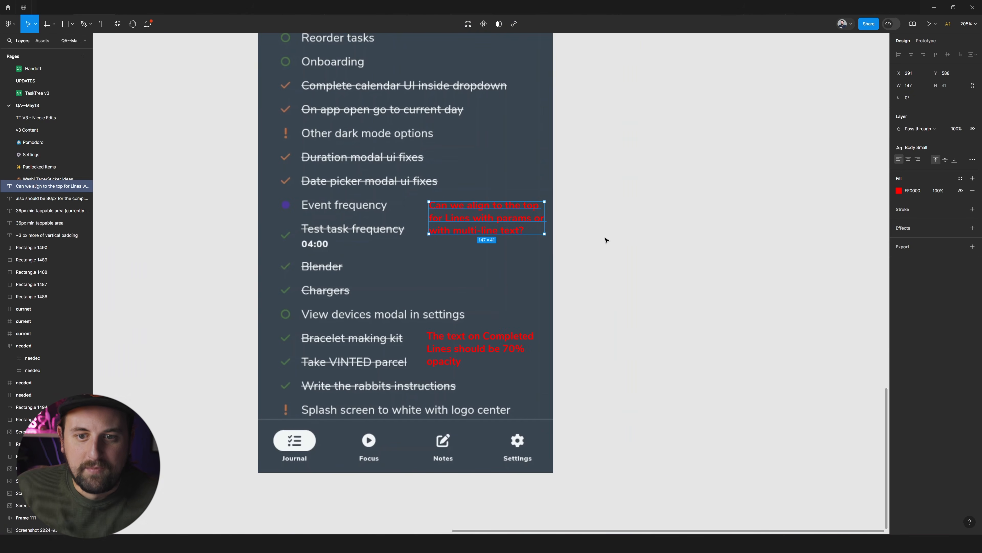
{"action": "scroll", "coordinate": [606, 240], "scroll_direction": "down", "scroll_amount": 5}
{"action": "scroll", "coordinate": [662, 226], "scroll_direction": "down", "scroll_amount": 2}
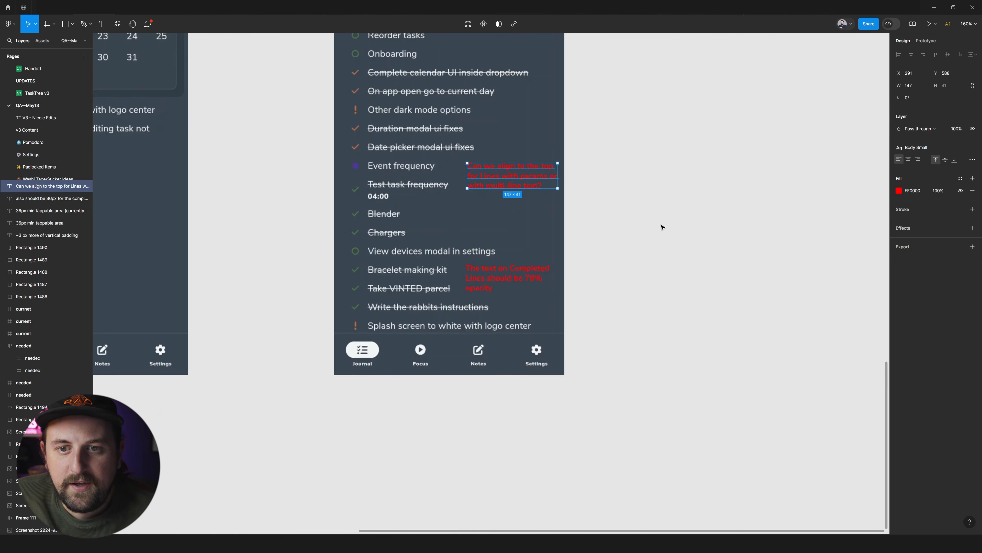
Review the Dark Mode design, the Today build screenshot and the correction notes beside them as a whole.
{"action": "scroll", "coordinate": [654, 217], "scroll_direction": "down", "scroll_amount": 5}
{"action": "scroll", "coordinate": [652, 221], "scroll_direction": "down", "scroll_amount": 5}
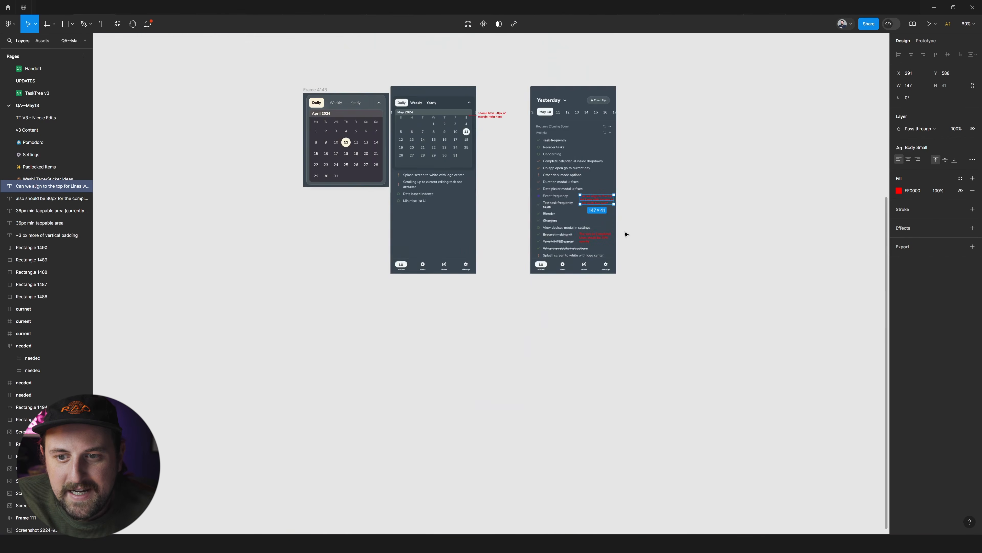
{"action": "scroll", "coordinate": [621, 229], "scroll_direction": "up", "scroll_amount": 8}
{"action": "scroll", "coordinate": [541, 251], "scroll_direction": "up", "scroll_amount": 3}
{"action": "scroll", "coordinate": [408, 275], "scroll_direction": "up", "scroll_amount": 5}
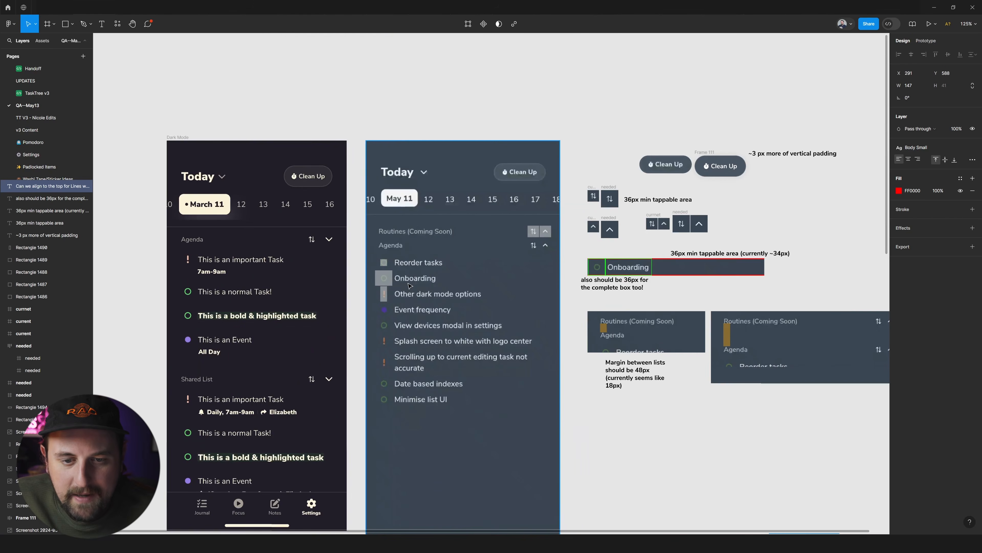
{"action": "scroll", "coordinate": [410, 285], "scroll_direction": "down", "scroll_amount": 3}
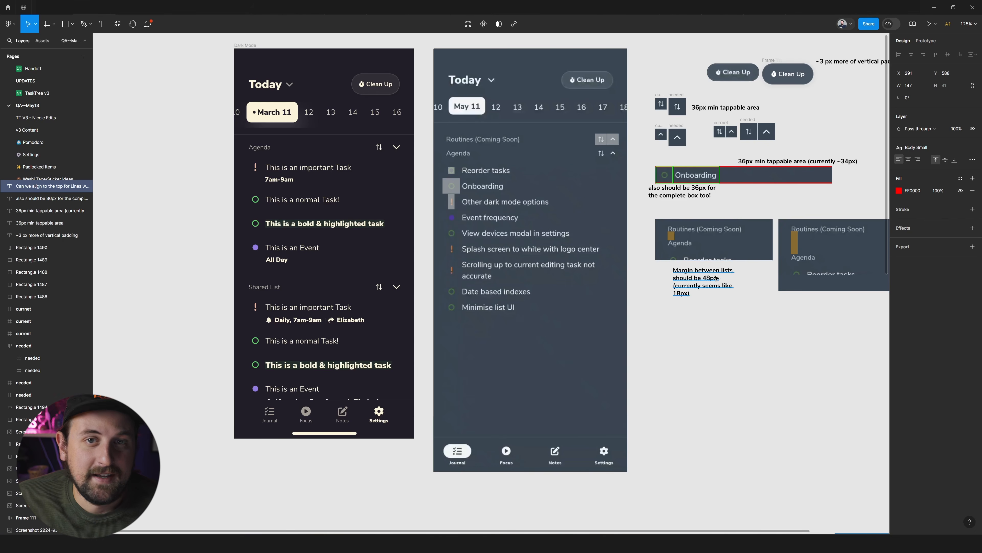
{"action": "scroll", "coordinate": [717, 291], "scroll_direction": "right", "scroll_amount": 2}
{"action": "scroll", "coordinate": [716, 330], "scroll_direction": "left", "scroll_amount": 3}
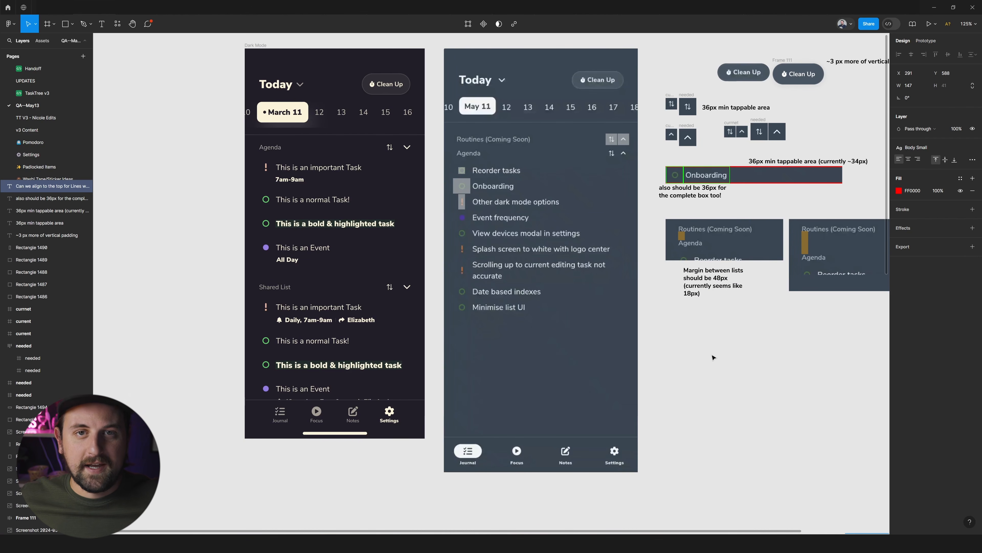
{"action": "left_click", "coordinate": [695, 362]}
{"action": "scroll", "coordinate": [695, 362], "scroll_direction": "down", "scroll_amount": 5}
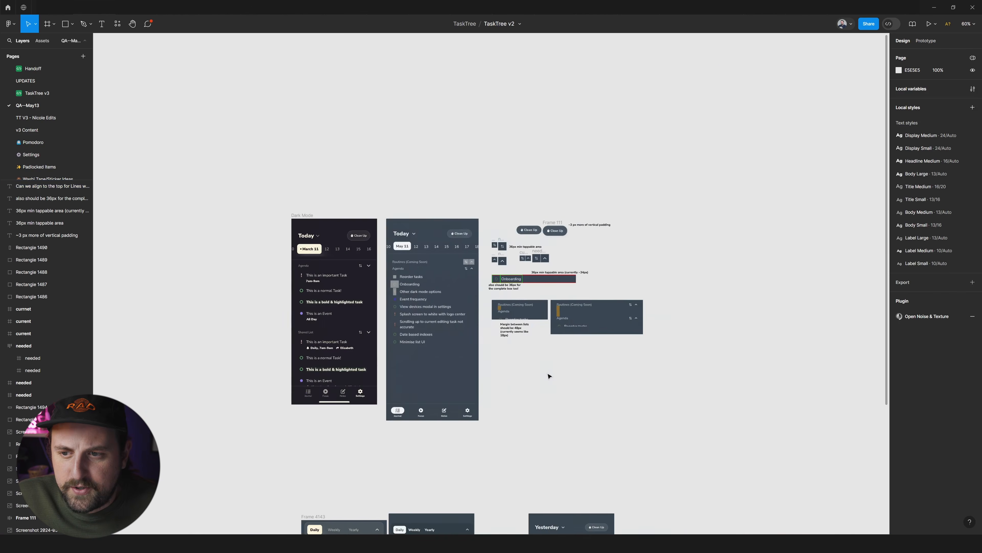
{"action": "scroll", "coordinate": [416, 124], "scroll_direction": "up", "scroll_amount": 5}
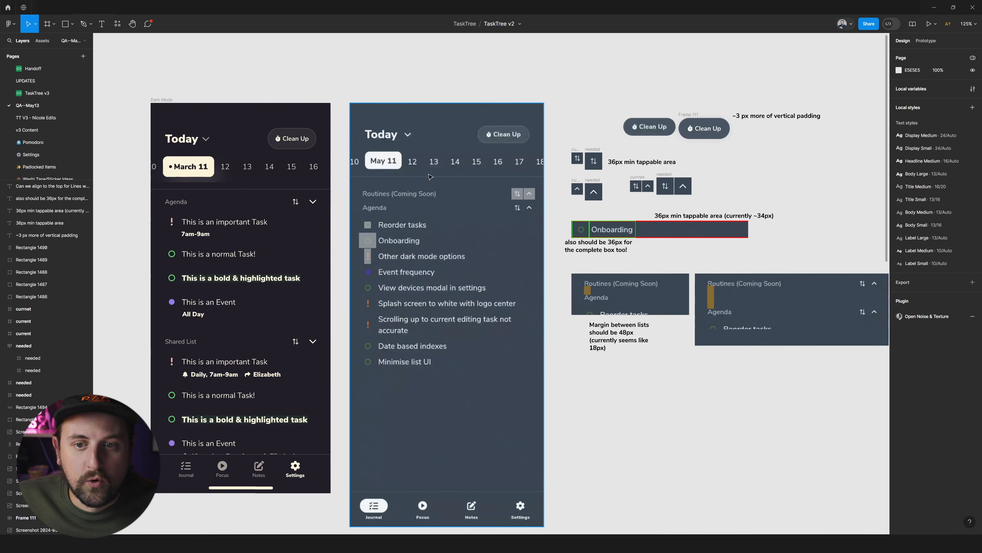
{"action": "left_click", "coordinate": [421, 163]}
{"action": "mouse_move", "coordinate": [448, 154]}
{"action": "left_mouse_down"}
{"action": "mouse_move", "coordinate": [434, 146]}
{"action": "mouse_move", "coordinate": [444, 142]}
{"action": "left_mouse_up"}
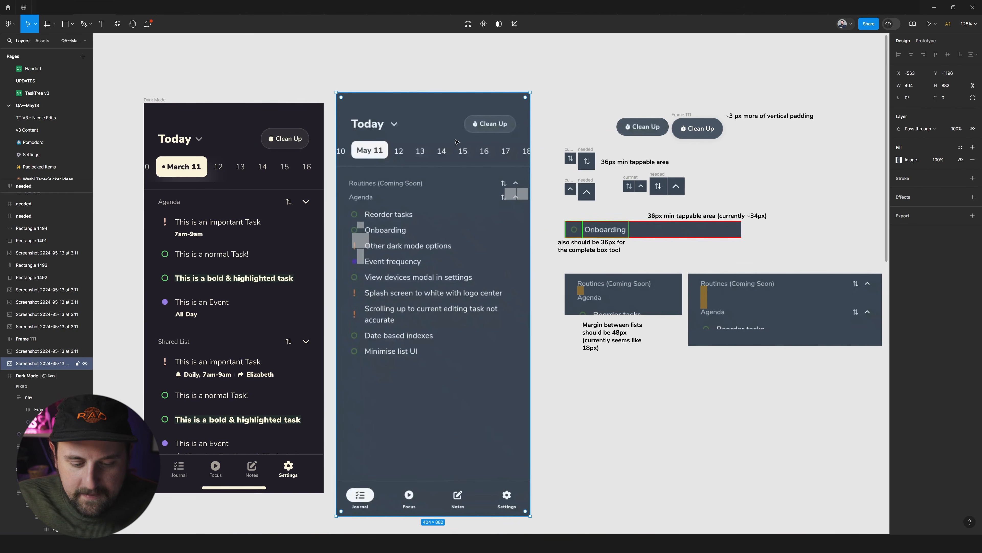
{"action": "key", "text": "ctrl+z"}
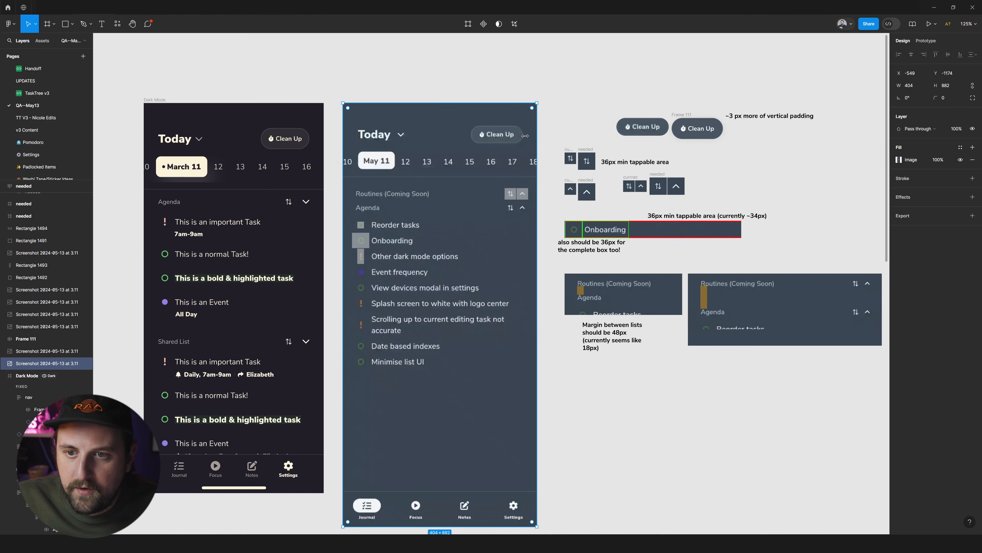
{"action": "left_click_drag", "start_coordinate": [537, 133], "coordinate": [557, 136]}
{"action": "key", "text": "ctrl+z"}
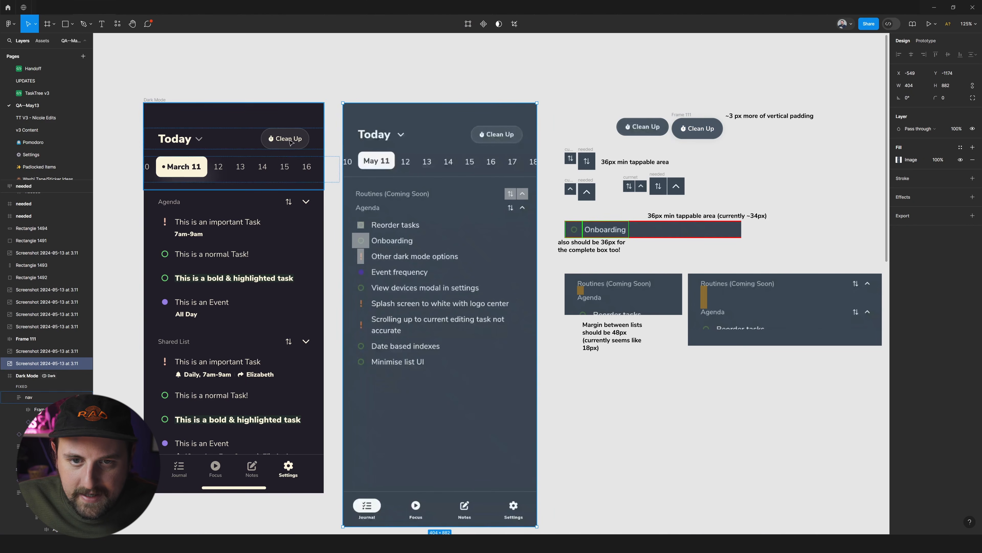
{"action": "left_click_drag", "start_coordinate": [150, 100], "coordinate": [163, 98]}
{"action": "key", "text": "ctrl+z"}
{"action": "left_click", "coordinate": [404, 61]}
{"action": "scroll", "coordinate": [330, 265], "scroll_direction": "left", "scroll_amount": 2}
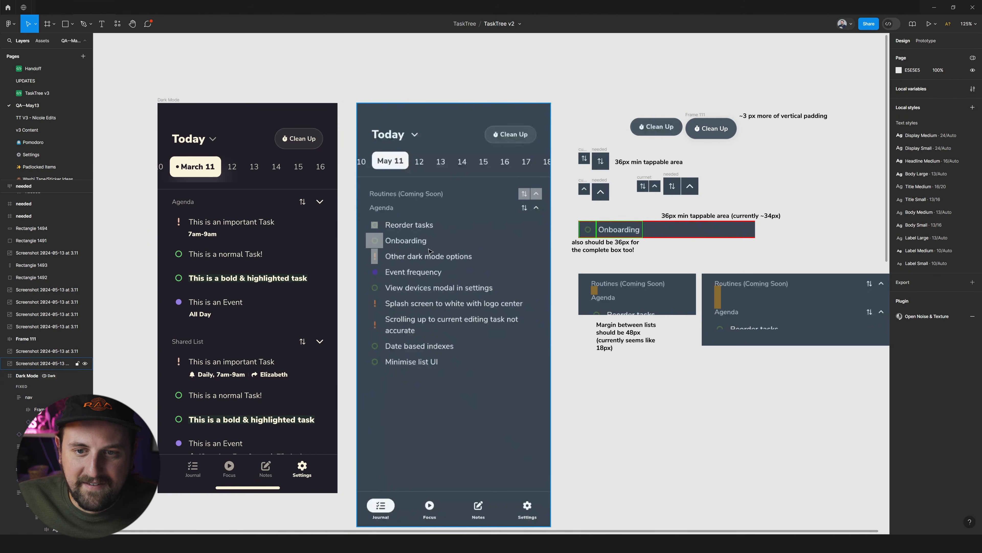
Overlay the Dark Mode design frame on the Today build screenshot, in front of it and at 40% opacity, for comparison.
{"action": "left_click", "coordinate": [173, 100]}
{"action": "left_click_drag", "start_coordinate": [174, 100], "coordinate": [371, 96]}
{"action": "key", "text": "]"}
{"action": "key", "text": "4"}
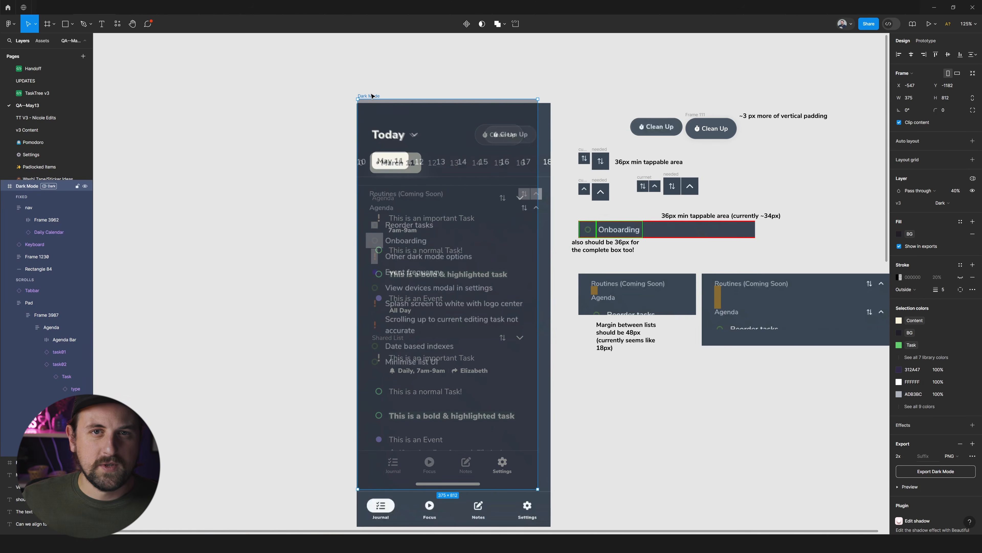
Move the Dark Mode frame back beside the Today build screenshot and restore its opacity to 100%.
{"action": "left_click_drag", "start_coordinate": [372, 96], "coordinate": [125, 97]}
{"action": "key", "text": "0"}
{"action": "key", "text": "Escape"}
{"action": "scroll", "coordinate": [428, 167], "scroll_direction": "left", "scroll_amount": 3}
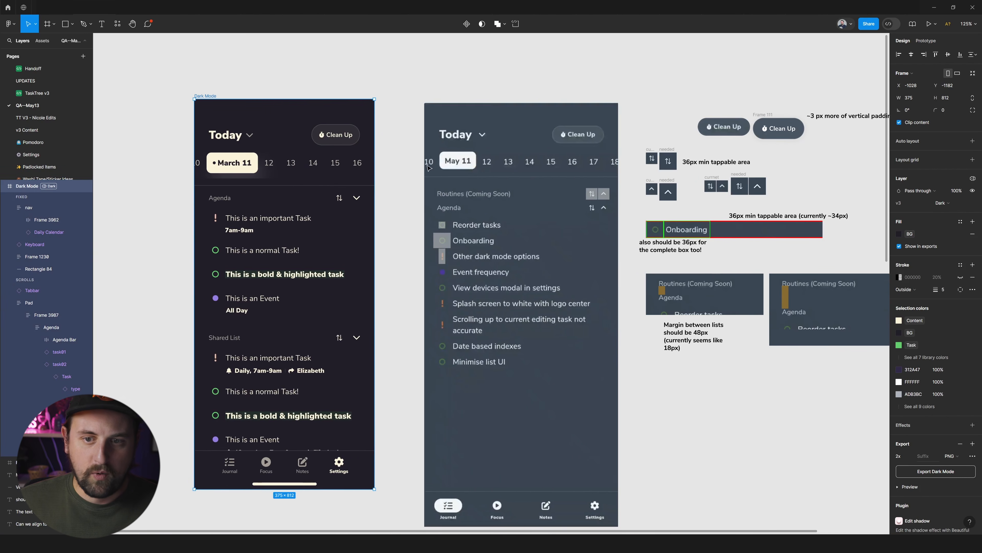
Examine the note about the 48px margin between lists, including its current-value wording, beside the current and corrected list crops.
{"action": "scroll", "coordinate": [429, 168], "scroll_direction": "right", "scroll_amount": 10}
{"action": "scroll", "coordinate": [534, 348], "scroll_direction": "up", "scroll_amount": 5}
{"action": "double_click", "coordinate": [414, 325]}
{"action": "left_click", "coordinate": [354, 334]}
{"action": "left_click_drag", "start_coordinate": [355, 334], "coordinate": [387, 352]}
{"action": "key", "text": "Escape"}
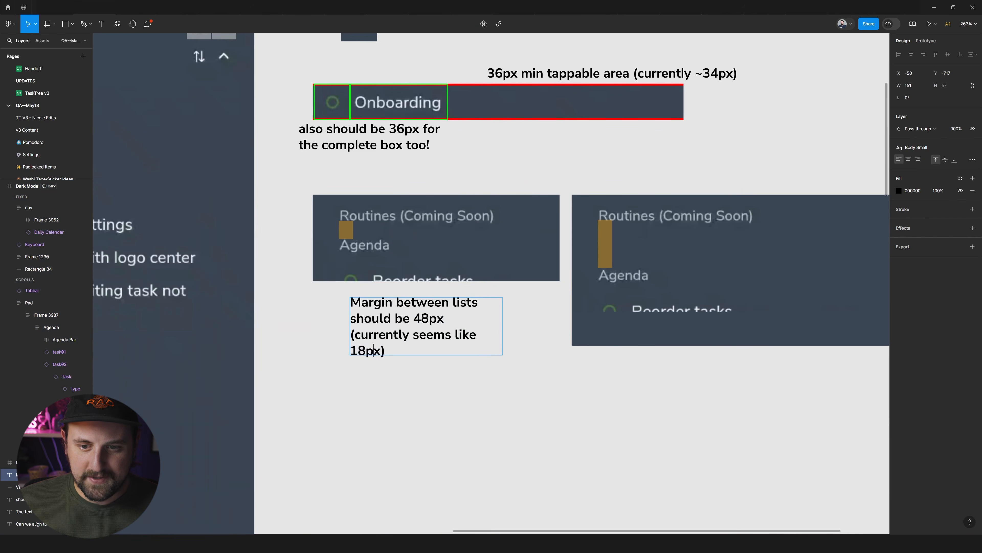
{"action": "scroll", "coordinate": [388, 362], "scroll_direction": "down", "scroll_amount": 5}
{"action": "scroll", "coordinate": [454, 350], "scroll_direction": "left", "scroll_amount": 5}
{"action": "scroll", "coordinate": [514, 344], "scroll_direction": "up", "scroll_amount": 3}
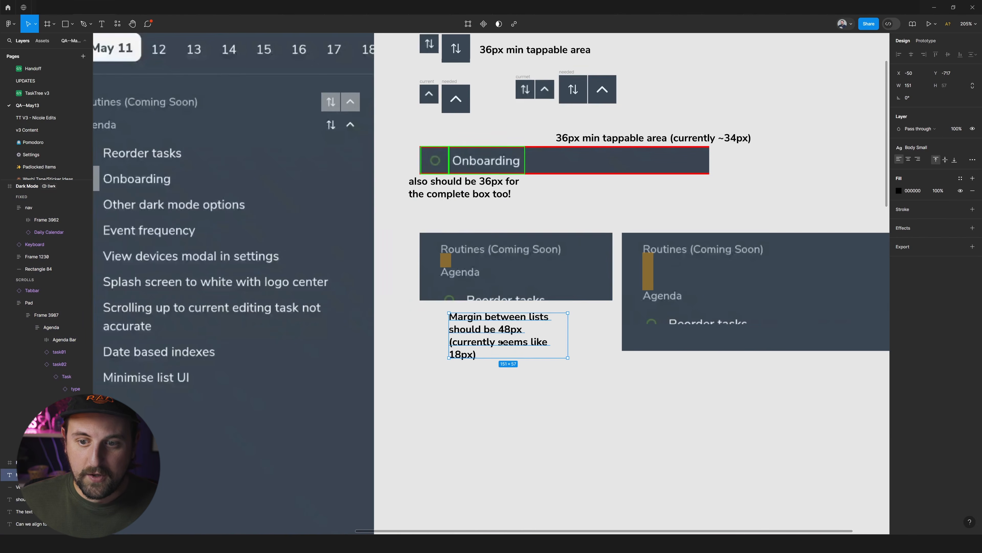
{"action": "double_click", "coordinate": [511, 336]}
{"action": "double_click", "coordinate": [511, 335]}
{"action": "double_click", "coordinate": [461, 354]}
{"action": "left_click", "coordinate": [494, 354]}
{"action": "key", "text": "Escape"}
Review the whole QA page, from the Dark Mode comparison down to the calendar and Yesterday screenshots.
{"action": "scroll", "coordinate": [496, 374], "scroll_direction": "down", "scroll_amount": 6}
{"action": "left_click", "coordinate": [498, 376]}
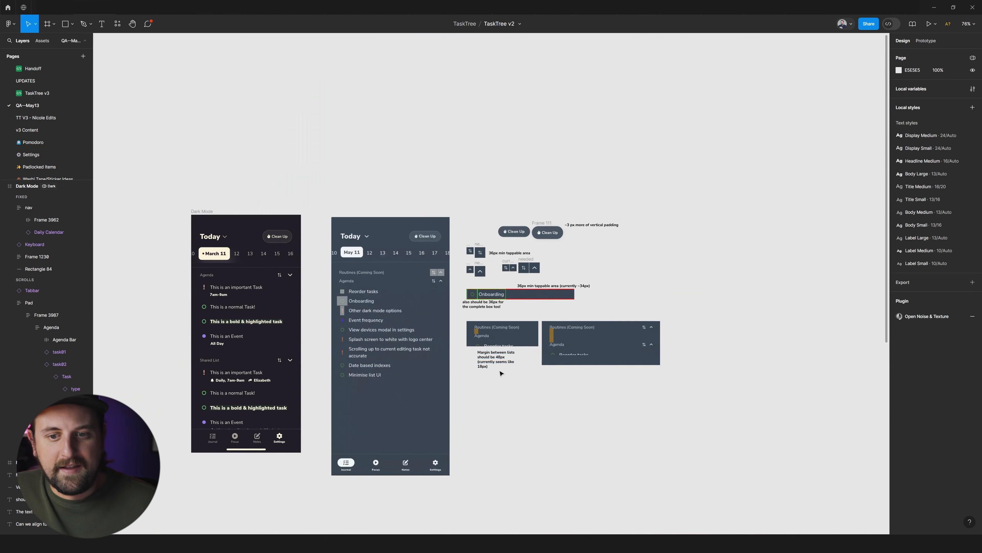
{"action": "scroll", "coordinate": [505, 371], "scroll_direction": "down", "scroll_amount": 2}
{"action": "scroll", "coordinate": [510, 367], "scroll_direction": "down", "scroll_amount": 5}
{"action": "scroll", "coordinate": [525, 362], "scroll_direction": "up", "scroll_amount": 4}
{"action": "scroll", "coordinate": [525, 362], "scroll_direction": "down", "scroll_amount": 5}
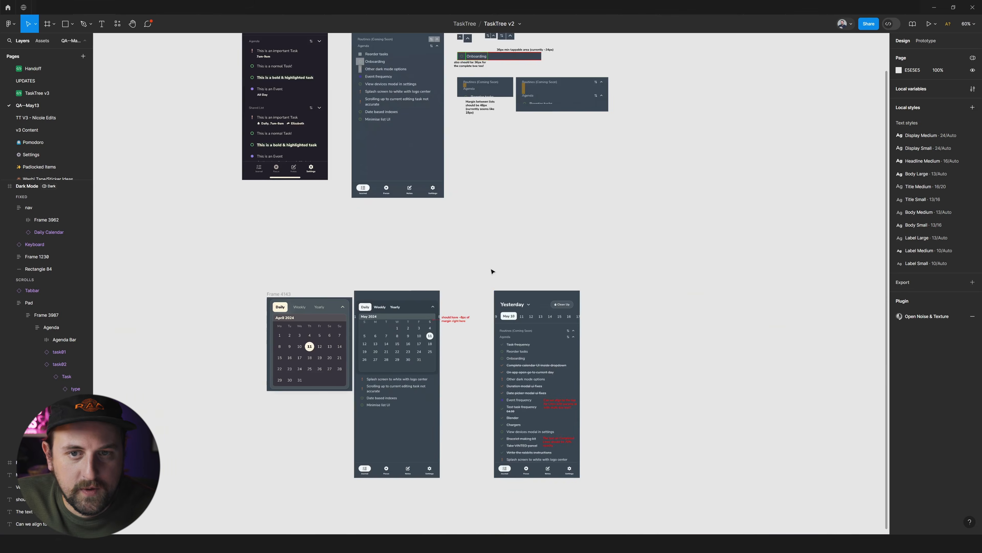
{"action": "scroll", "coordinate": [491, 269], "scroll_direction": "up", "scroll_amount": 3}
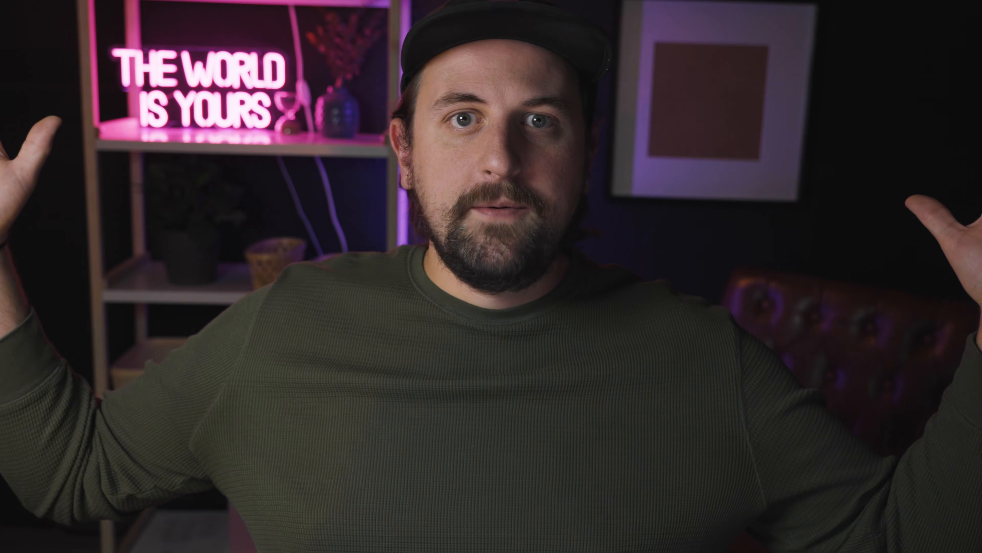